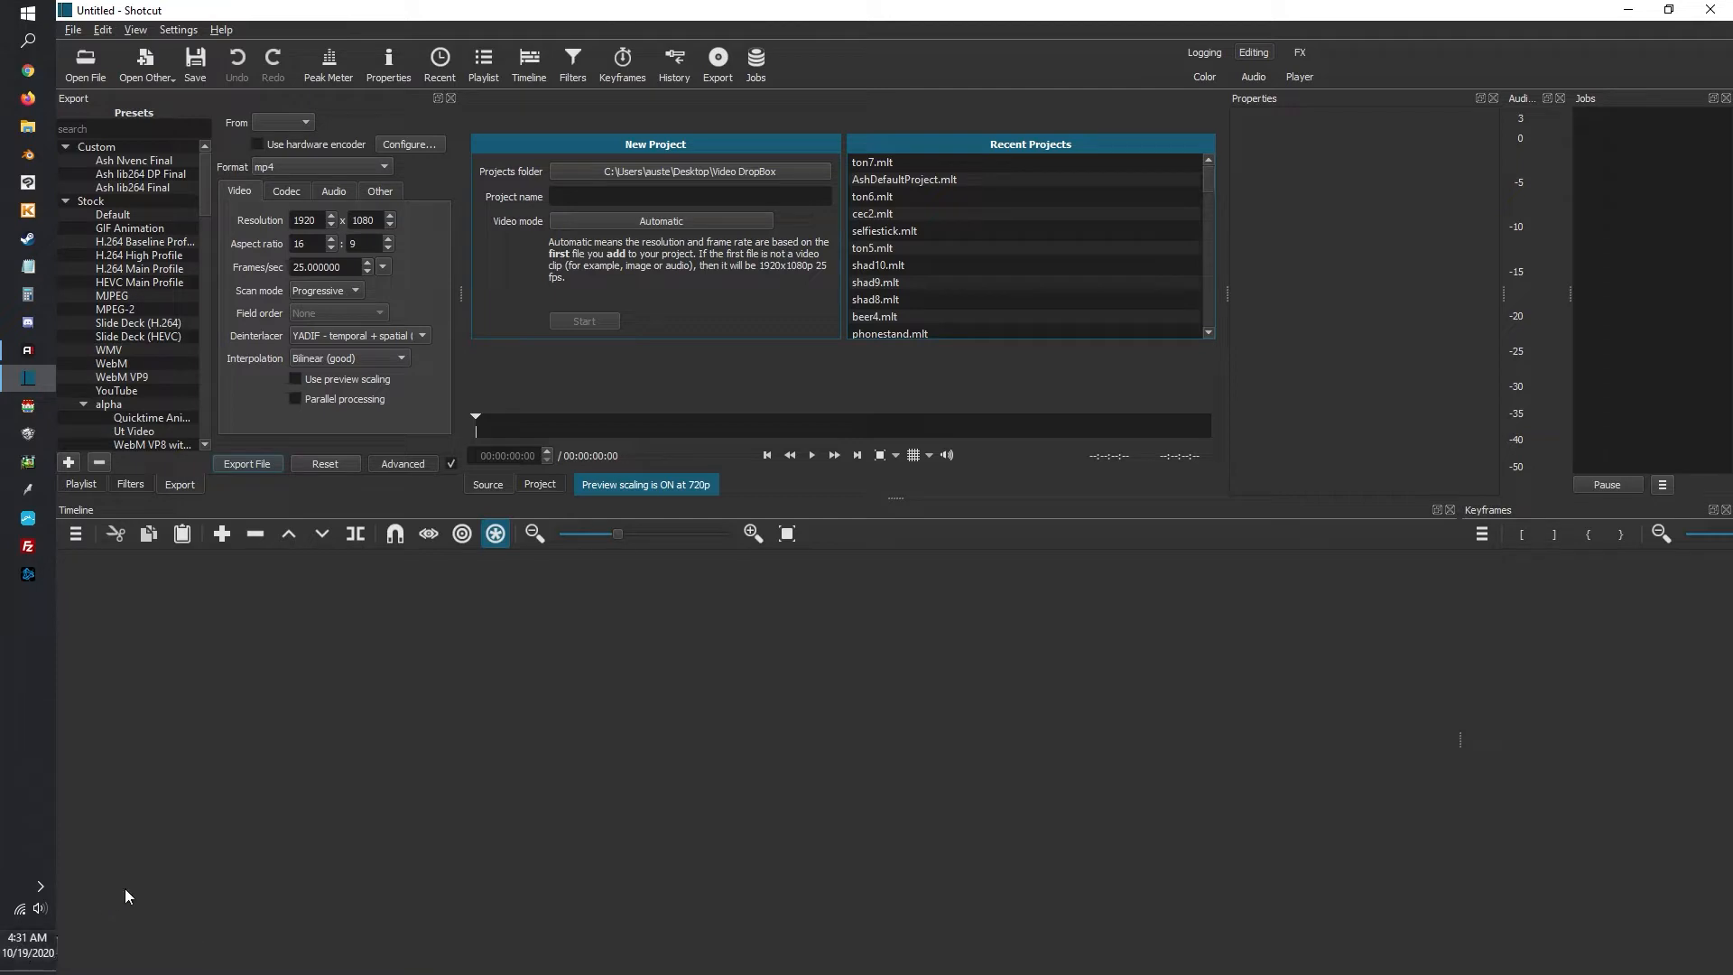
# Open the recent project AshDefaultProject.mlt
pyautogui.click(73, 31)
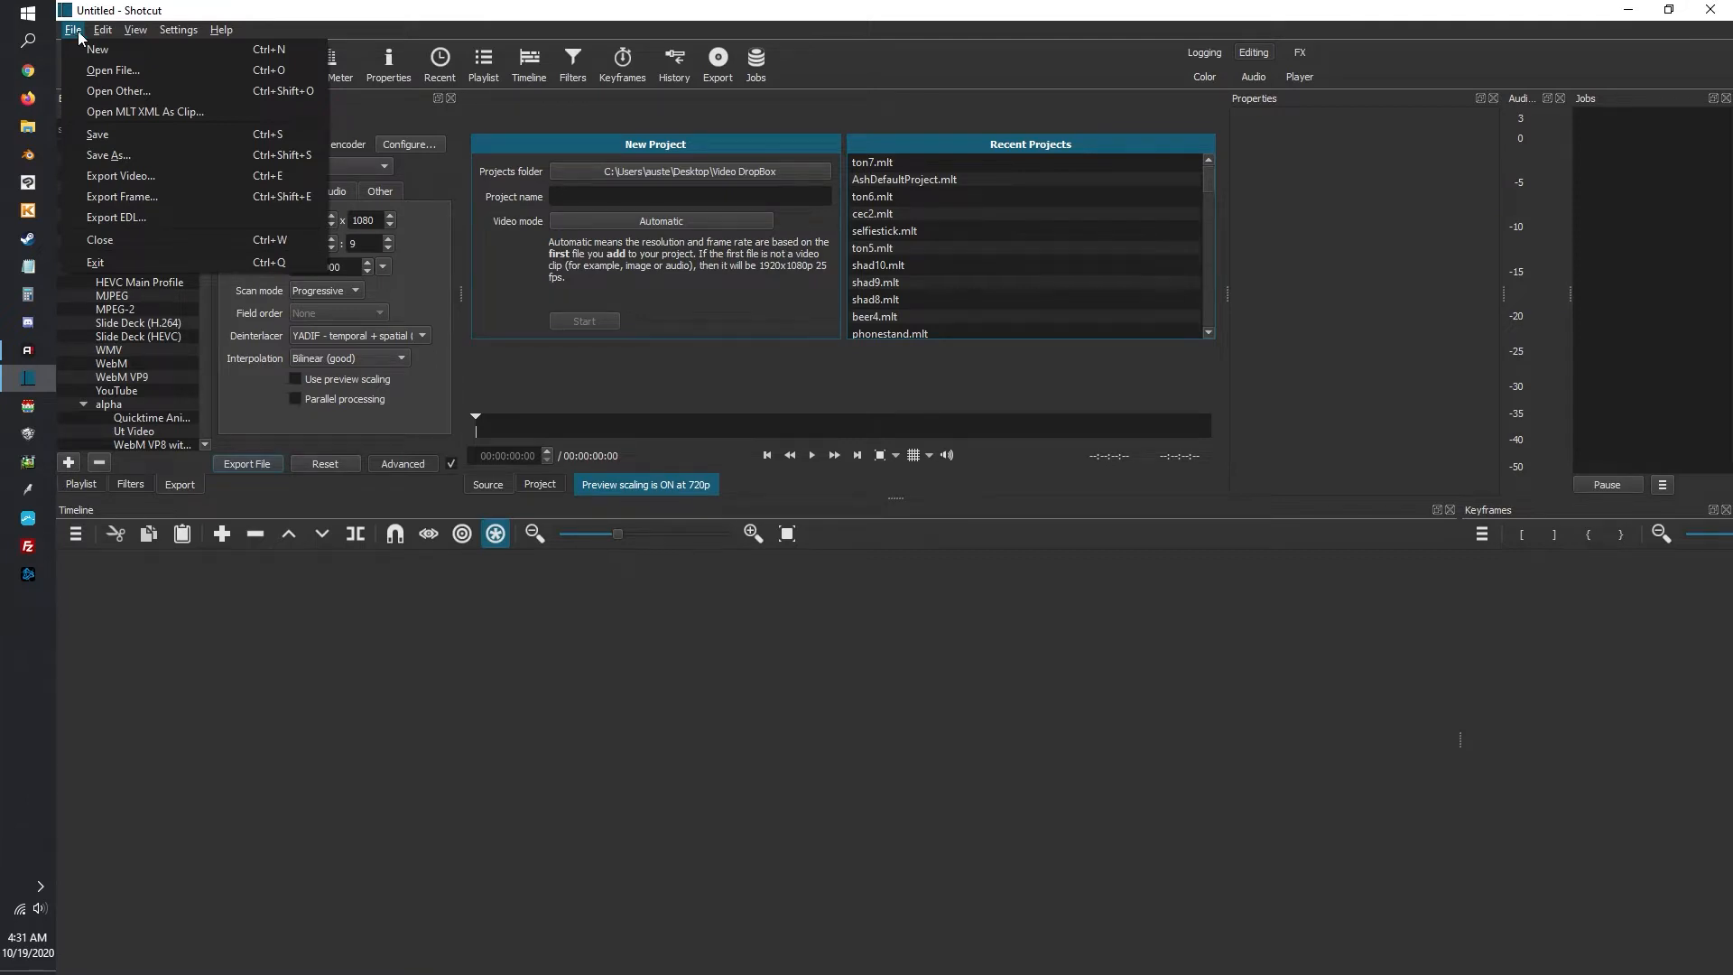
pyautogui.click(144, 16)
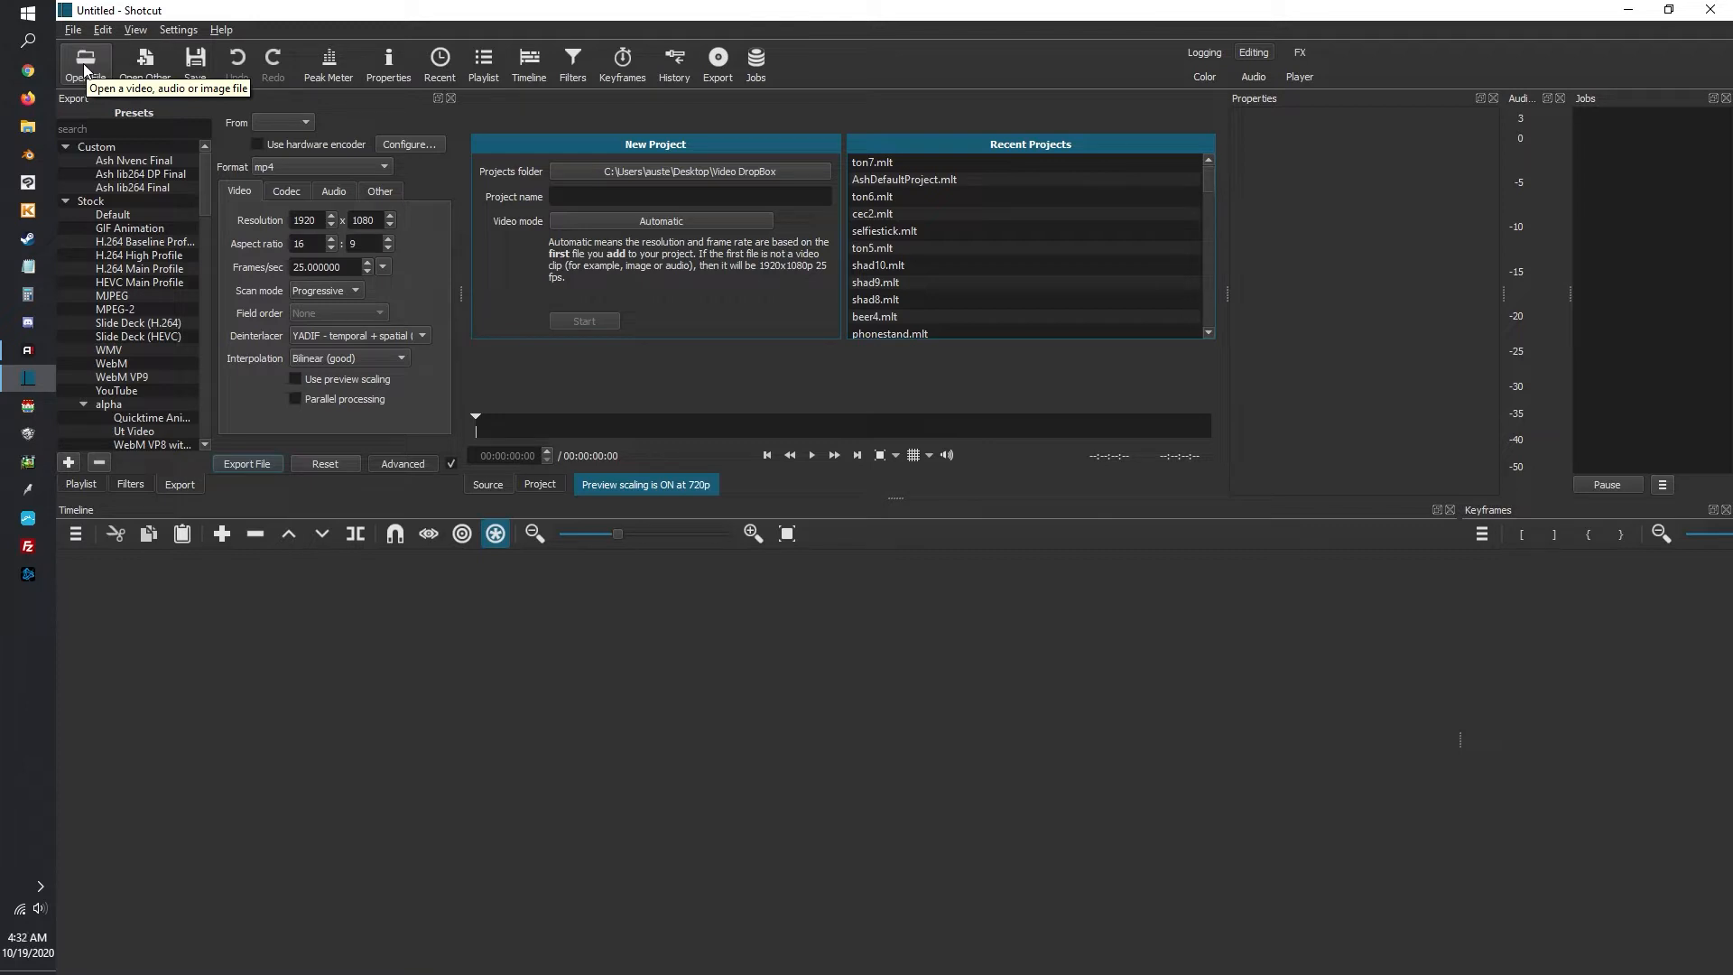
pyautogui.click(920, 181)
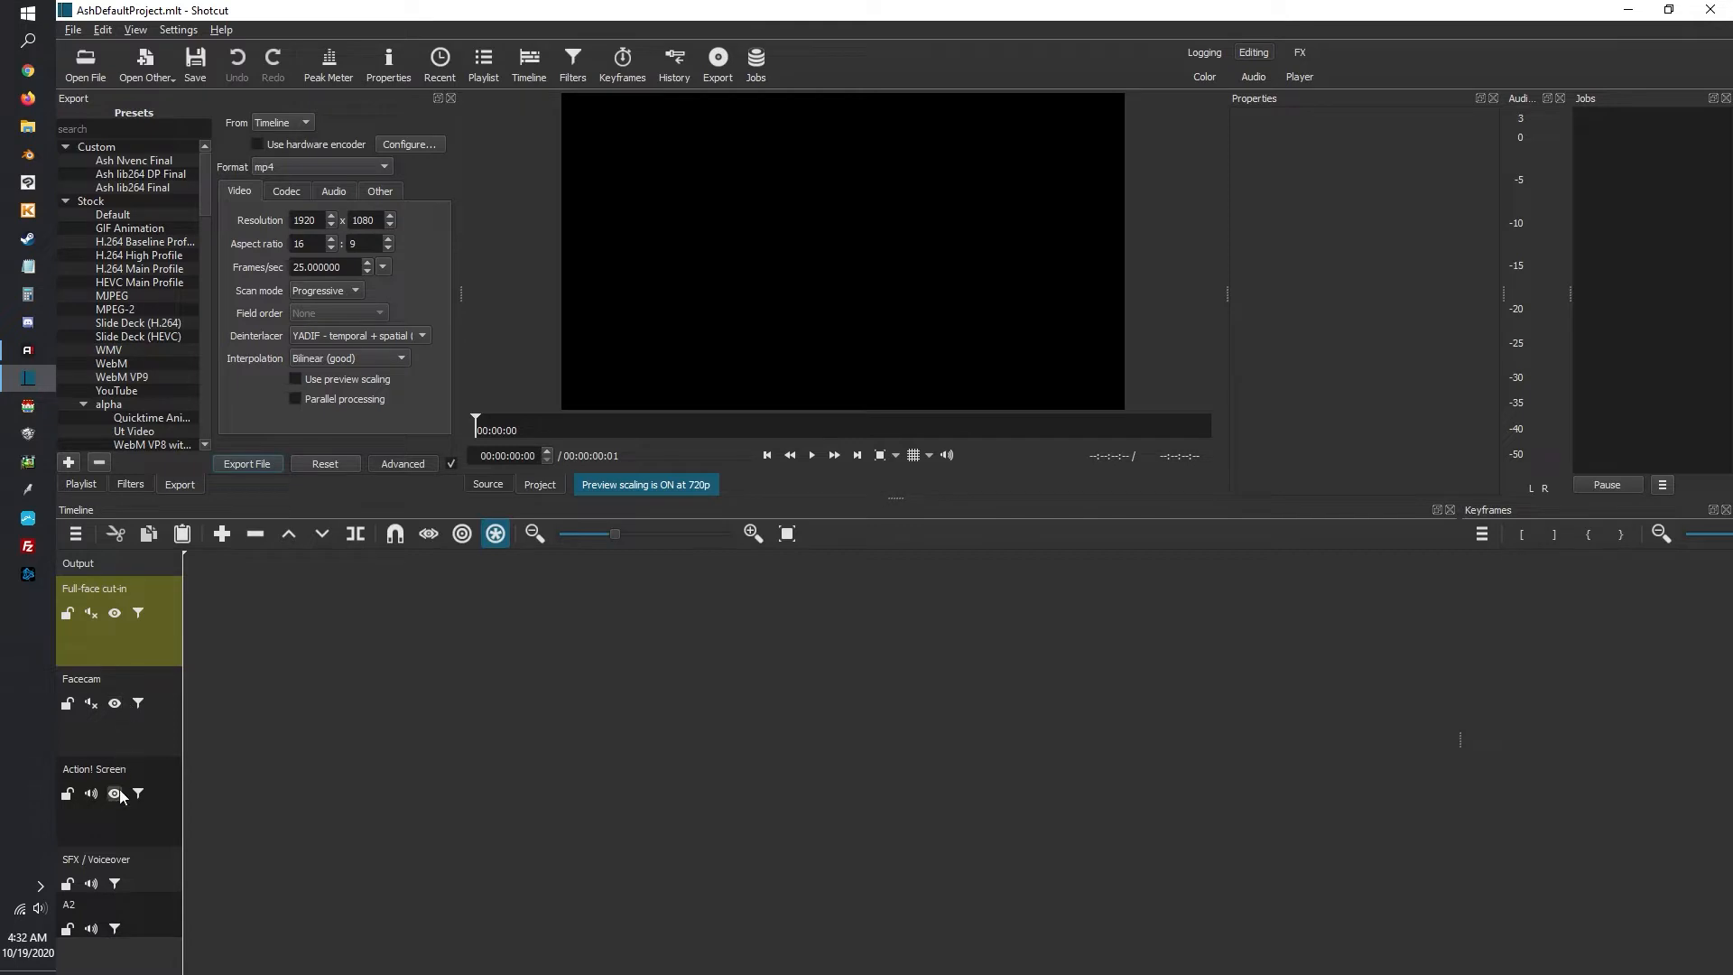
pyautogui.doubleClick(136, 864)
pyautogui.click(91, 703)
pyautogui.click(91, 614)
pyautogui.click(91, 614)
pyautogui.click(92, 703)
pyautogui.click(91, 704)
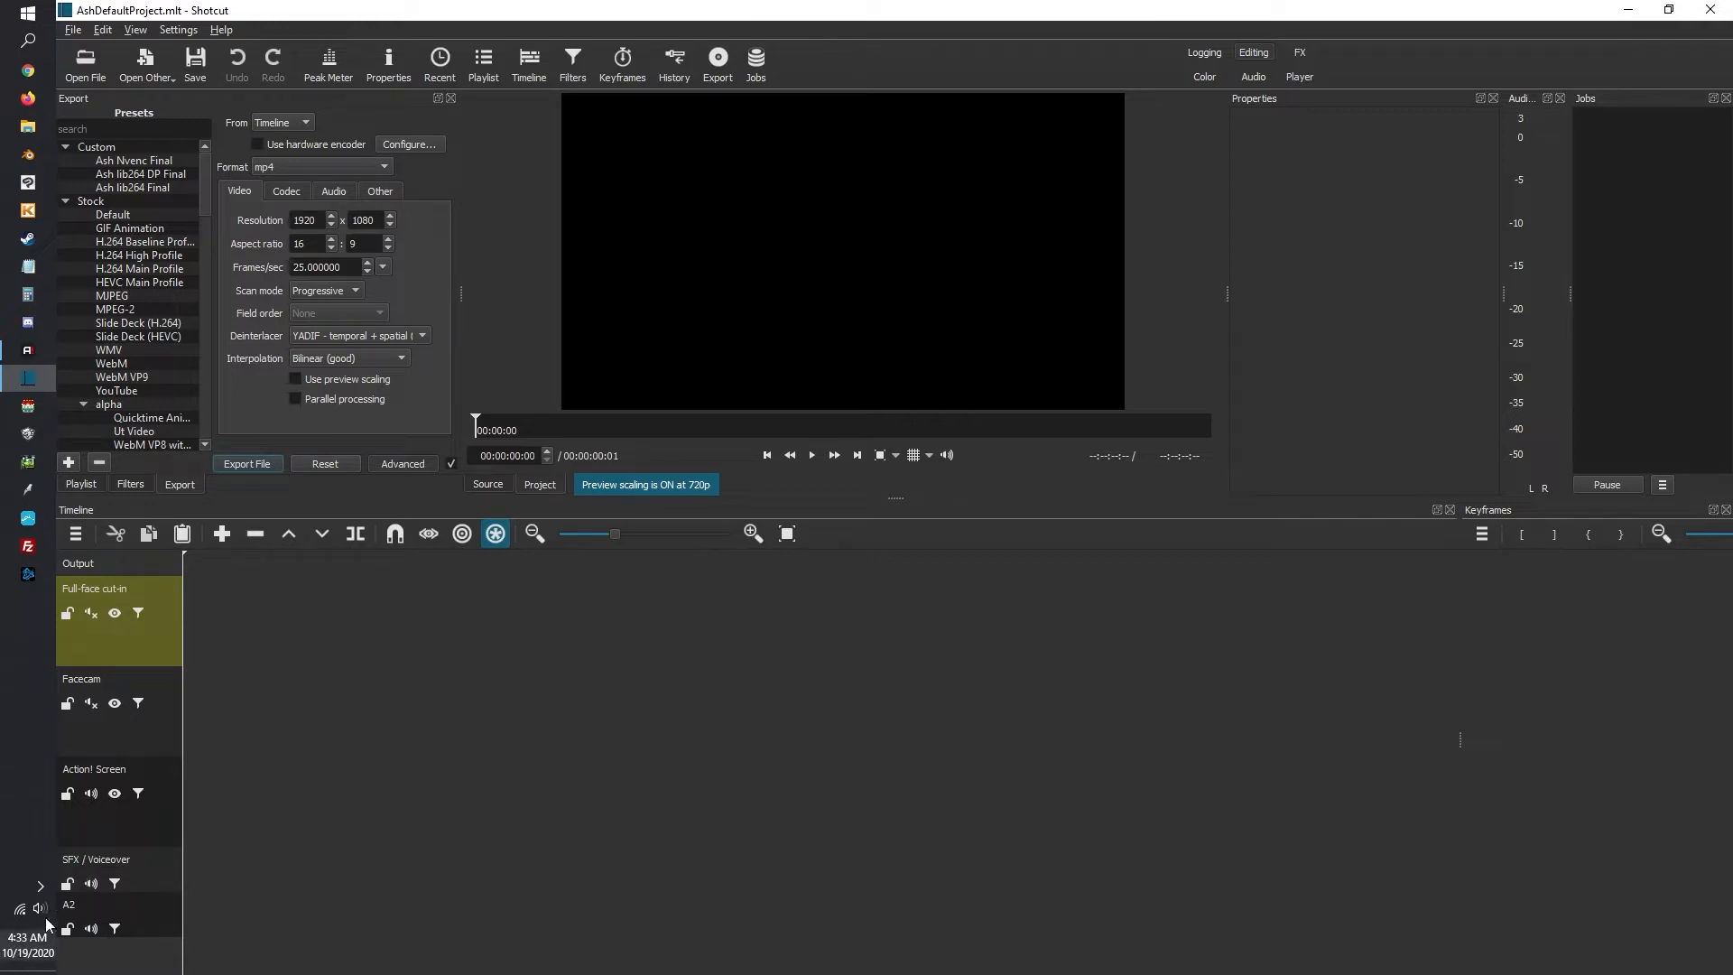
pyautogui.doubleClick(76, 910)
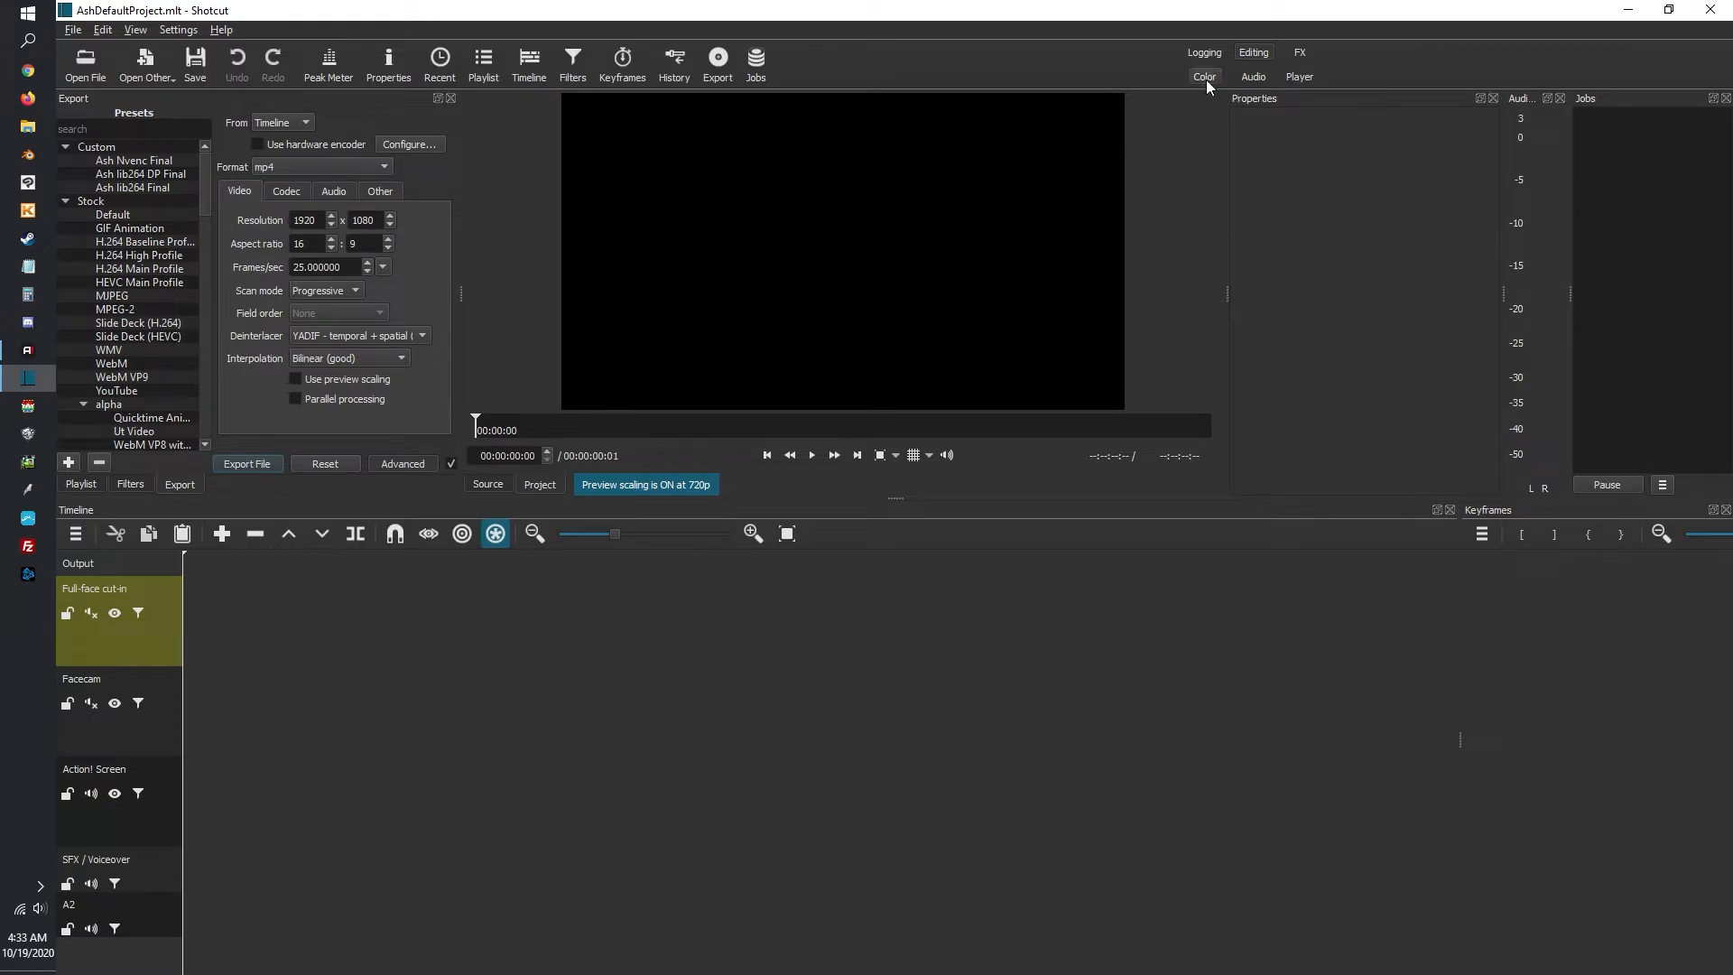
# Switch to the effects layout and return to the Editing layout
pyautogui.click(1297, 57)
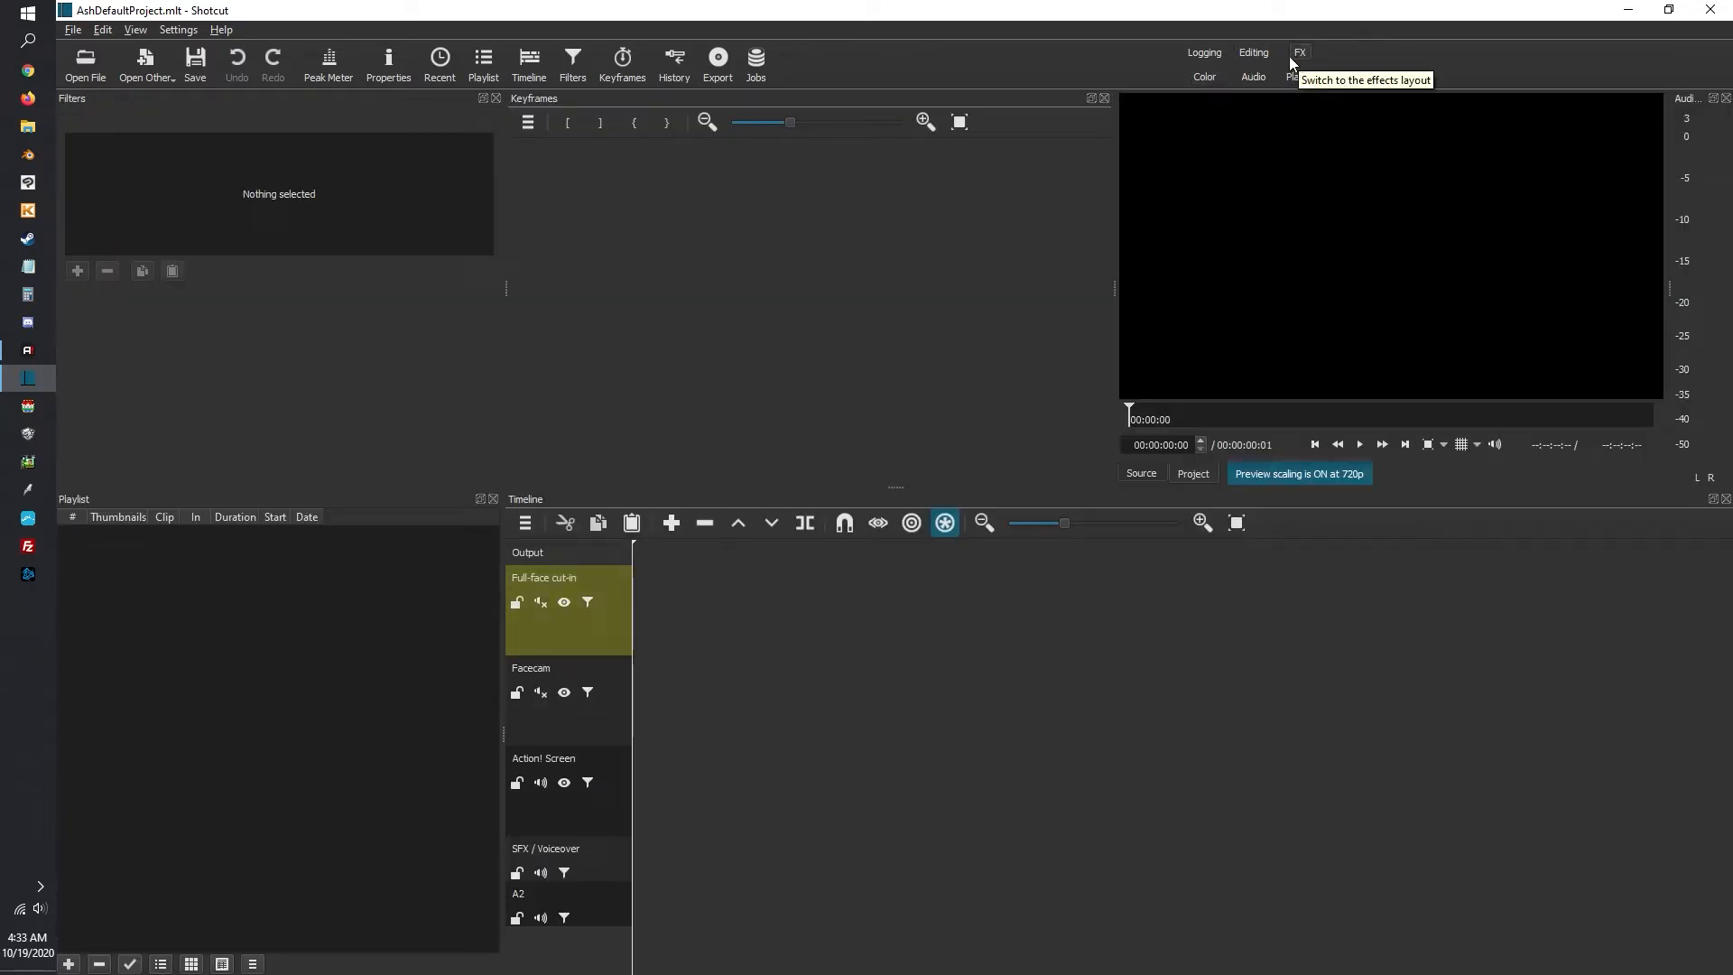
pyautogui.click(1255, 53)
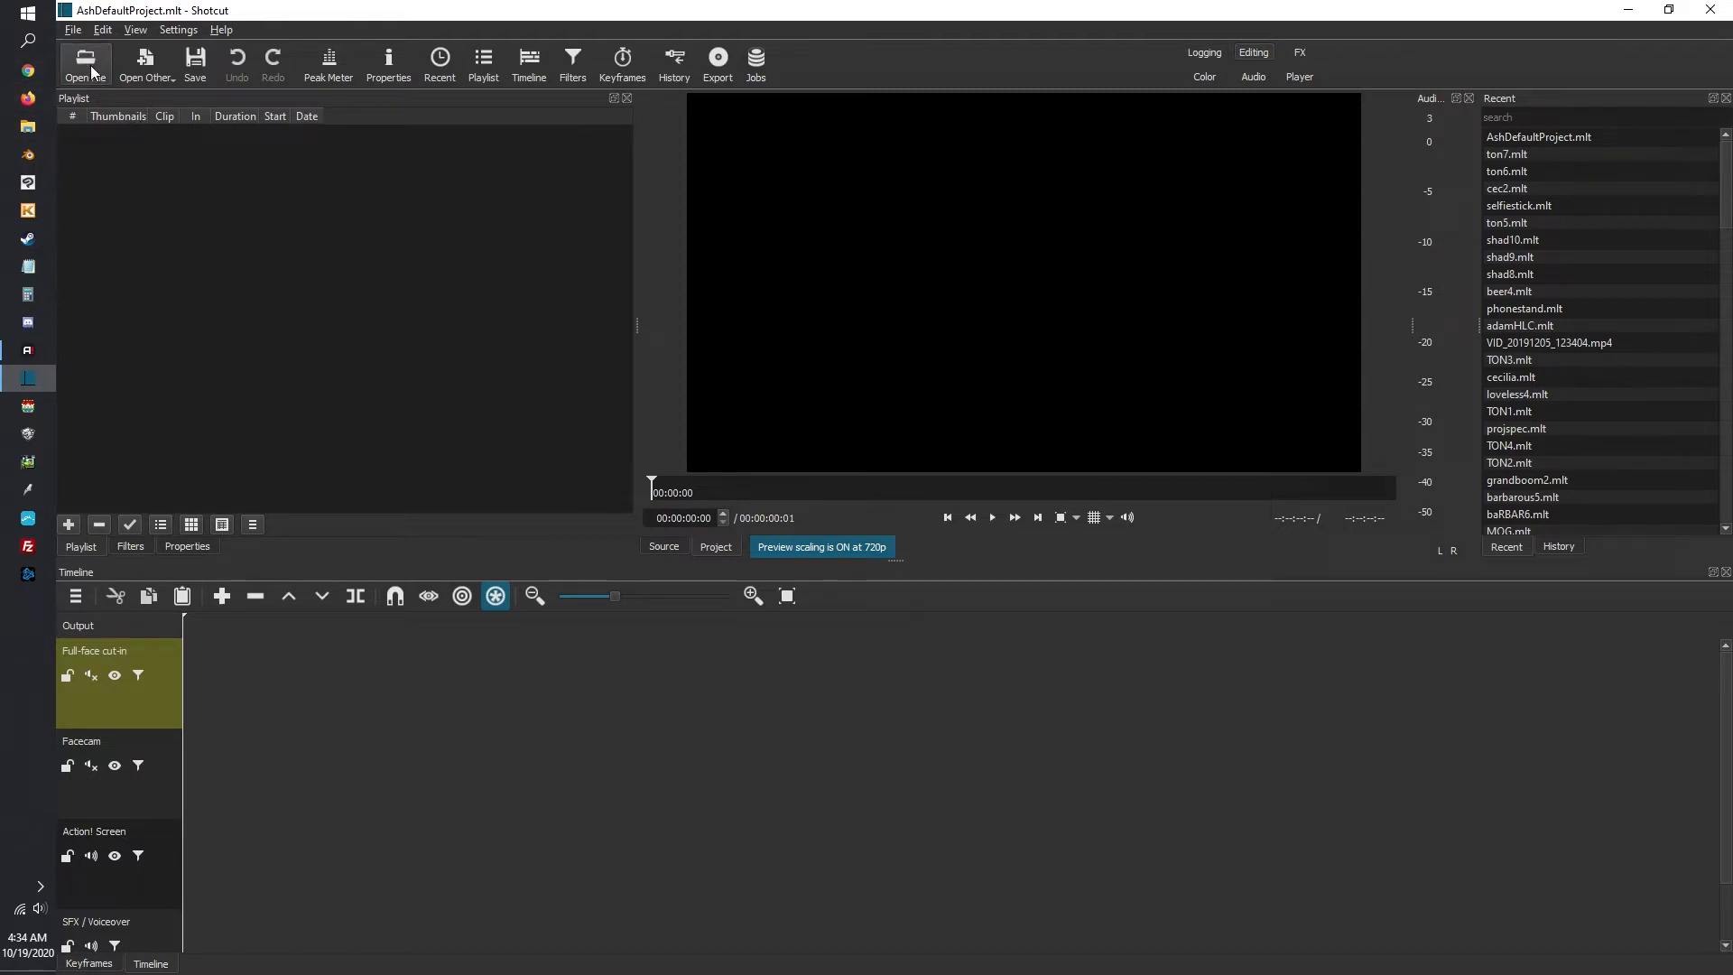
# Open the "our secret garden 2" folder inside Video DropBox in File Explorer
pyautogui.click(26, 132)
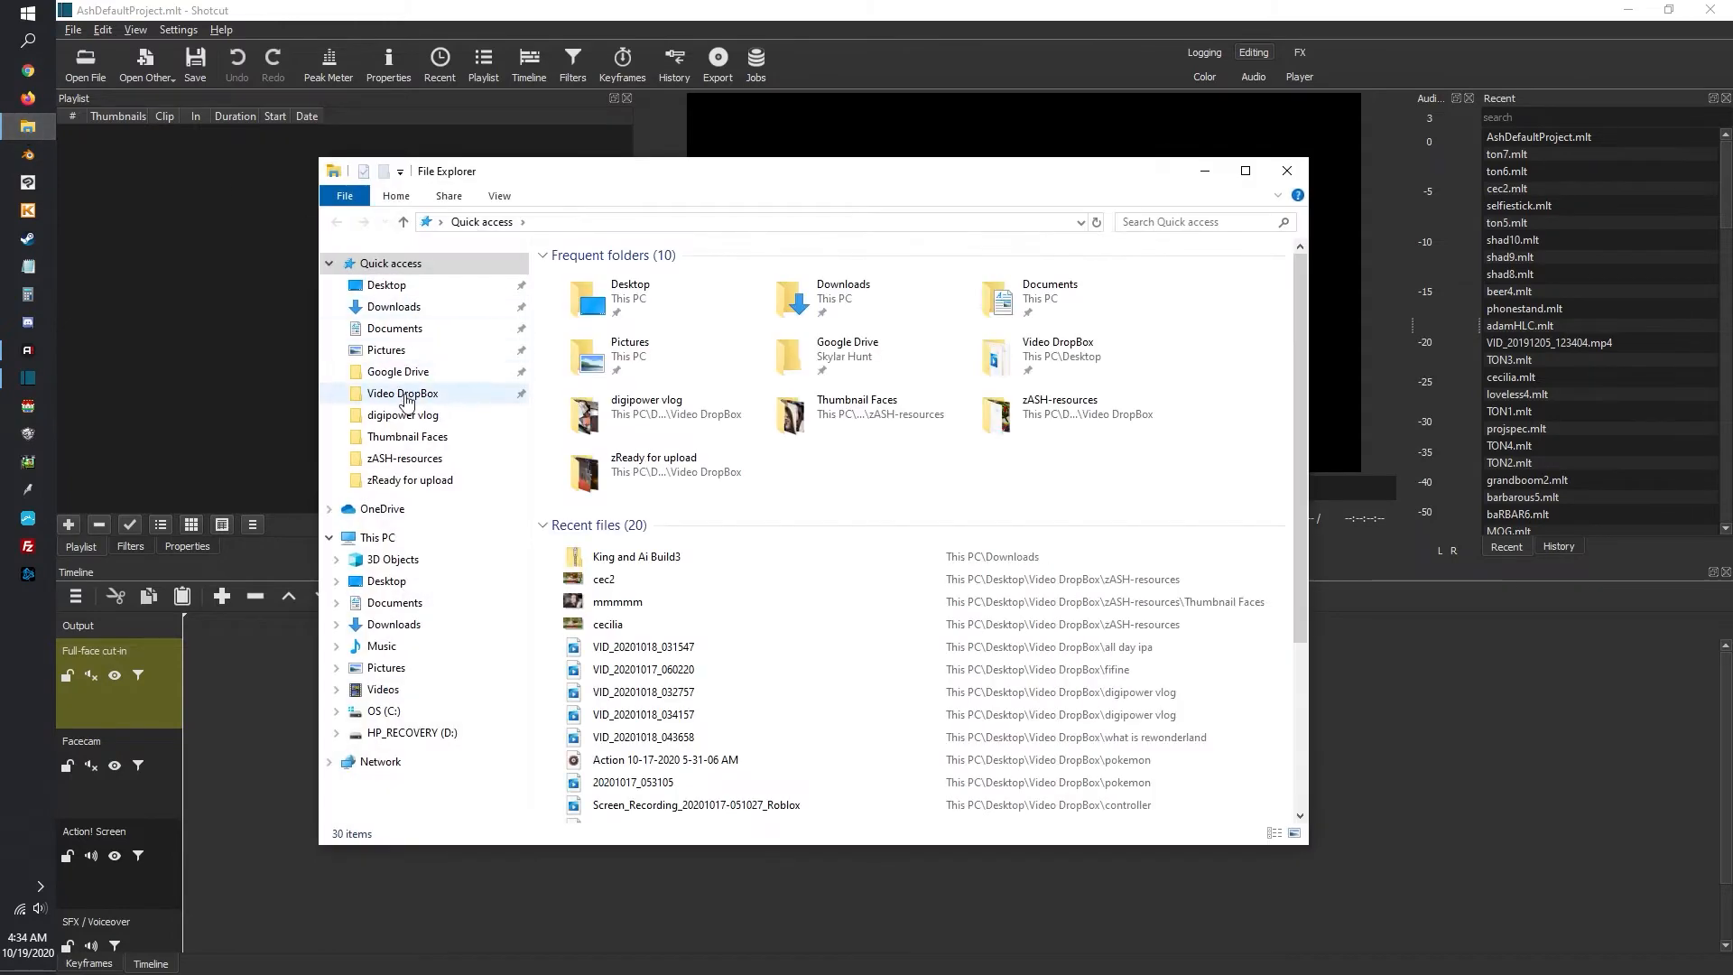
pyautogui.click(406, 388)
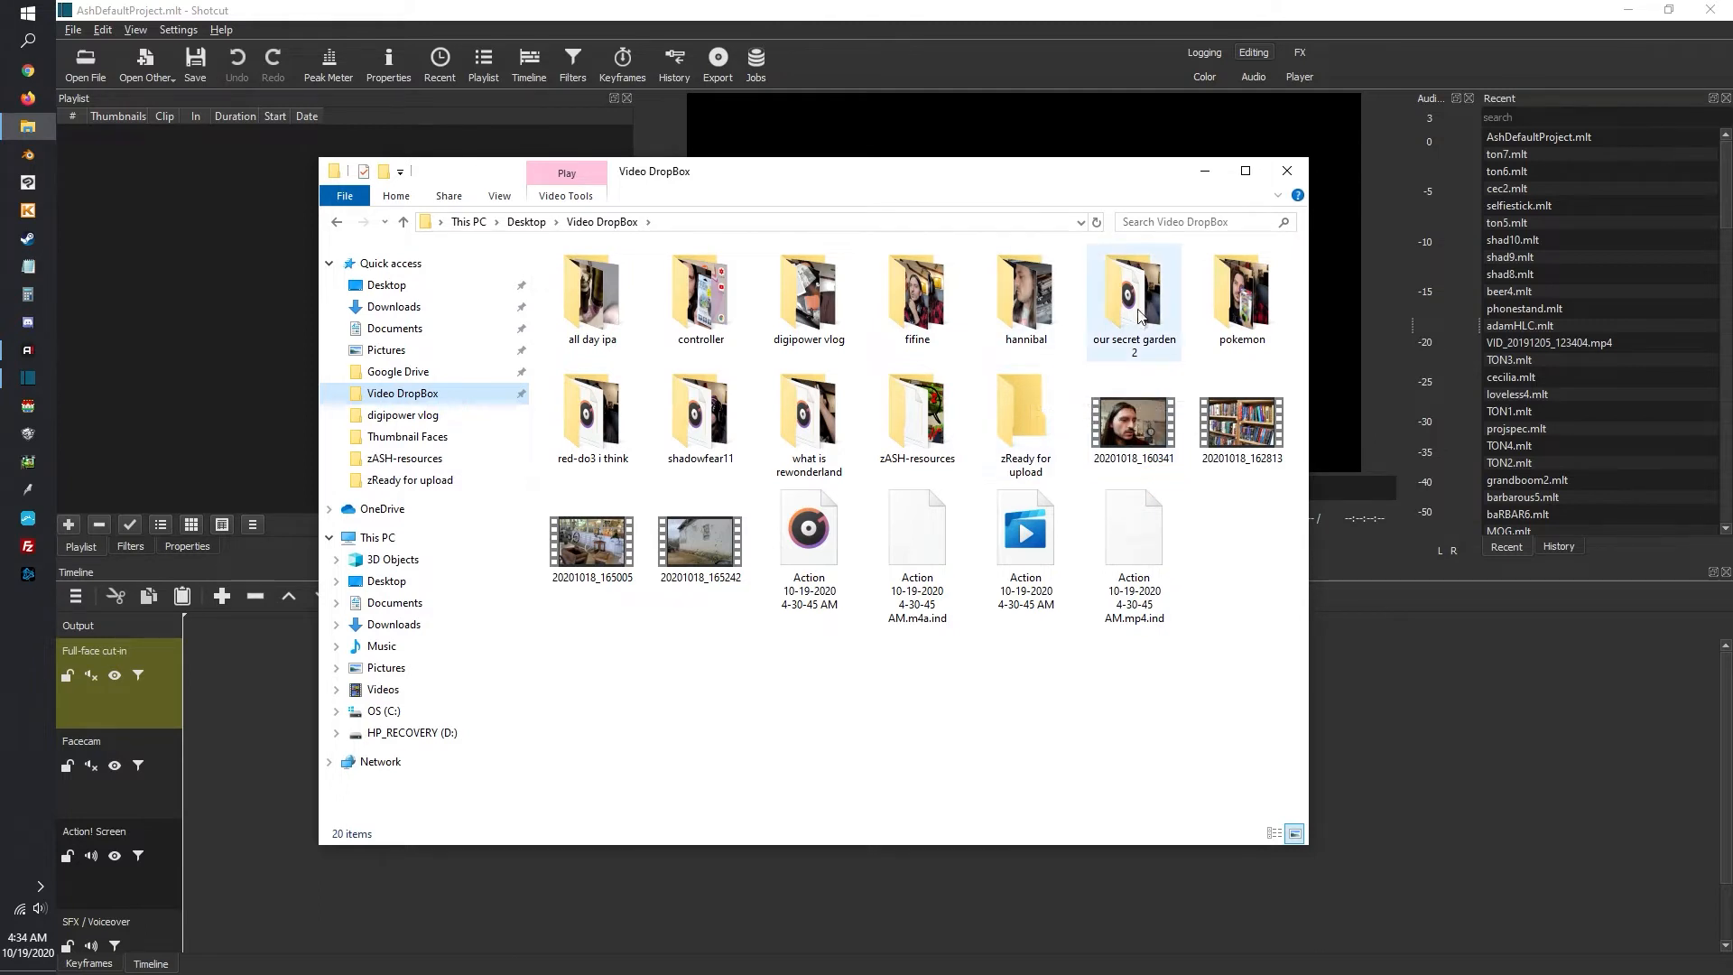
pyautogui.moveTo(1144, 315)
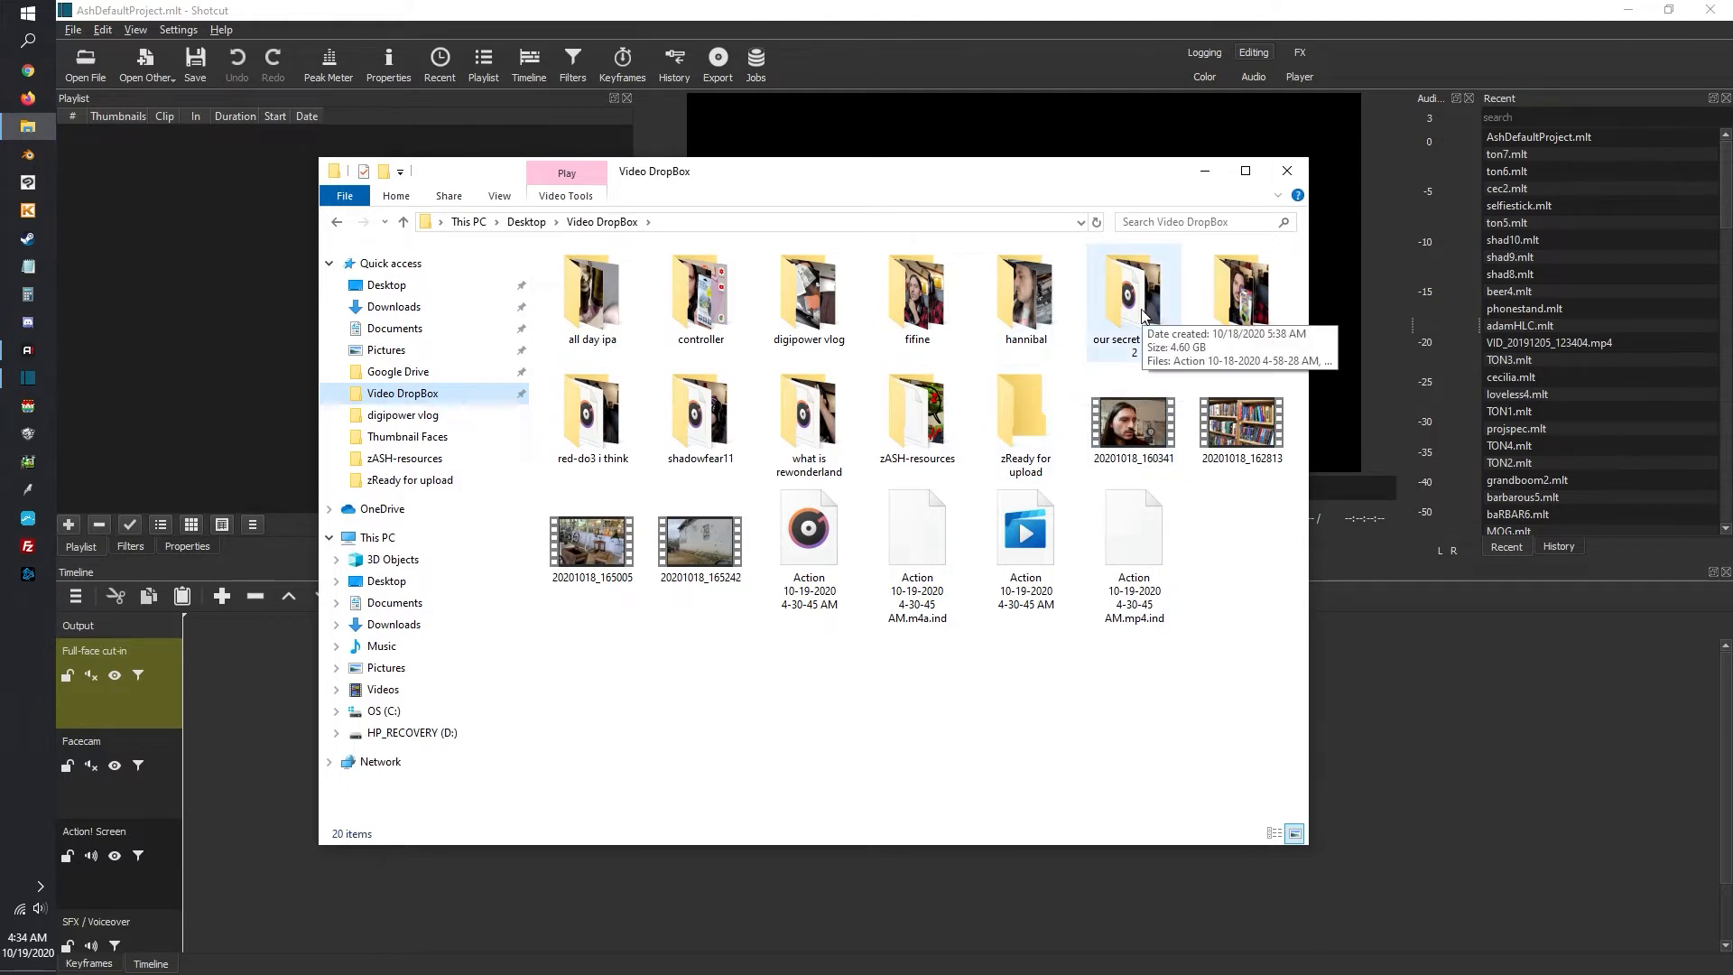
pyautogui.doubleClick(1142, 312)
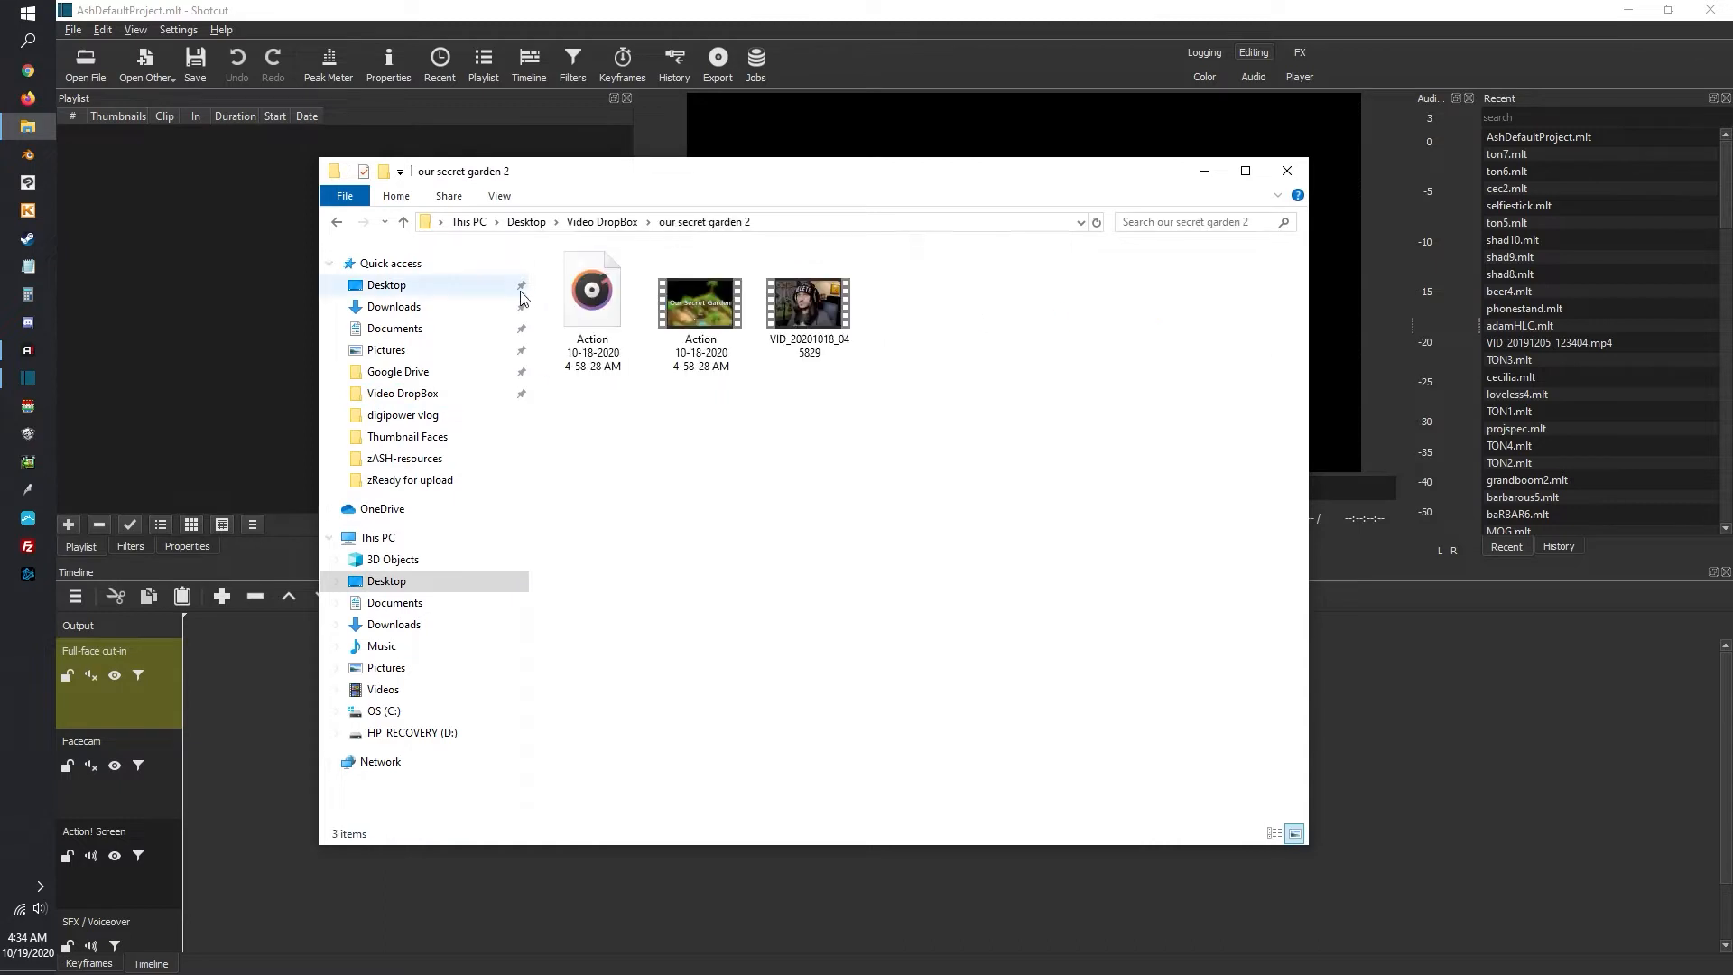
pyautogui.moveTo(929, 426); pyautogui.dragTo(217, 310)
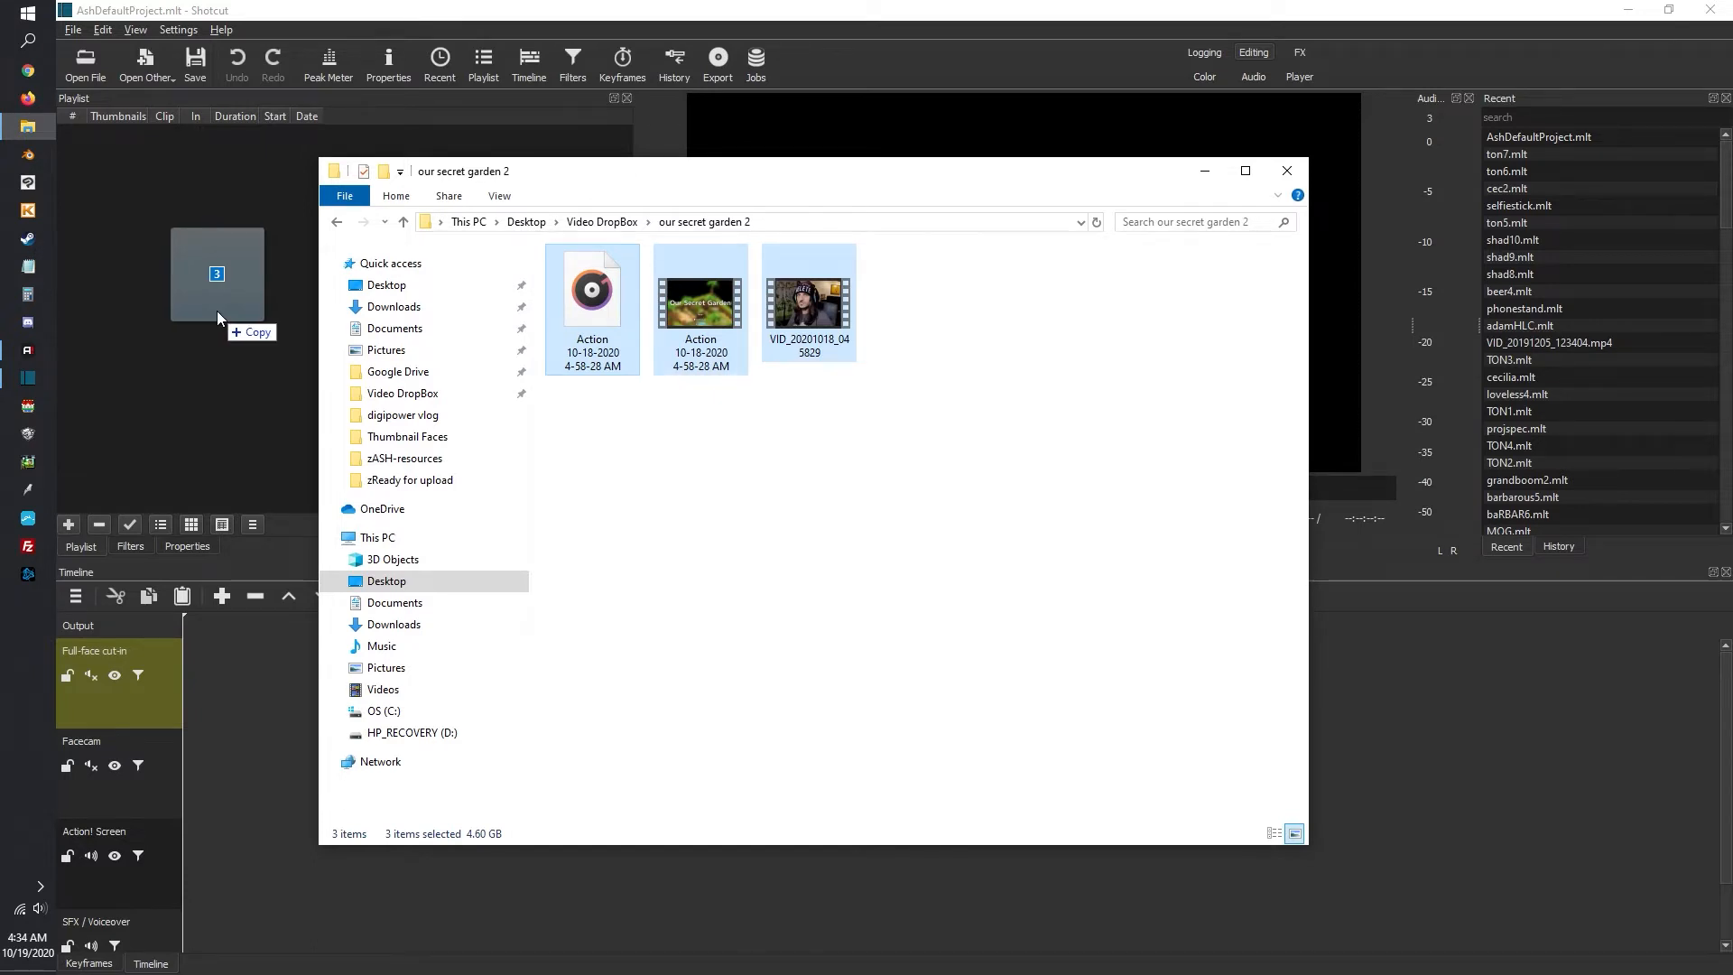
pyautogui.moveTo(216, 311); pyautogui.dragTo(578, 311)
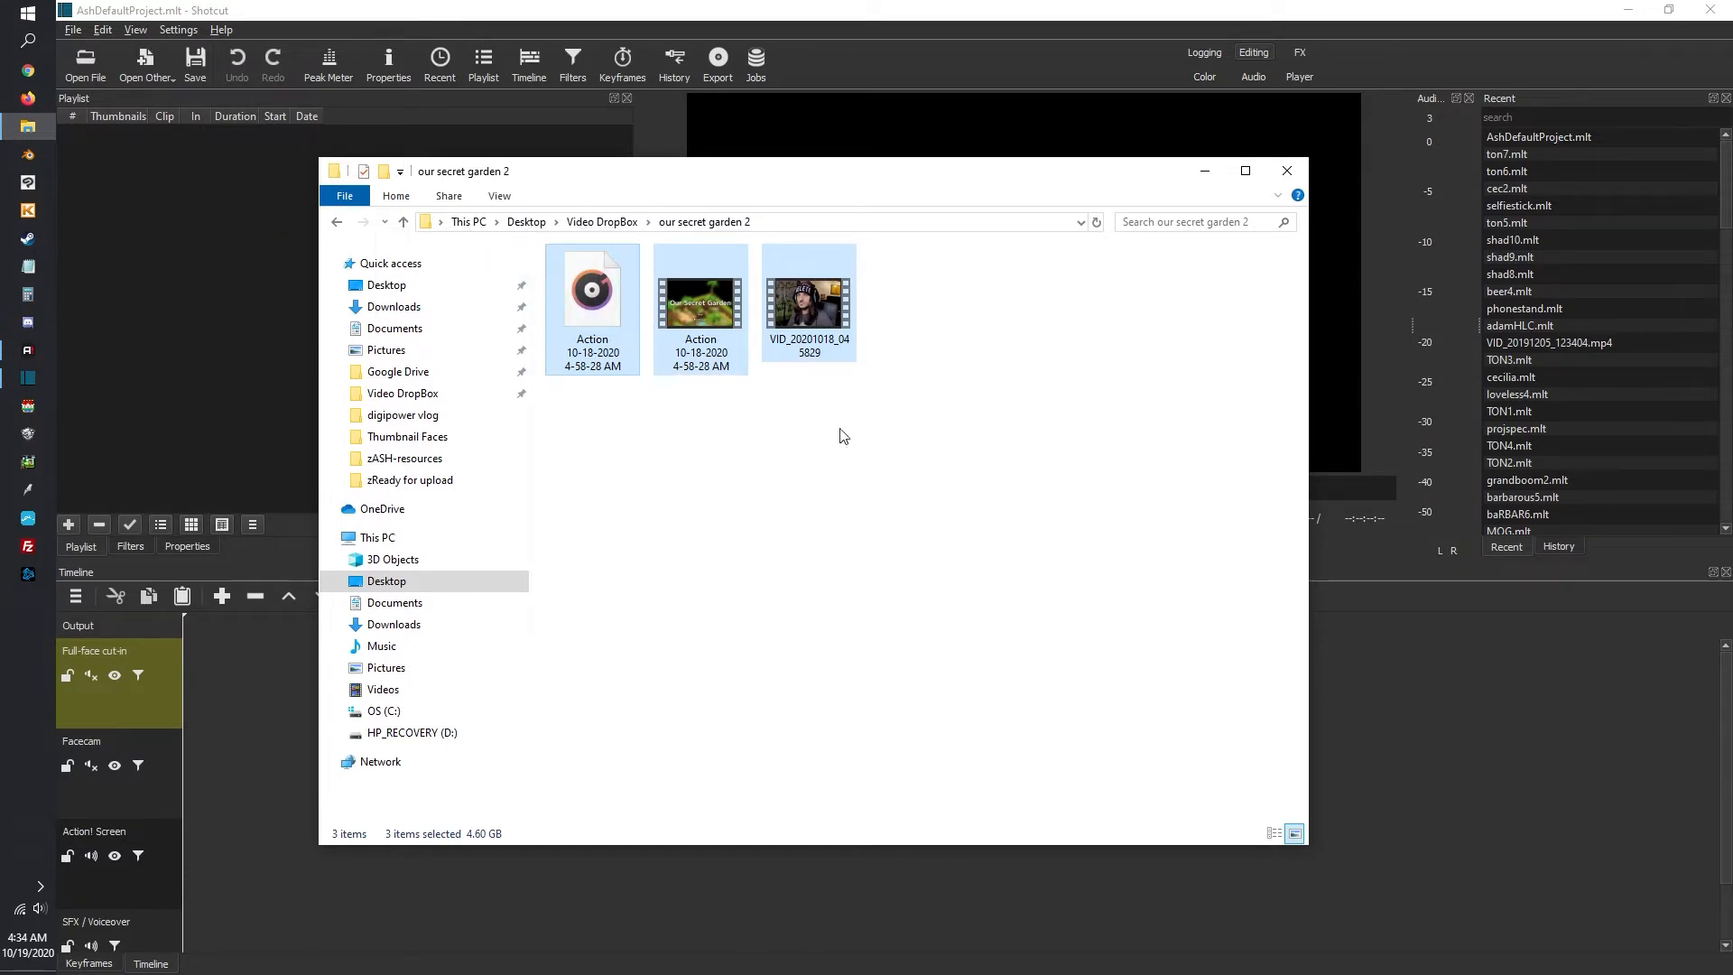
pyautogui.click(621, 415)
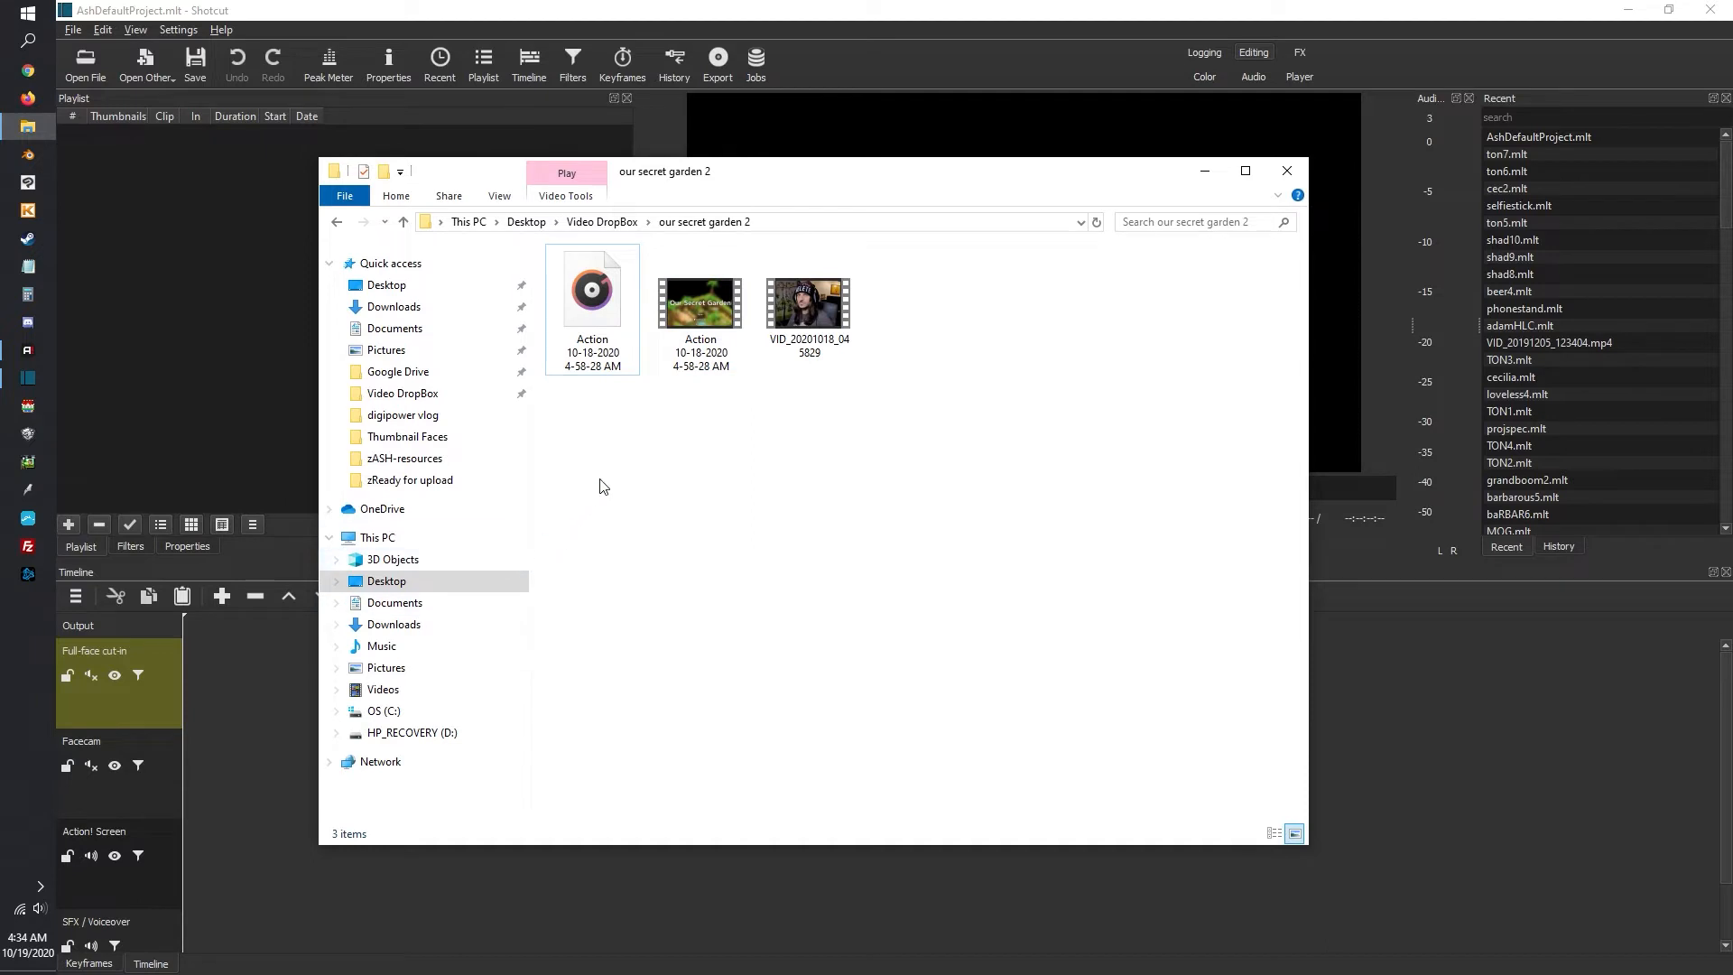
# Add all three media files from the "our secret garden 2" folder to the Shotcut playlist and close File Explorer
pyautogui.moveTo(595, 355)
pyautogui.moveTo(832, 411); pyautogui.dragTo(242, 306)
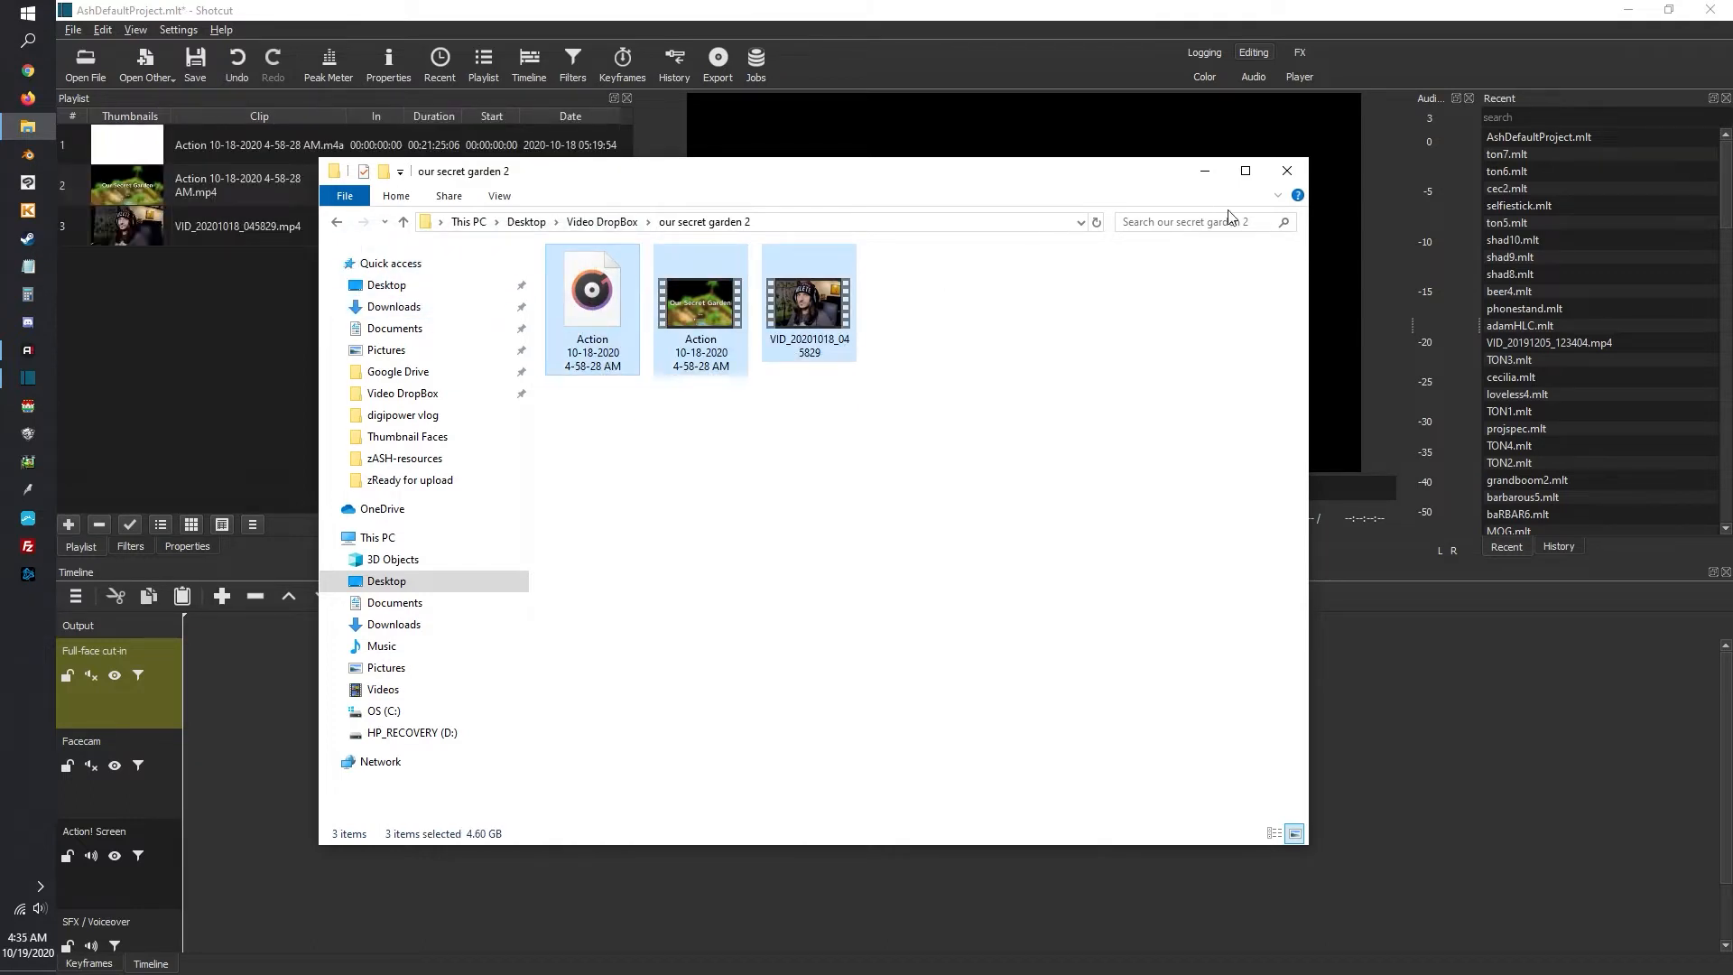
pyautogui.click(1289, 174)
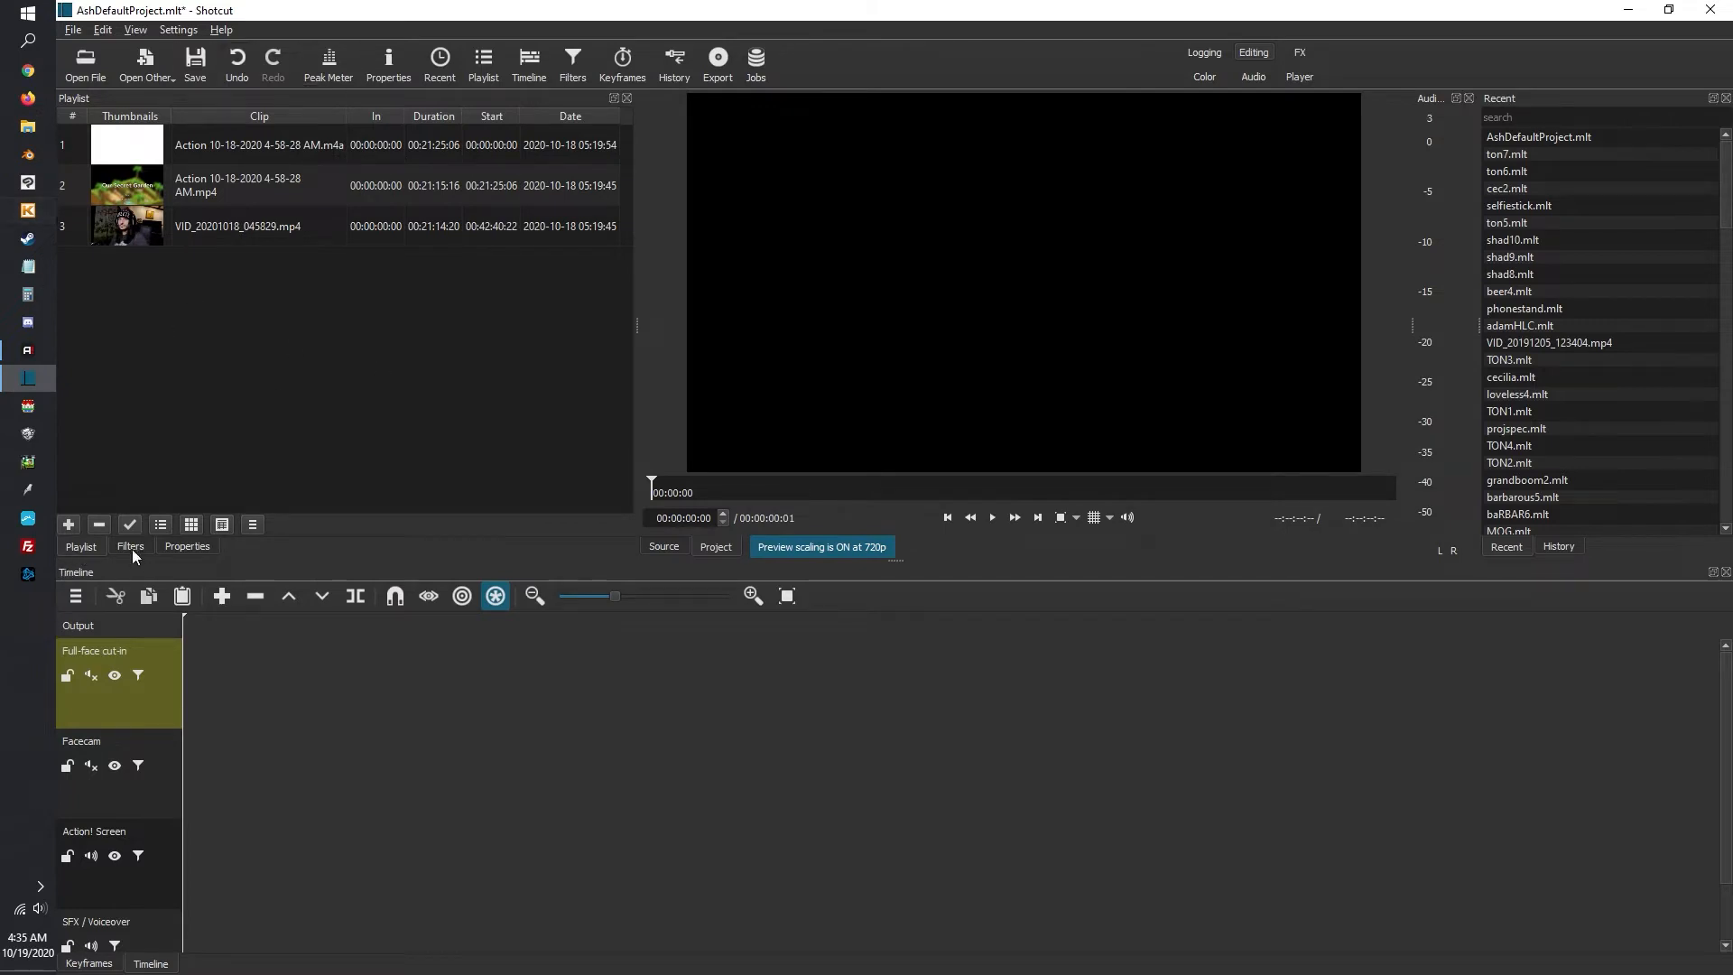
# Place the playlist clips at the timeline start: the Action MP4 on Action! Screen, VID_20201018_045829.mp4 on Facecam, and the M4A on SFX / Voiceover
pyautogui.moveTo(130, 179); pyautogui.dragTo(170, 882)
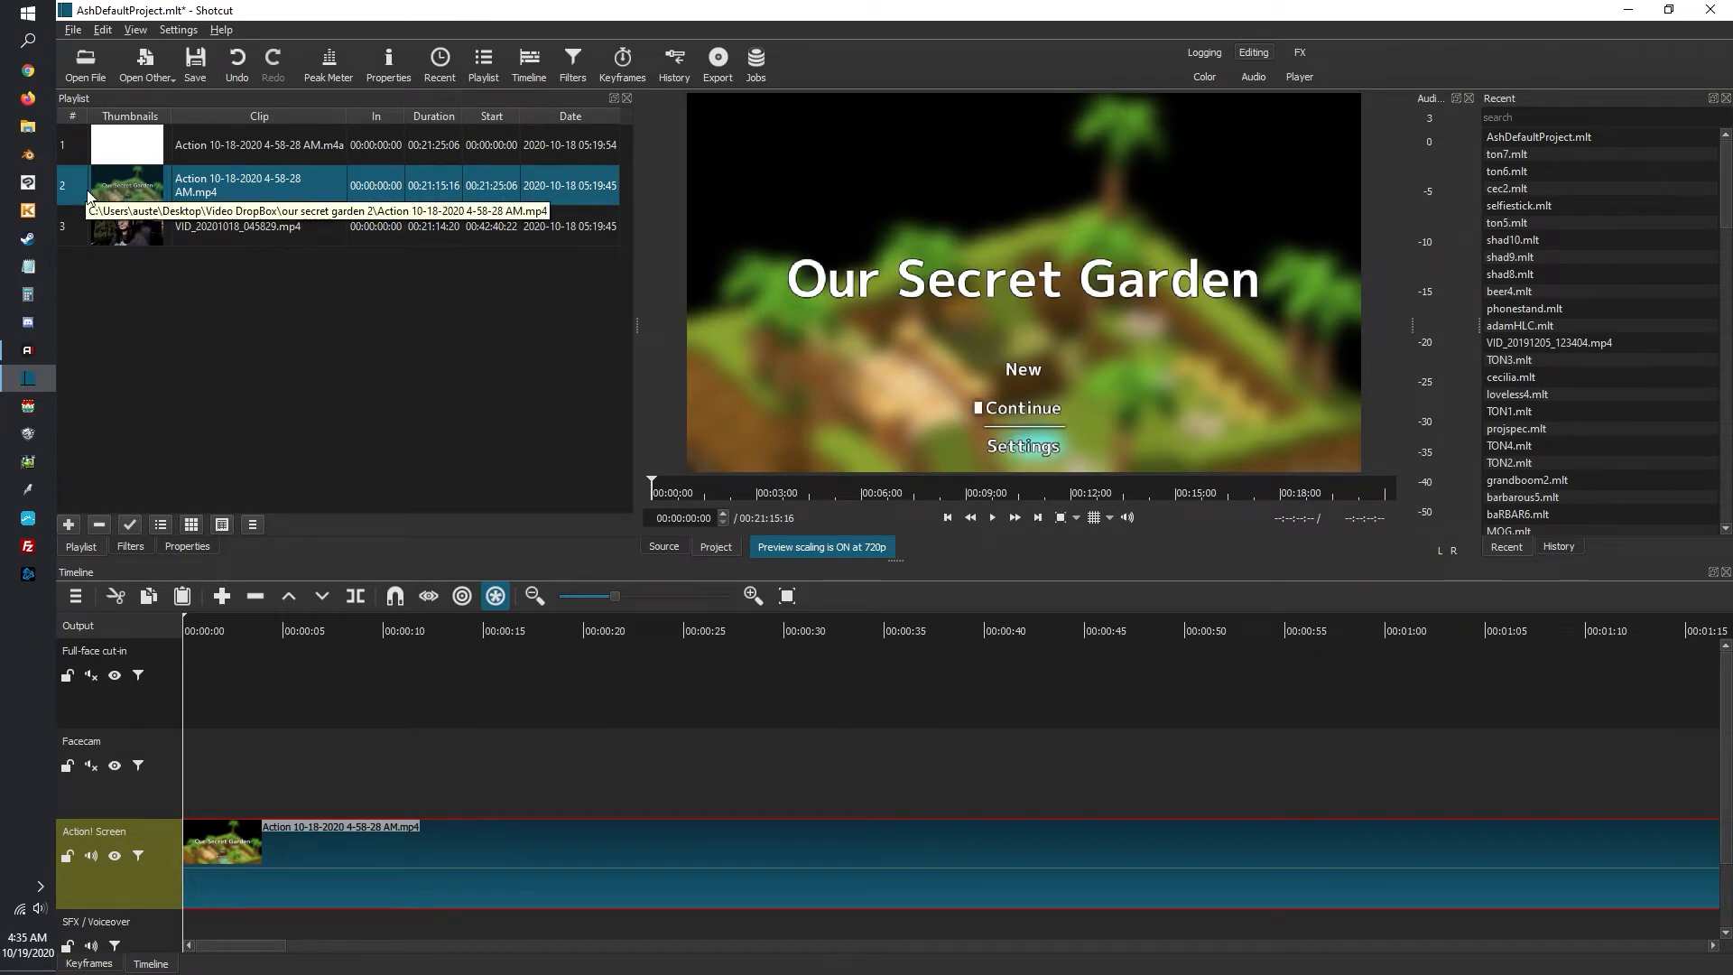
pyautogui.moveTo(121, 224); pyautogui.dragTo(159, 803)
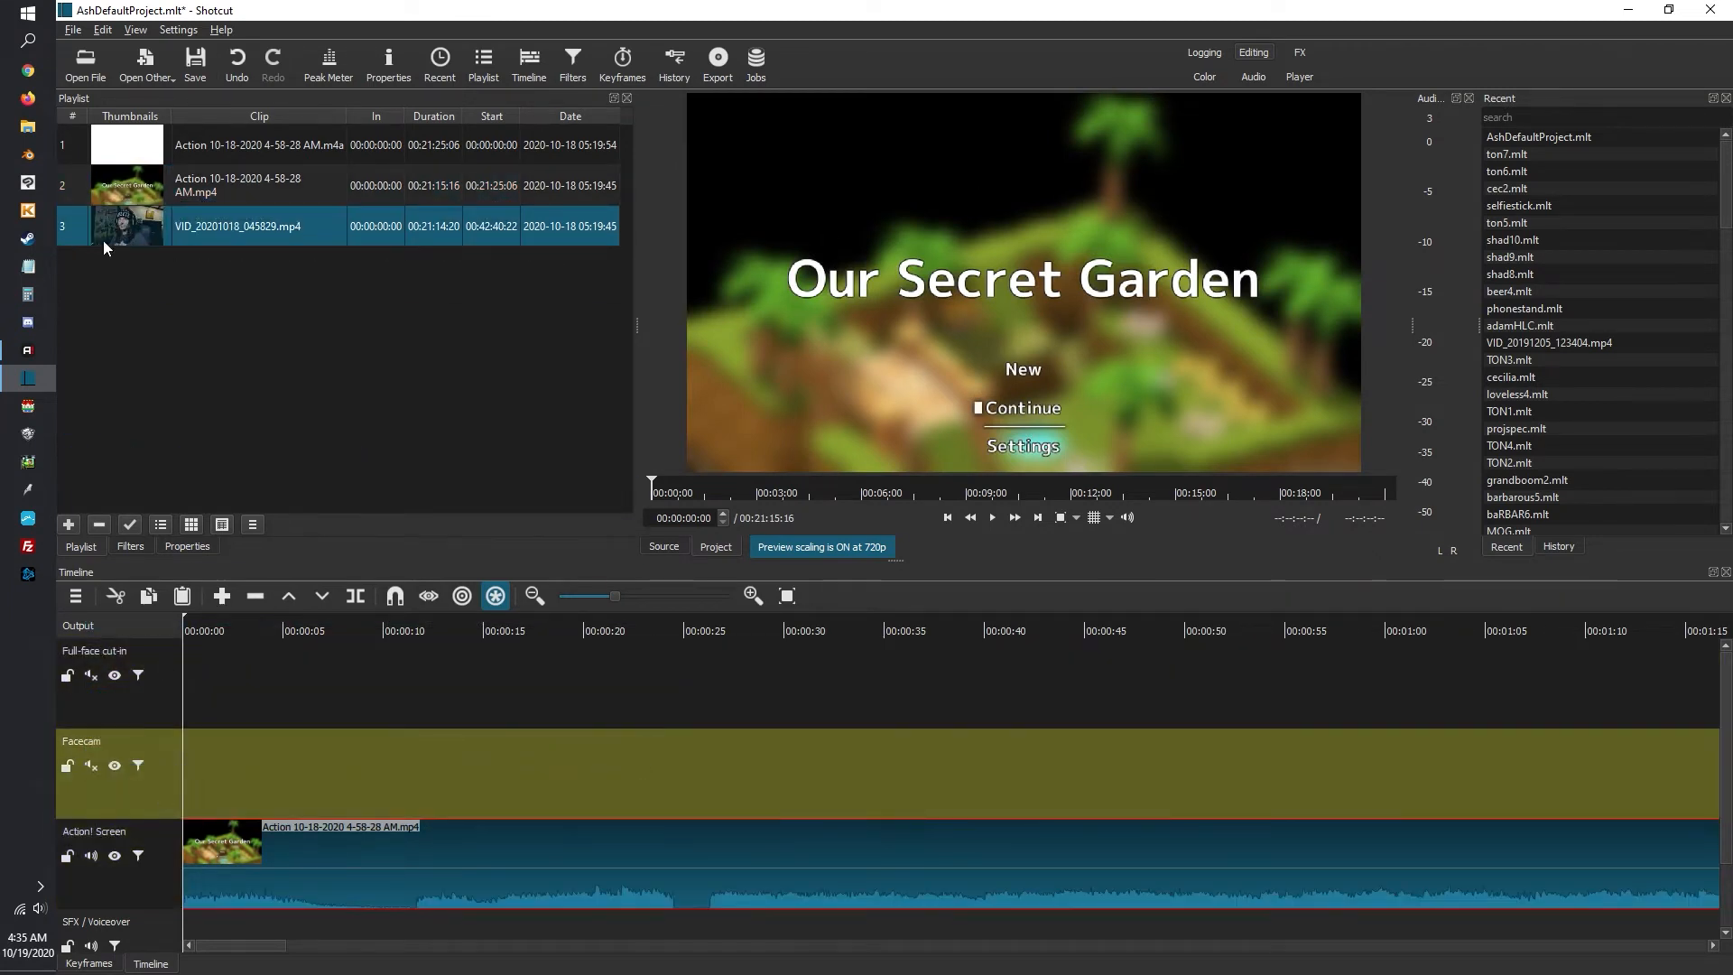
pyautogui.click(136, 139)
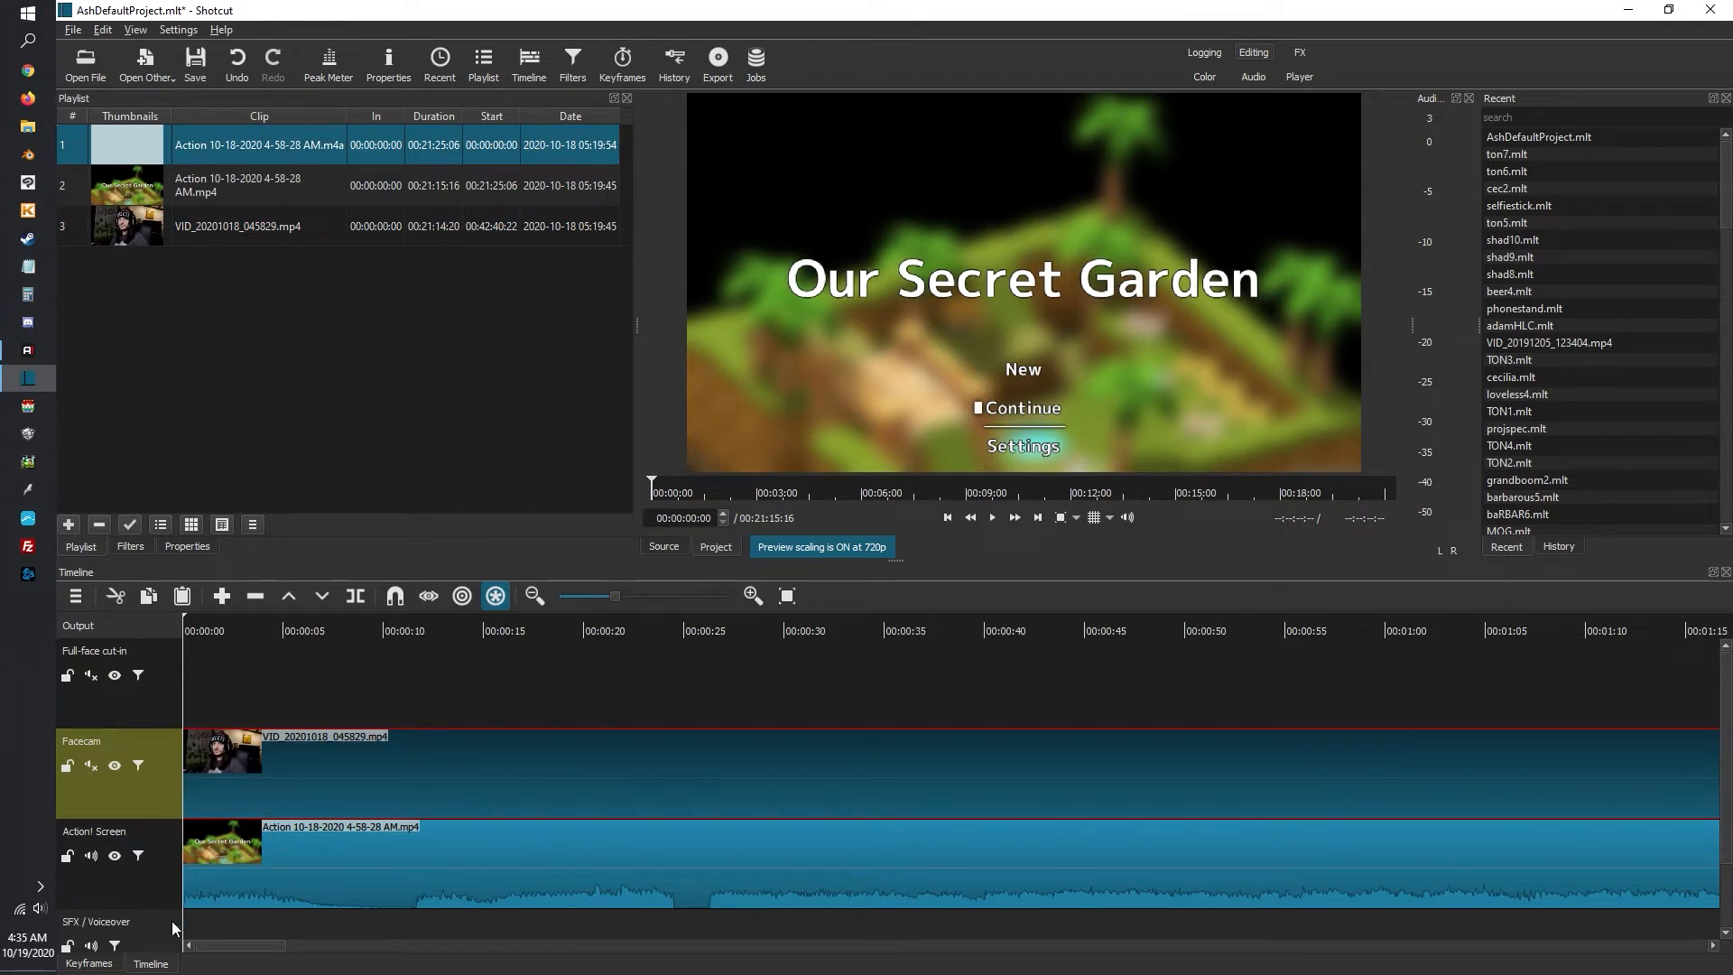
pyautogui.moveTo(171, 920); pyautogui.dragTo(209, 904)
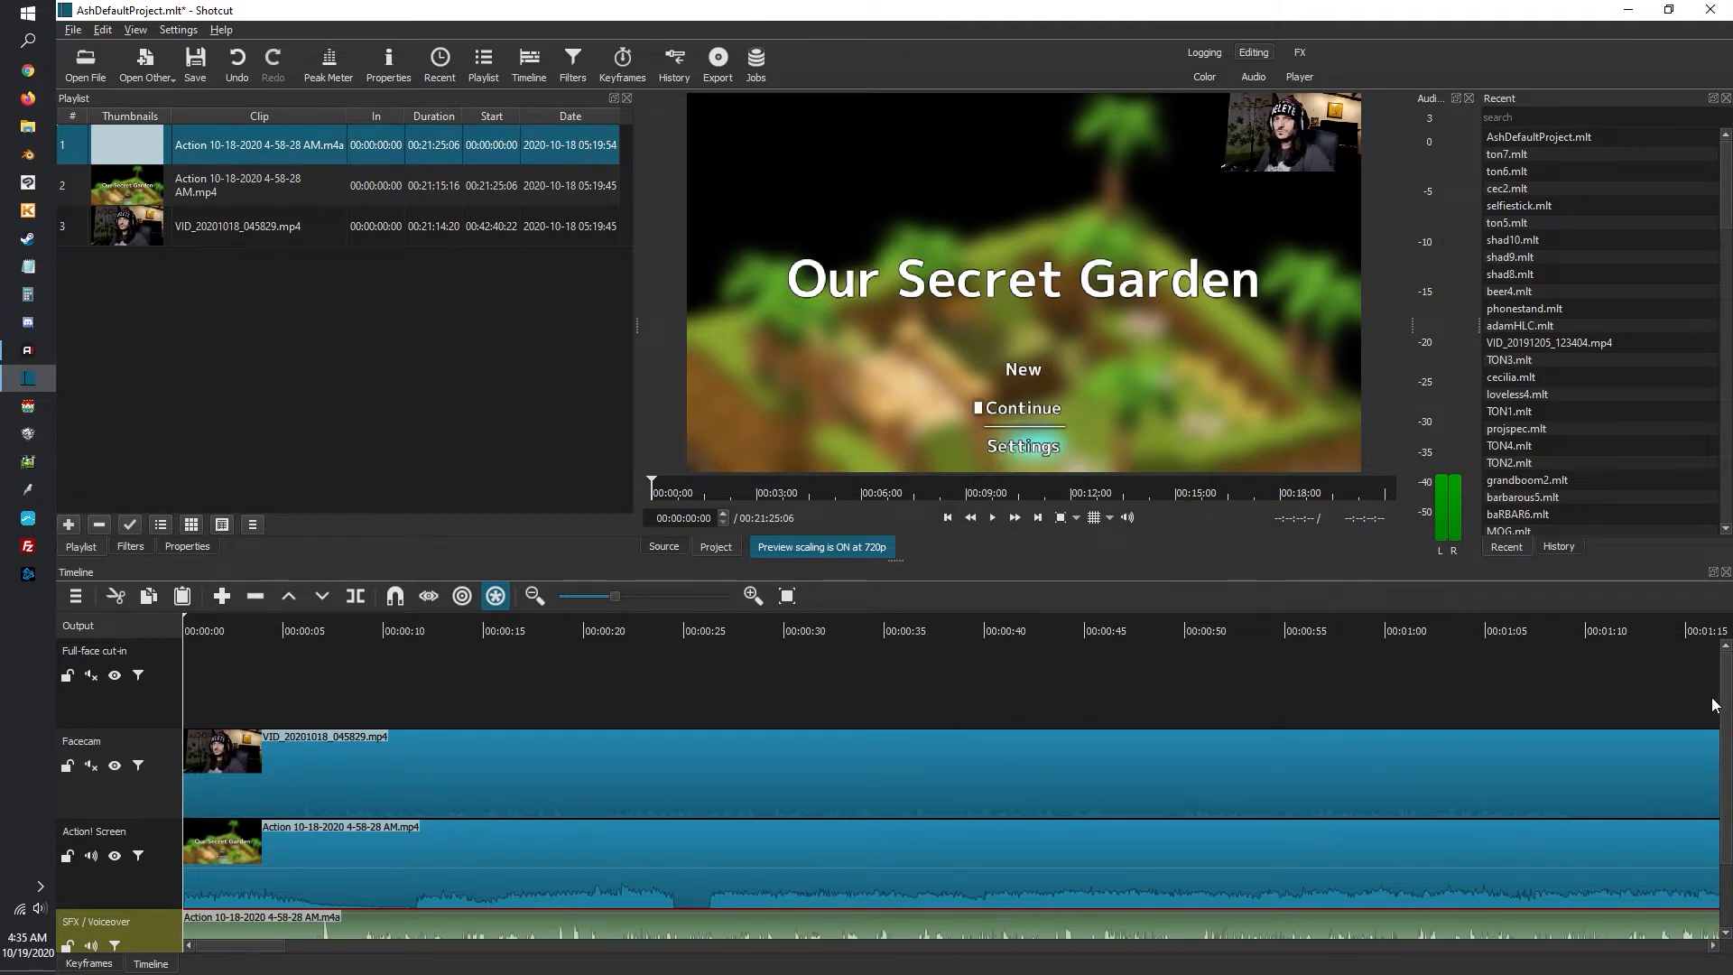
# Shift the Facecam clip about half a second later on its track
pyautogui.scroll(-1, 1727, 773)
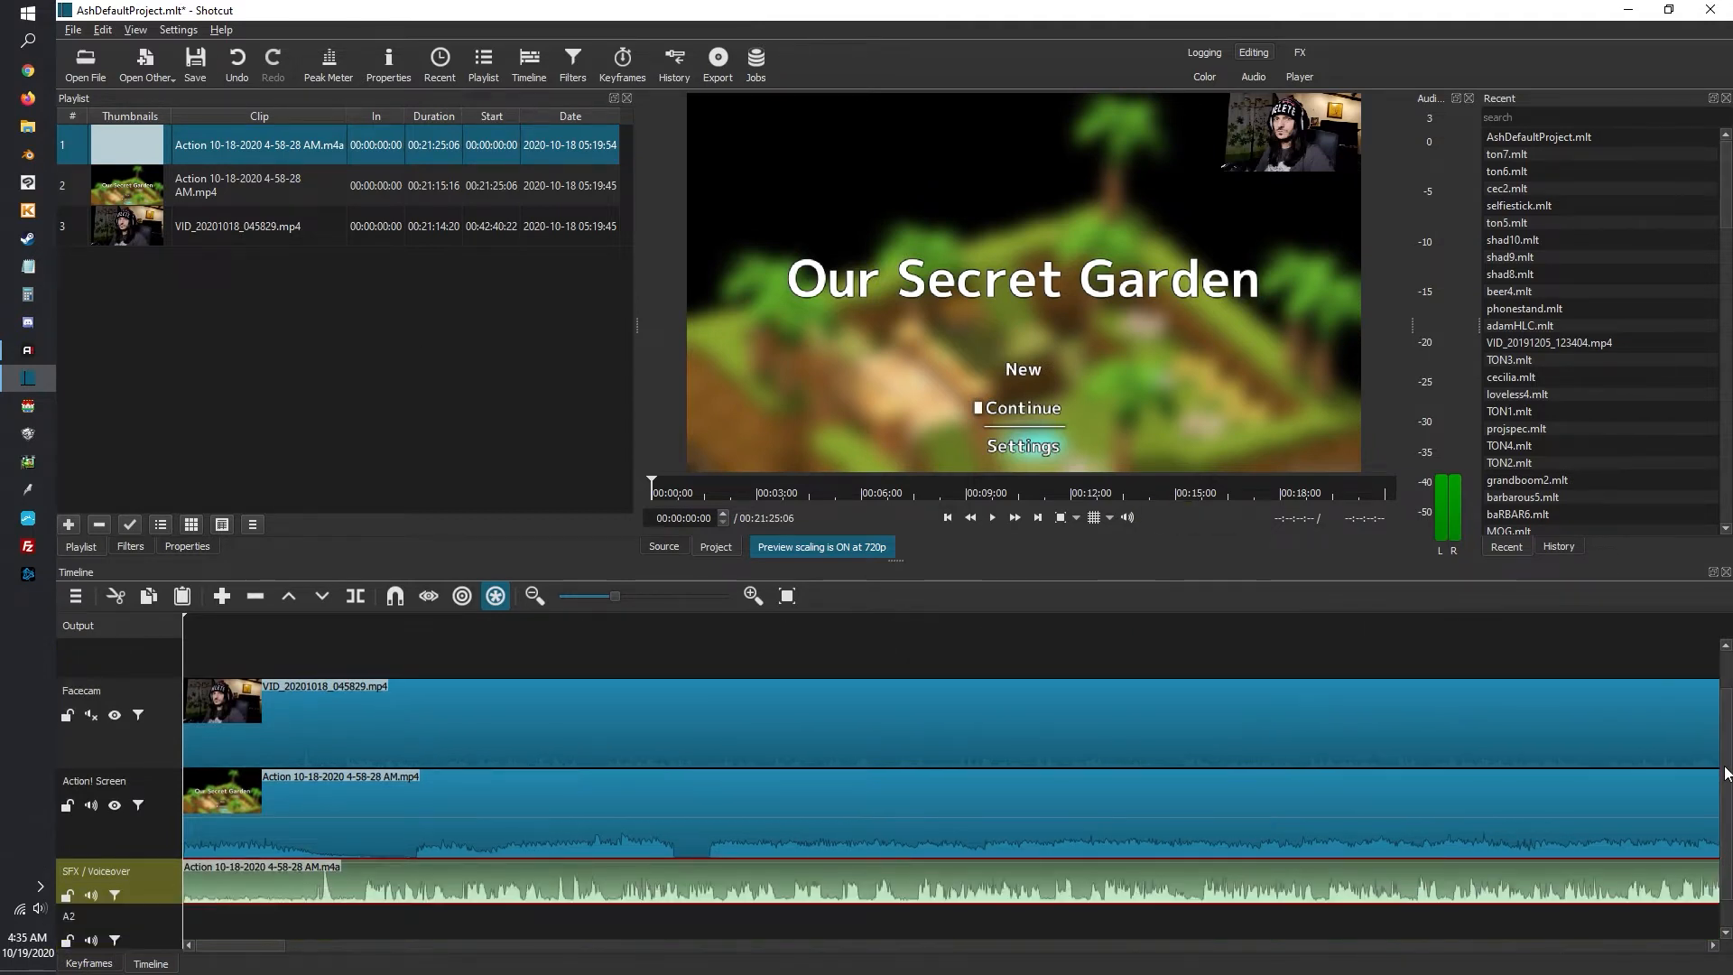
pyautogui.scroll(1, 1727, 774)
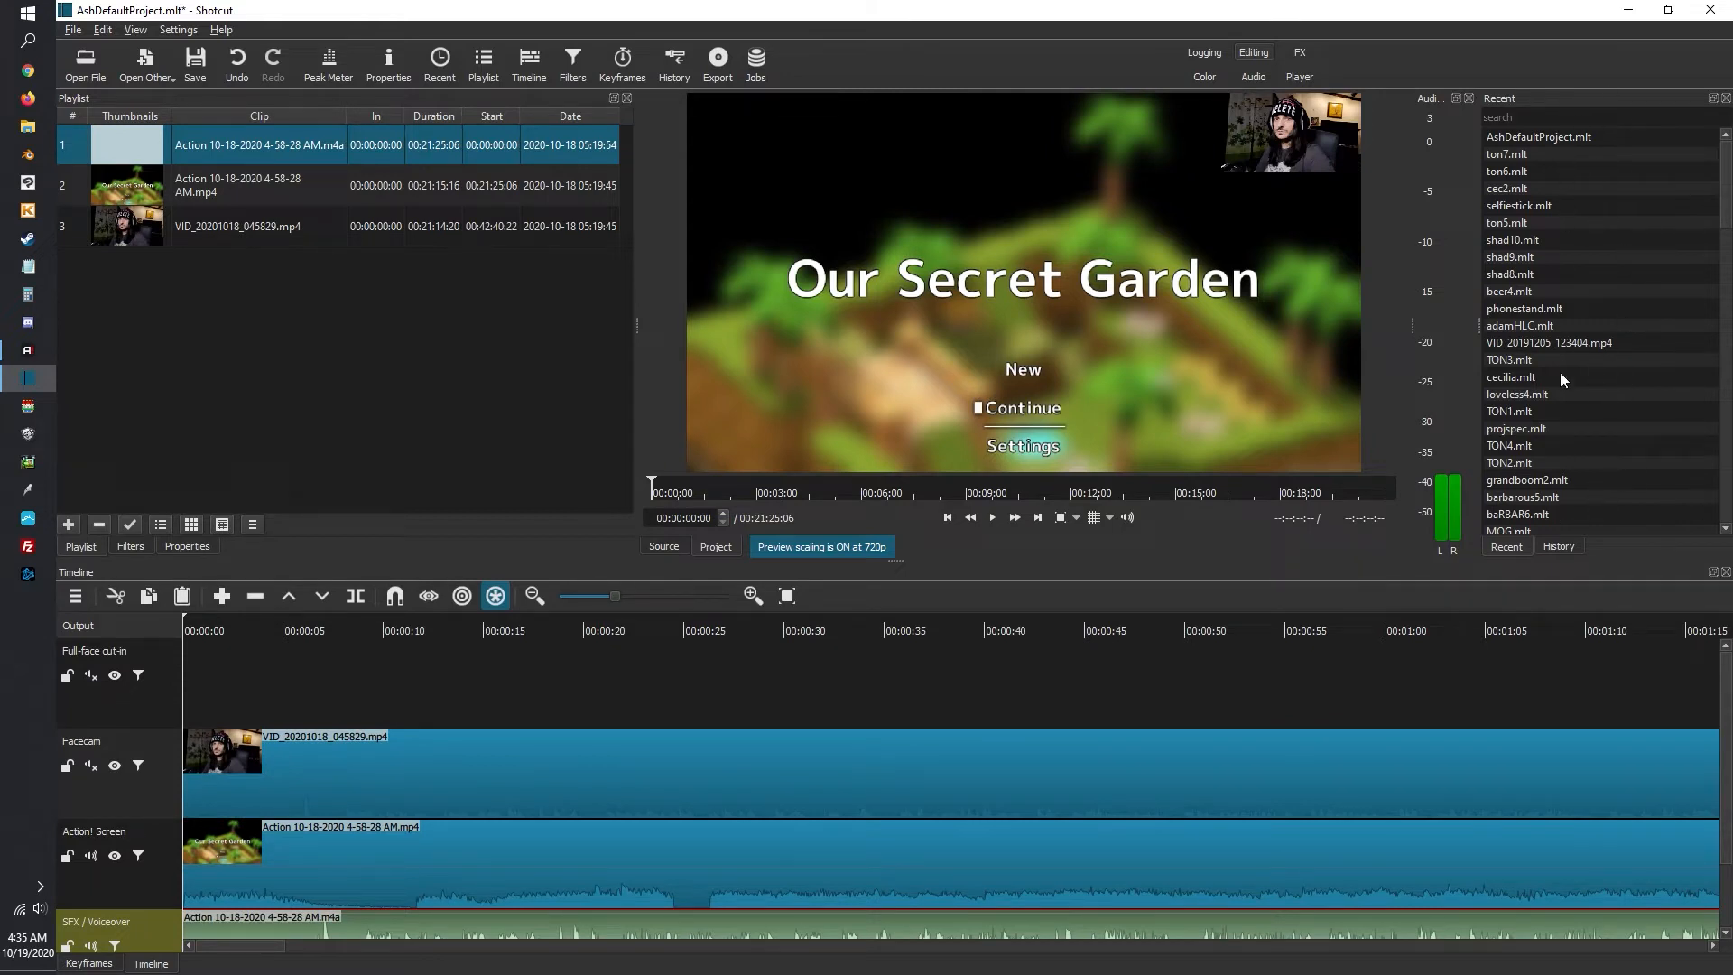
pyautogui.scroll(-1, 1727, 745)
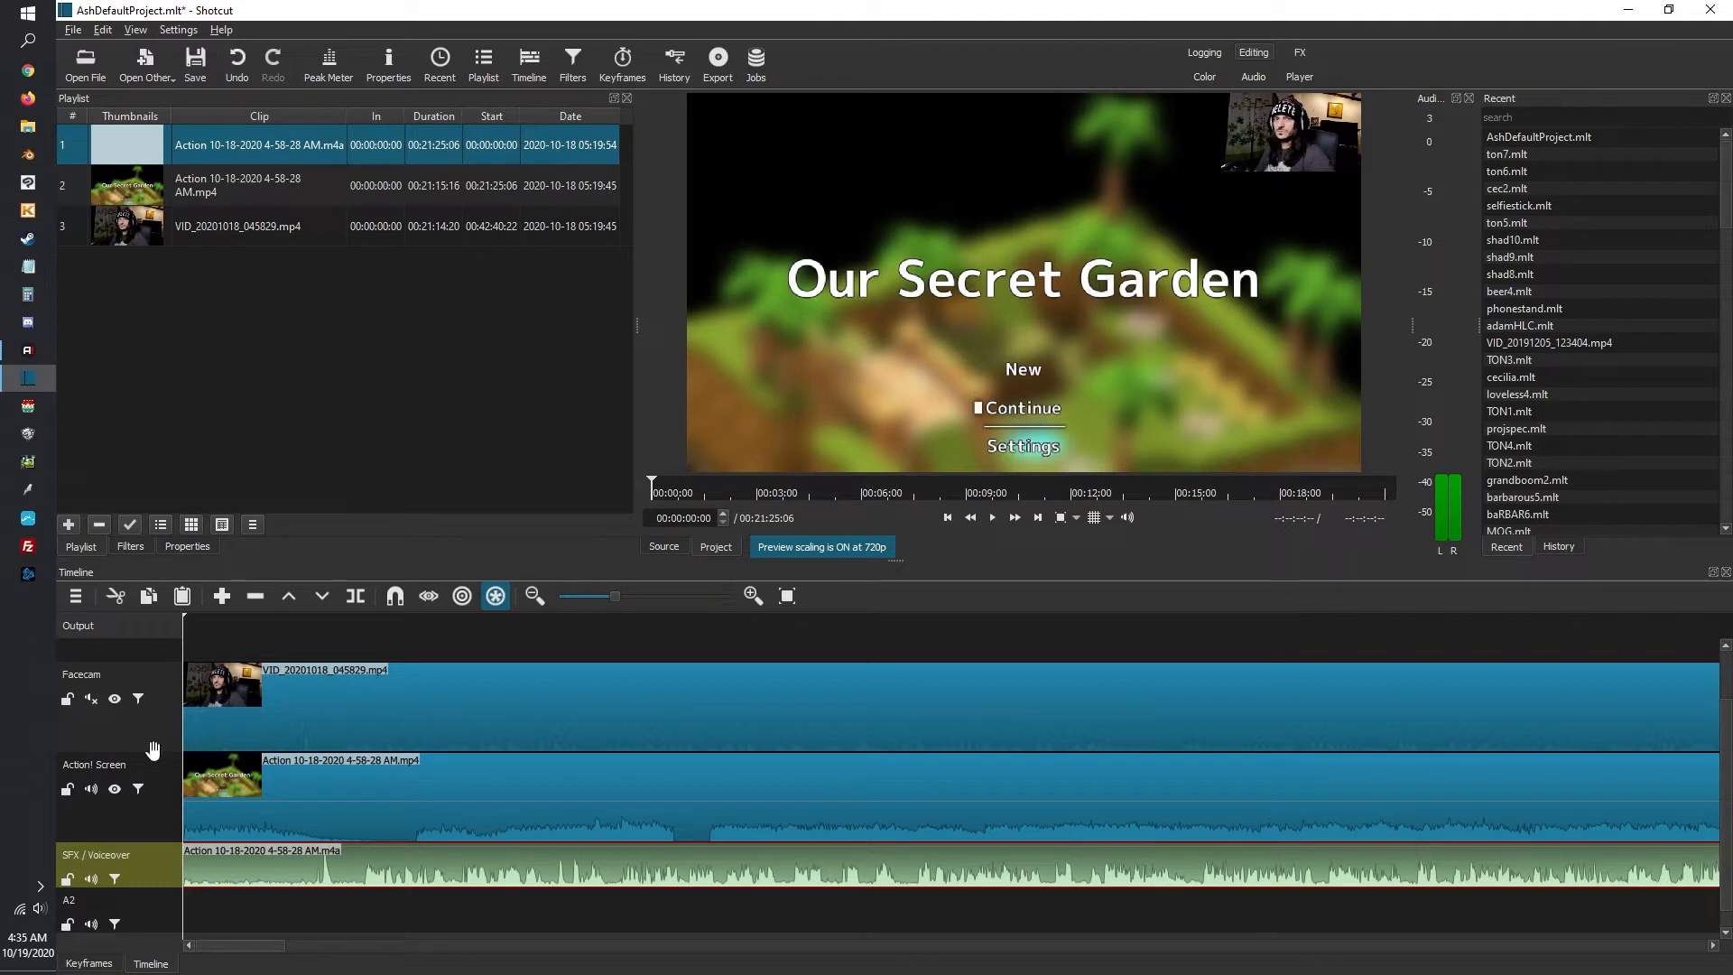
pyautogui.click(408, 716)
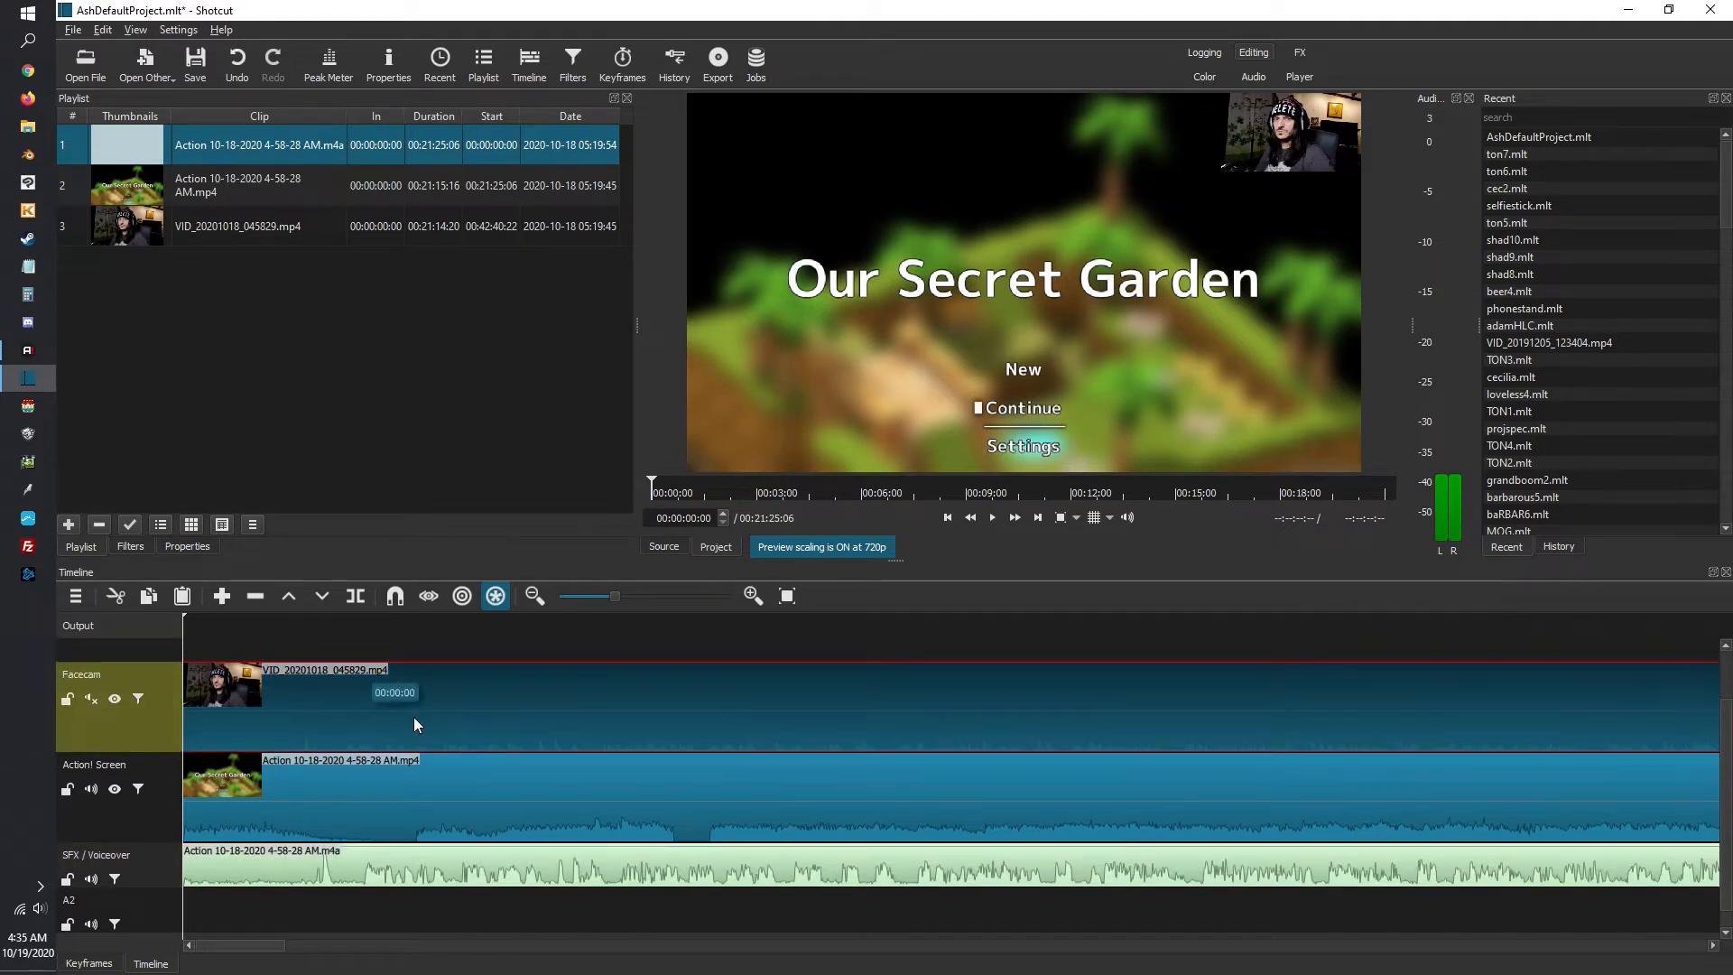
pyautogui.moveTo(418, 719); pyautogui.dragTo(428, 724)
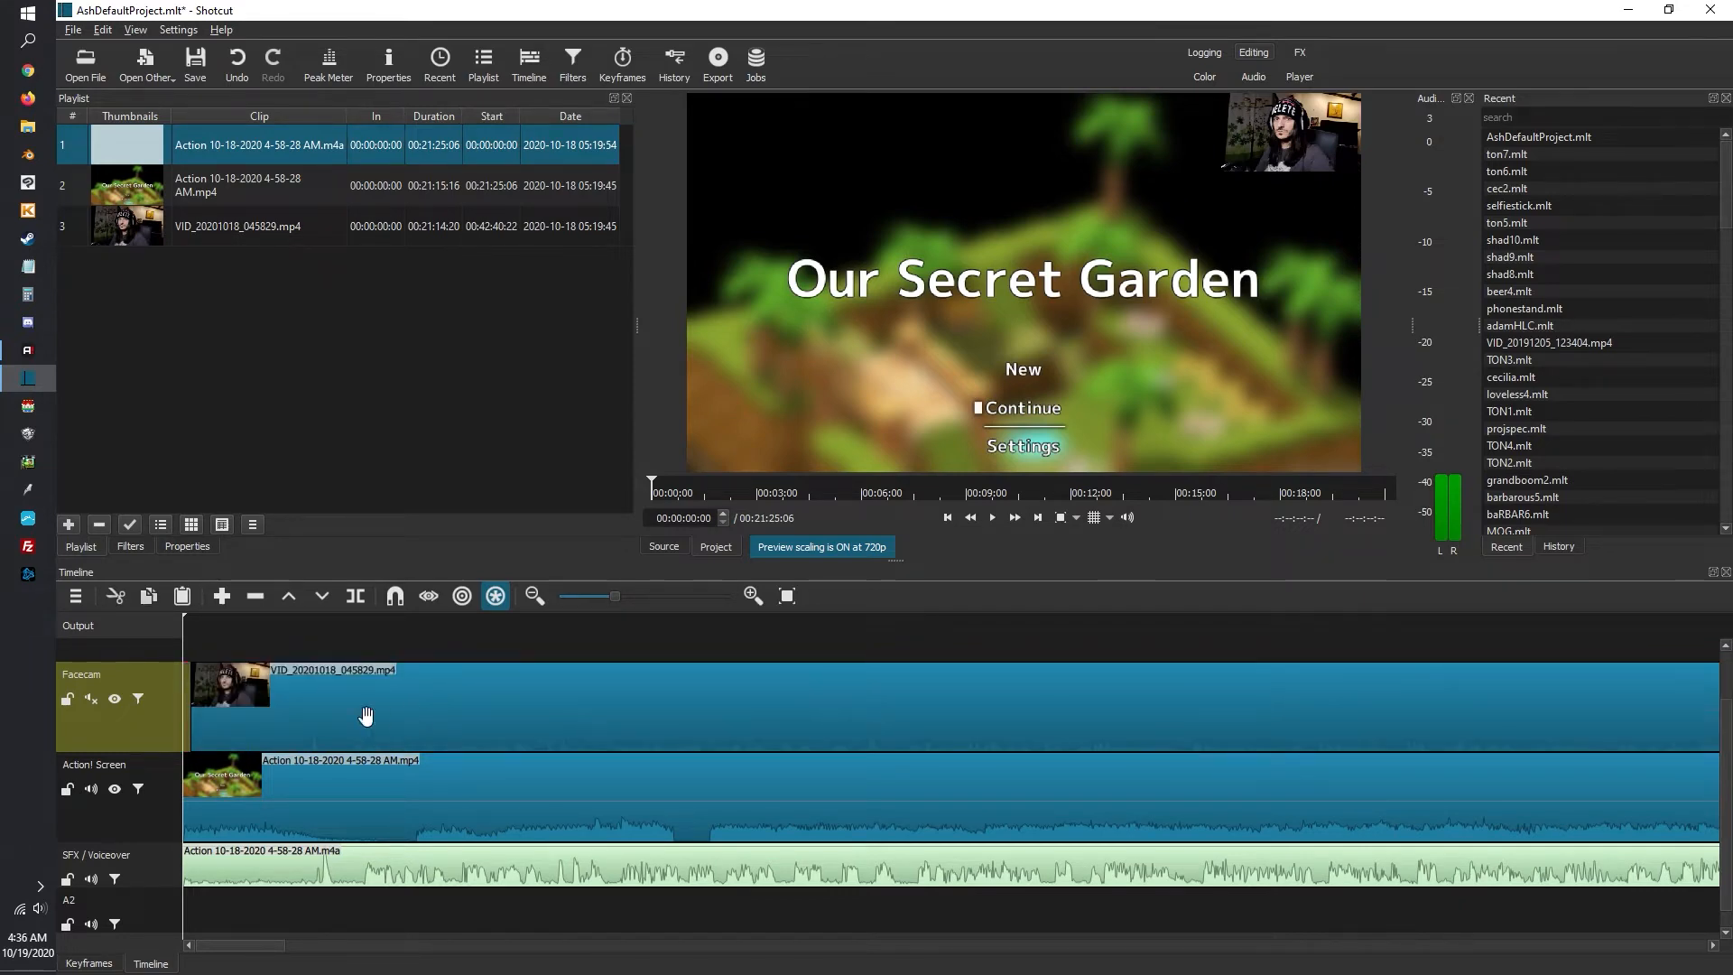
# Unmute the Facecam track and shift its clip to start about 1 second in, aligning its waveform with the voiceover
pyautogui.click(297, 625)
pyautogui.click(323, 623)
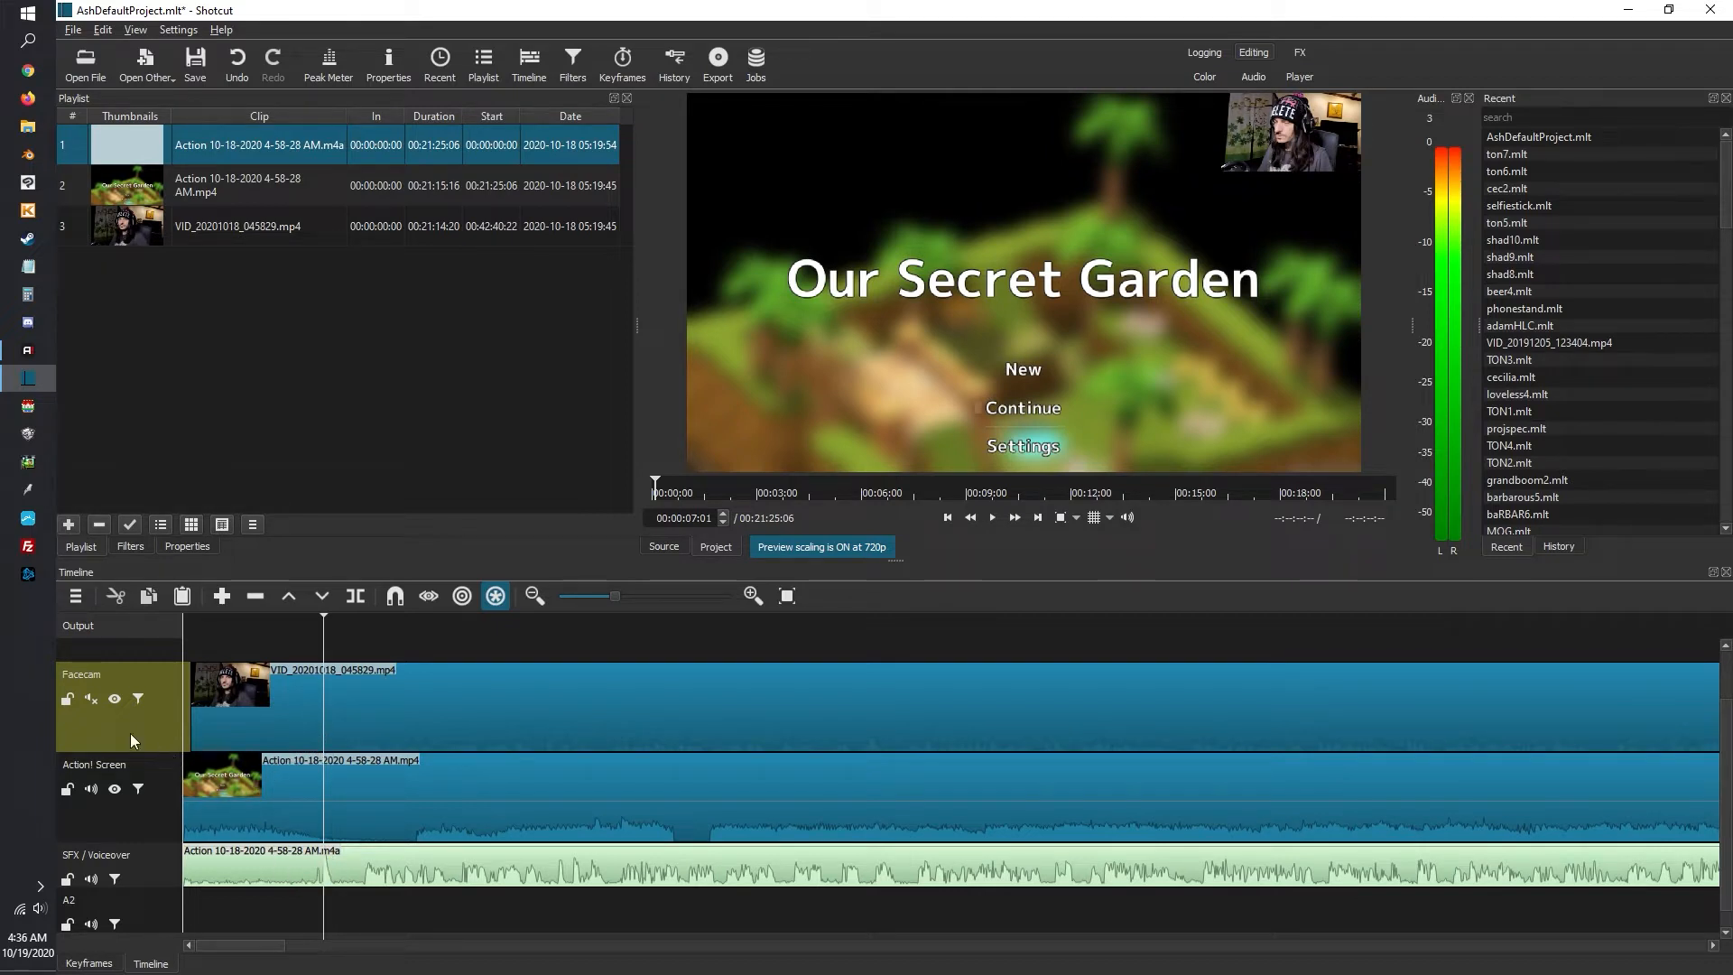
pyautogui.click(90, 701)
pyautogui.moveTo(311, 677); pyautogui.dragTo(335, 689)
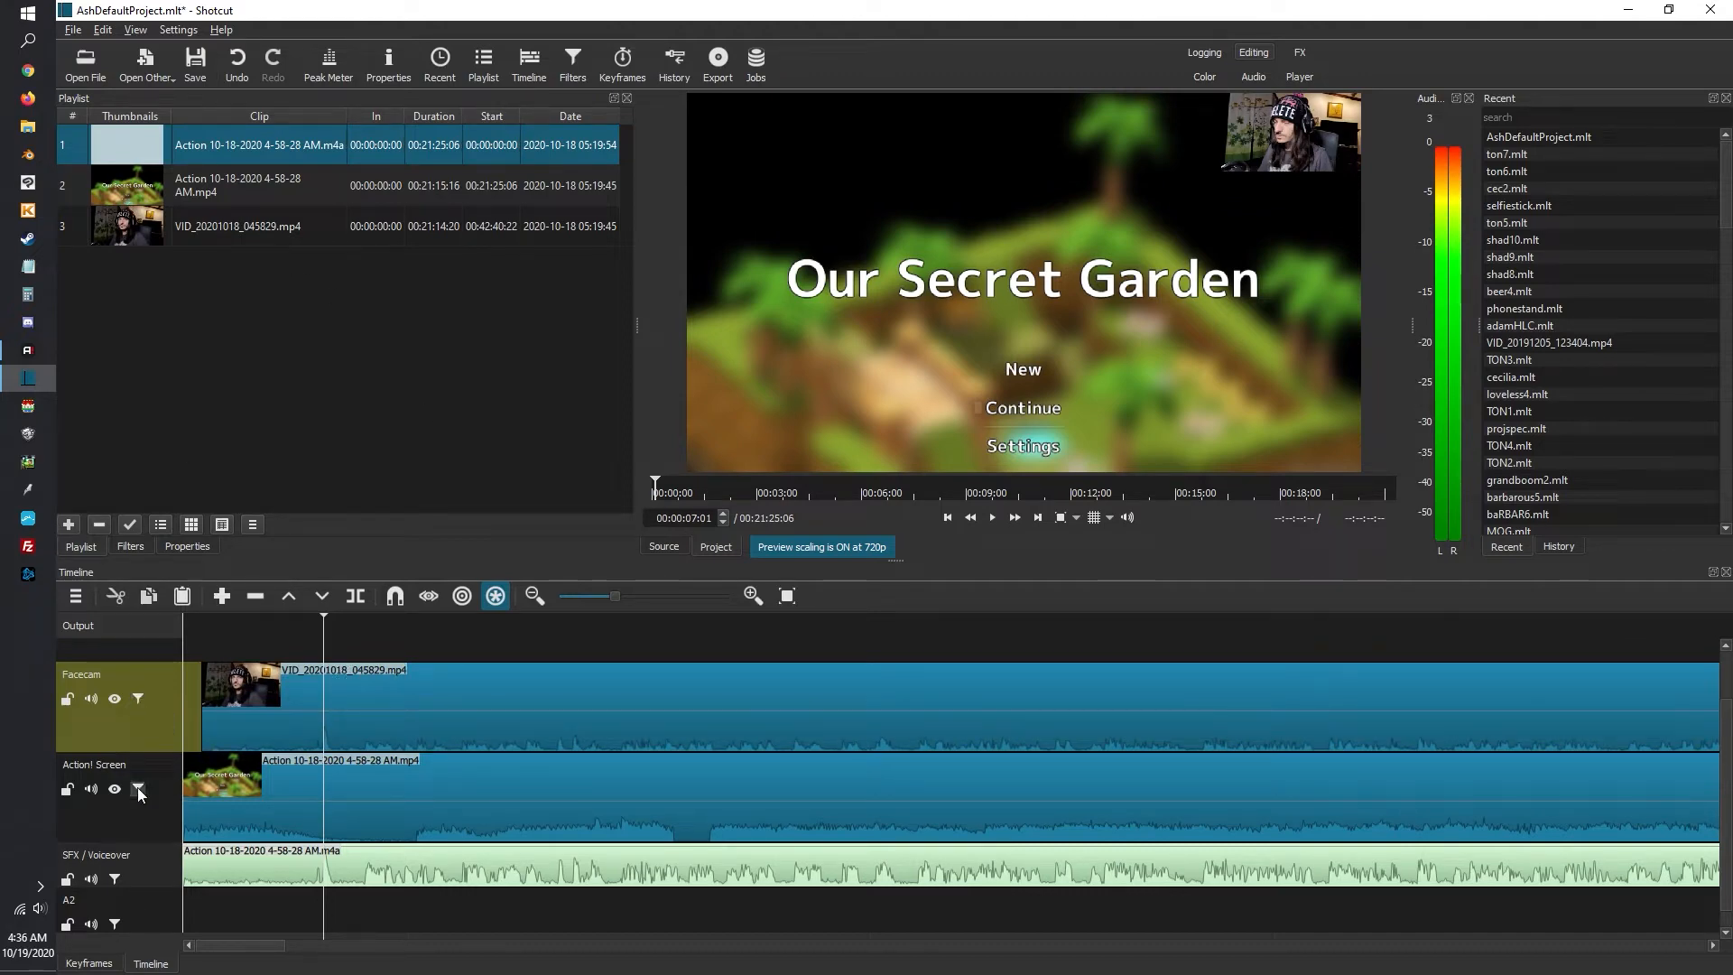
# Enlarge the Facecam track's overlay to about 529 x 375 at position 1393, 0 with its Size and Position filter
pyautogui.click(137, 699)
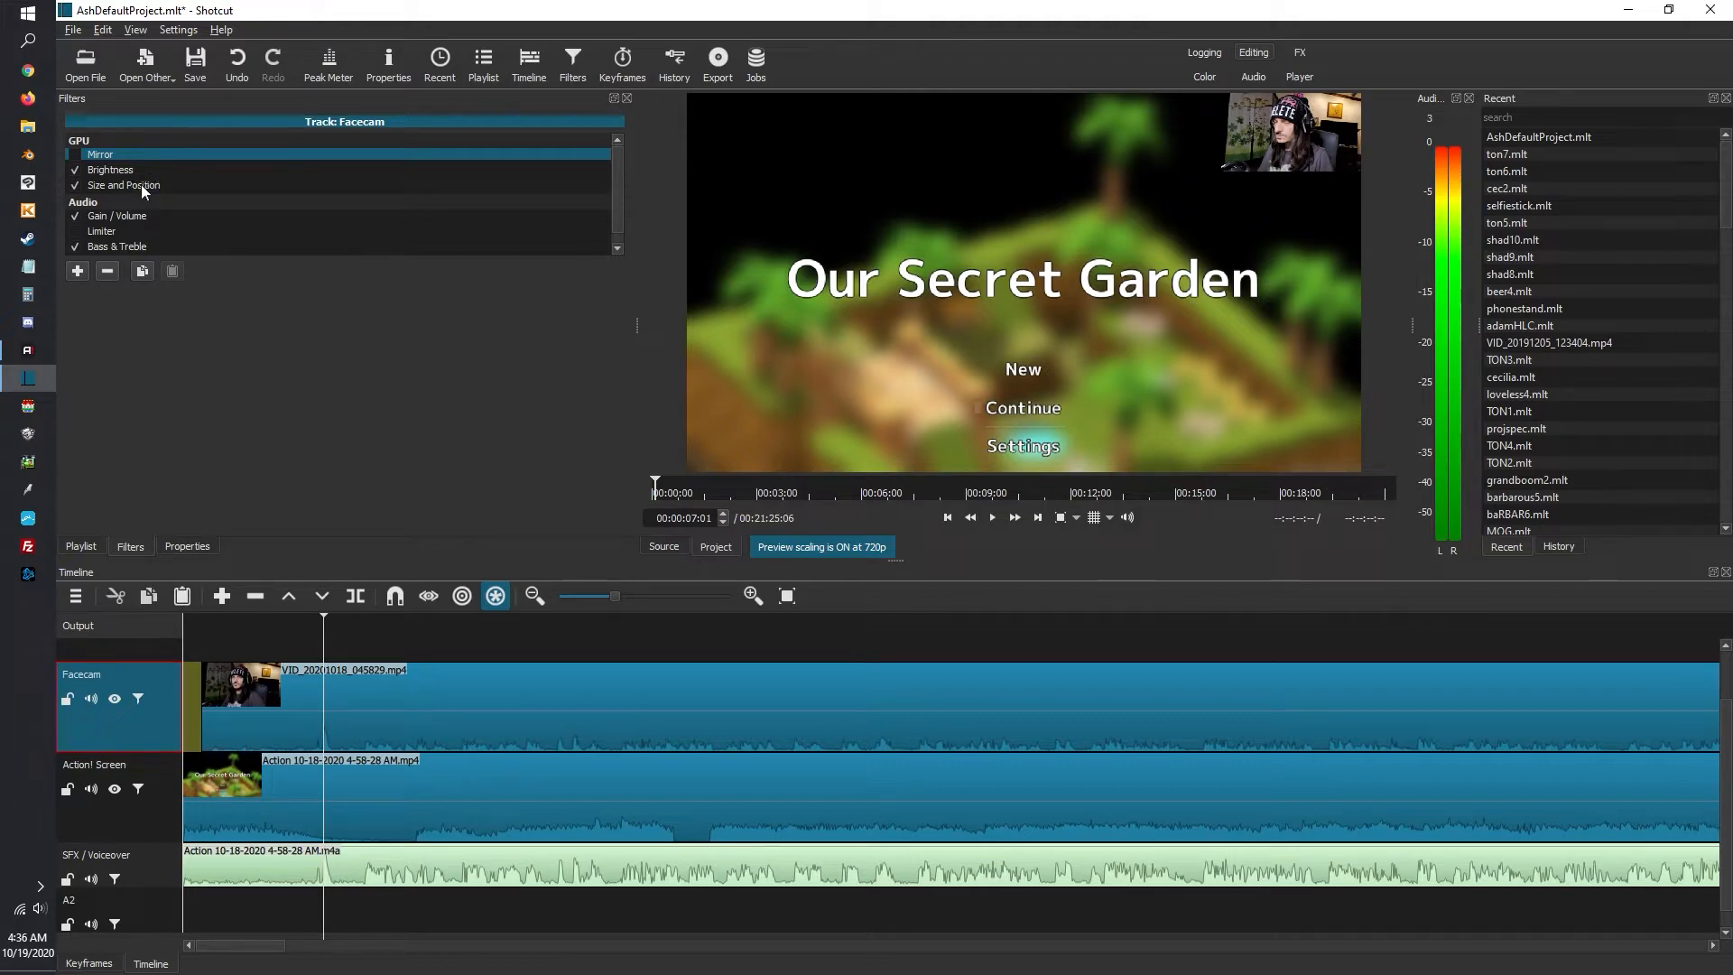
pyautogui.click(141, 185)
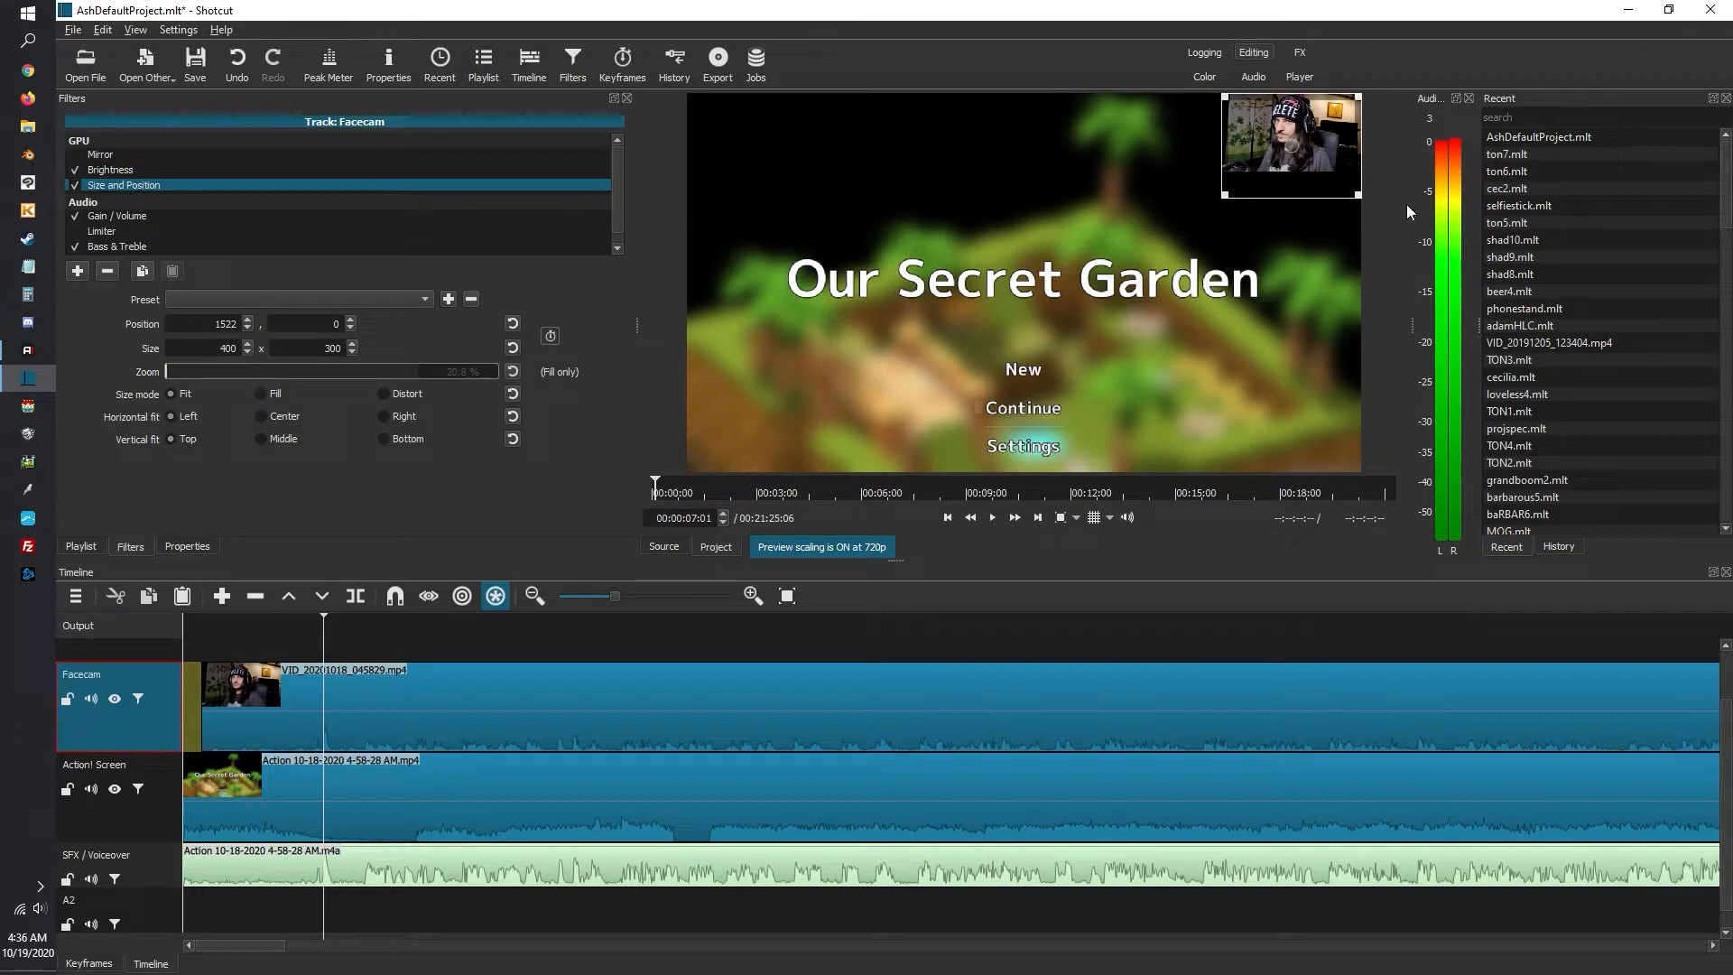
pyautogui.moveTo(1225, 195); pyautogui.dragTo(1171, 232)
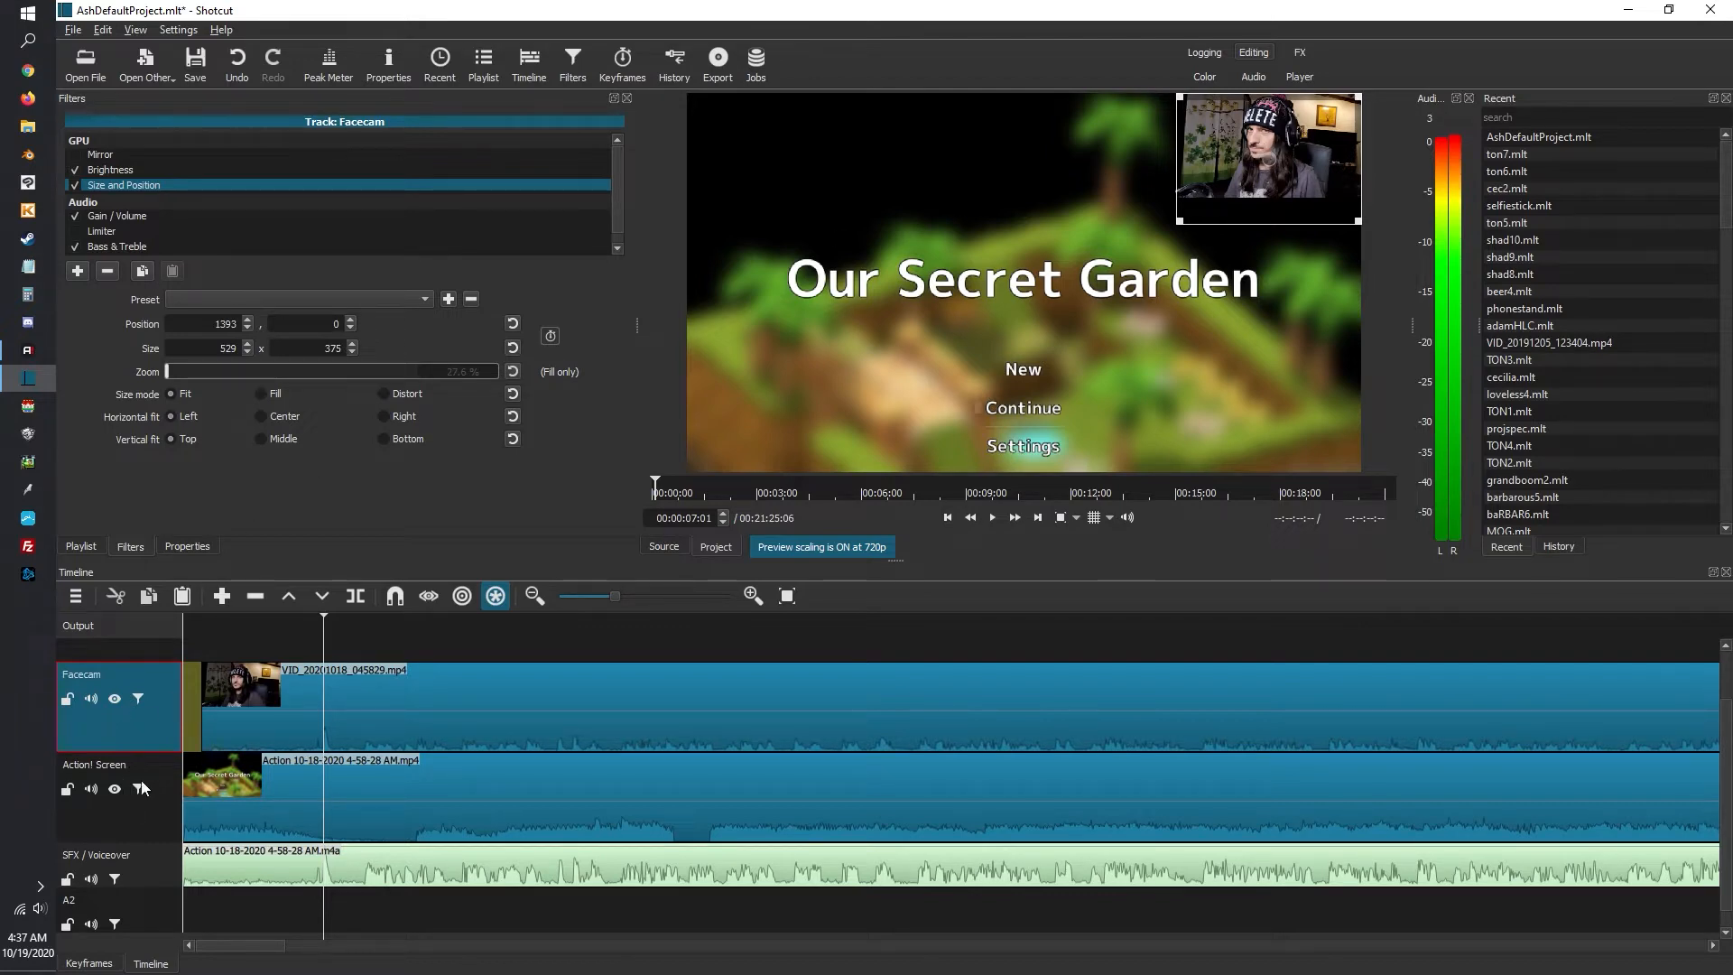
# Play the timeline from near its start to check the Facecam clip's sync with the voiceover
pyautogui.click(191, 619)
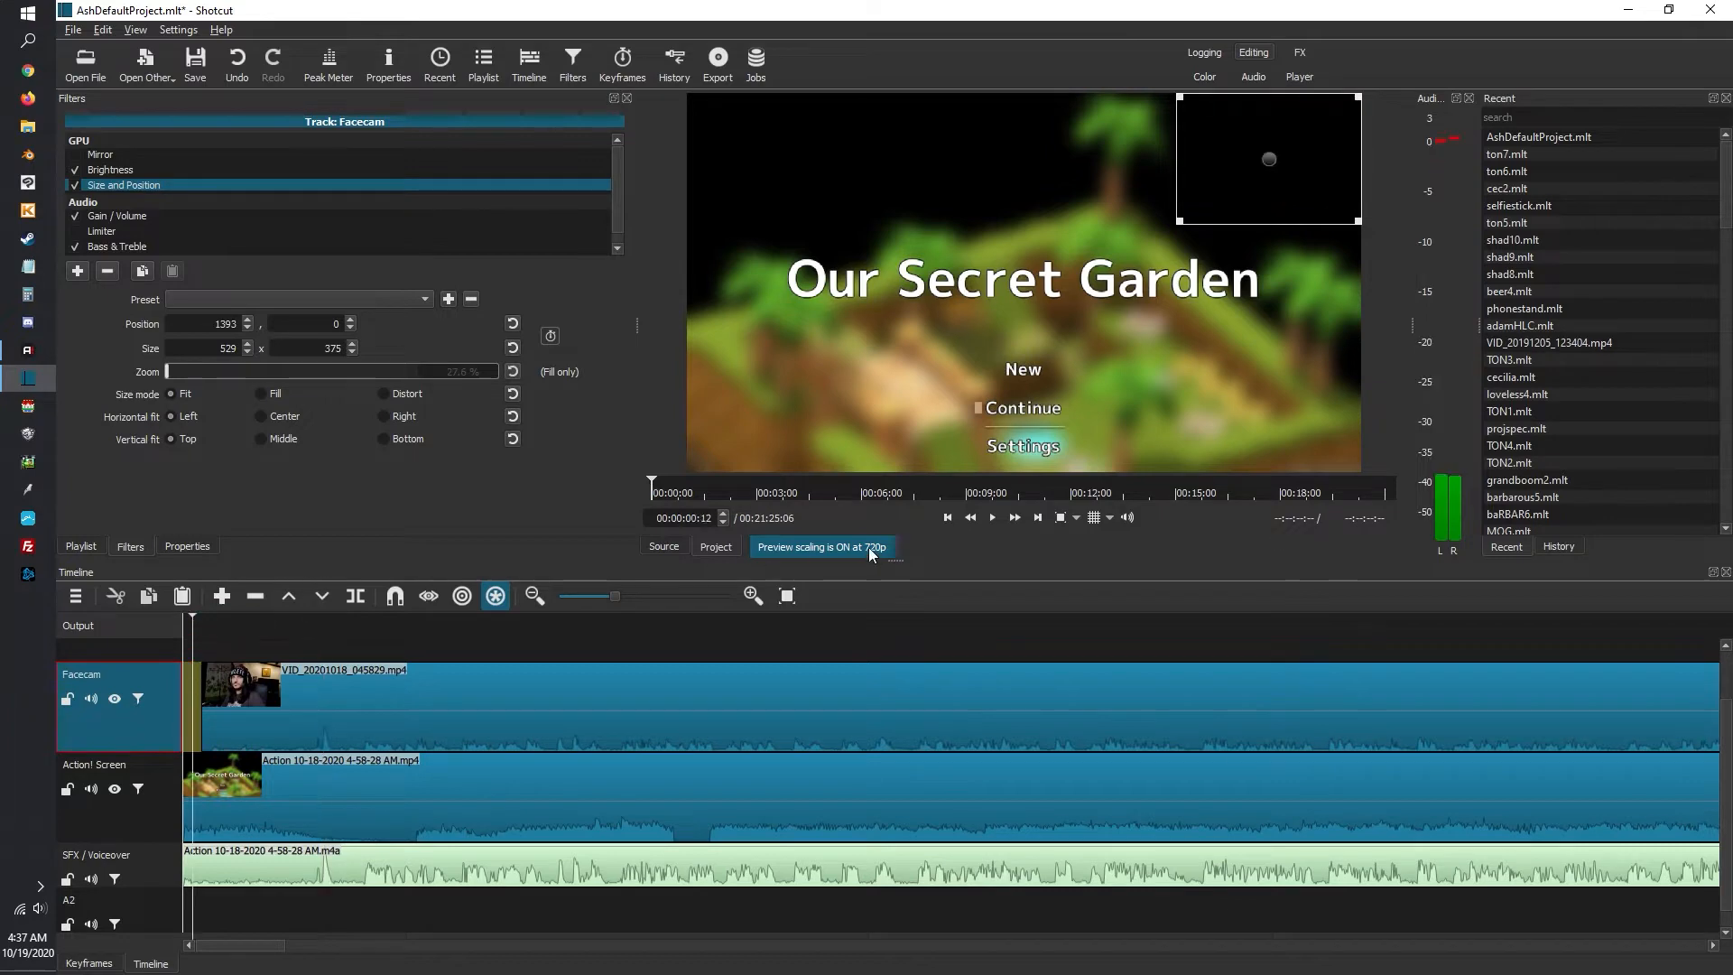
pyautogui.click(993, 518)
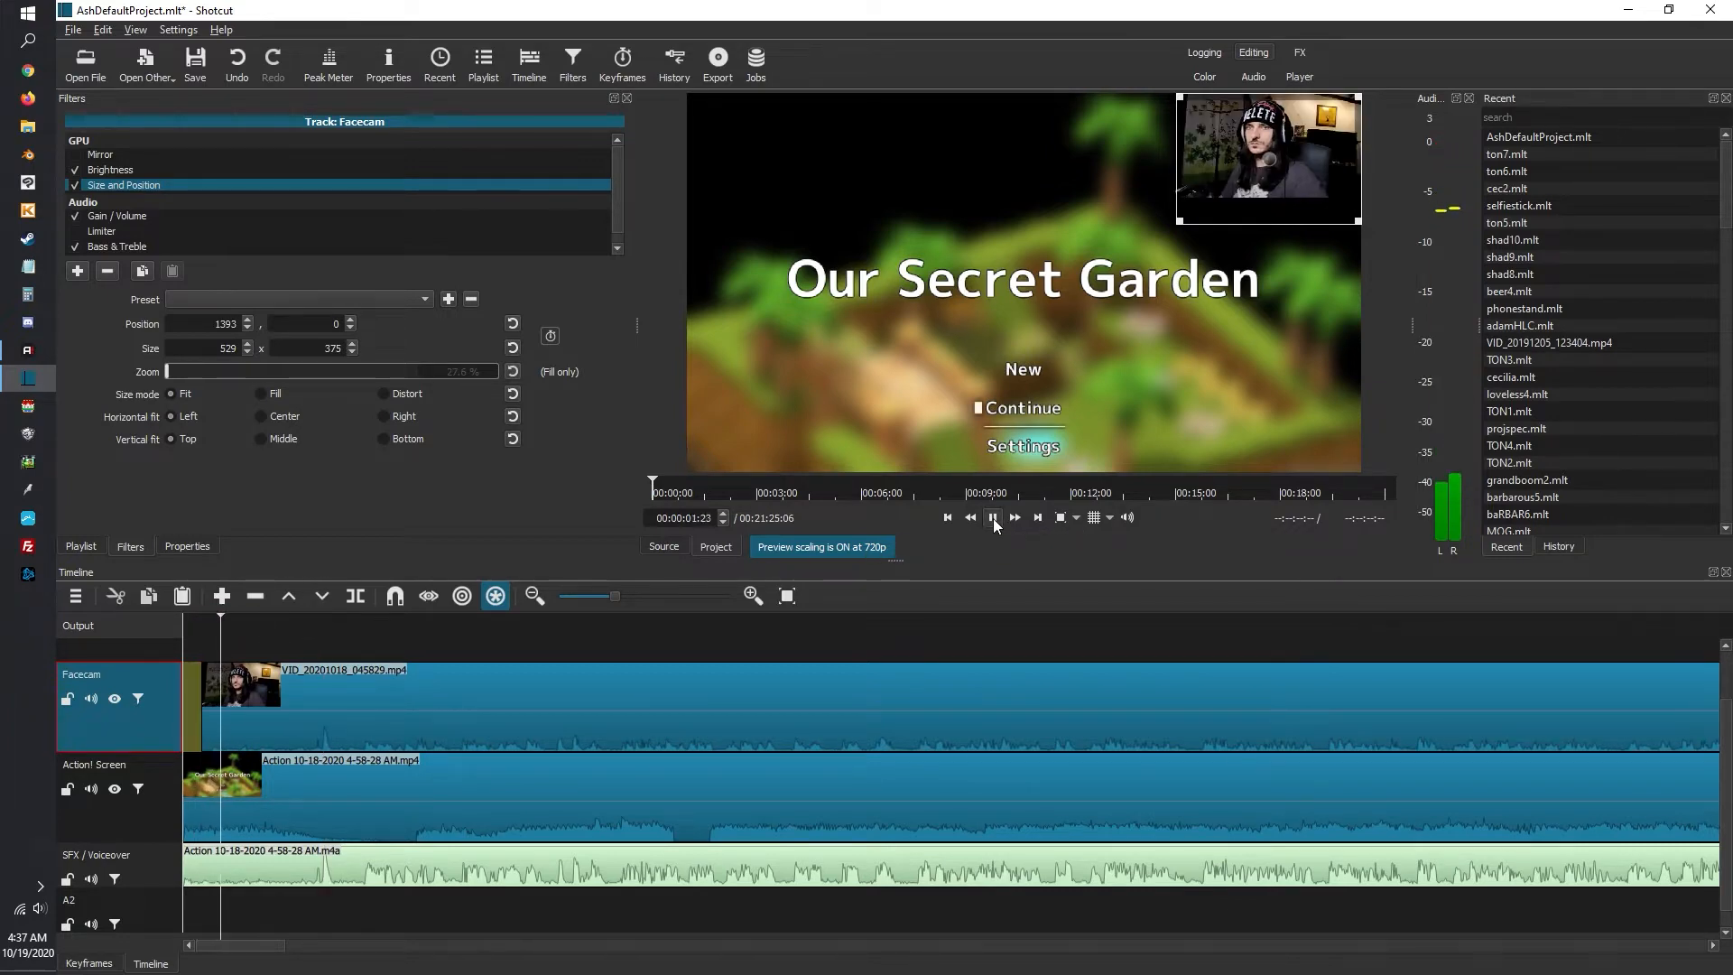
pyautogui.click(993, 518)
# Mute the Facecam track and play back the opening seconds of the timeline
pyautogui.click(90, 698)
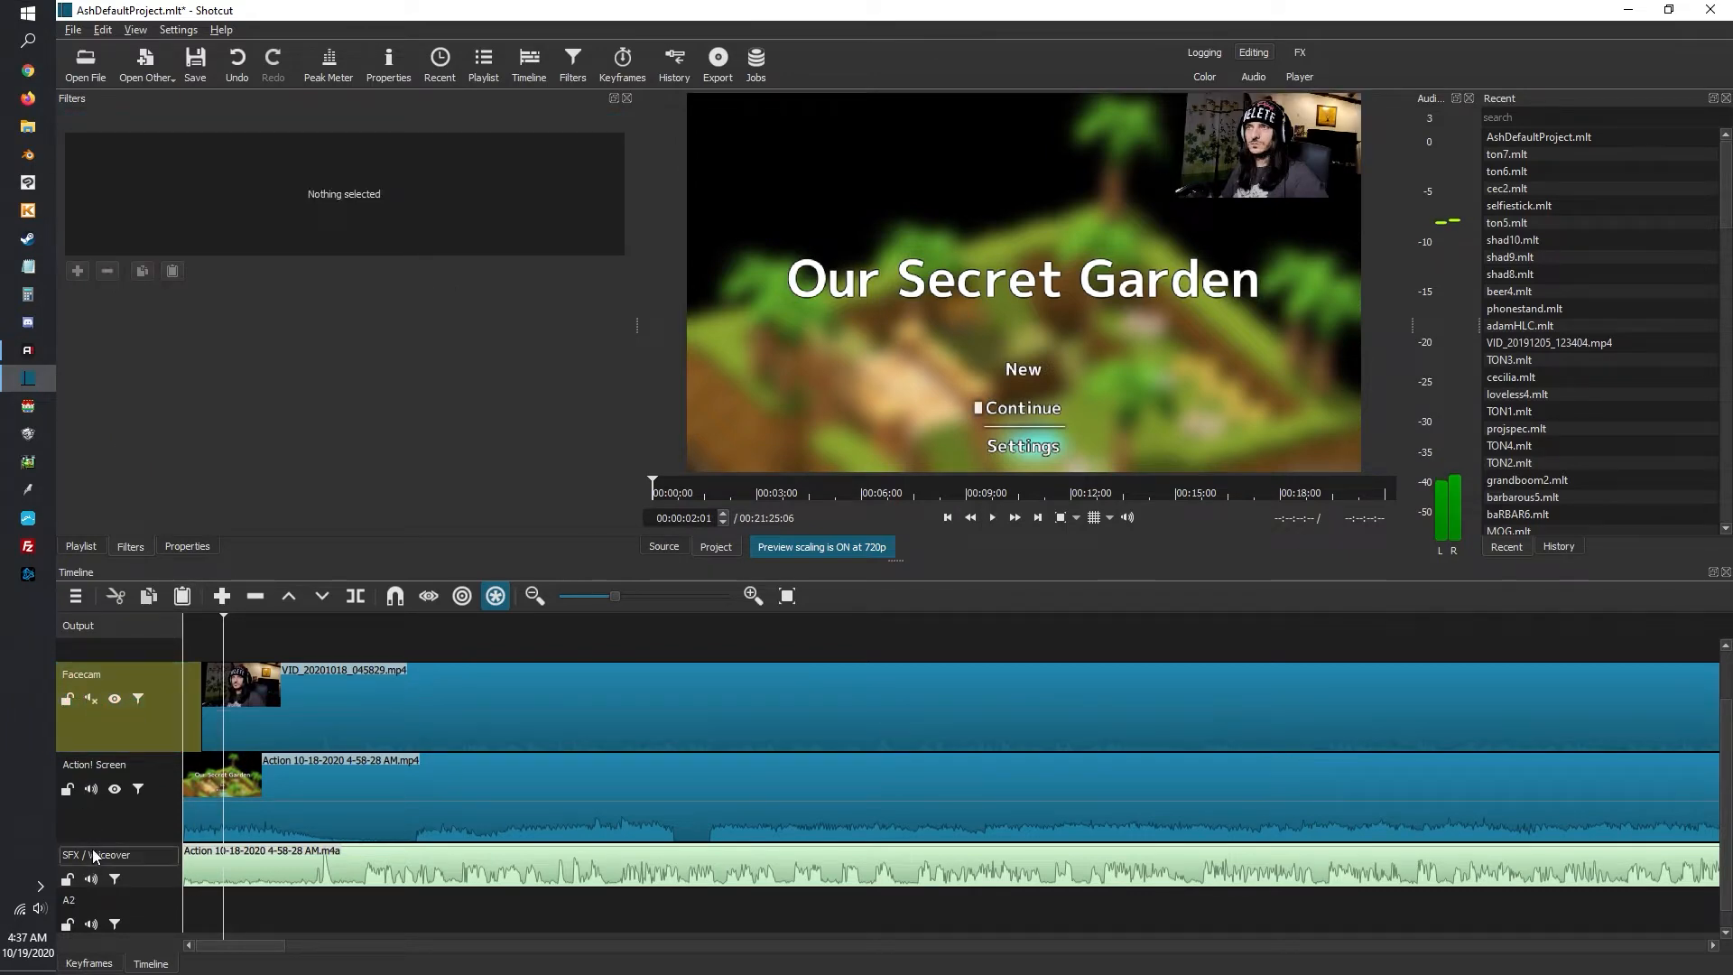
pyautogui.click(195, 617)
pyautogui.click(993, 518)
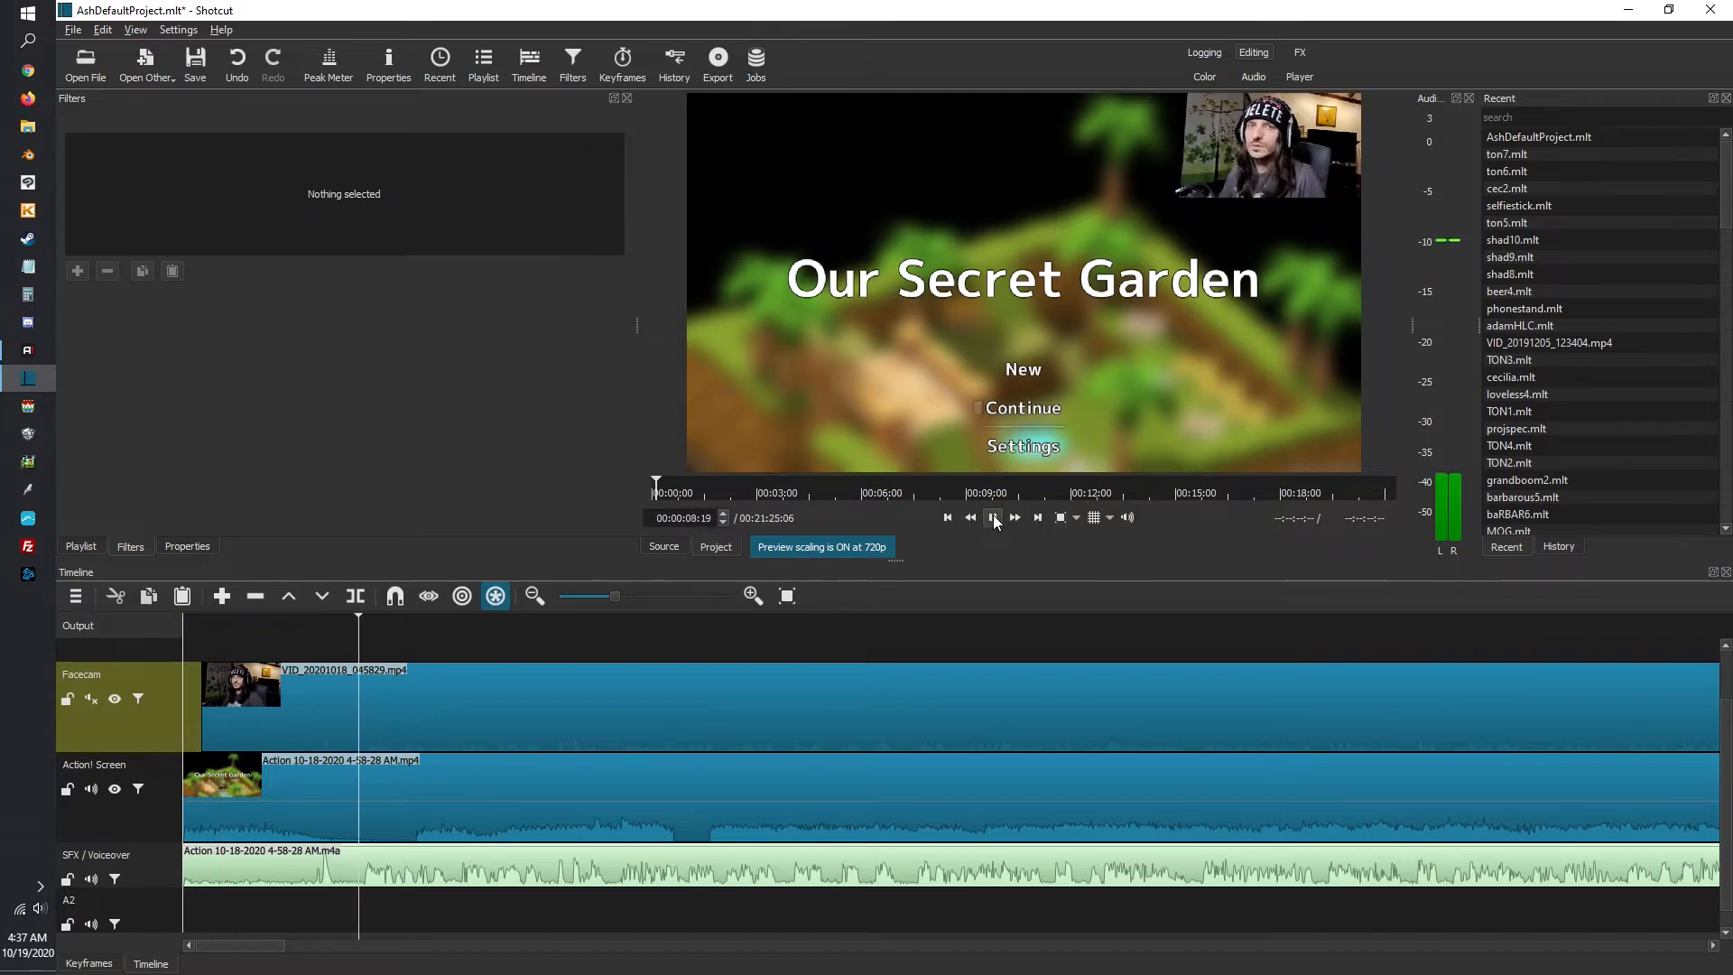
pyautogui.click(993, 517)
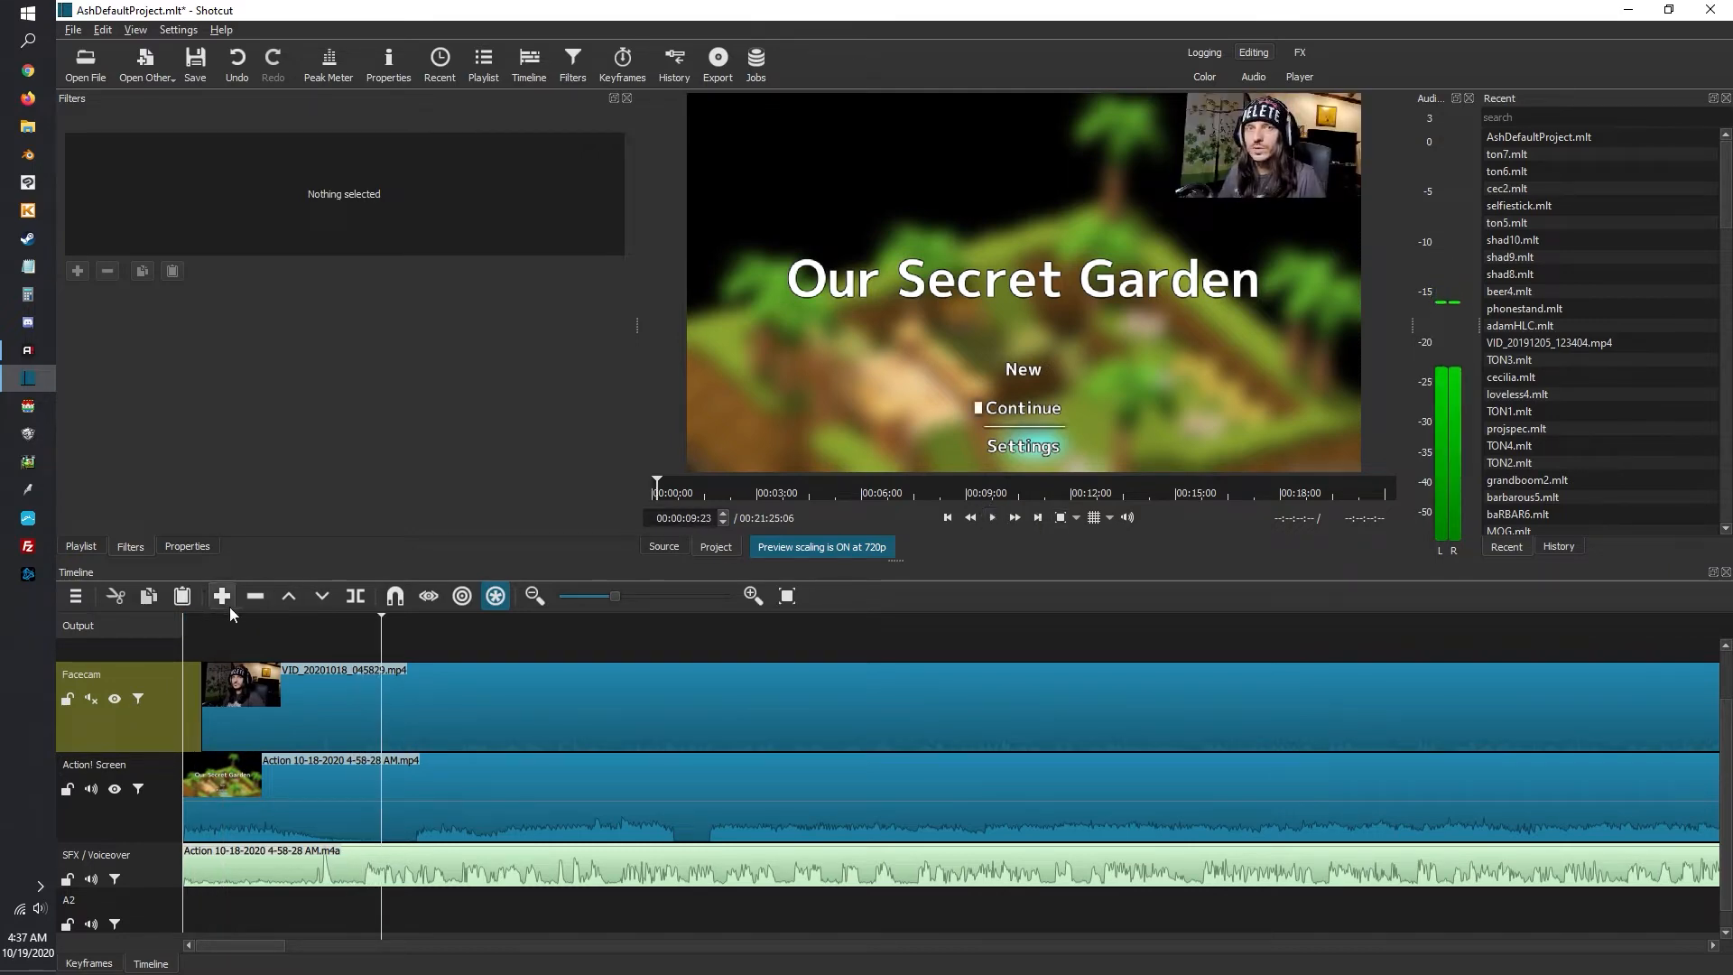
# Split the SFX / Voiceover clip at 00:00:08:21 and remove the opening piece with a ripple across all tracks
pyautogui.click(357, 621)
pyautogui.click(360, 621)
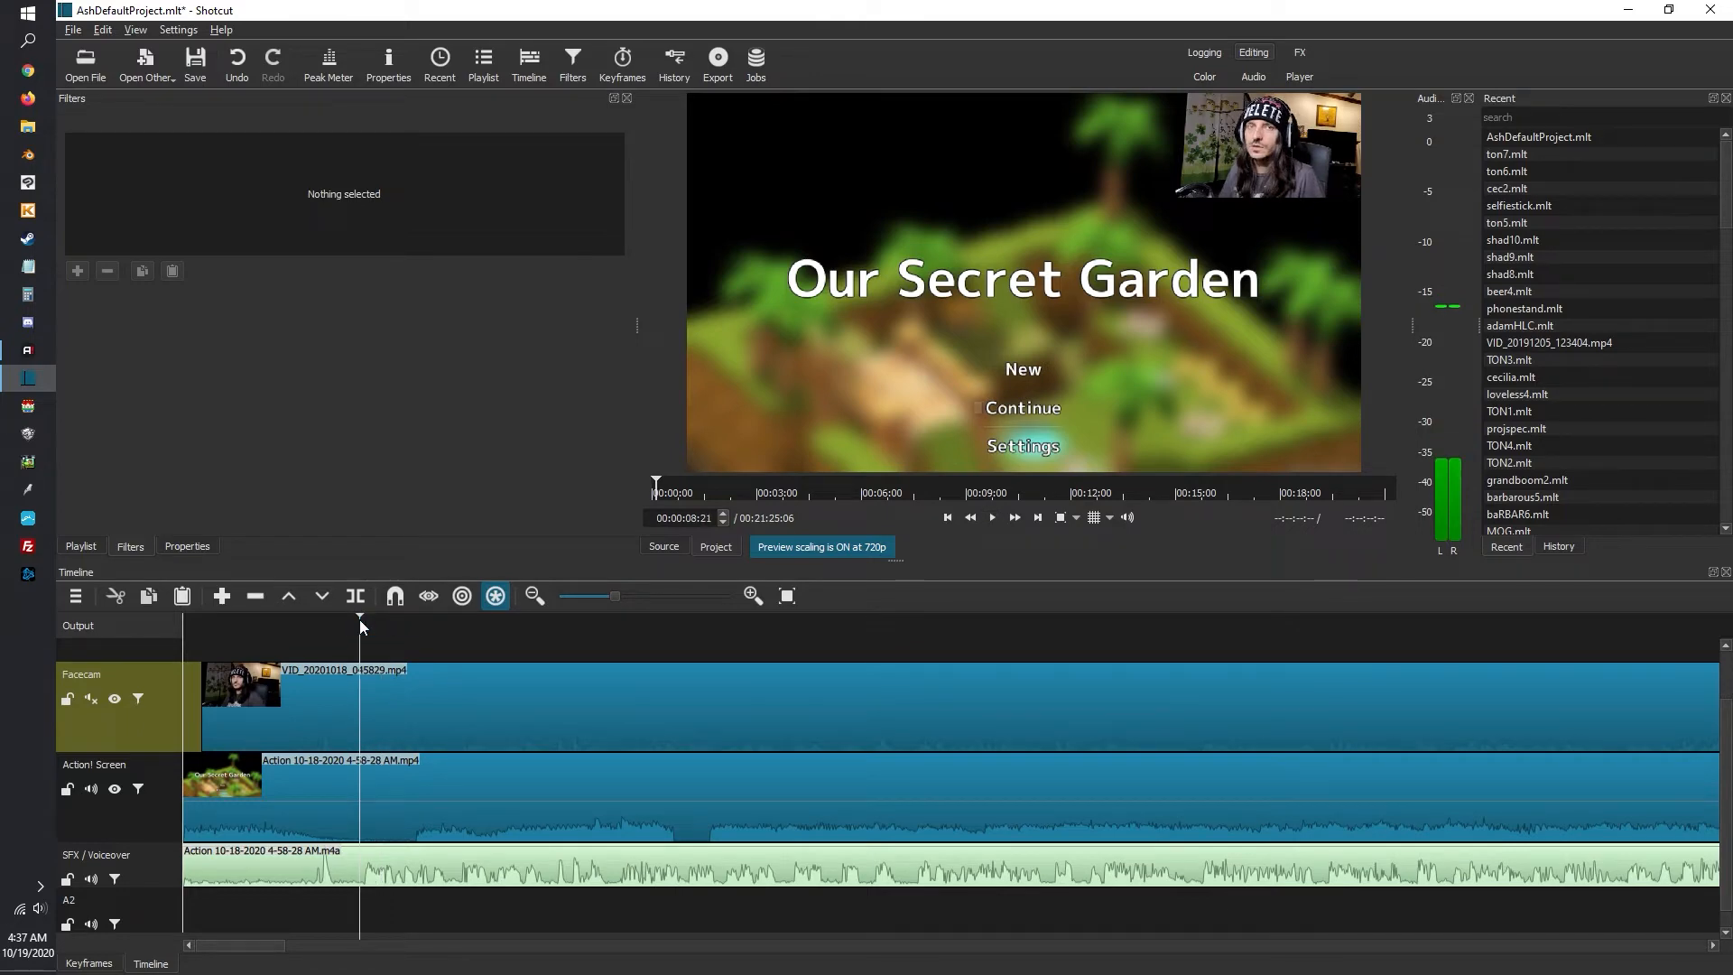
pyautogui.press('Down')
pyautogui.press('Down')
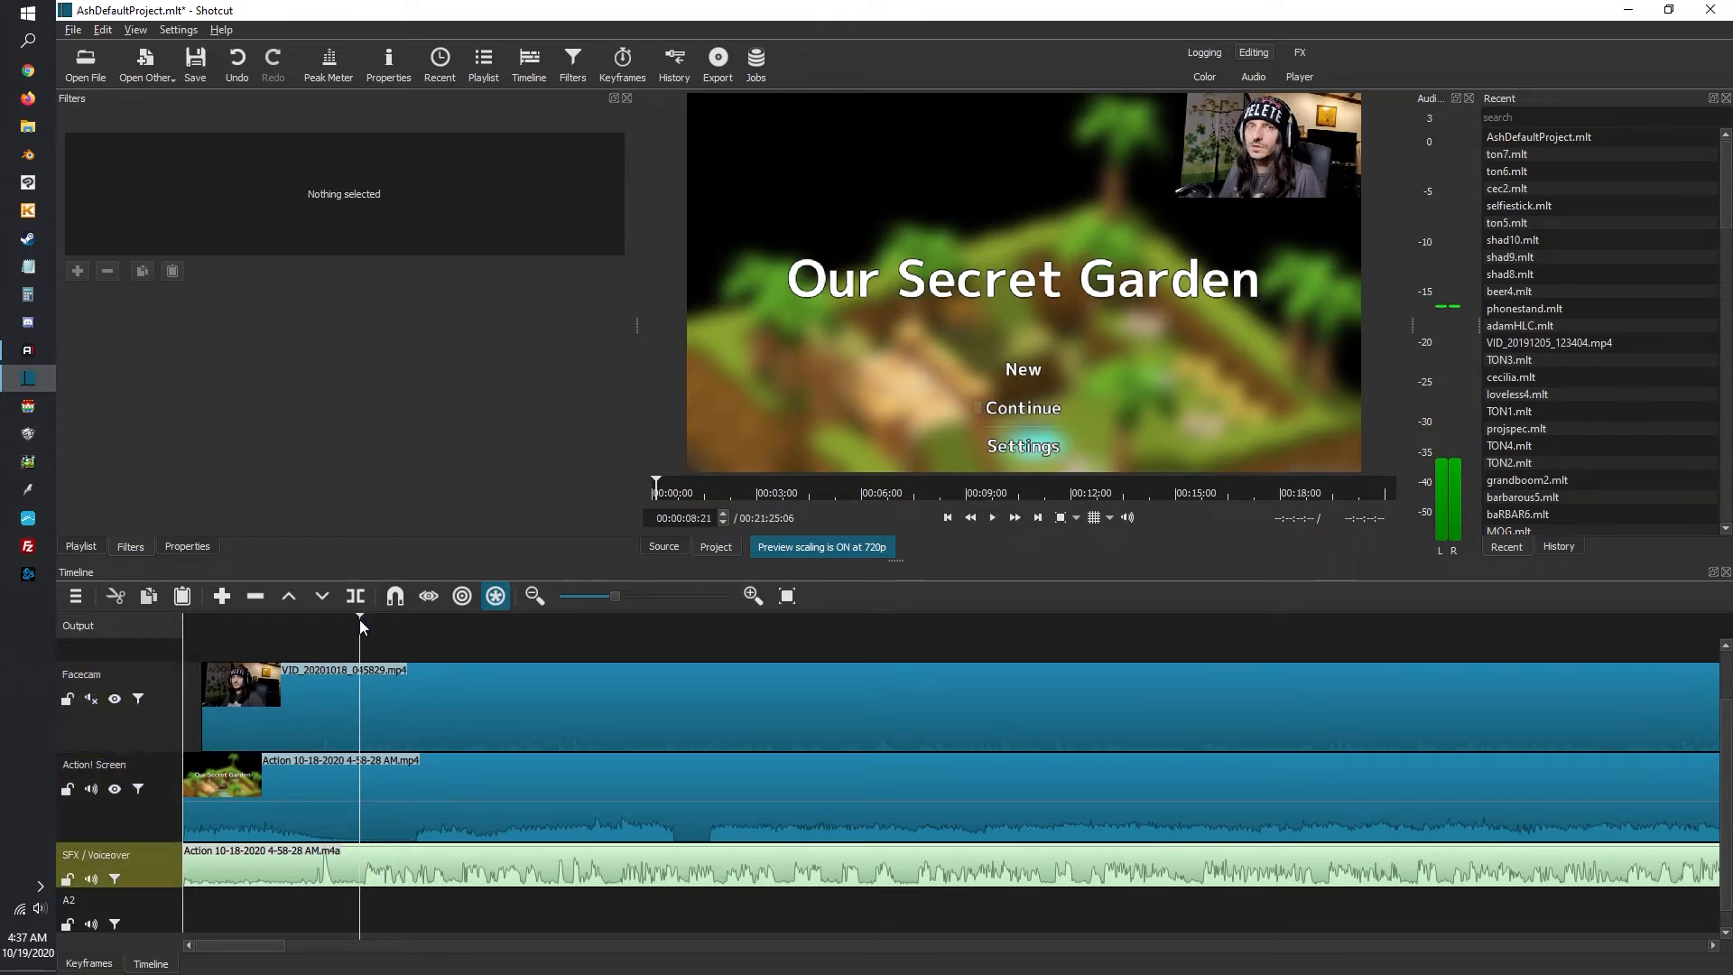
pyautogui.press('s')
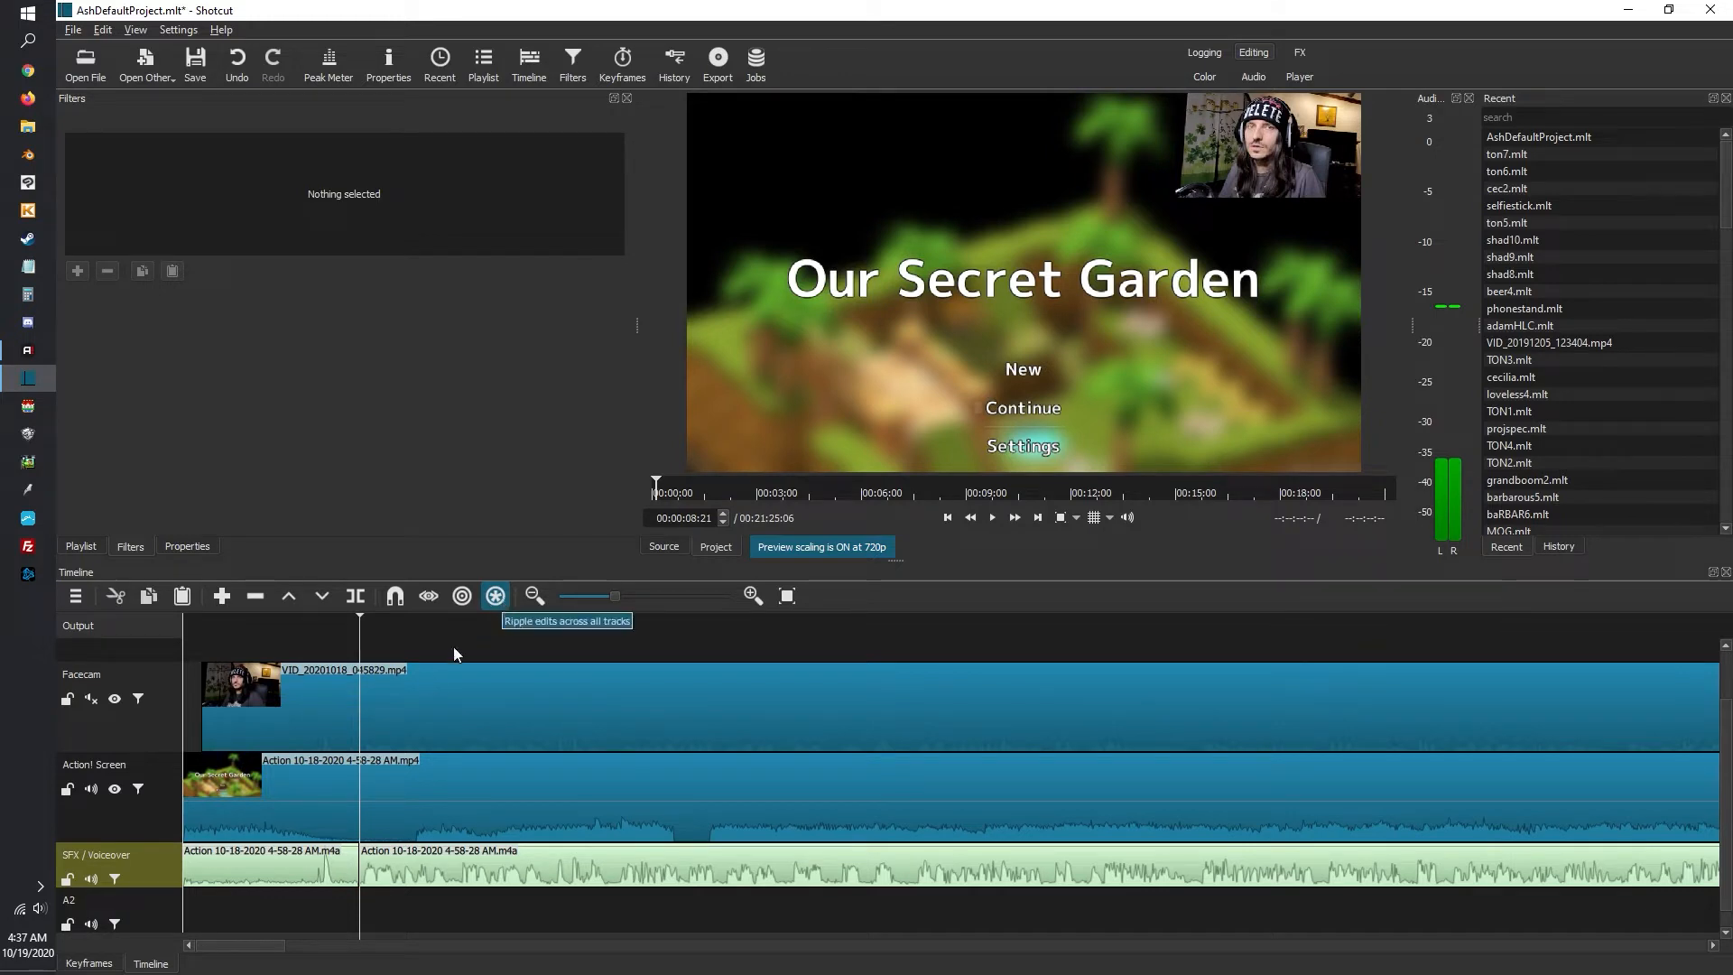
pyautogui.rightClick(244, 868)
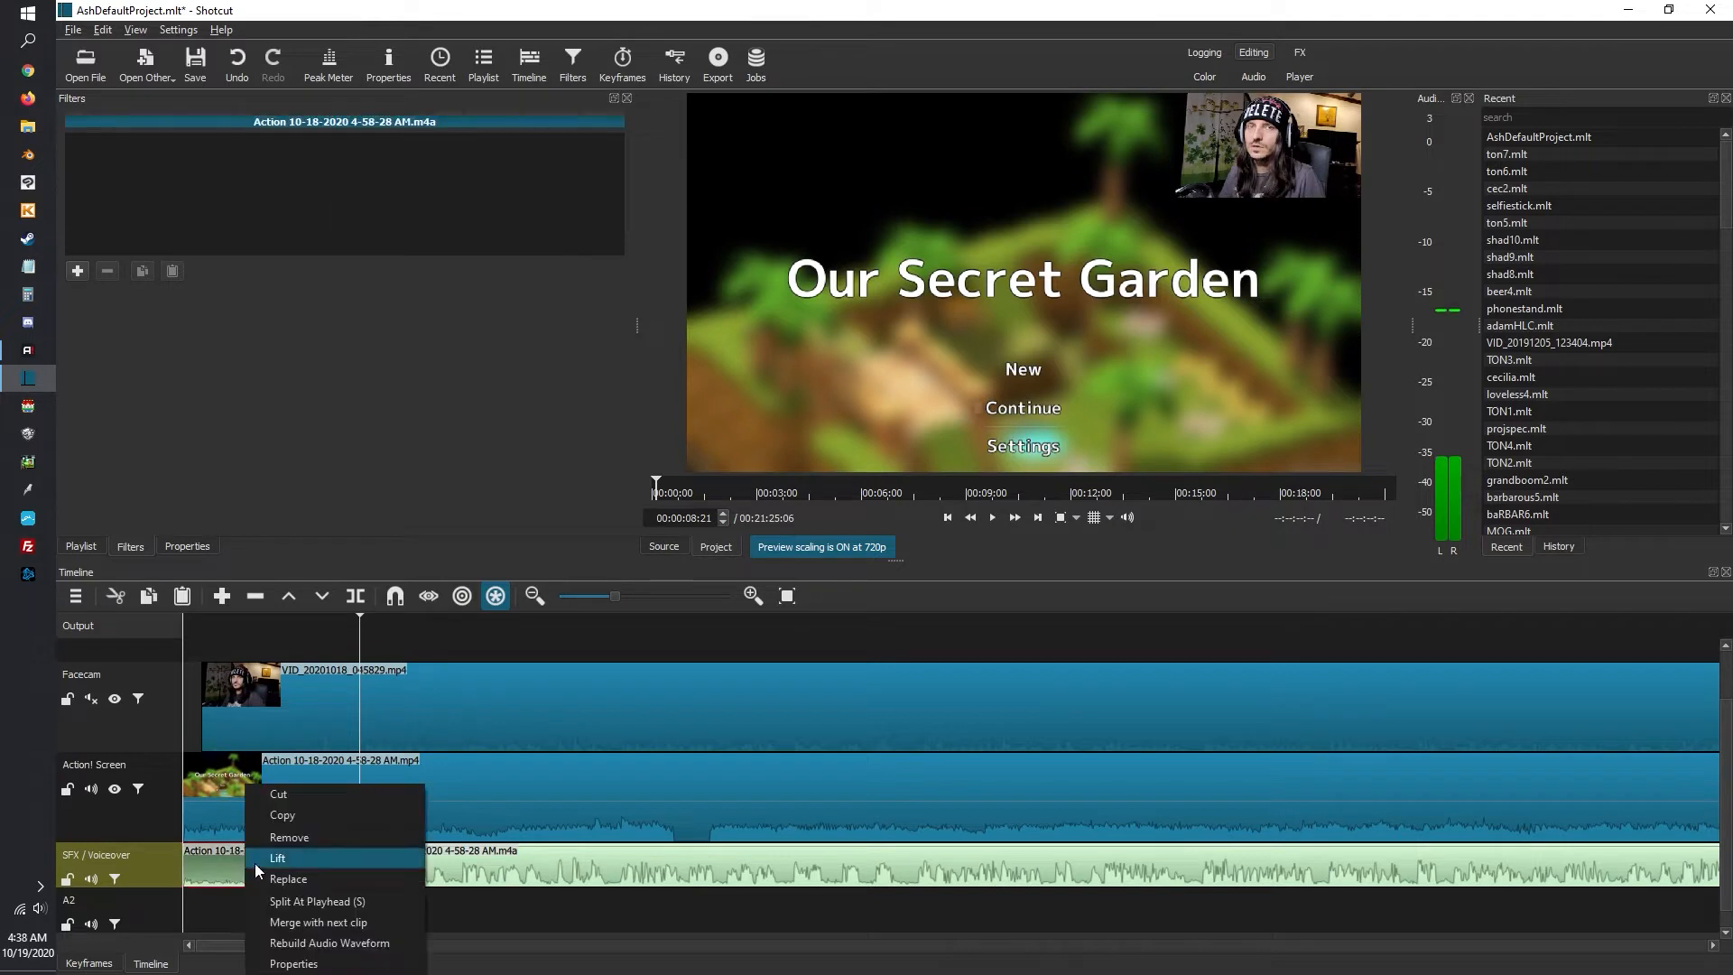
pyautogui.click(273, 839)
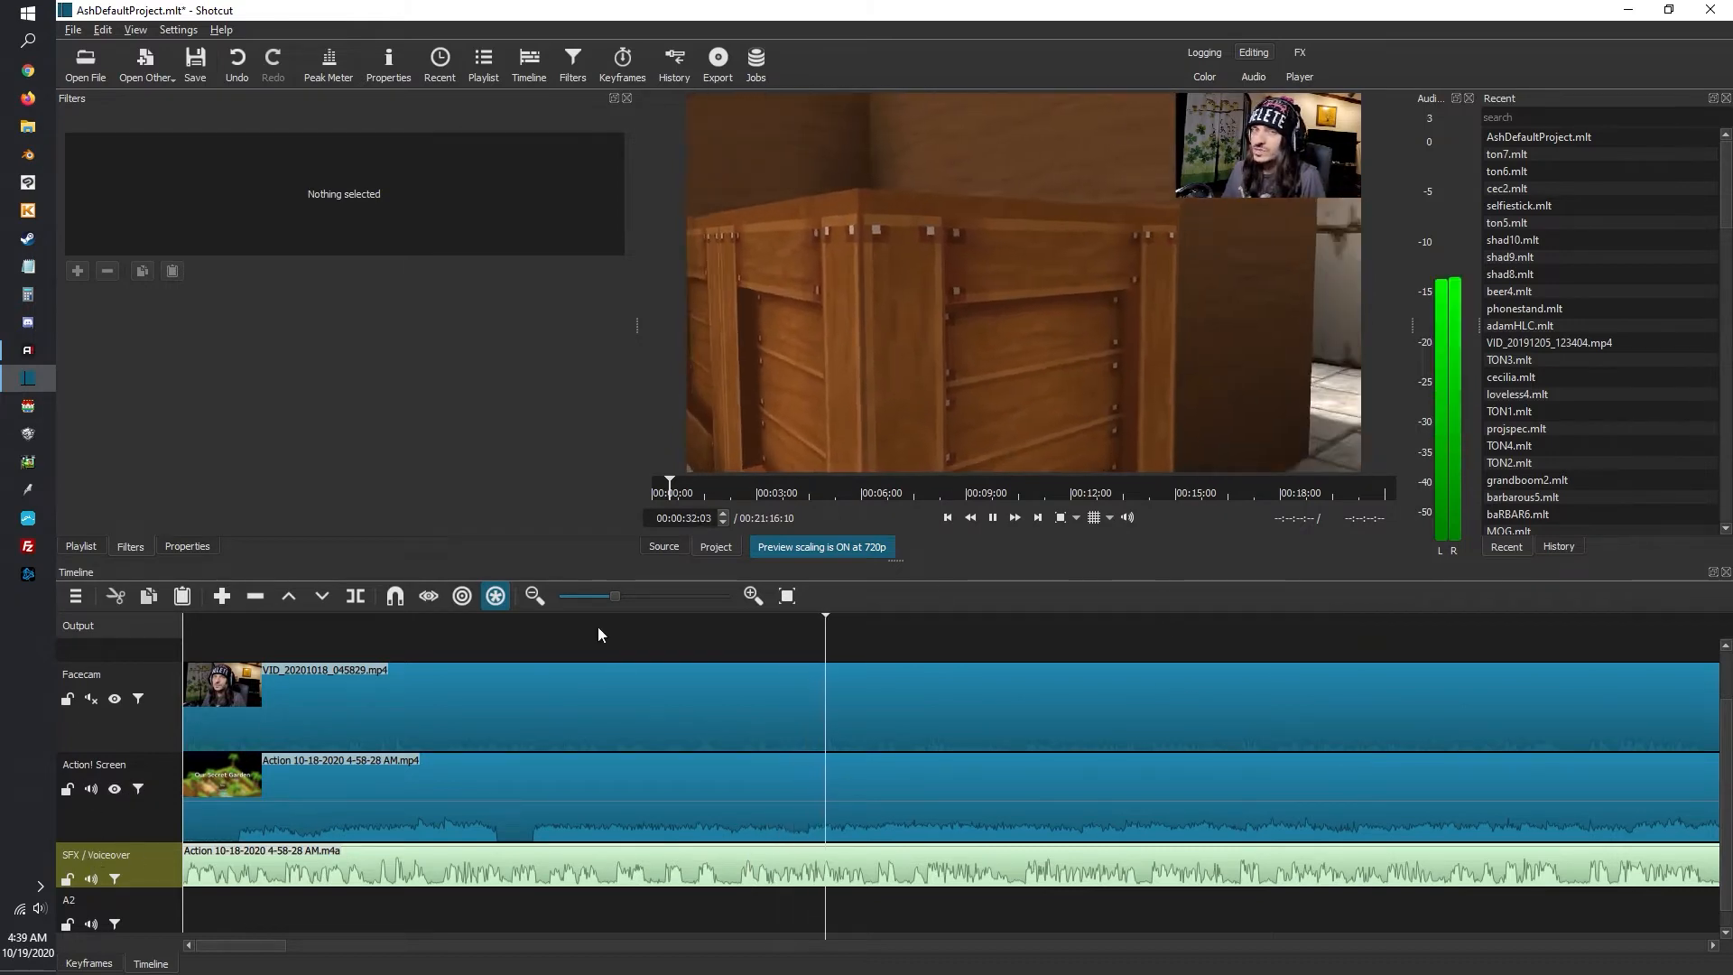
# Play and pause the timeline between about 32 and 40 seconds to check the combined game and voiceover audio levels
pyautogui.click(993, 518)
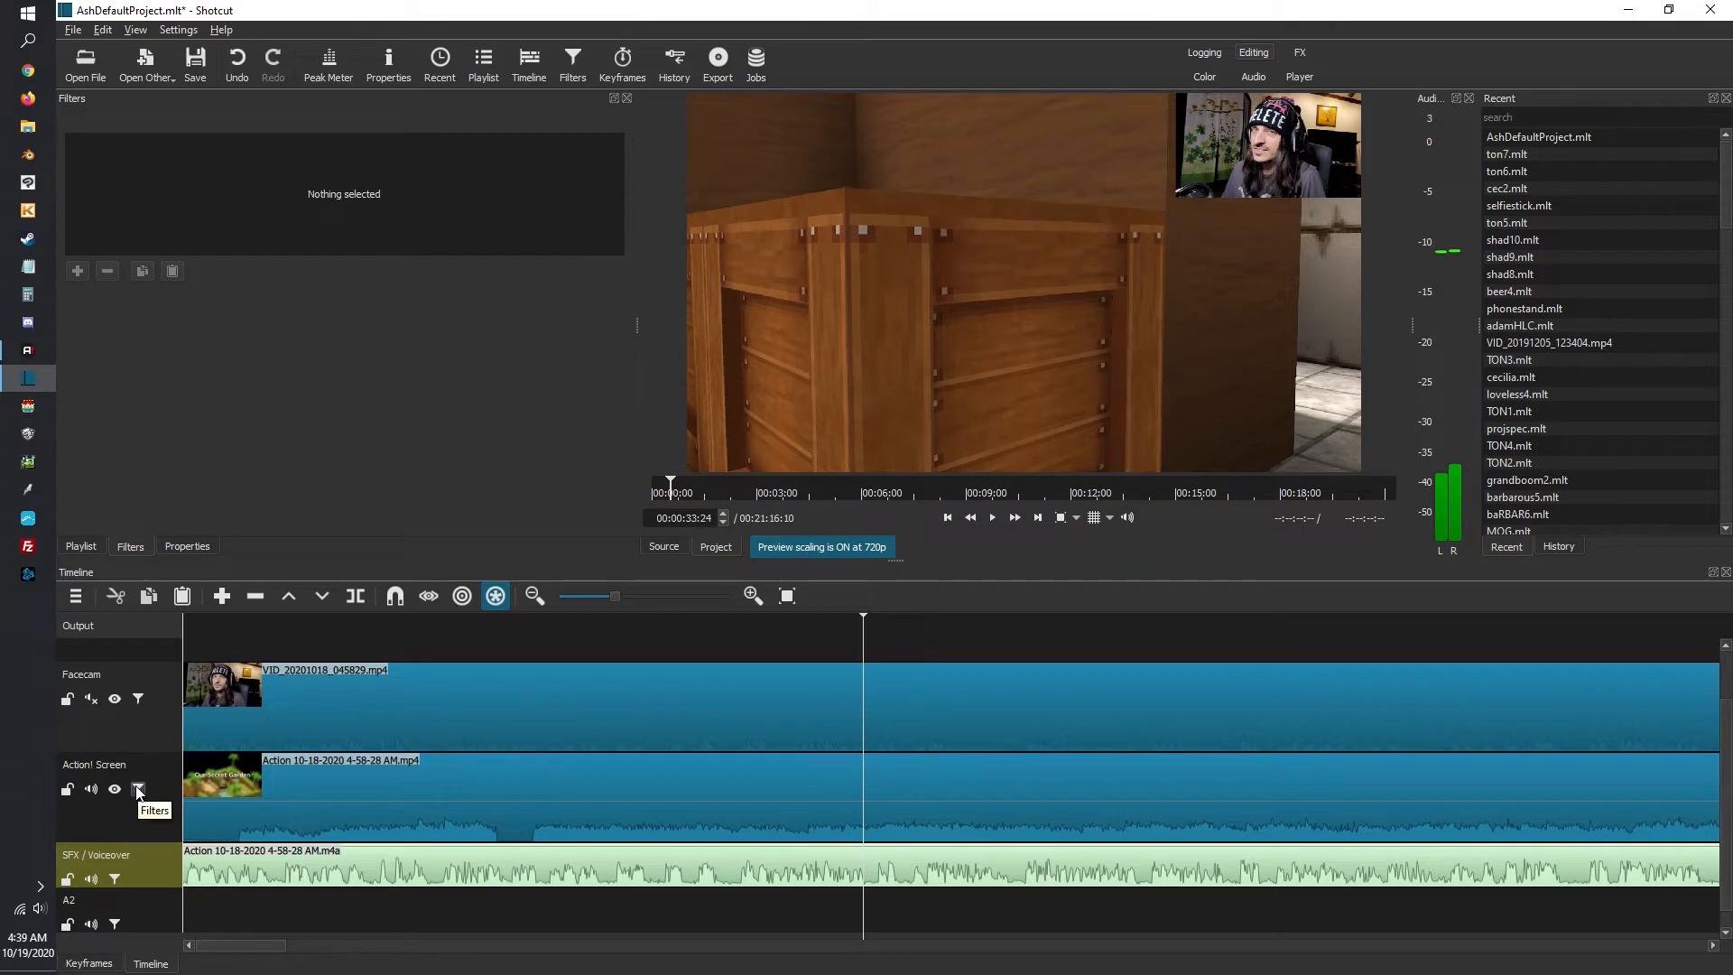
pyautogui.click(993, 518)
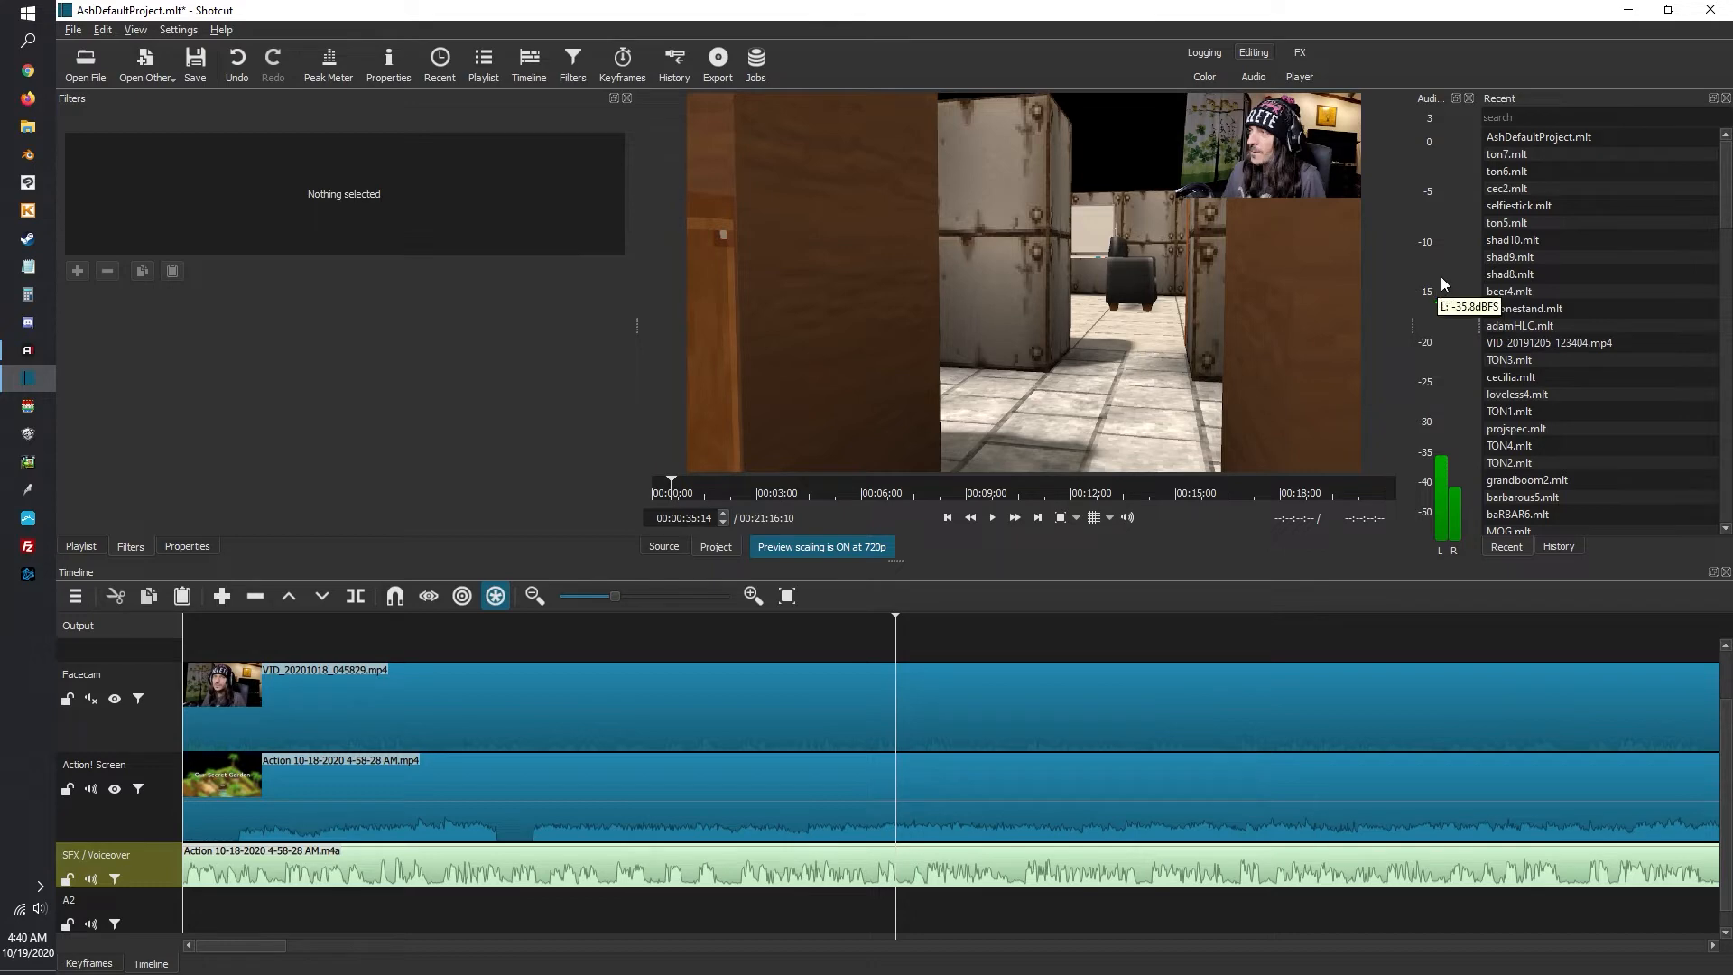
pyautogui.click(994, 518)
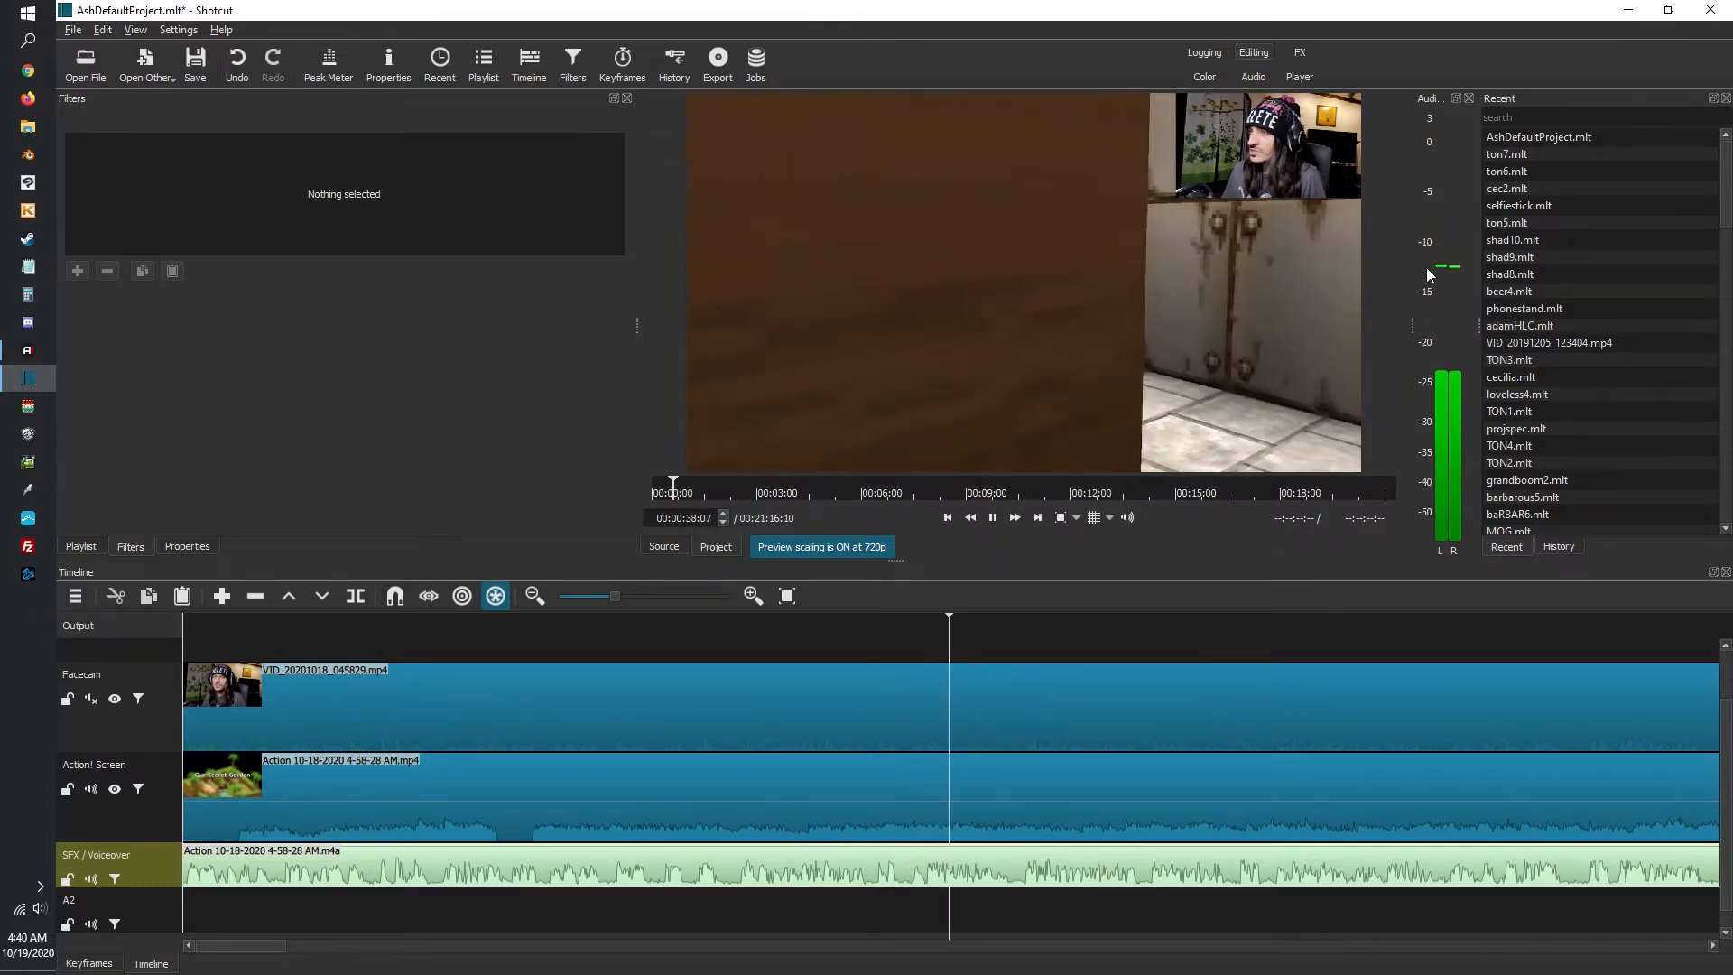
pyautogui.click(992, 519)
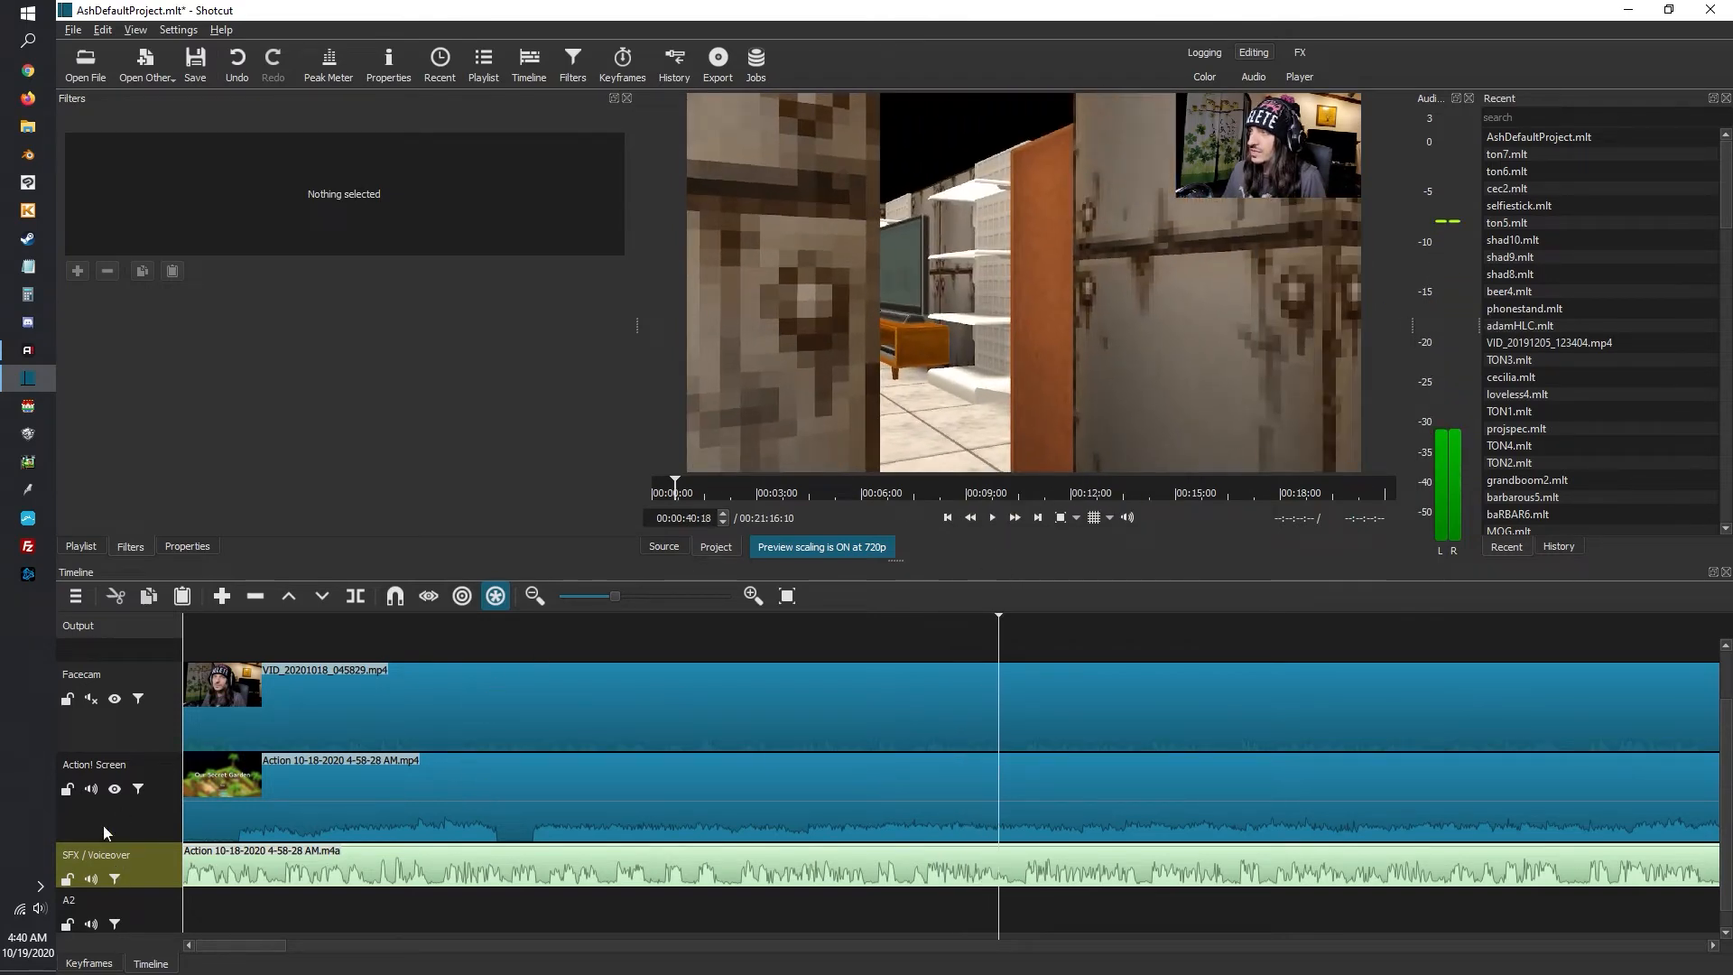
# Raise the Action! Screen track's Gain / Volume level to -7.7 dB while playing the timeline
pyautogui.click(142, 784)
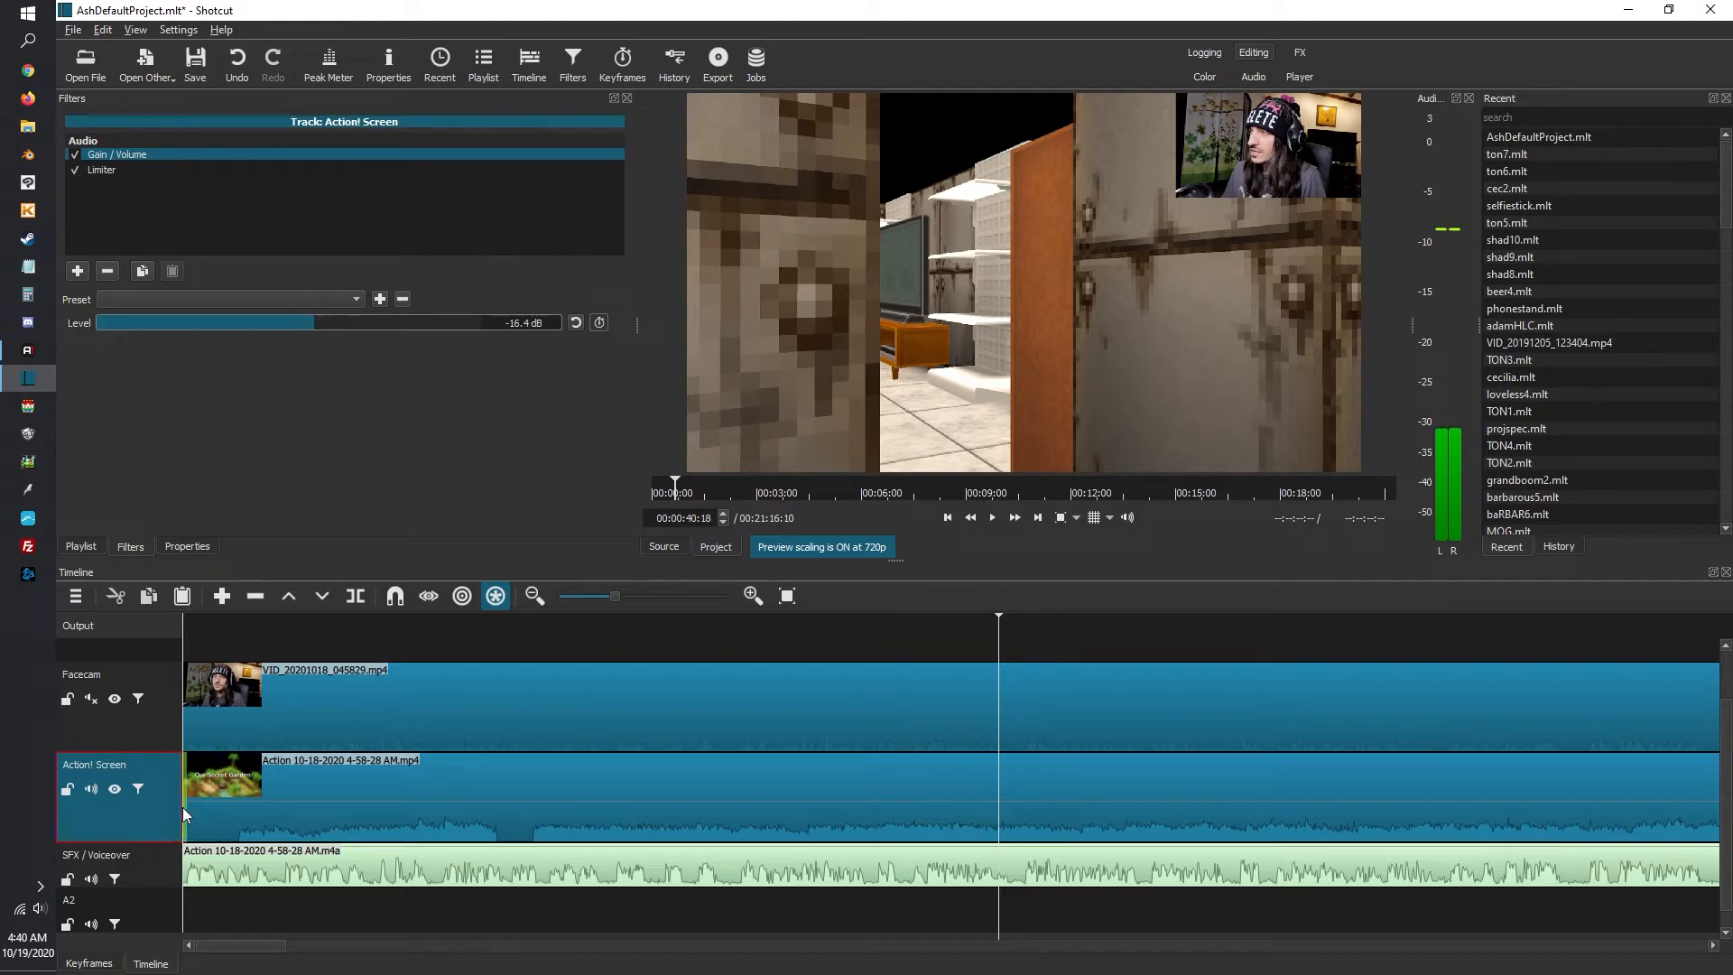
pyautogui.click(994, 519)
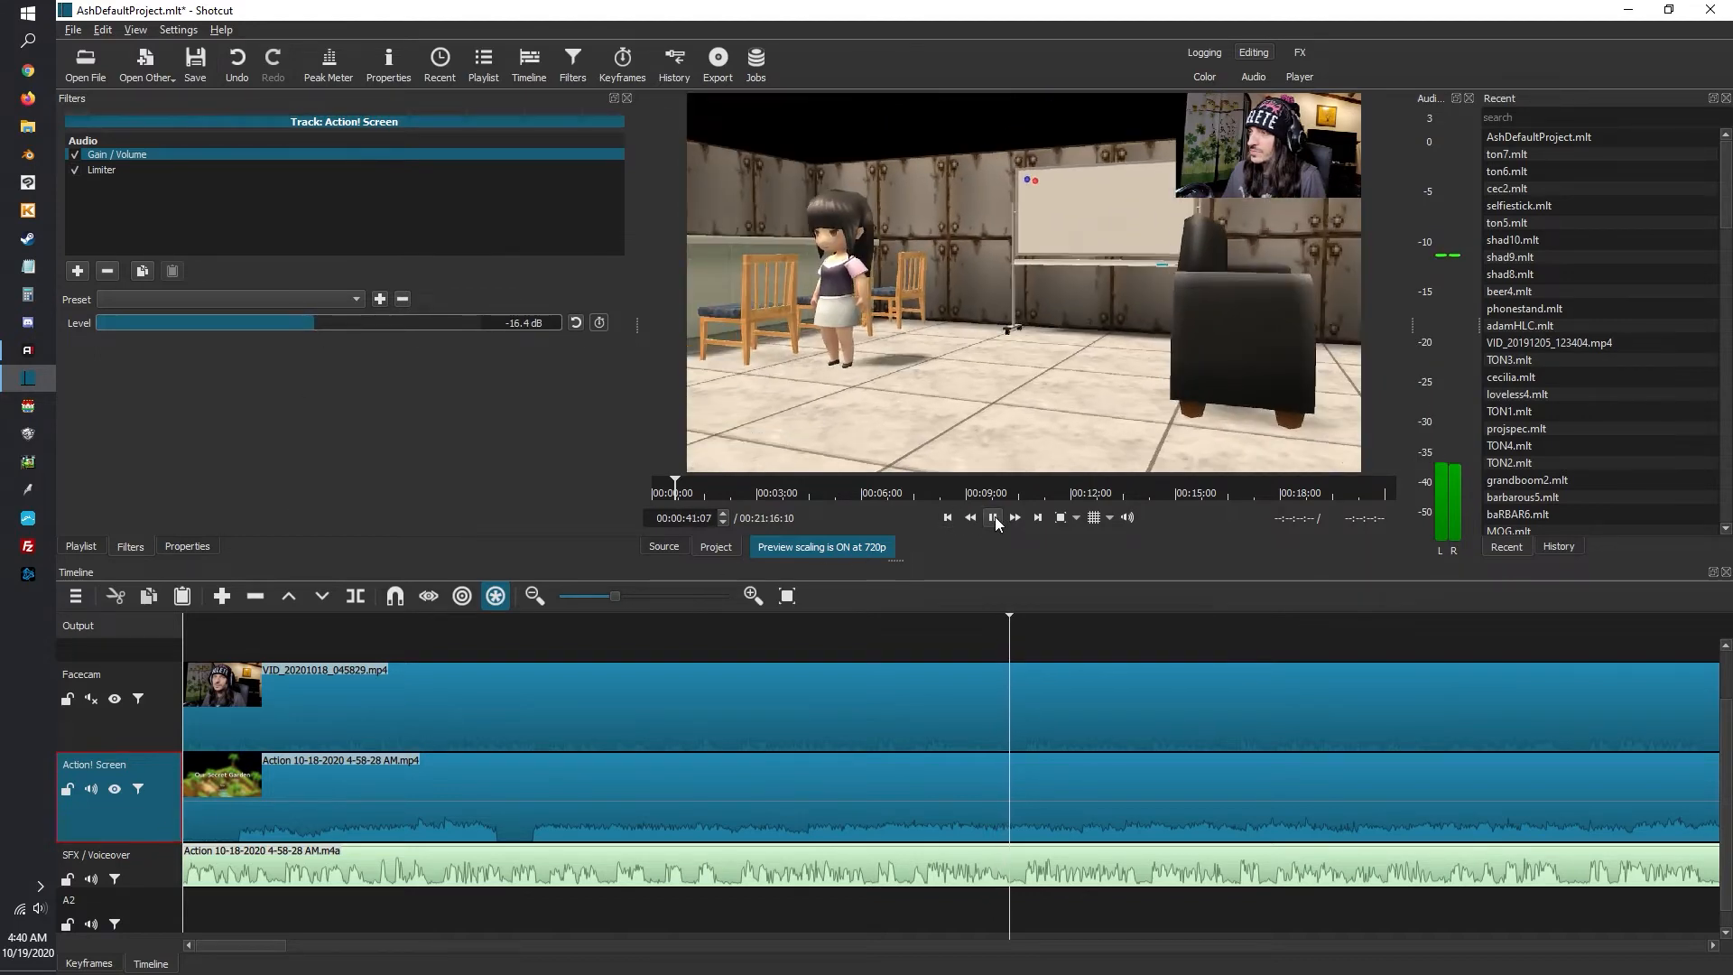
pyautogui.moveTo(316, 323); pyautogui.dragTo(352, 323)
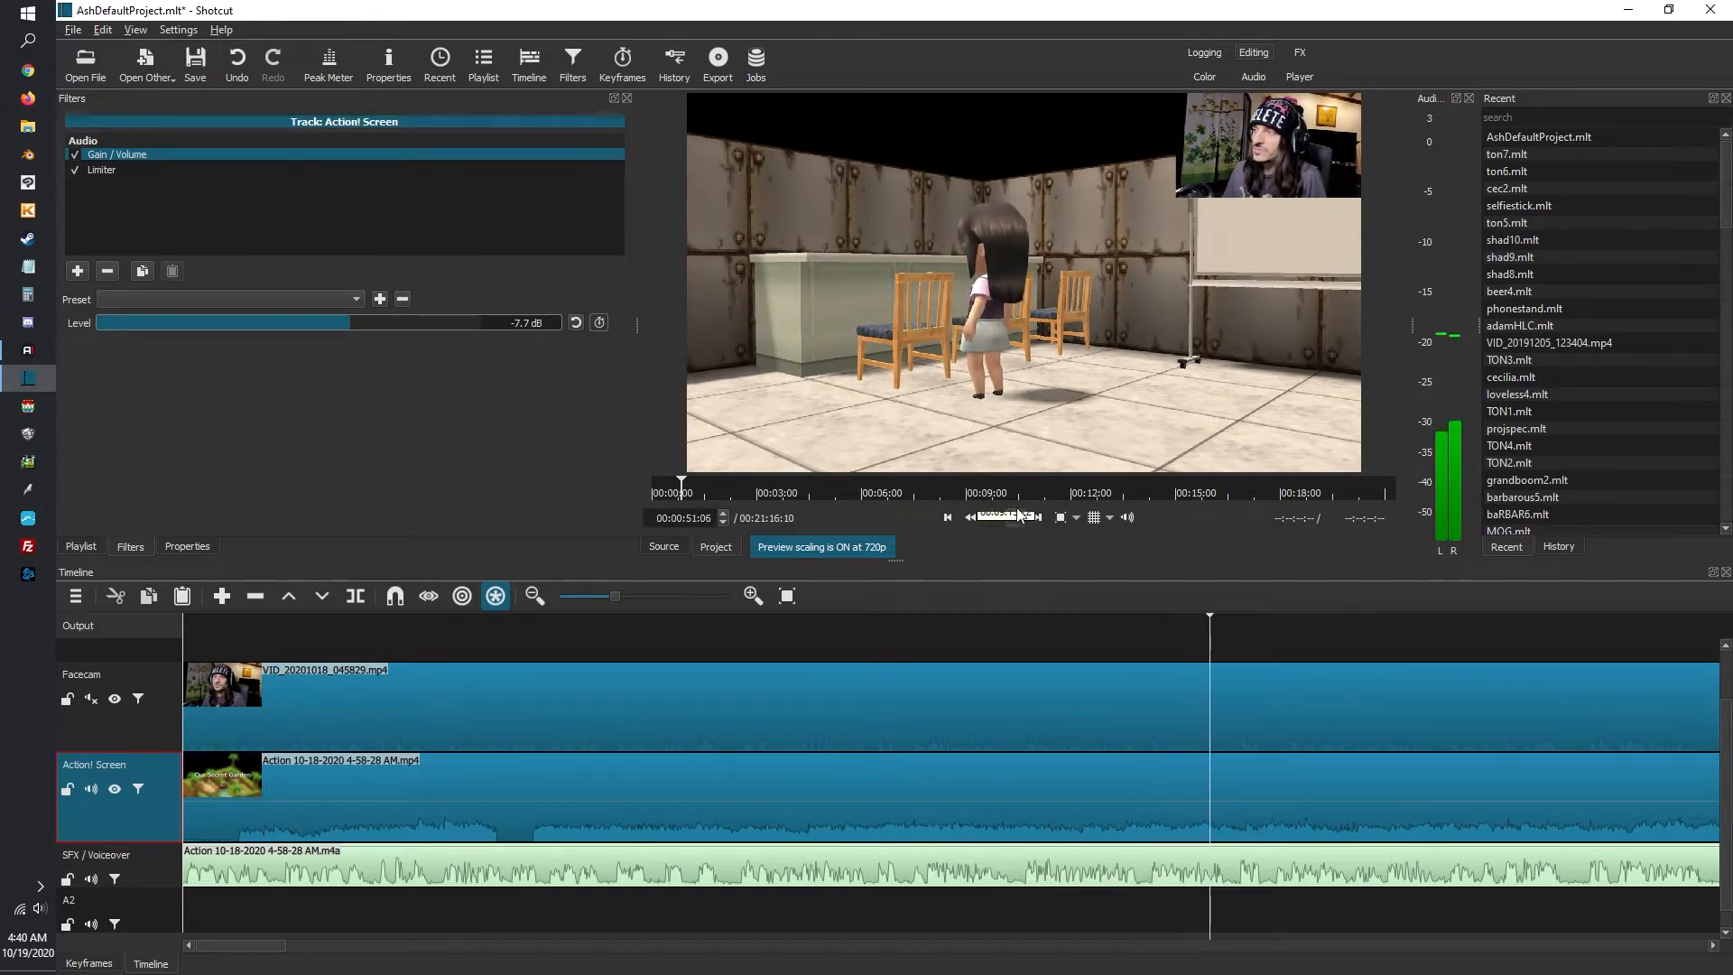
pyautogui.press('space')
# Play the section from about 4:29 and split the Action! Screen clip at about 4:56, where the unwanted section begins
pyautogui.moveTo(252, 946); pyautogui.dragTo(532, 946)
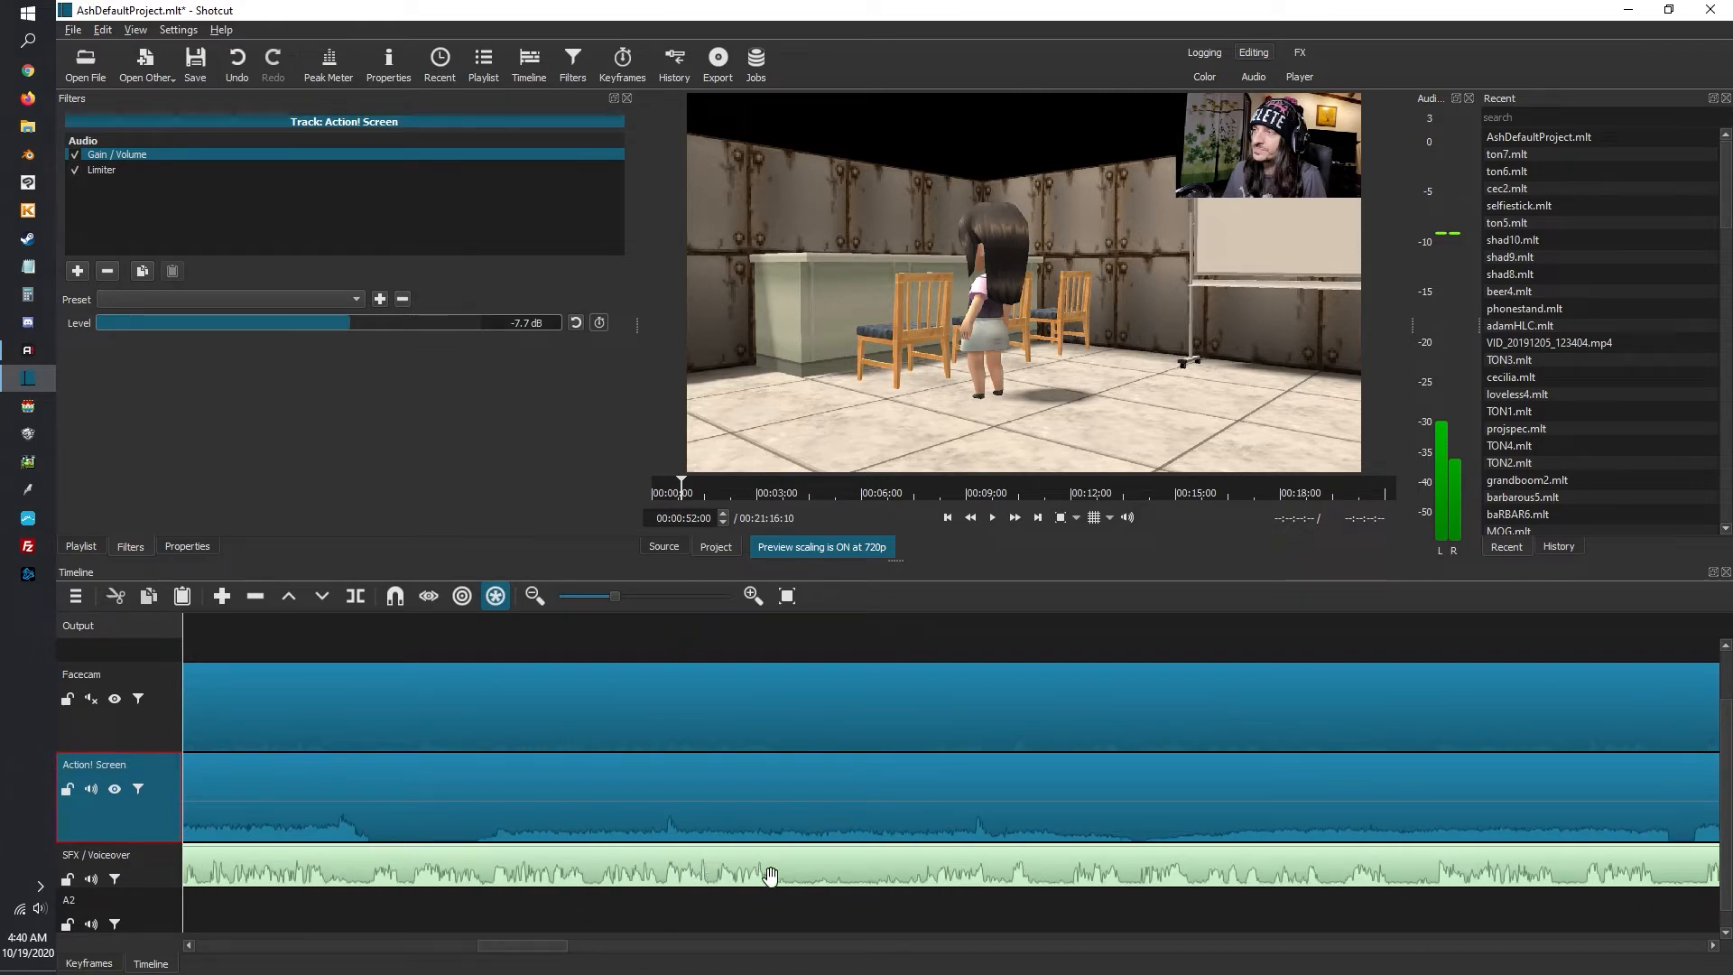
pyautogui.click(995, 518)
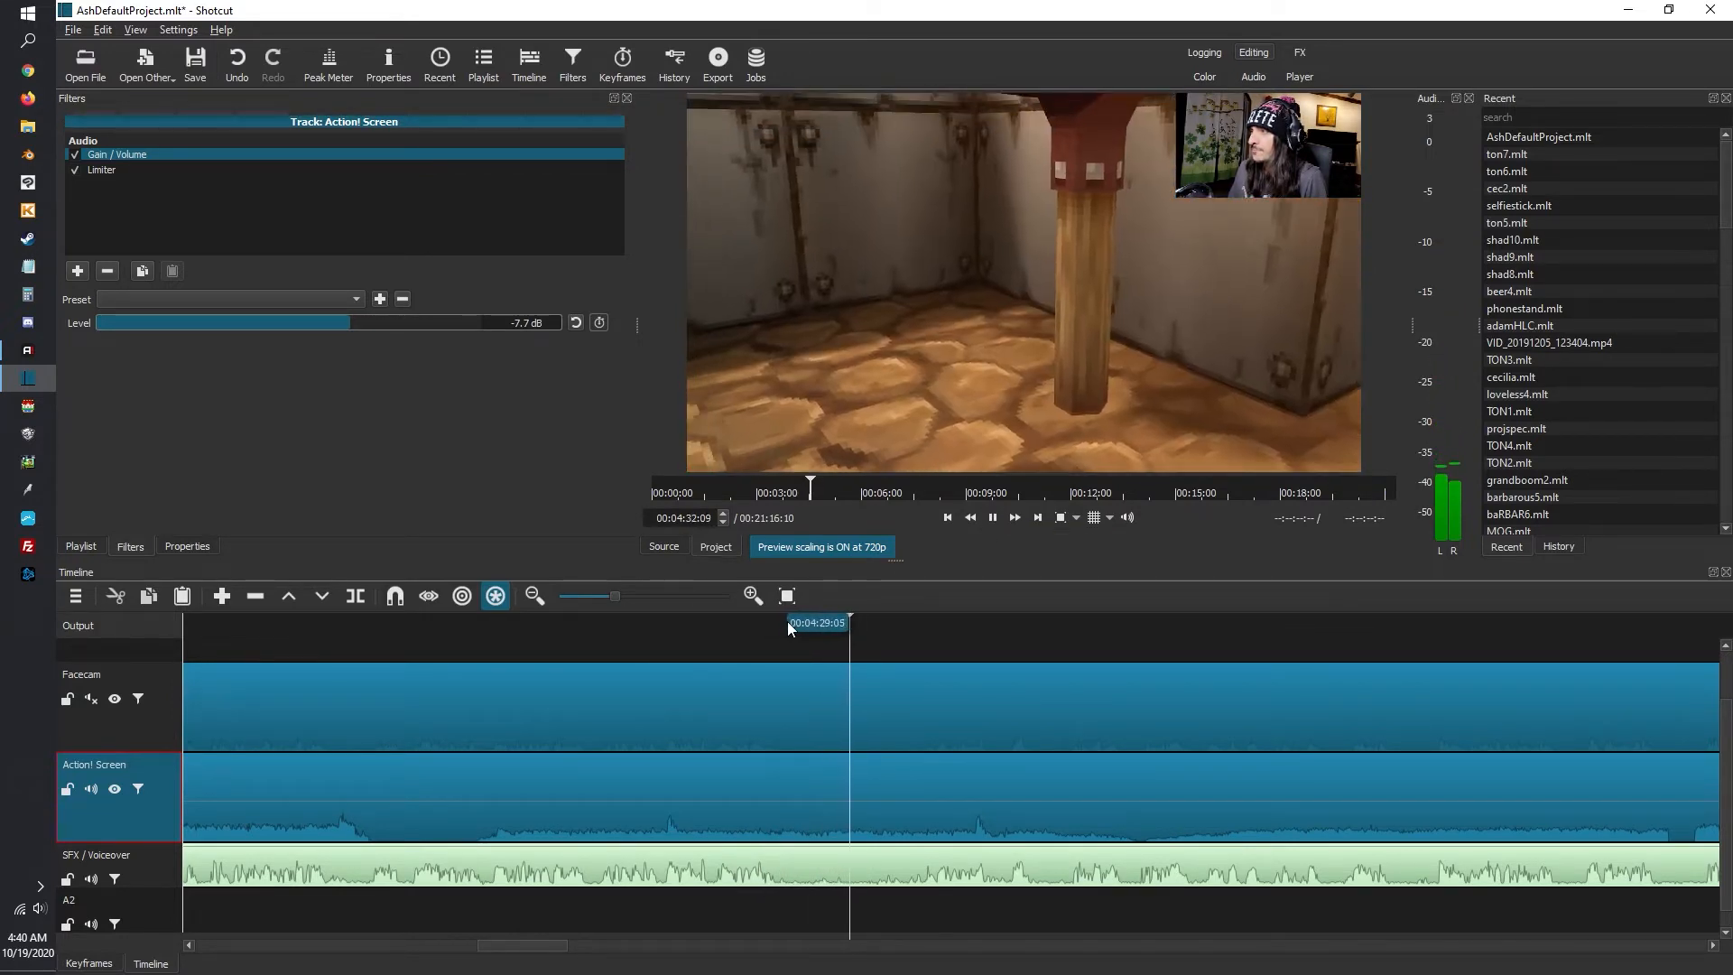
pyautogui.press('space')
pyautogui.click(787, 622)
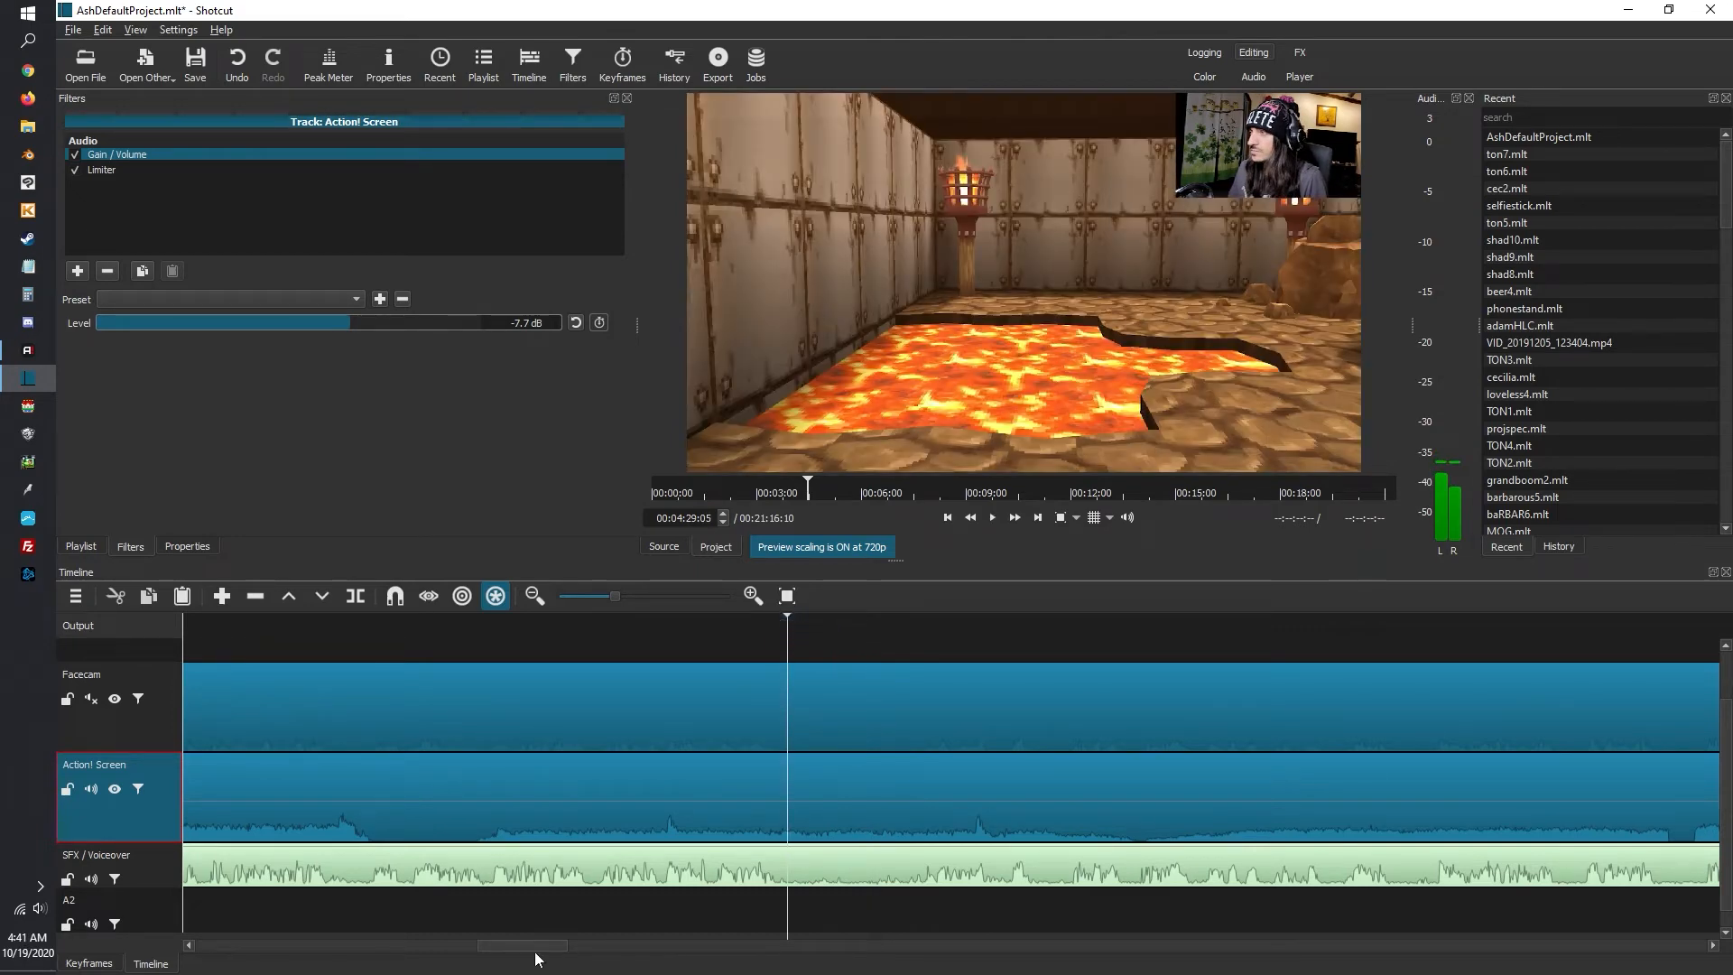
pyautogui.moveTo(535, 954); pyautogui.dragTo(569, 953)
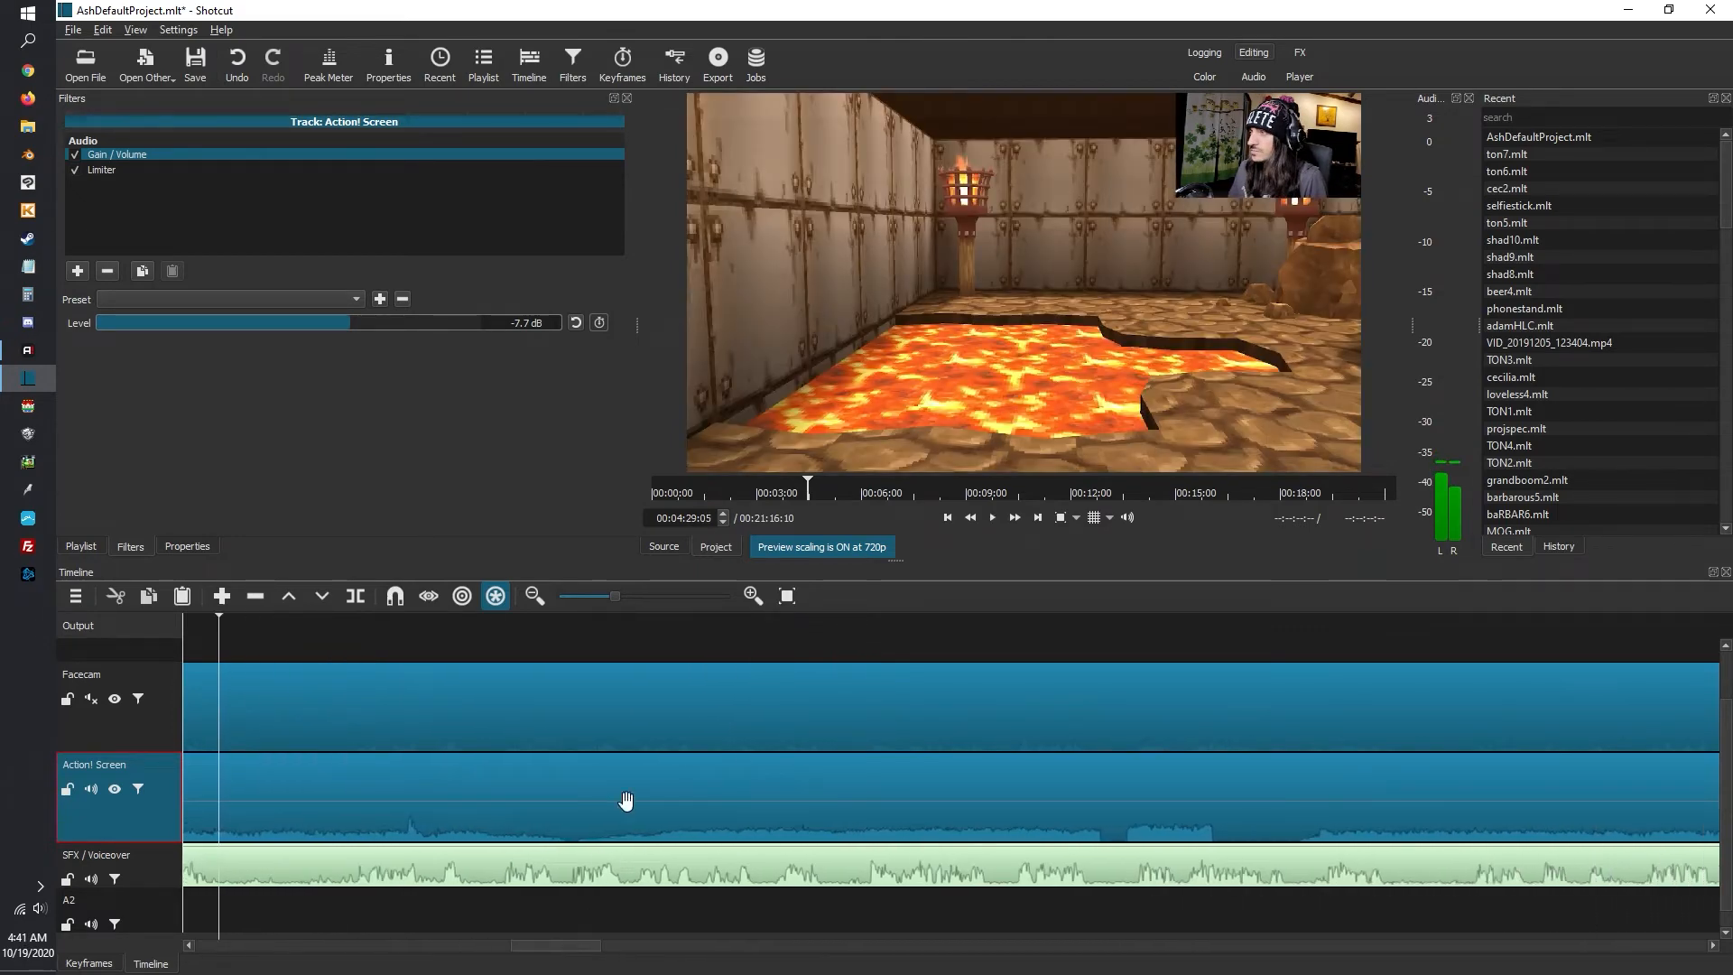
pyautogui.click(992, 520)
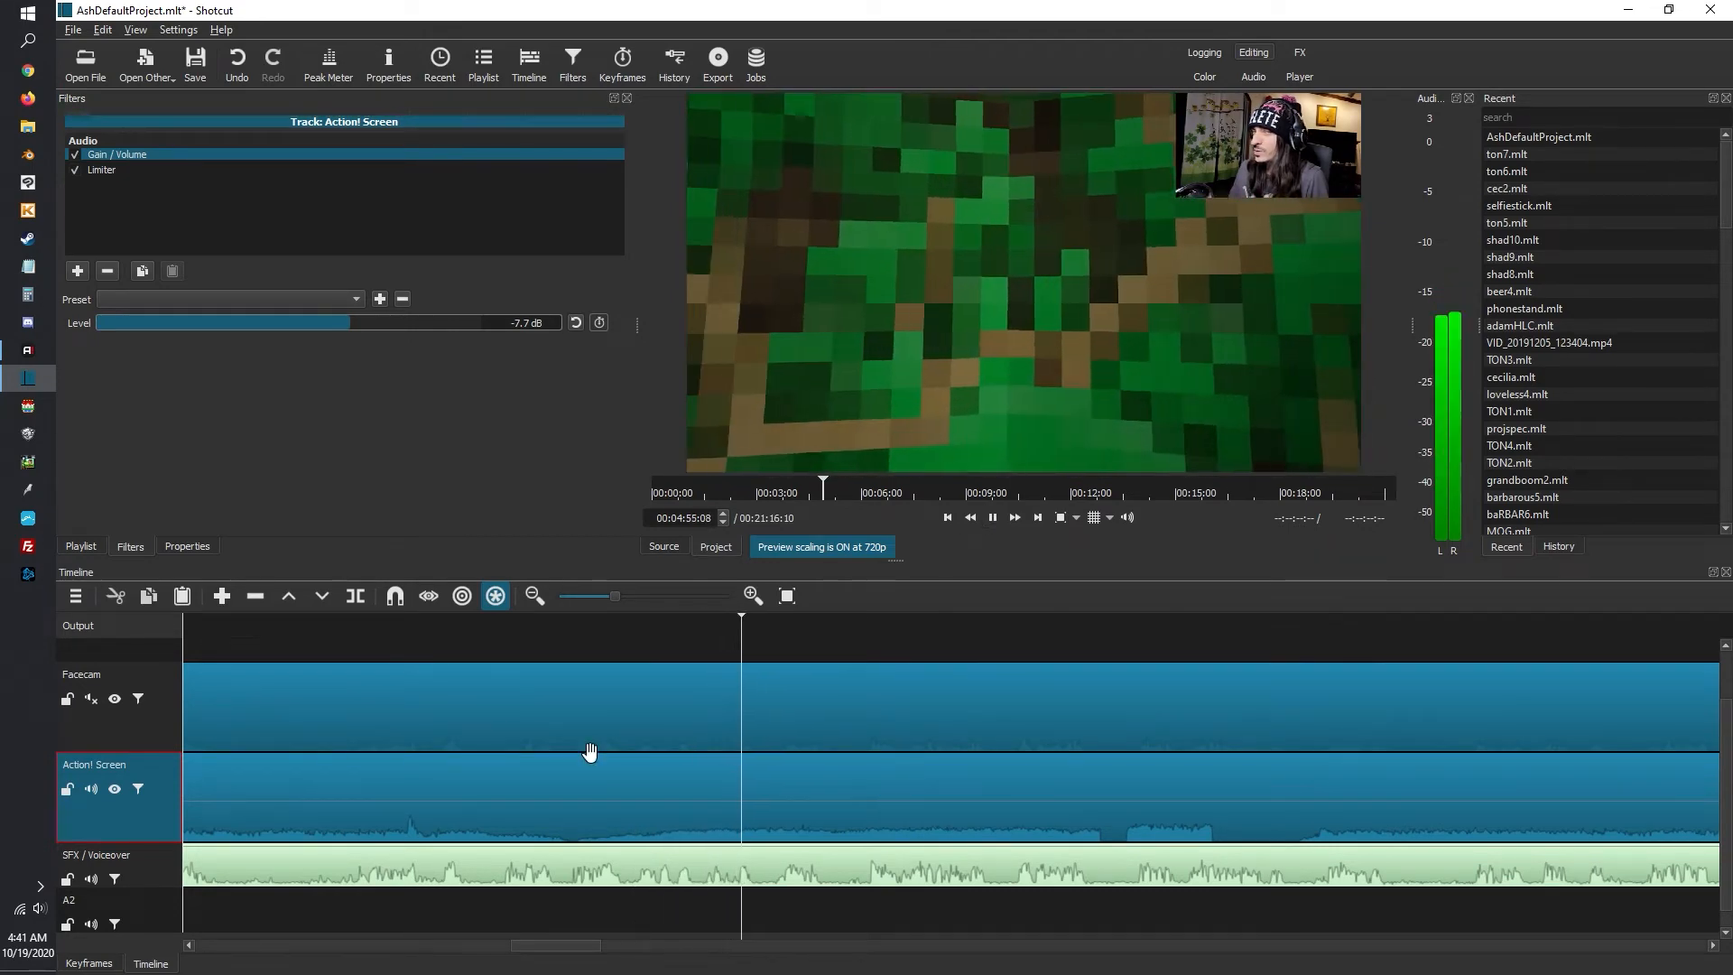
pyautogui.press('s')
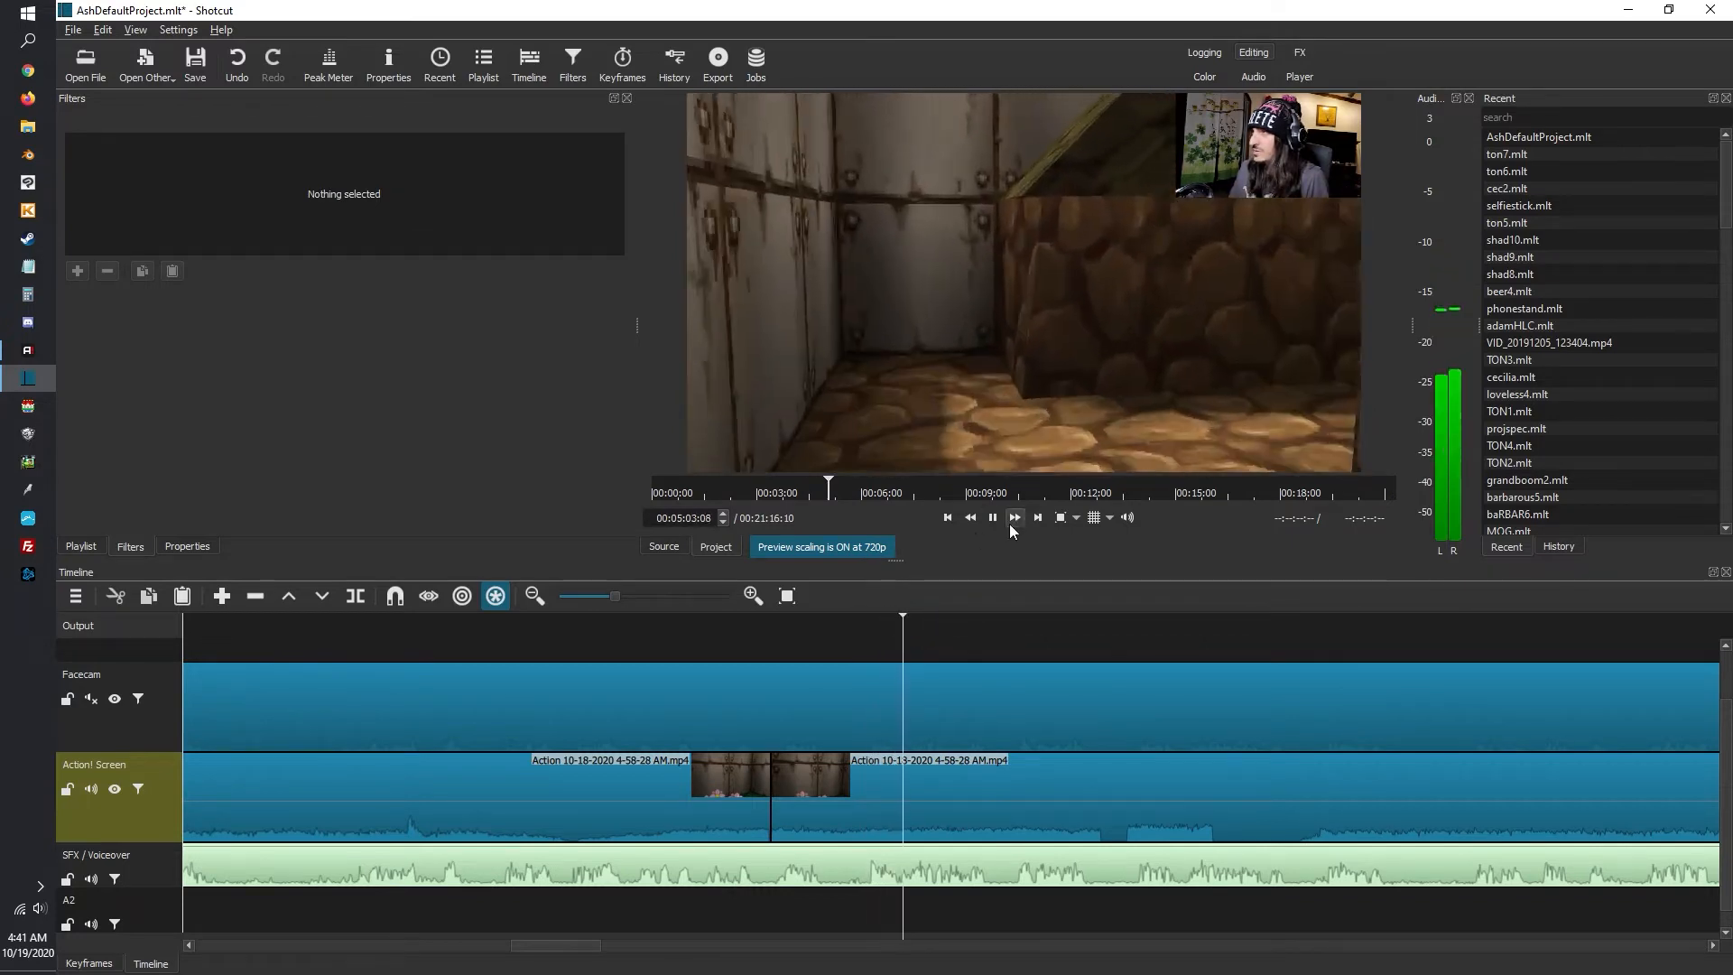
# Scan the timeline from about 5:03 to 6:31 for the end of the section to cut out
pyautogui.click(993, 518)
pyautogui.moveTo(583, 948); pyautogui.dragTo(608, 950)
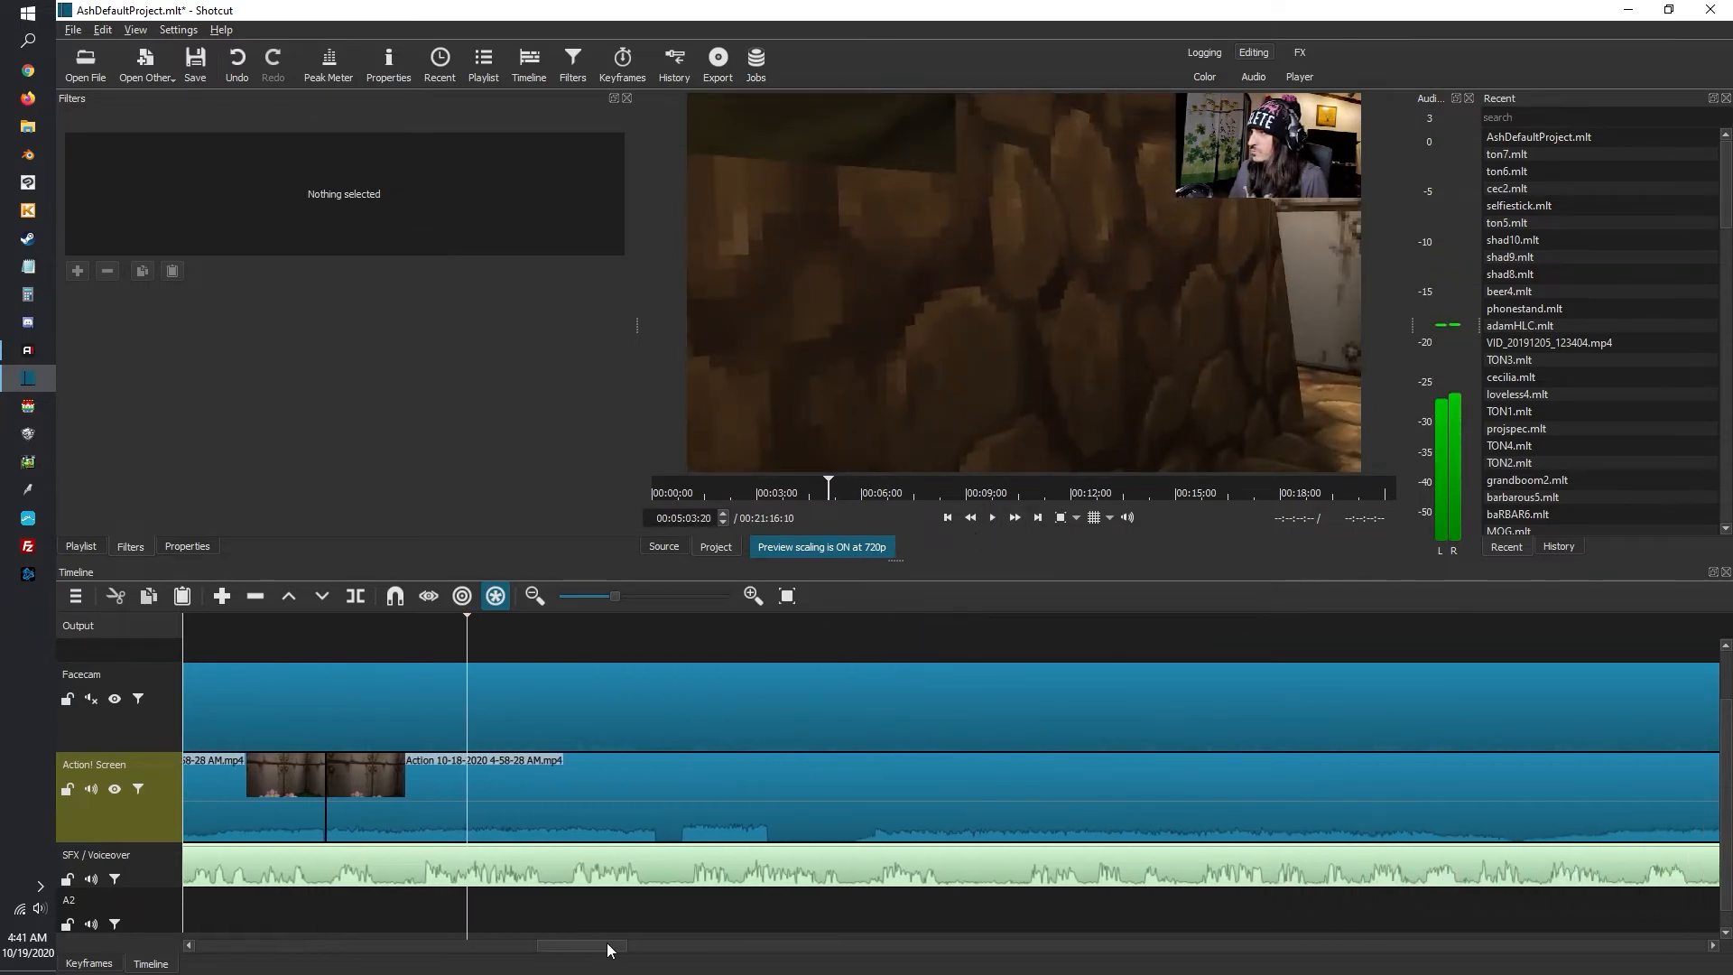
pyautogui.click(786, 623)
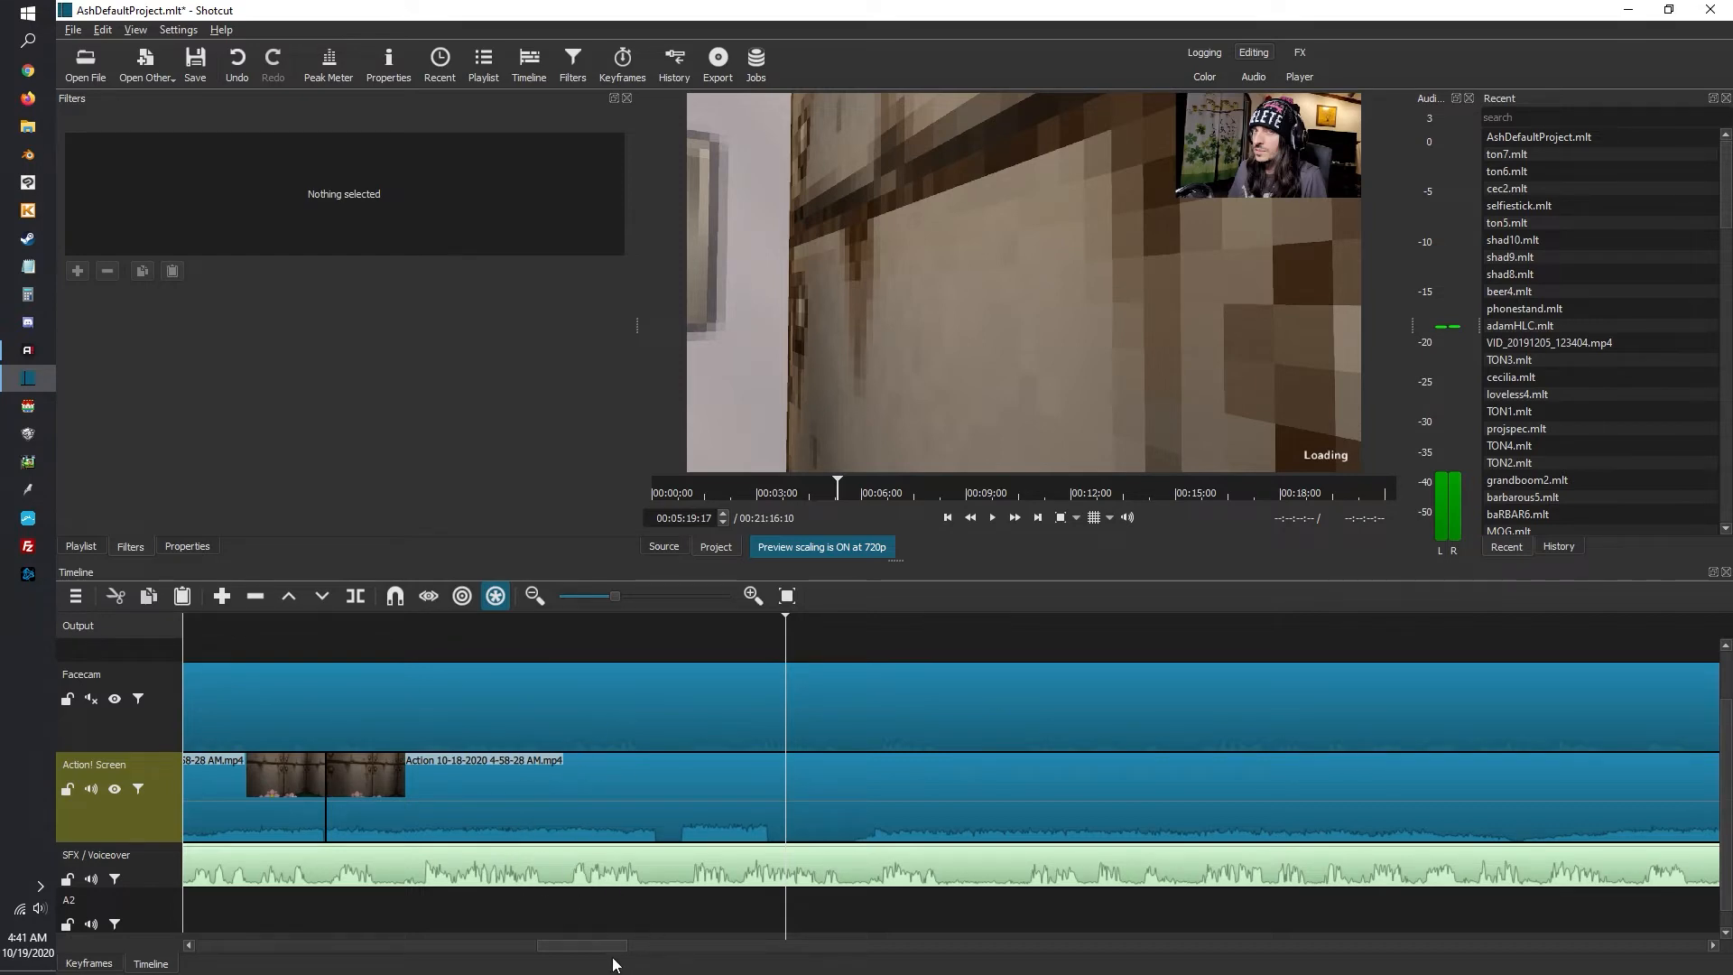
pyautogui.moveTo(612, 947); pyautogui.dragTo(638, 953)
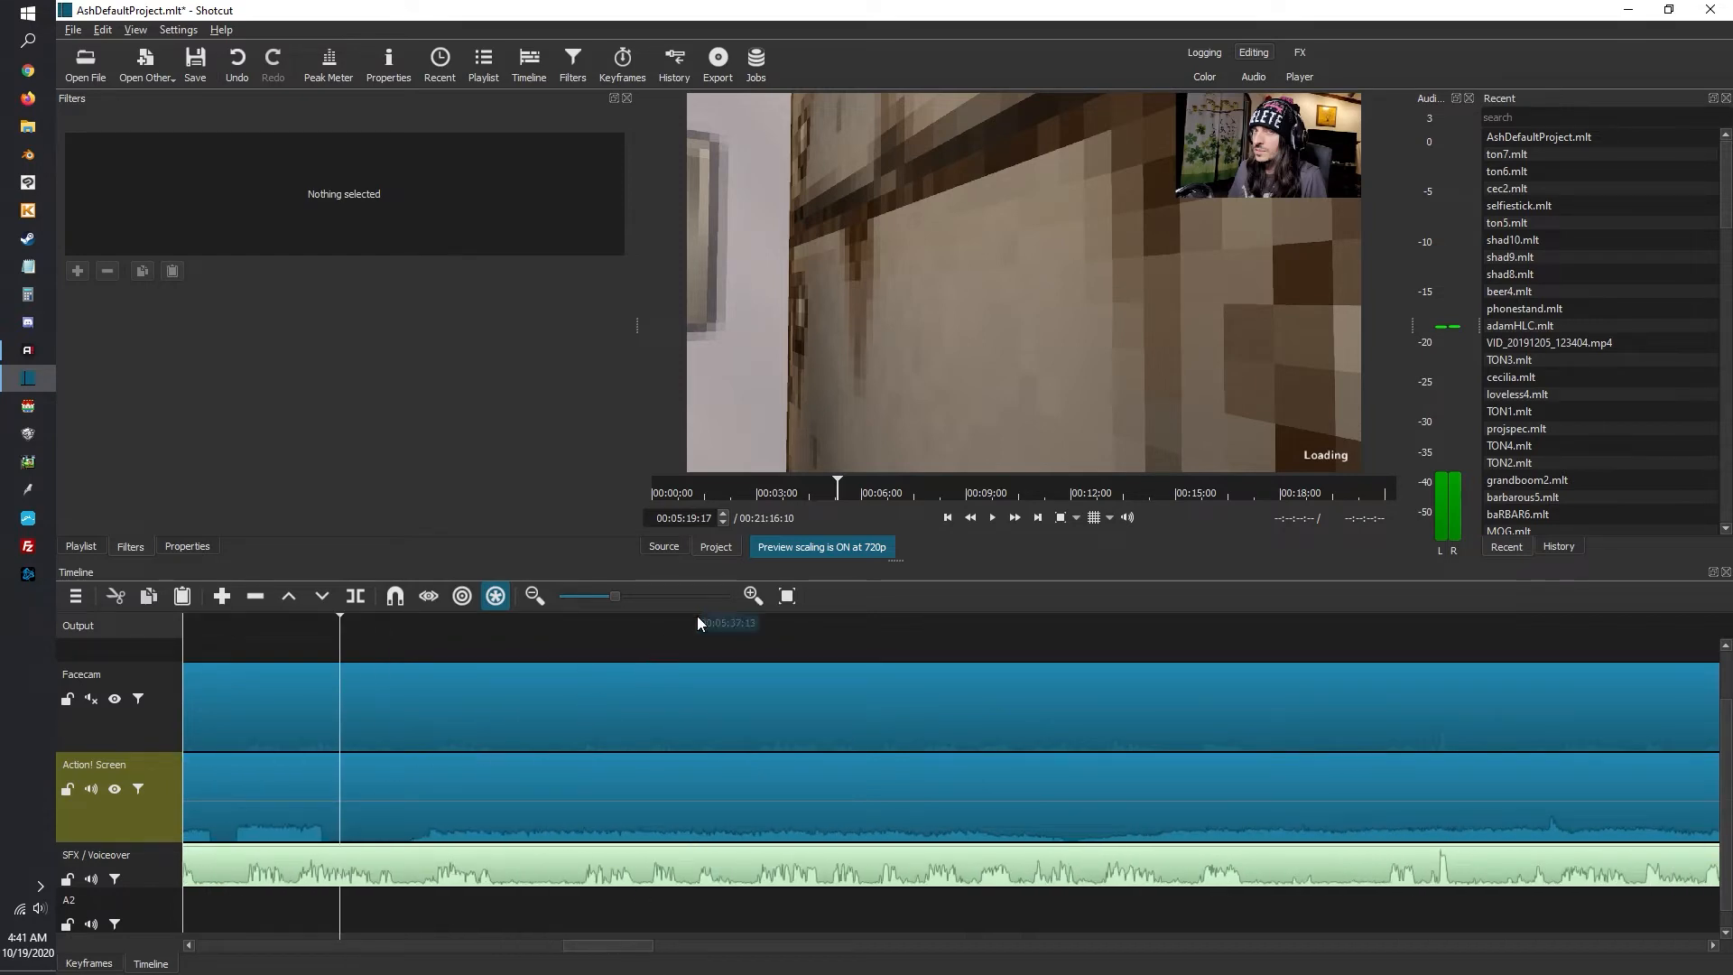
pyautogui.click(696, 615)
pyautogui.click(993, 518)
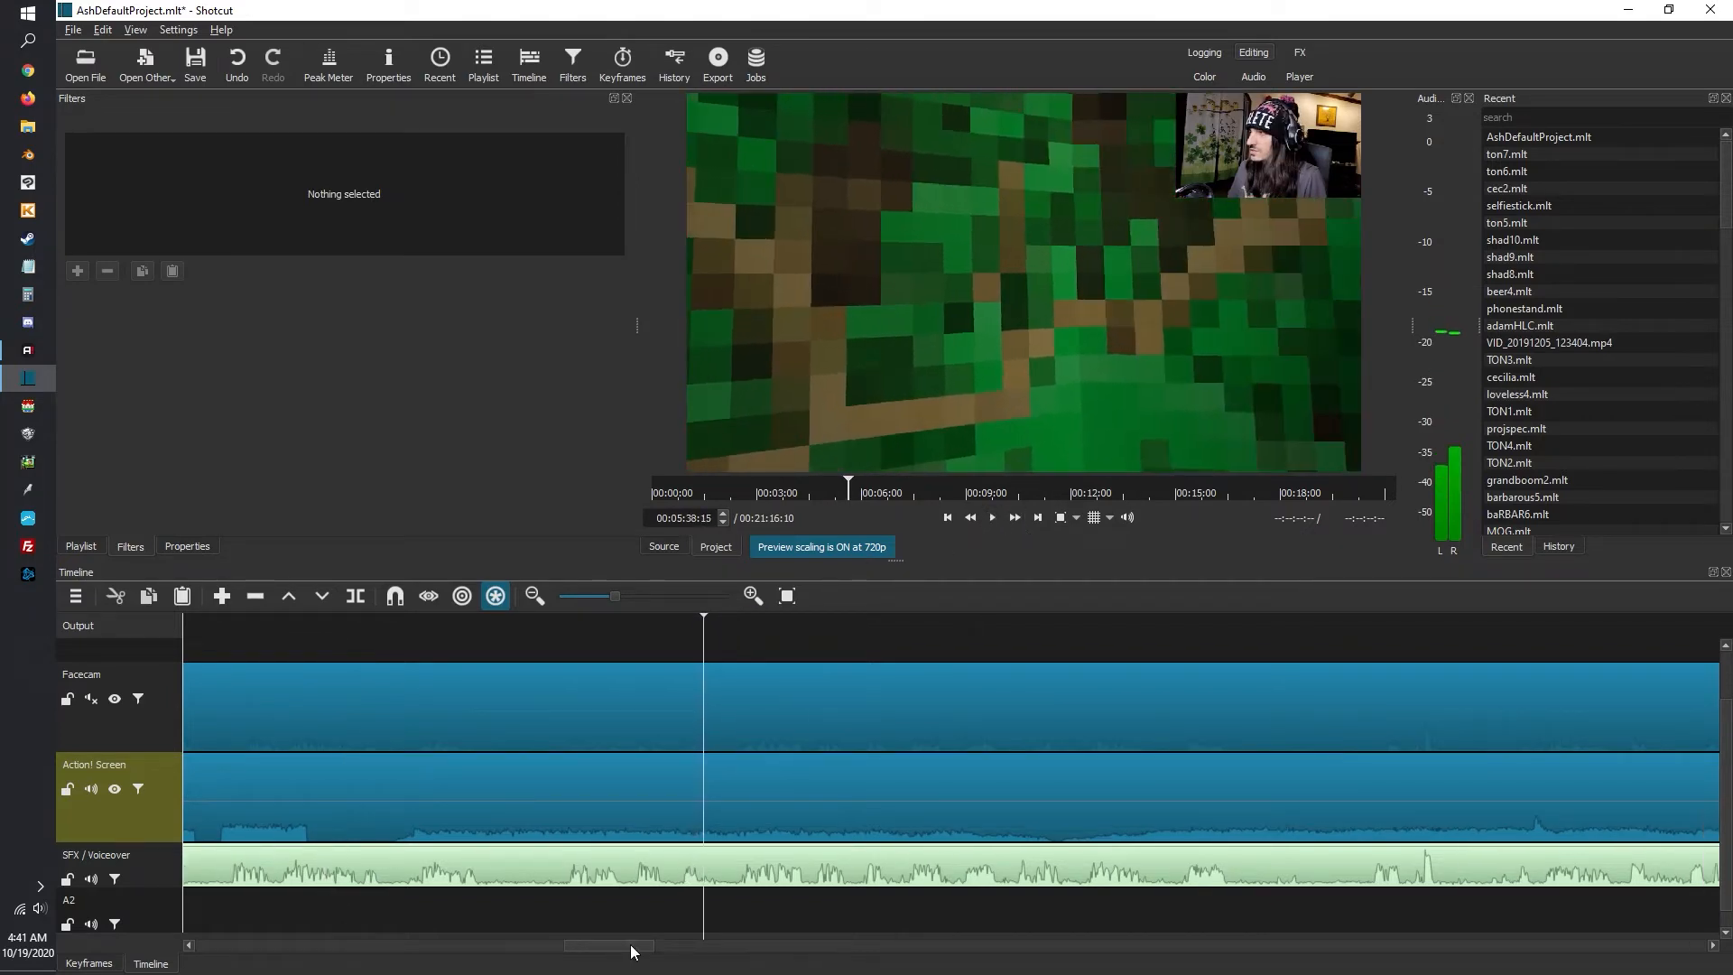
pyautogui.moveTo(631, 948); pyautogui.dragTo(668, 957)
pyautogui.click(925, 621)
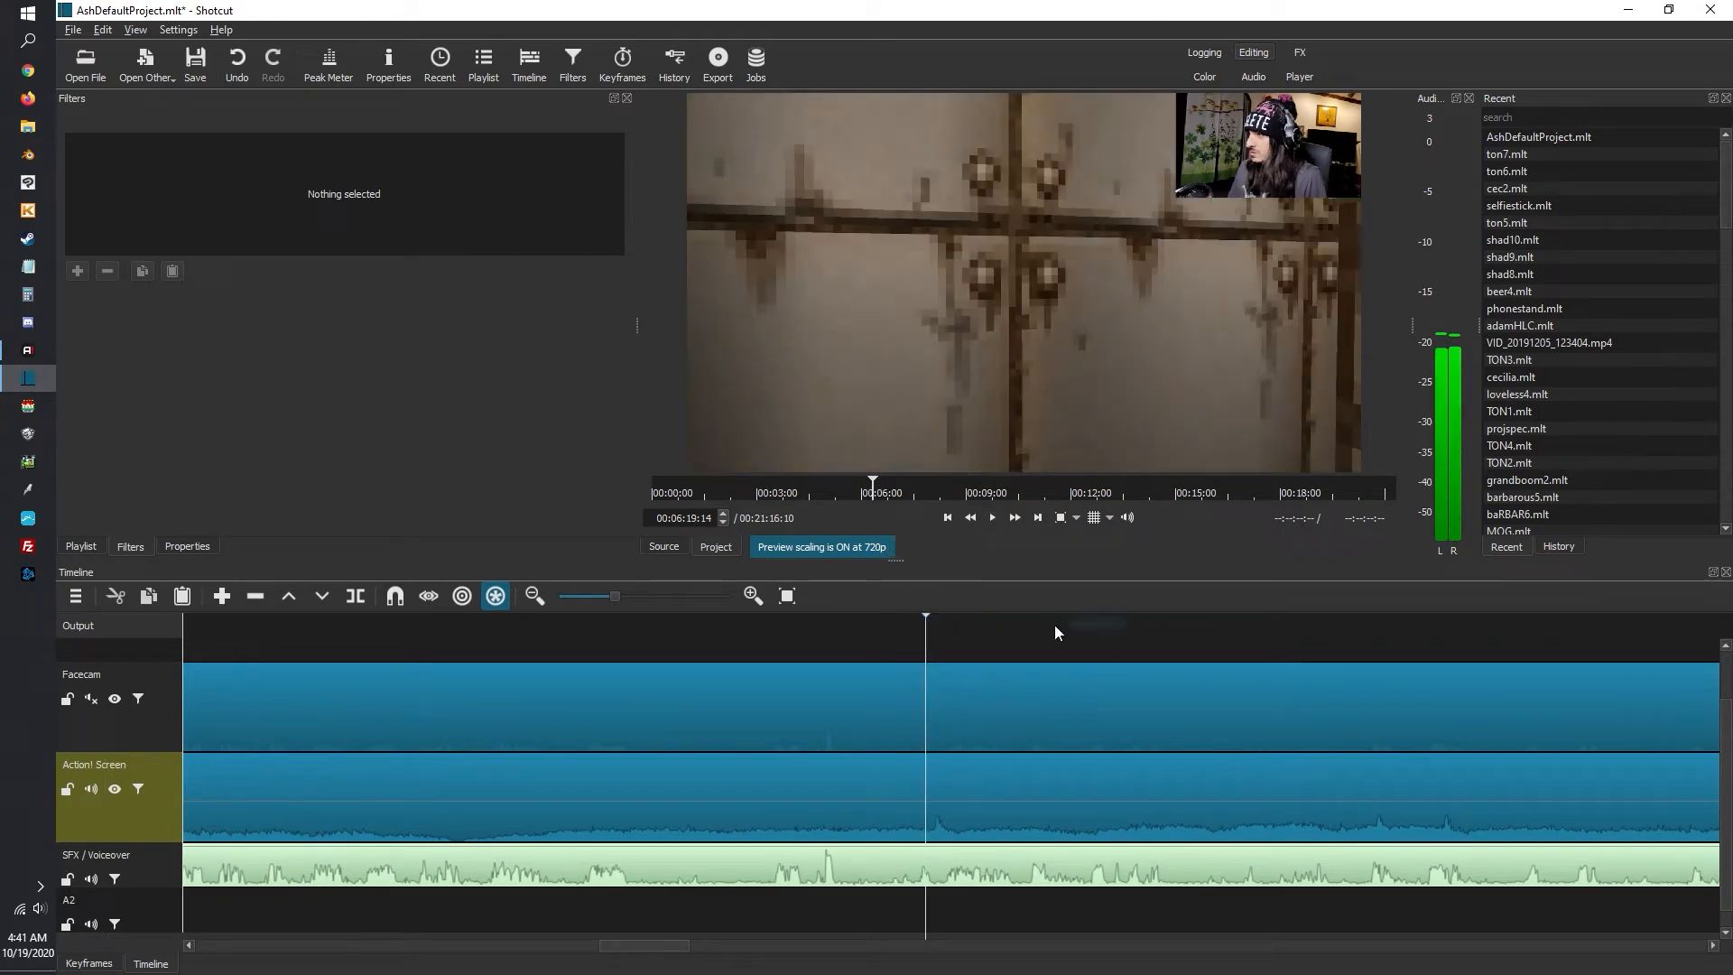
pyautogui.click(992, 517)
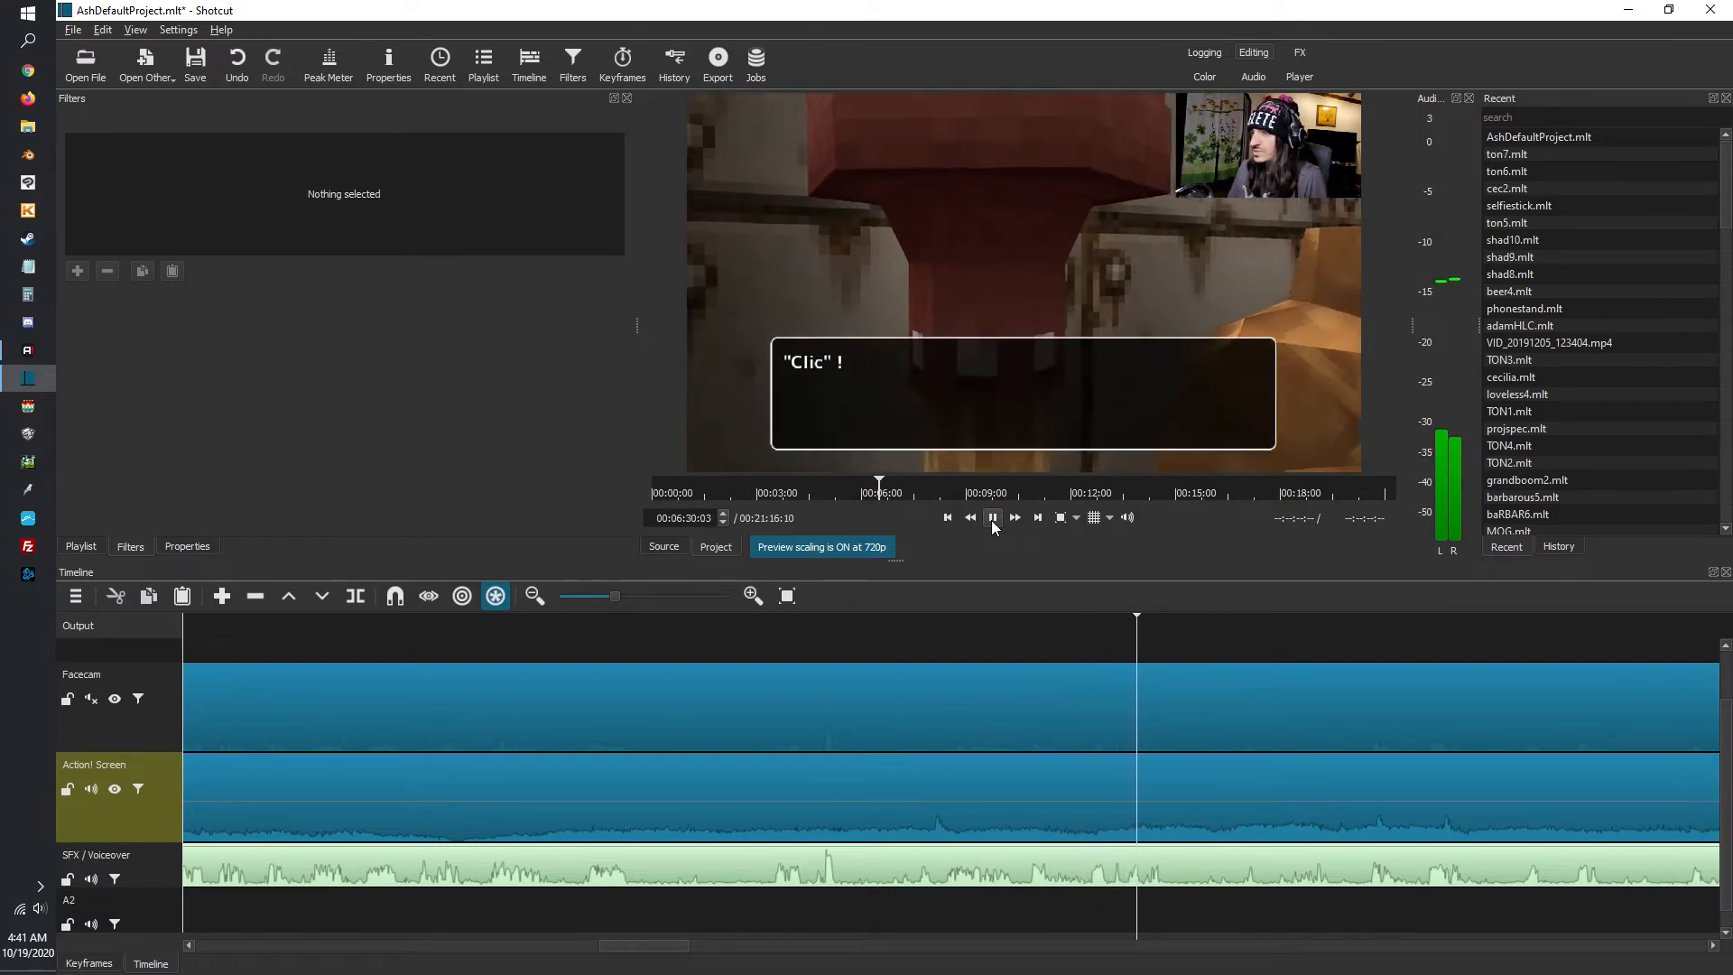
pyautogui.click(993, 520)
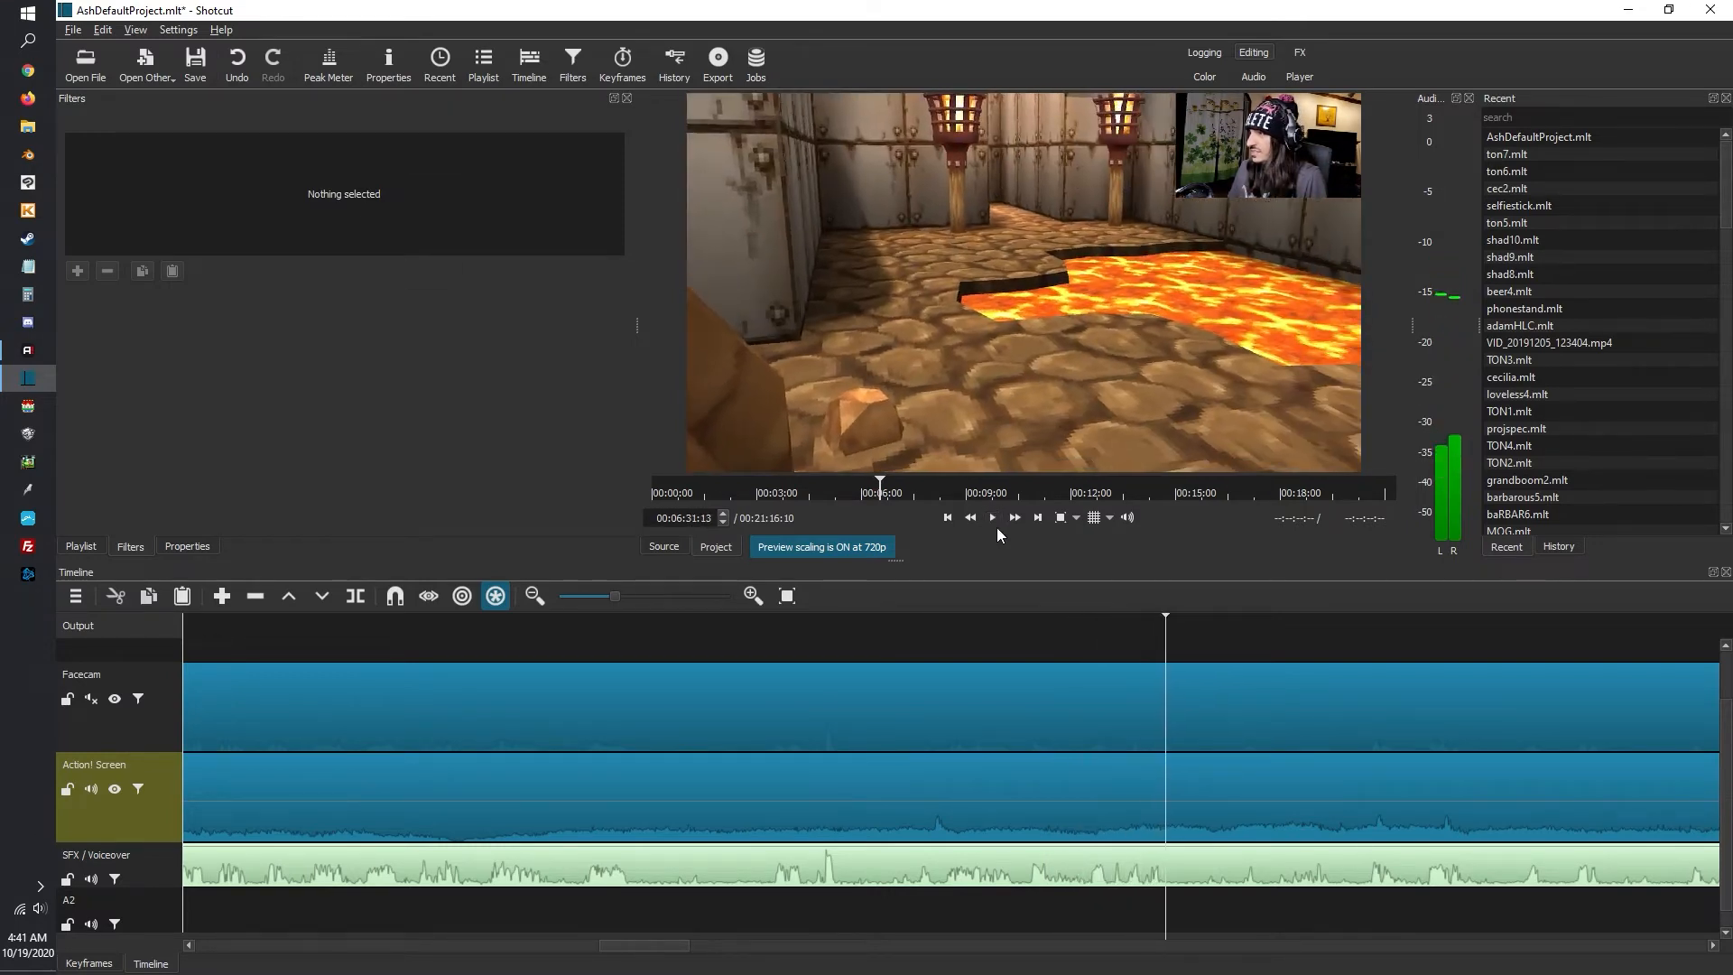
# Split the Action! Screen clip at 00:06:26:18 and remove the section back to the previous split, rippling across all tracks
pyautogui.click(1076, 619)
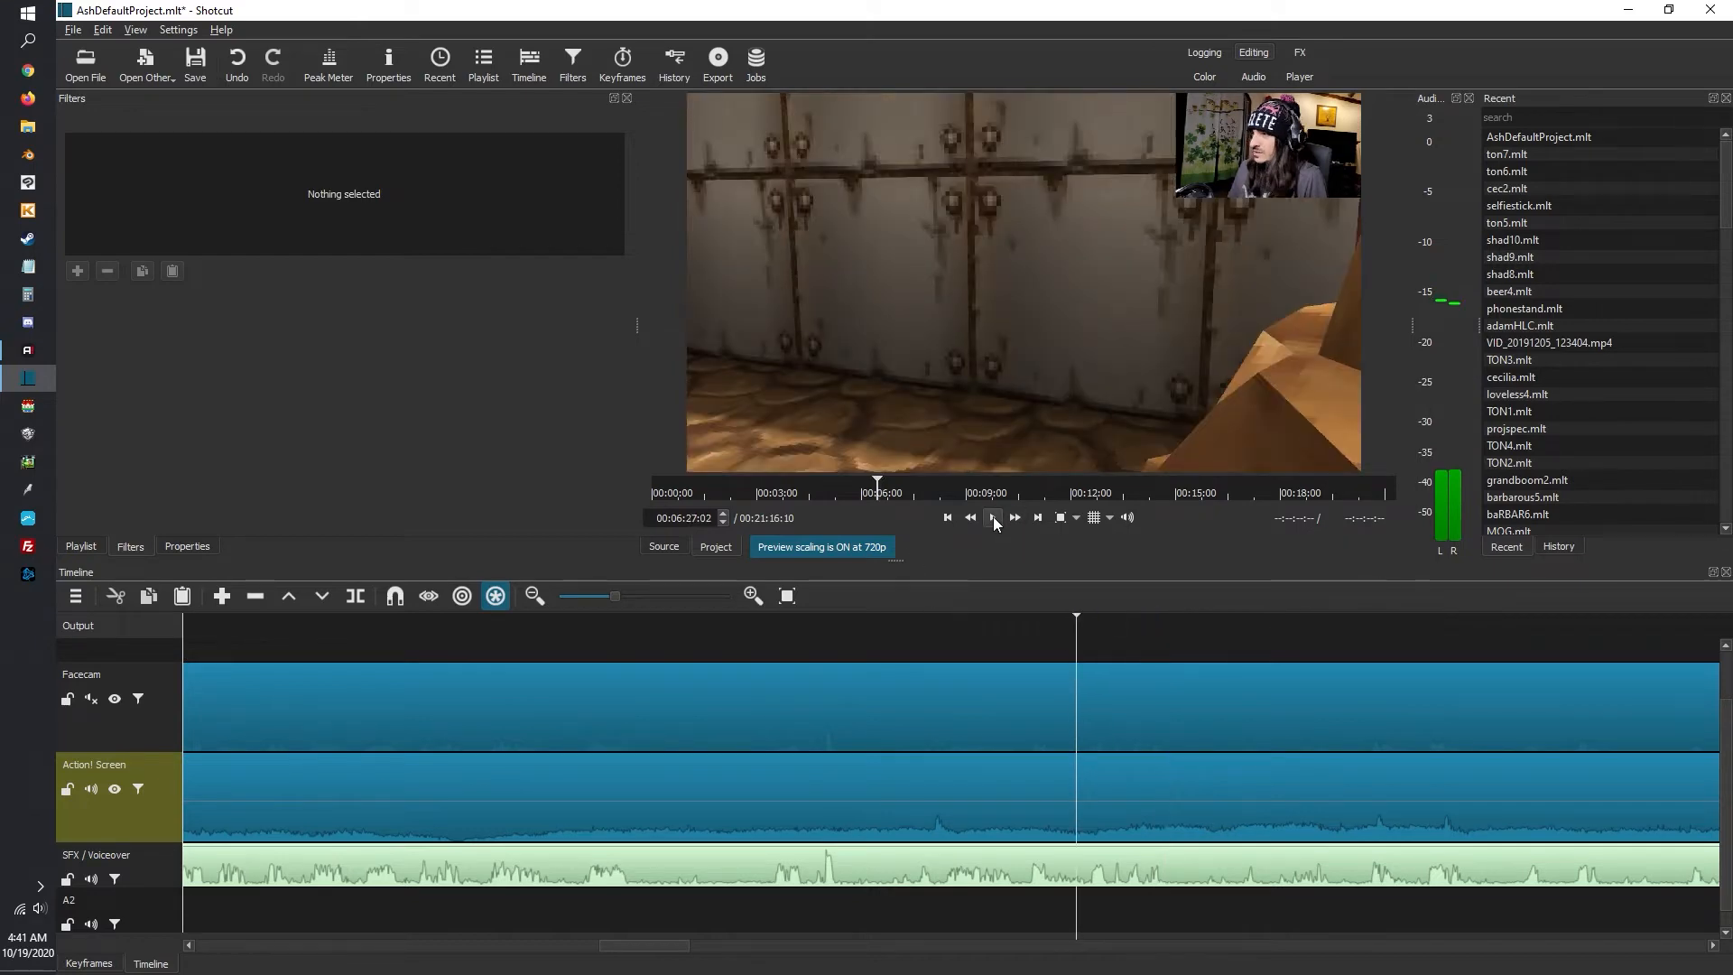
pyautogui.click(993, 517)
pyautogui.click(993, 517)
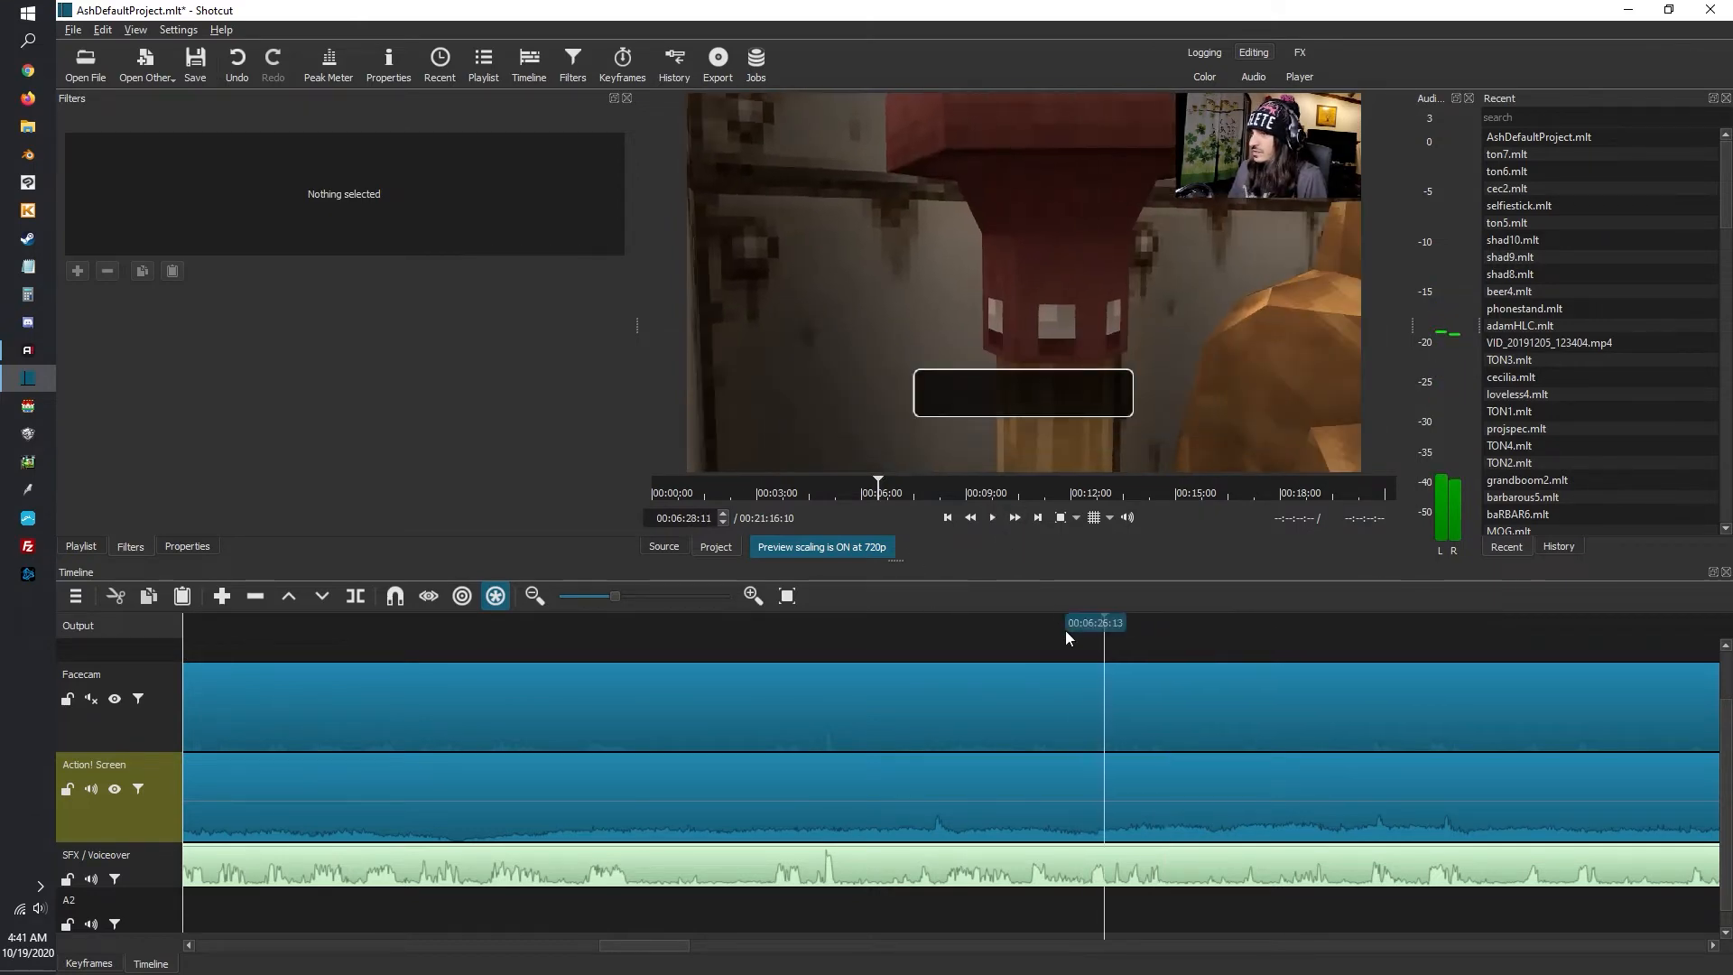
pyautogui.click(1068, 621)
pyautogui.press('s')
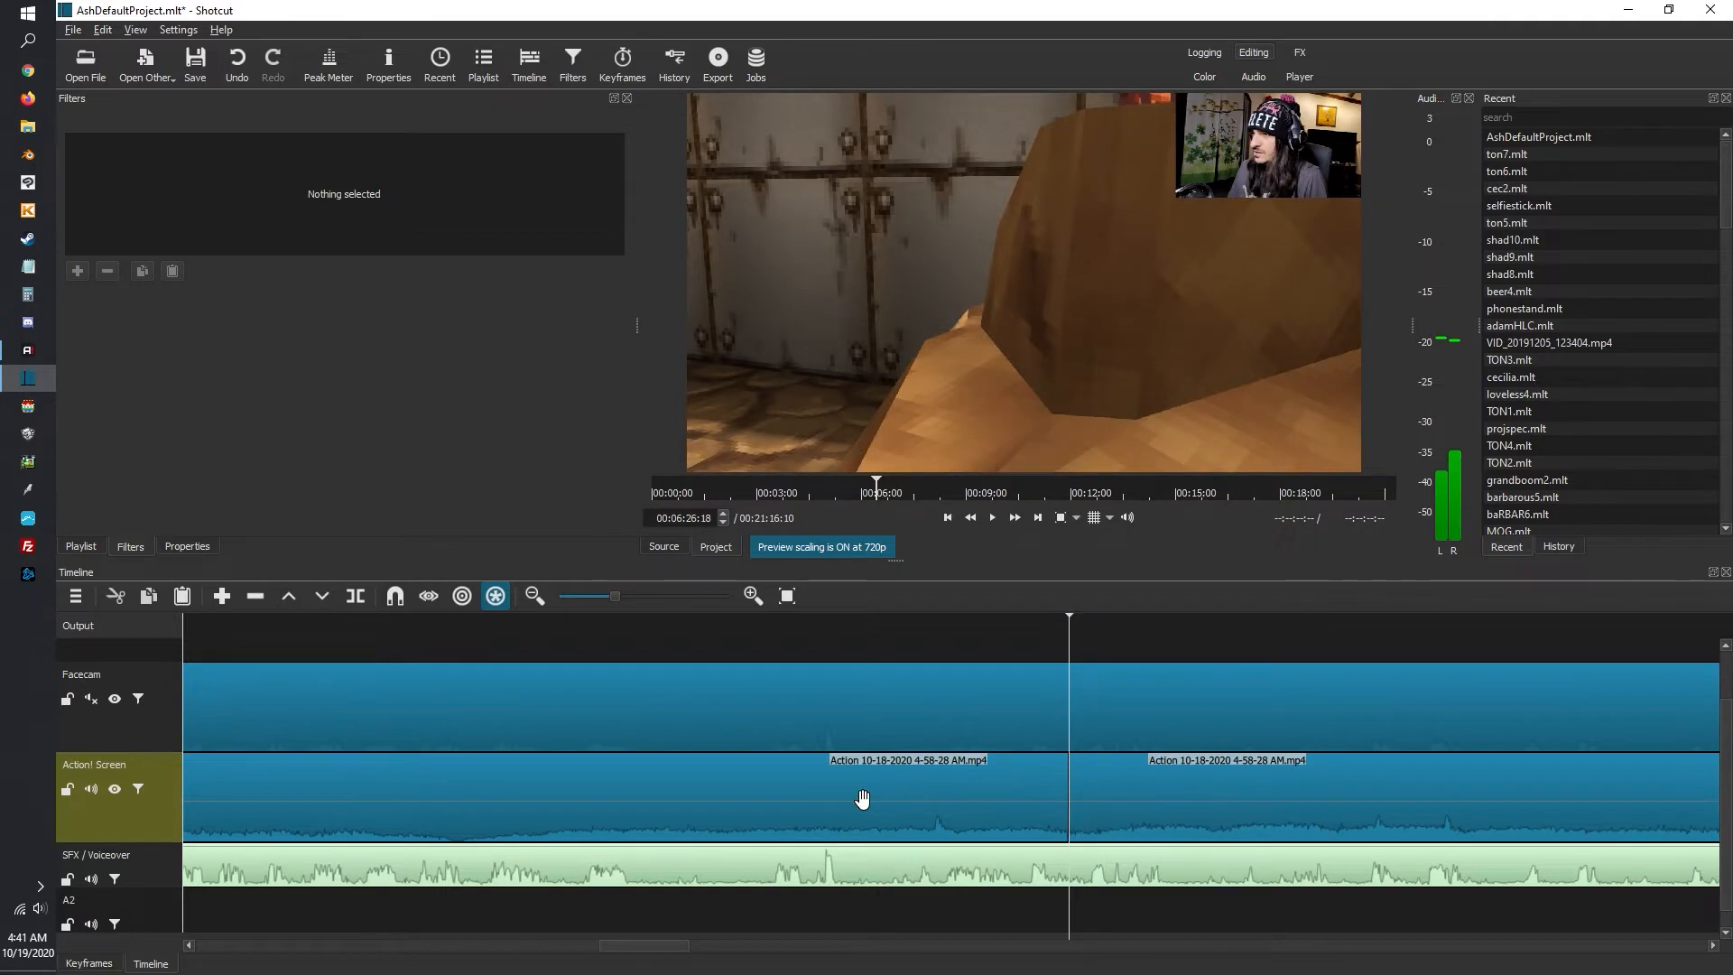
pyautogui.rightClick(863, 800)
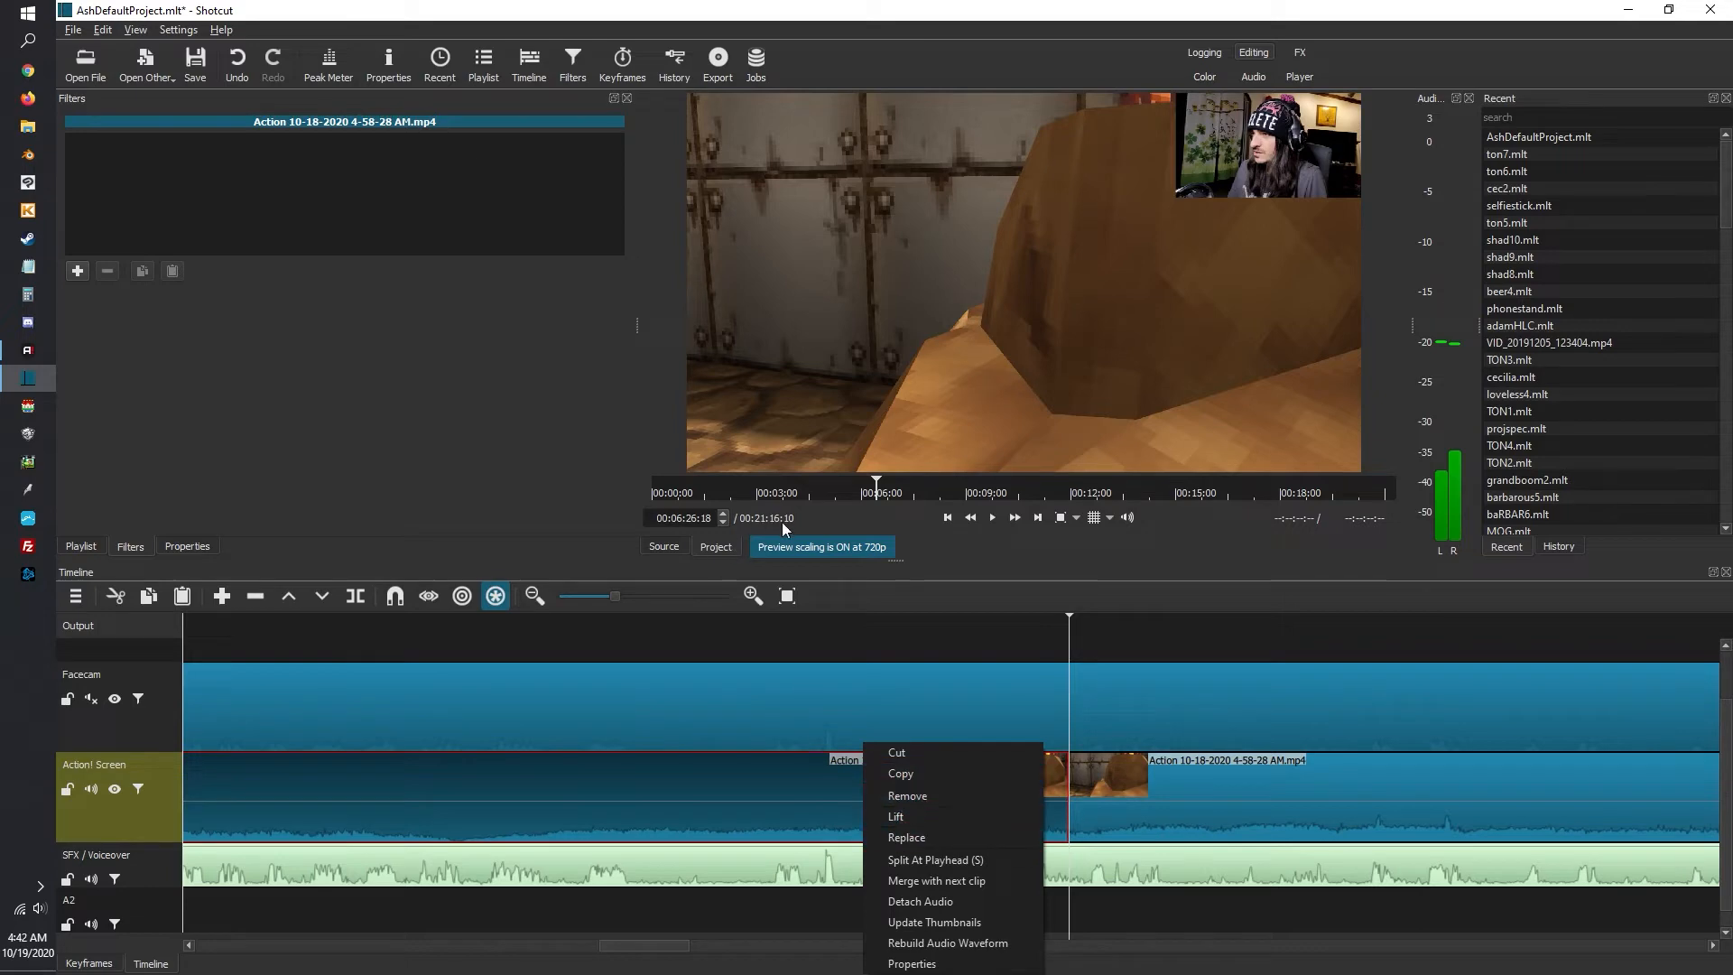
pyautogui.click(921, 796)
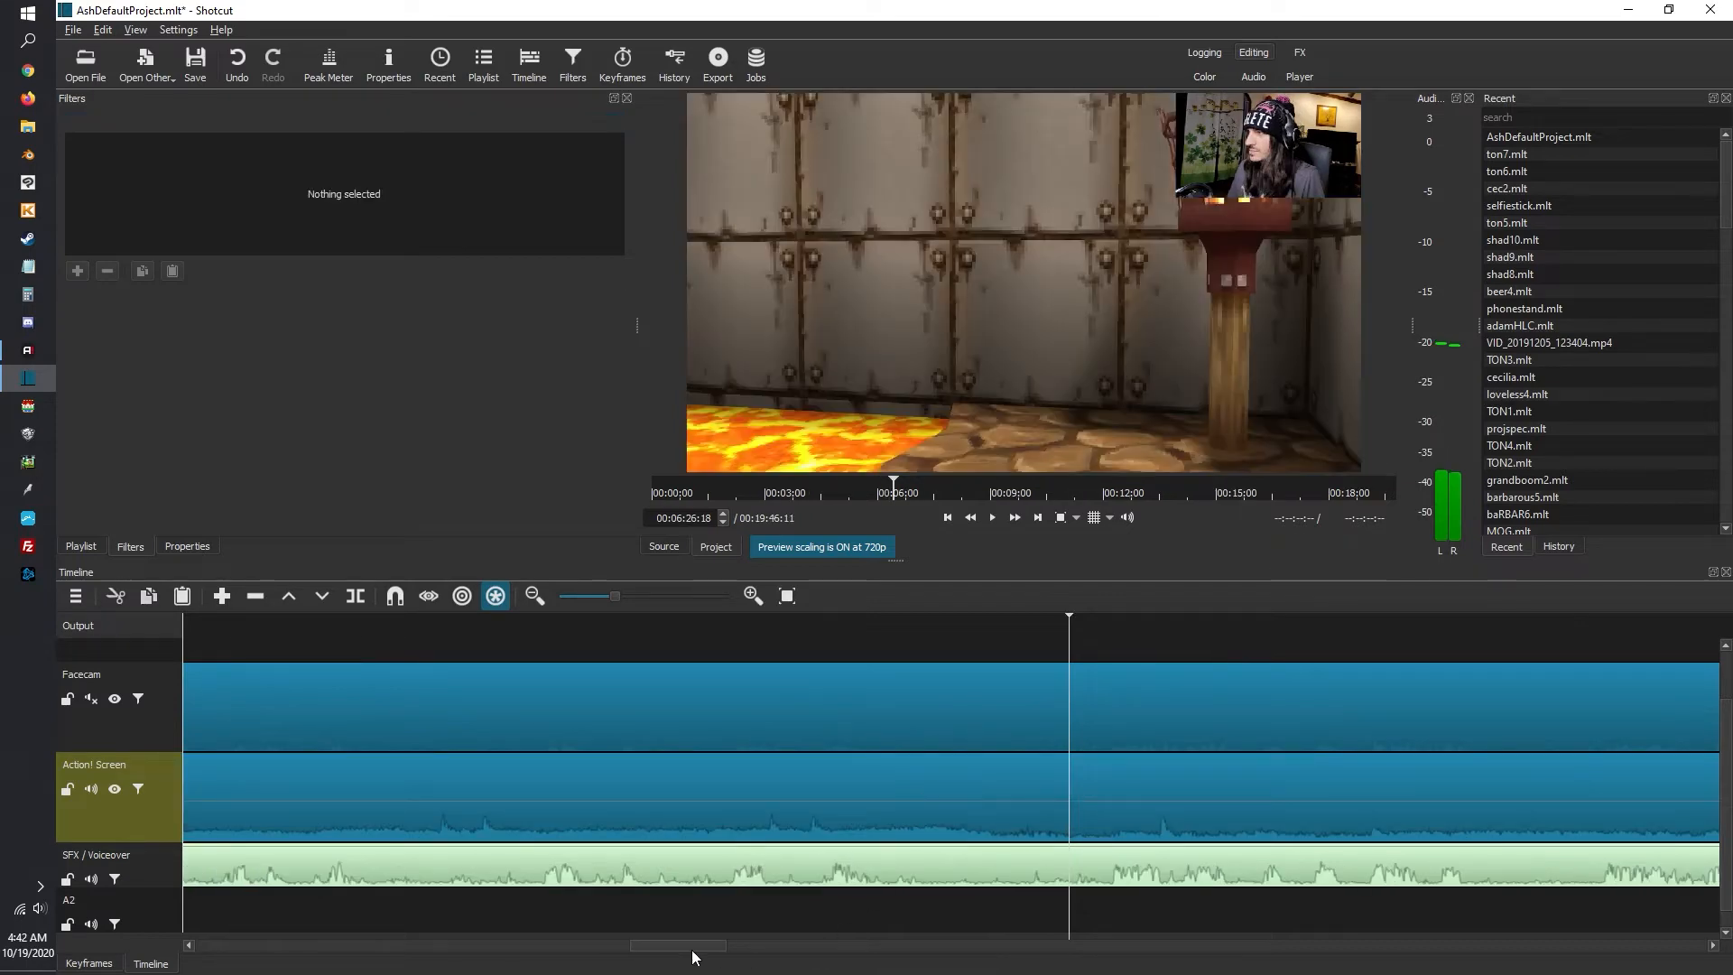
# Play the timeline across the new join and split the Action! Screen clip again at about 5:01
pyautogui.moveTo(657, 950); pyautogui.dragTo(572, 945)
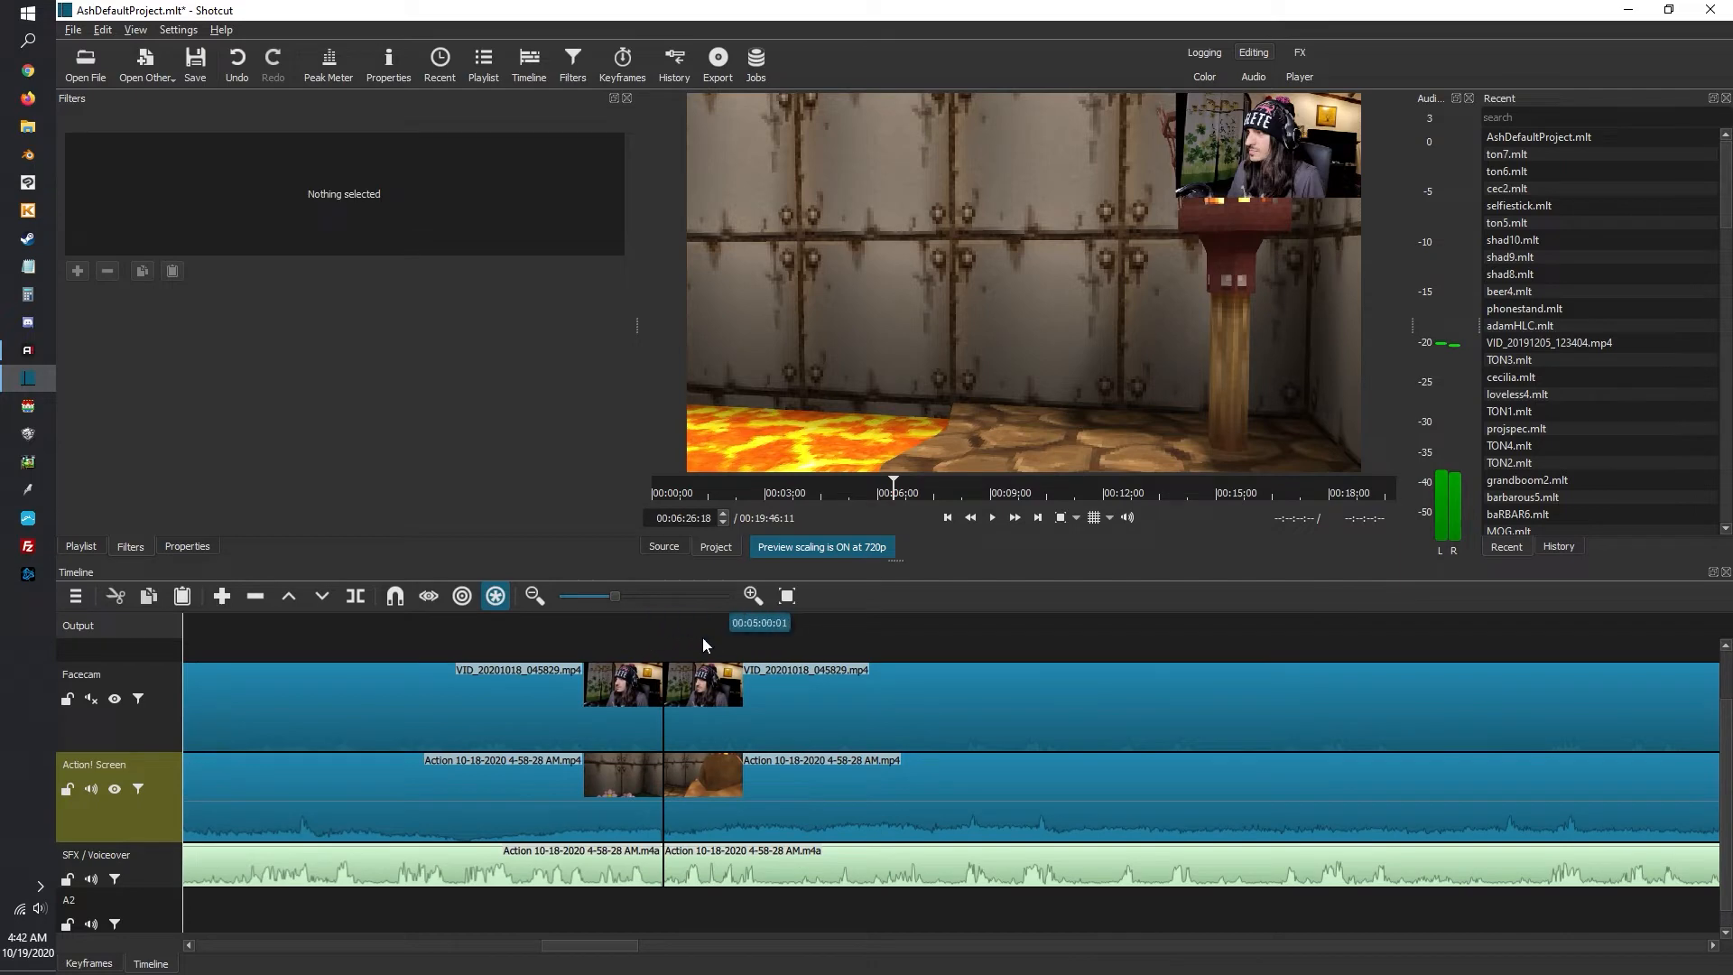
pyautogui.click(993, 518)
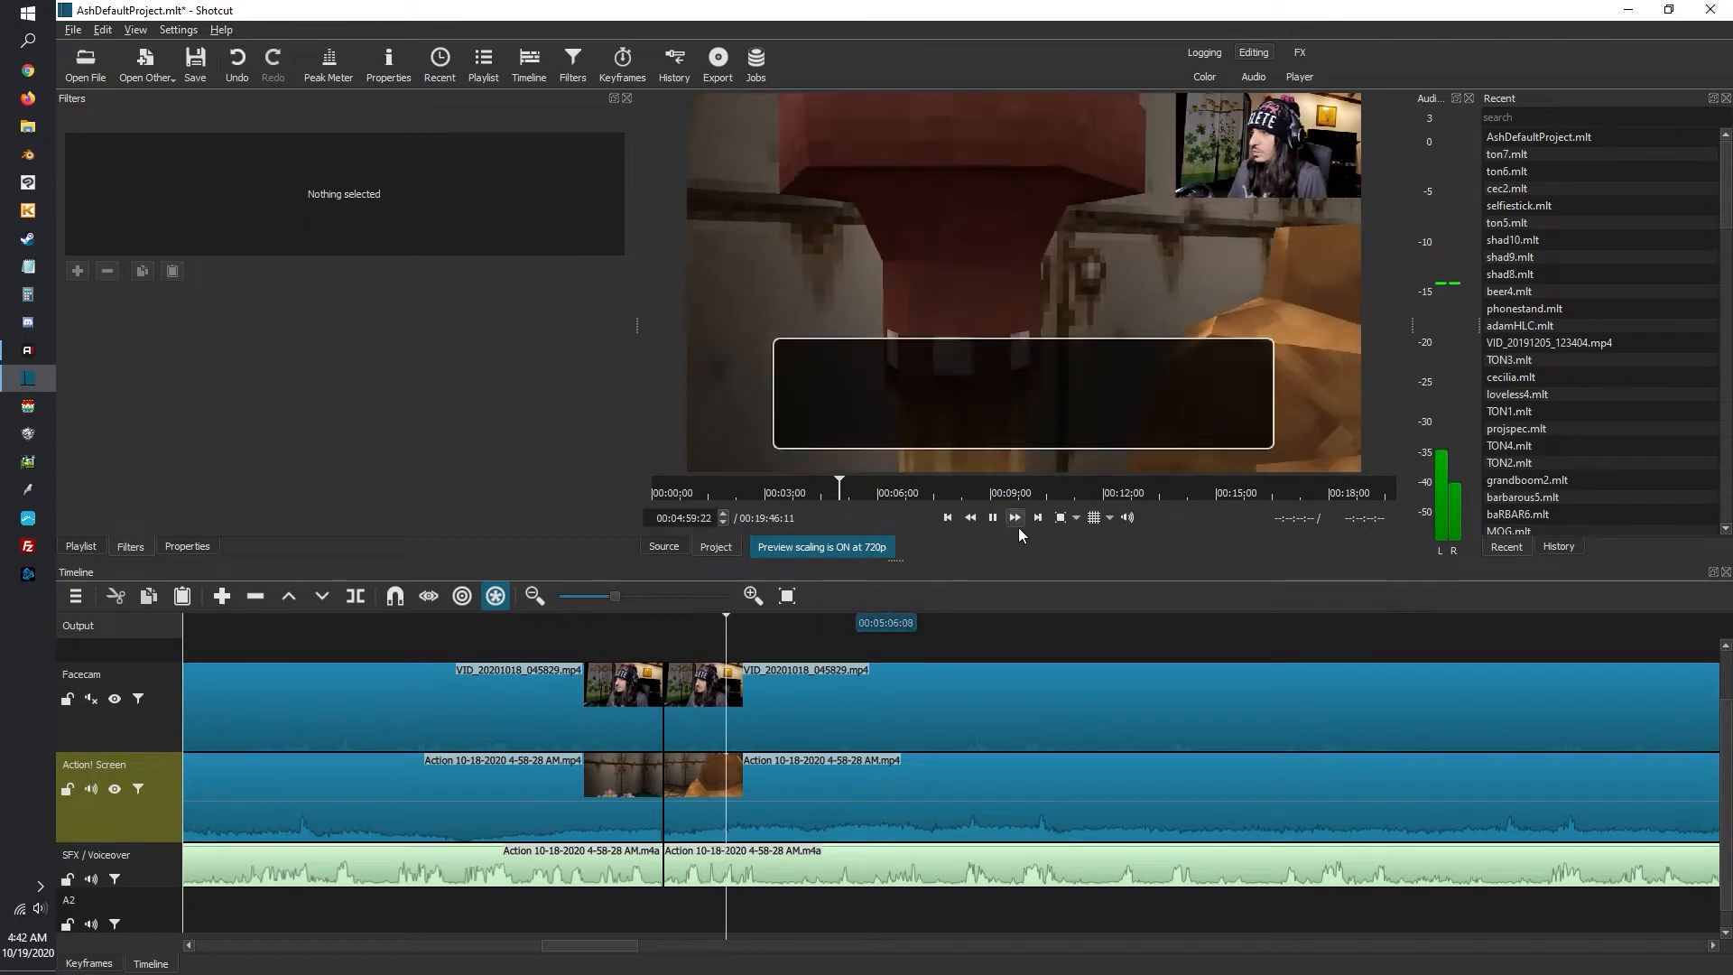
pyautogui.press('s')
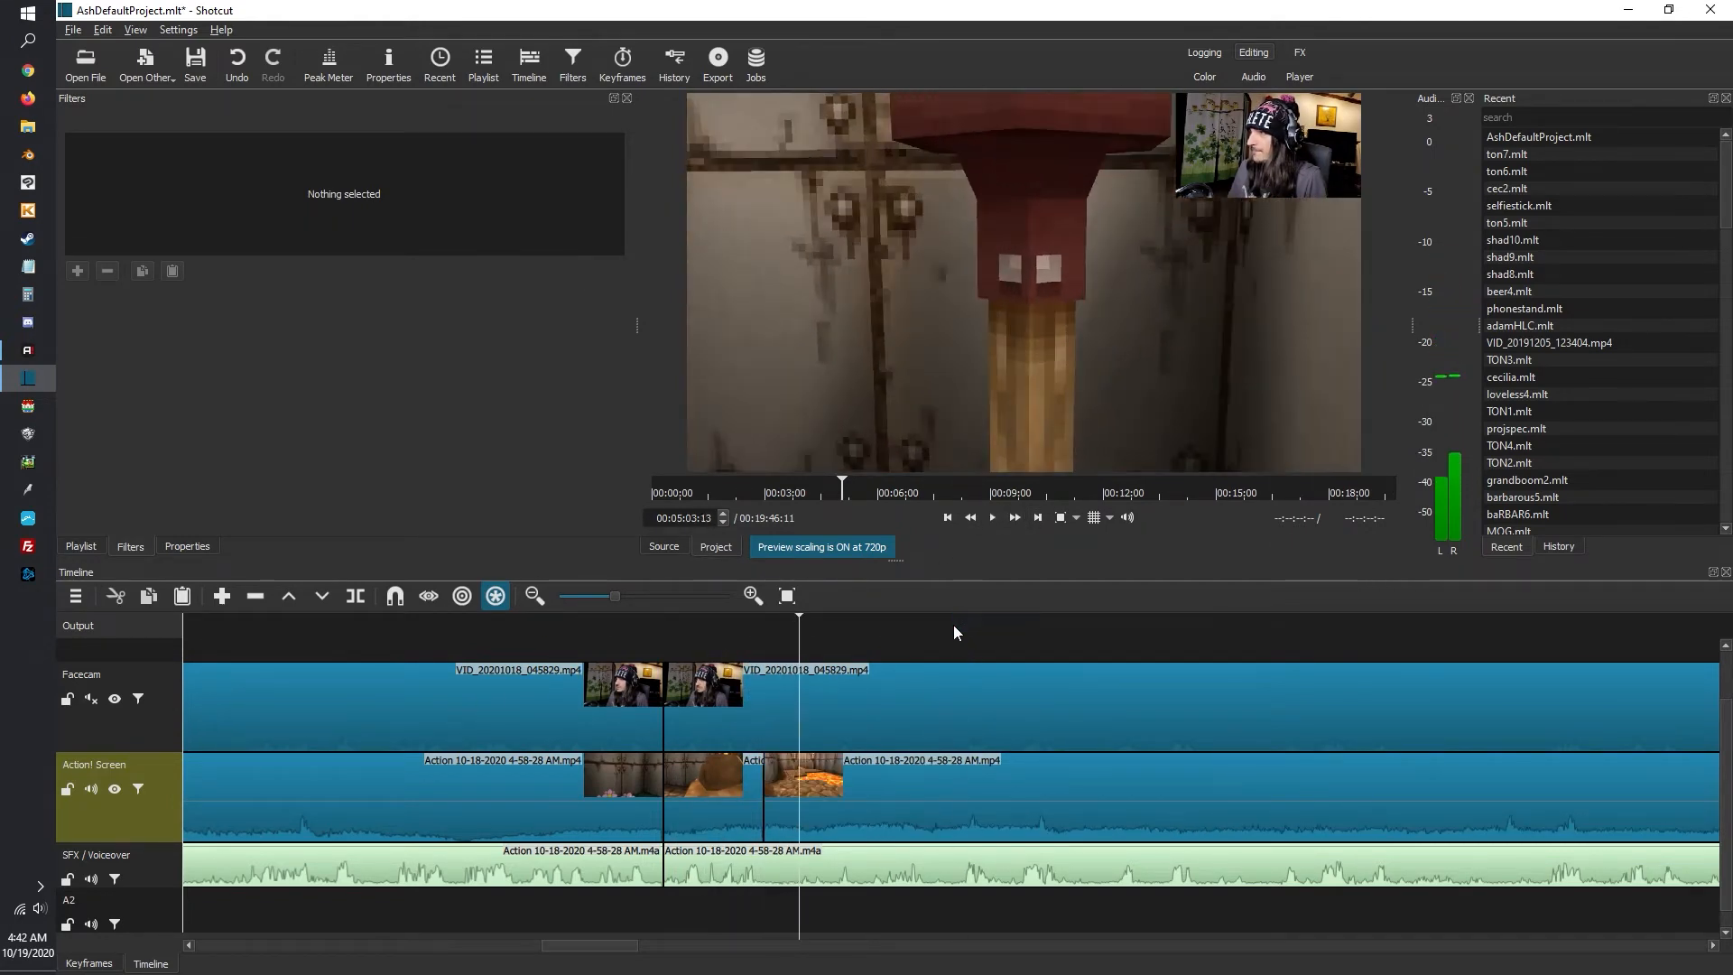
# Split the Action! Screen clip at 00:05:40:21 and remove the section back to the split at about 5:01, rippling across all tracks
pyautogui.click(953, 624)
pyautogui.click(957, 623)
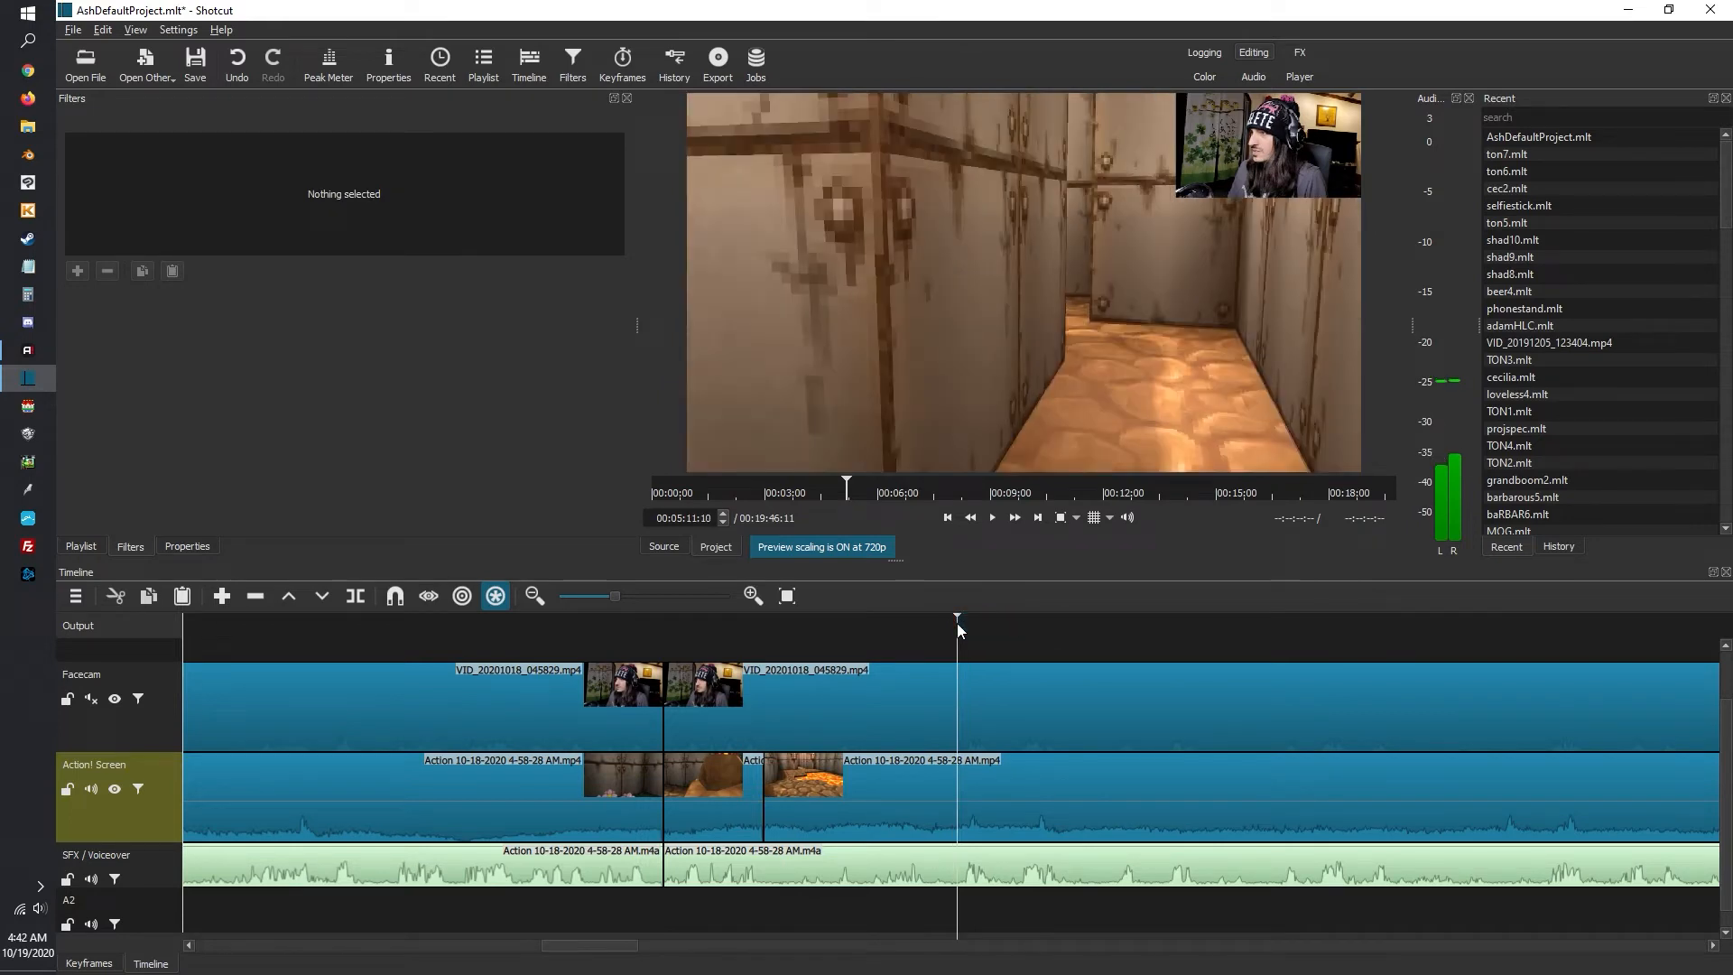
pyautogui.click(1549, 623)
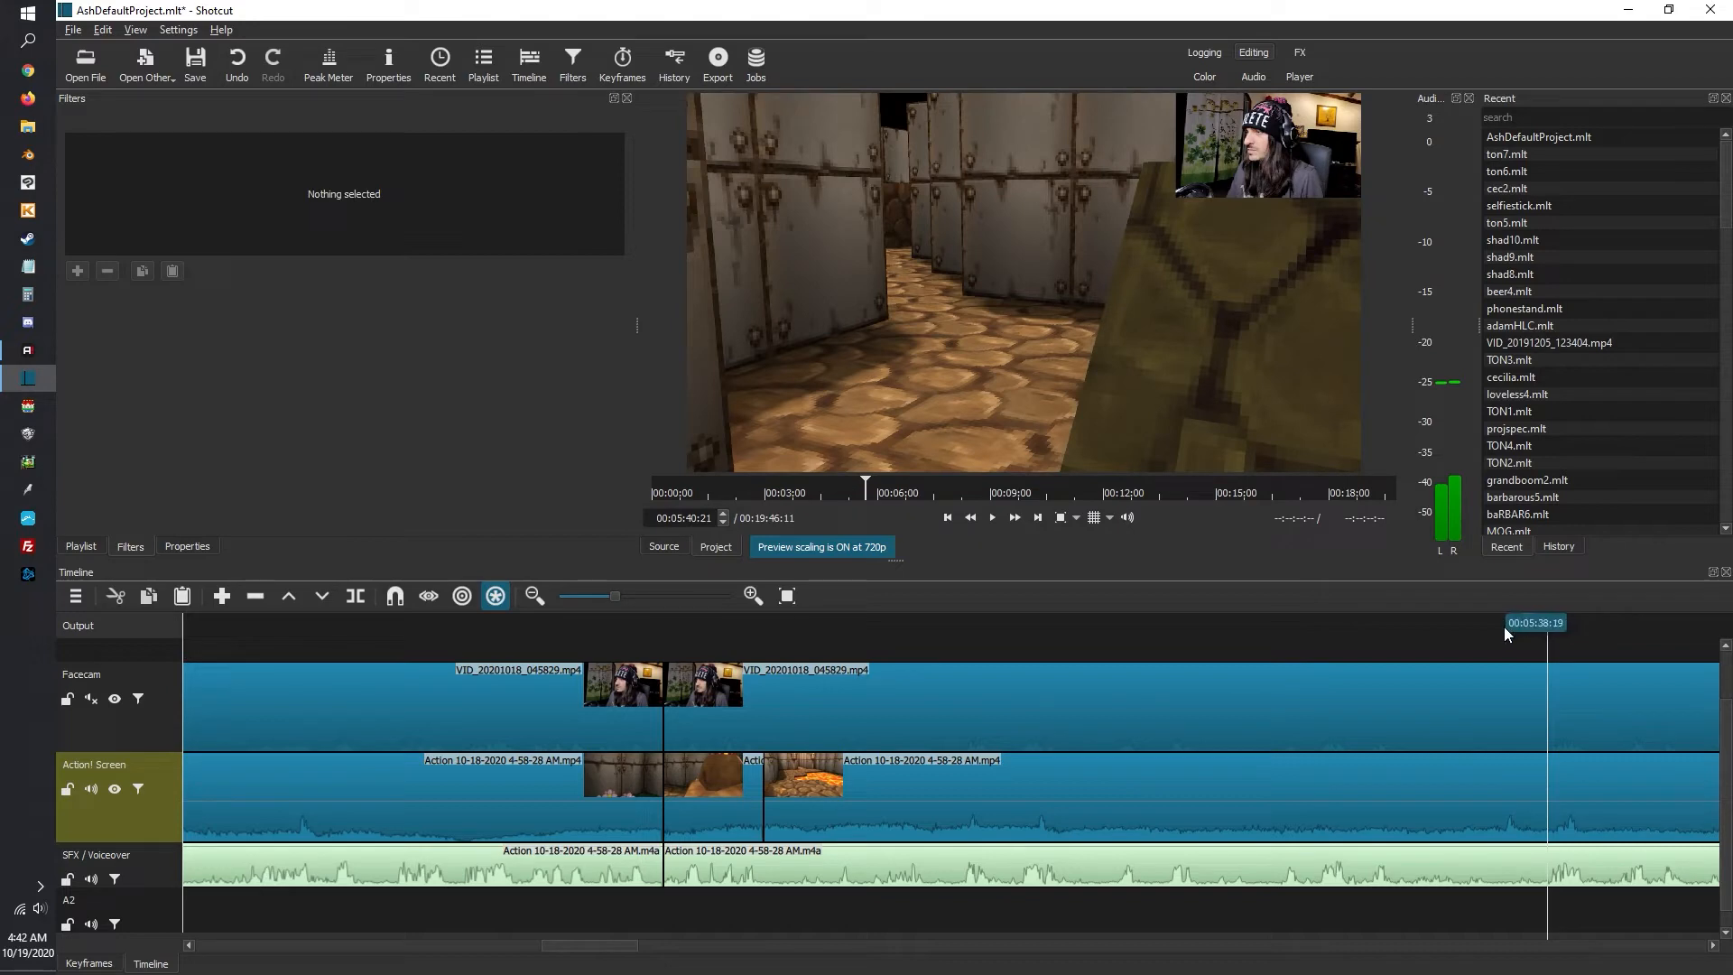
pyautogui.press('s')
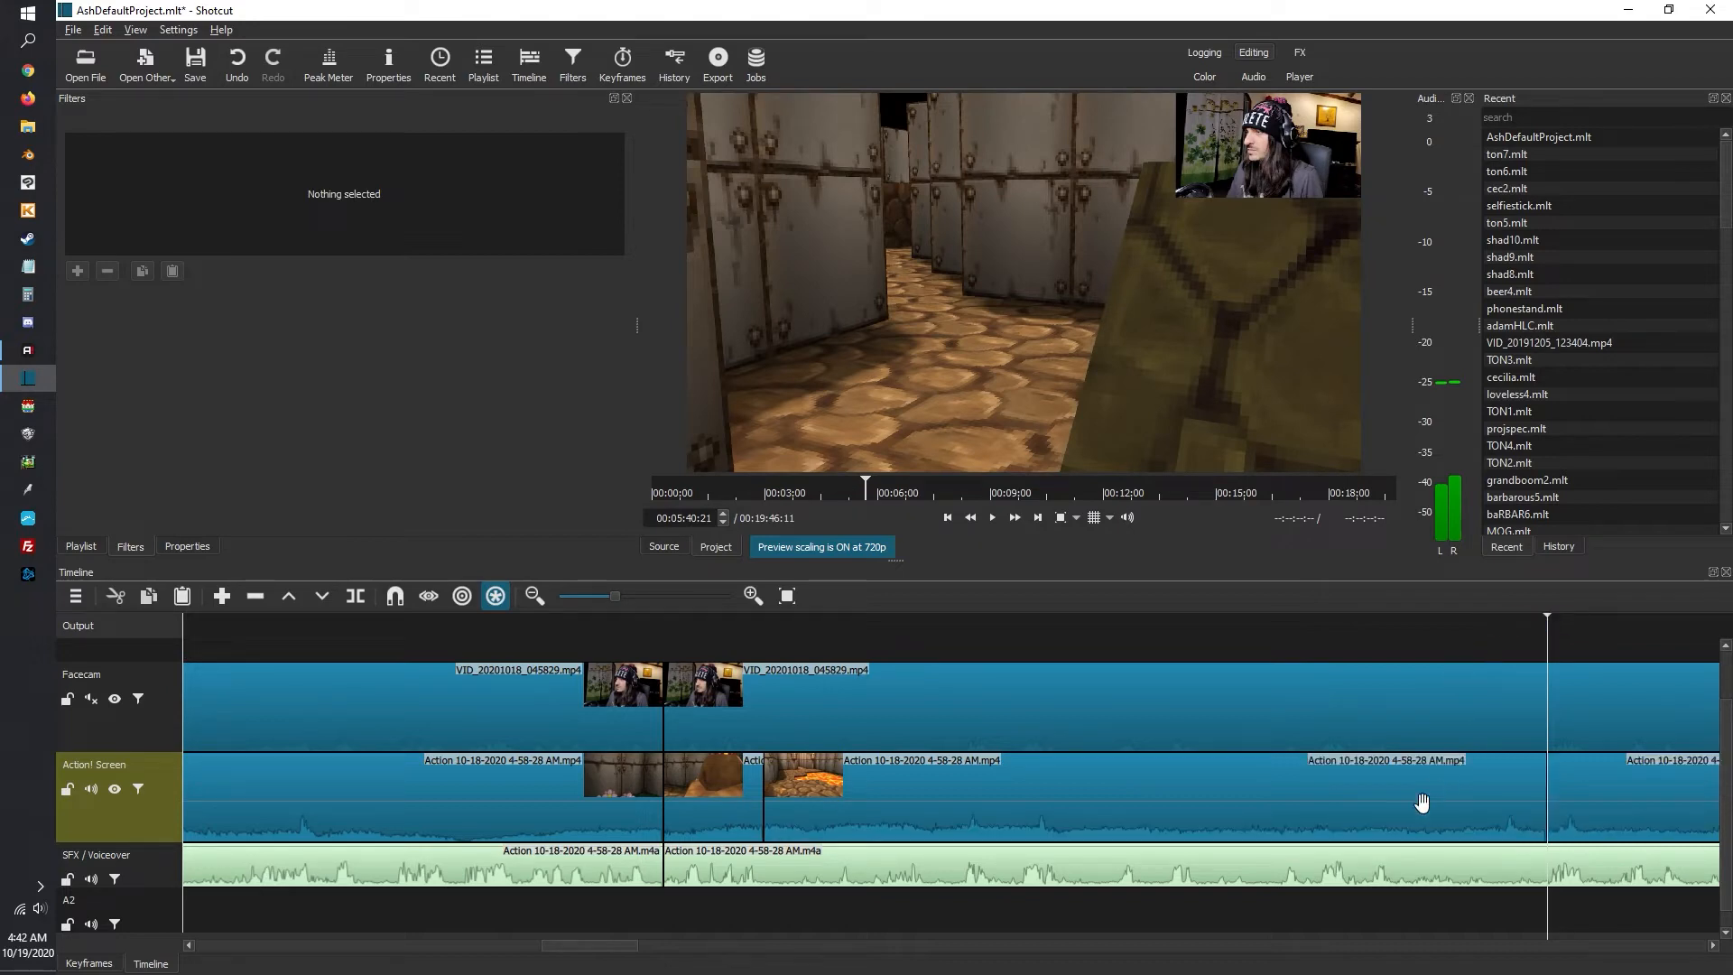
pyautogui.rightClick(1418, 813)
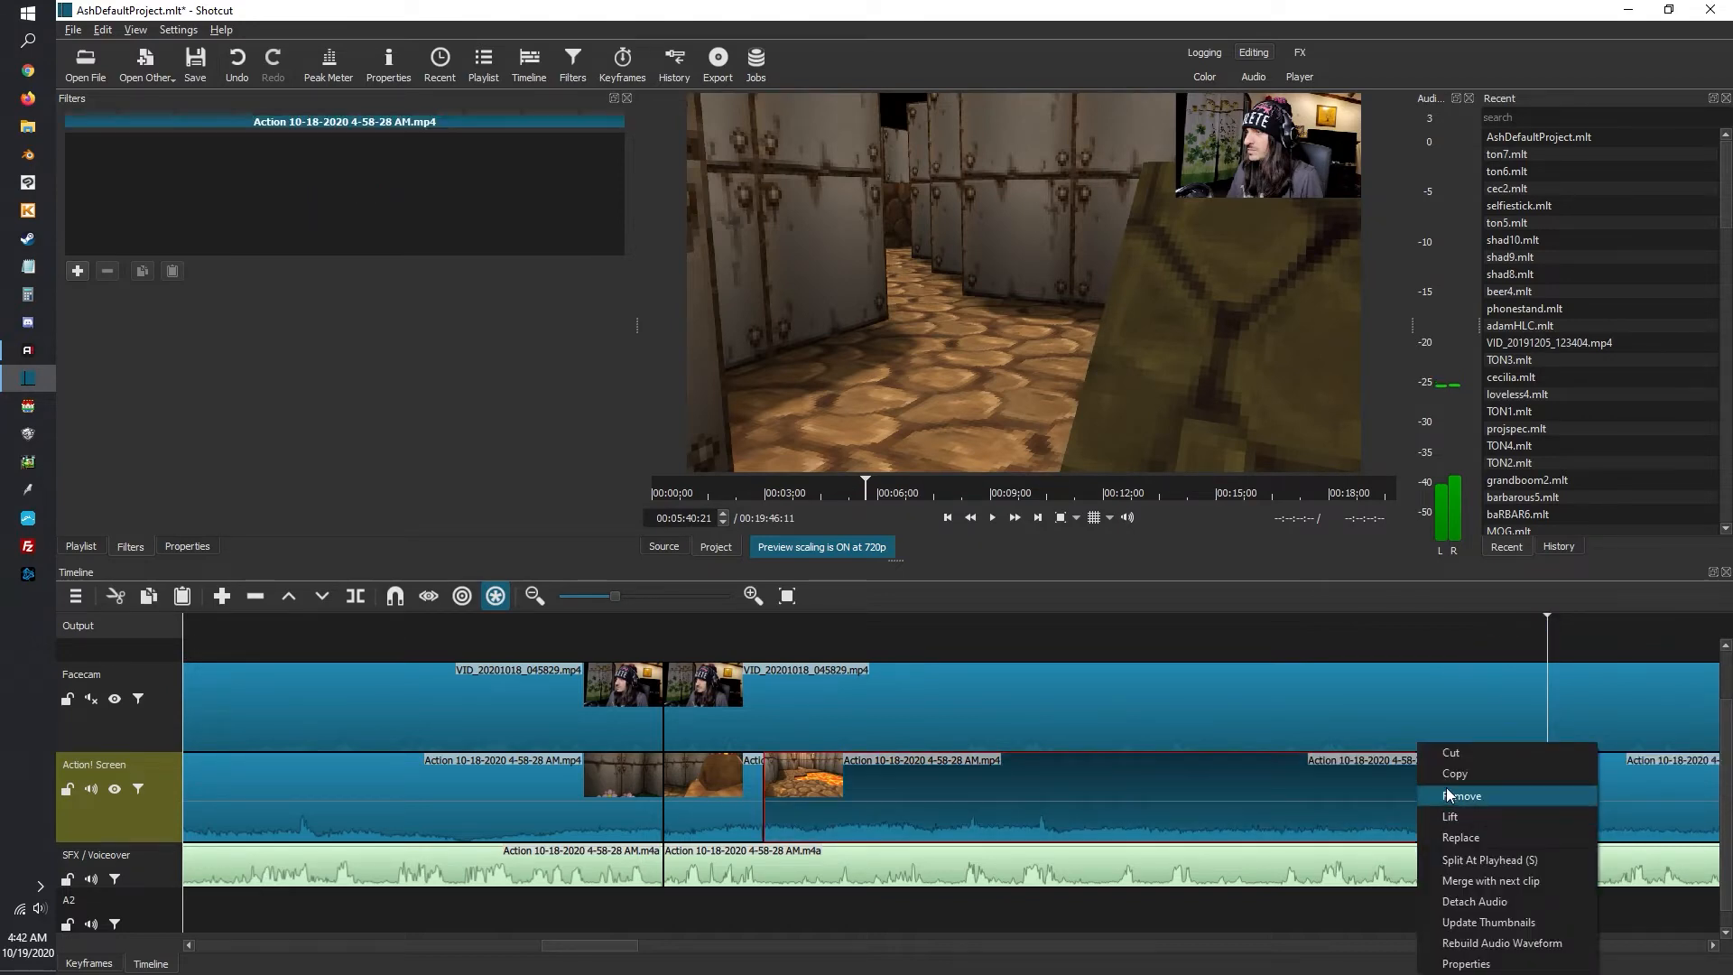
pyautogui.click(1450, 793)
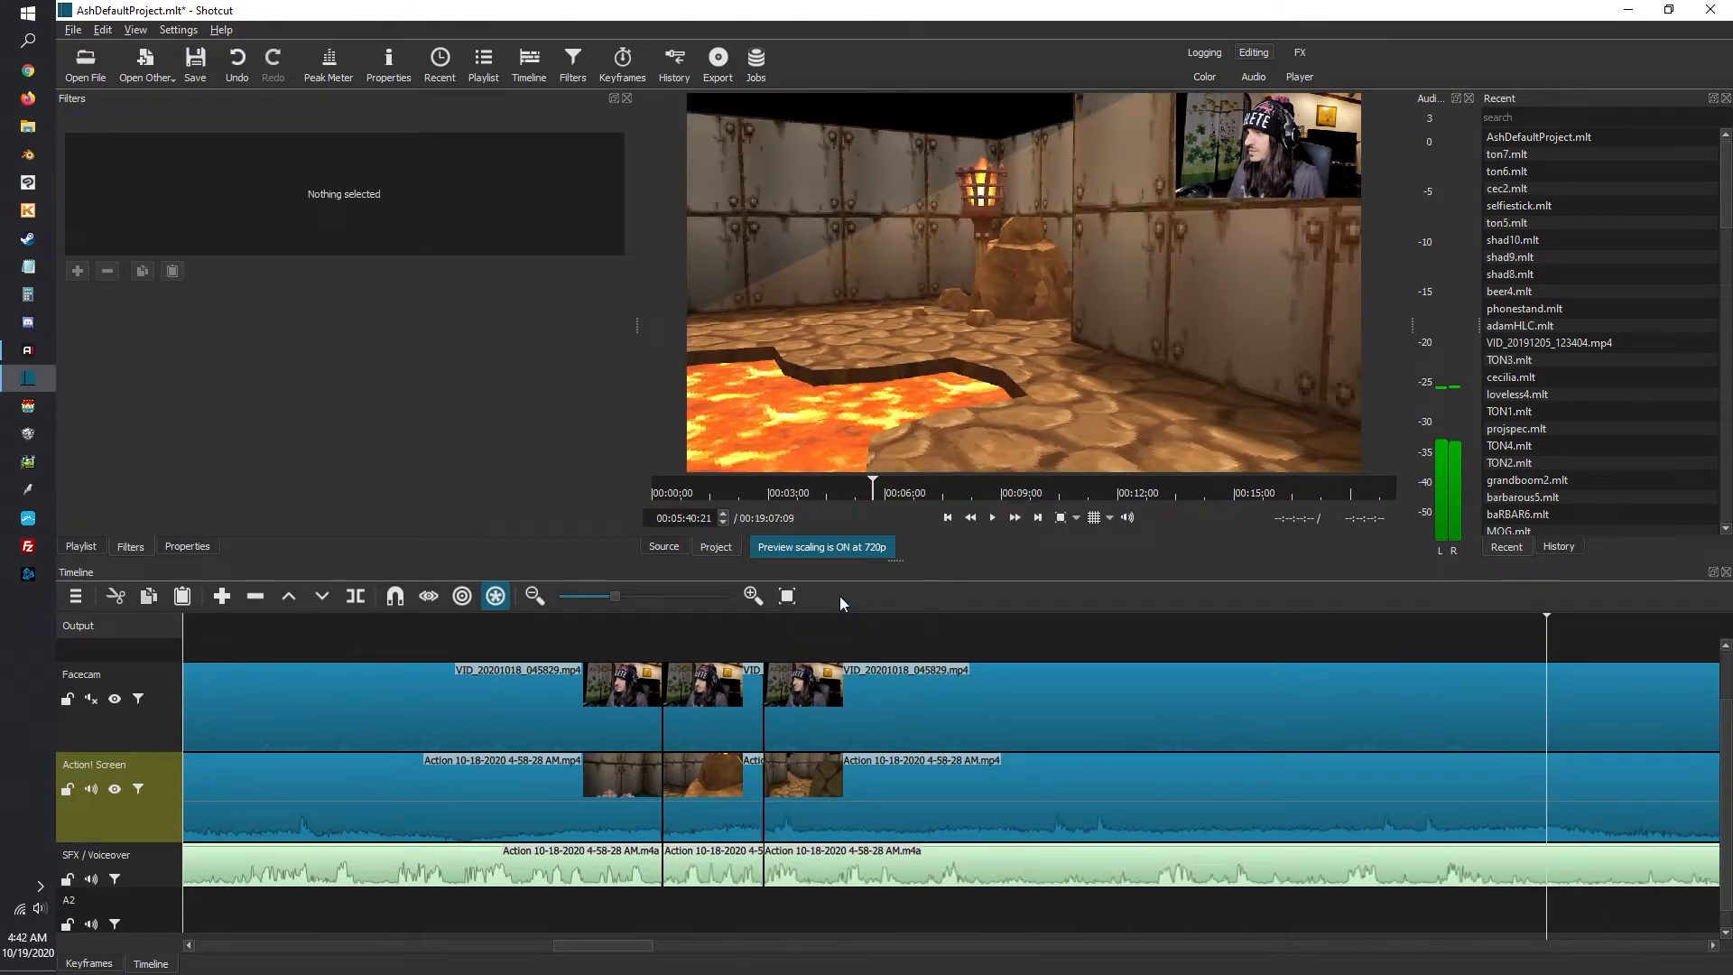
# Play the timeline after the new join and split the Action! Screen clip at about 5:12, where the next unwanted section begins
pyautogui.click(847, 618)
pyautogui.press('space')
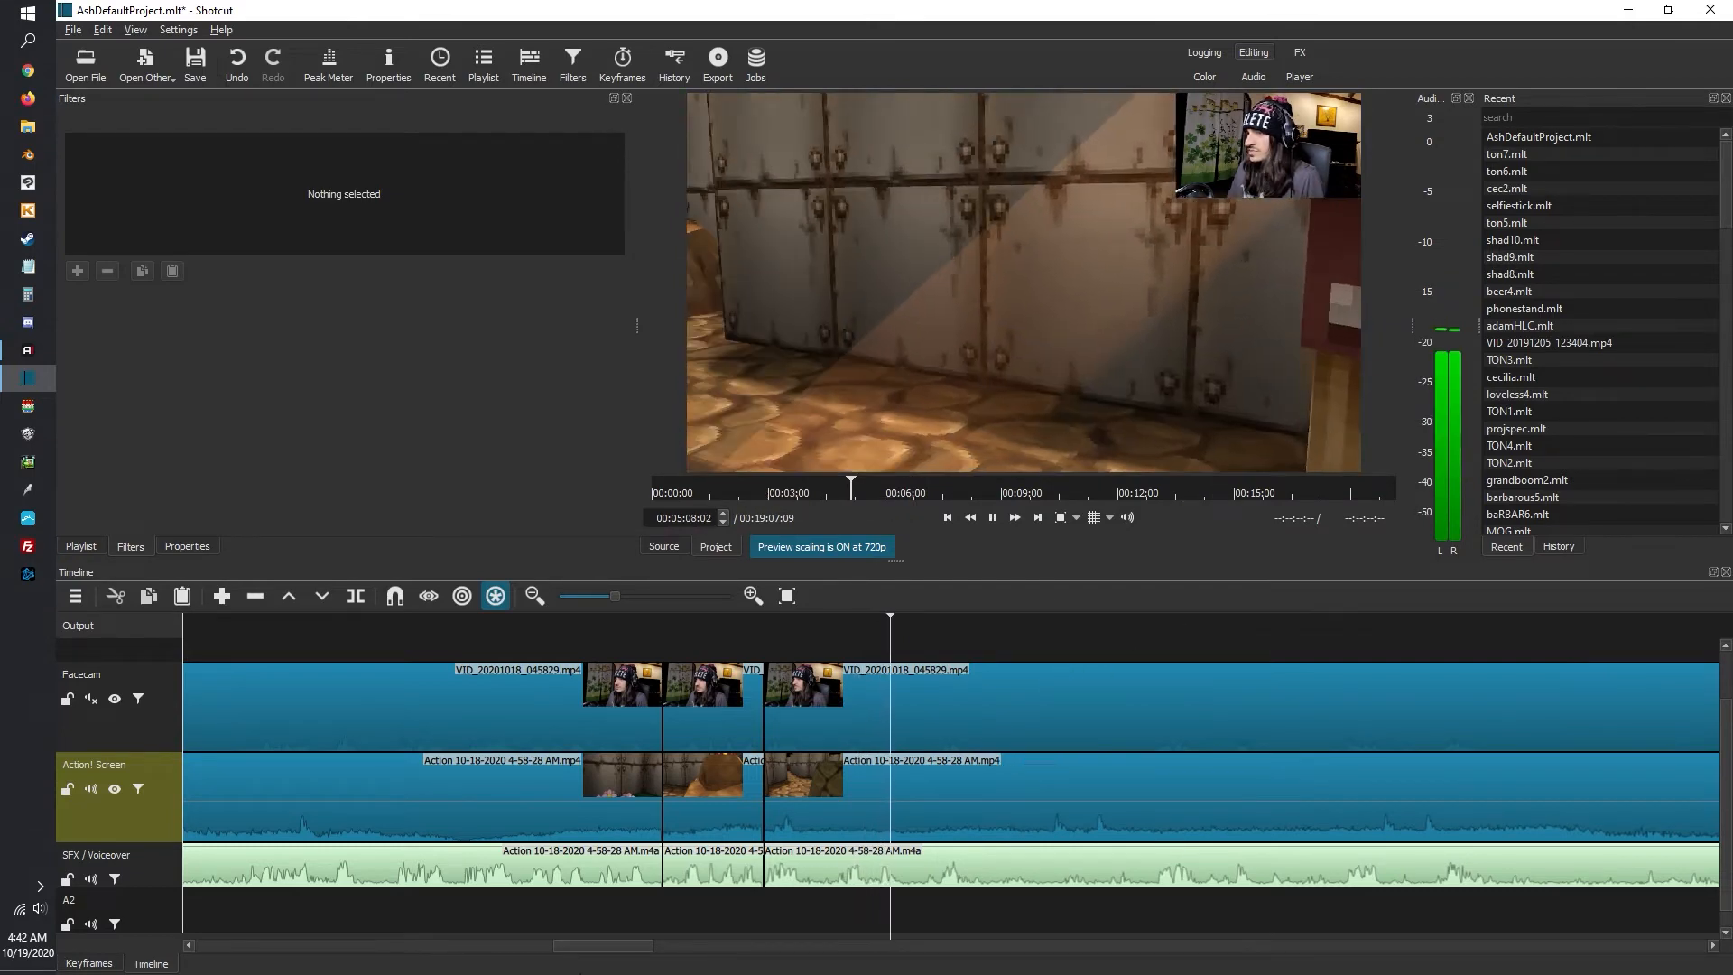
pyautogui.moveTo(600, 948); pyautogui.dragTo(622, 948)
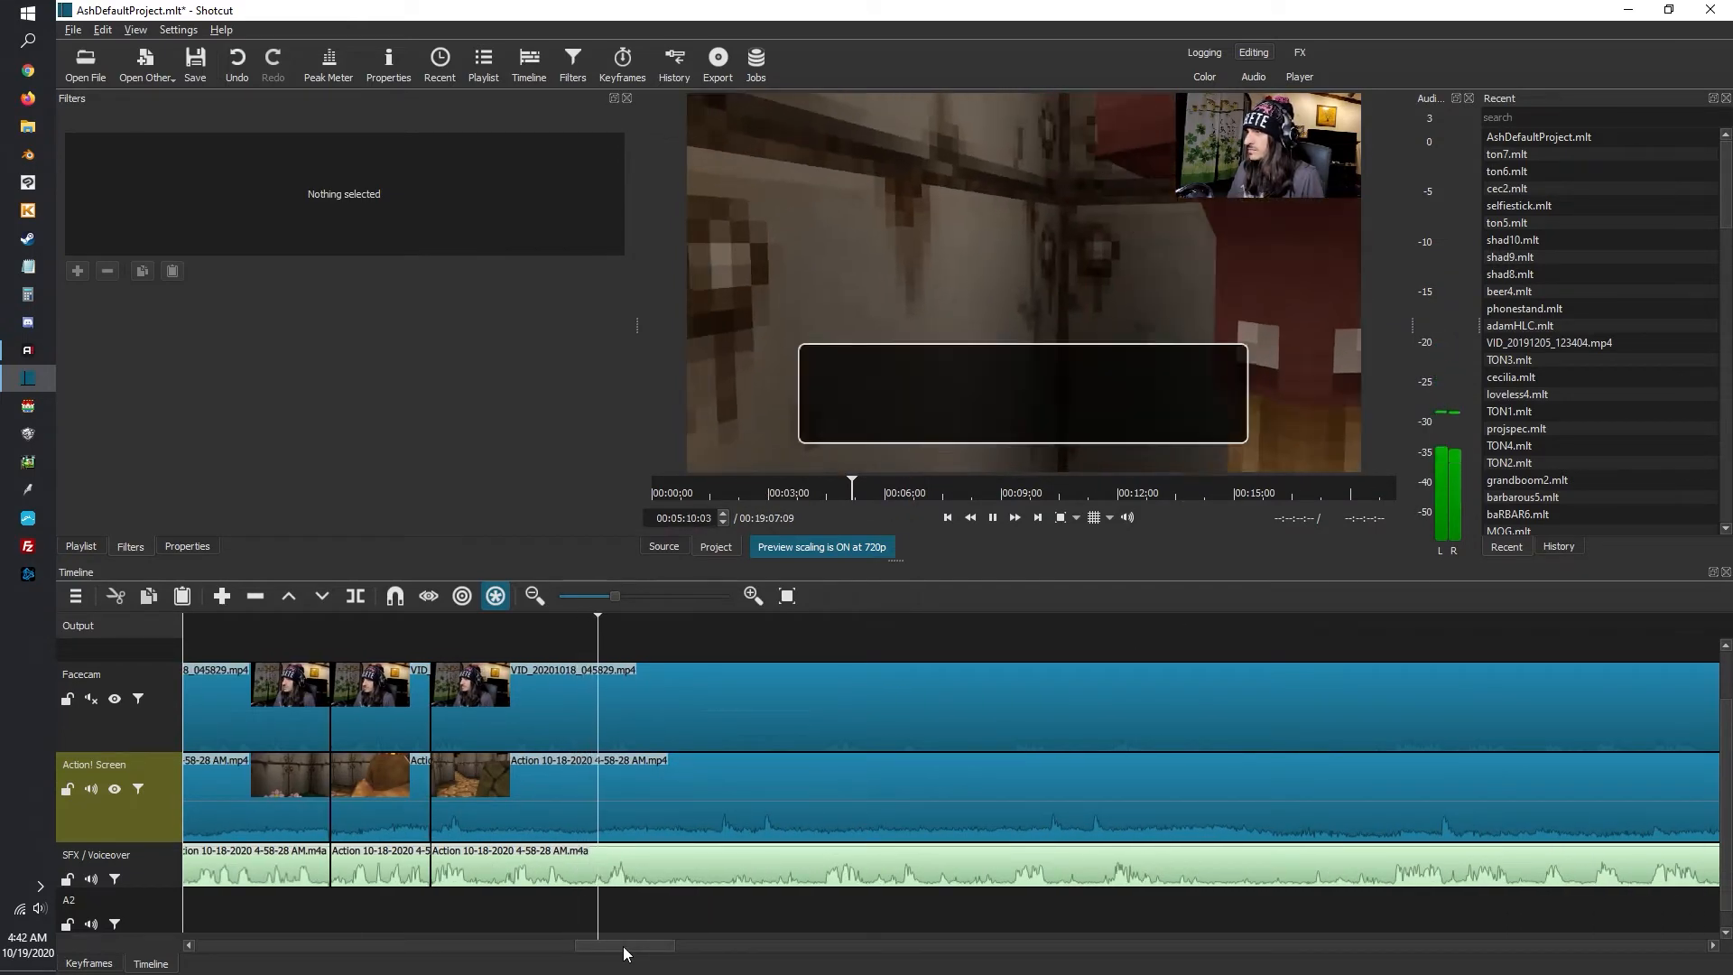
pyautogui.press('s')
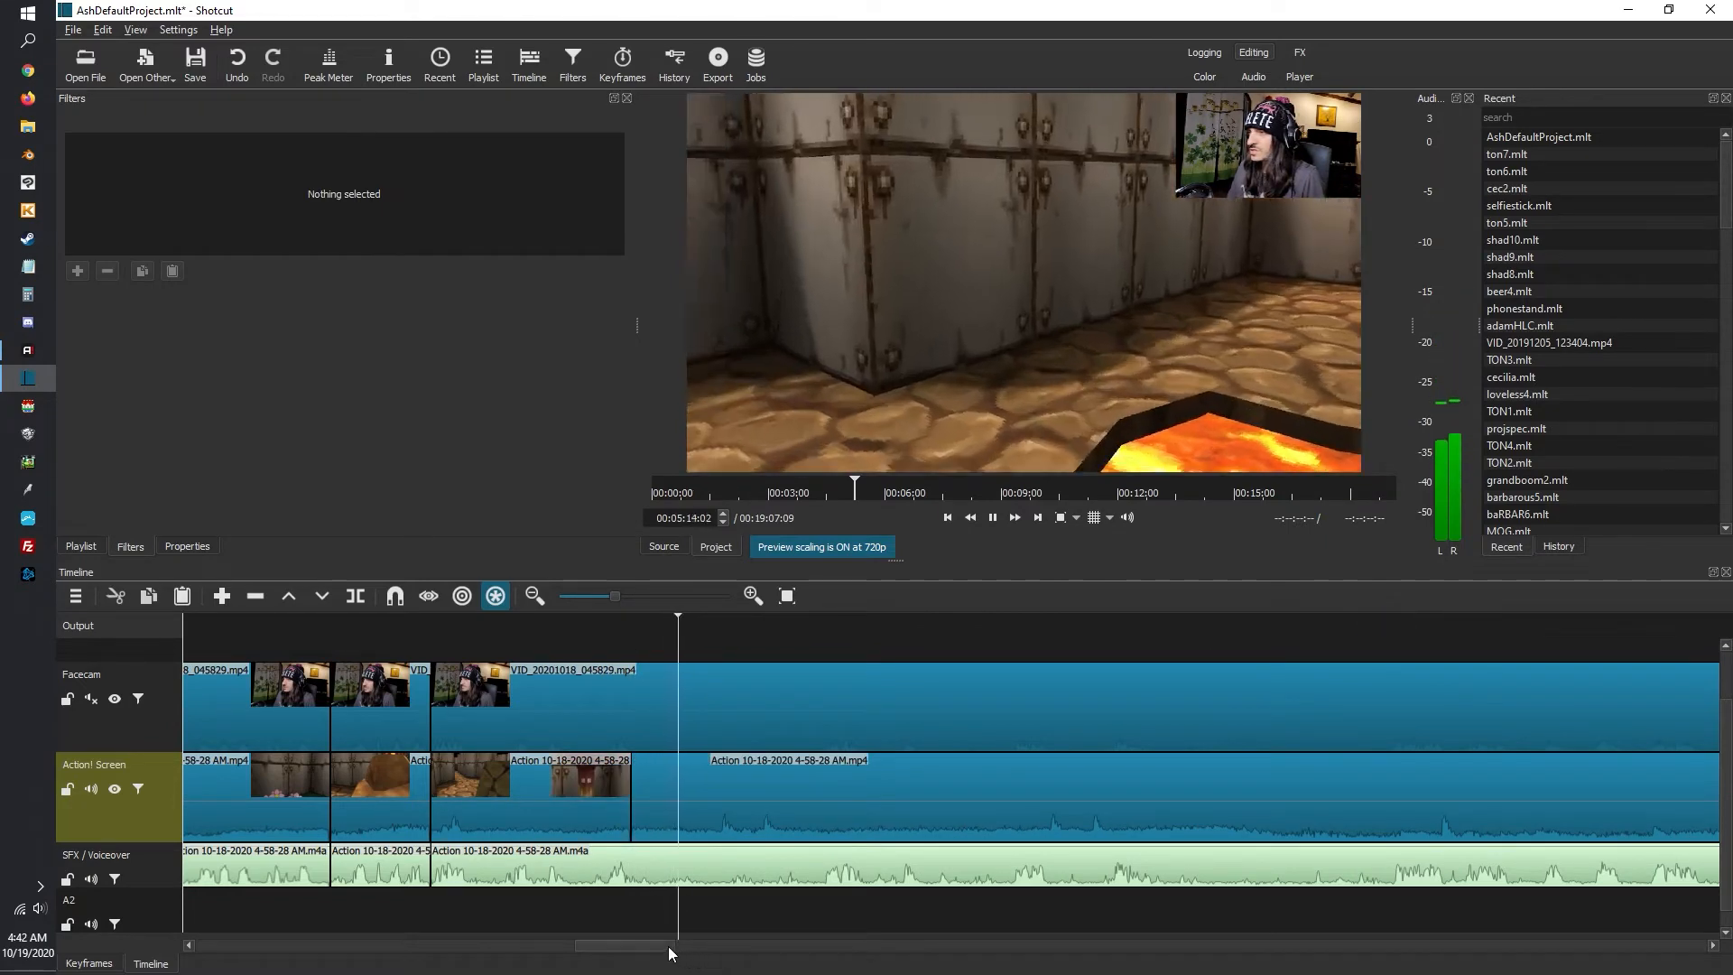
# Find the end of the unwanted section, split the Action! Screen clip at 00:06:51:02 and remove the part before it, rippling across all tracks
pyautogui.moveTo(670, 946); pyautogui.dragTo(701, 947)
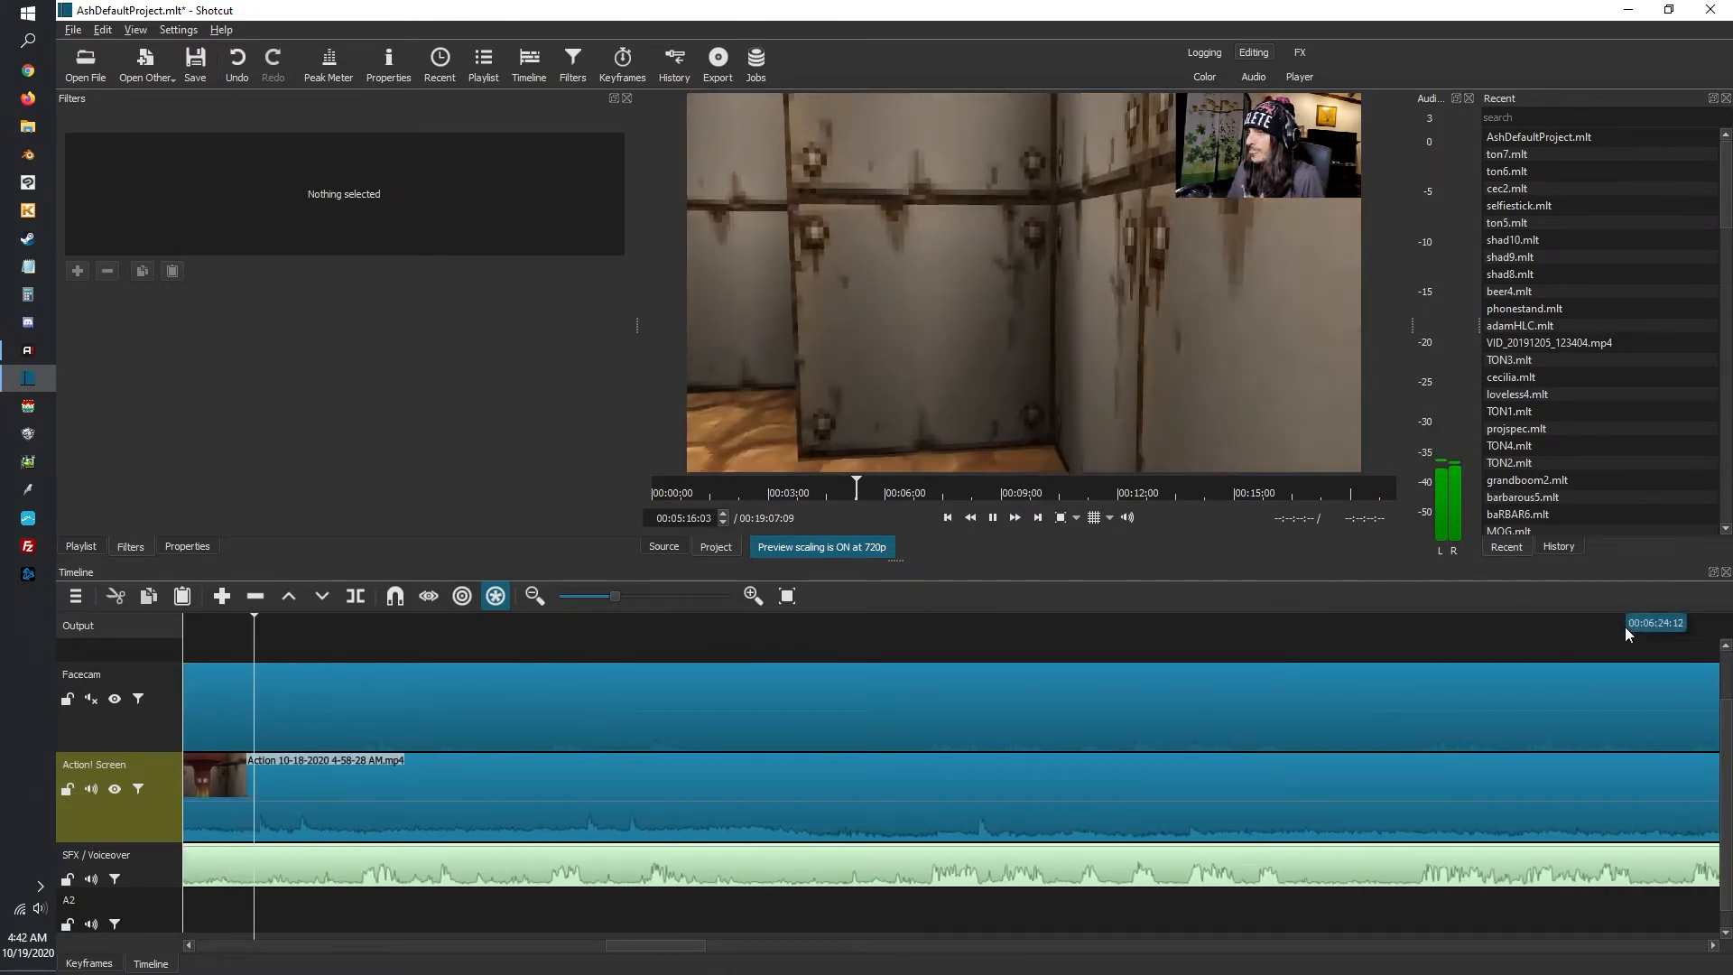
pyautogui.click(1625, 632)
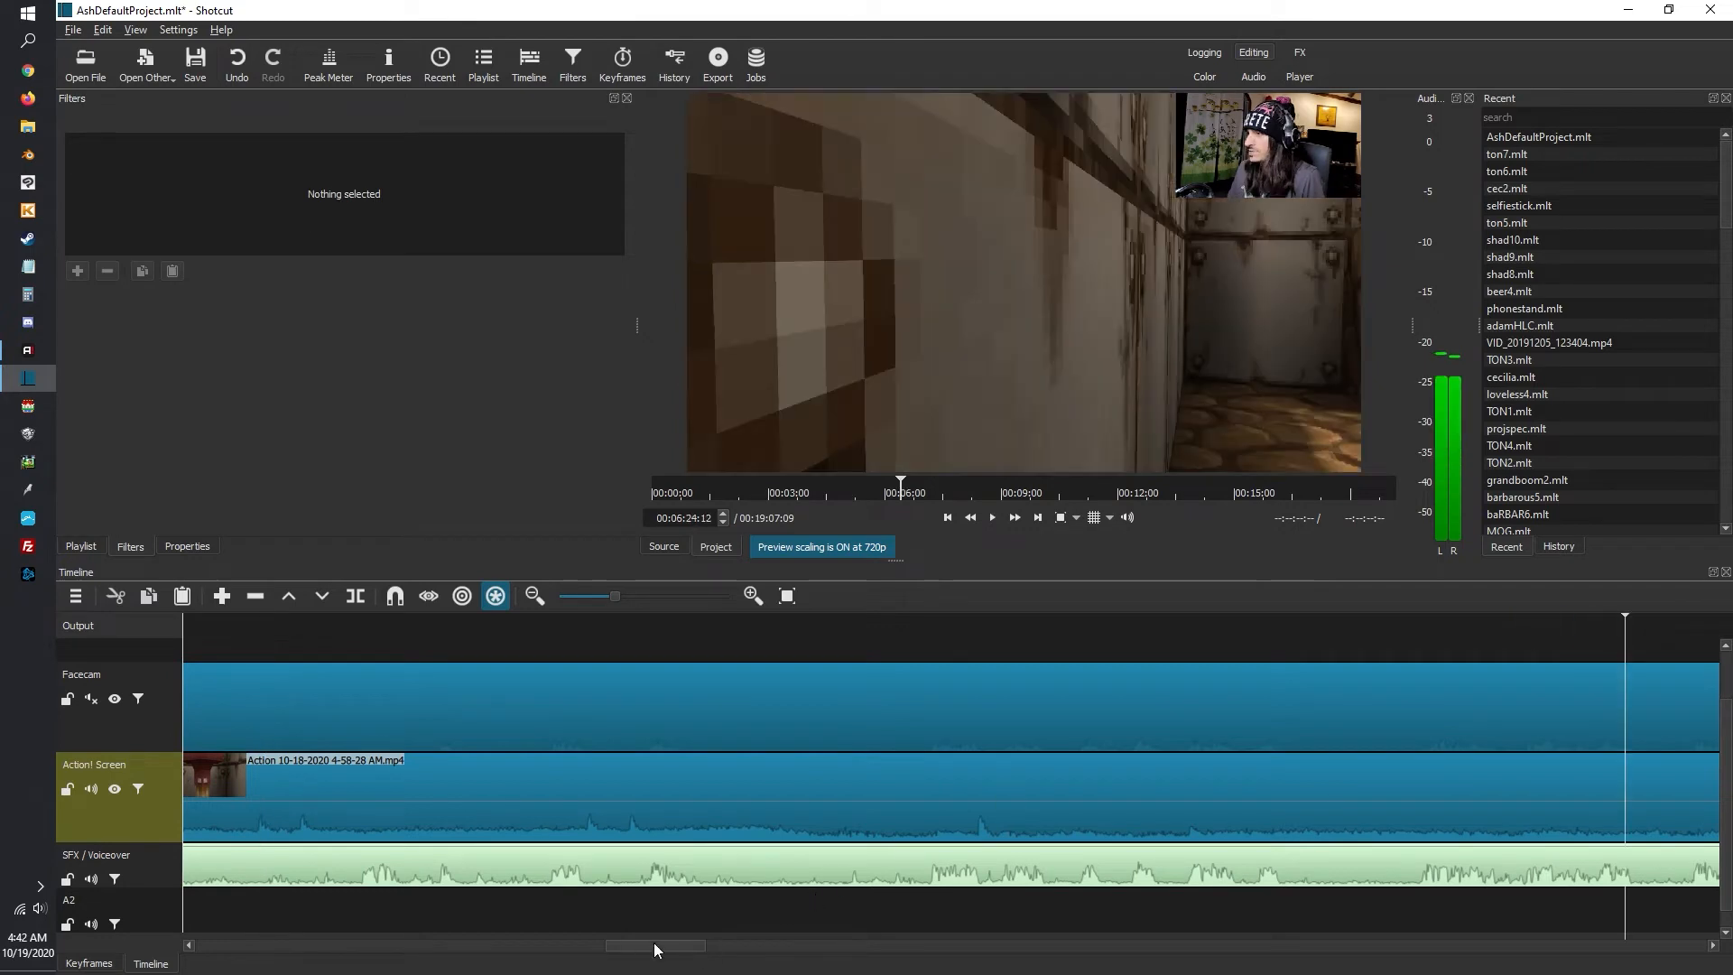
pyautogui.moveTo(655, 946); pyautogui.dragTo(747, 946)
pyautogui.click(766, 621)
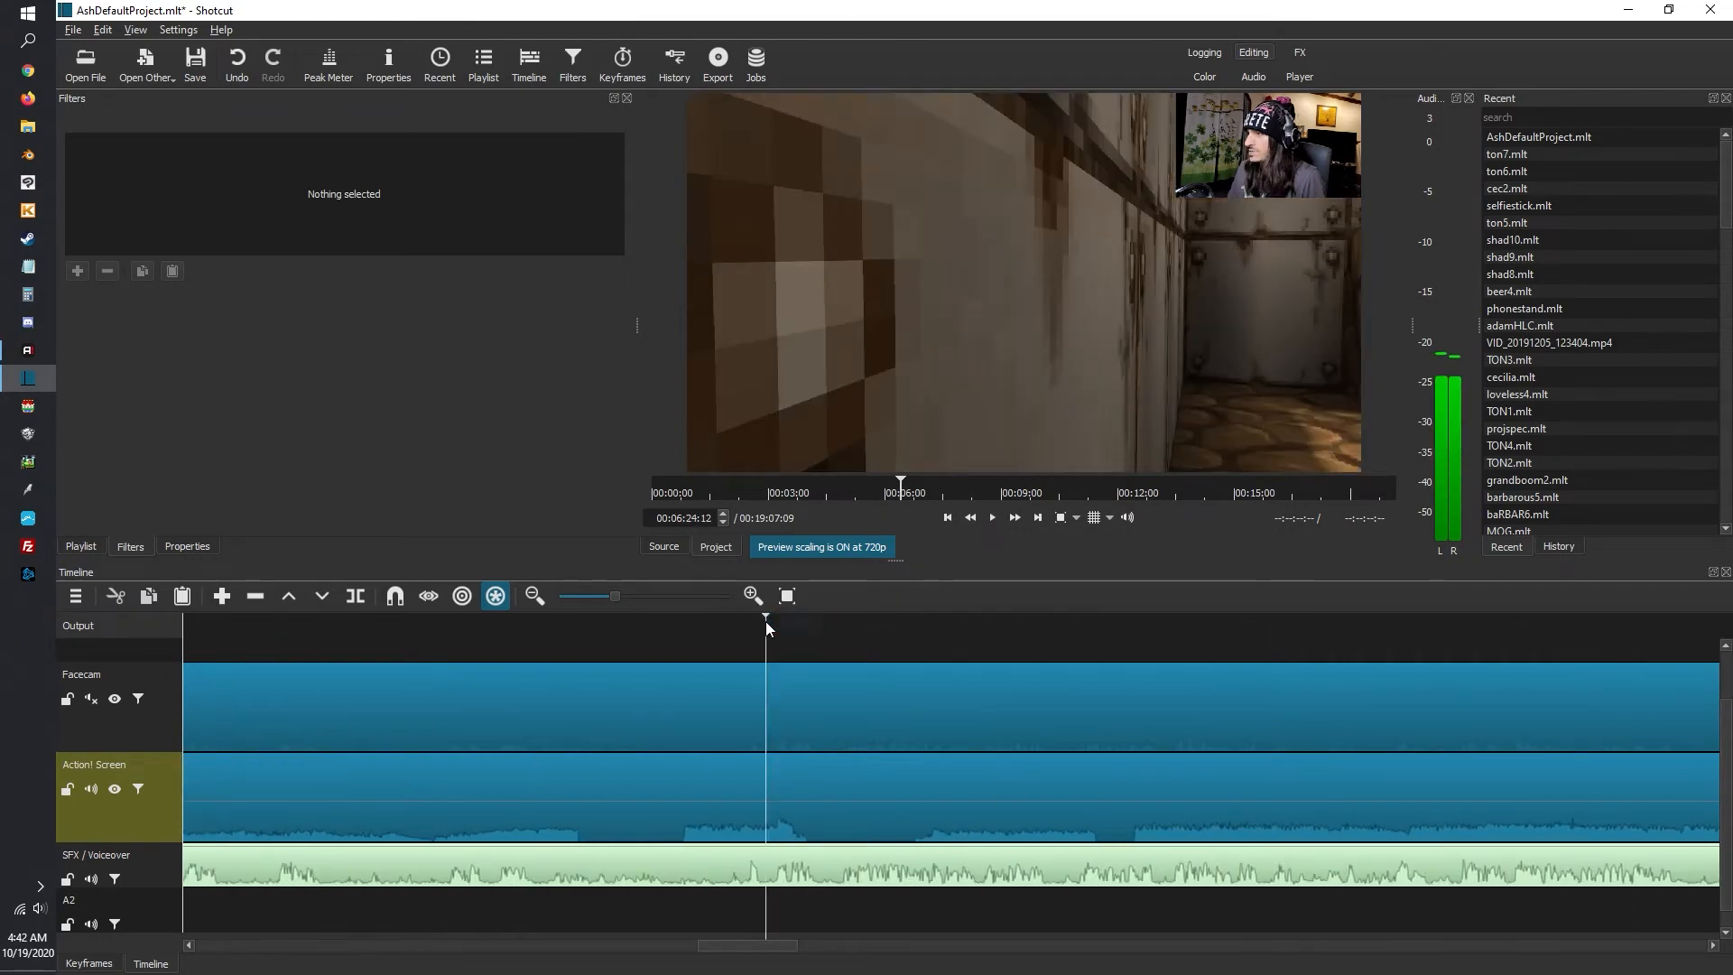
pyautogui.click(993, 517)
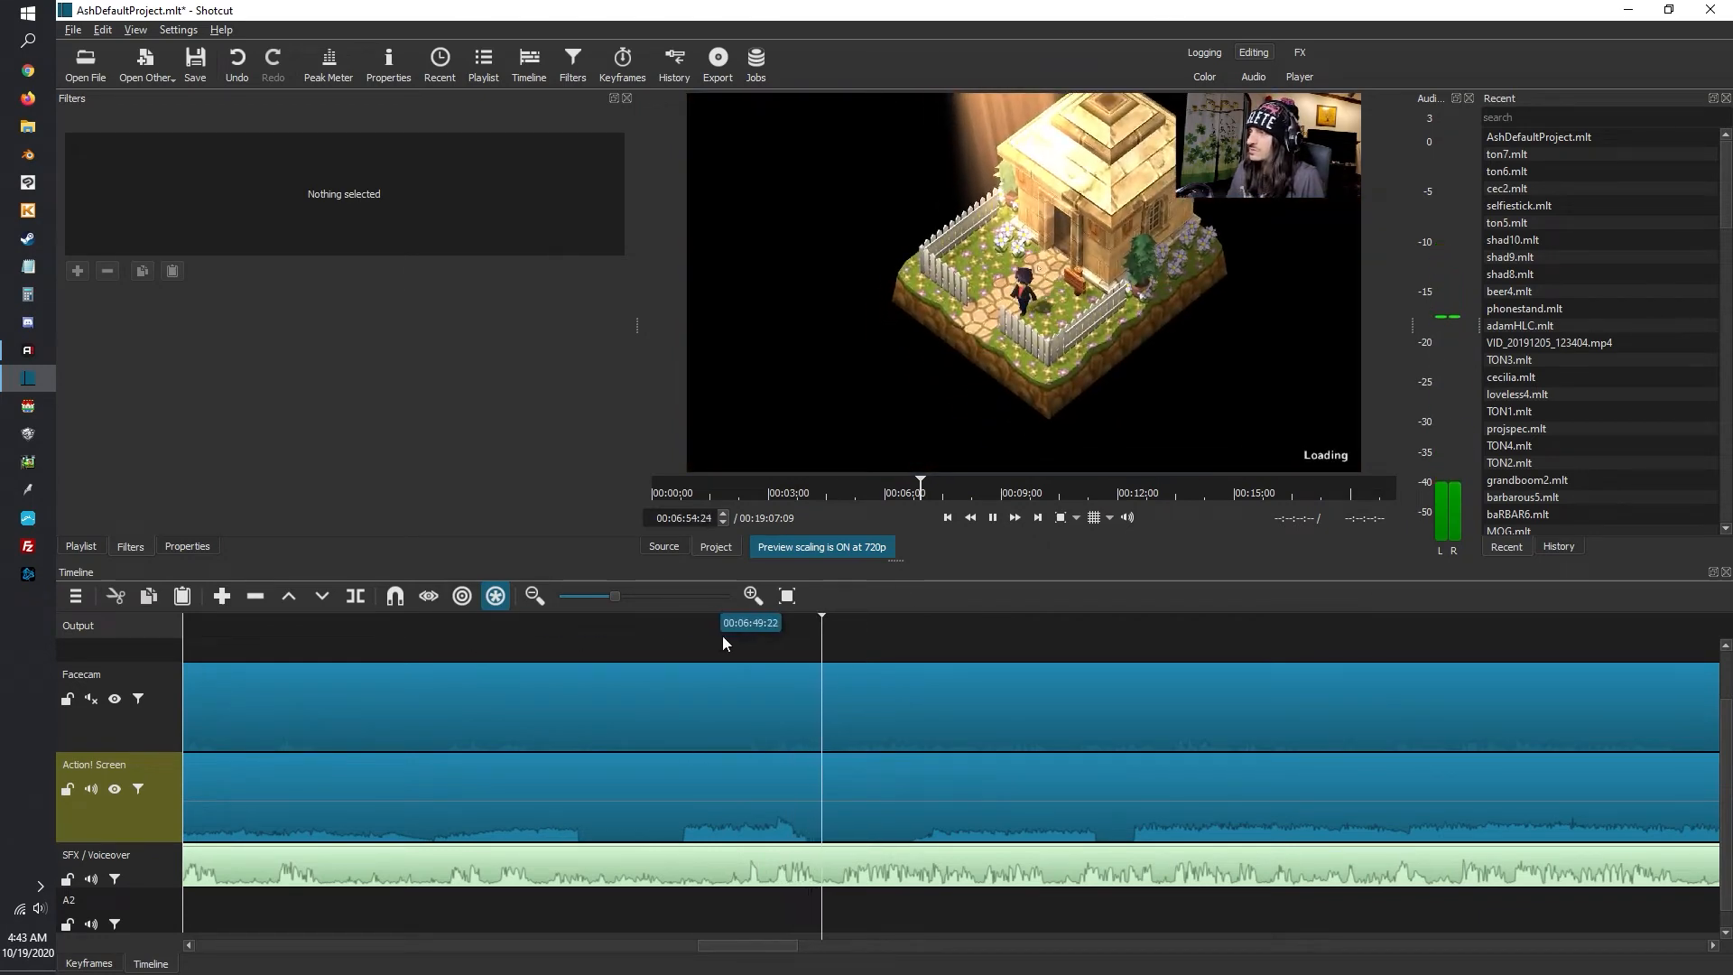
pyautogui.press('space')
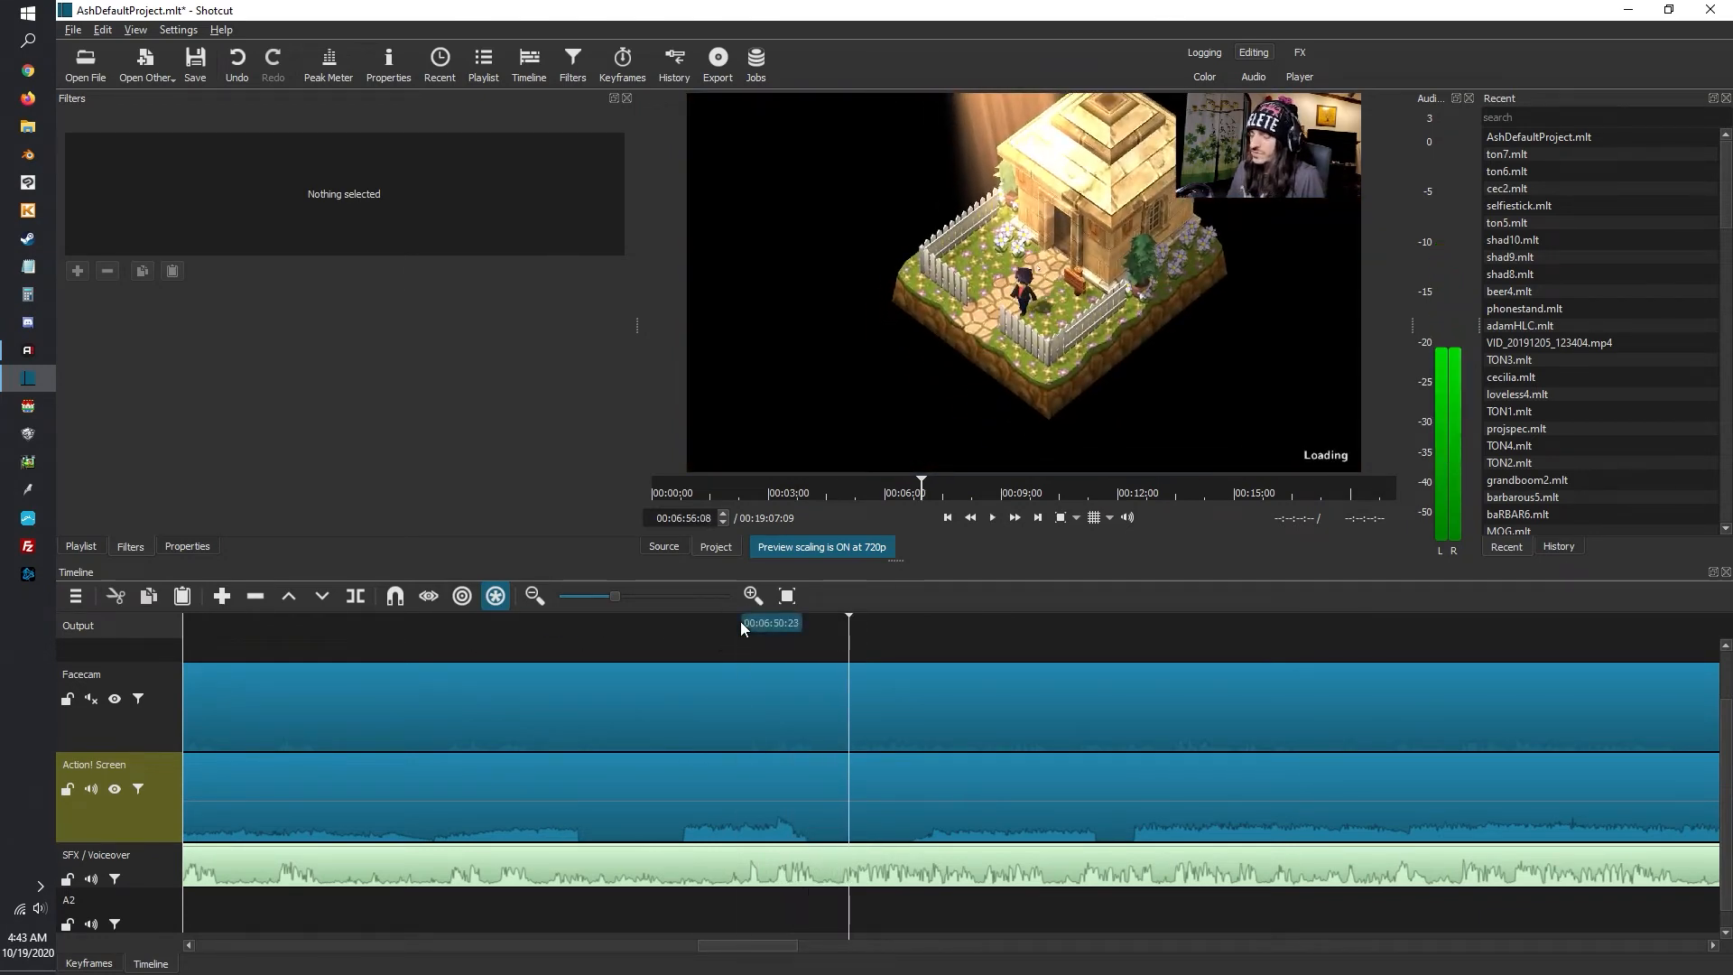
pyautogui.click(742, 623)
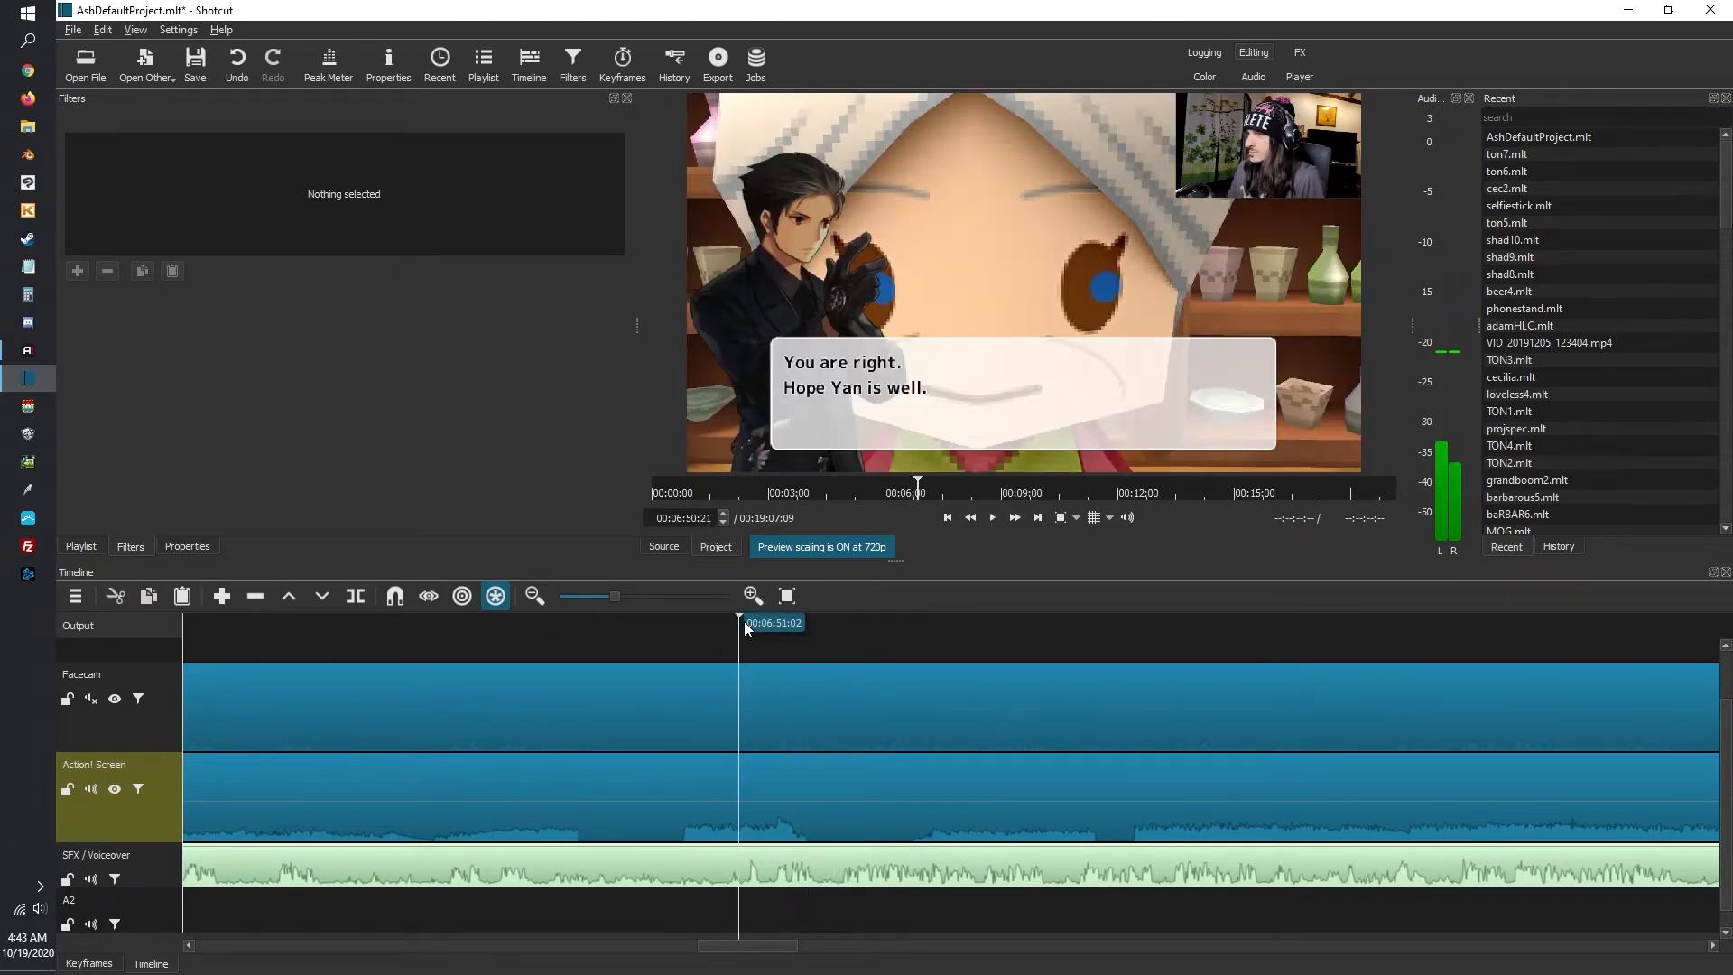
pyautogui.rightClick(570, 802)
pyautogui.click(608, 795)
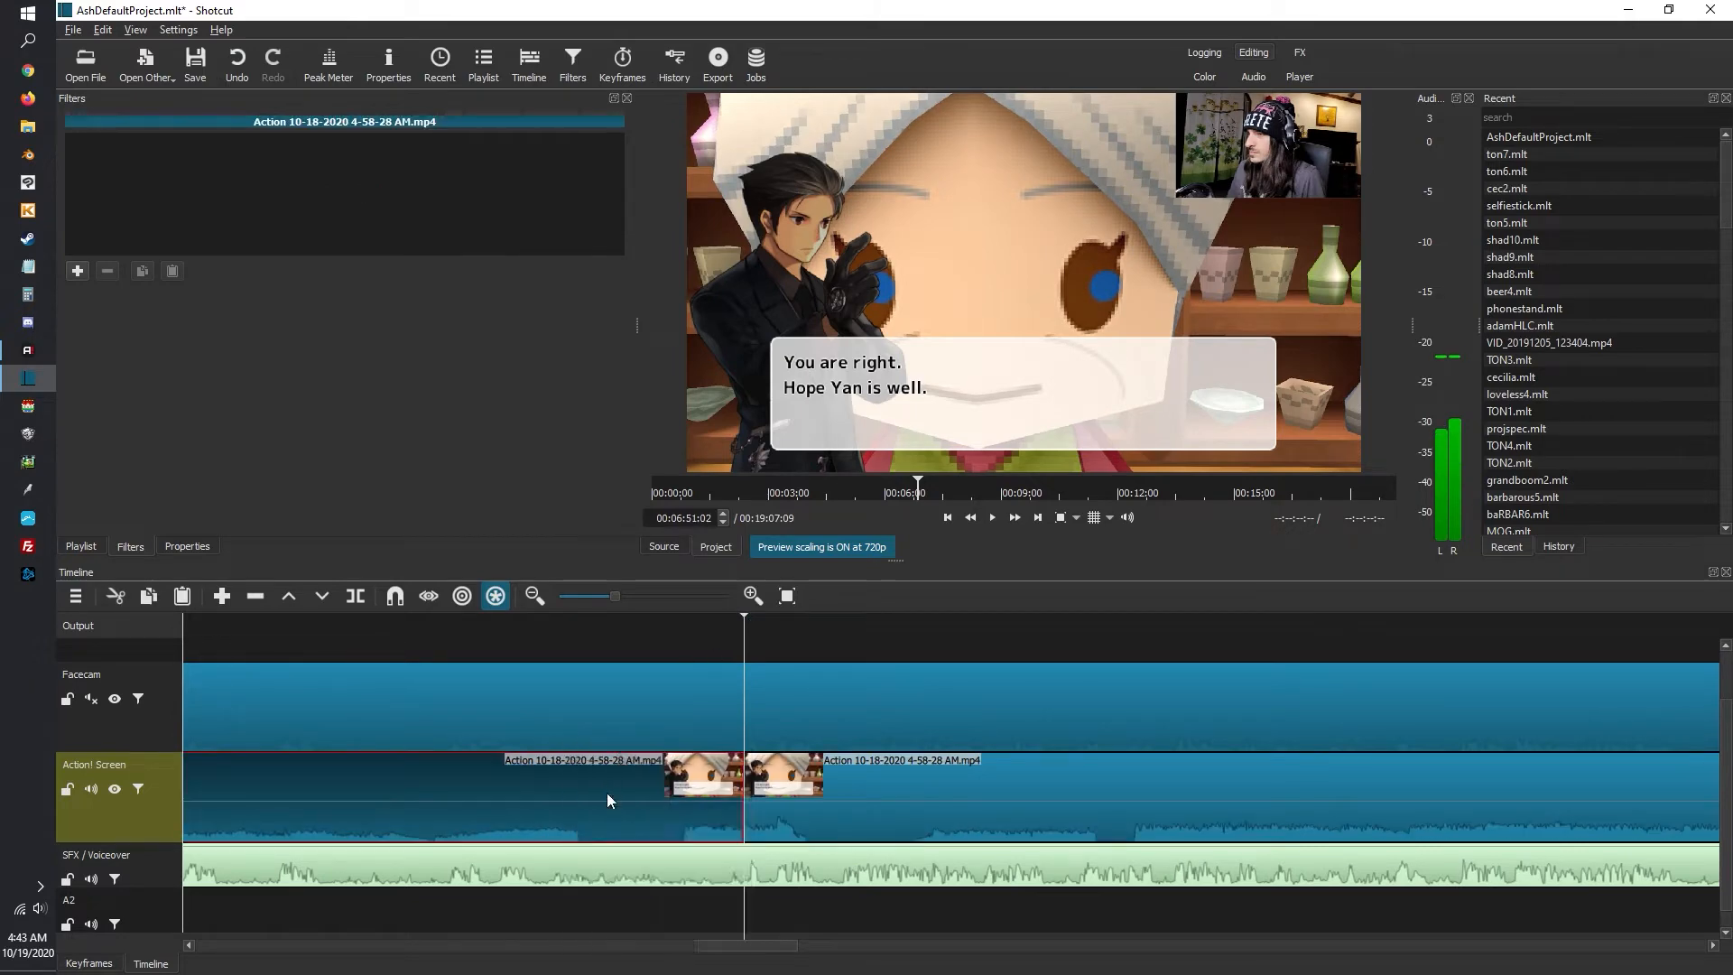
pyautogui.press('Delete')
# Play the timeline across the join at about 5:12 and split the Action! Screen clip at about 5:58
pyautogui.moveTo(778, 944); pyautogui.dragTo(648, 934)
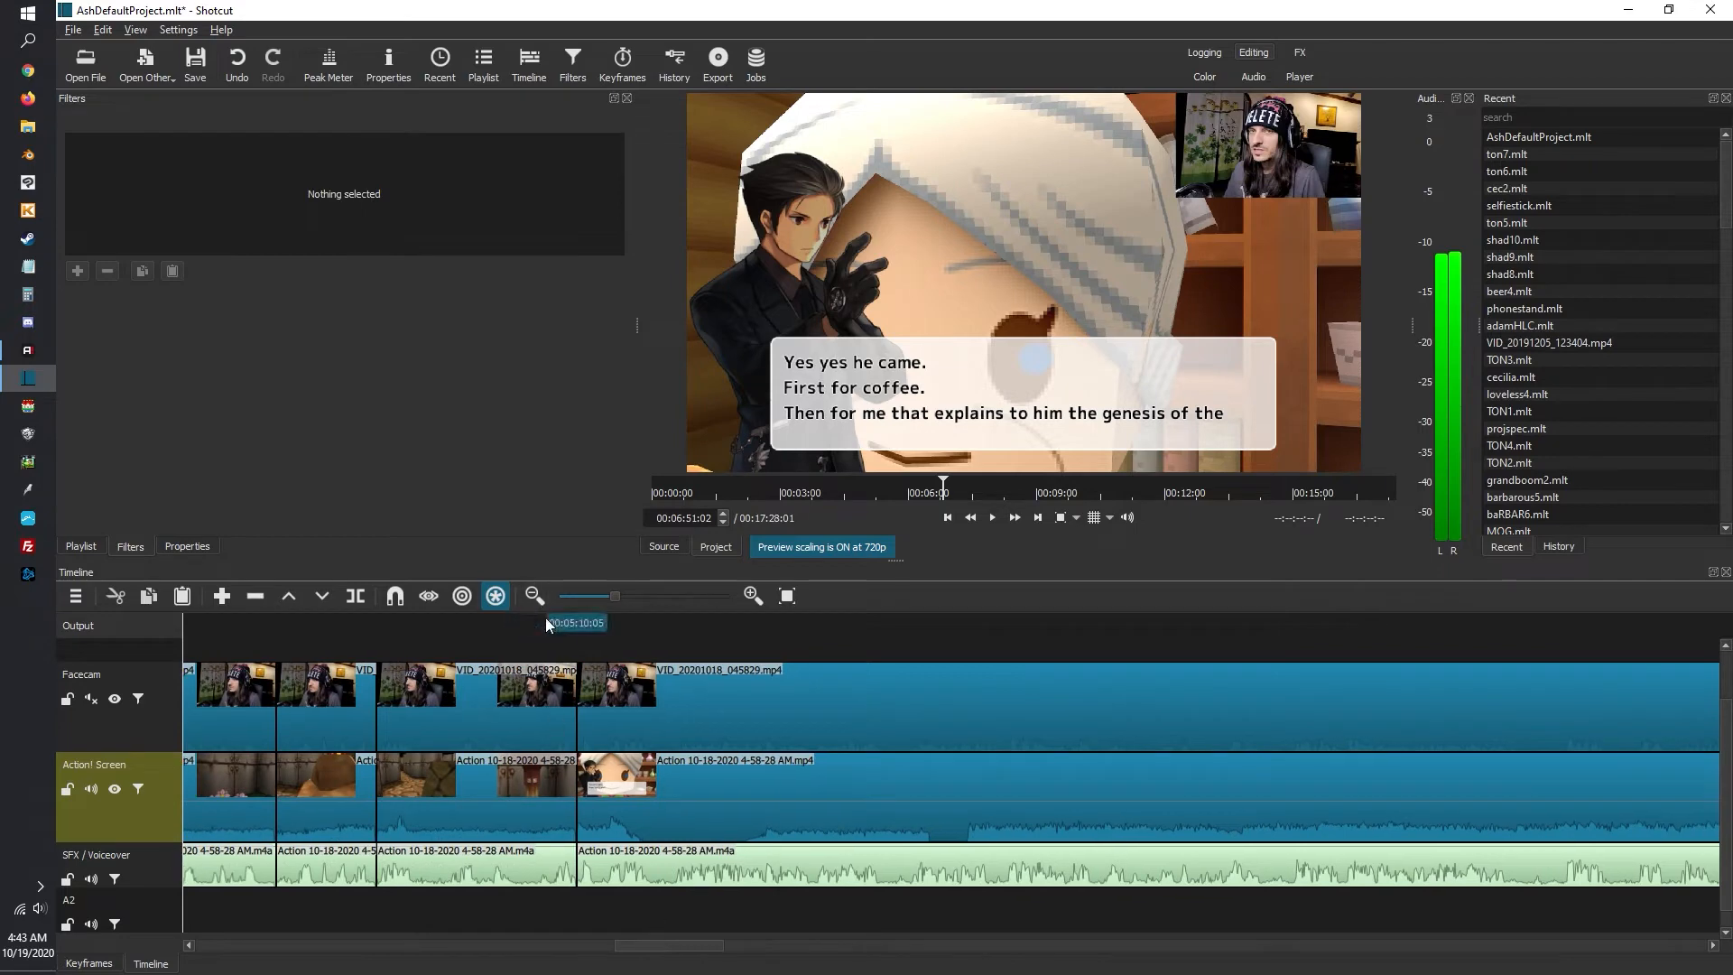
pyautogui.click(996, 517)
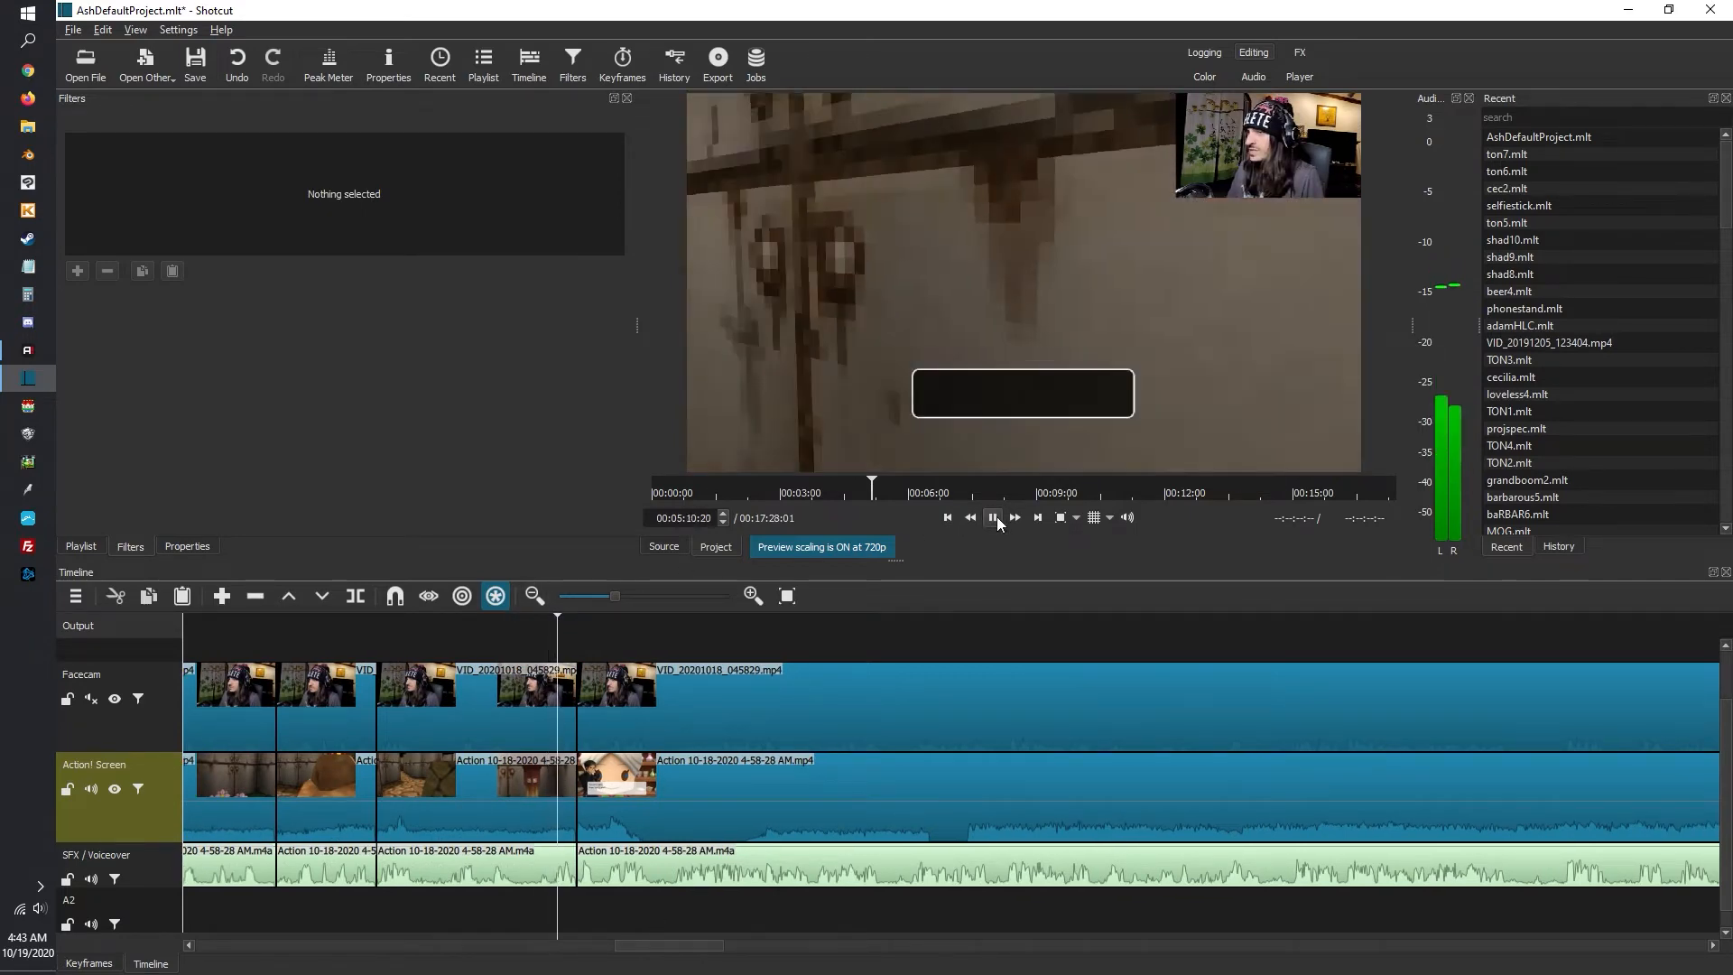
pyautogui.moveTo(683, 945); pyautogui.dragTo(711, 943)
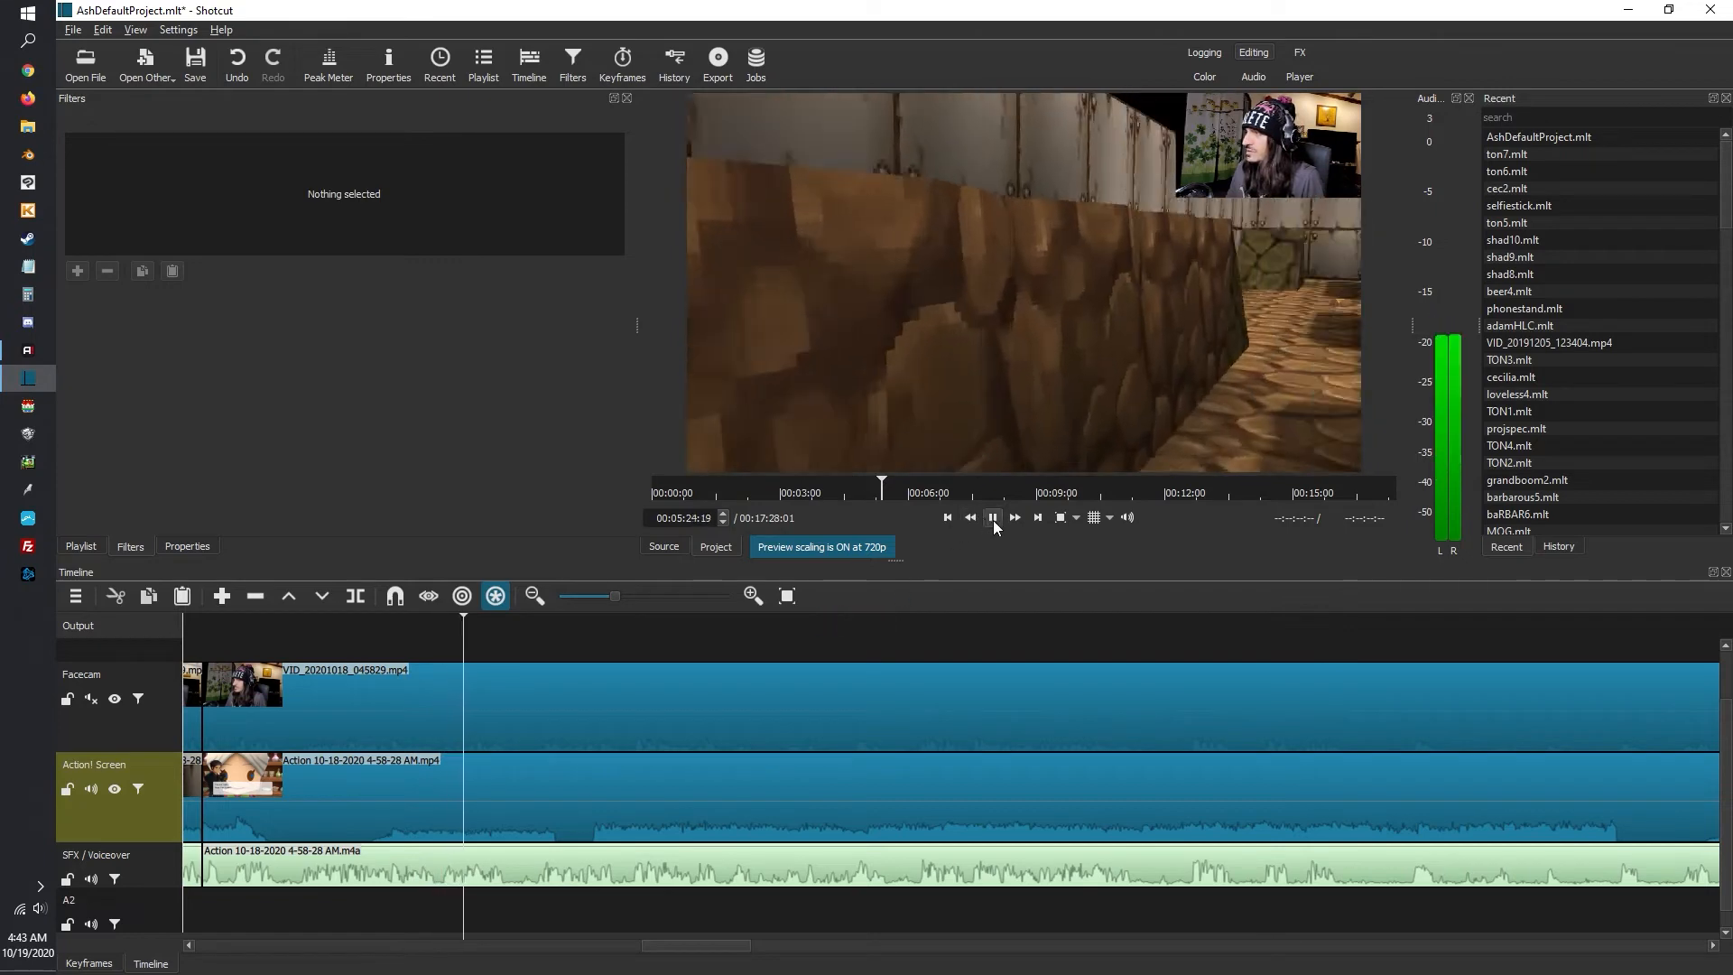
pyautogui.click(993, 519)
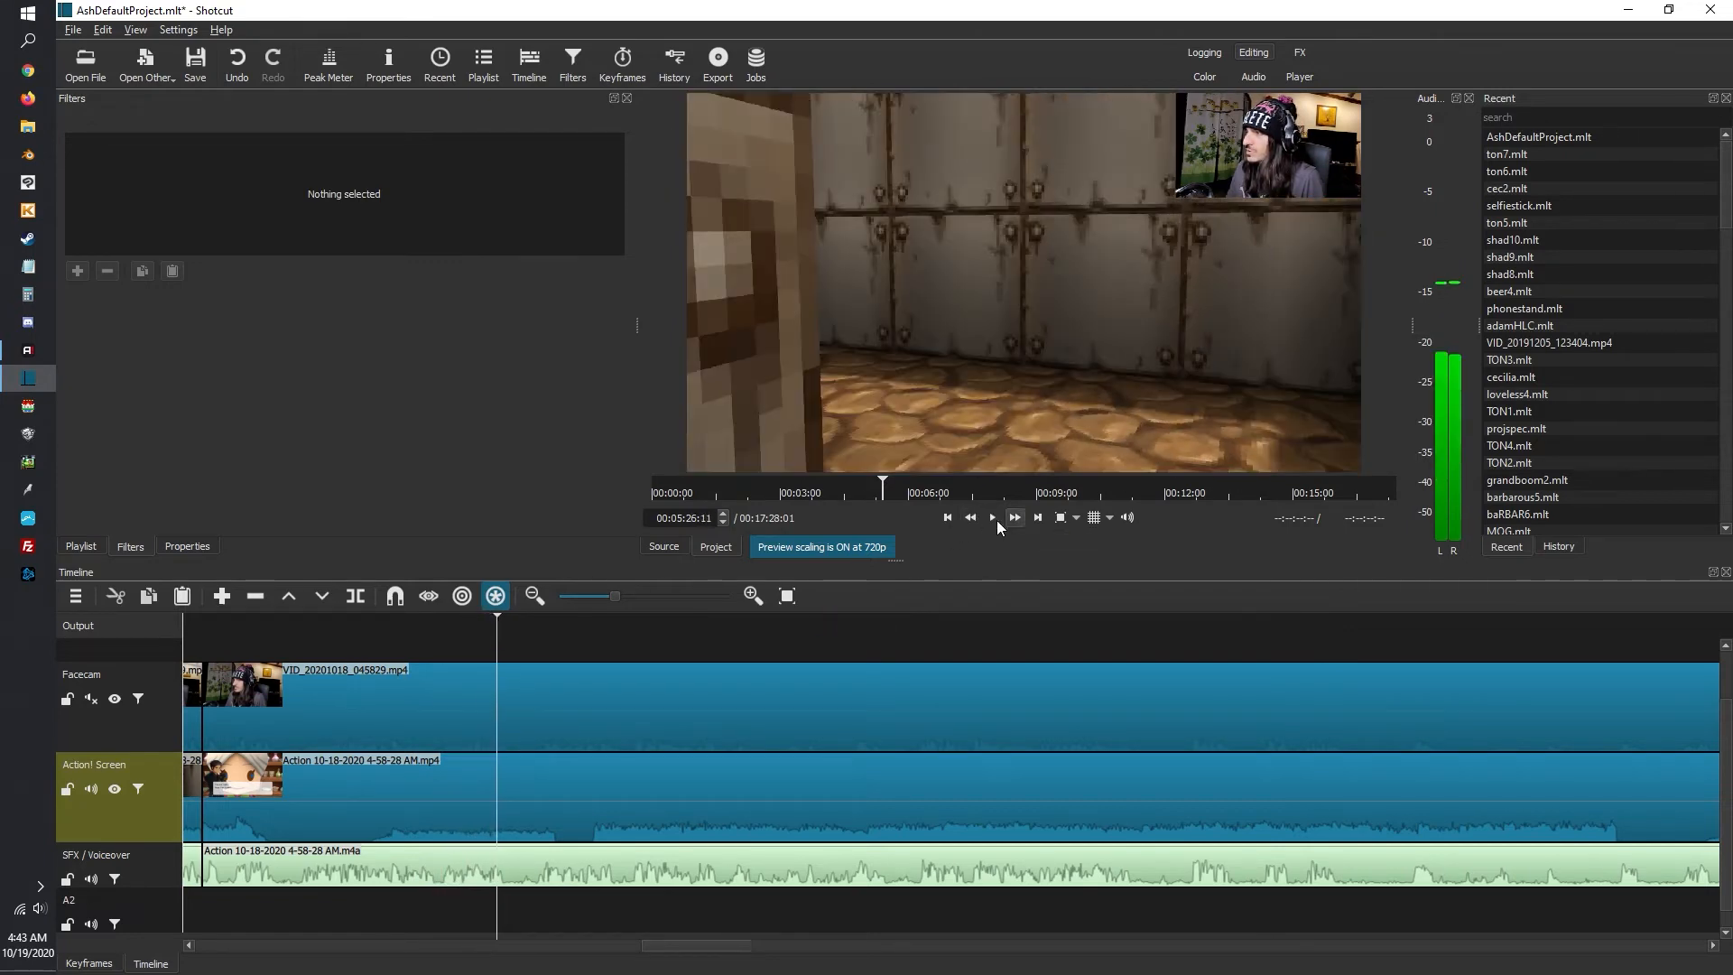
pyautogui.click(1124, 623)
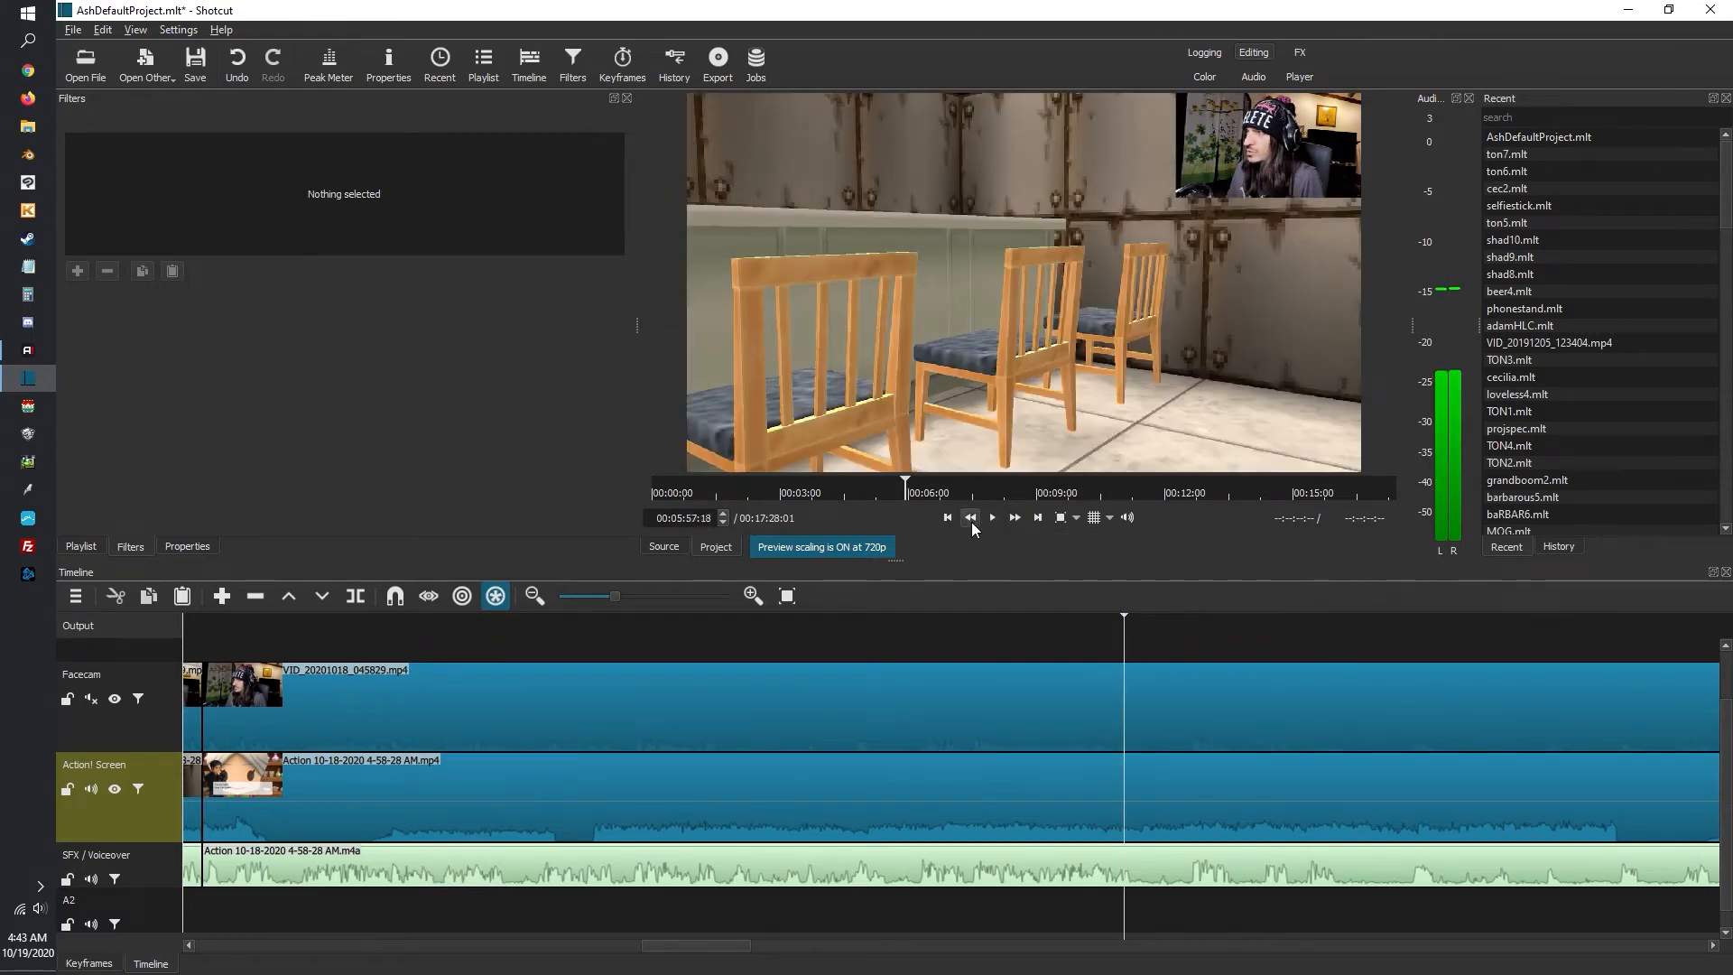
pyautogui.click(986, 519)
pyautogui.press('s')
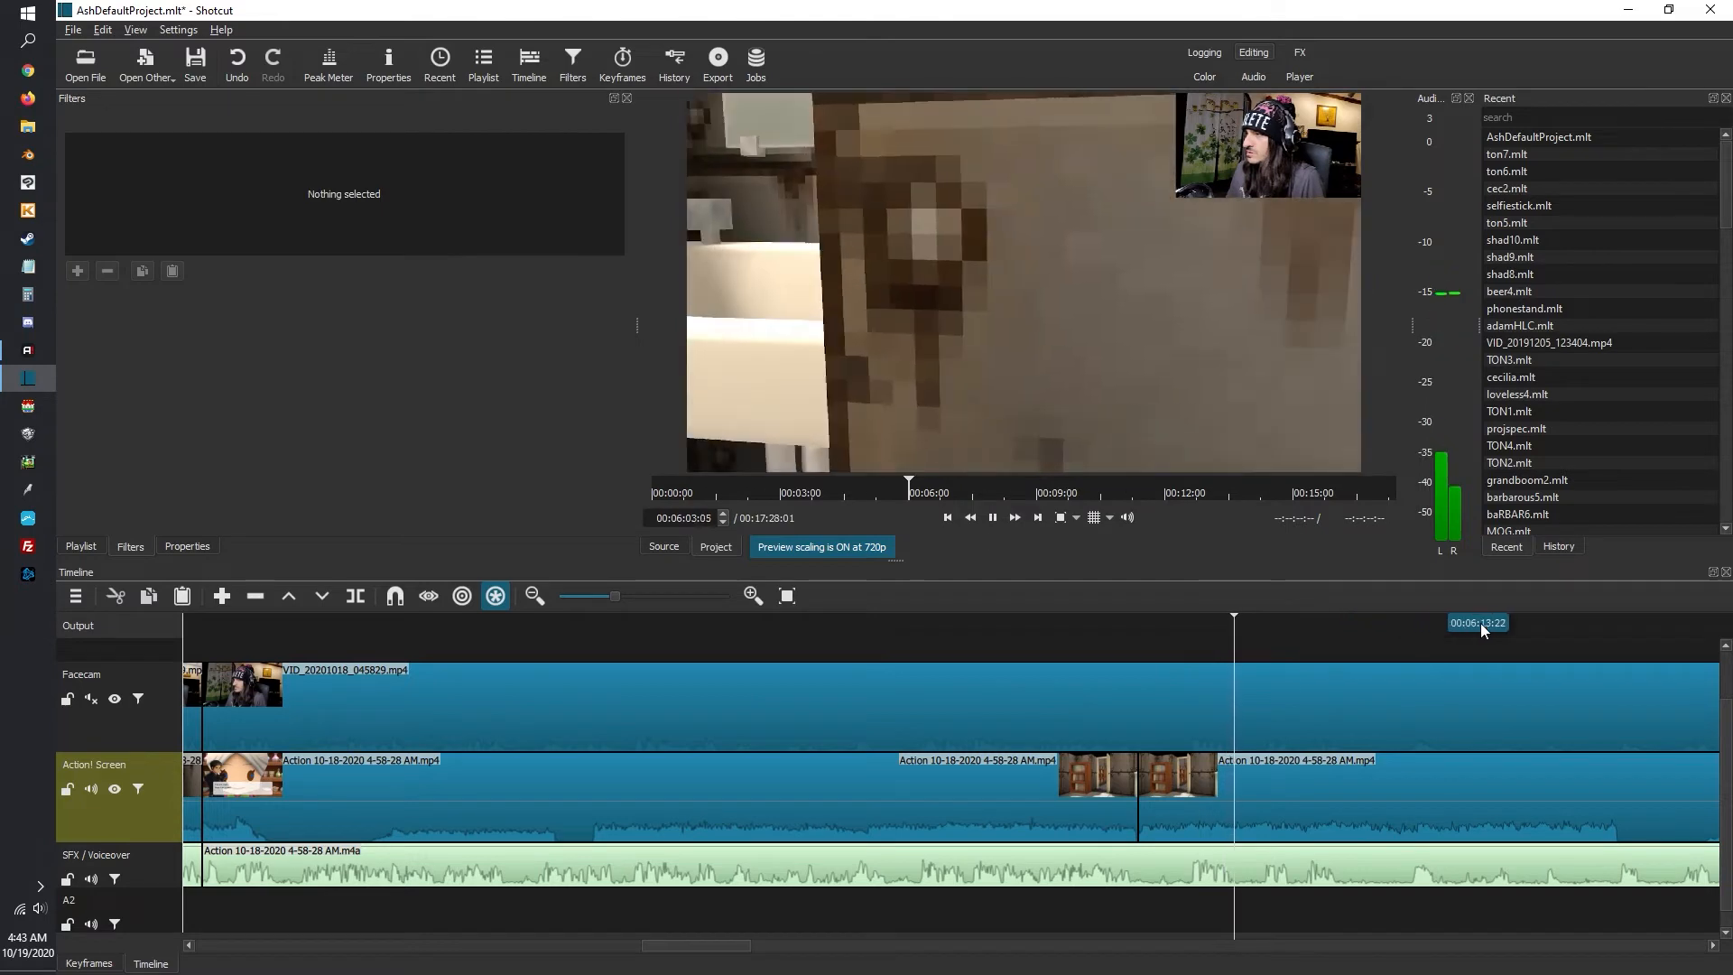
# Locate where the dialogue scene starts, split the Action! Screen clip at 00:06:37:13 and remove the section back to about 5:58 across all tracks
pyautogui.press('space')
pyautogui.click(1595, 623)
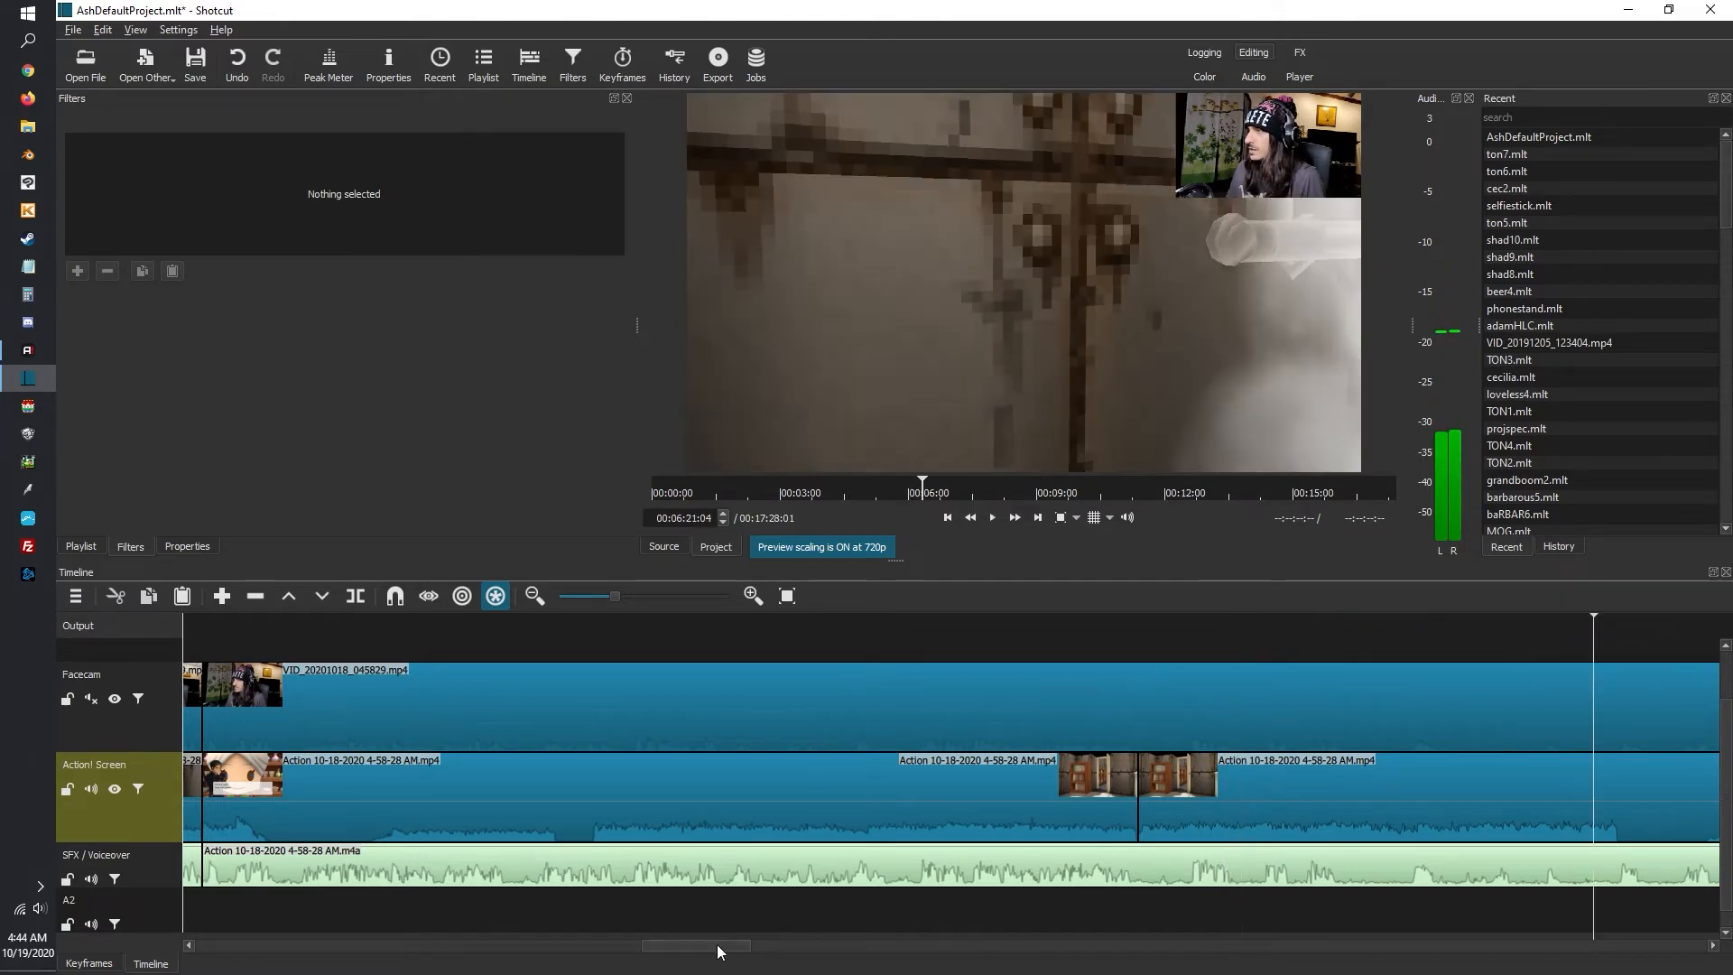
pyautogui.moveTo(719, 950); pyautogui.dragTo(805, 953)
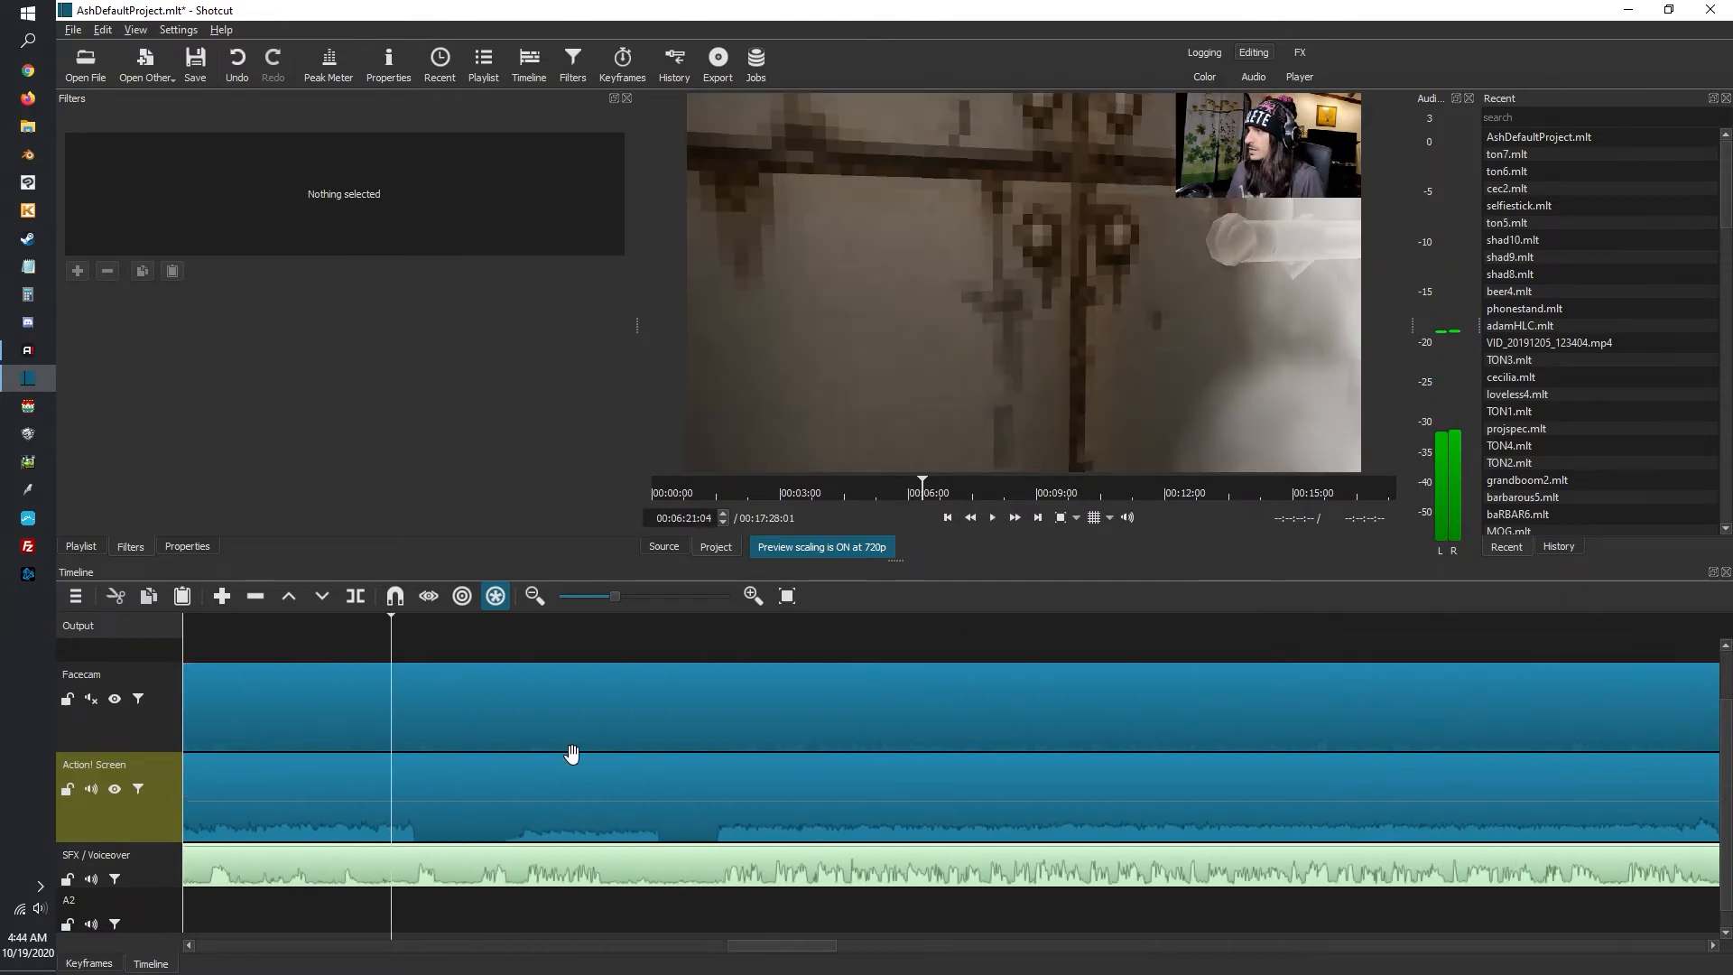
pyautogui.click(522, 623)
pyautogui.click(549, 623)
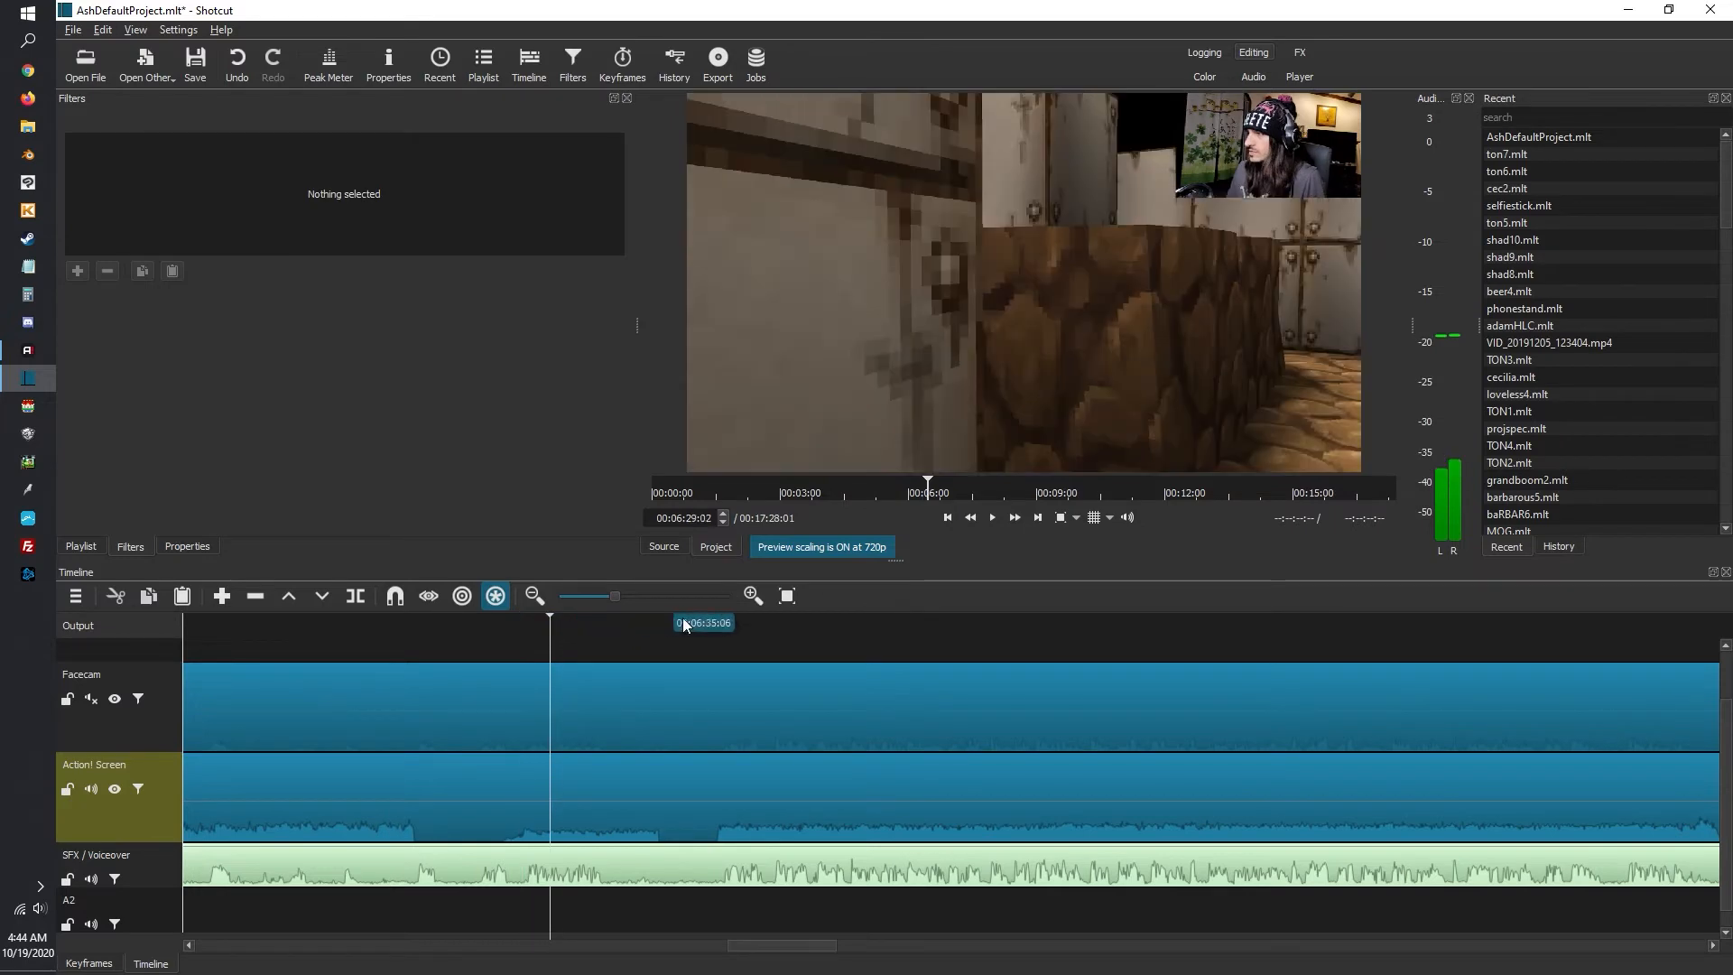
pyautogui.click(728, 623)
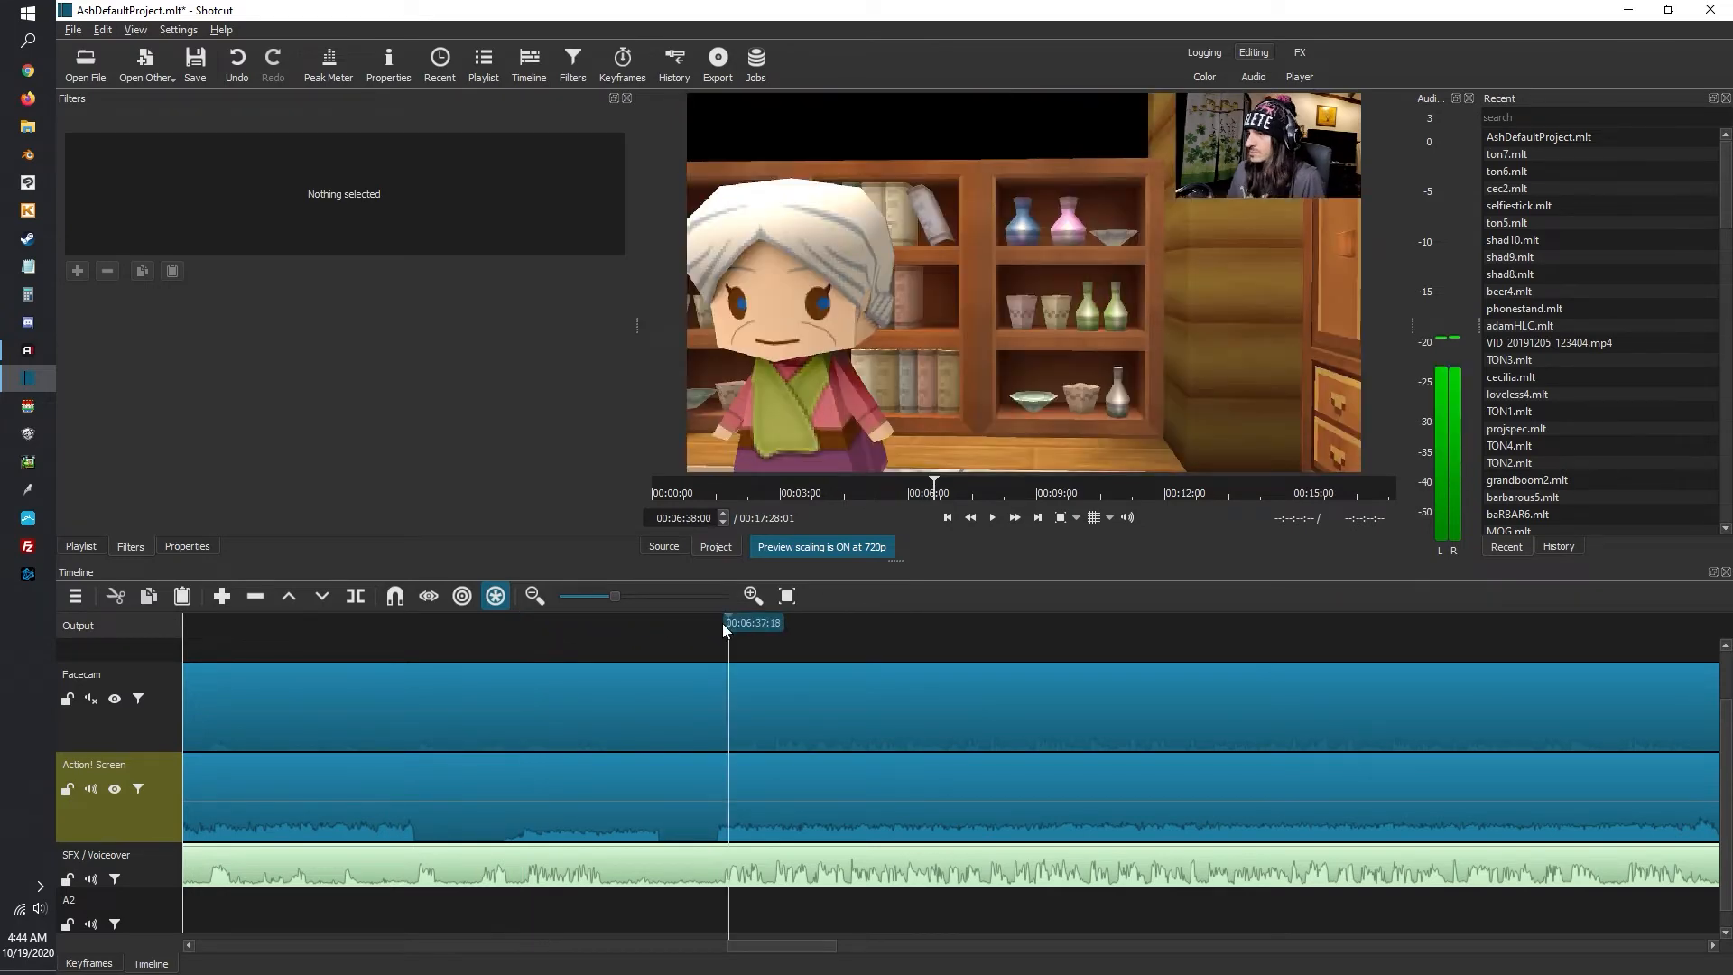
pyautogui.click(993, 518)
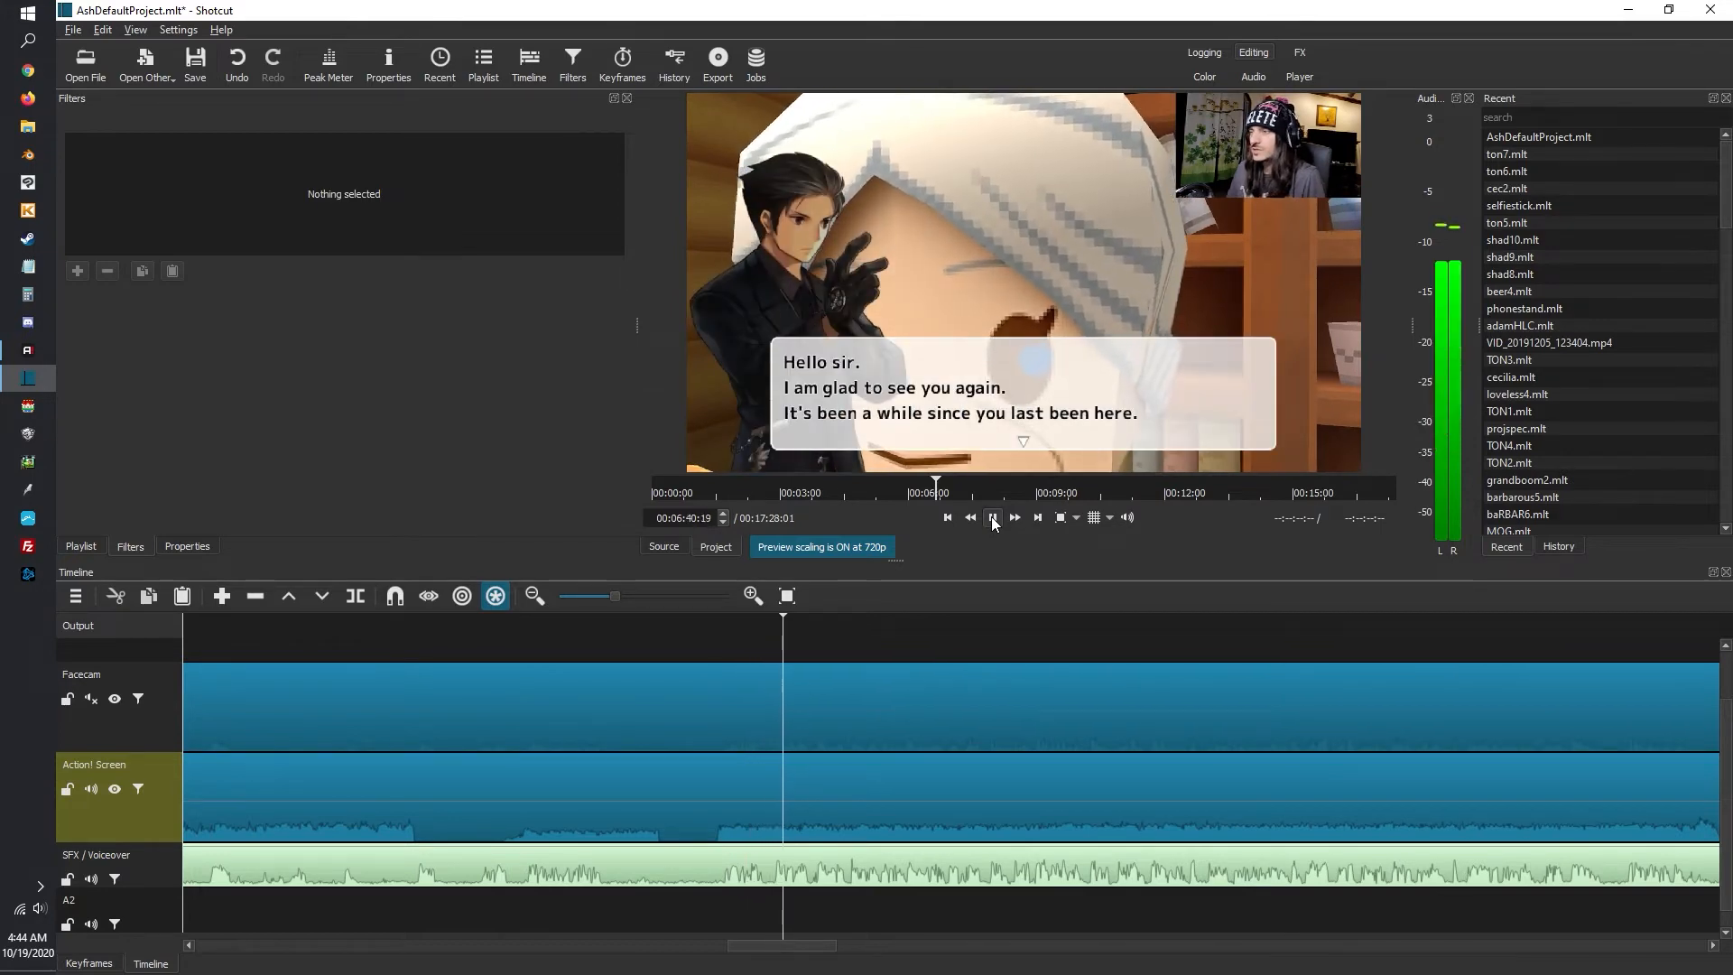
pyautogui.click(994, 518)
pyautogui.click(719, 622)
pyautogui.press('s')
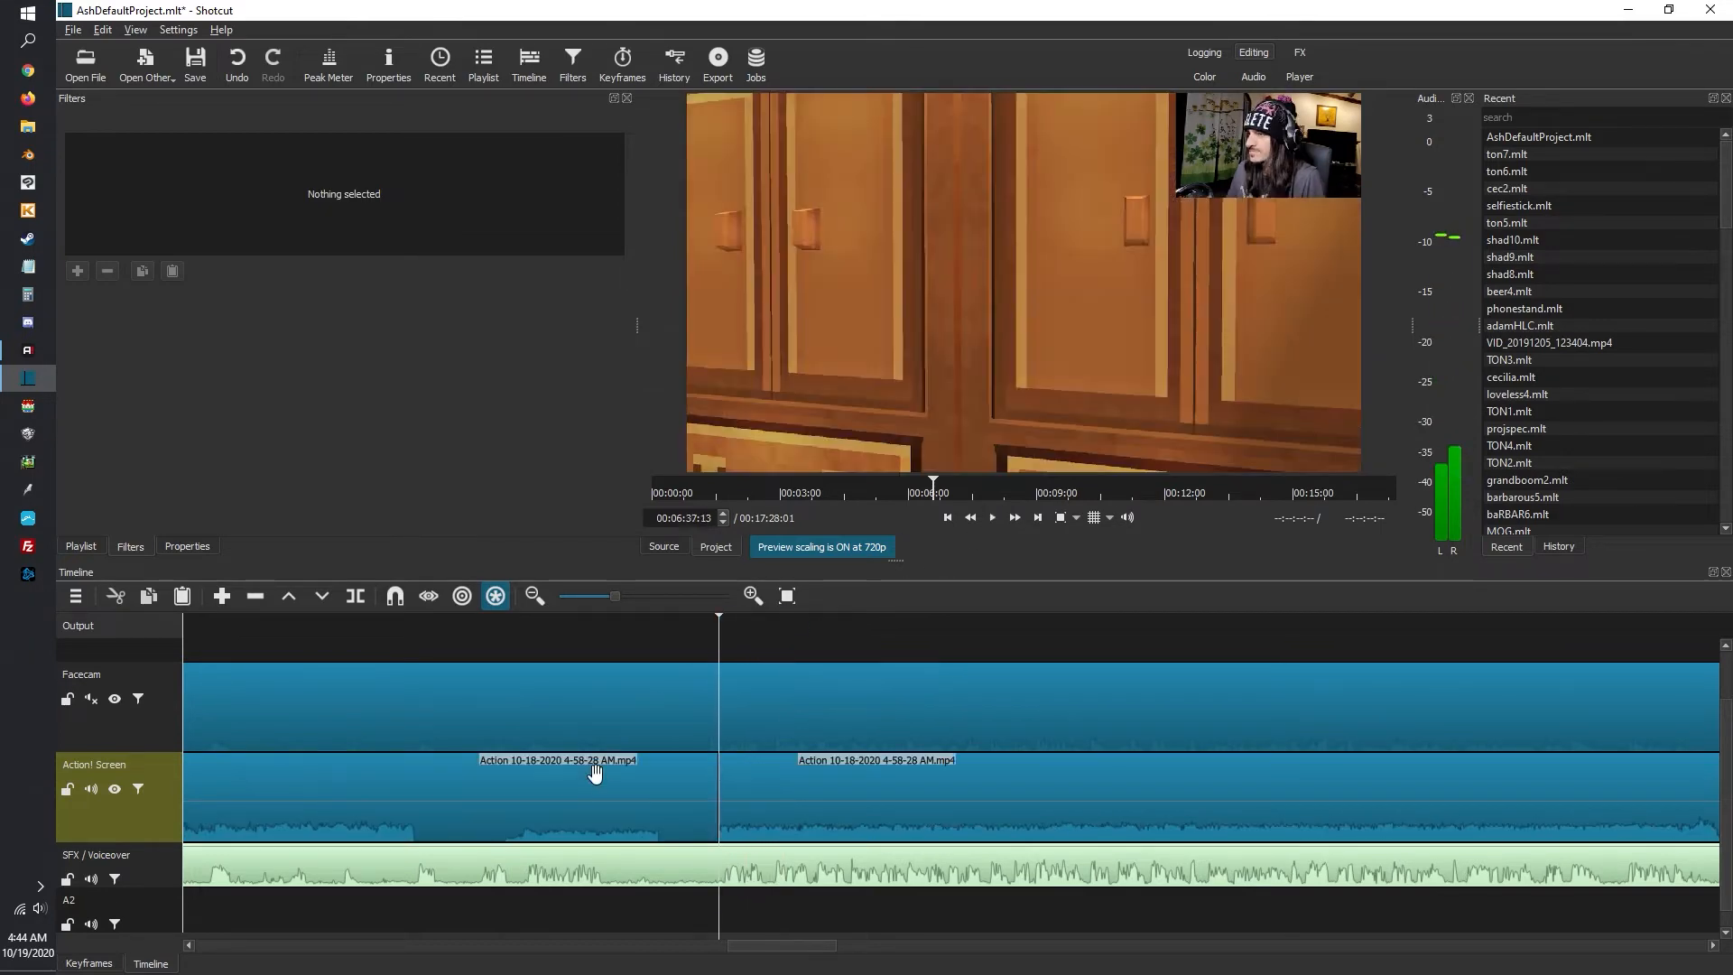
pyautogui.rightClick(595, 809)
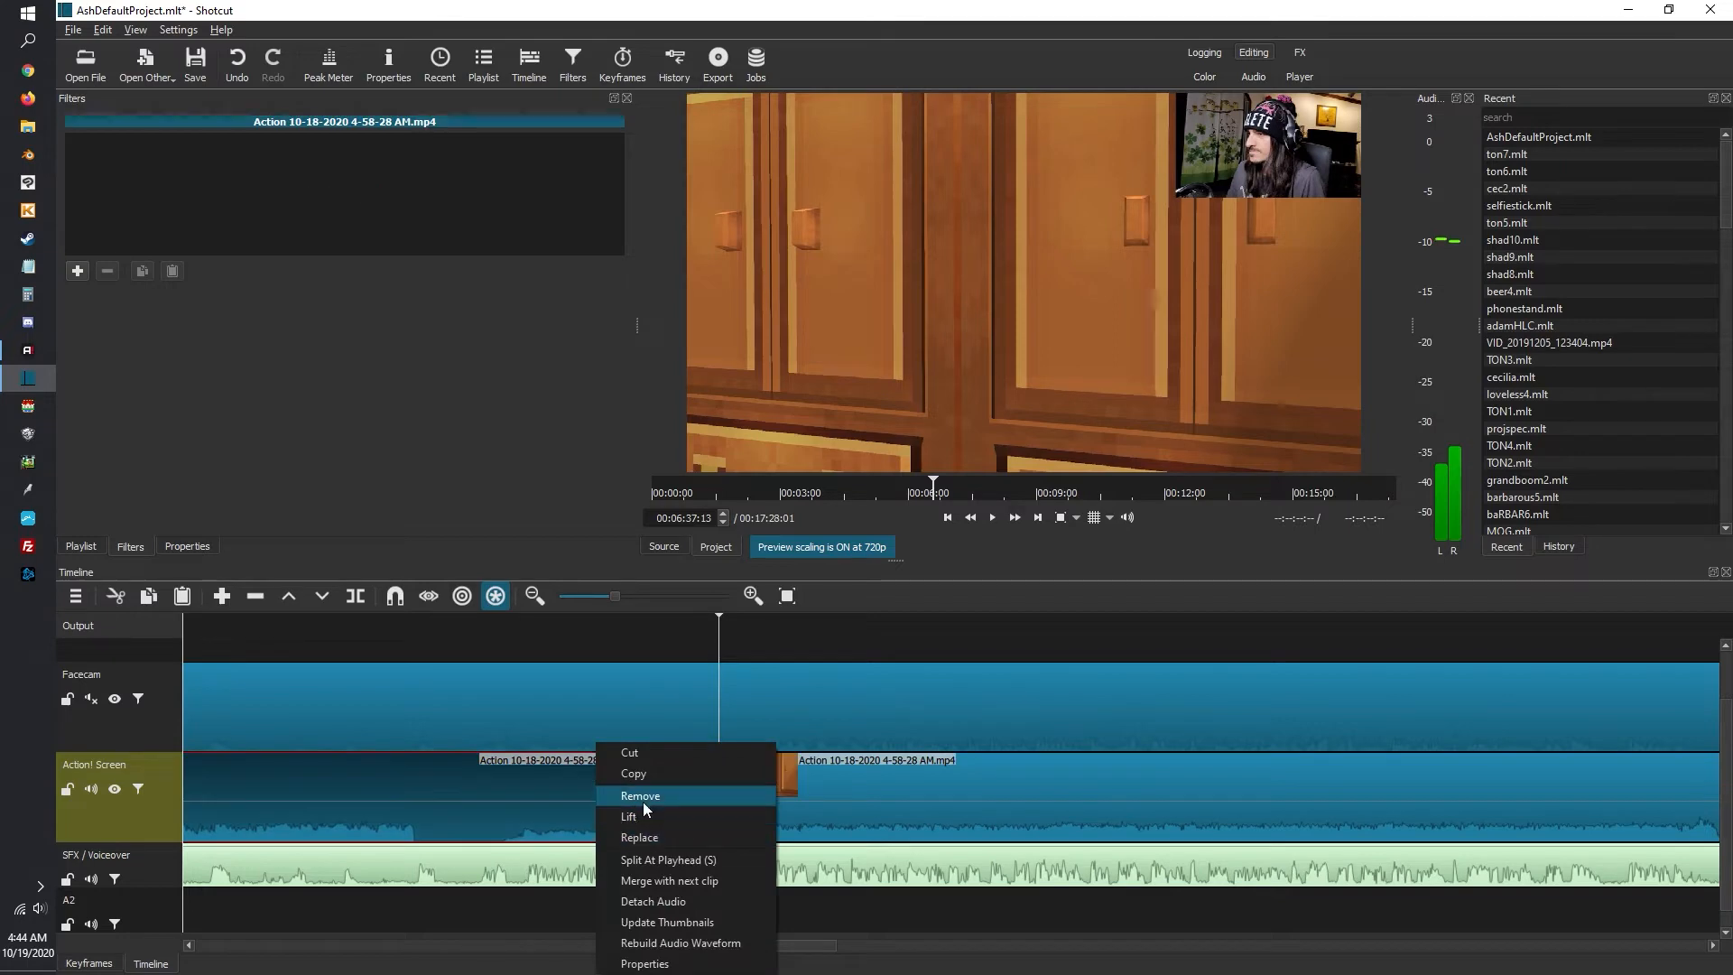
pyautogui.click(643, 801)
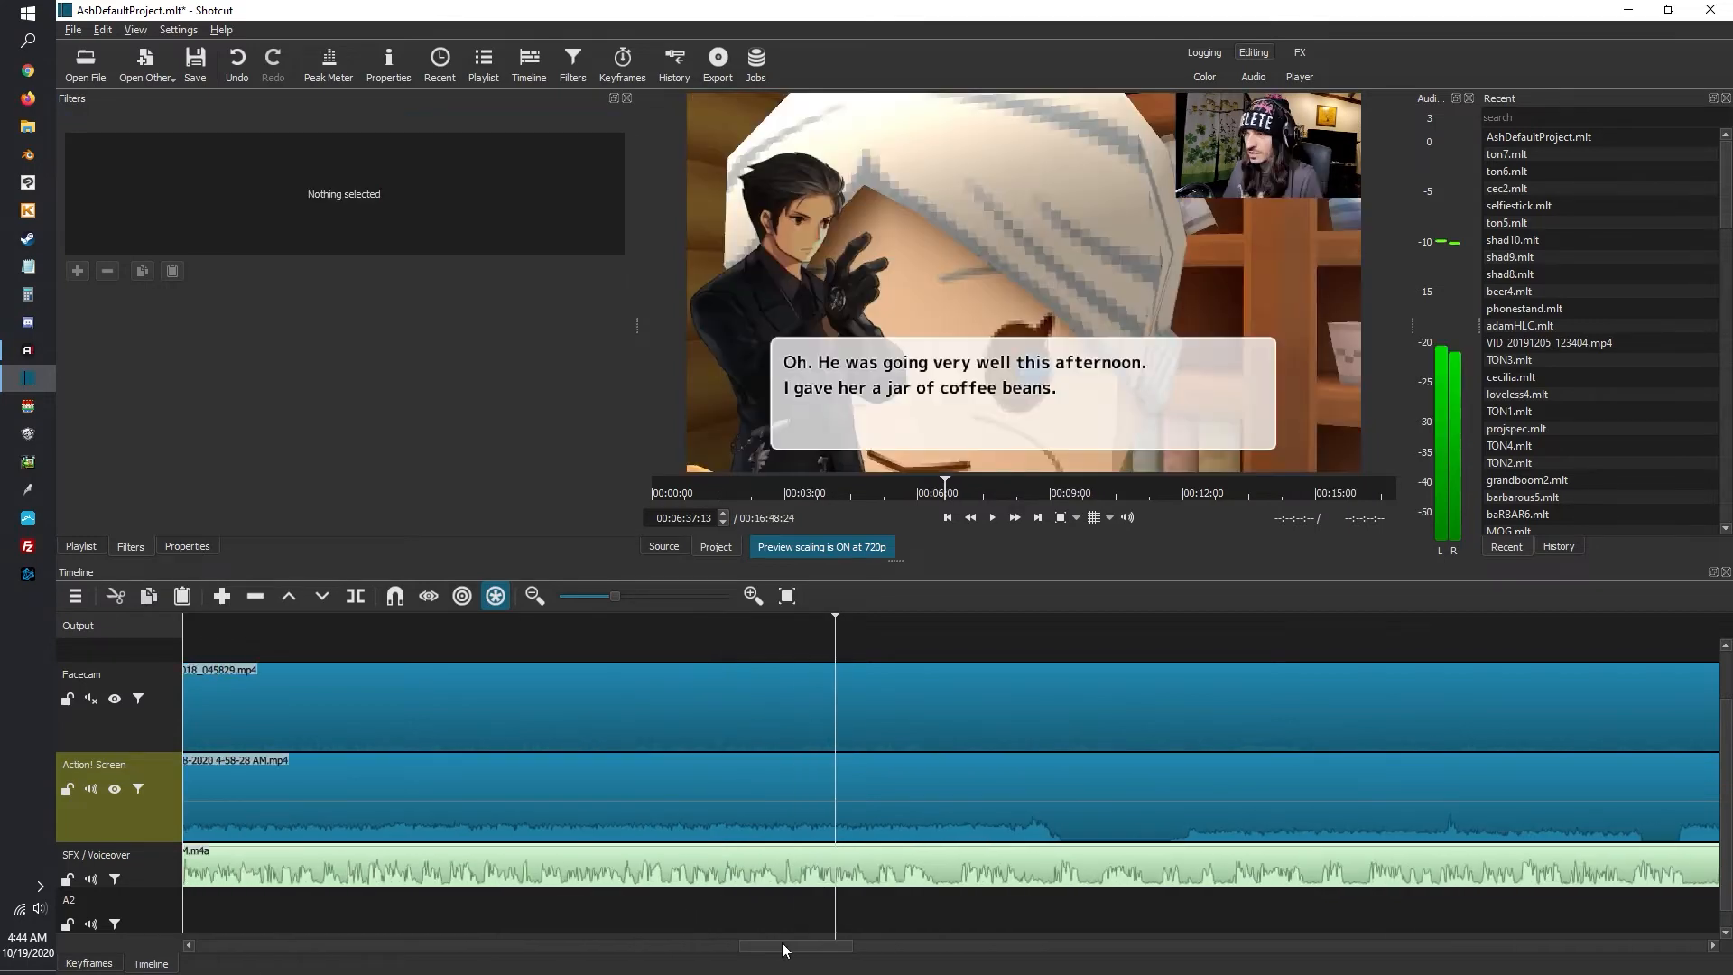
# Play the timeline across the join at about 5:58 and spot-check the dialogue scene at about 6:12 and 6:41
pyautogui.moveTo(781, 942); pyautogui.dragTo(743, 948)
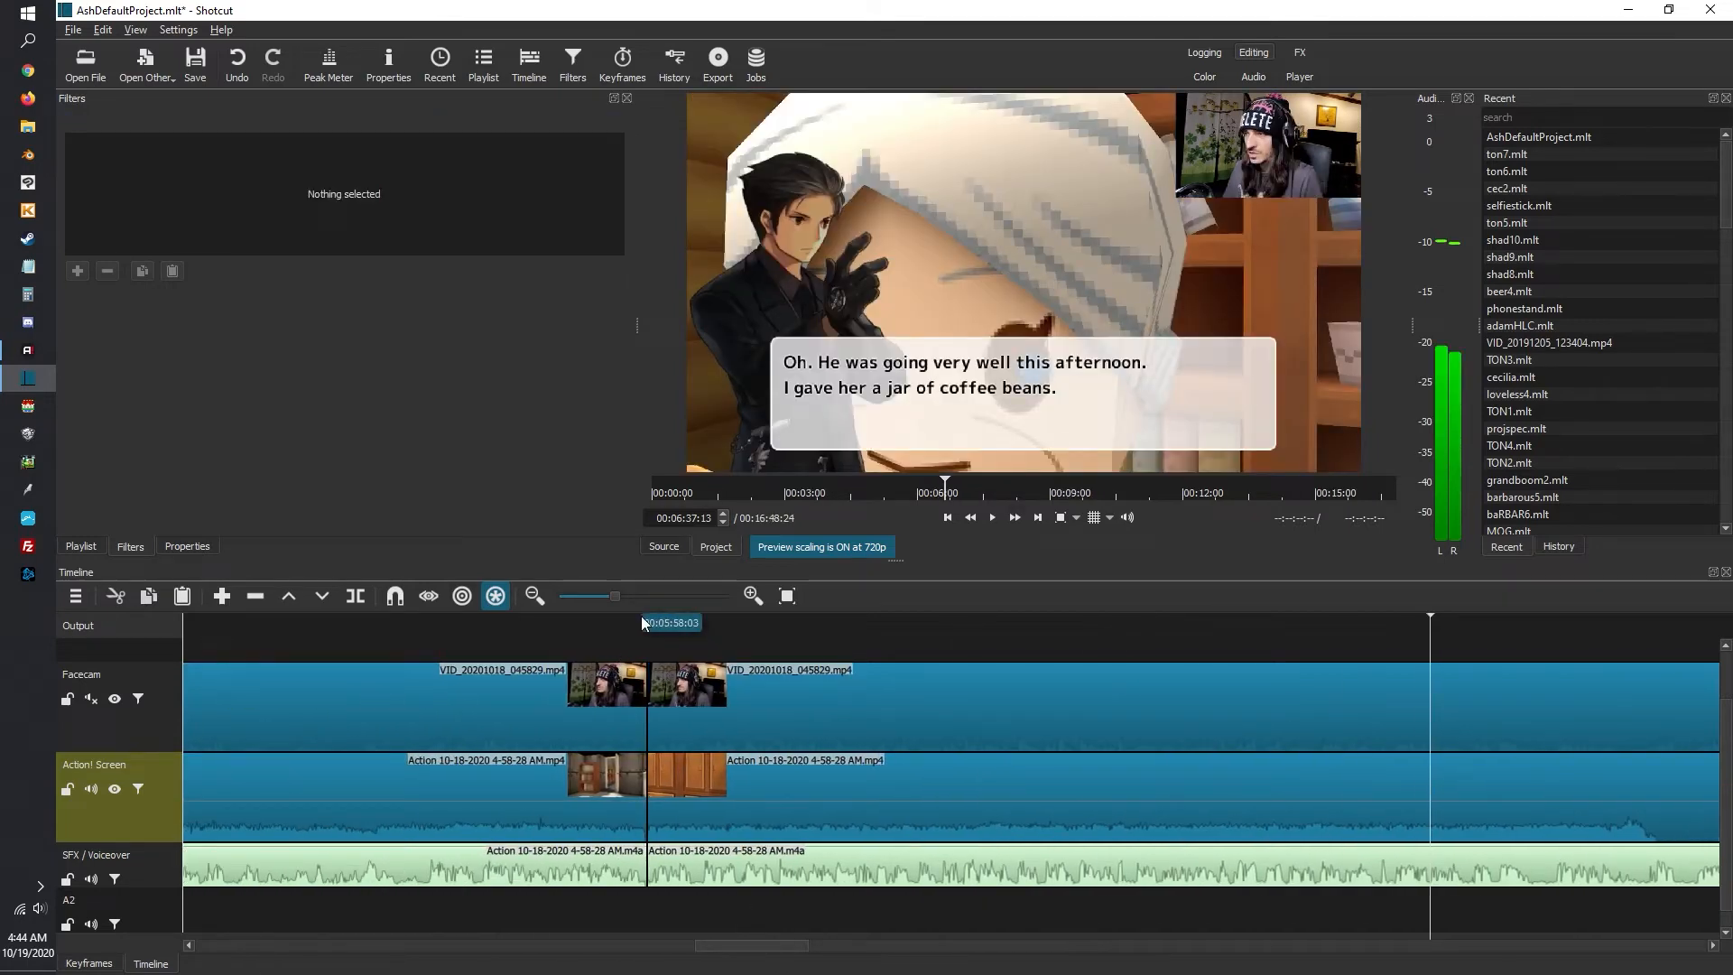
pyautogui.click(863, 619)
pyautogui.click(992, 517)
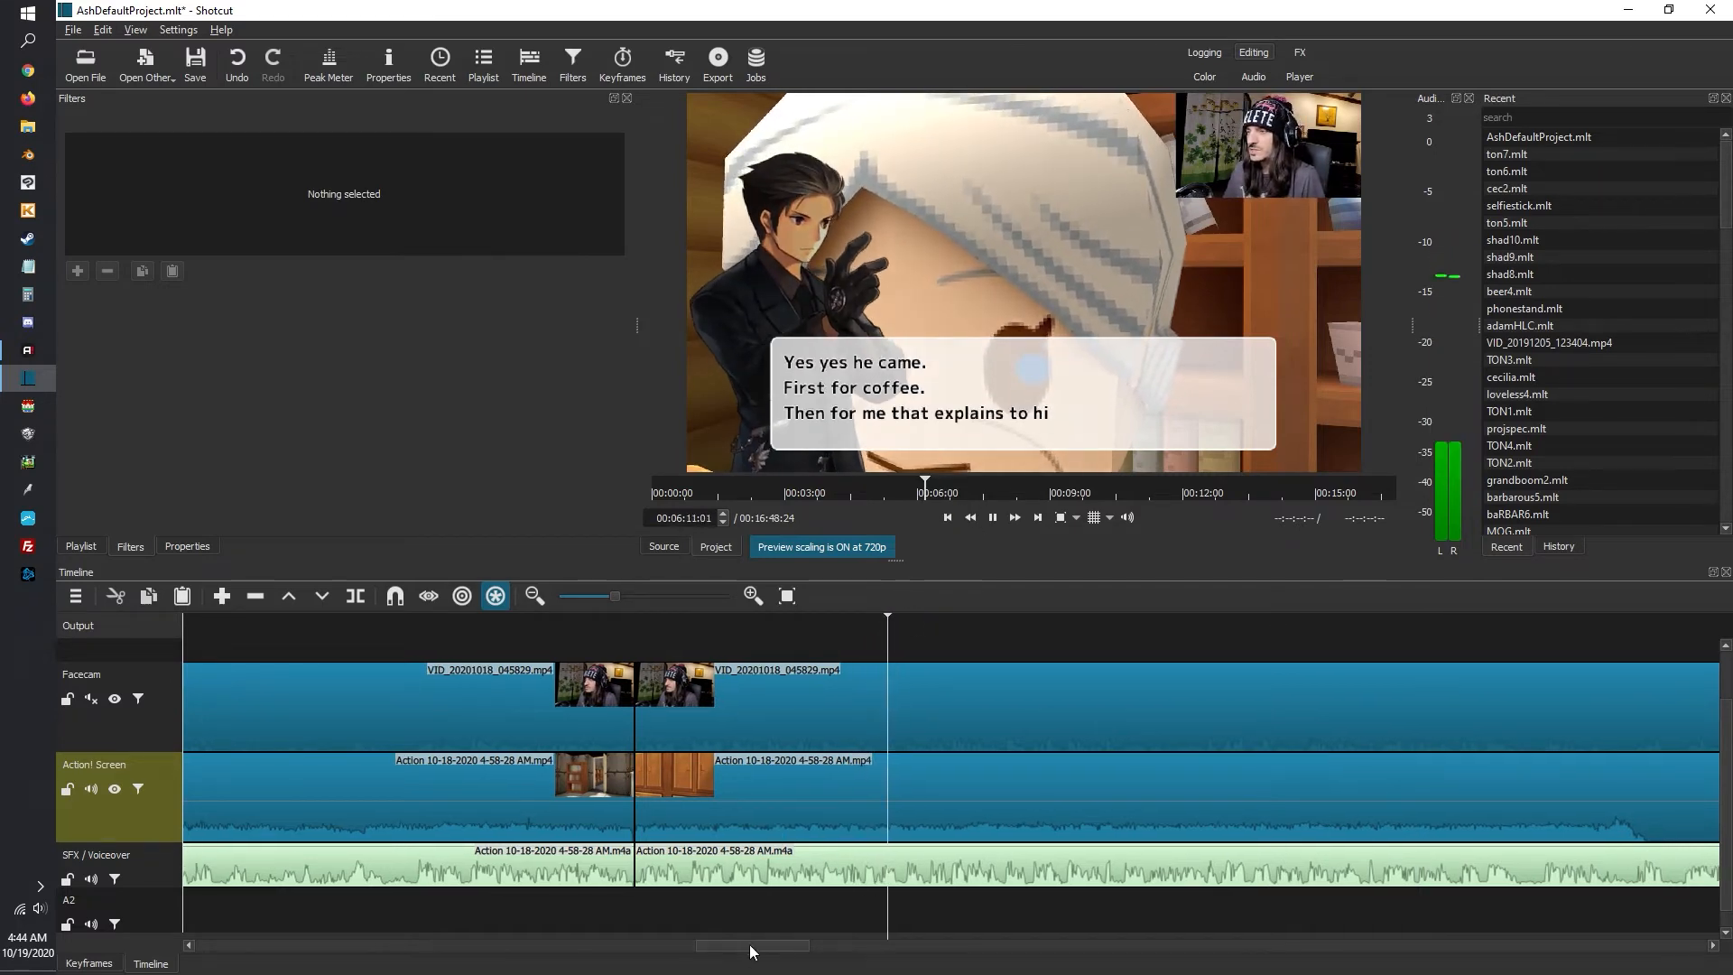
pyautogui.moveTo(755, 947); pyautogui.dragTo(793, 945)
pyautogui.click(993, 622)
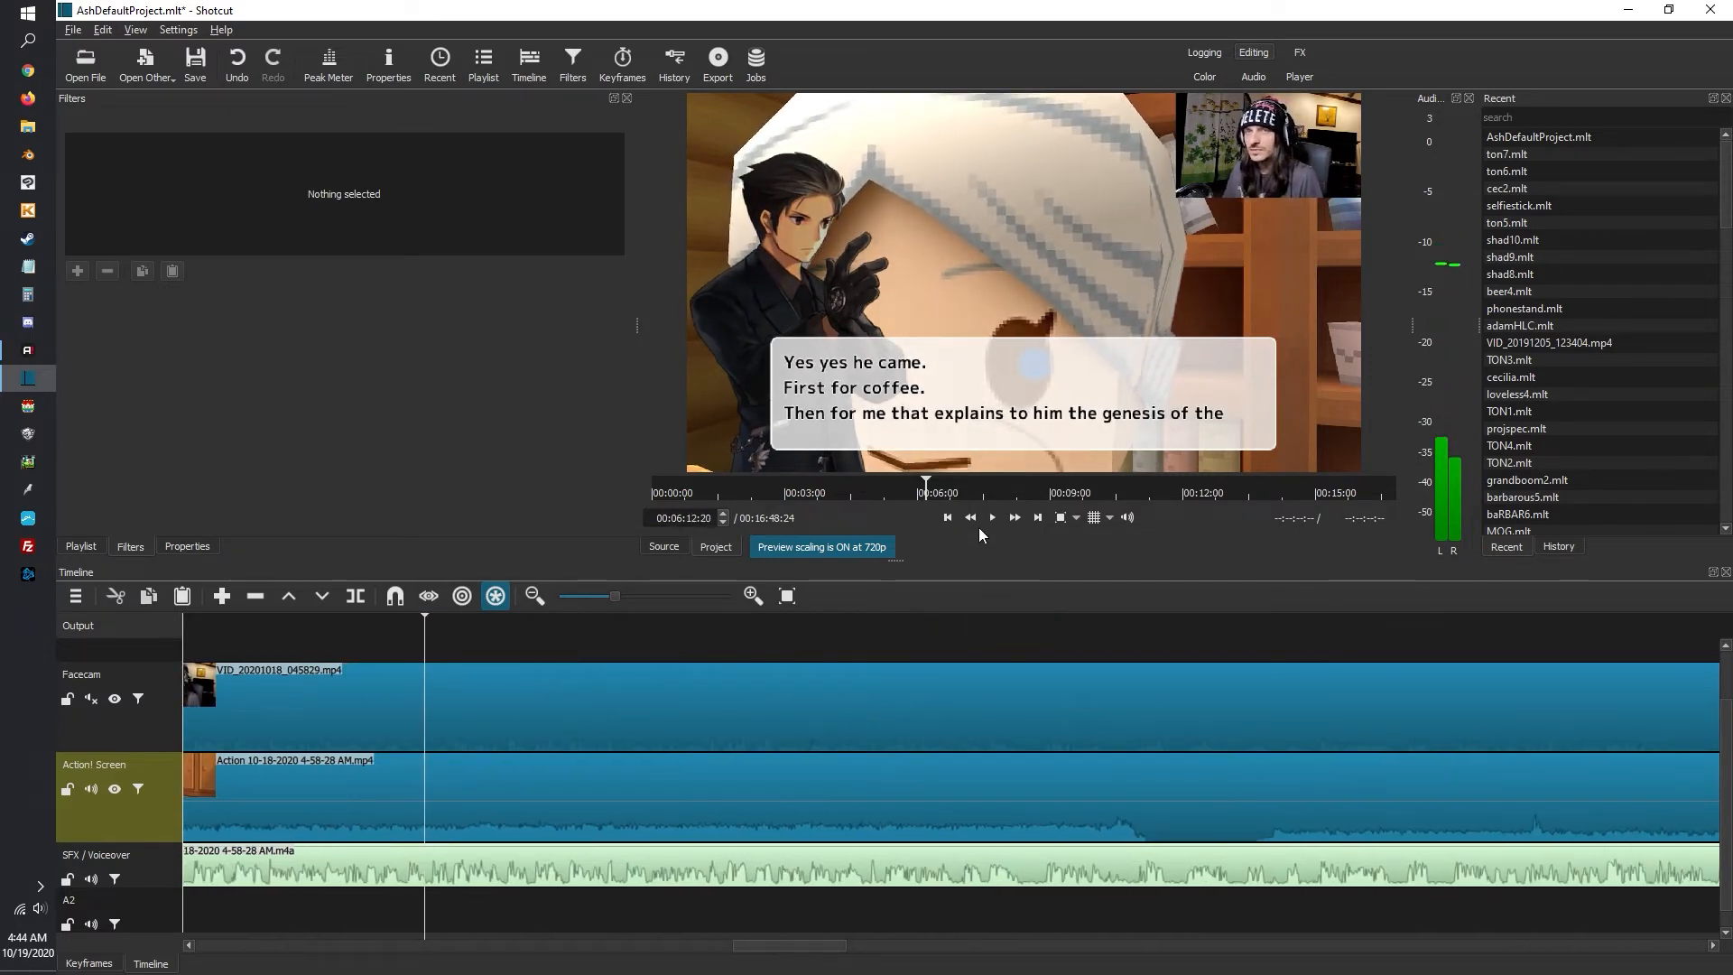
pyautogui.click(992, 517)
pyautogui.moveTo(814, 946); pyautogui.dragTo(831, 946)
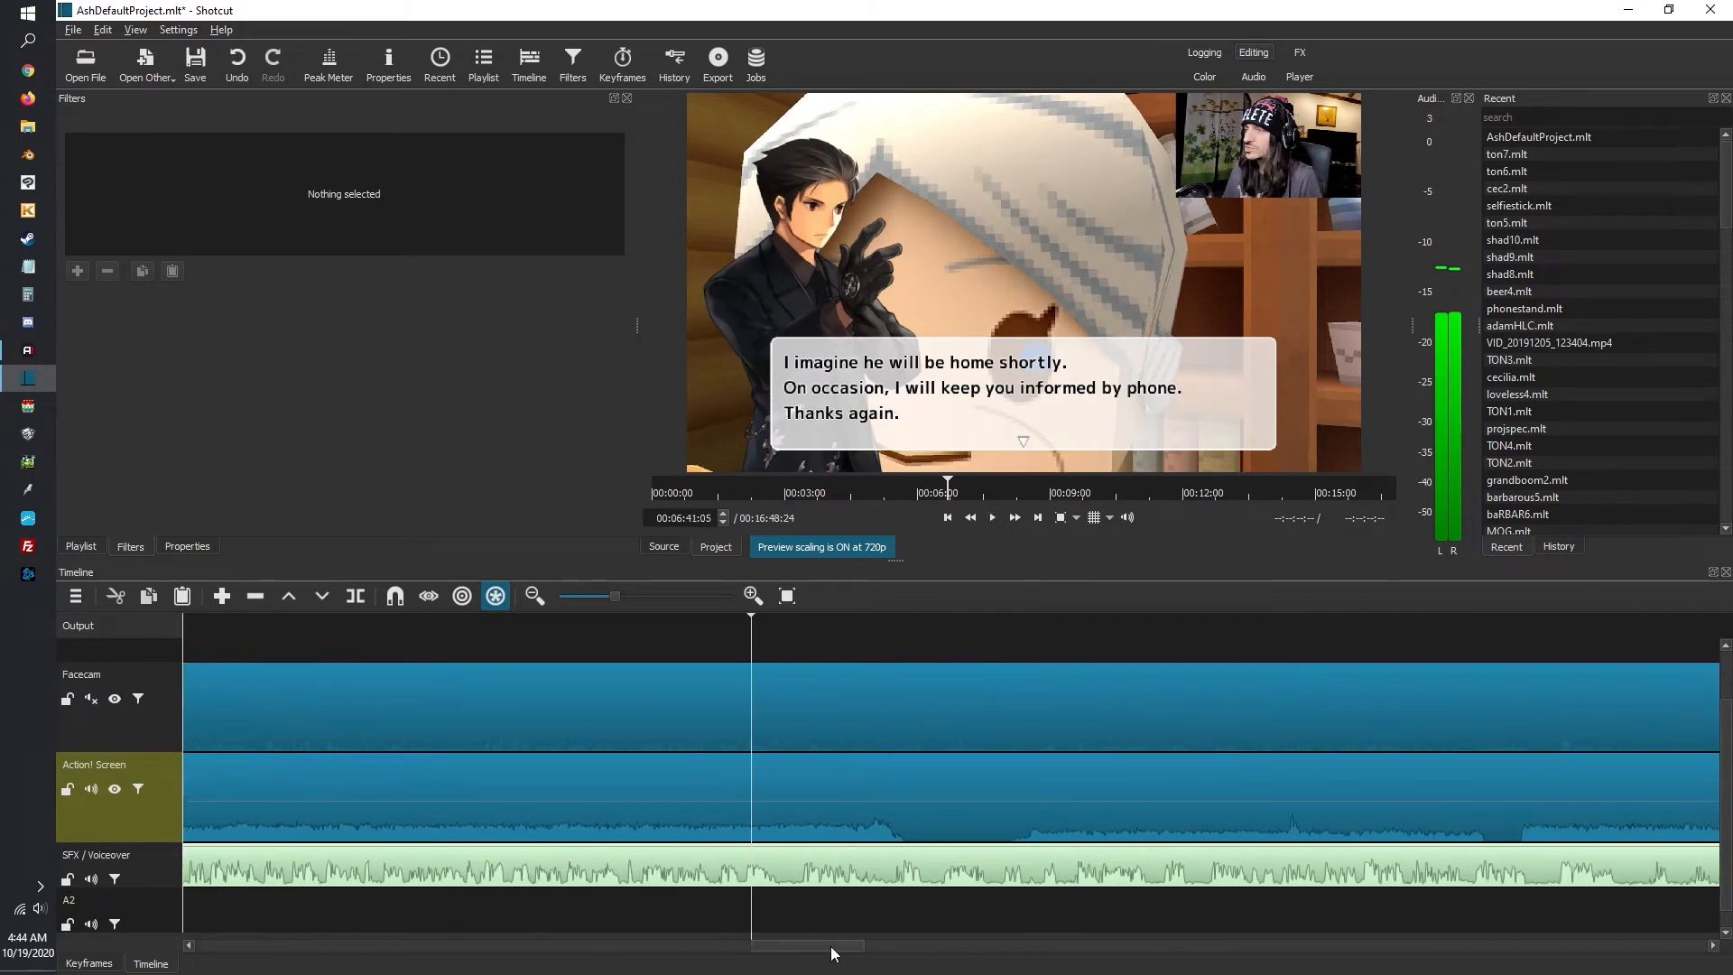
pyautogui.click(993, 518)
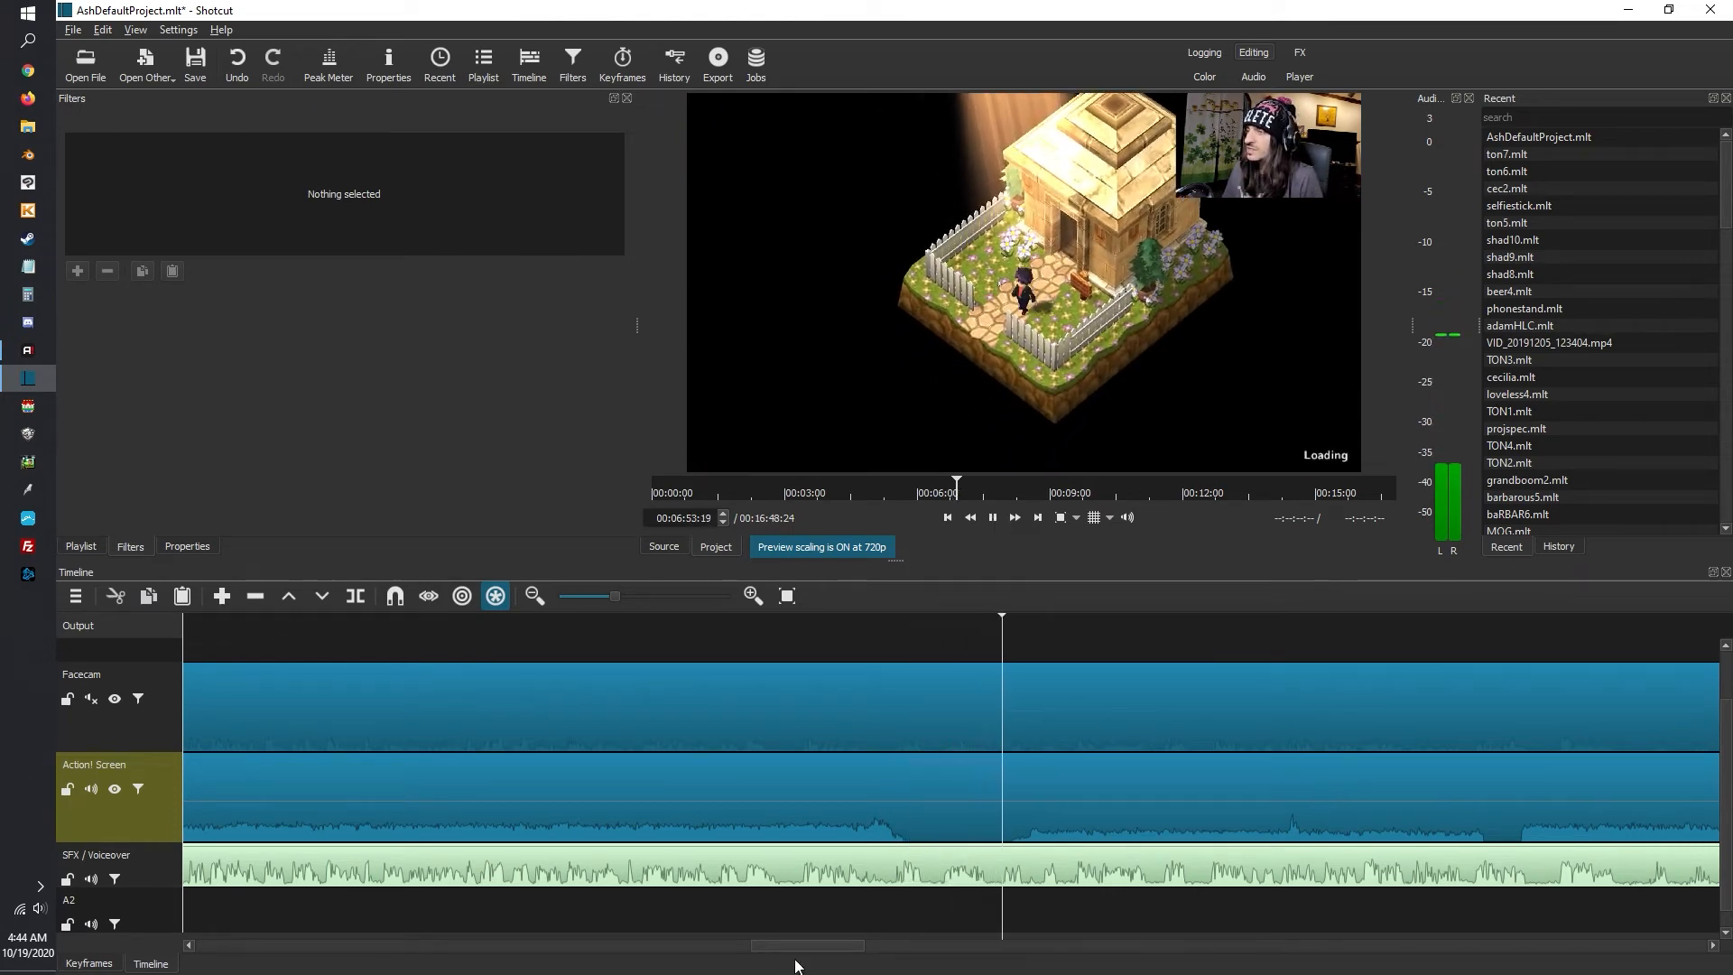
# Skim the footage from about 6:53 to 8:13 and split the Action! Screen clip at 00:08:09:02, where the next unwanted section begins
pyautogui.moveTo(807, 945); pyautogui.dragTo(859, 949)
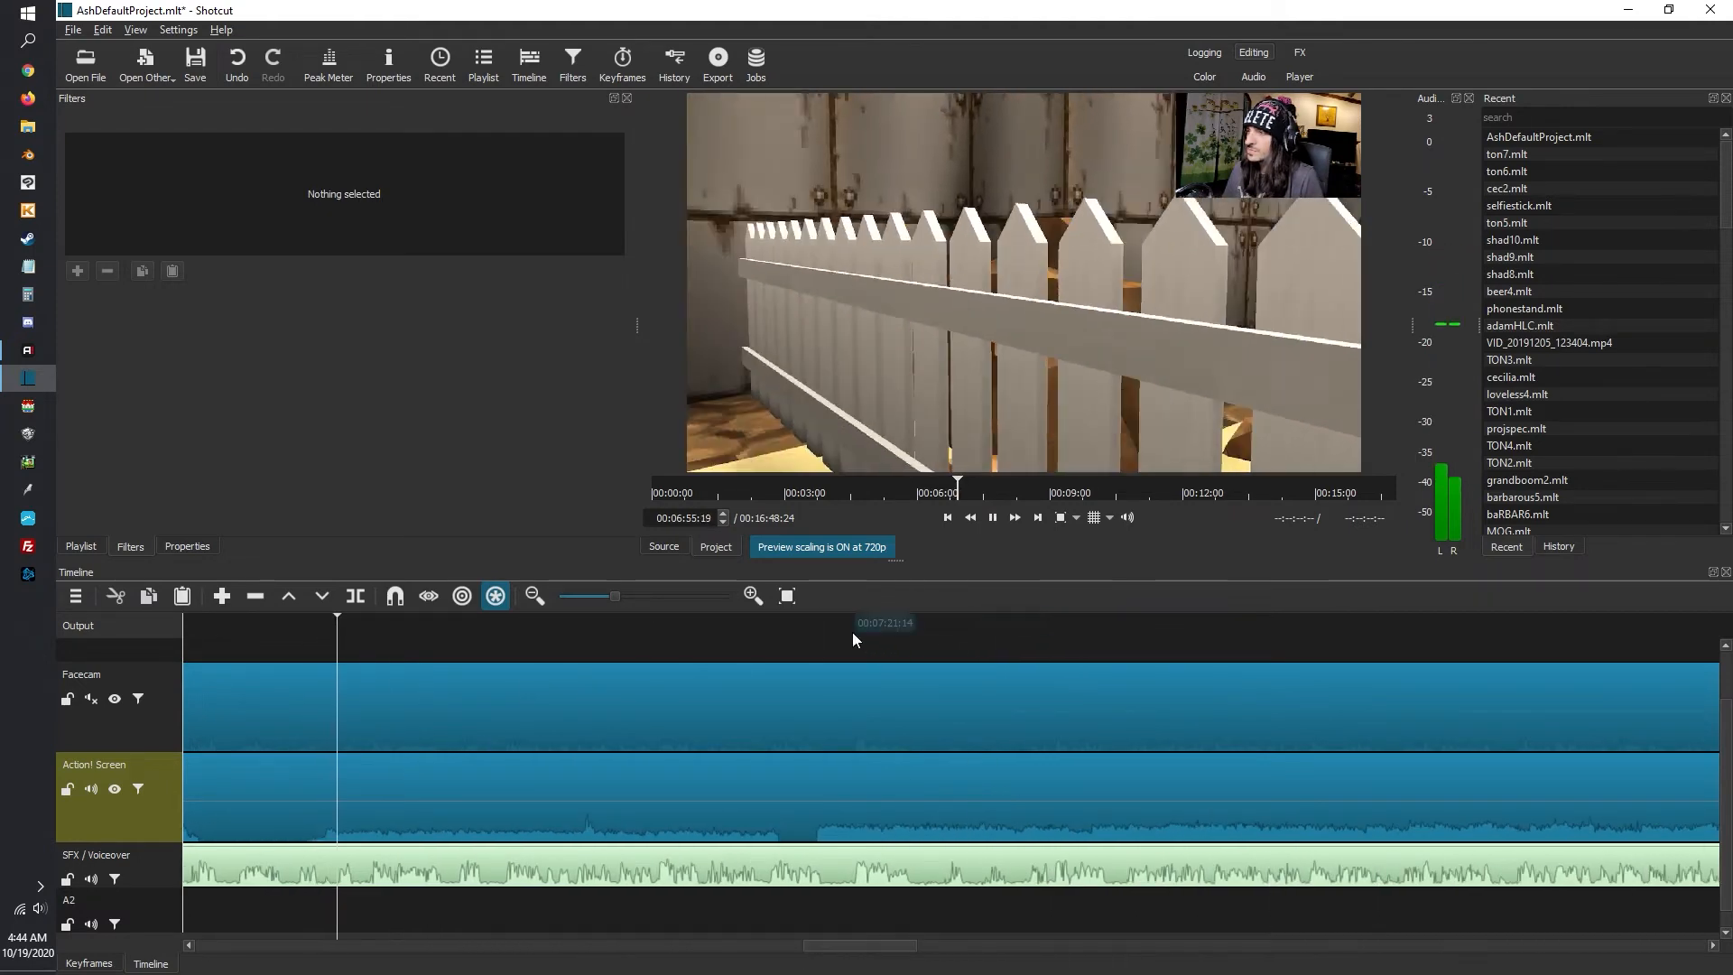
pyautogui.click(992, 517)
pyautogui.moveTo(867, 947); pyautogui.dragTo(939, 955)
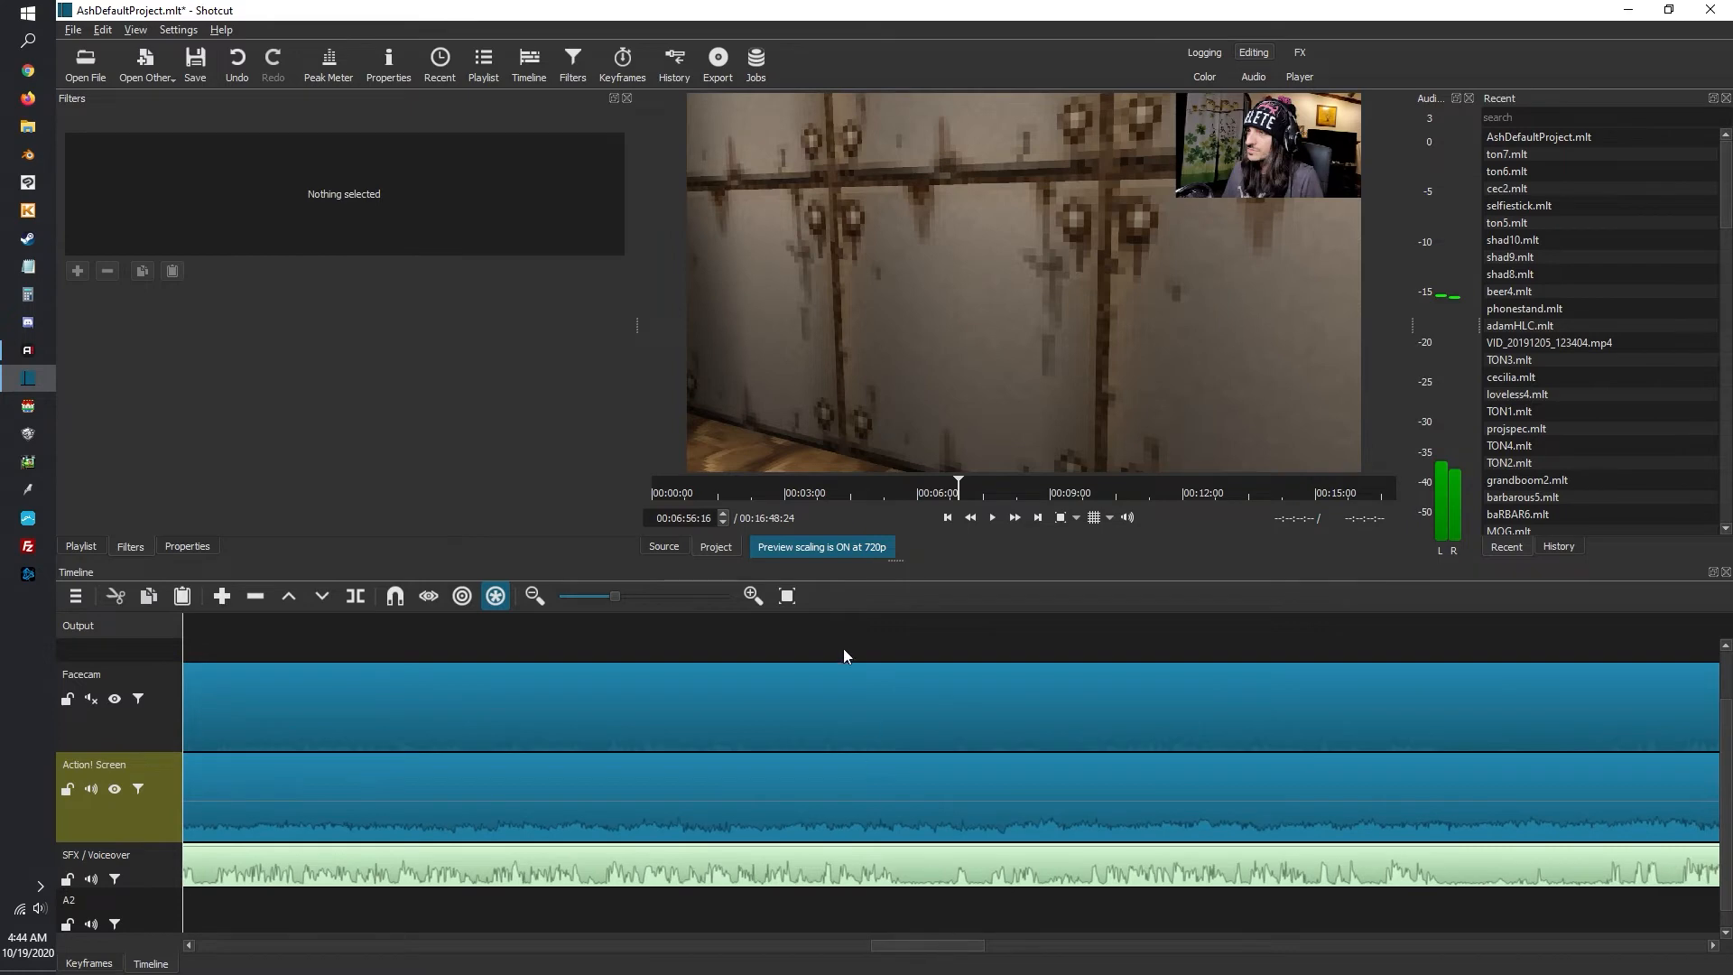
pyautogui.click(846, 625)
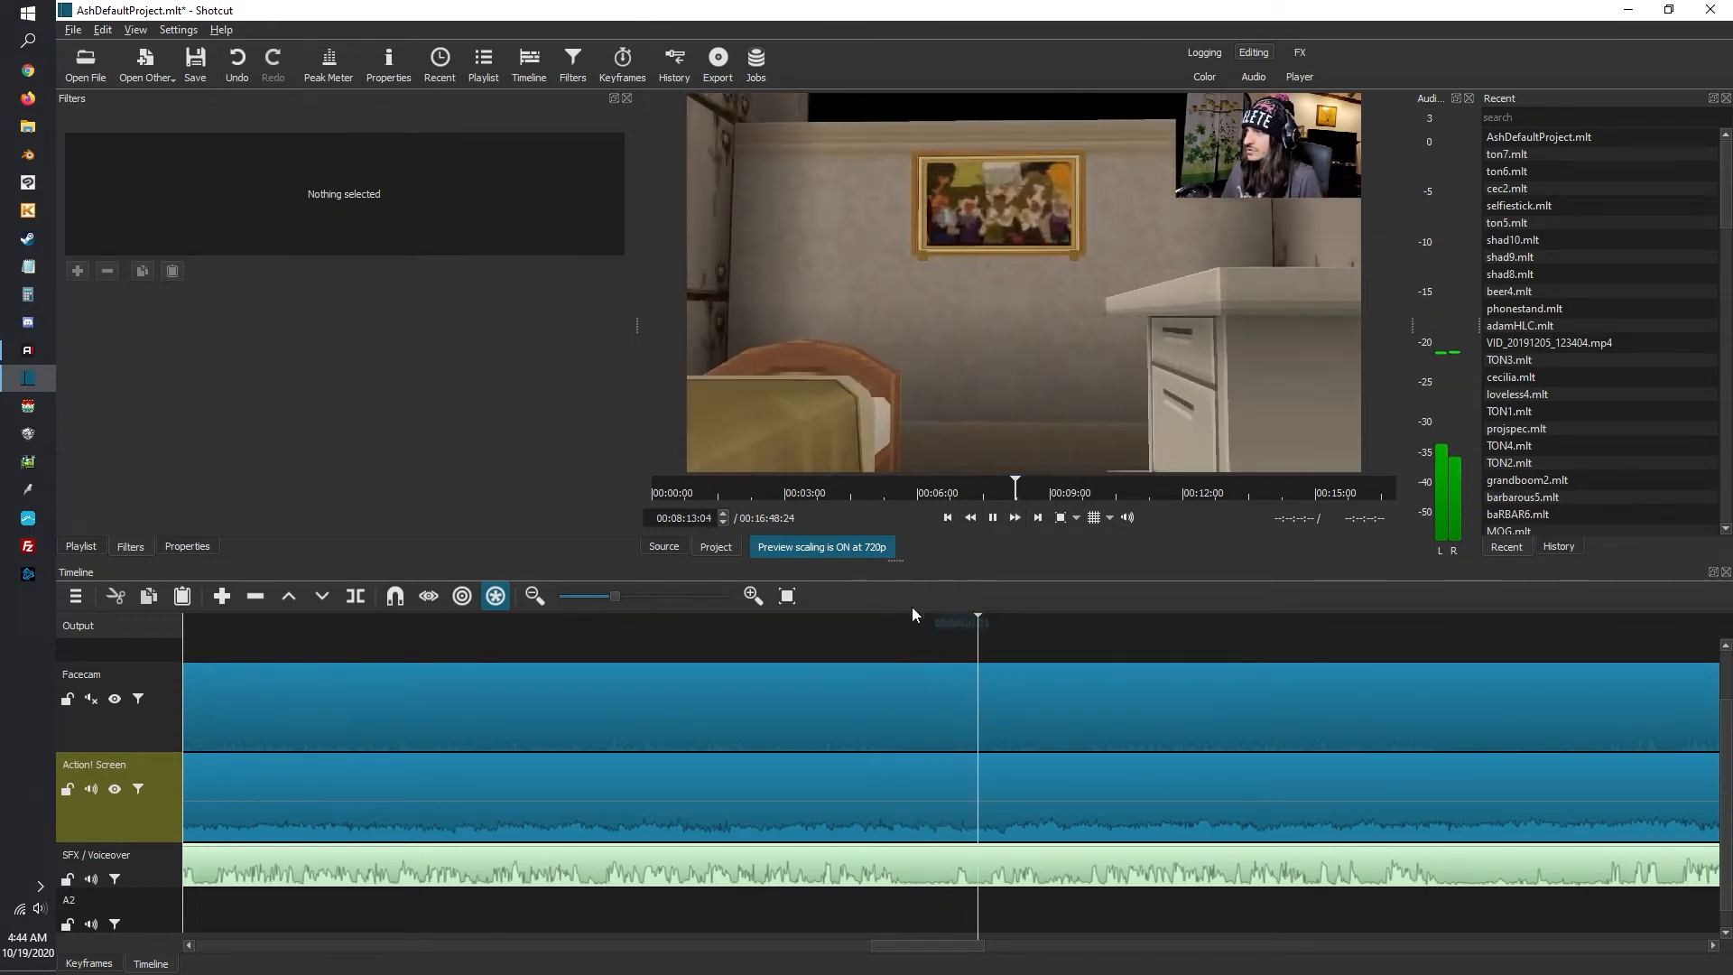
pyautogui.click(896, 619)
pyautogui.press('s')
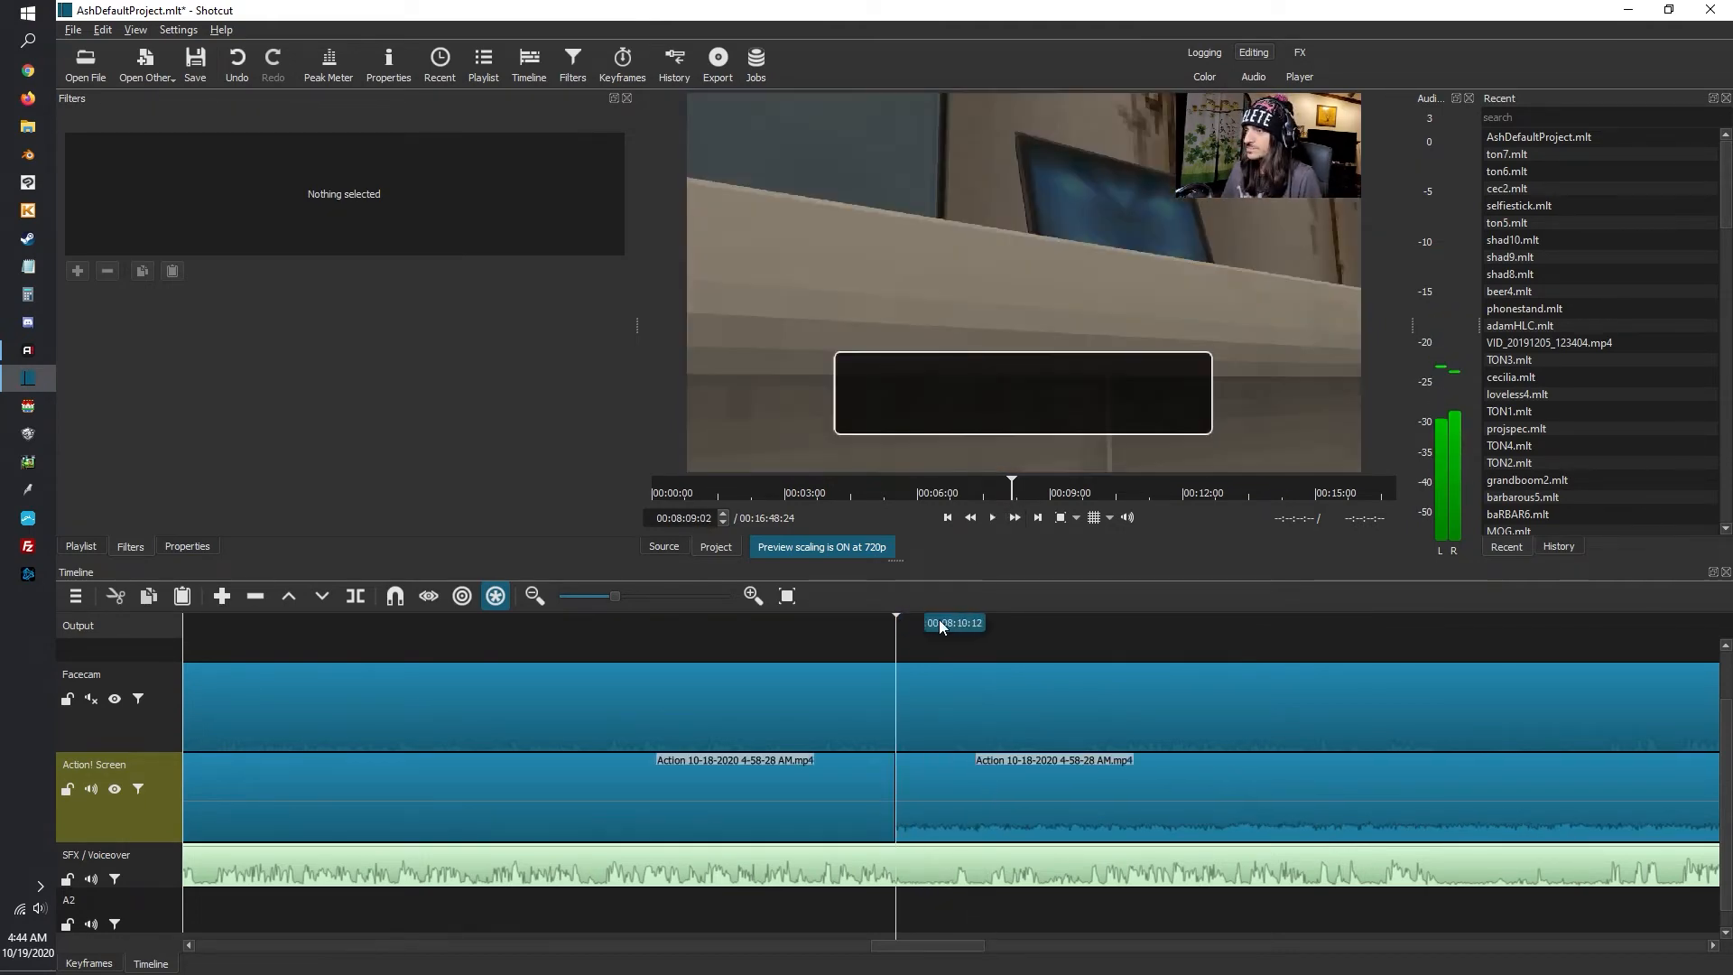
# Split the Action! Screen clip at 00:08:13:17 and remove the section back to 00:08:09:02, rippling across all tracks
pyautogui.click(959, 620)
pyautogui.click(981, 620)
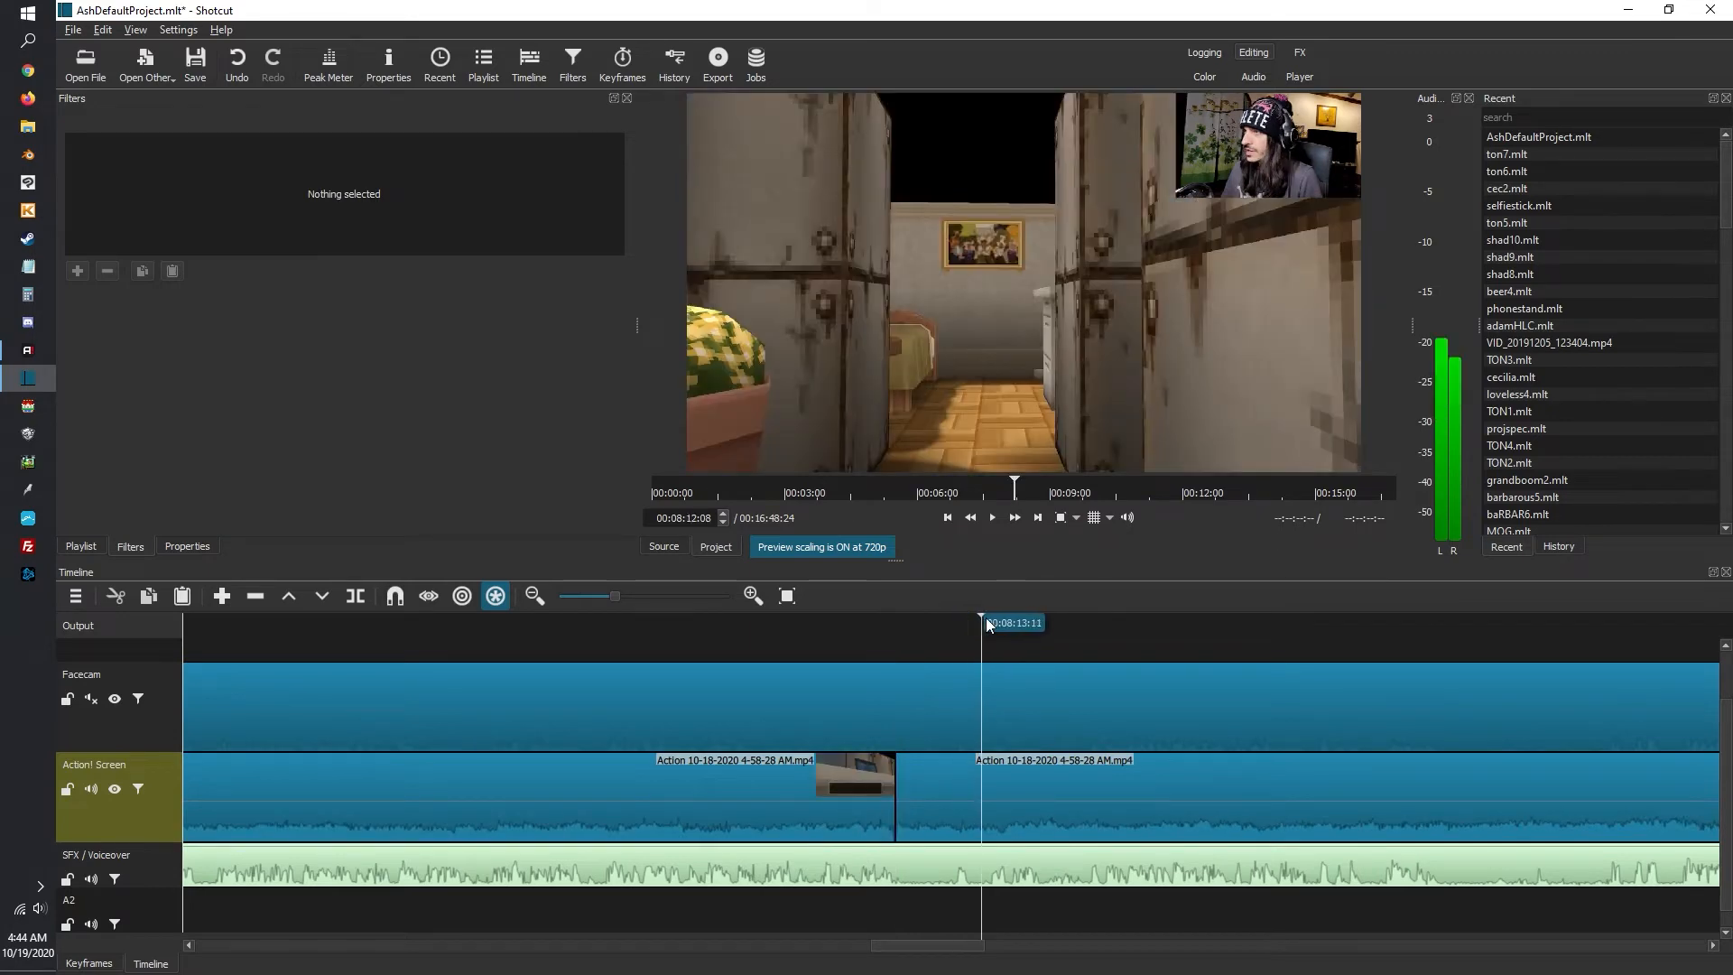
pyautogui.click(987, 621)
pyautogui.press('s')
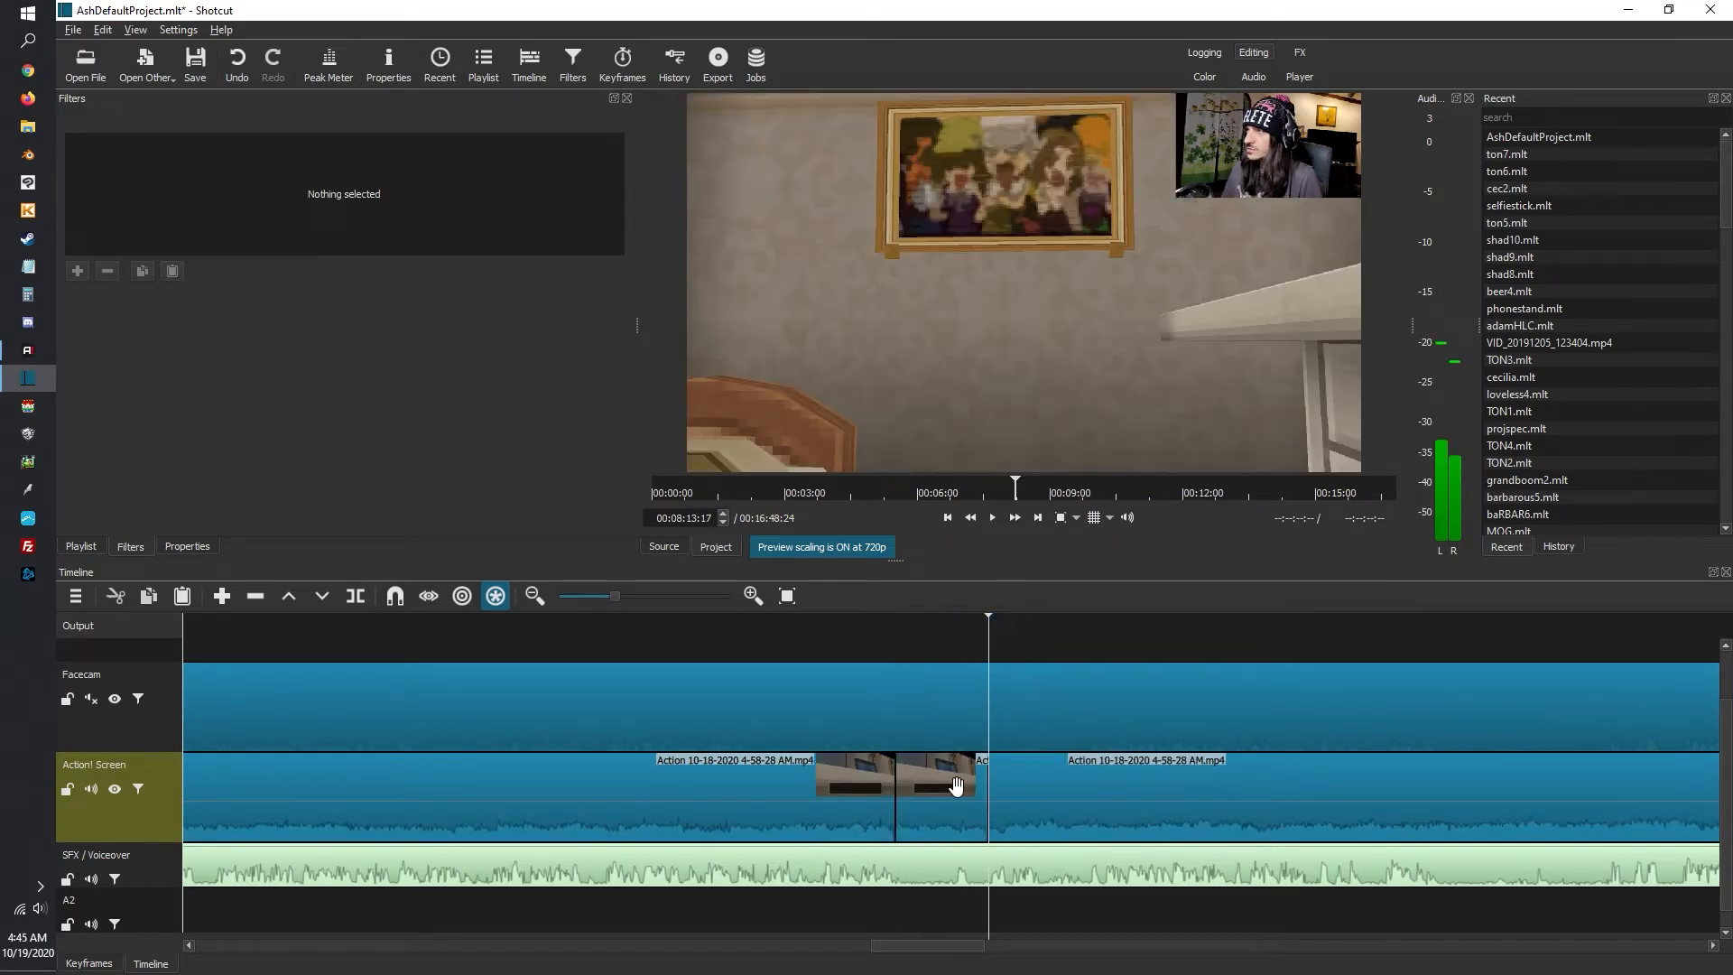
pyautogui.rightClick(960, 794)
pyautogui.click(991, 794)
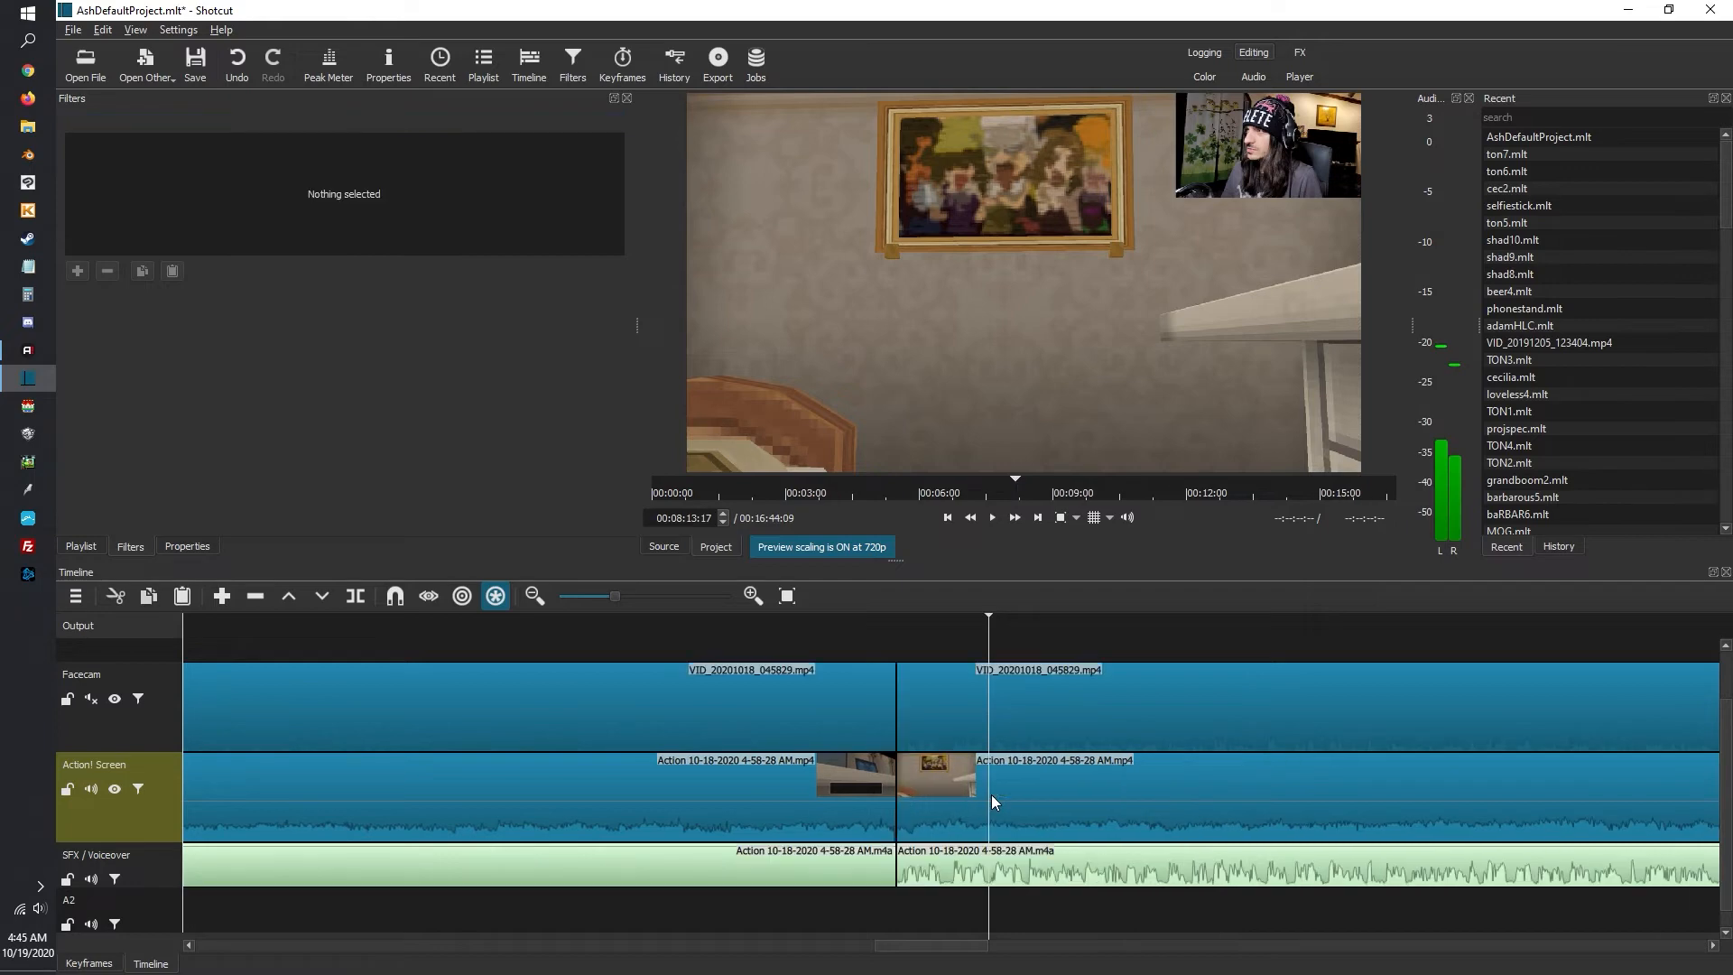
# Play on after the join at about 8:09, split the Action! Screen clip at about 8:31 and look for the end of the unwanted section
pyautogui.scroll(-5, 894, 621)
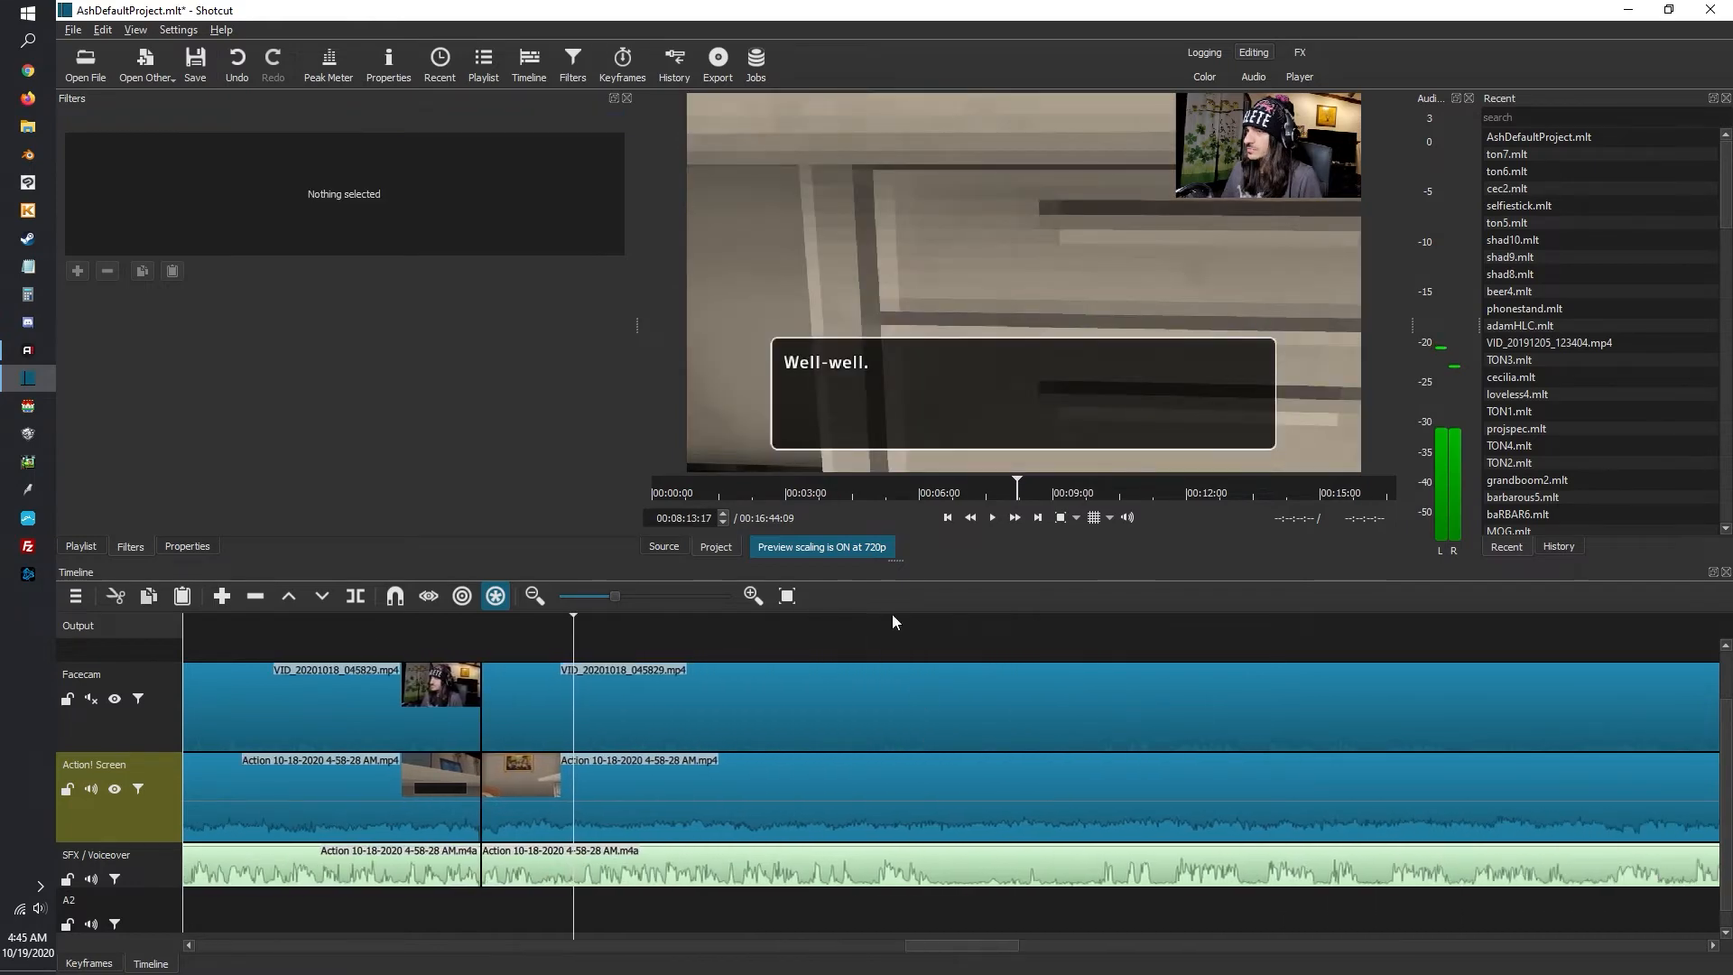
pyautogui.click(994, 516)
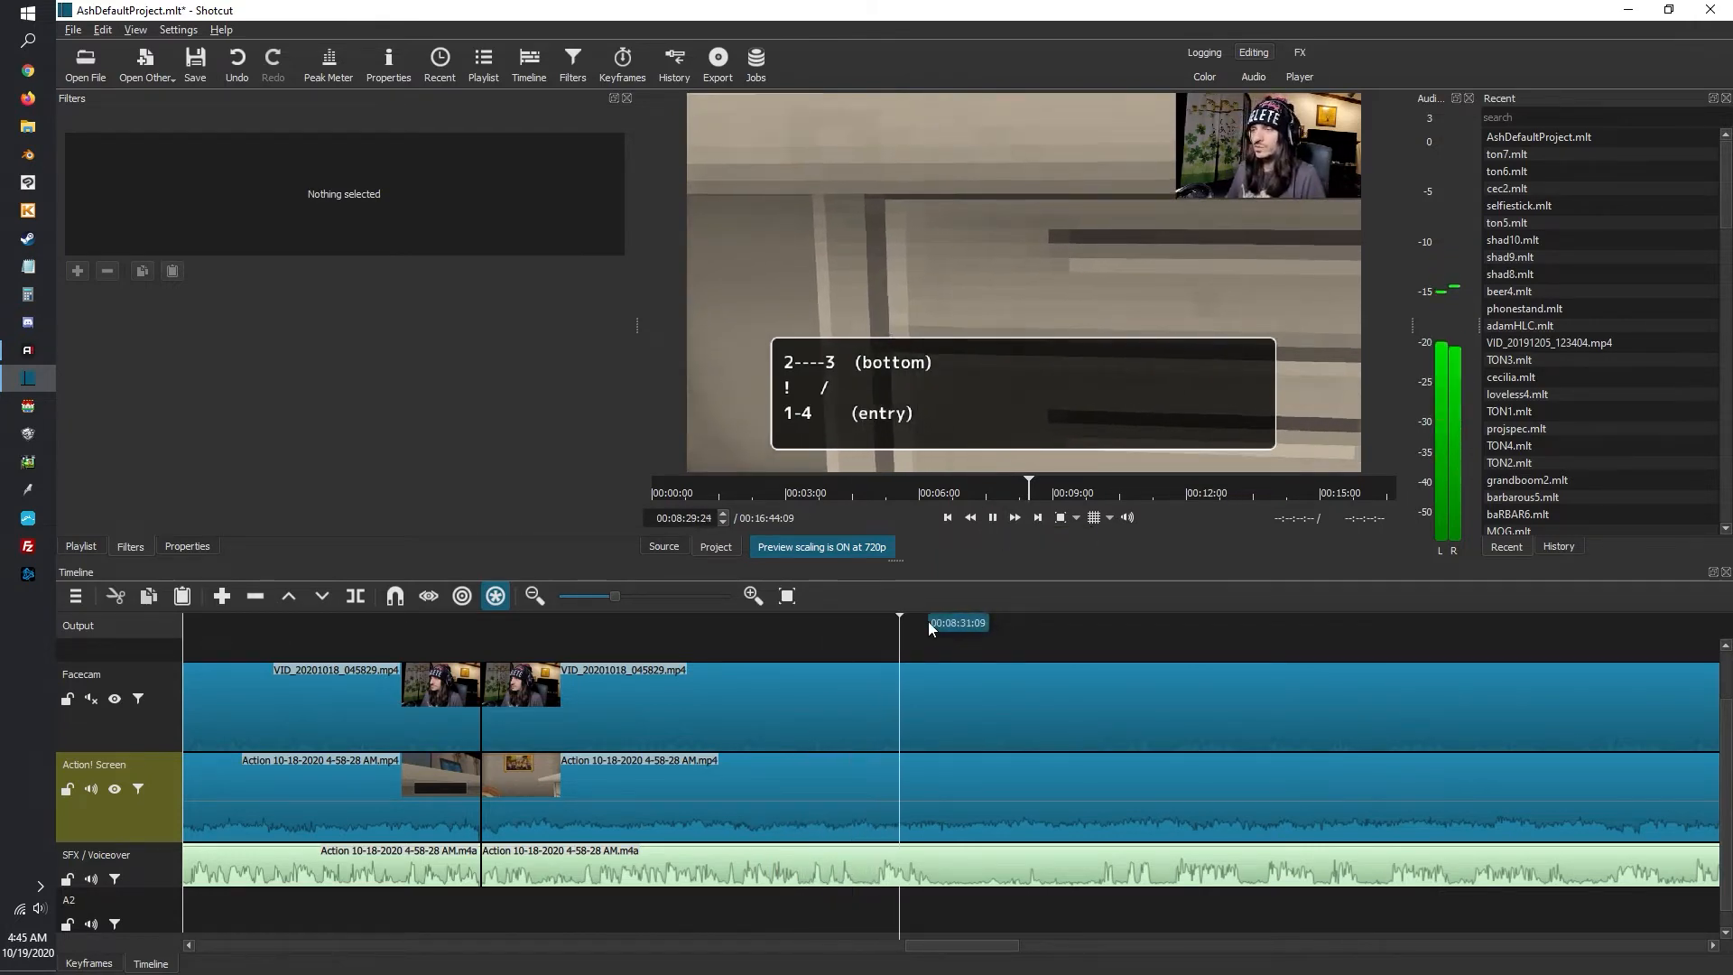
pyautogui.press('s')
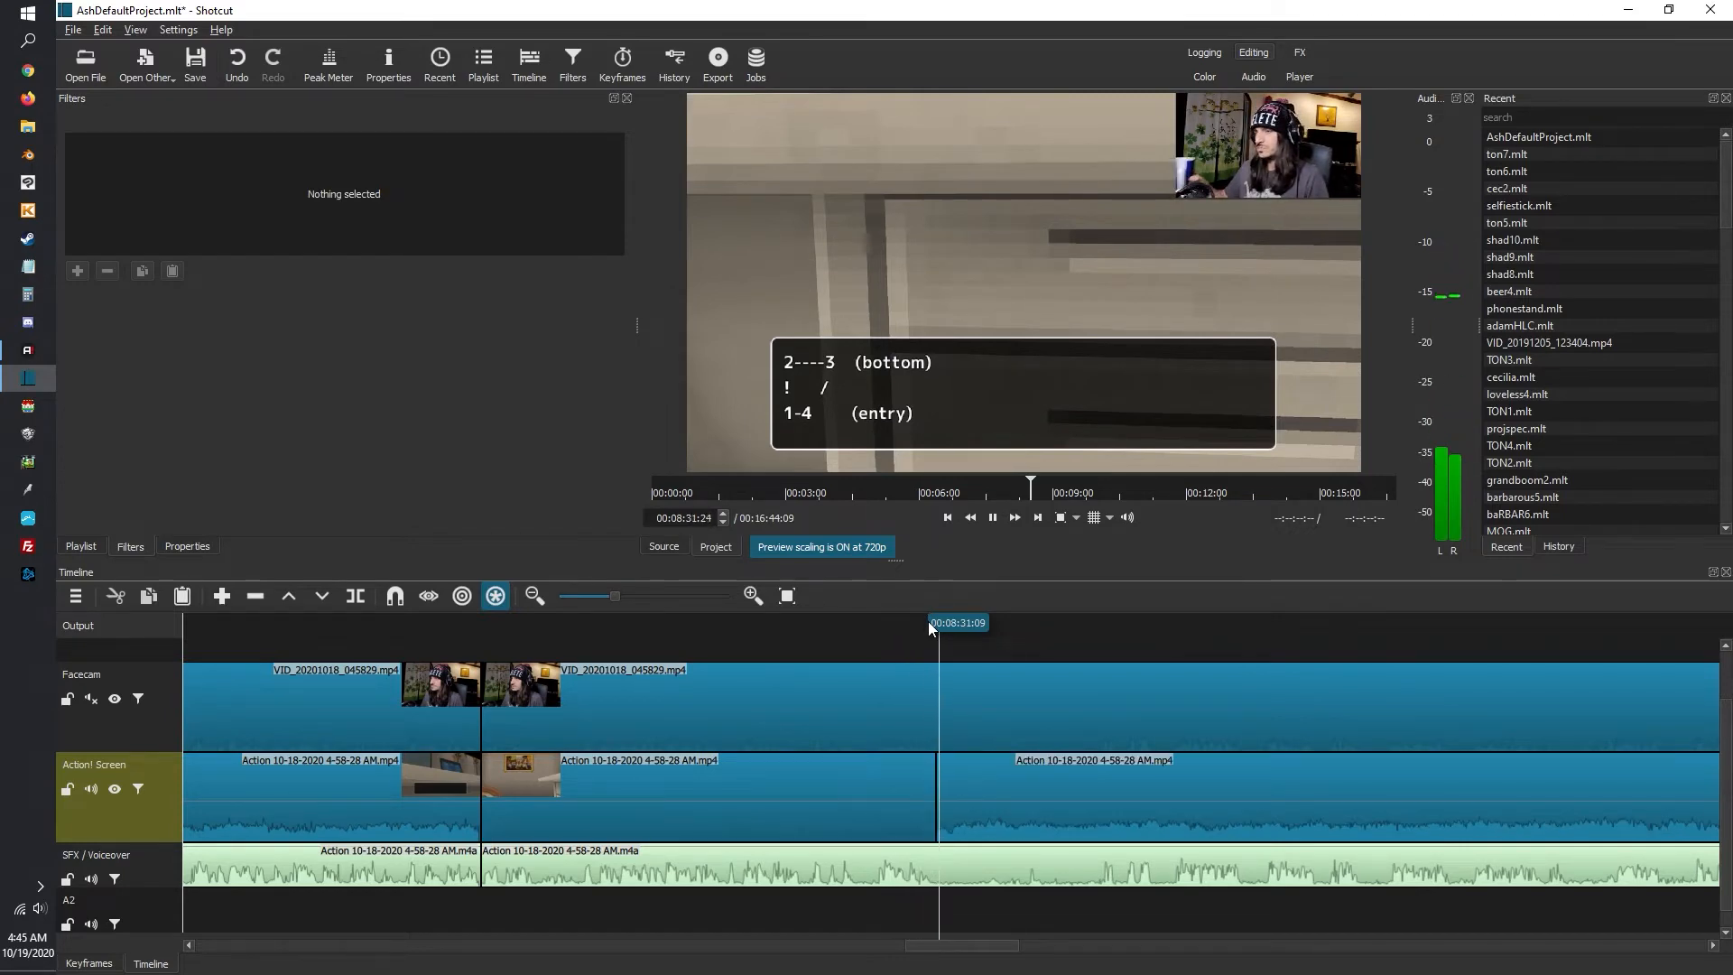
pyautogui.click(1083, 621)
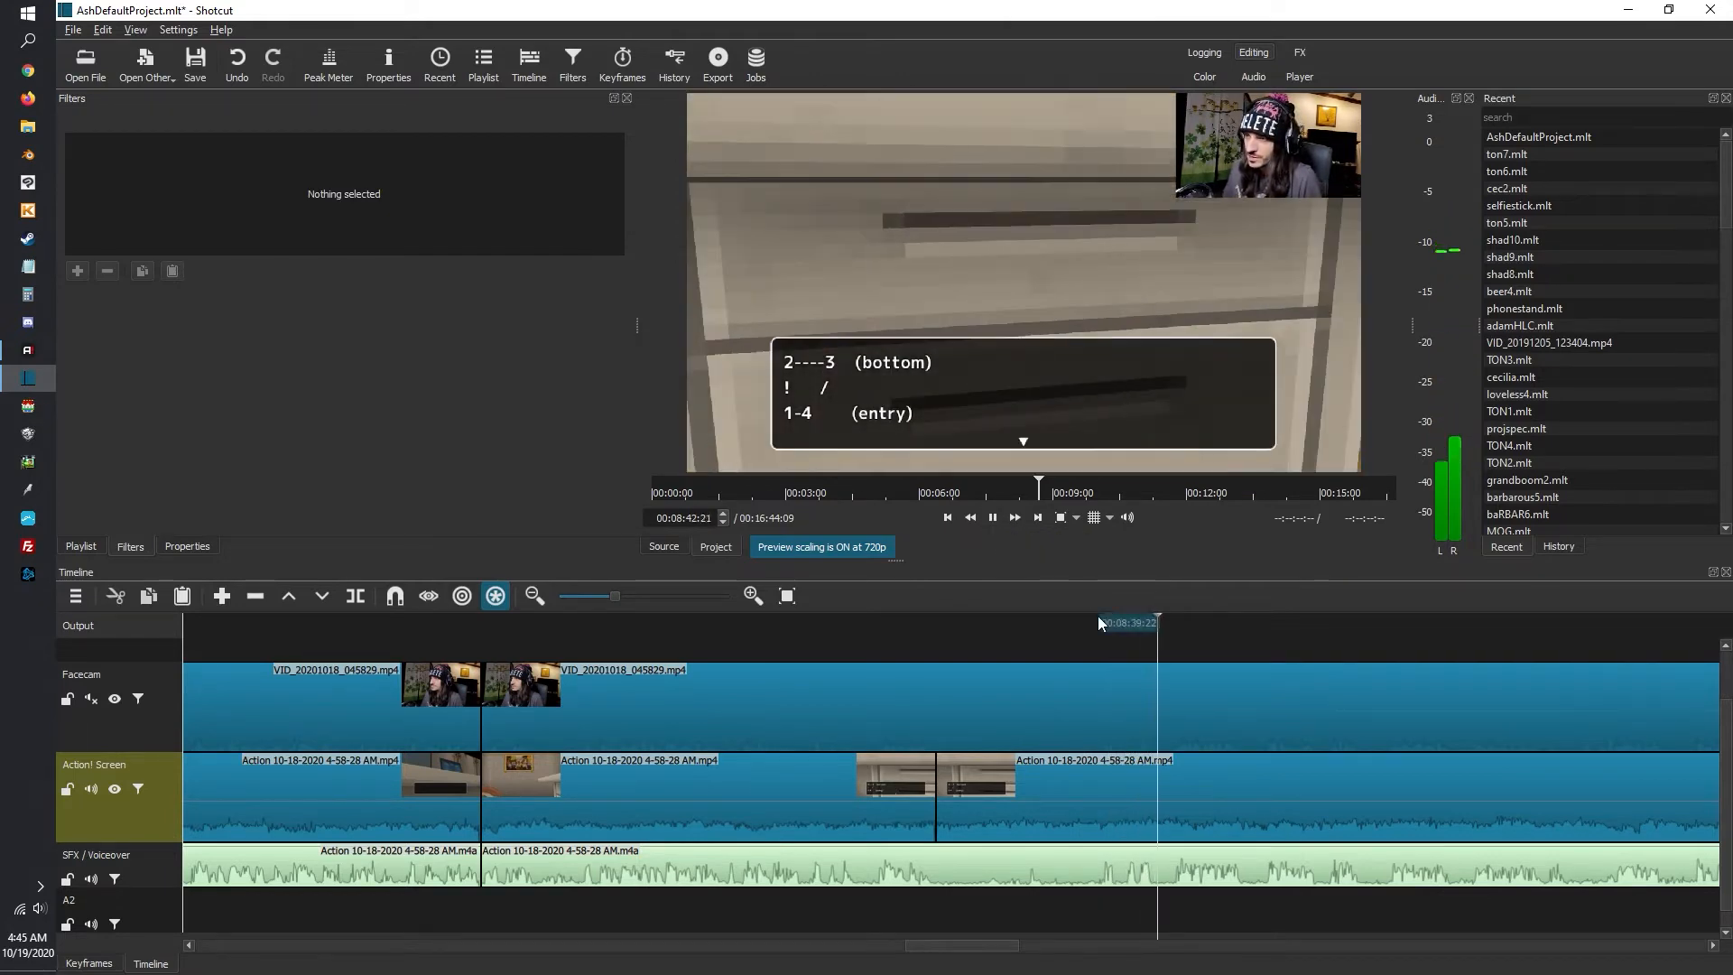
pyautogui.press('space')
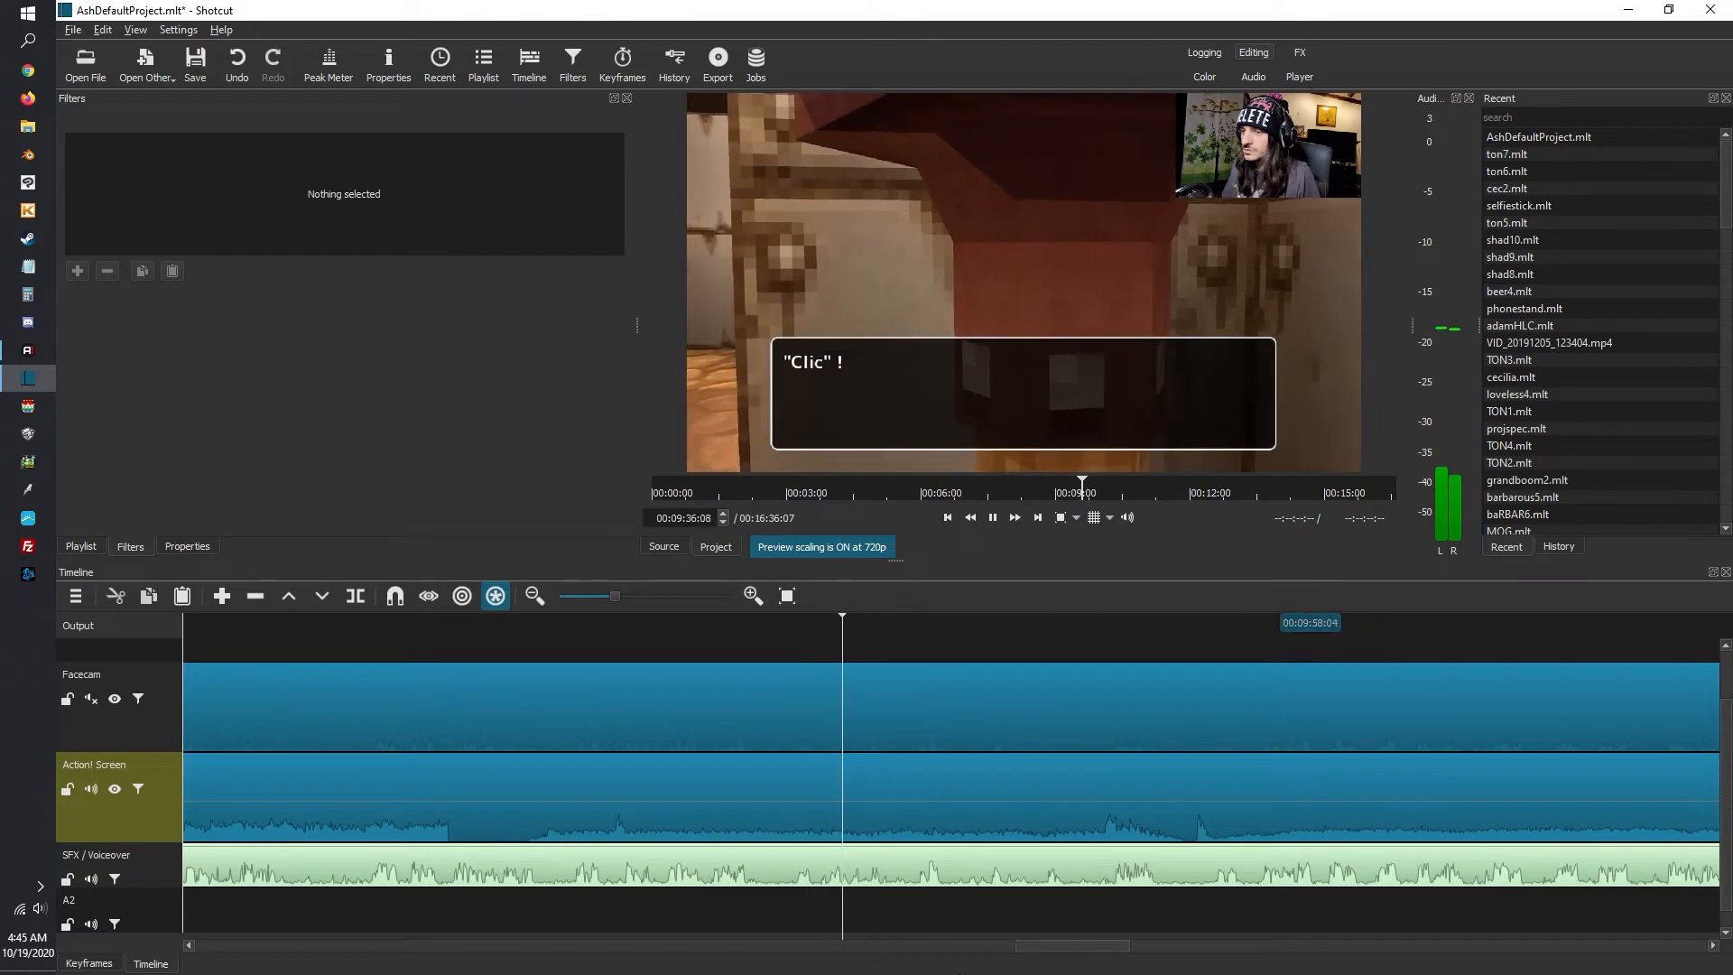
# Skip ahead through the footage to about 10:53 and split the Action! Screen clip at 00:10:55:07
pyautogui.moveTo(1071, 946); pyautogui.dragTo(1201, 946)
pyautogui.click(1308, 623)
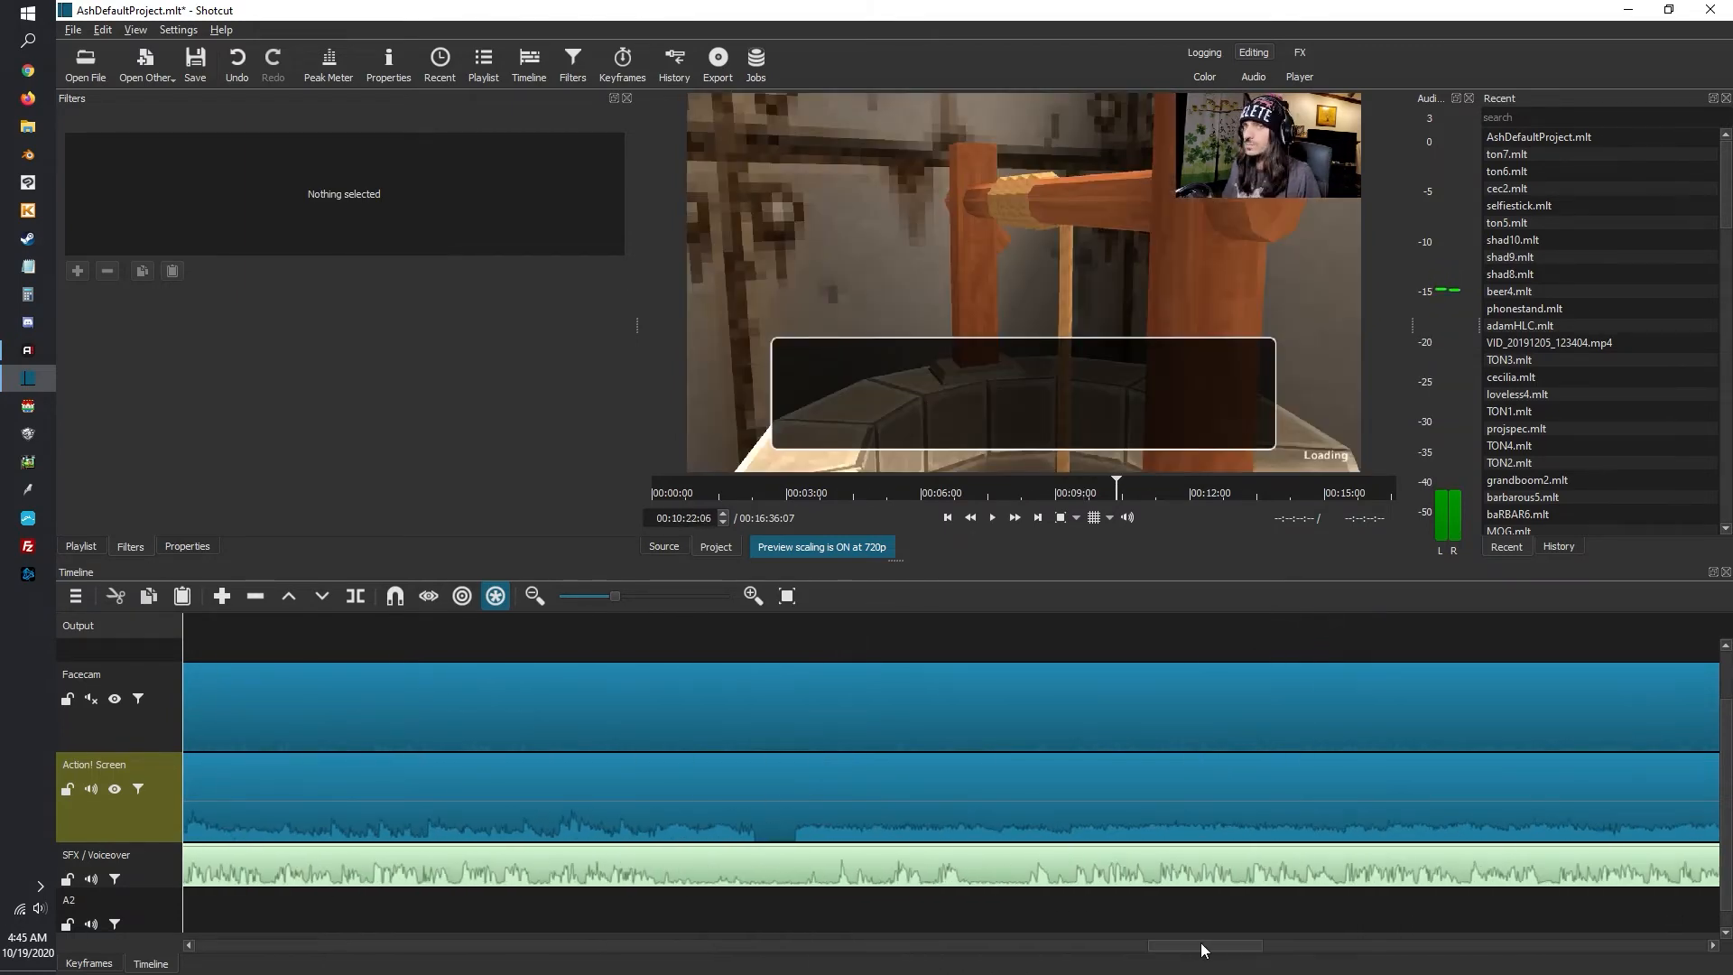
pyautogui.click(631, 620)
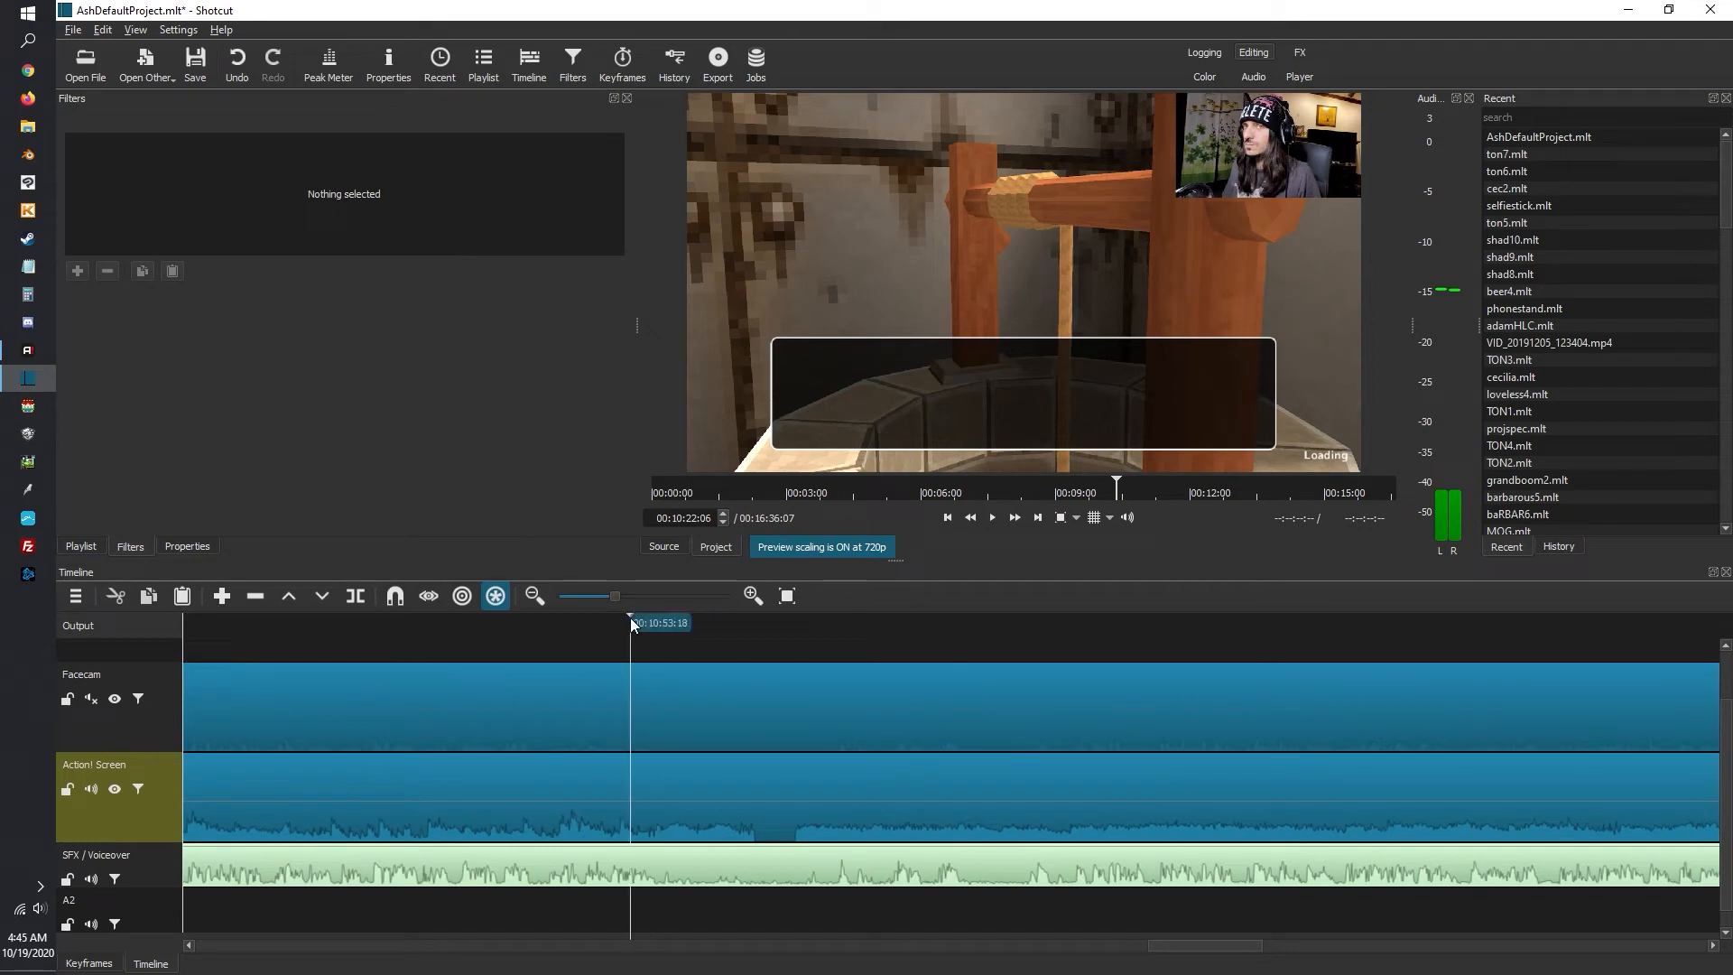
pyautogui.click(993, 518)
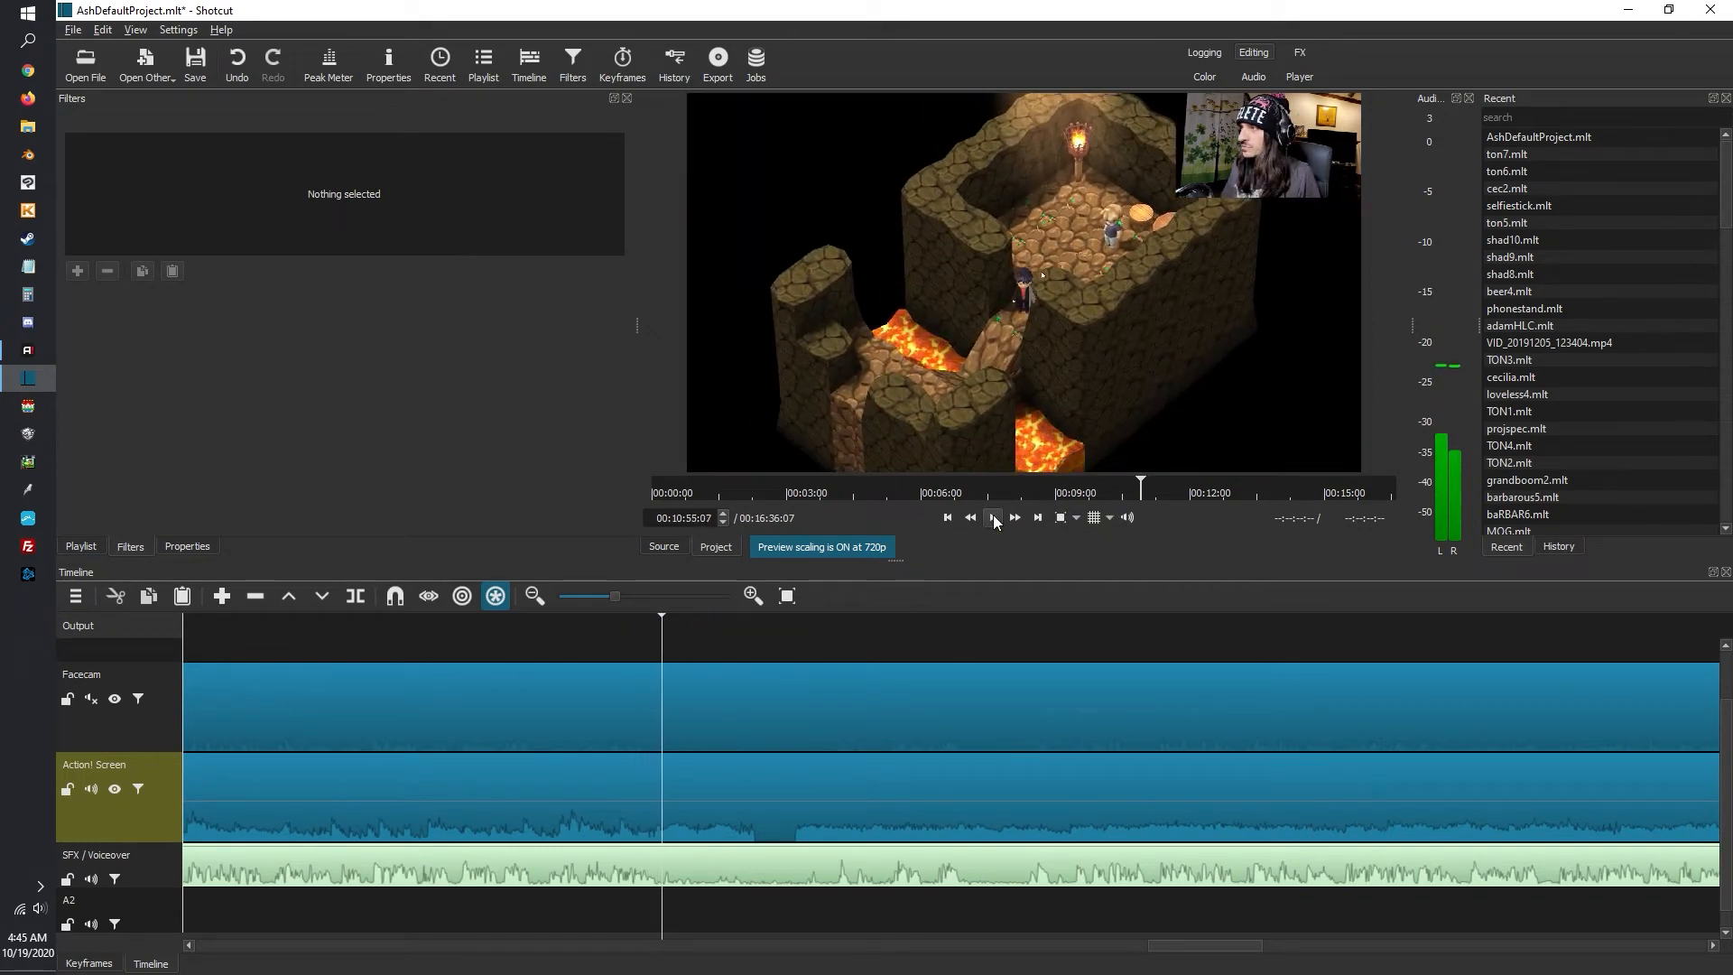
pyautogui.press('s')
# Locate the end of the unwanted section, split the Action! Screen clip at 00:11:03:04 and remove the part back to about 10:55 across all tracks
pyautogui.click(993, 517)
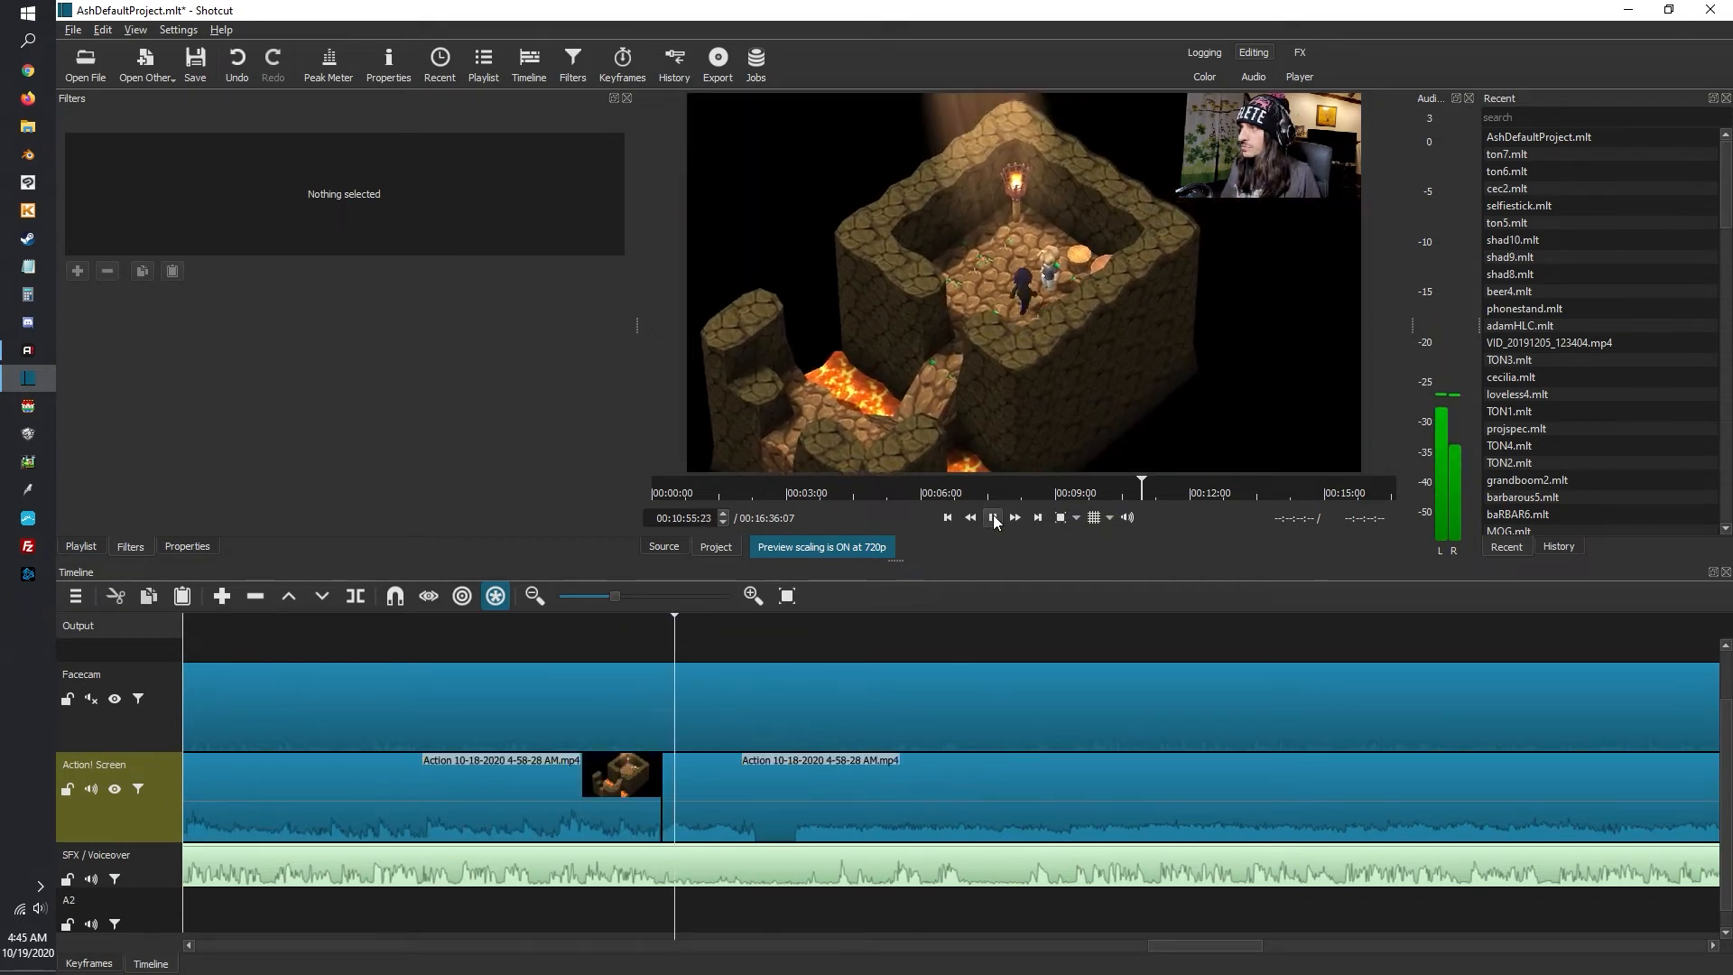
pyautogui.click(836, 620)
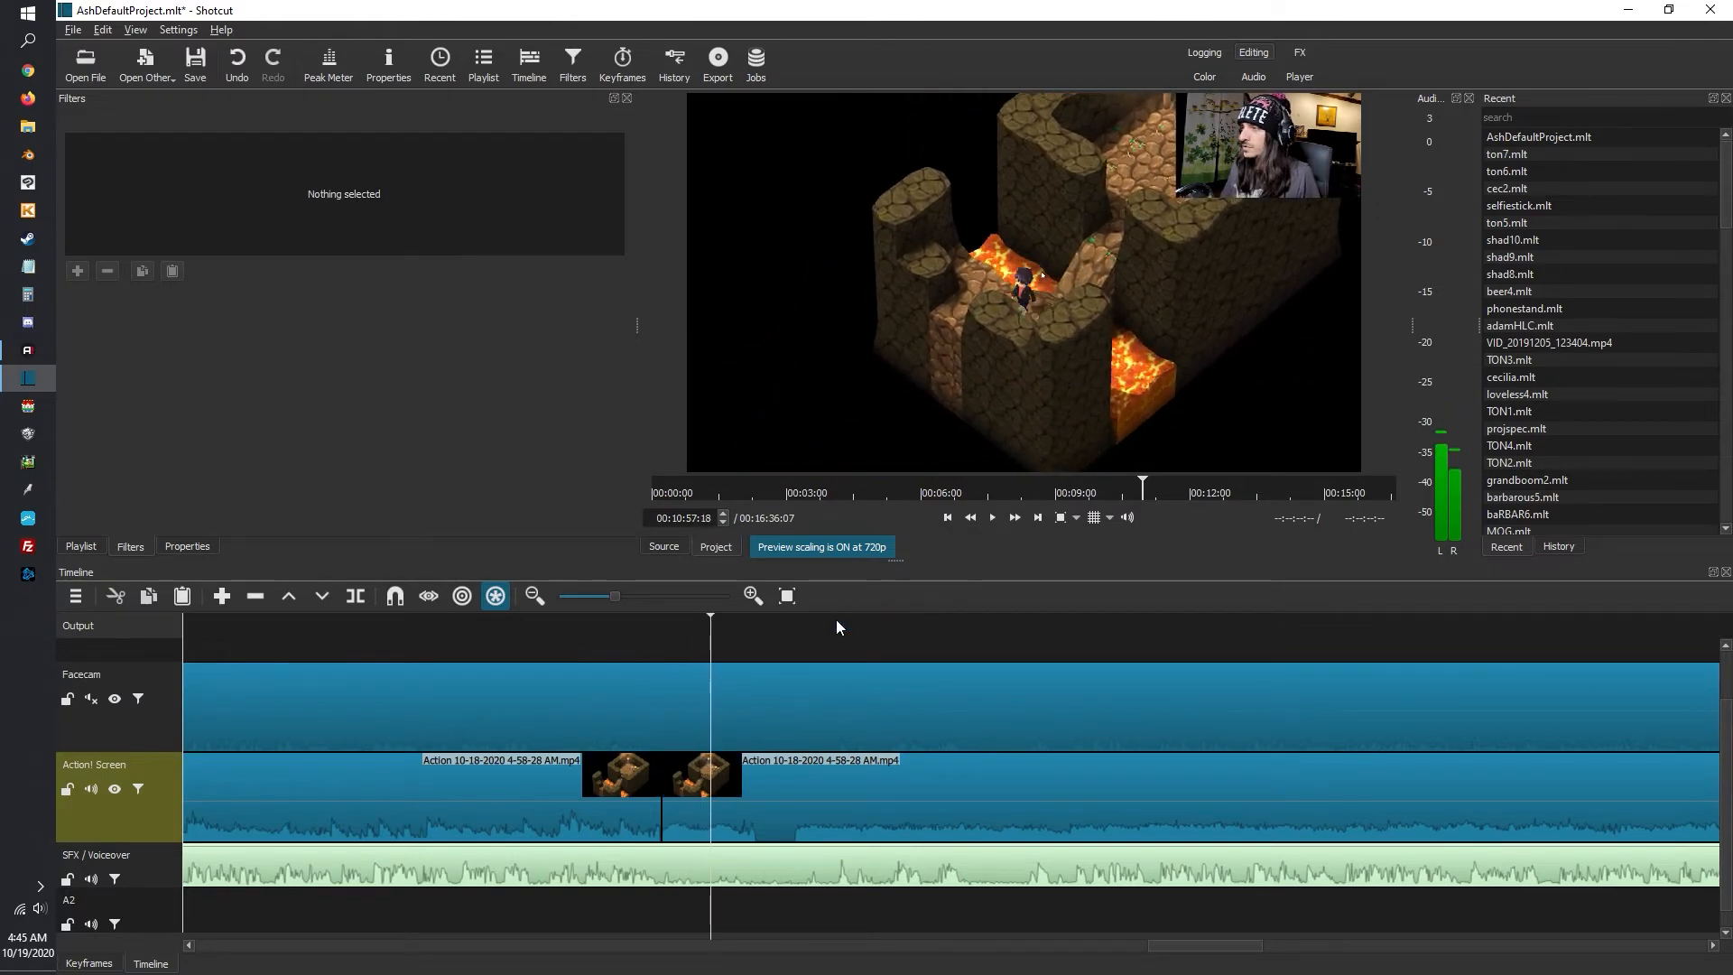
pyautogui.click(836, 619)
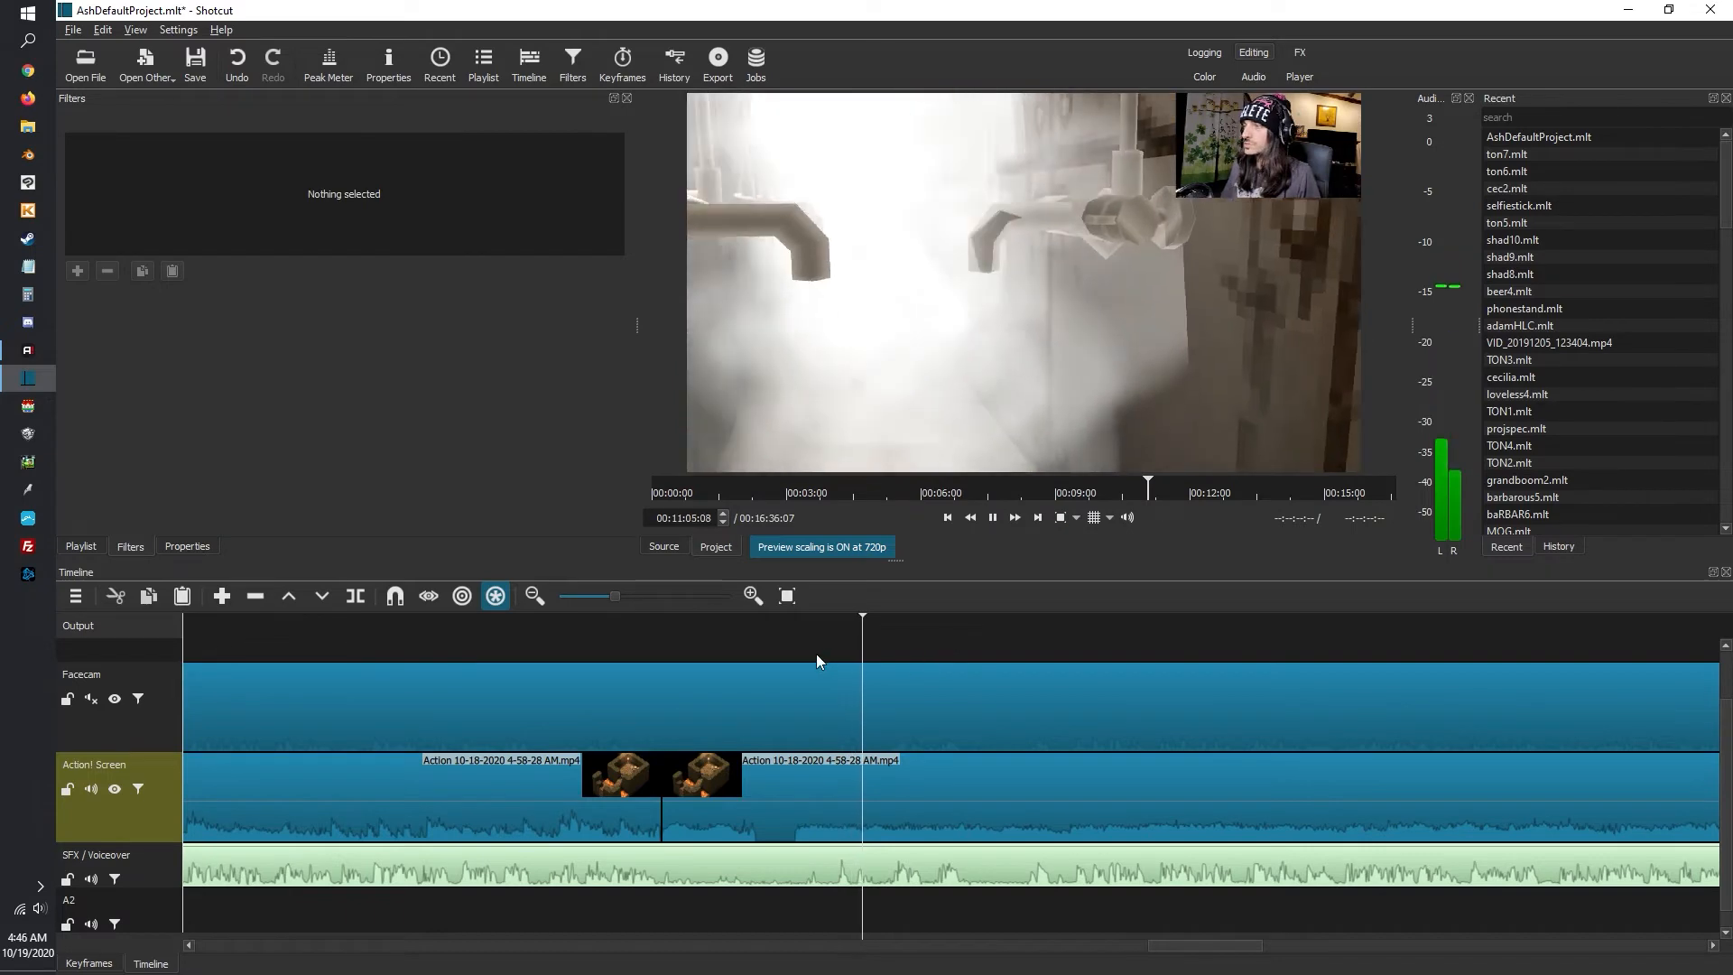
pyautogui.click(807, 619)
pyautogui.click(819, 618)
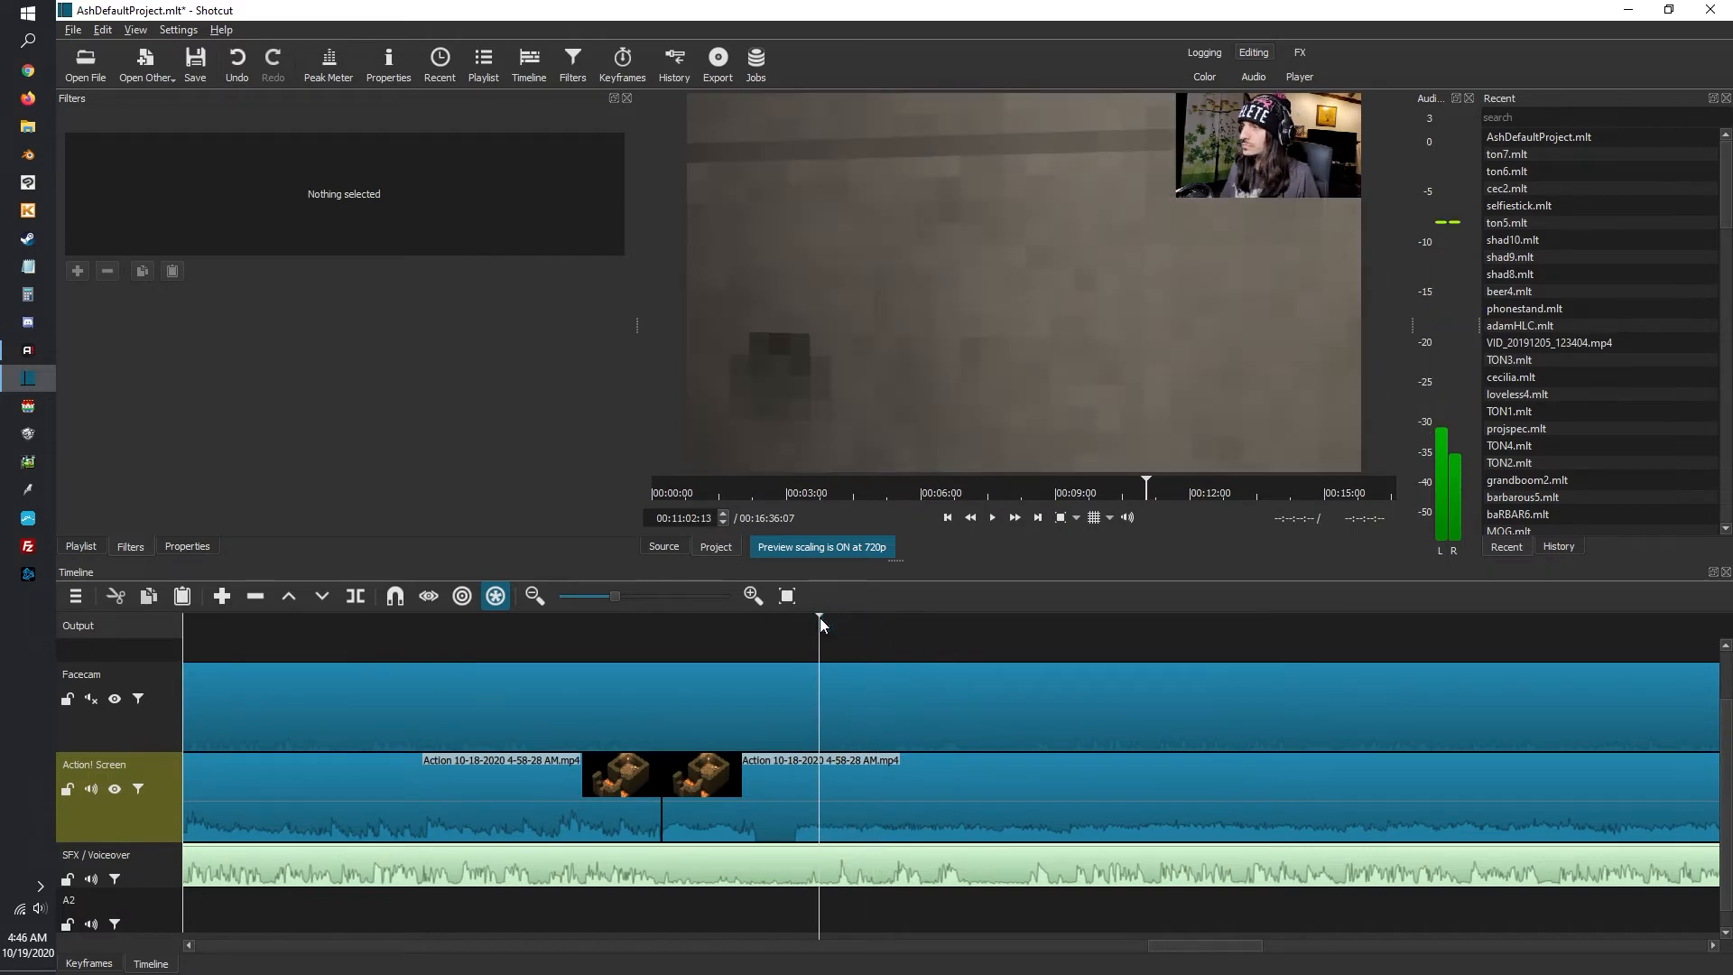
pyautogui.press('s')
pyautogui.rightClick(773, 795)
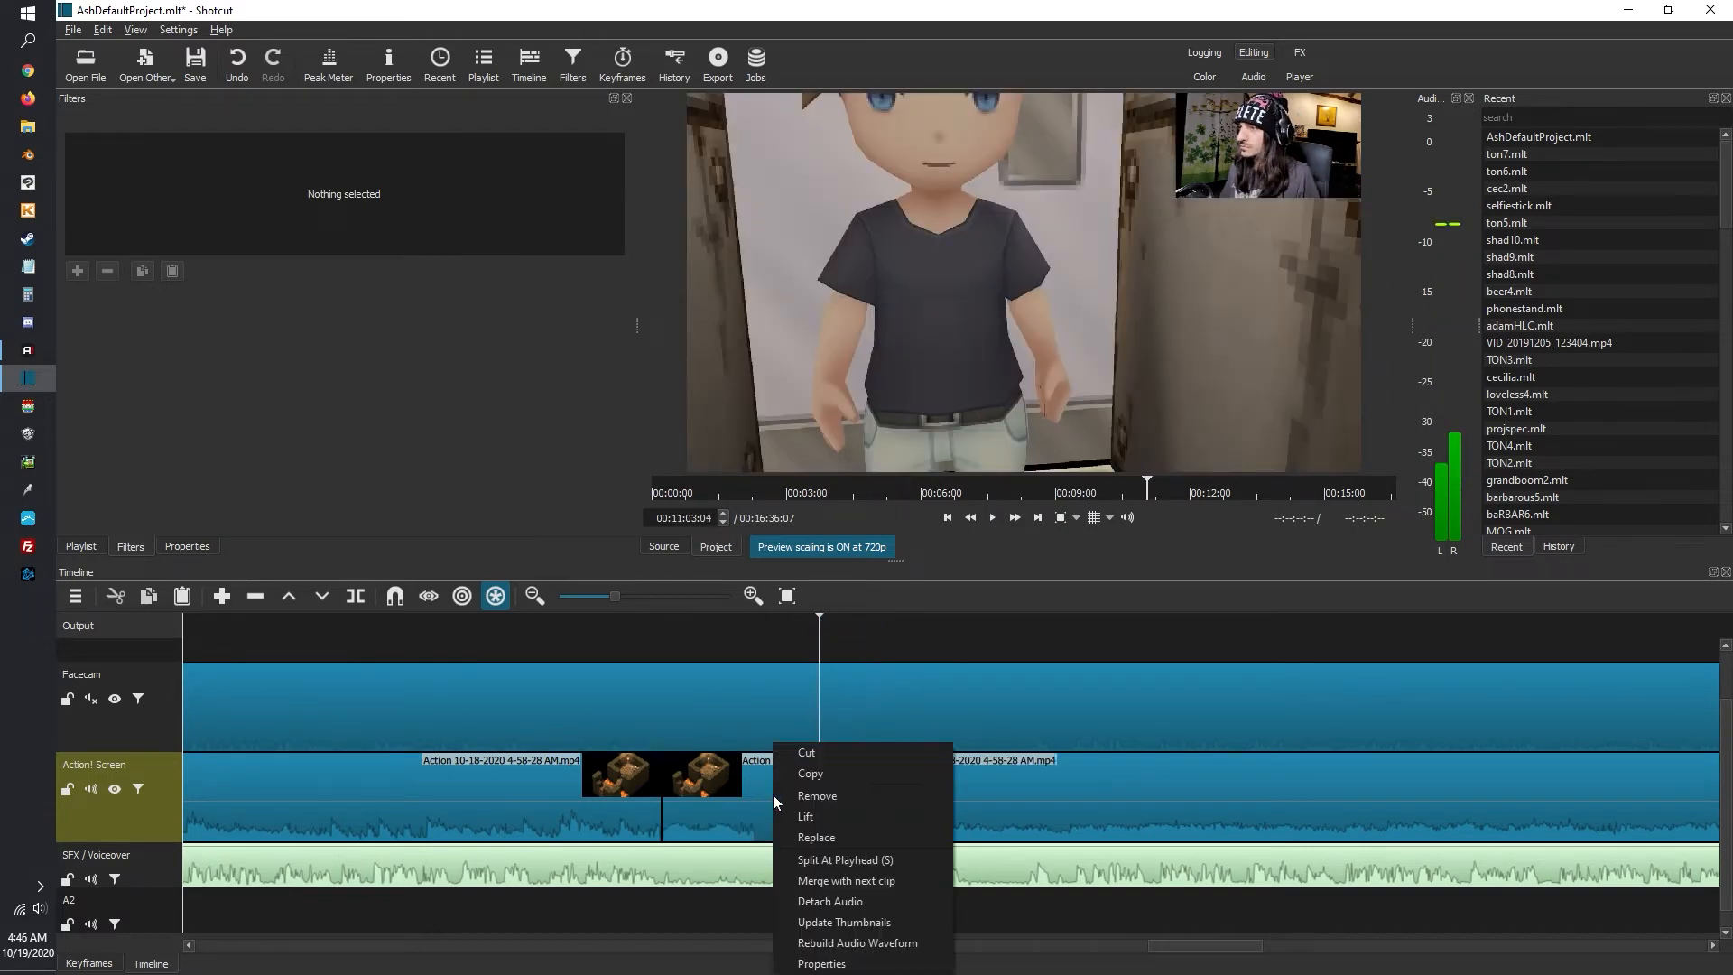
pyautogui.click(802, 789)
pyautogui.press('x')
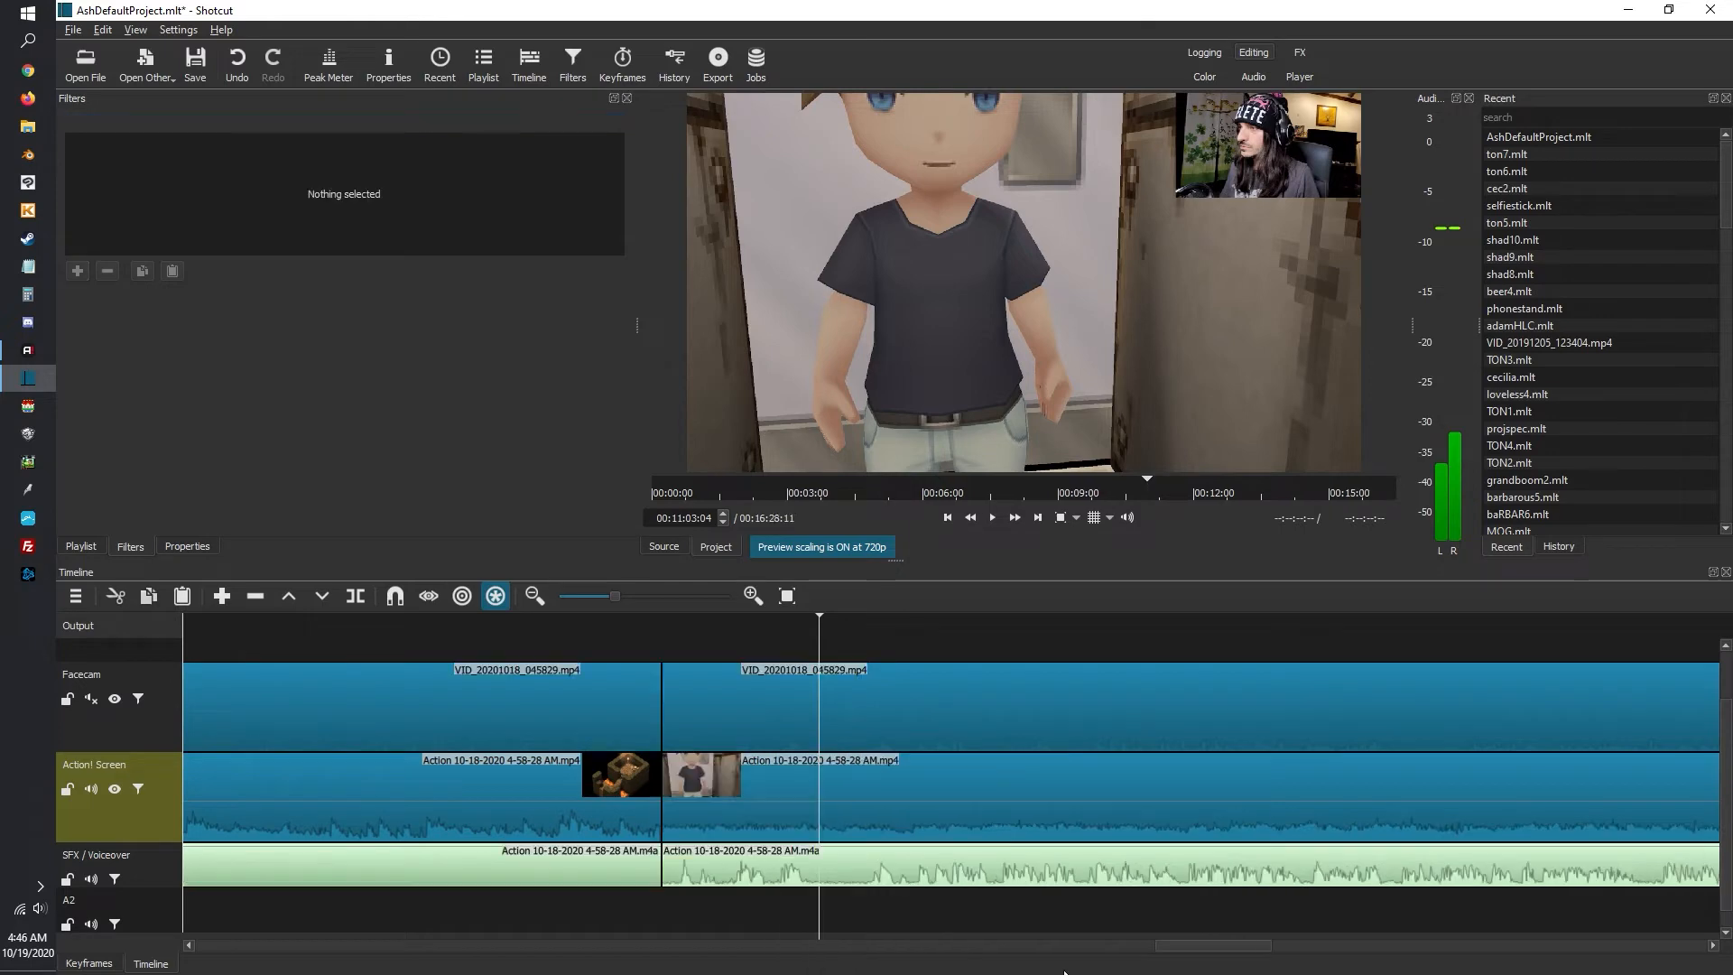
# Review the footage between about 12:30 and 12:54 and split the Action! Screen clip at about 12:54, at the start of the black-screen section
pyautogui.moveTo(1205, 948); pyautogui.dragTo(1361, 946)
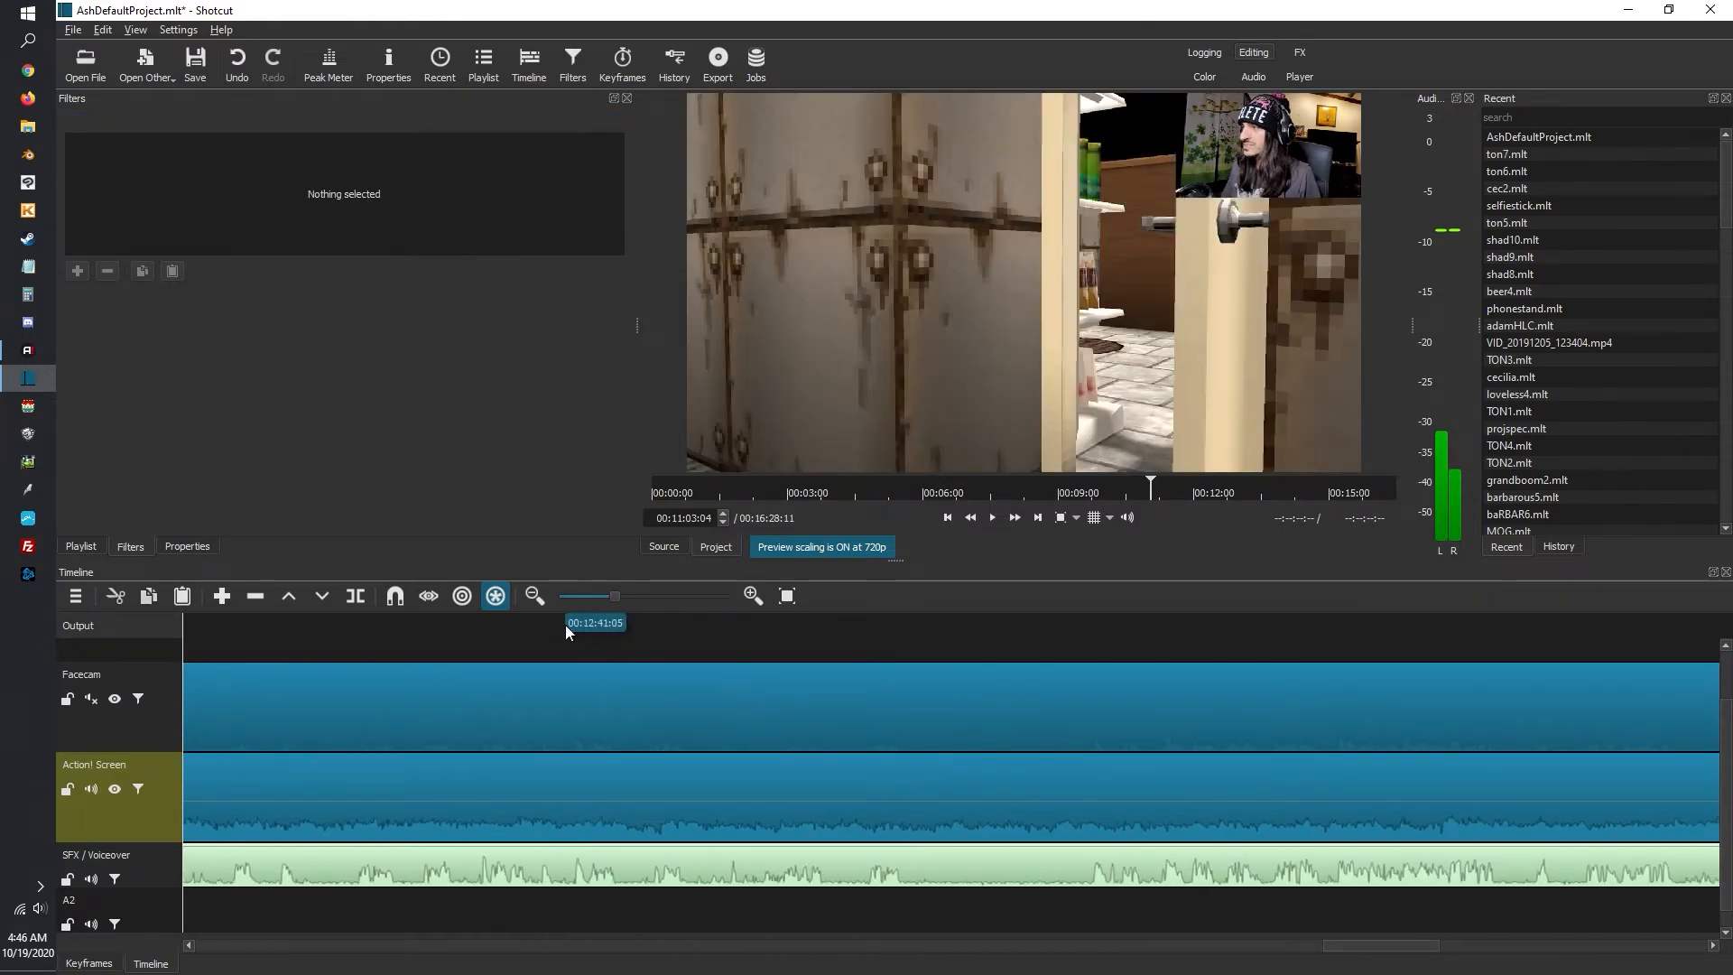
pyautogui.click(715, 627)
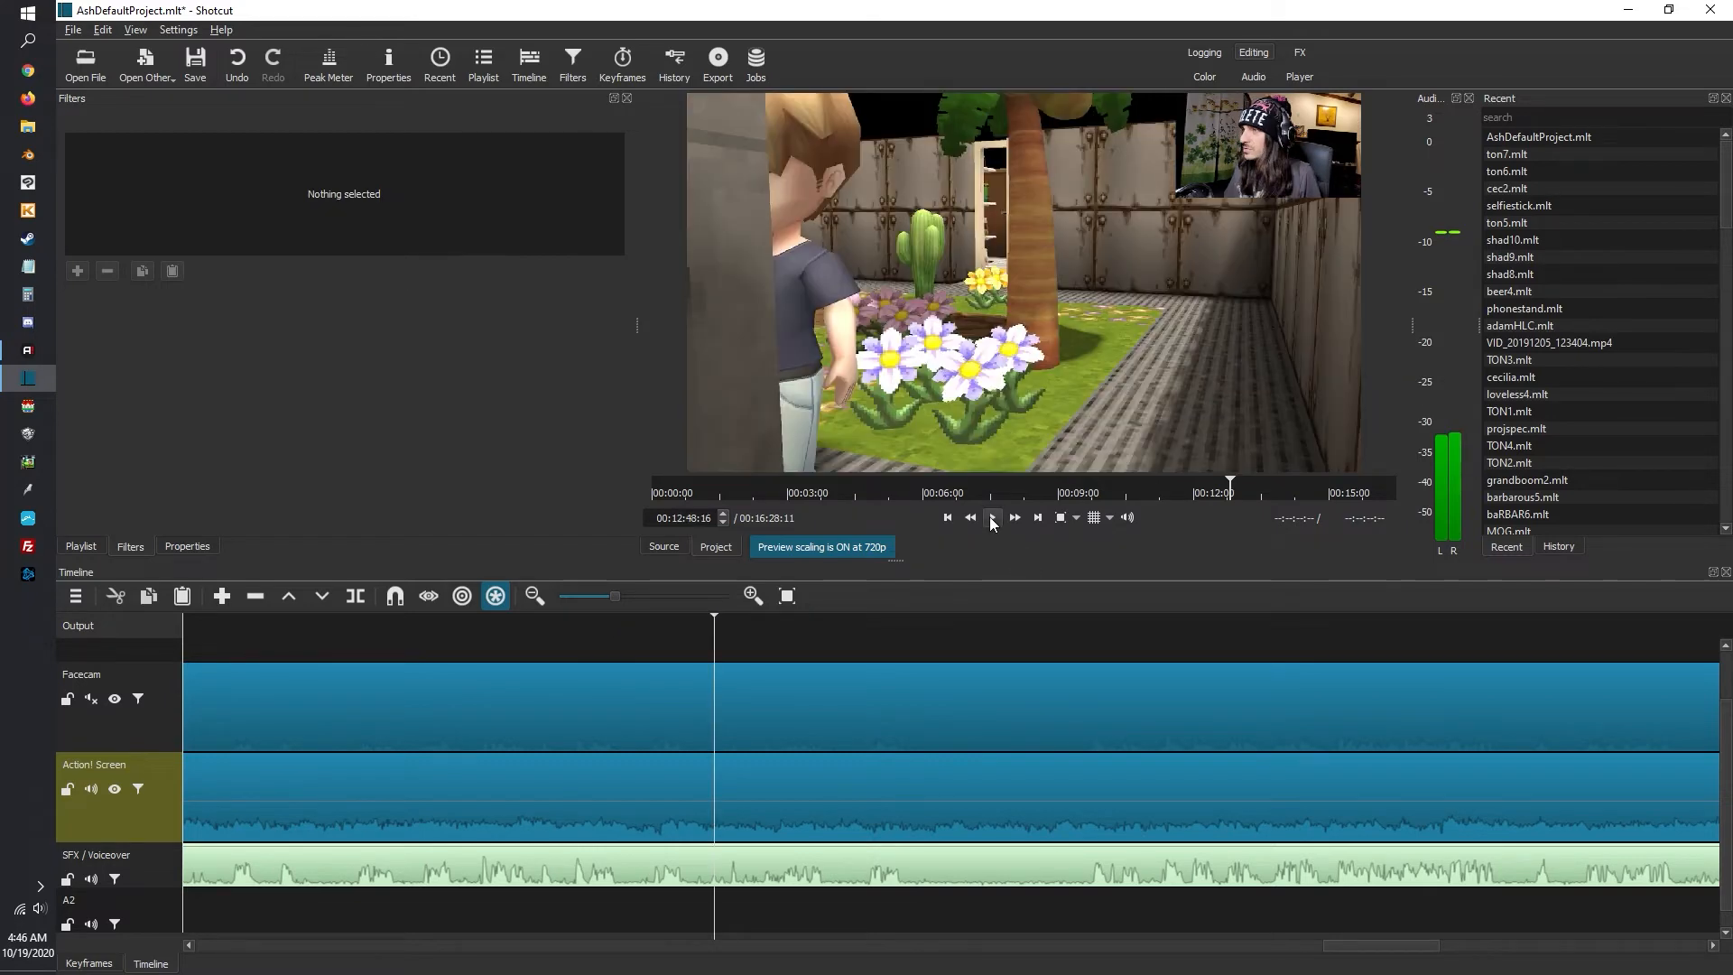
pyautogui.click(992, 518)
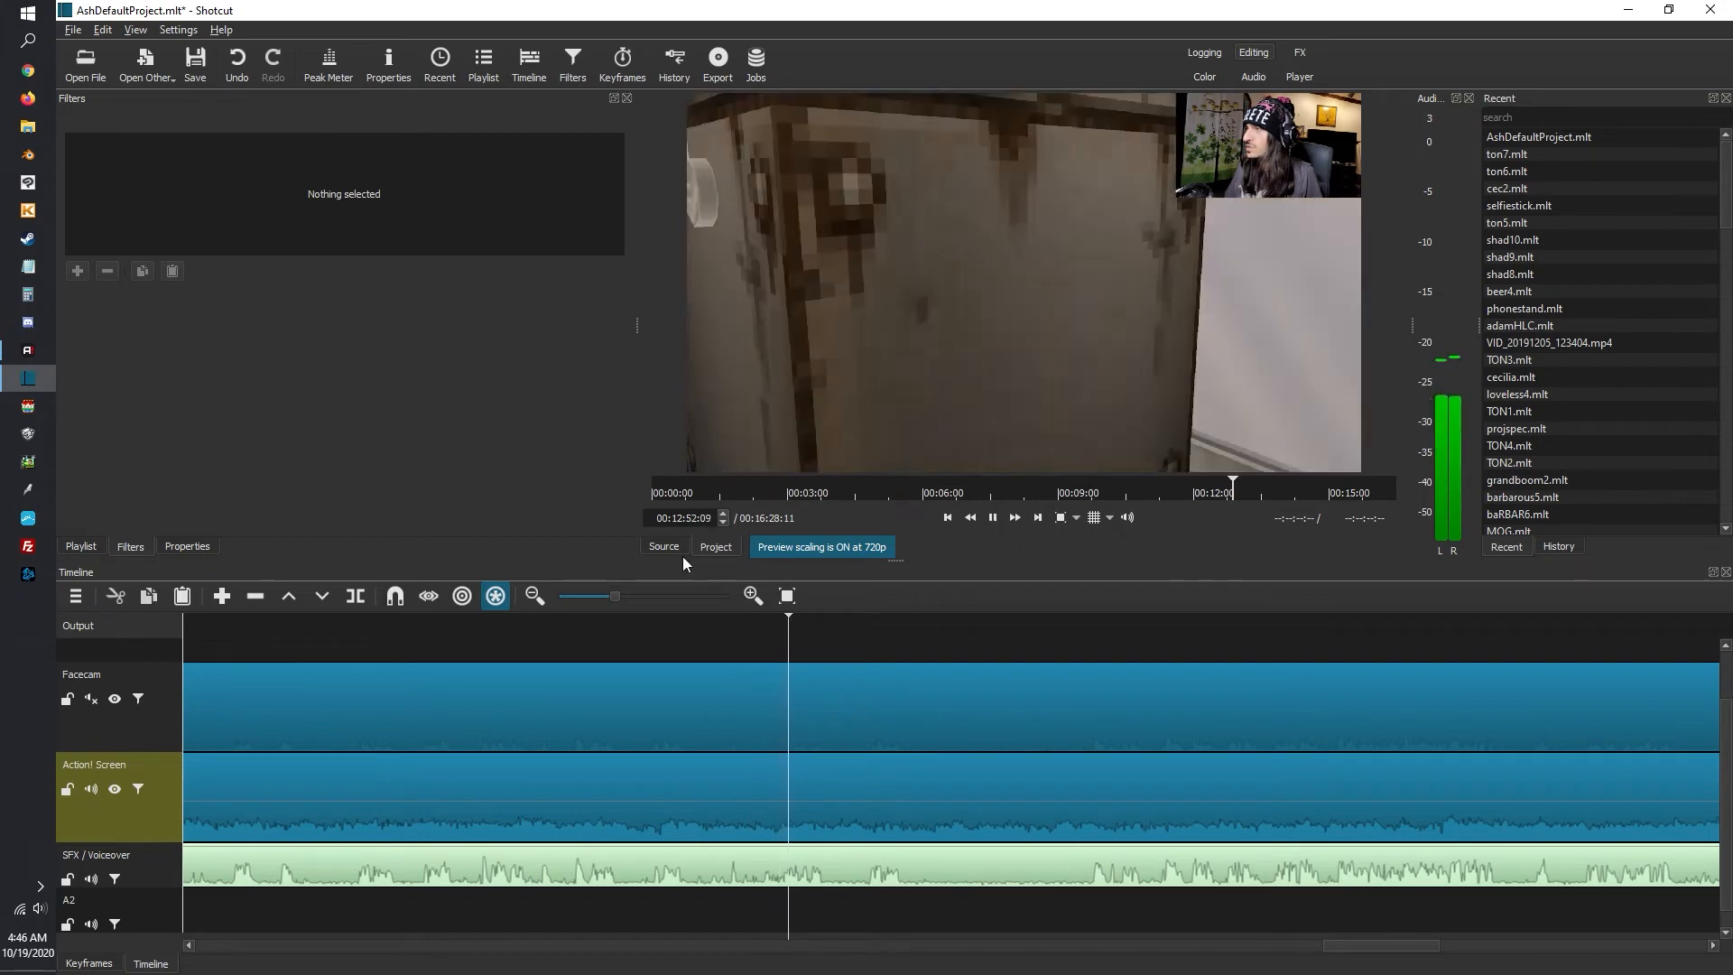
pyautogui.click(350, 616)
pyautogui.click(993, 517)
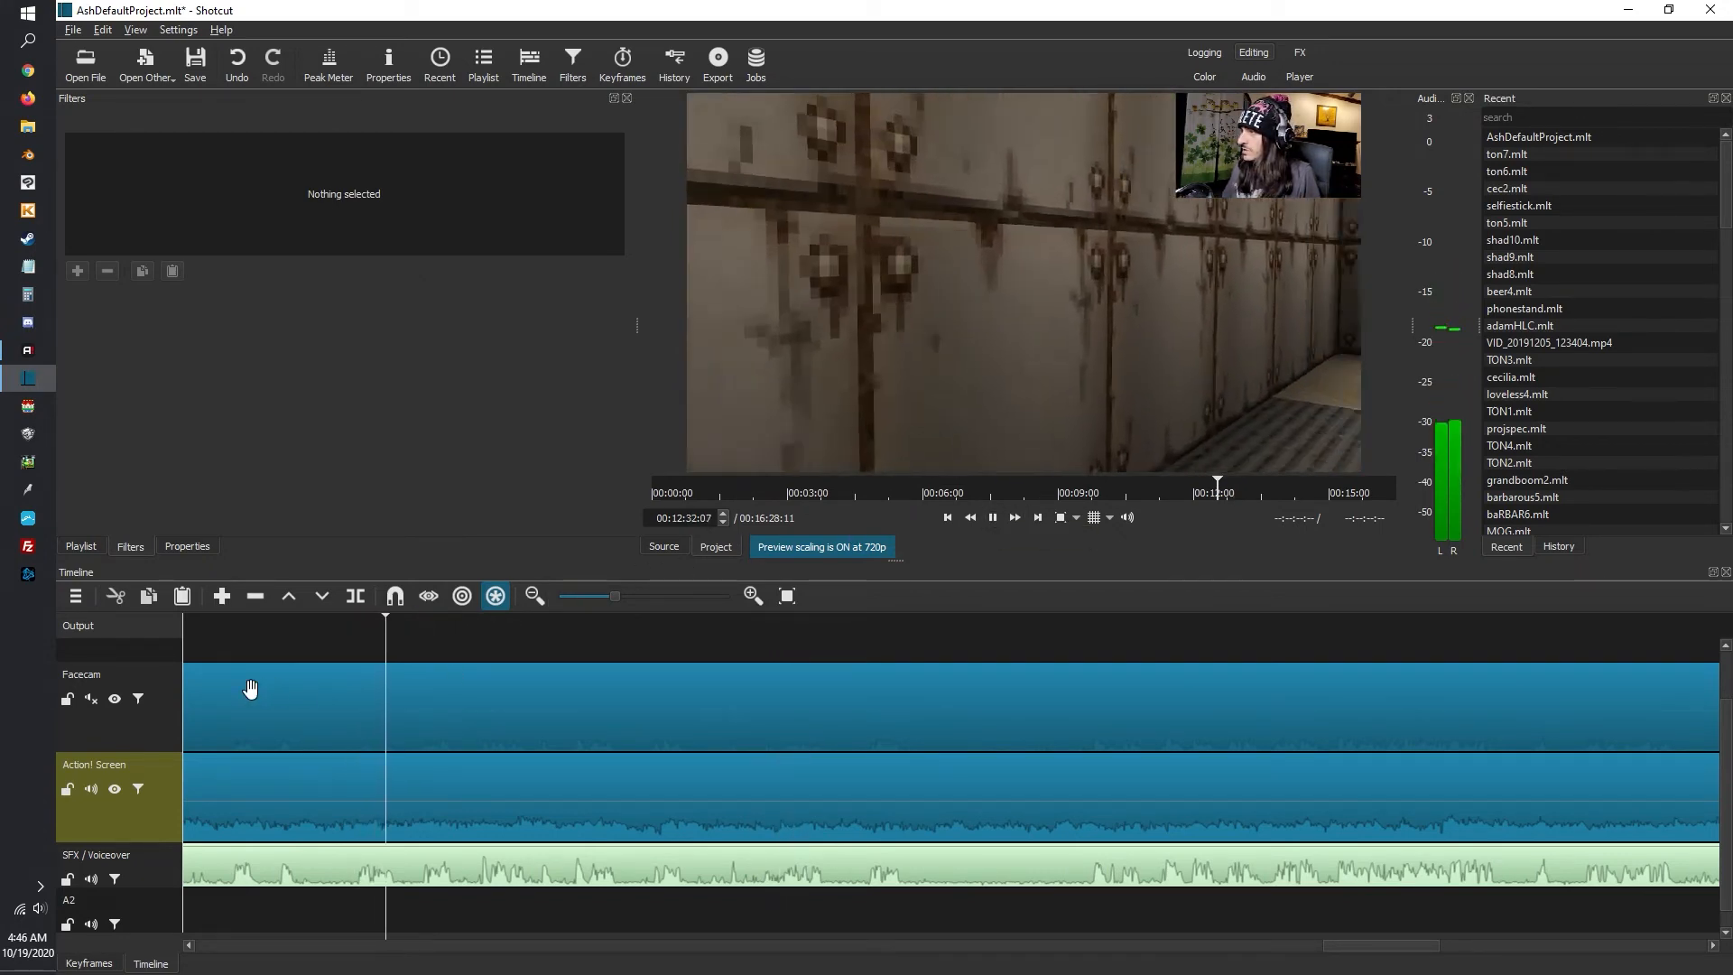
pyautogui.moveTo(1334, 946); pyautogui.dragTo(1321, 946)
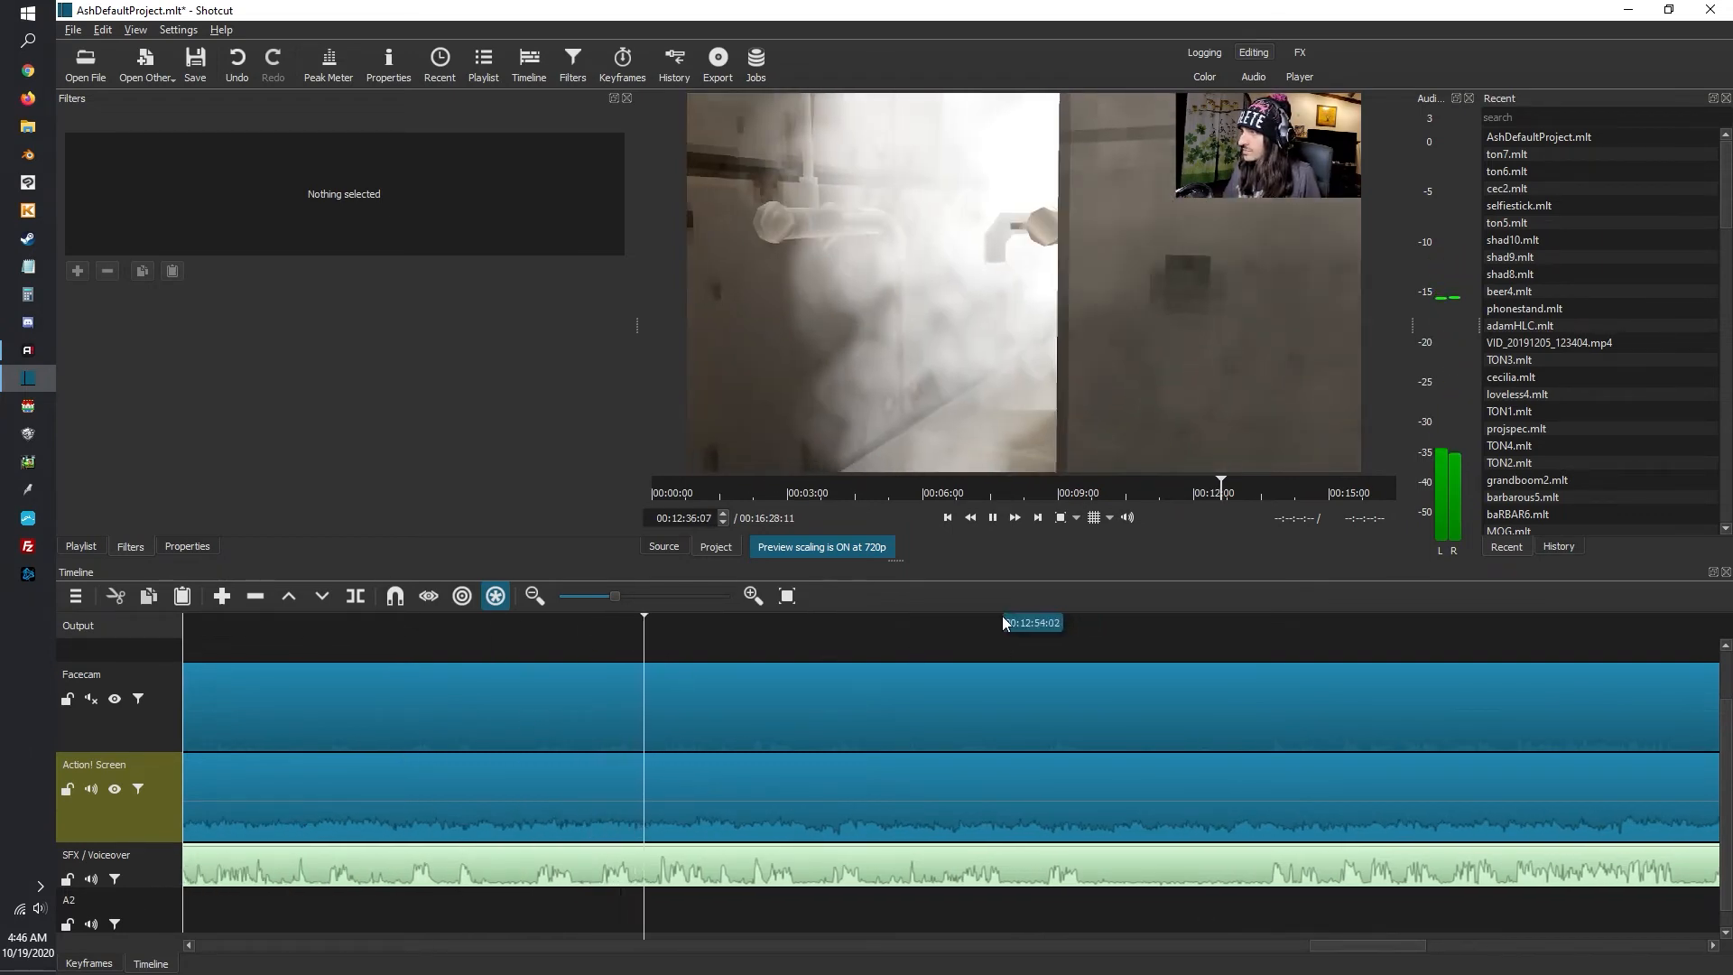
pyautogui.click(973, 621)
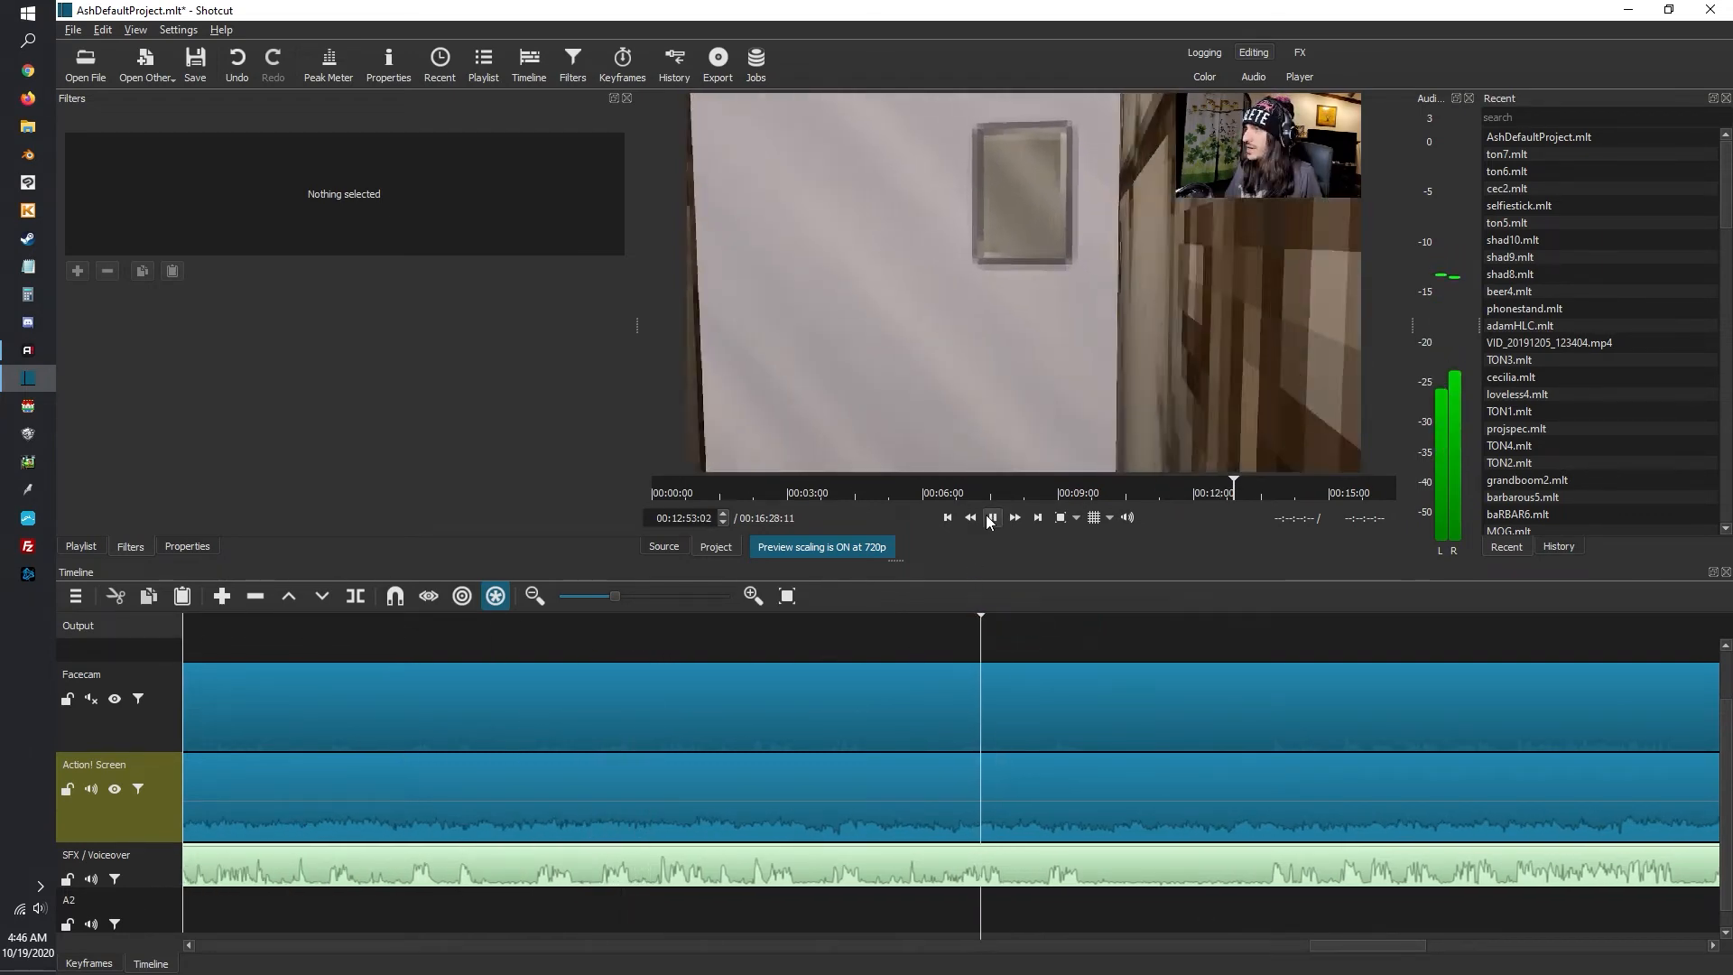
pyautogui.press('s')
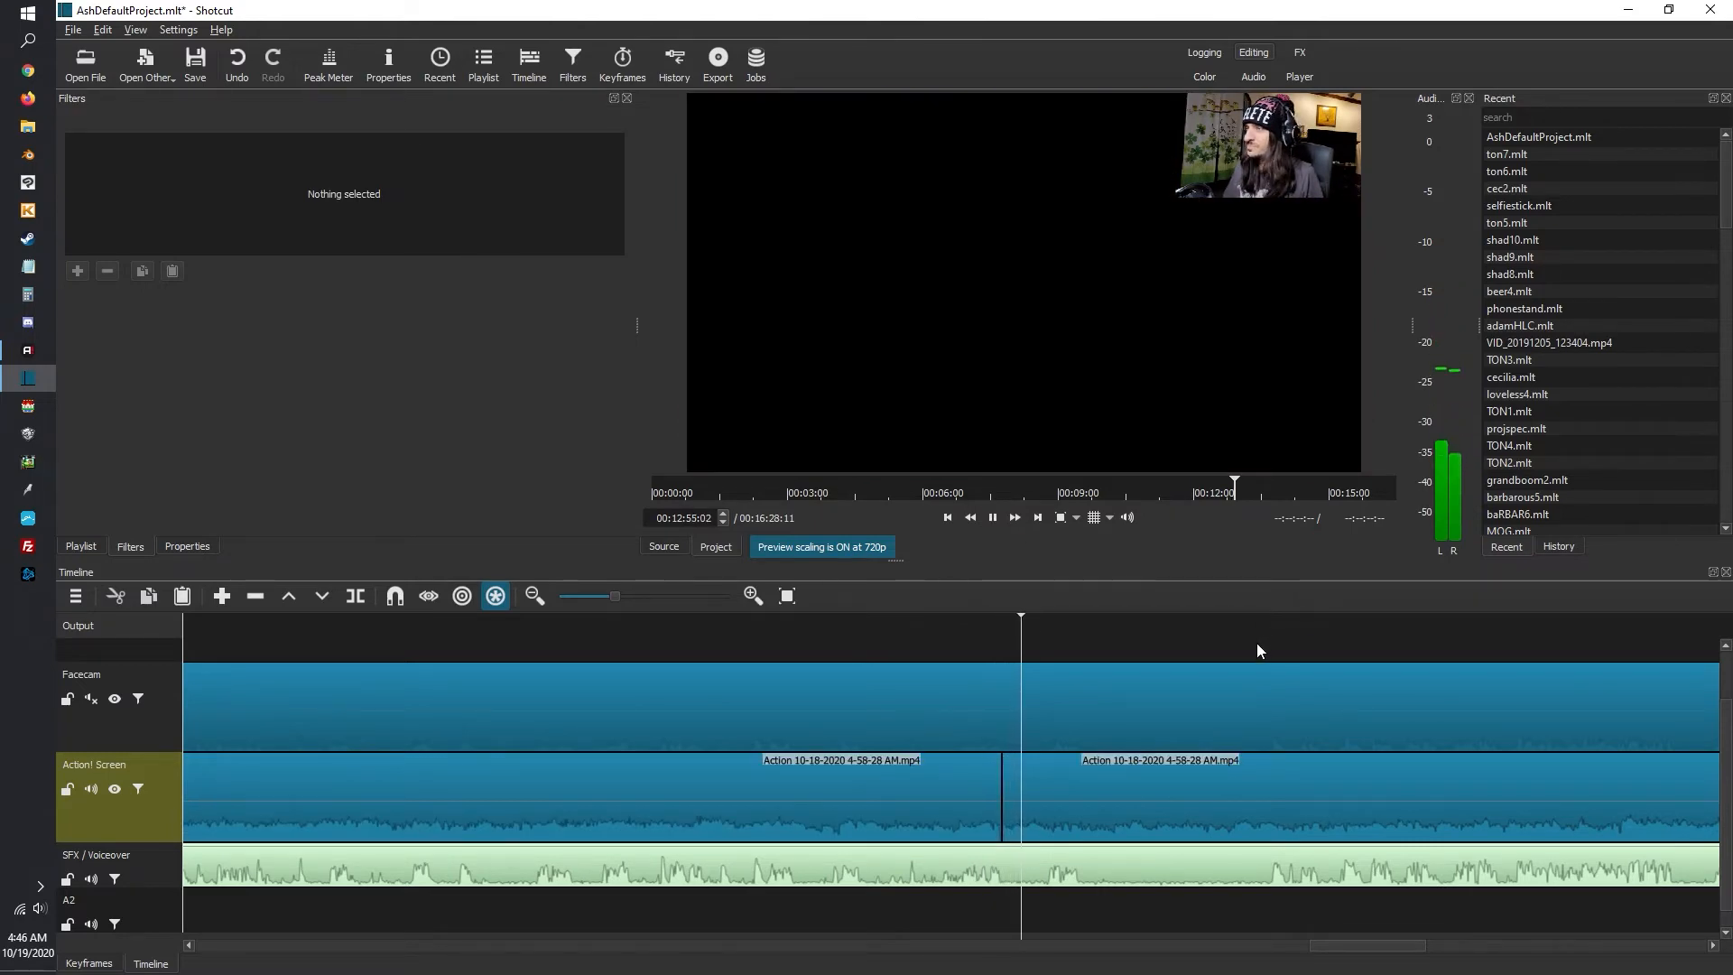
# Locate the end of the black-screen section, split the Action! Screen clip at 00:13:10:20 and remove the part back to about 12:54 across all tracks
pyautogui.press('space')
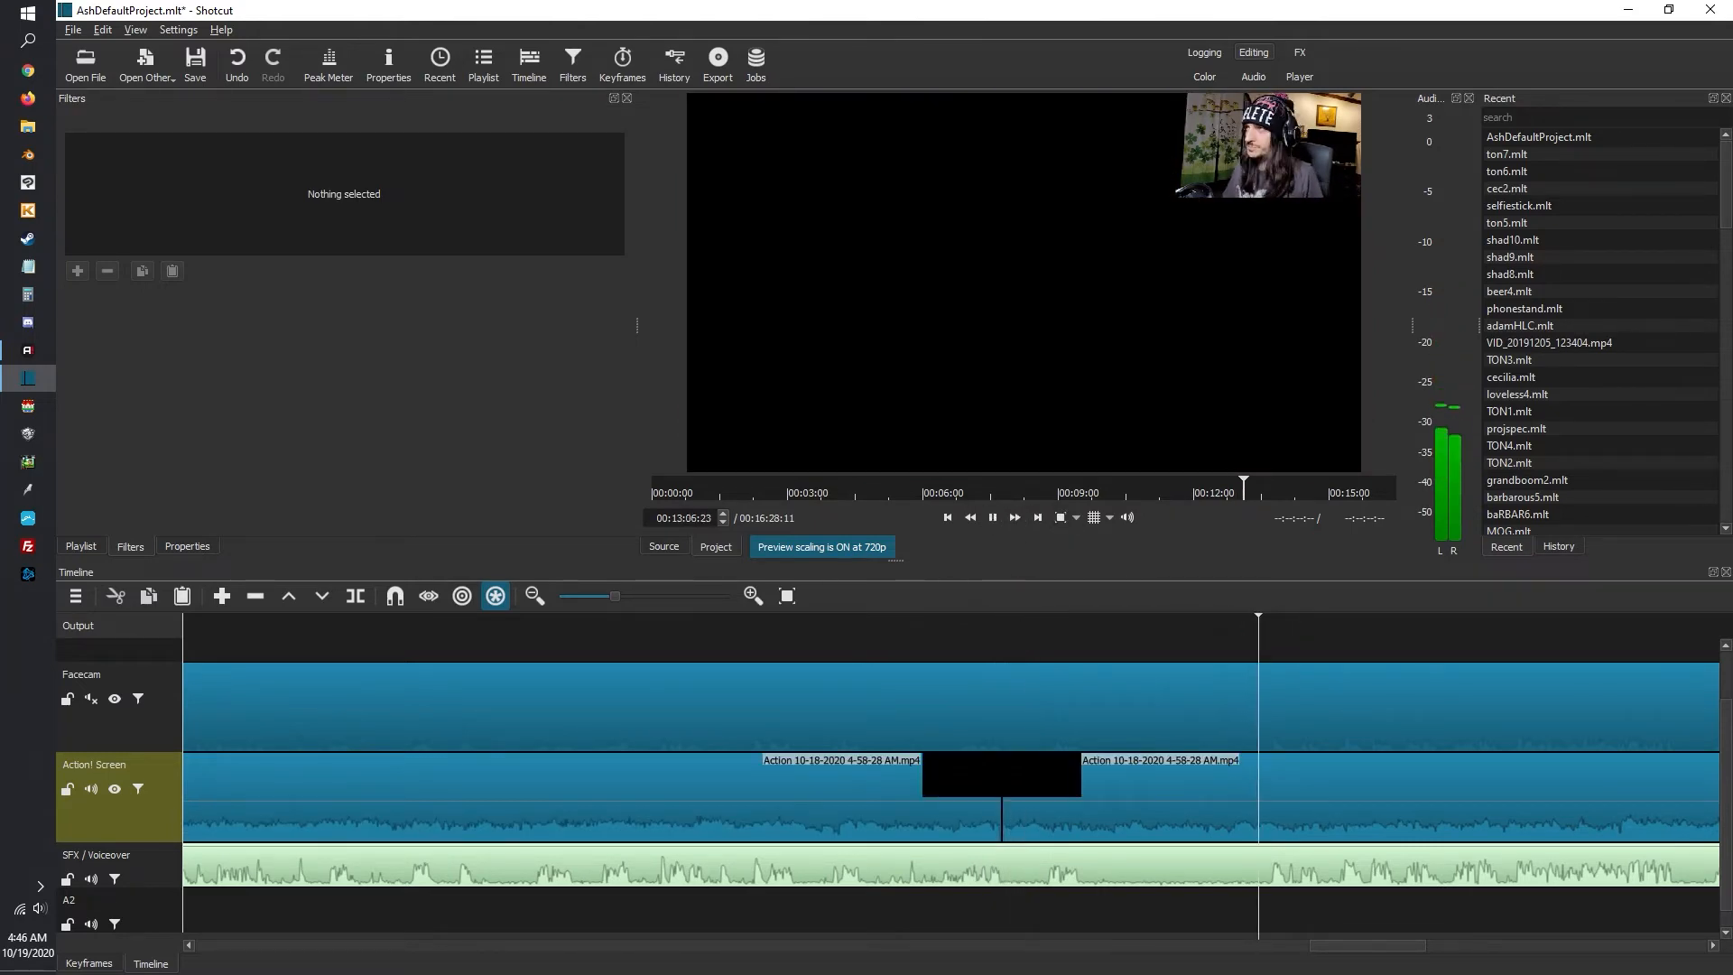
pyautogui.moveTo(1398, 945); pyautogui.dragTo(1429, 945)
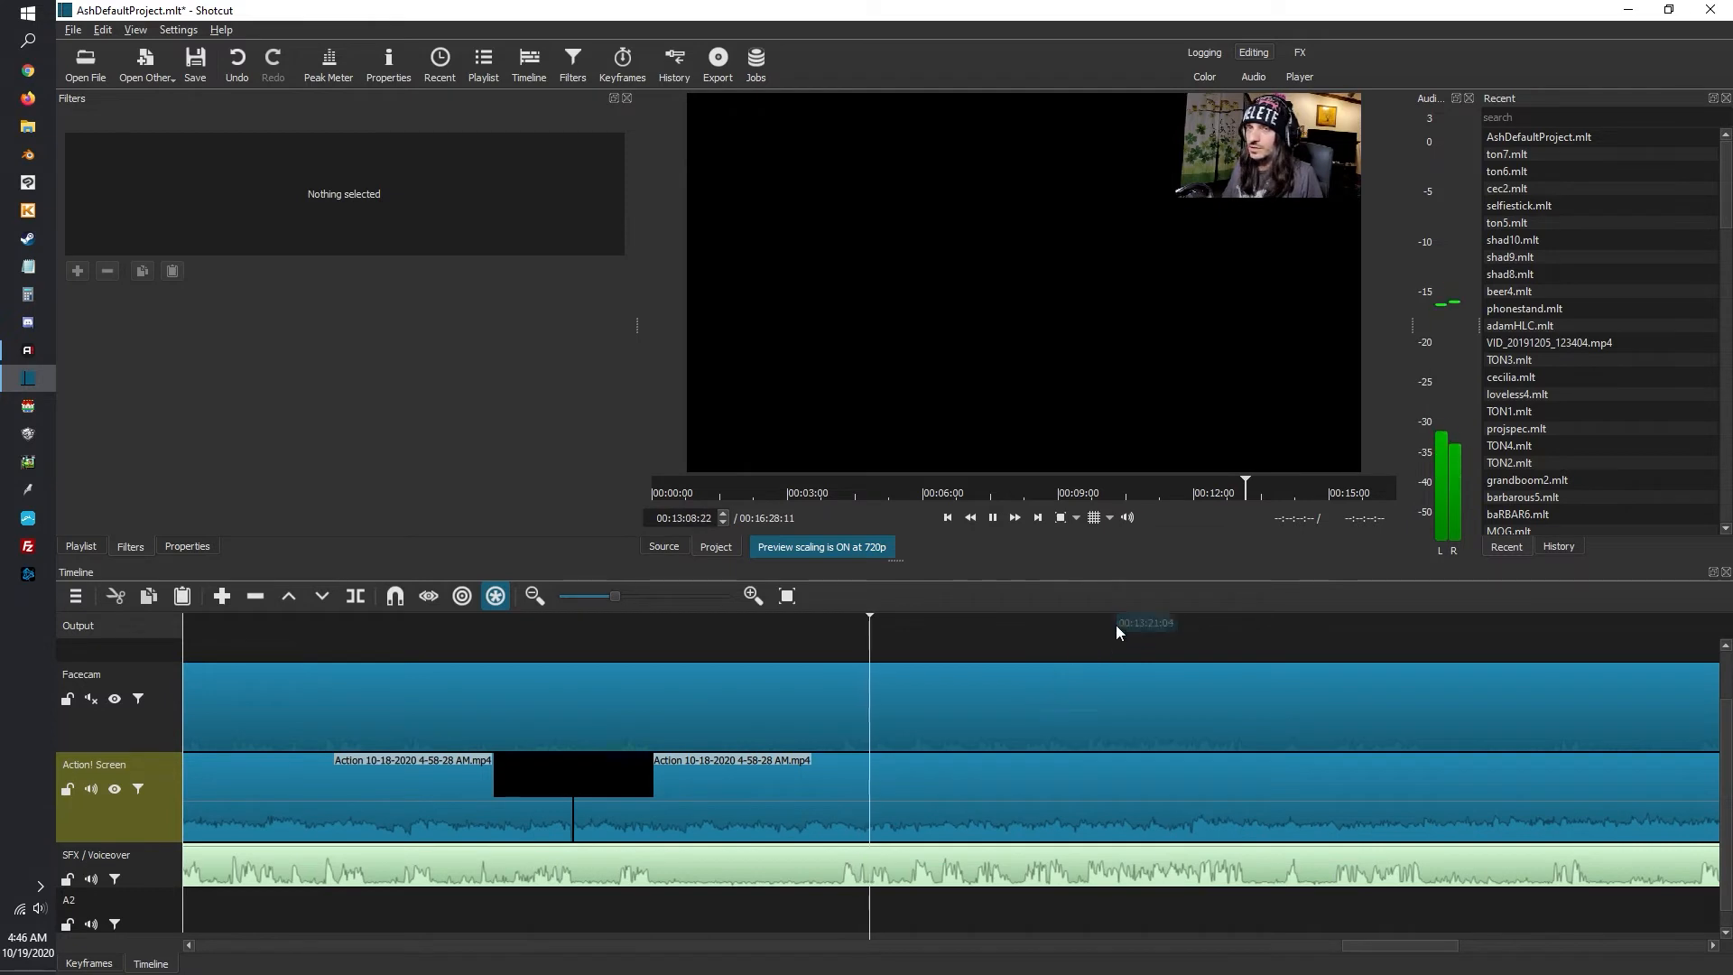
pyautogui.press('space')
pyautogui.click(993, 518)
pyautogui.moveTo(1395, 946); pyautogui.dragTo(1417, 950)
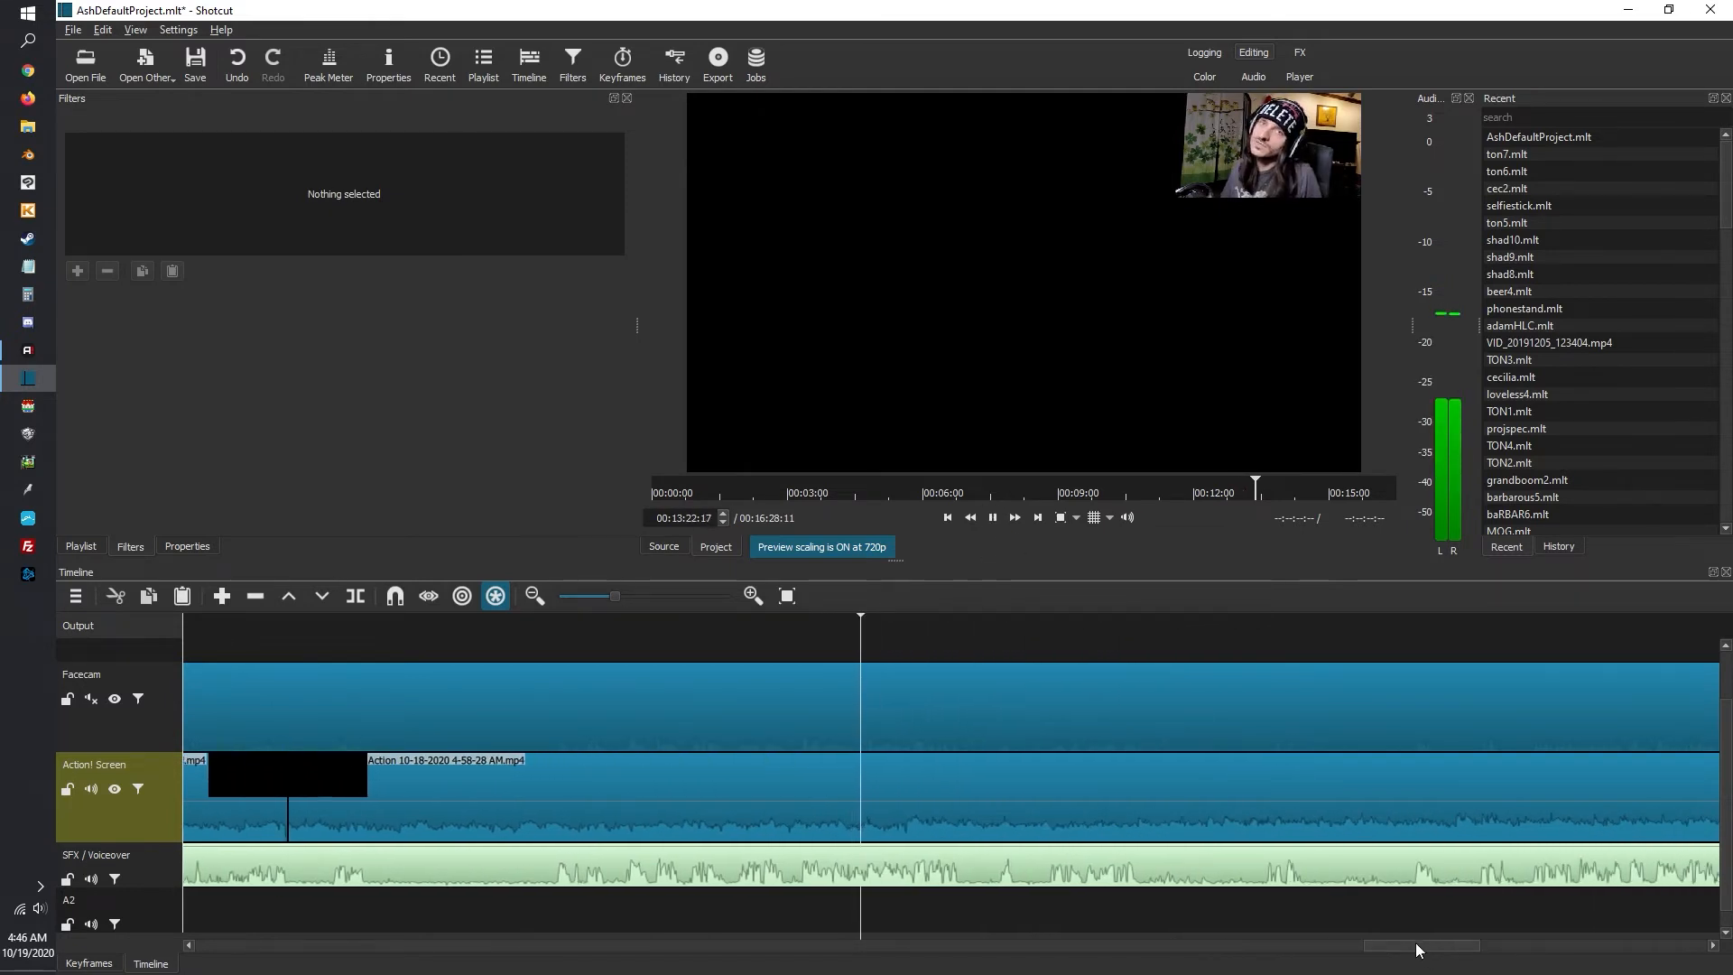
pyautogui.click(692, 617)
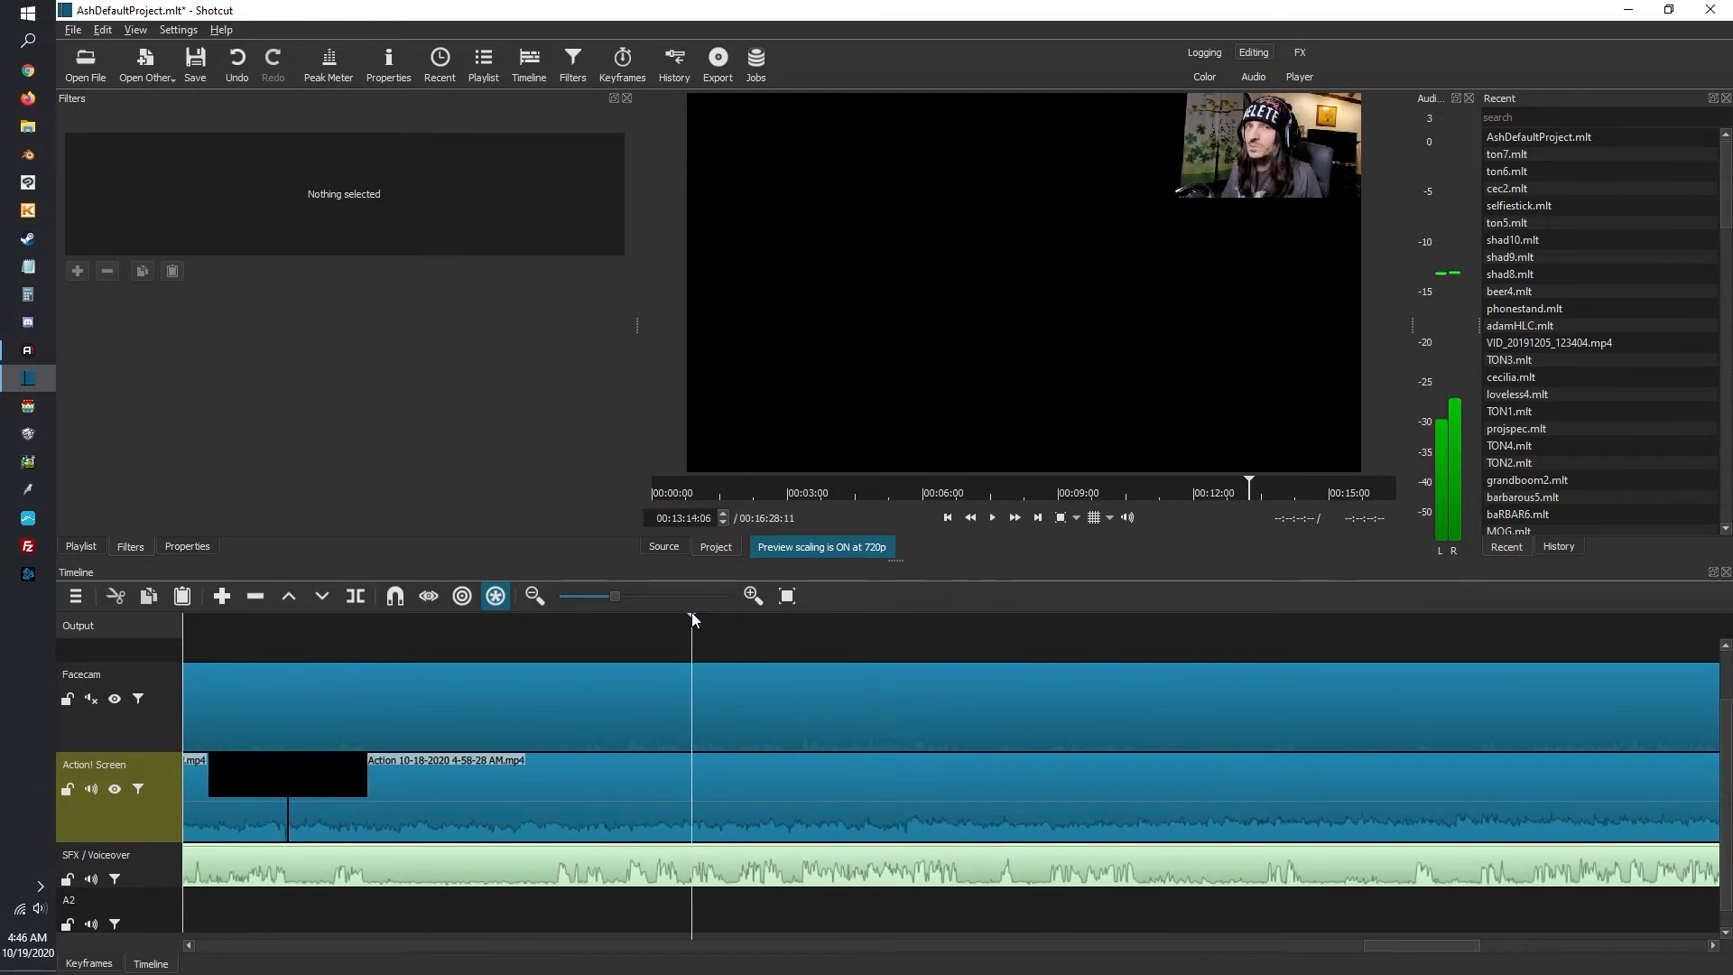
pyautogui.click(547, 618)
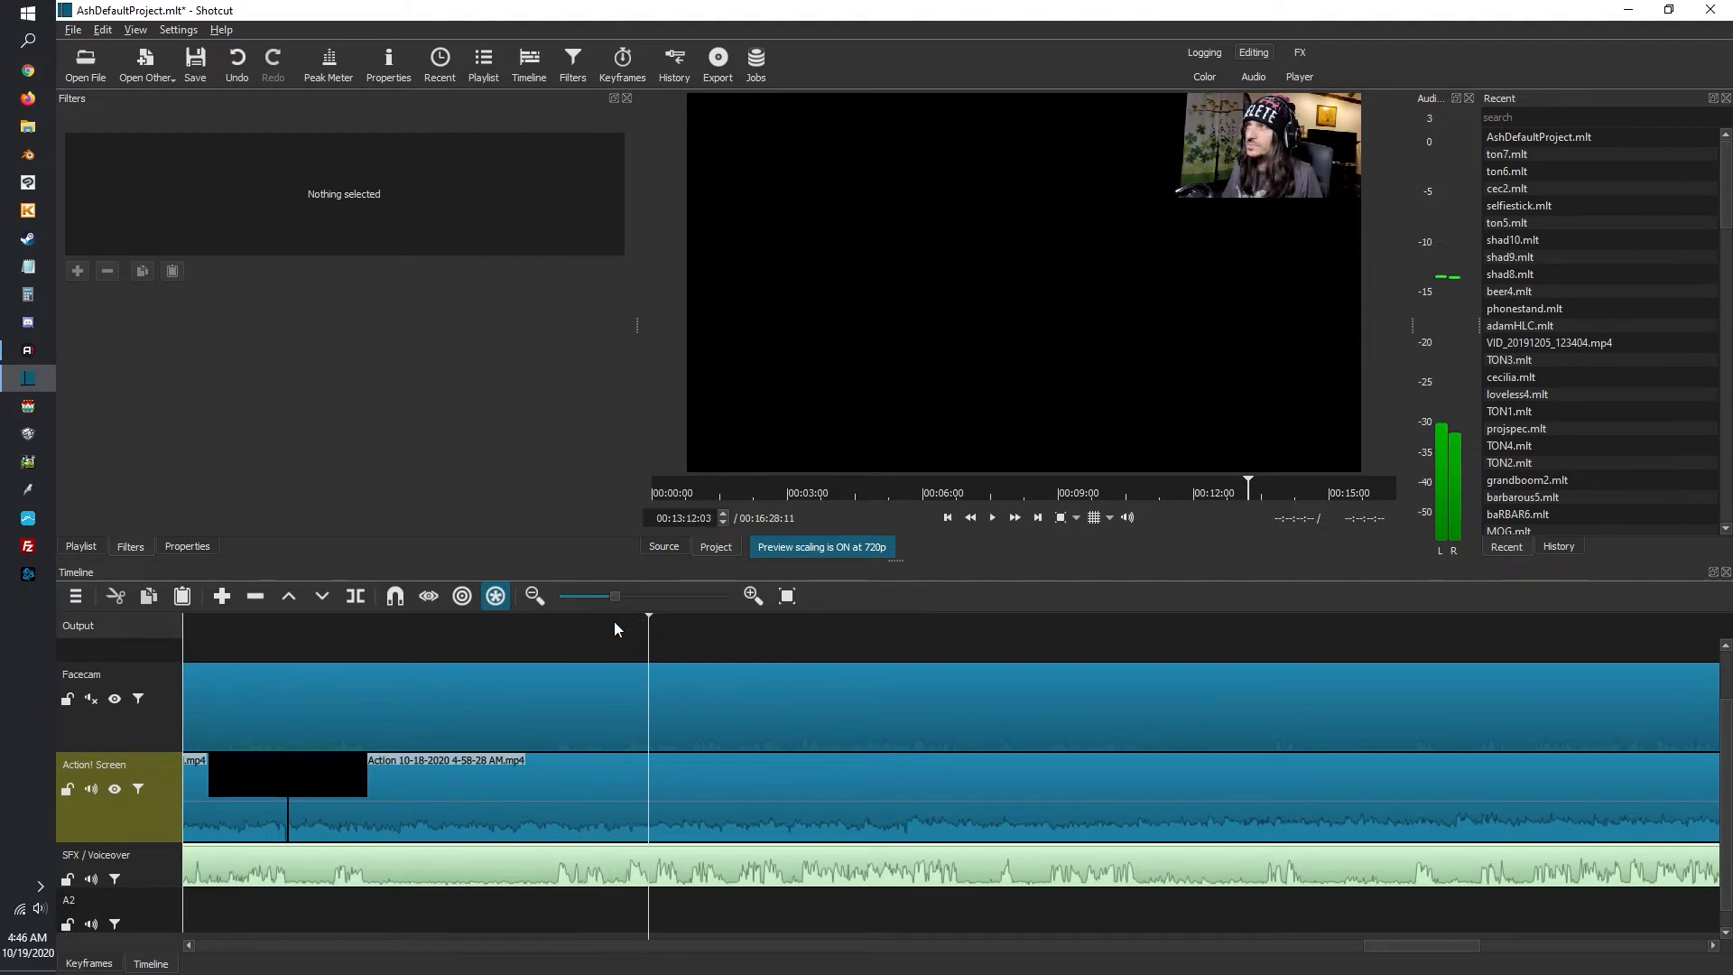
pyautogui.moveTo(614, 622); pyautogui.dragTo(623, 622)
pyautogui.press('s')
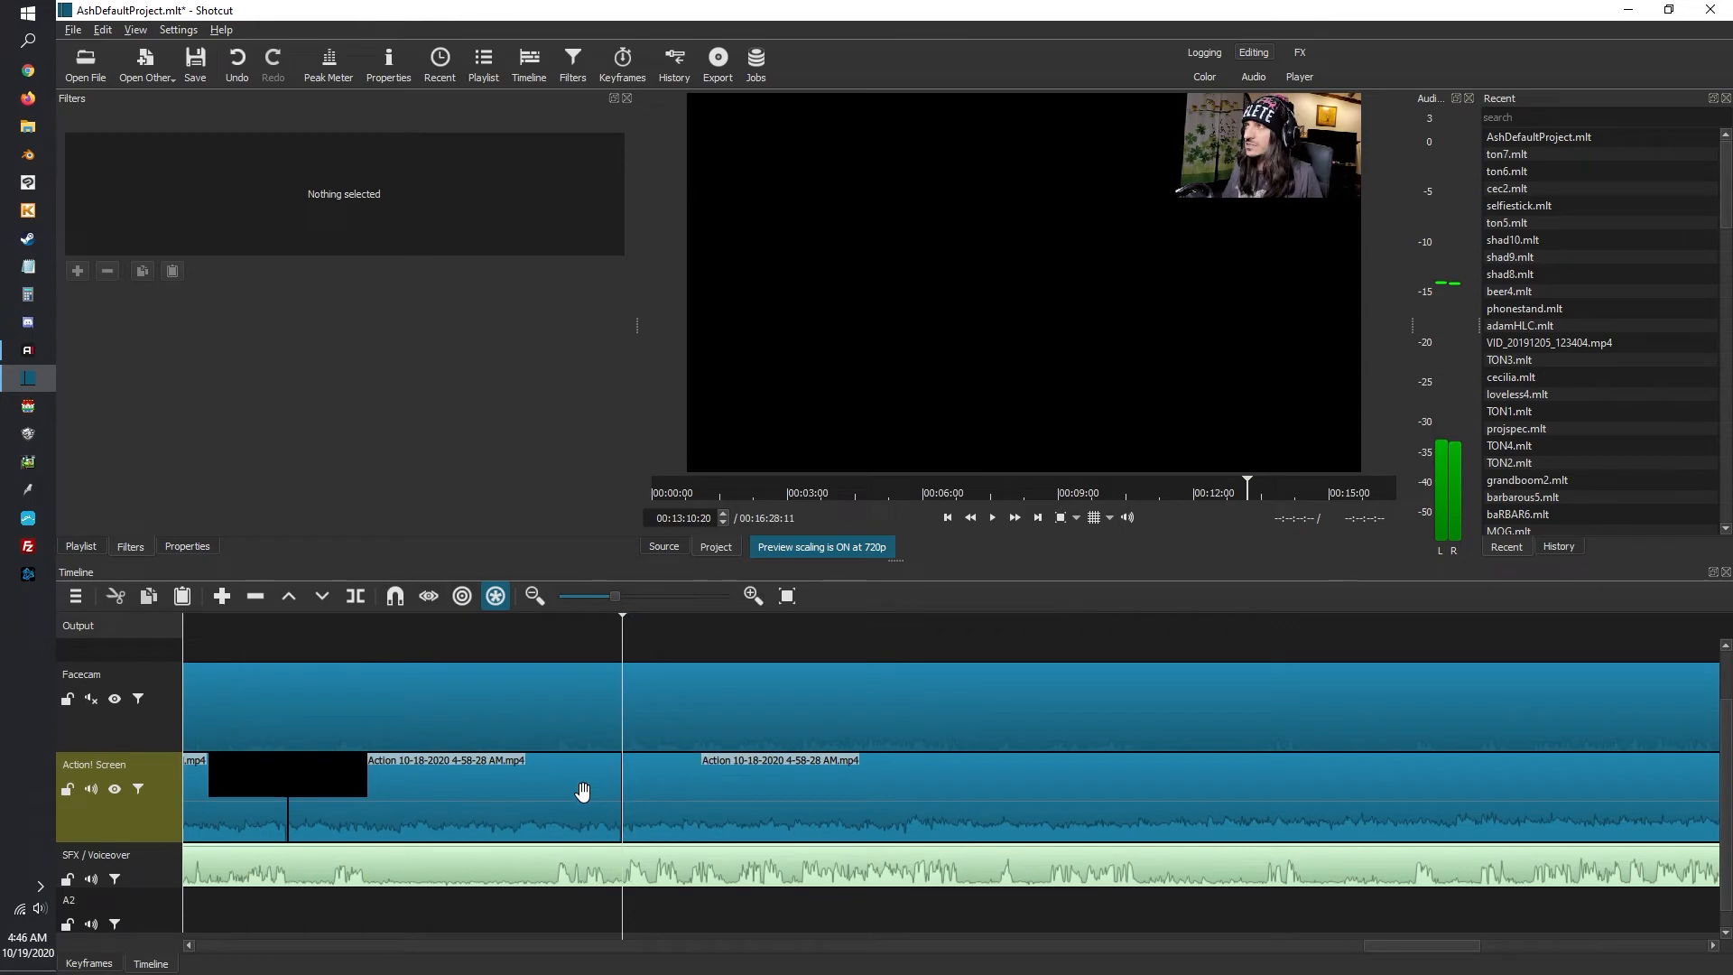
pyautogui.rightClick(585, 792)
pyautogui.click(598, 796)
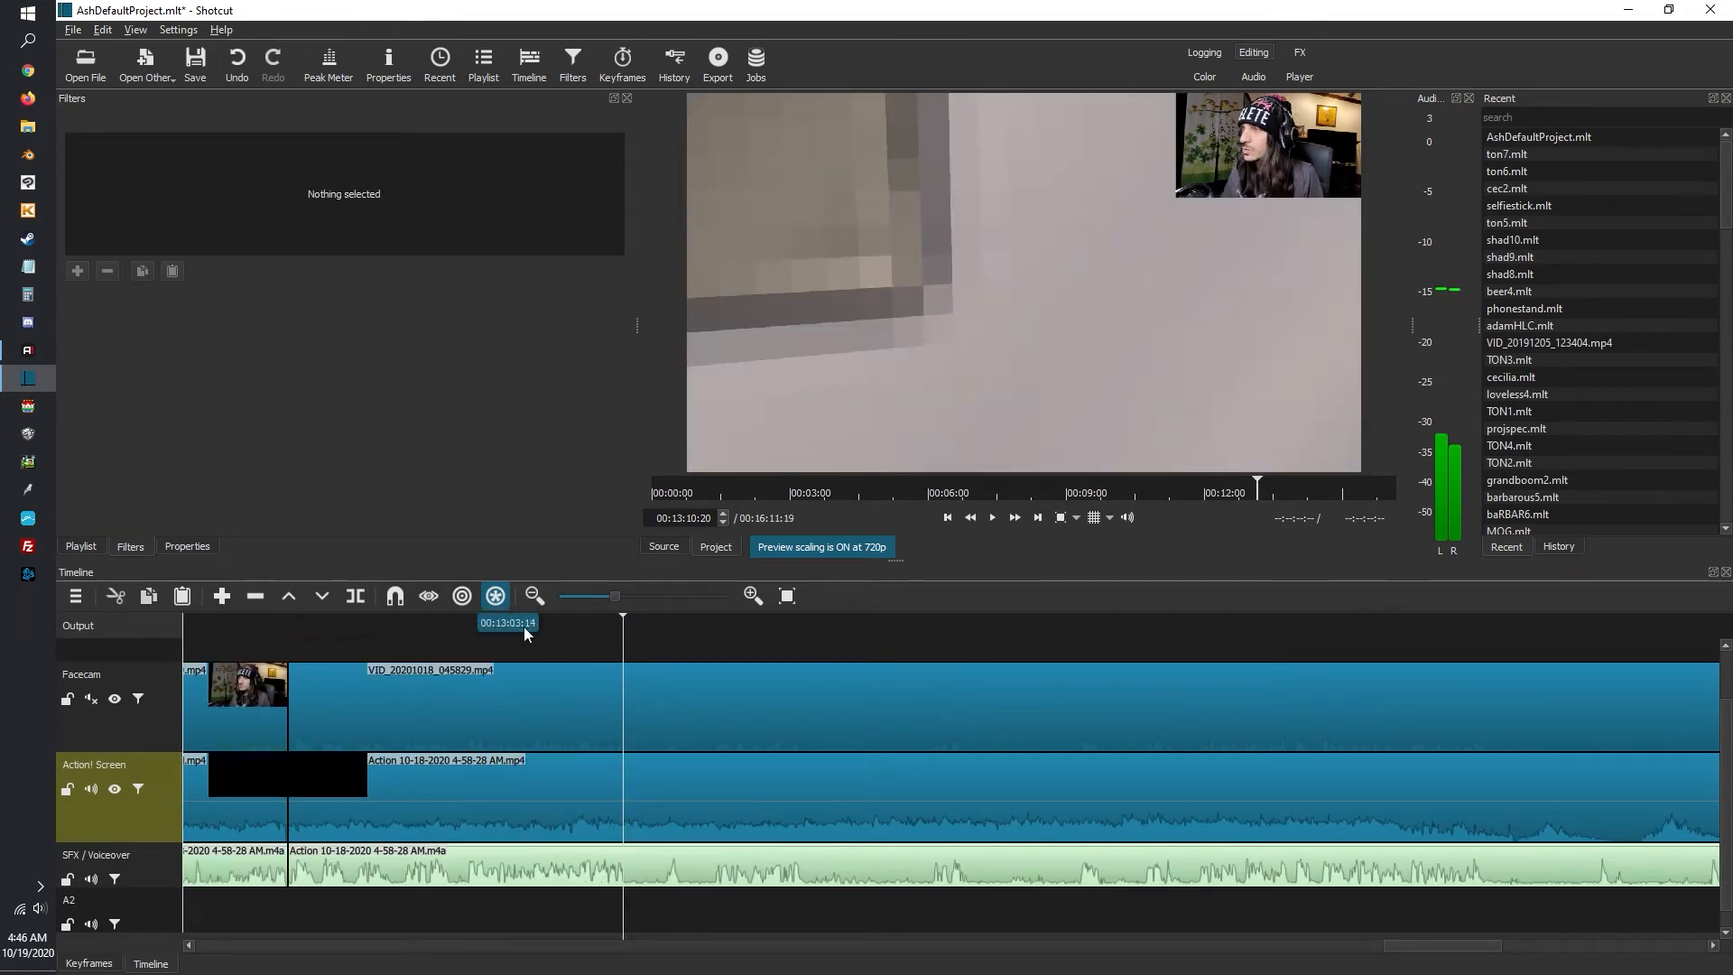
# Split the Action! Screen clip at 00:13:20:02 and 00:13:26:06 and remove the part between the two splits across all tracks
pyautogui.click(582, 620)
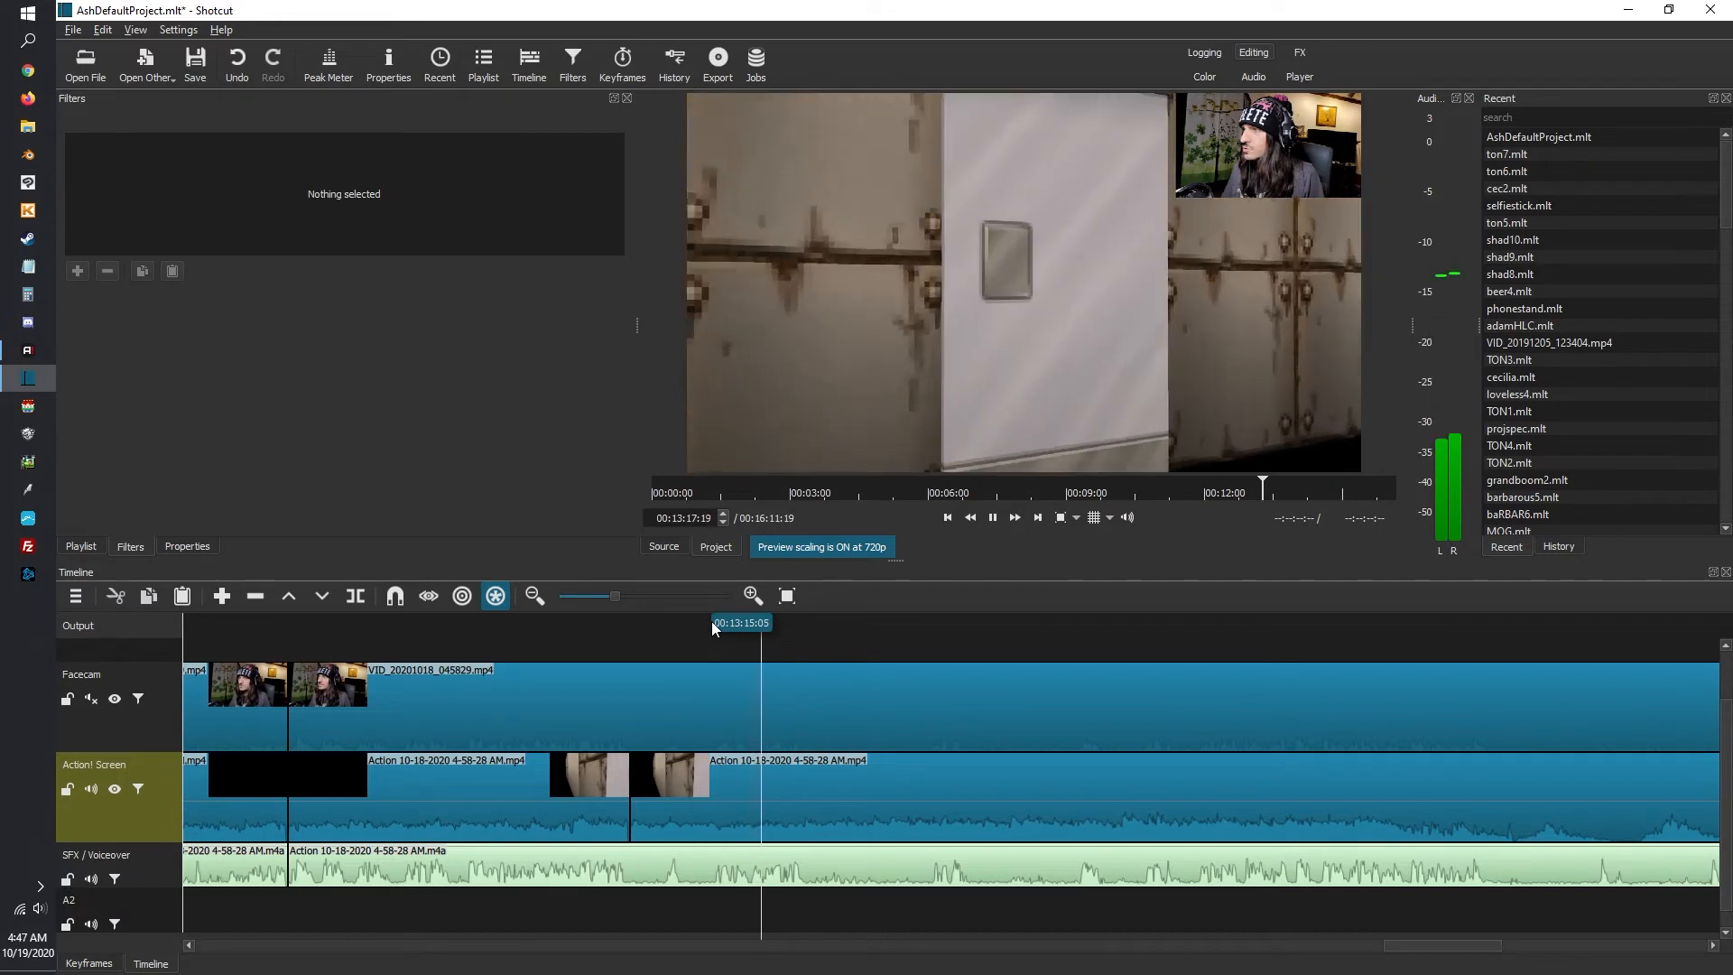
pyautogui.hotkey('ctrl', 'z')
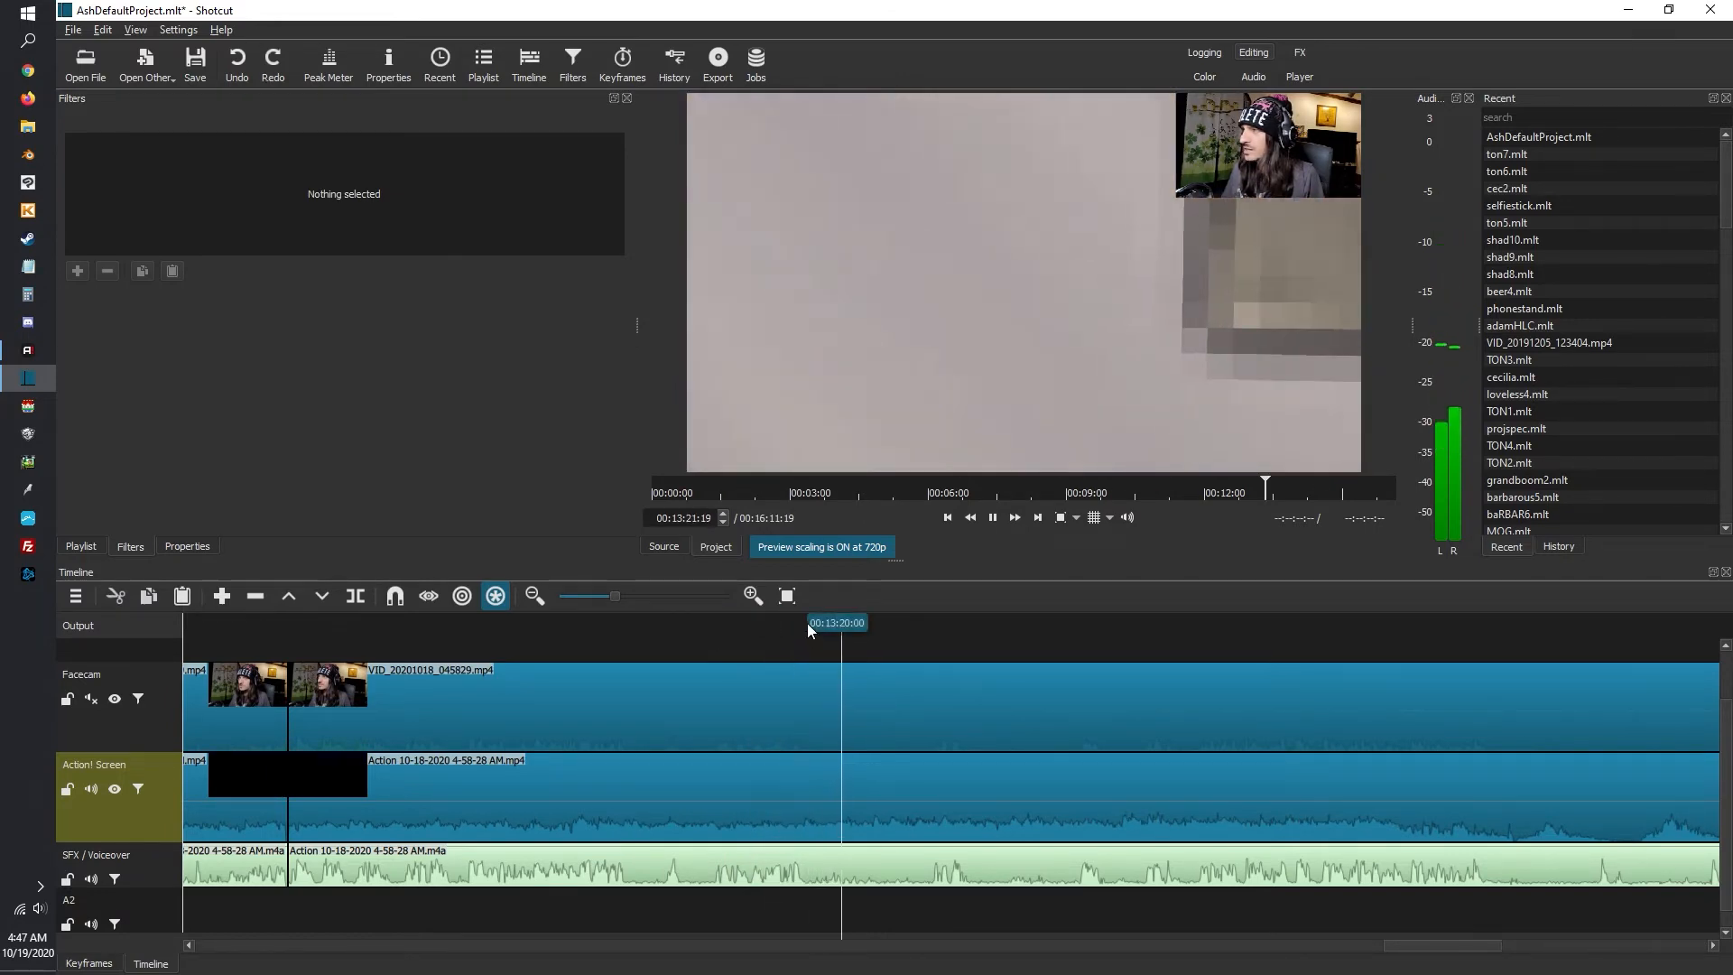
pyautogui.click(809, 620)
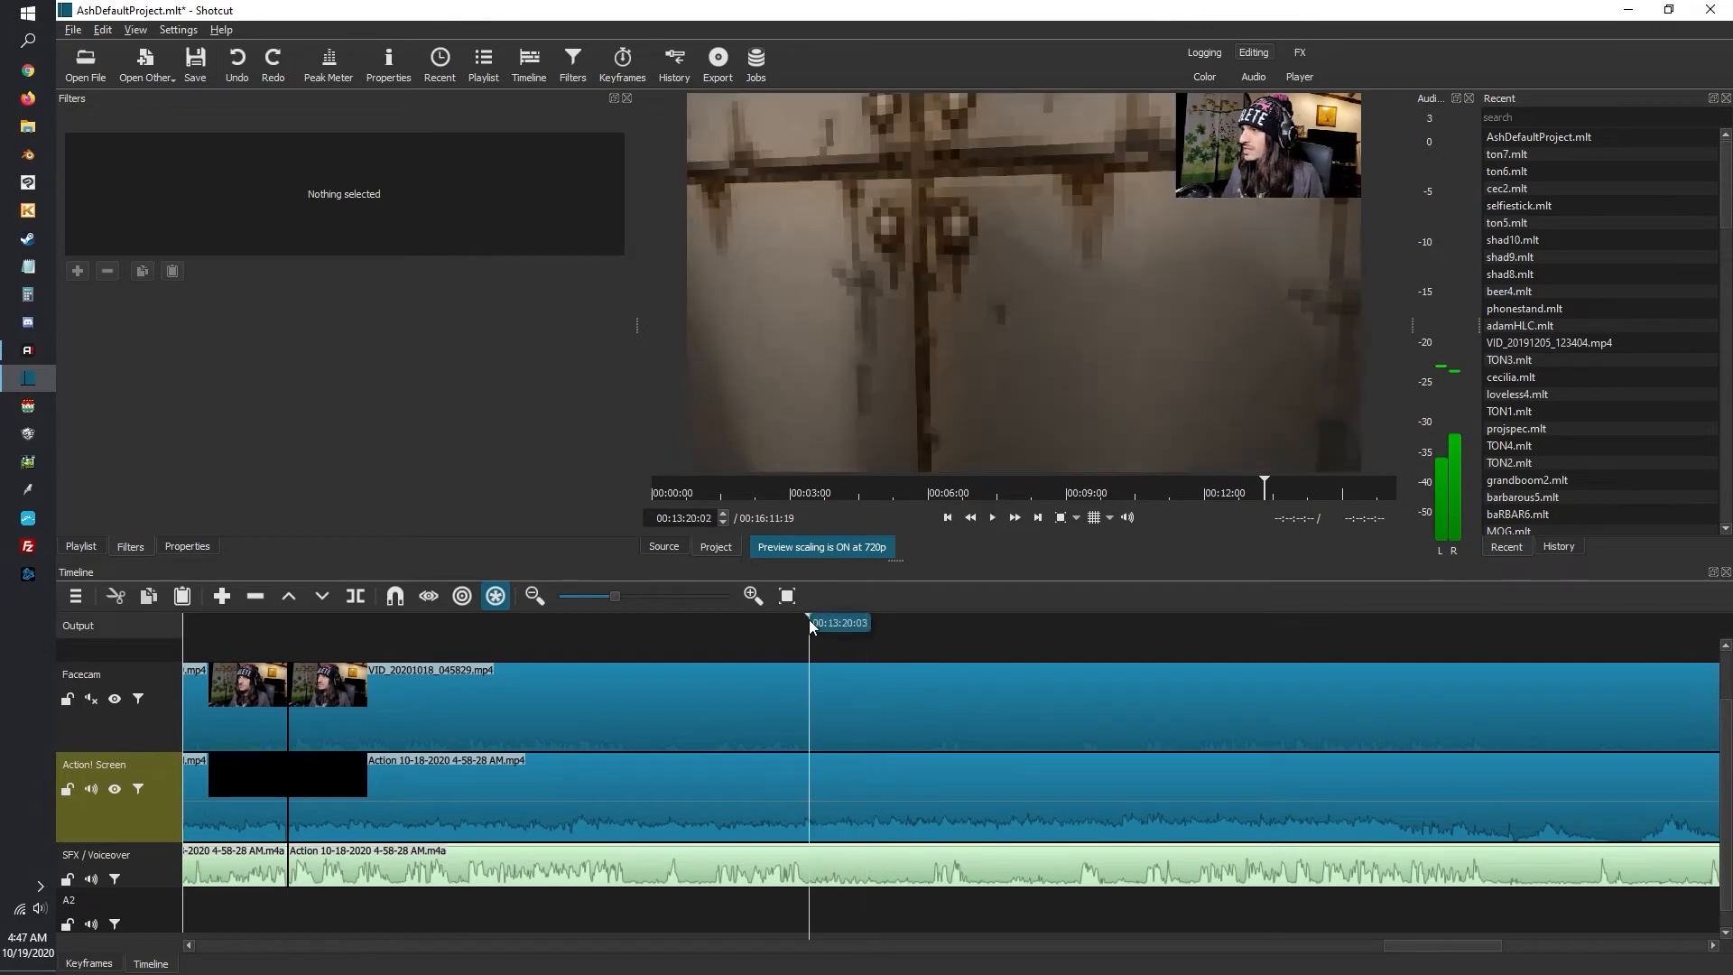
pyautogui.press('s')
pyautogui.click(931, 622)
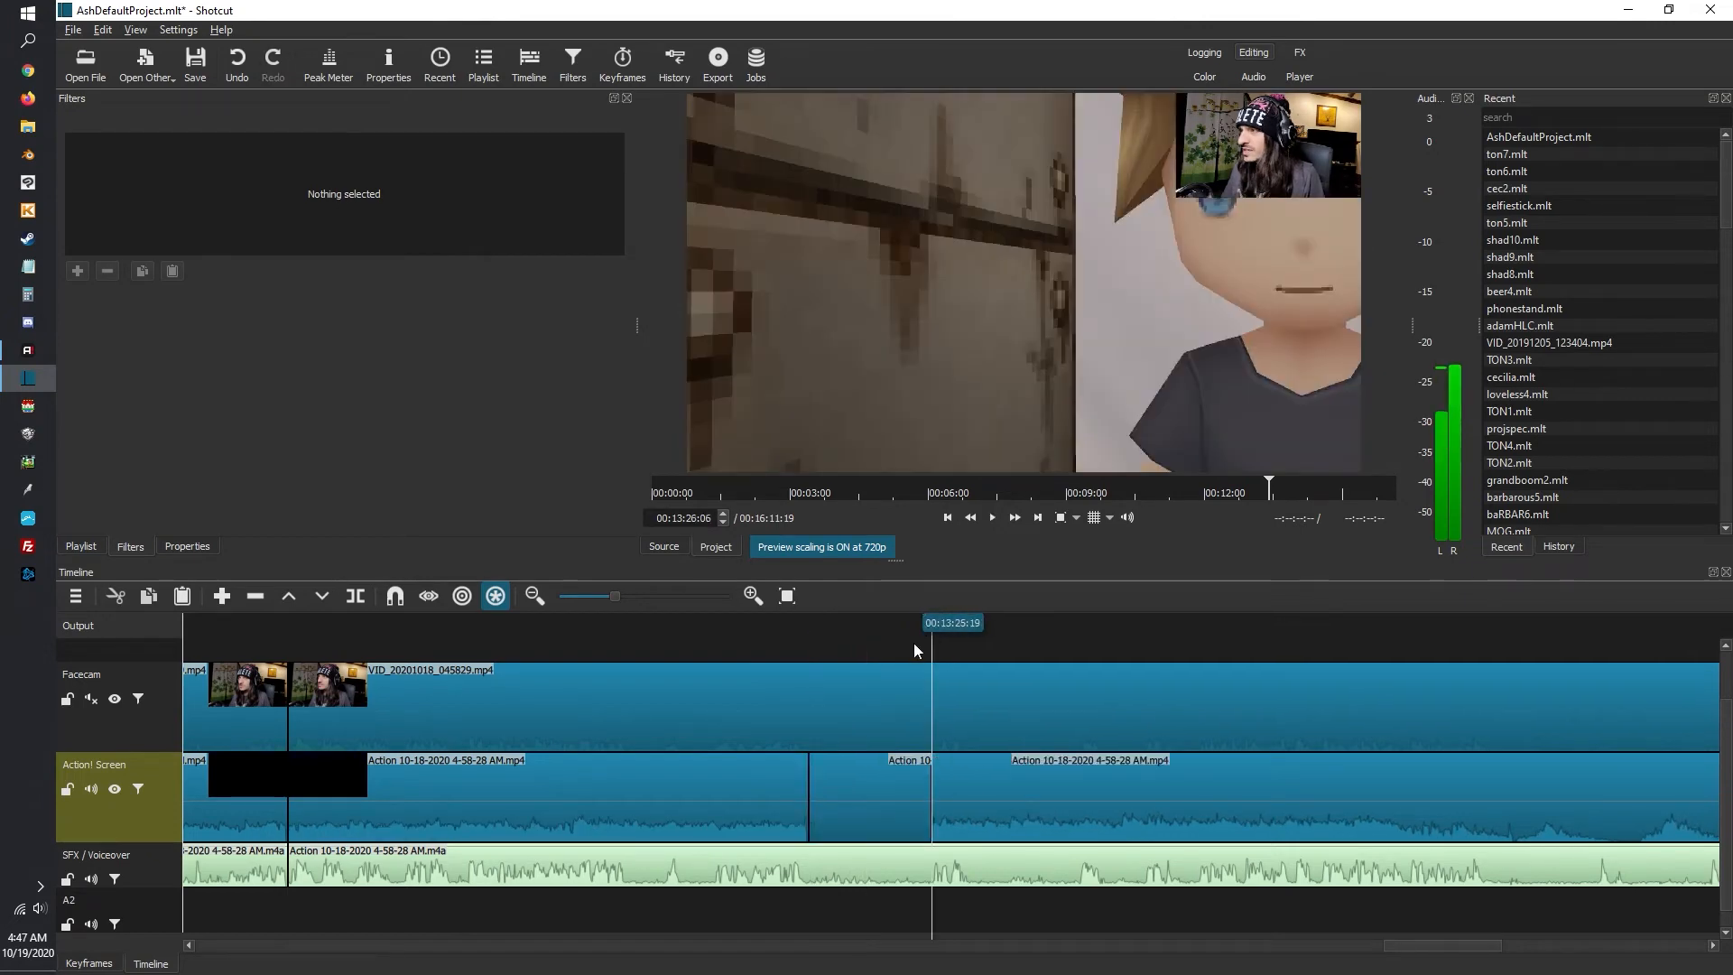
pyautogui.press('s')
pyautogui.rightClick(885, 808)
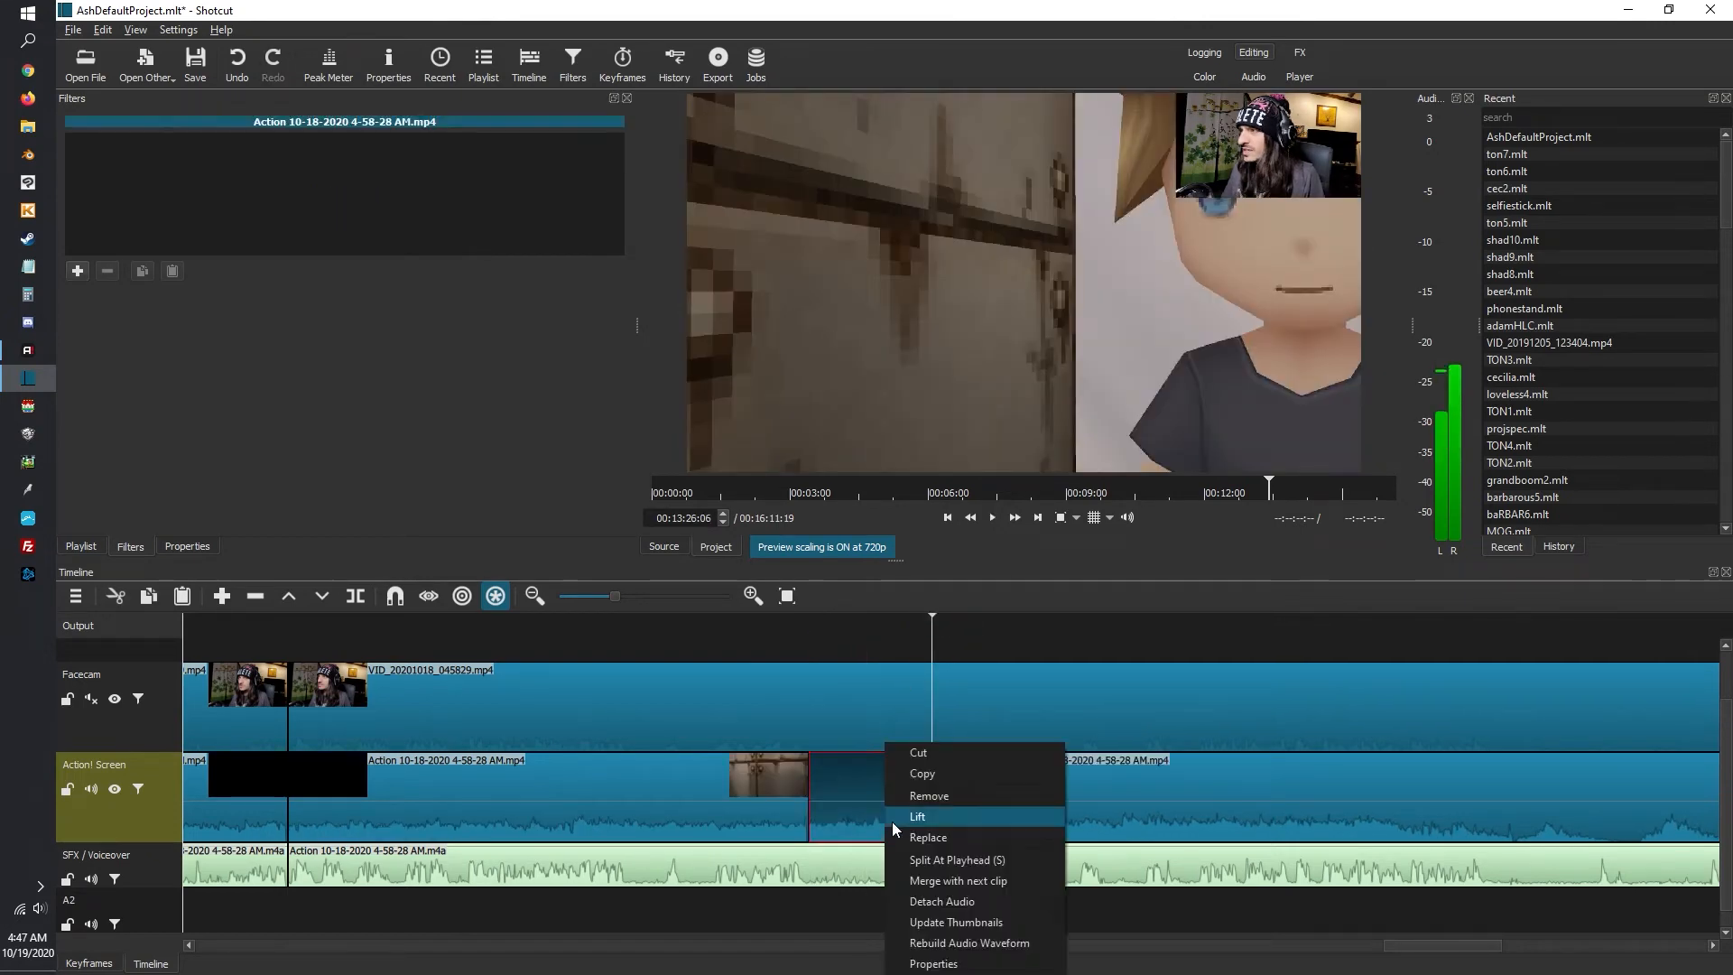
pyautogui.click(905, 796)
pyautogui.press('Delete')
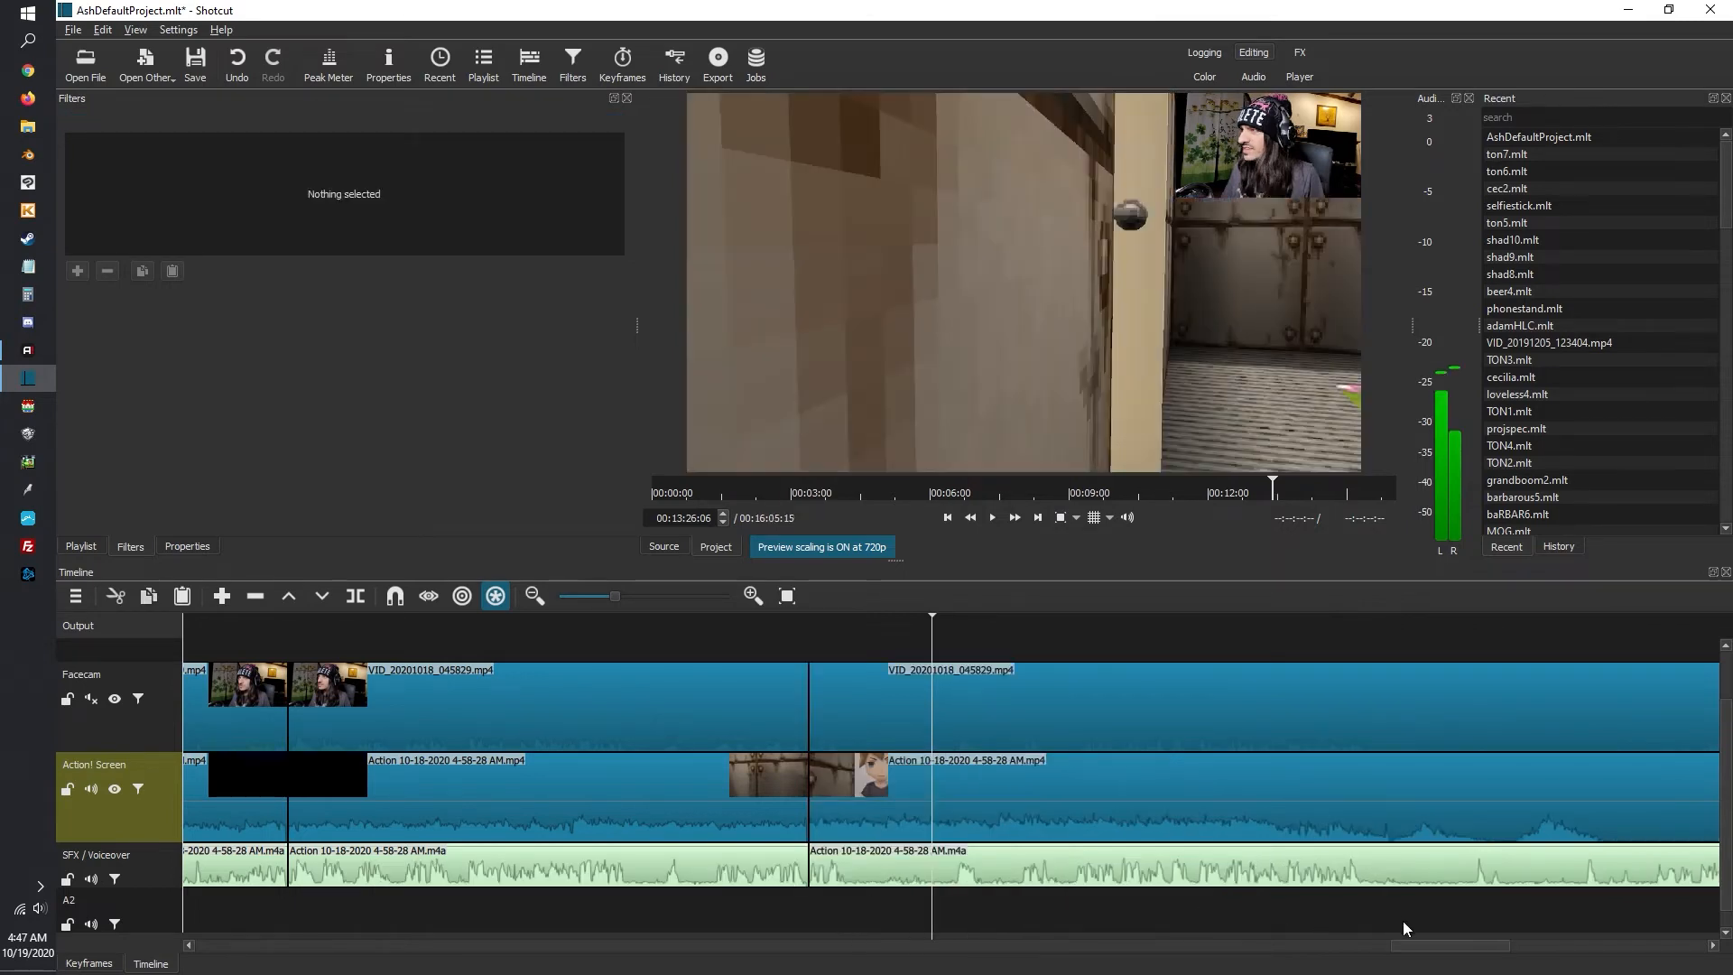
pyautogui.moveTo(1414, 945); pyautogui.dragTo(1456, 947)
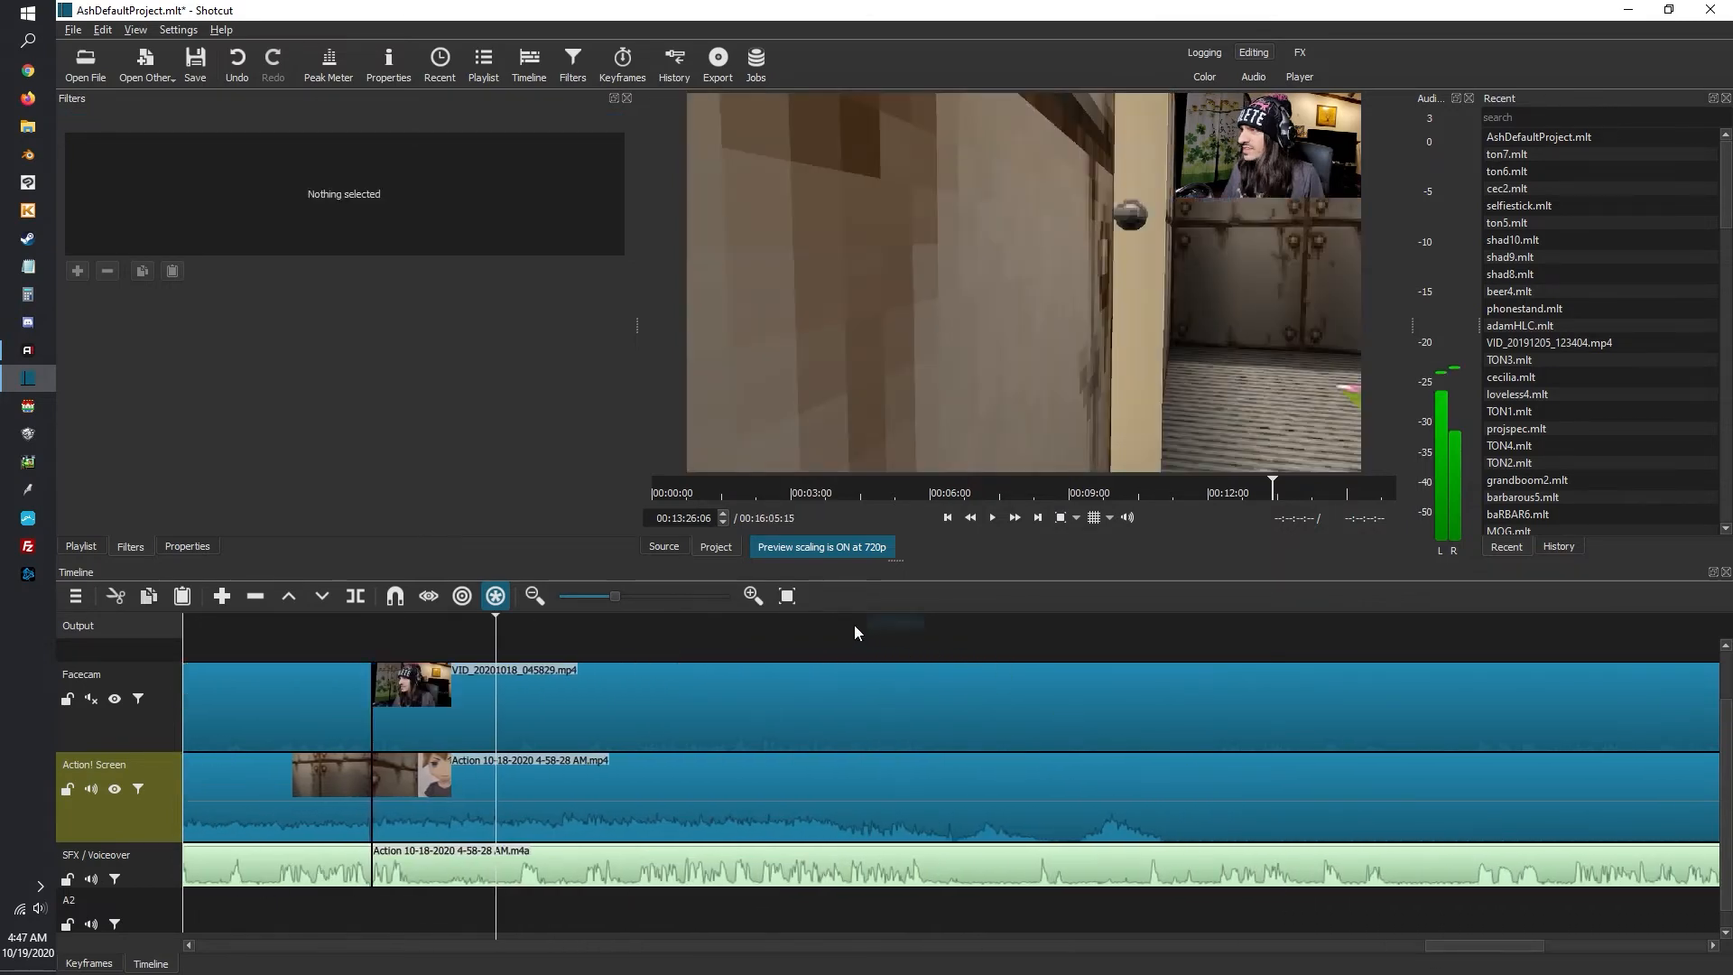
pyautogui.click(992, 520)
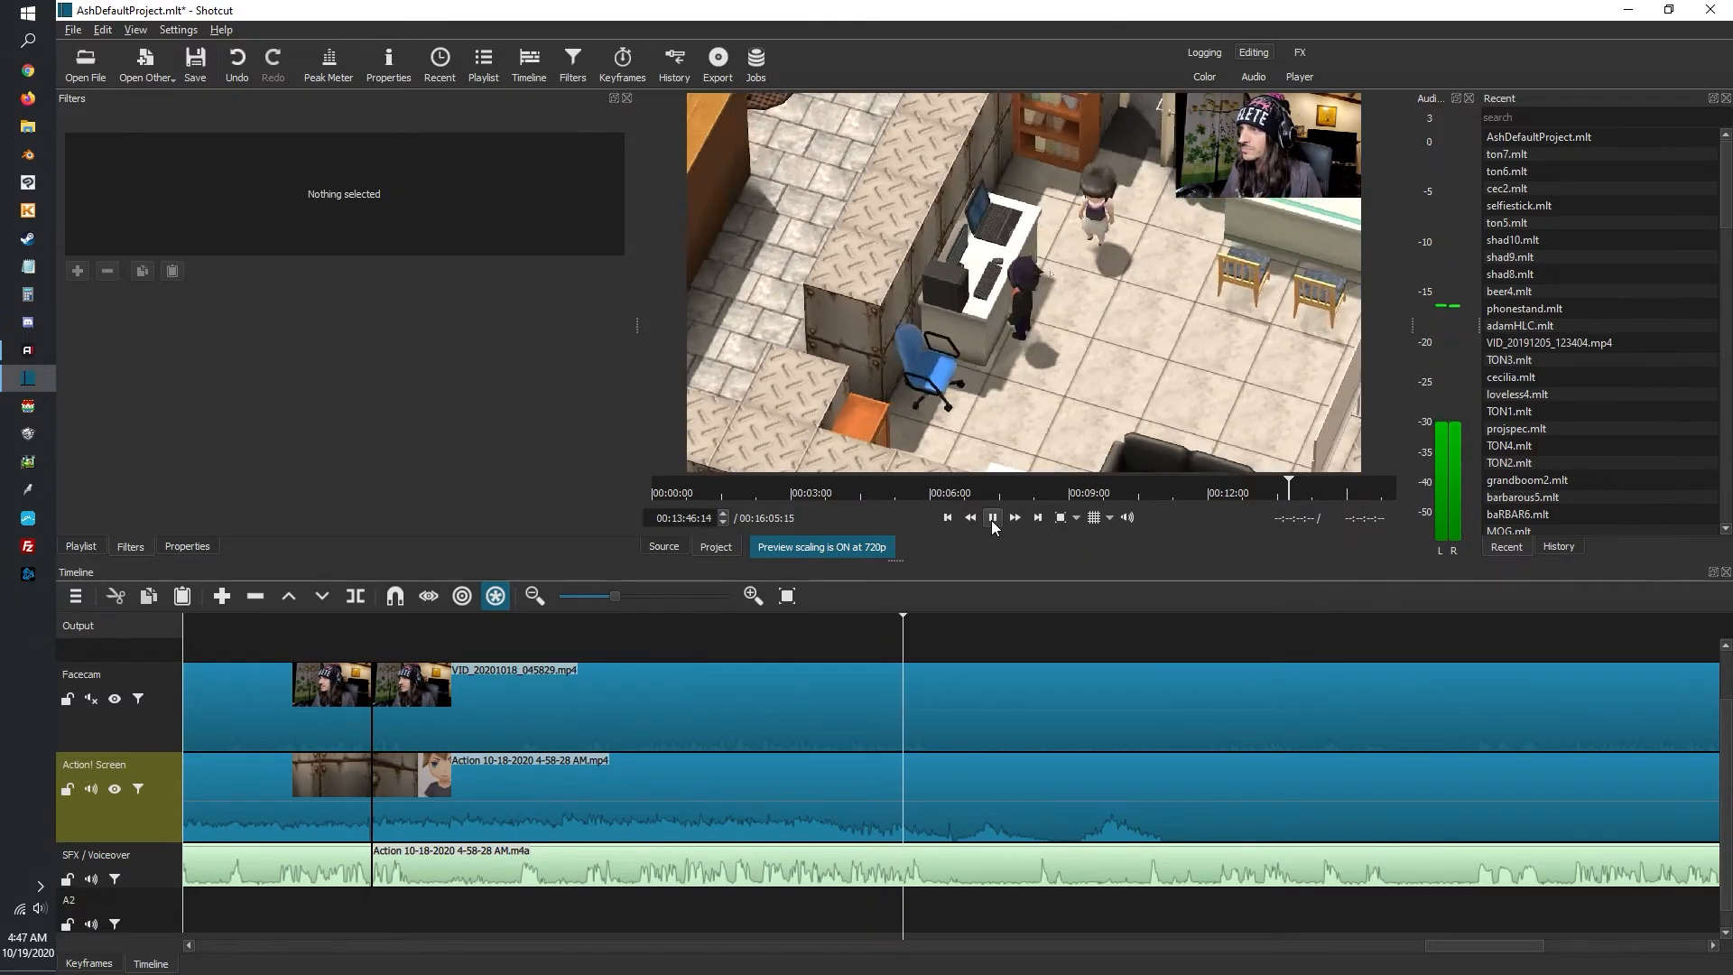
pyautogui.press('s')
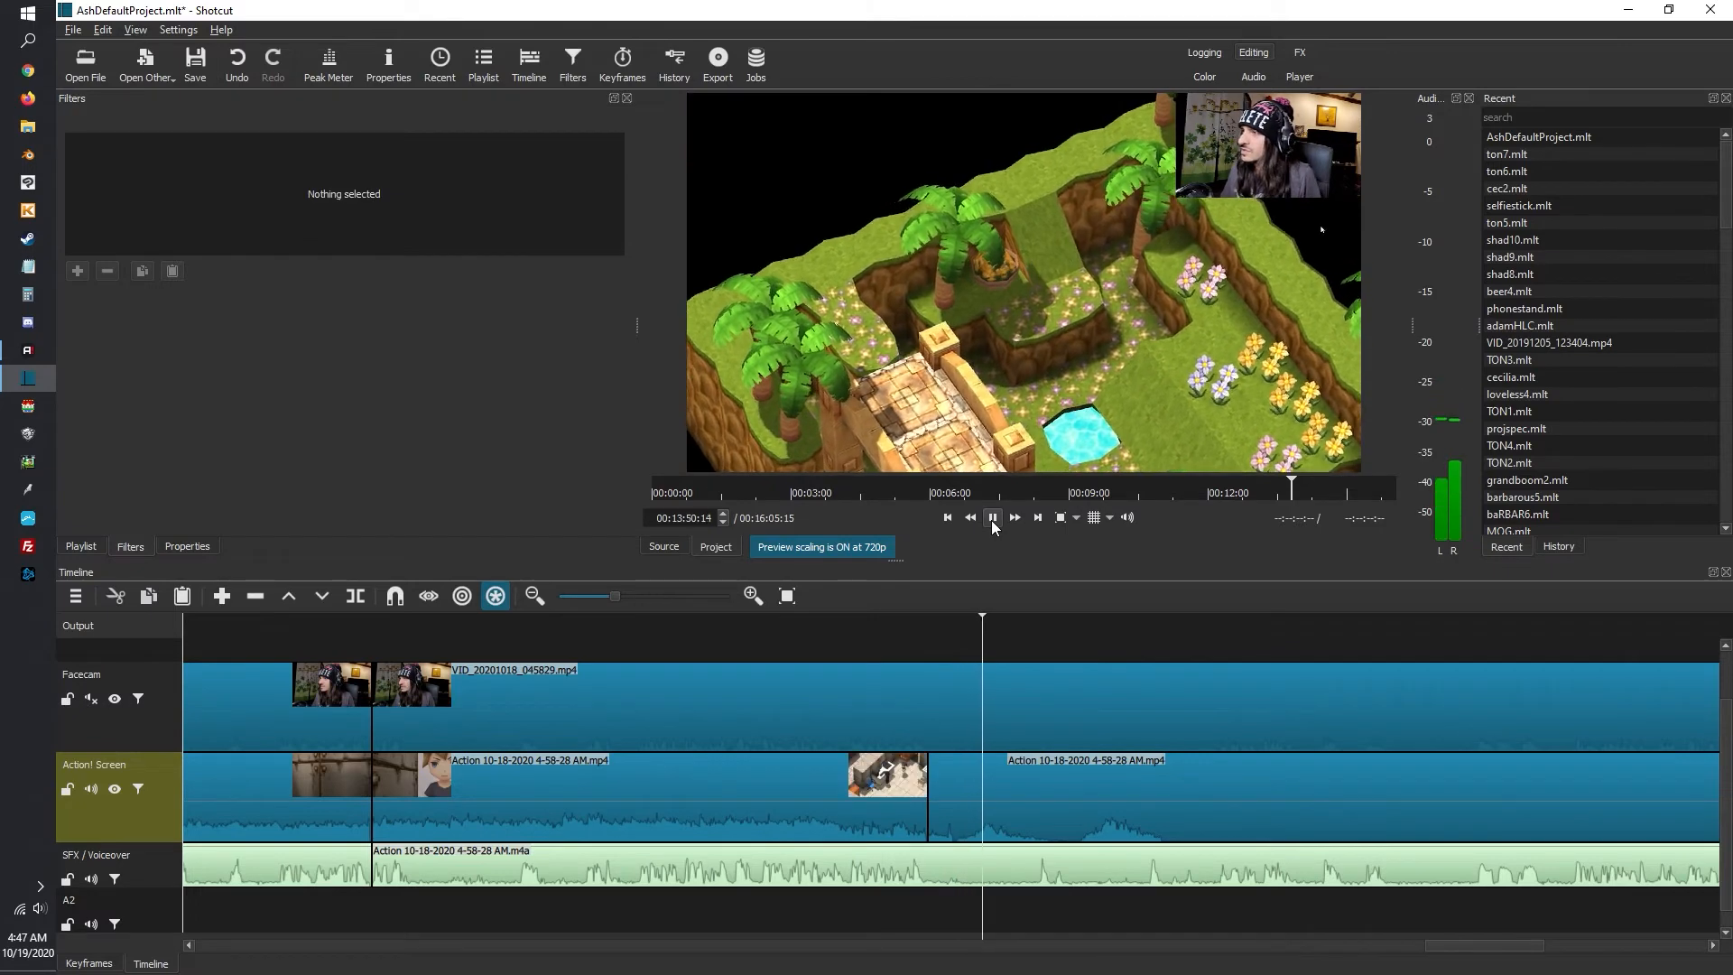
pyautogui.hotkey('ctrl', 'z')
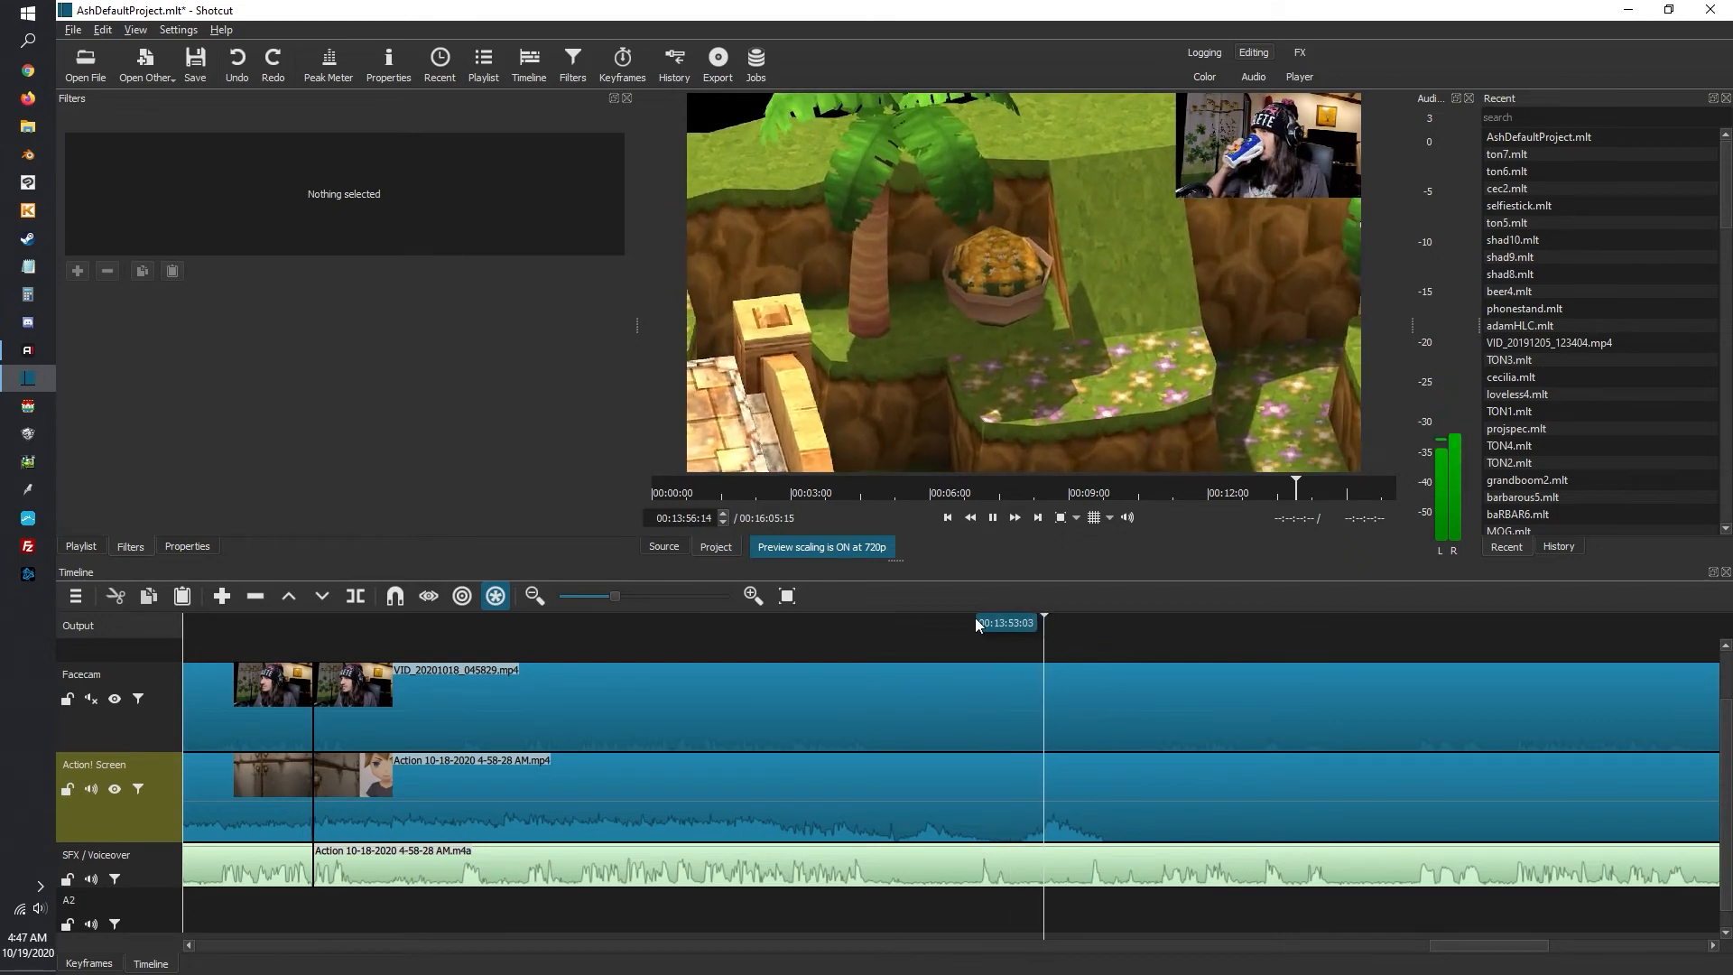
# Split the SFX / Voiceover clip at 00:13:47:24 and at 00:14:00:06, just before the *cough* dialogue
pyautogui.click(872, 621)
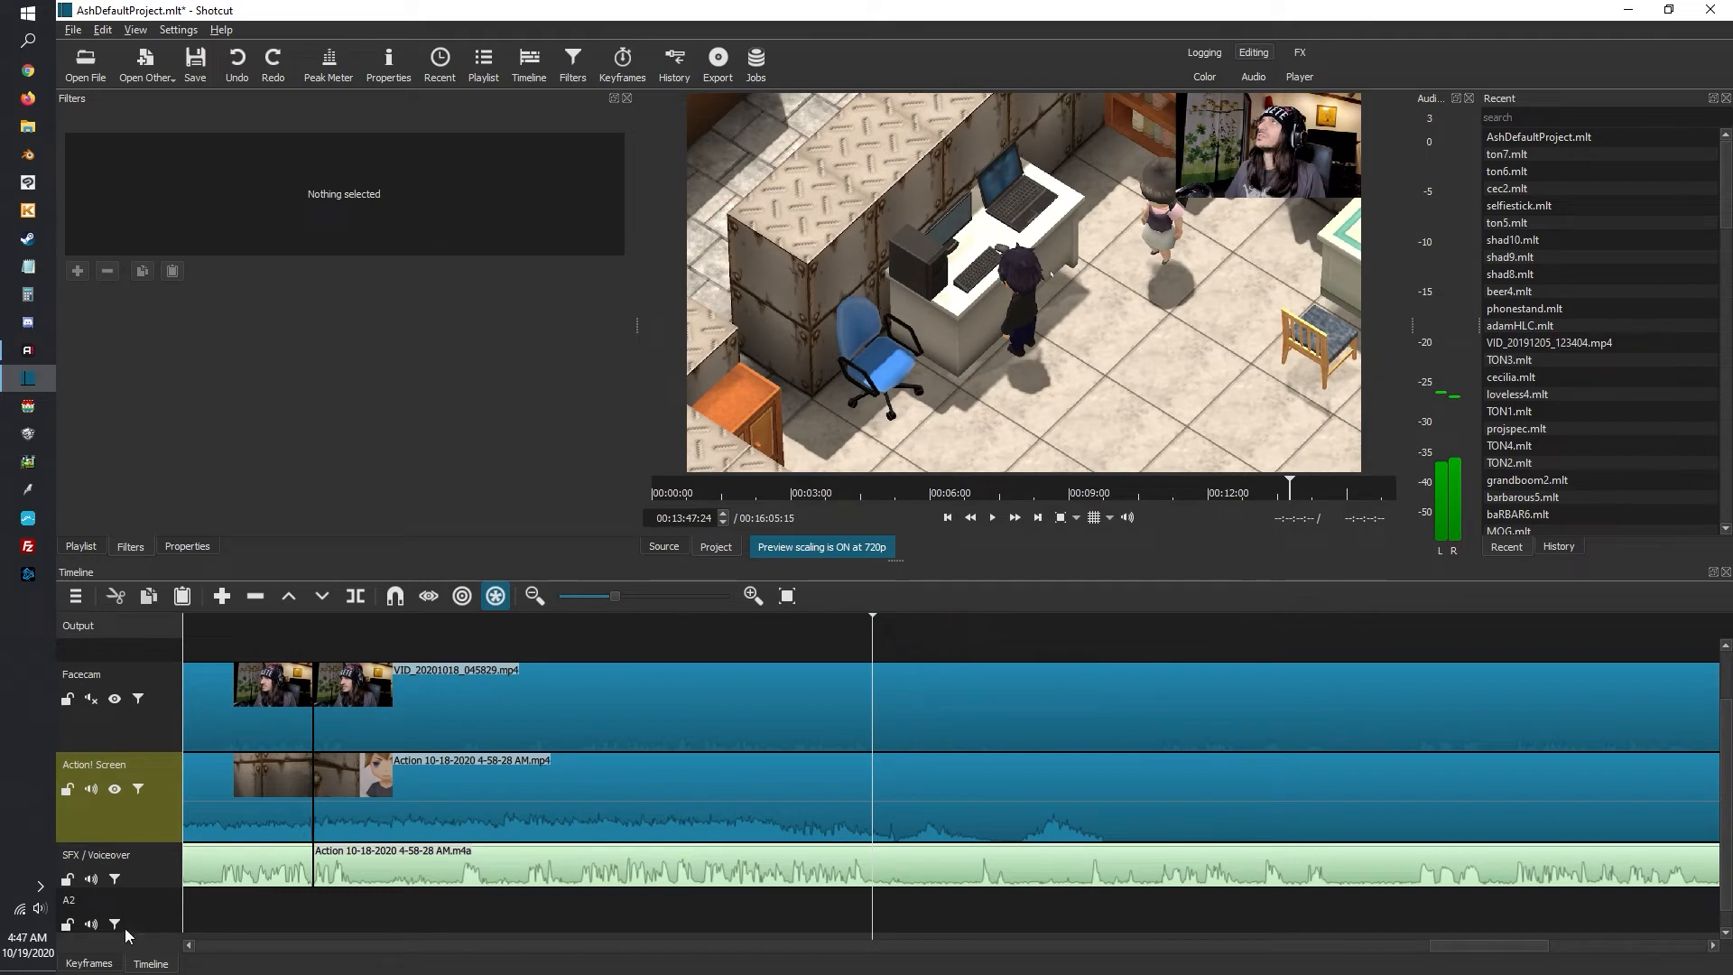
pyautogui.hotkey('ctrl', 'Down')
pyautogui.press('s')
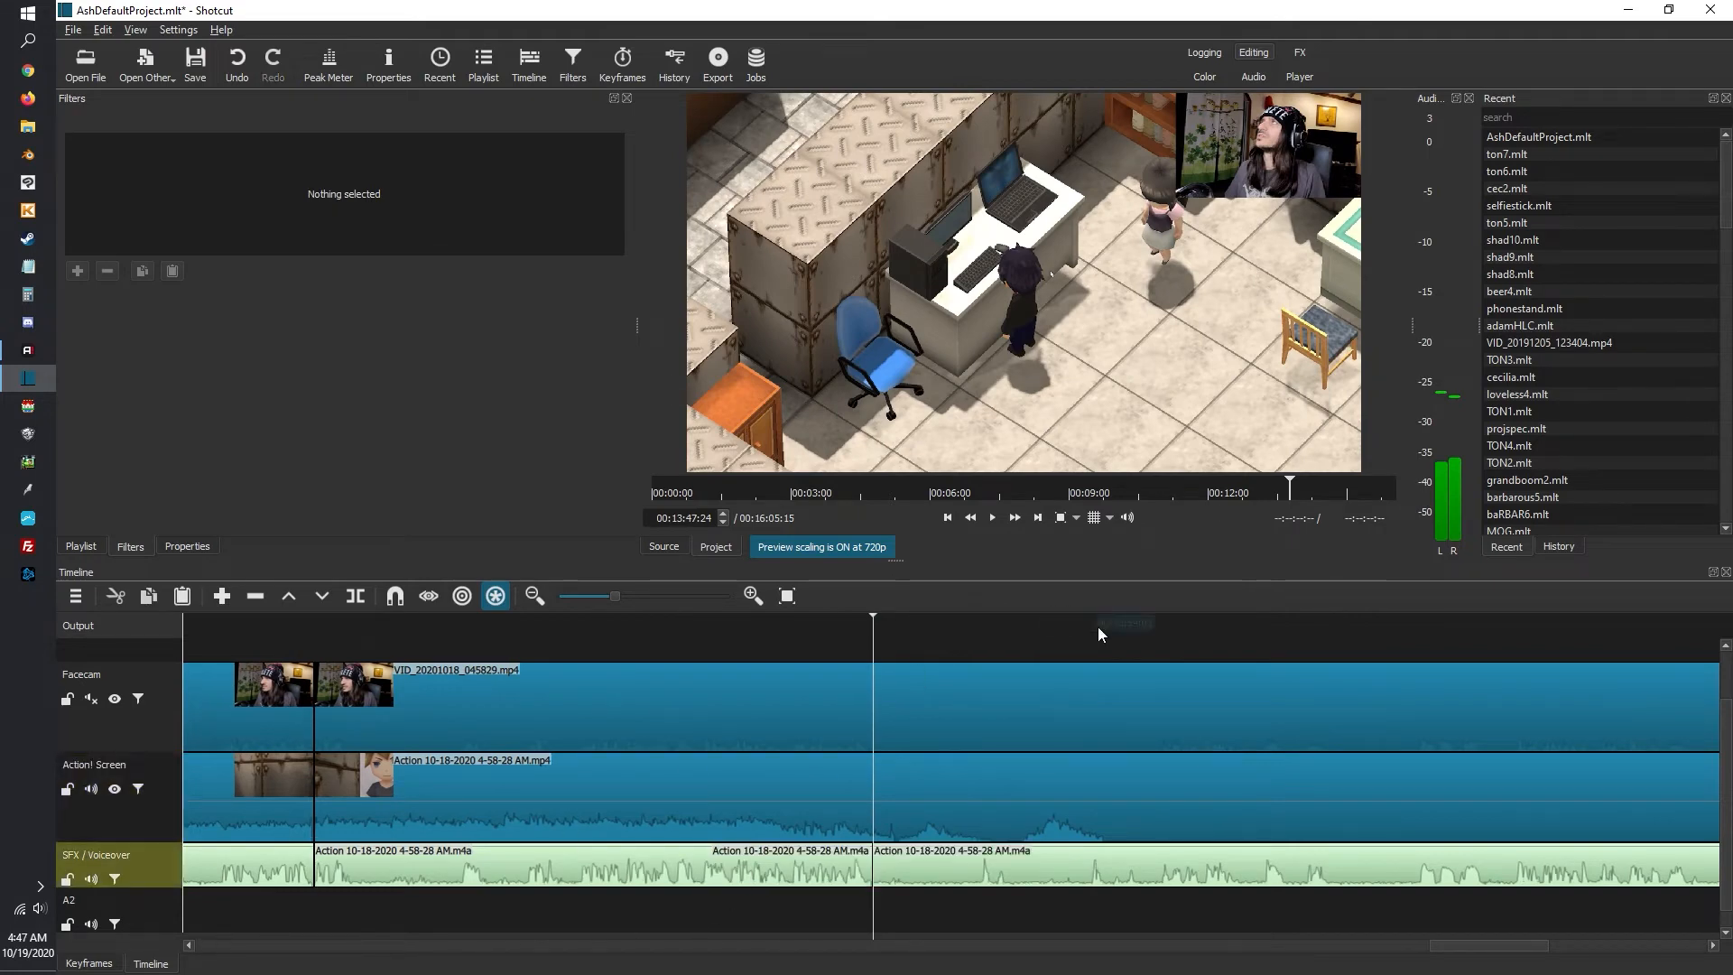
pyautogui.click(1143, 633)
pyautogui.click(992, 519)
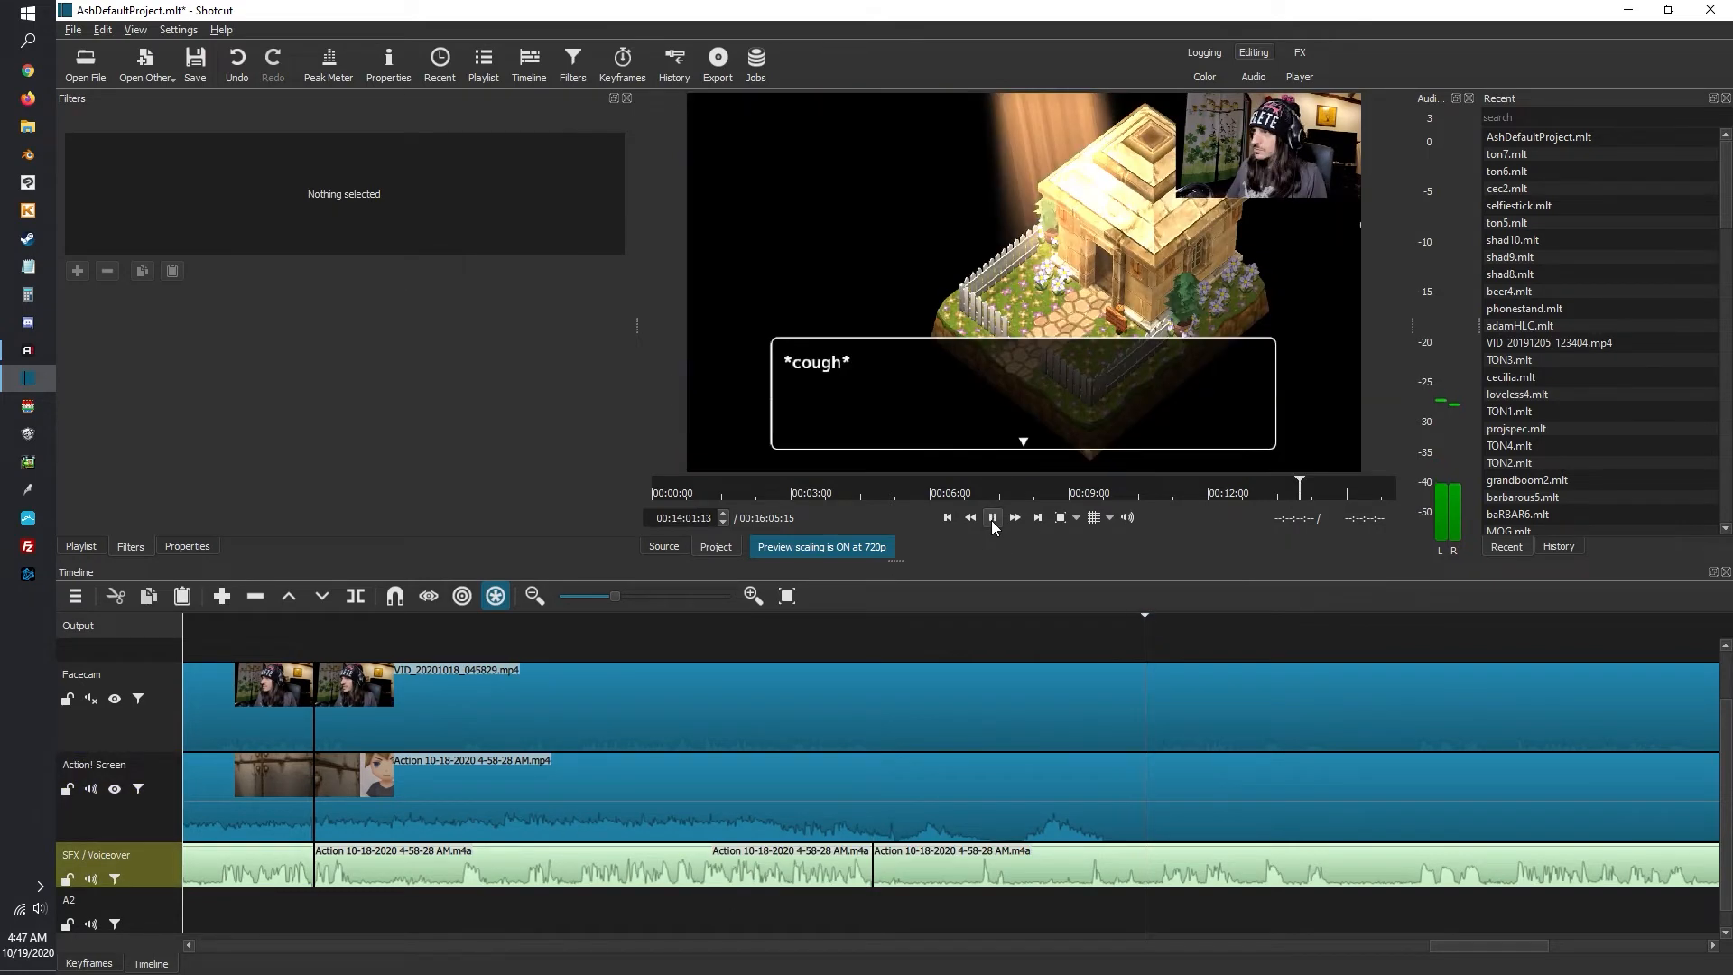
pyautogui.click(992, 522)
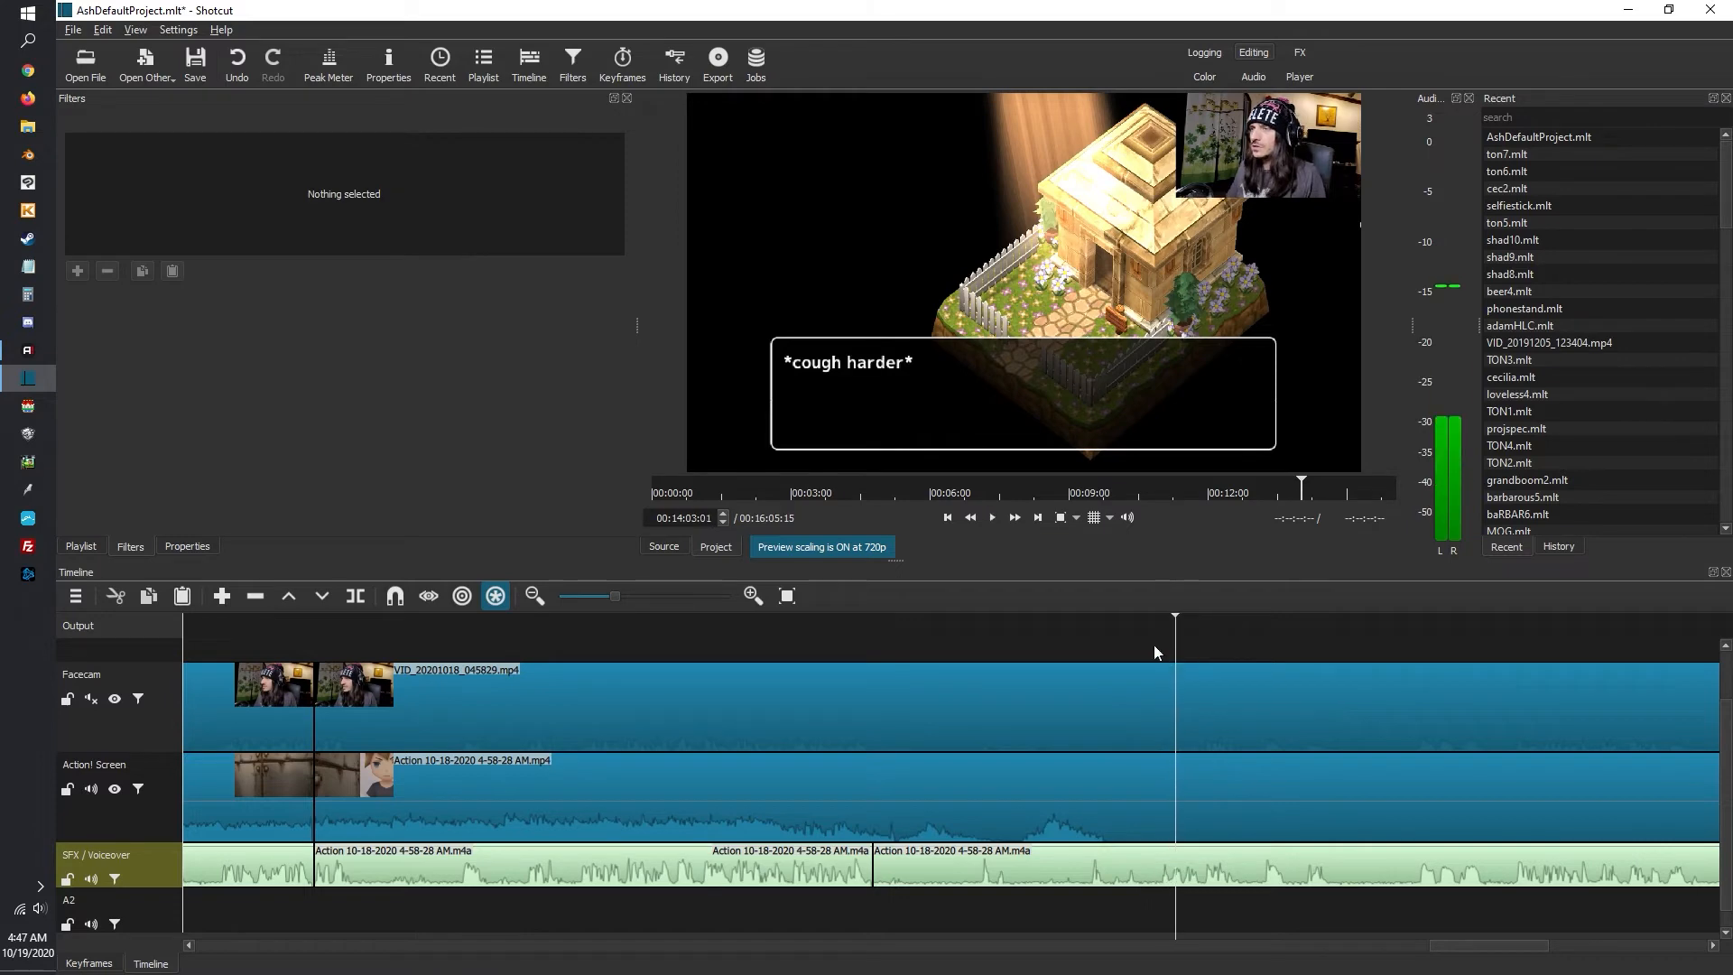
pyautogui.moveTo(1148, 618); pyautogui.dragTo(1119, 623)
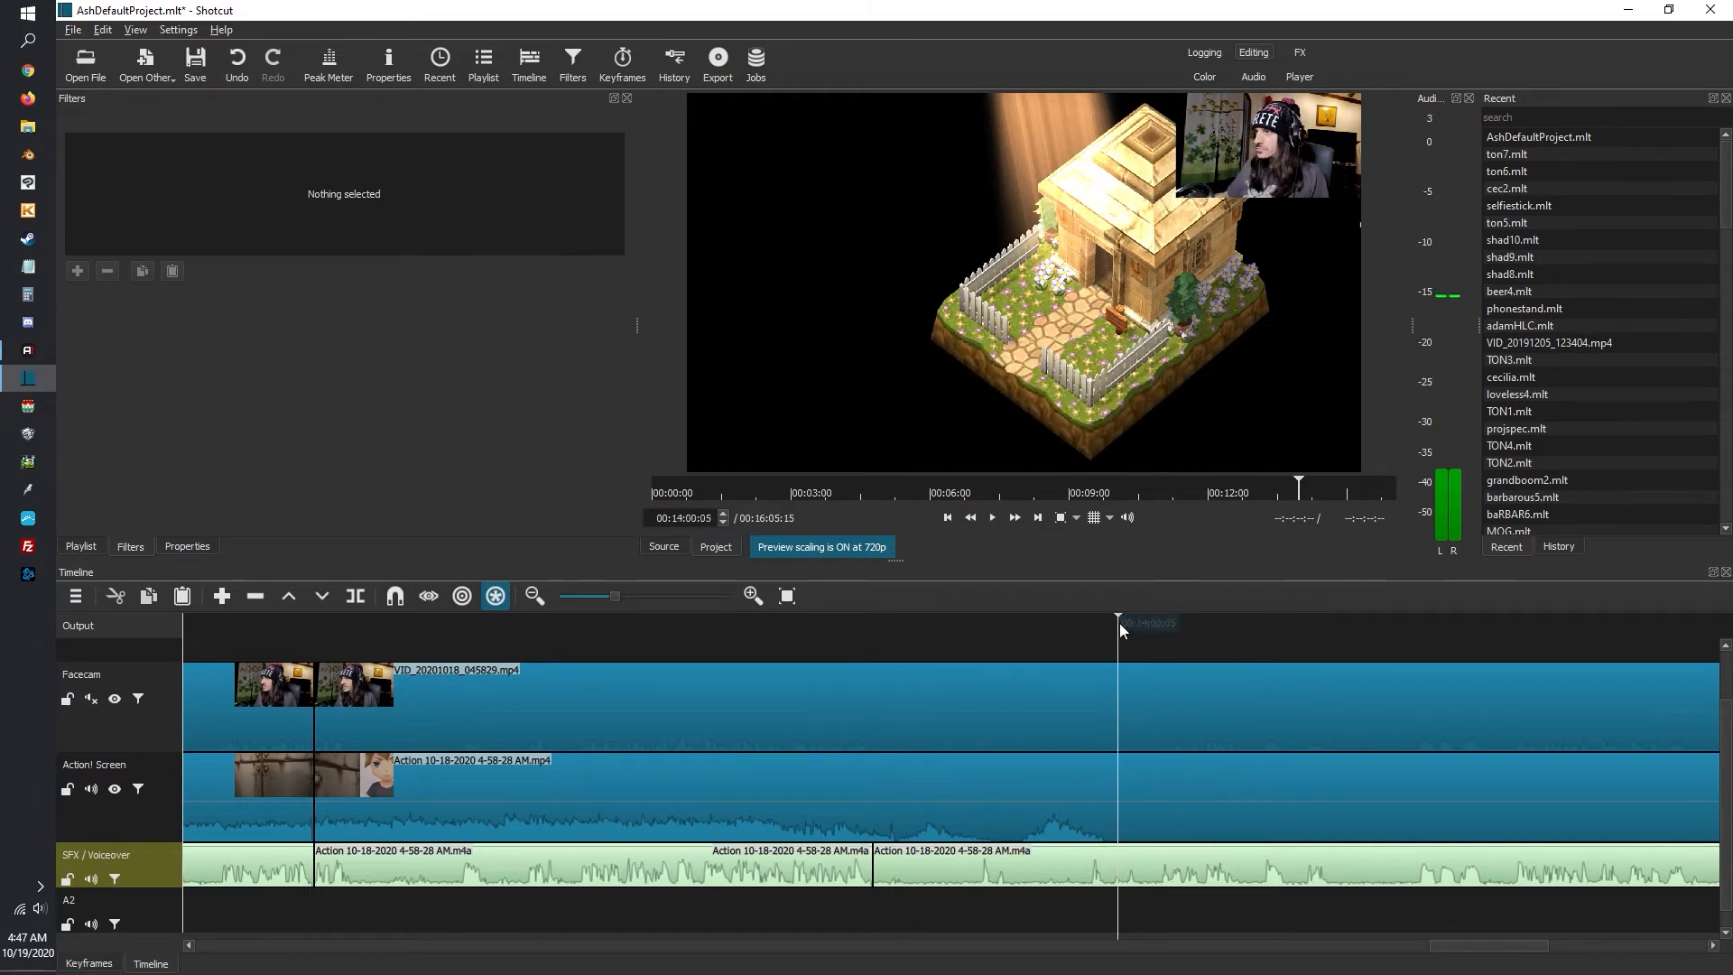
pyautogui.press('s')
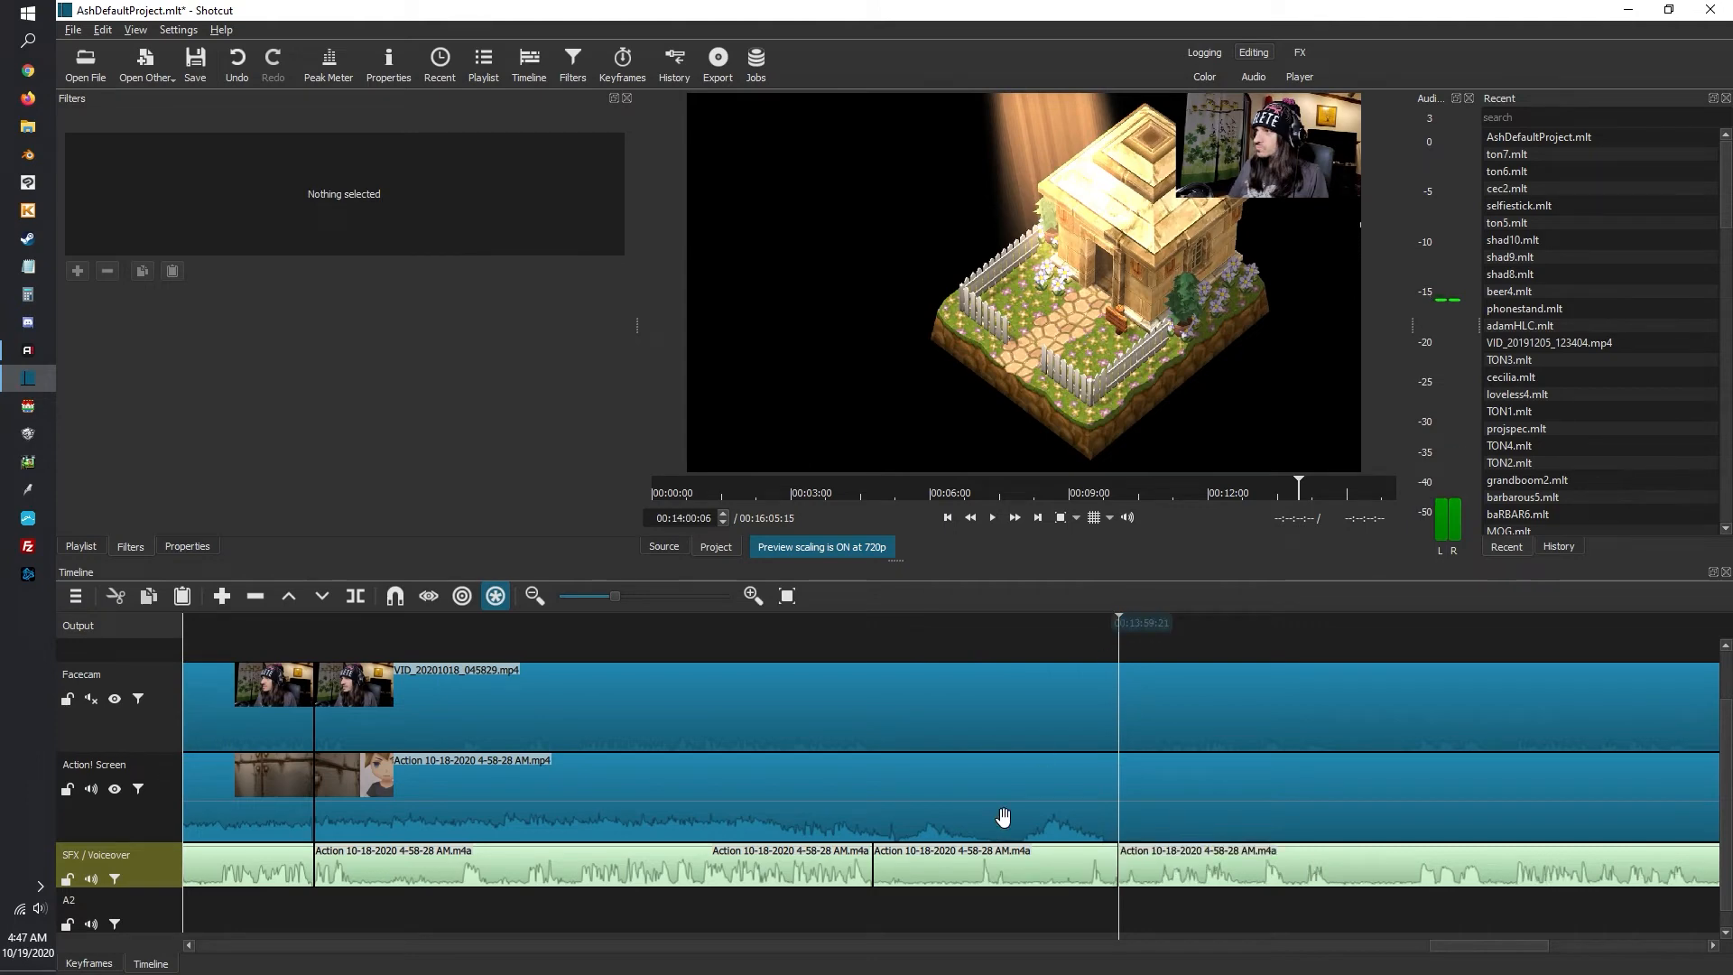
# Add a Mute filter to the SFX / Voiceover segment between about 13:48 and 14:00, and play across both of its ends
pyautogui.click(905, 870)
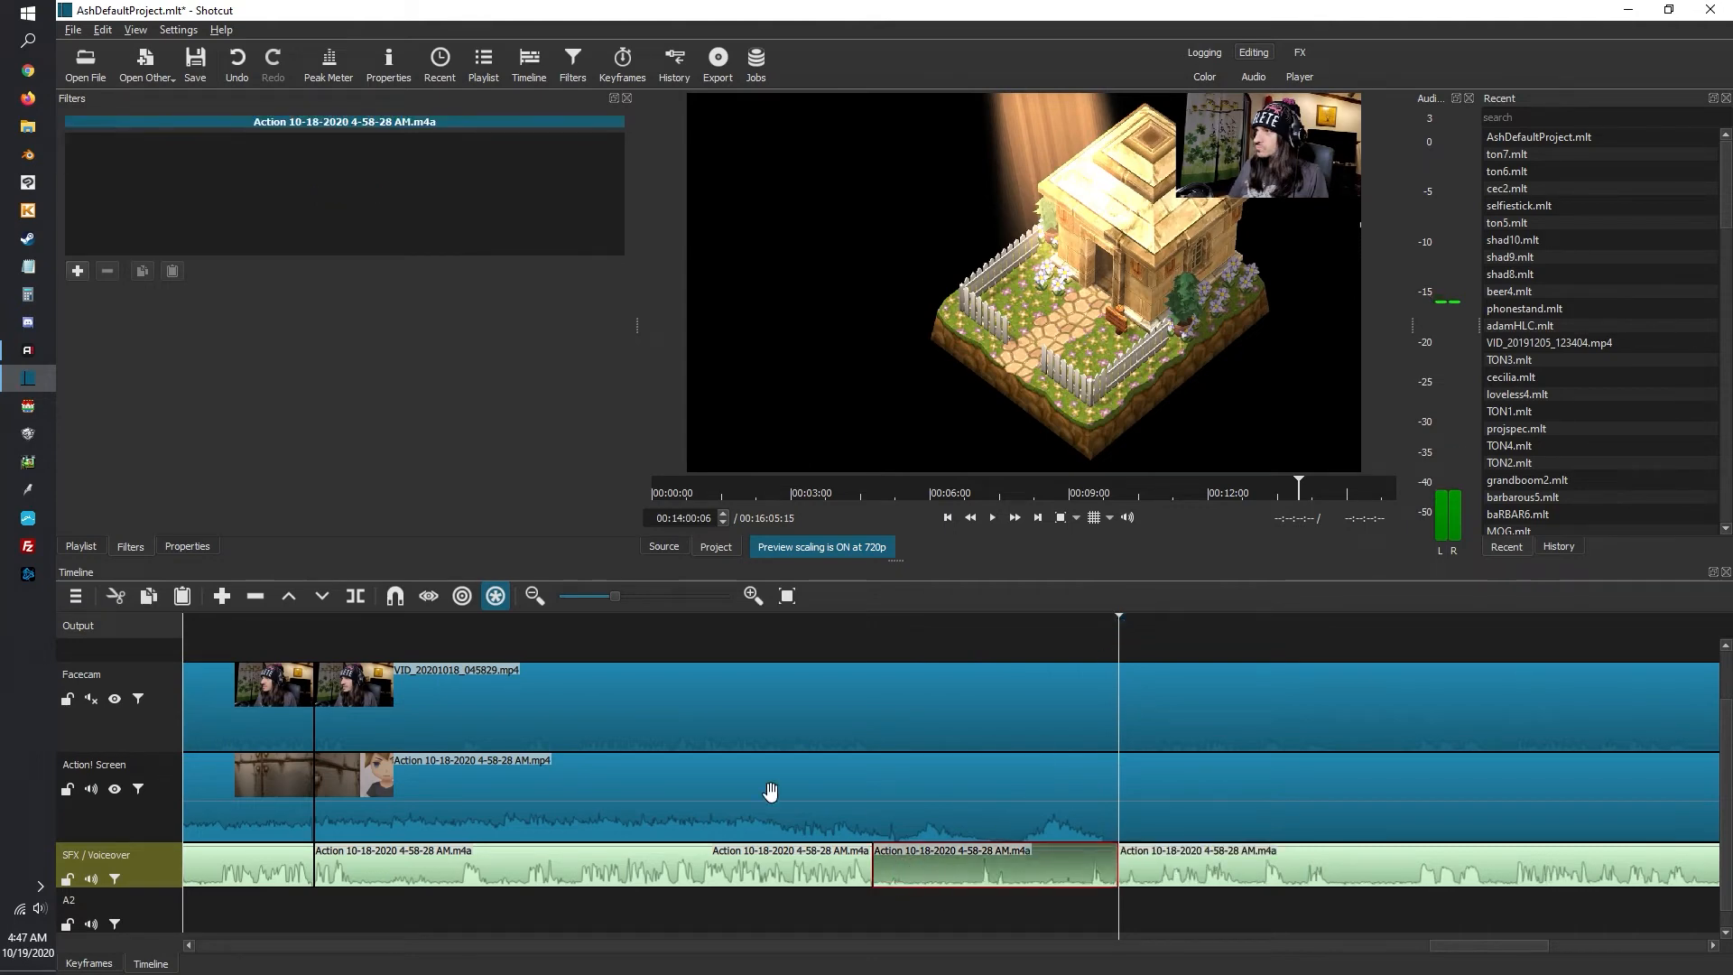
pyautogui.click(77, 272)
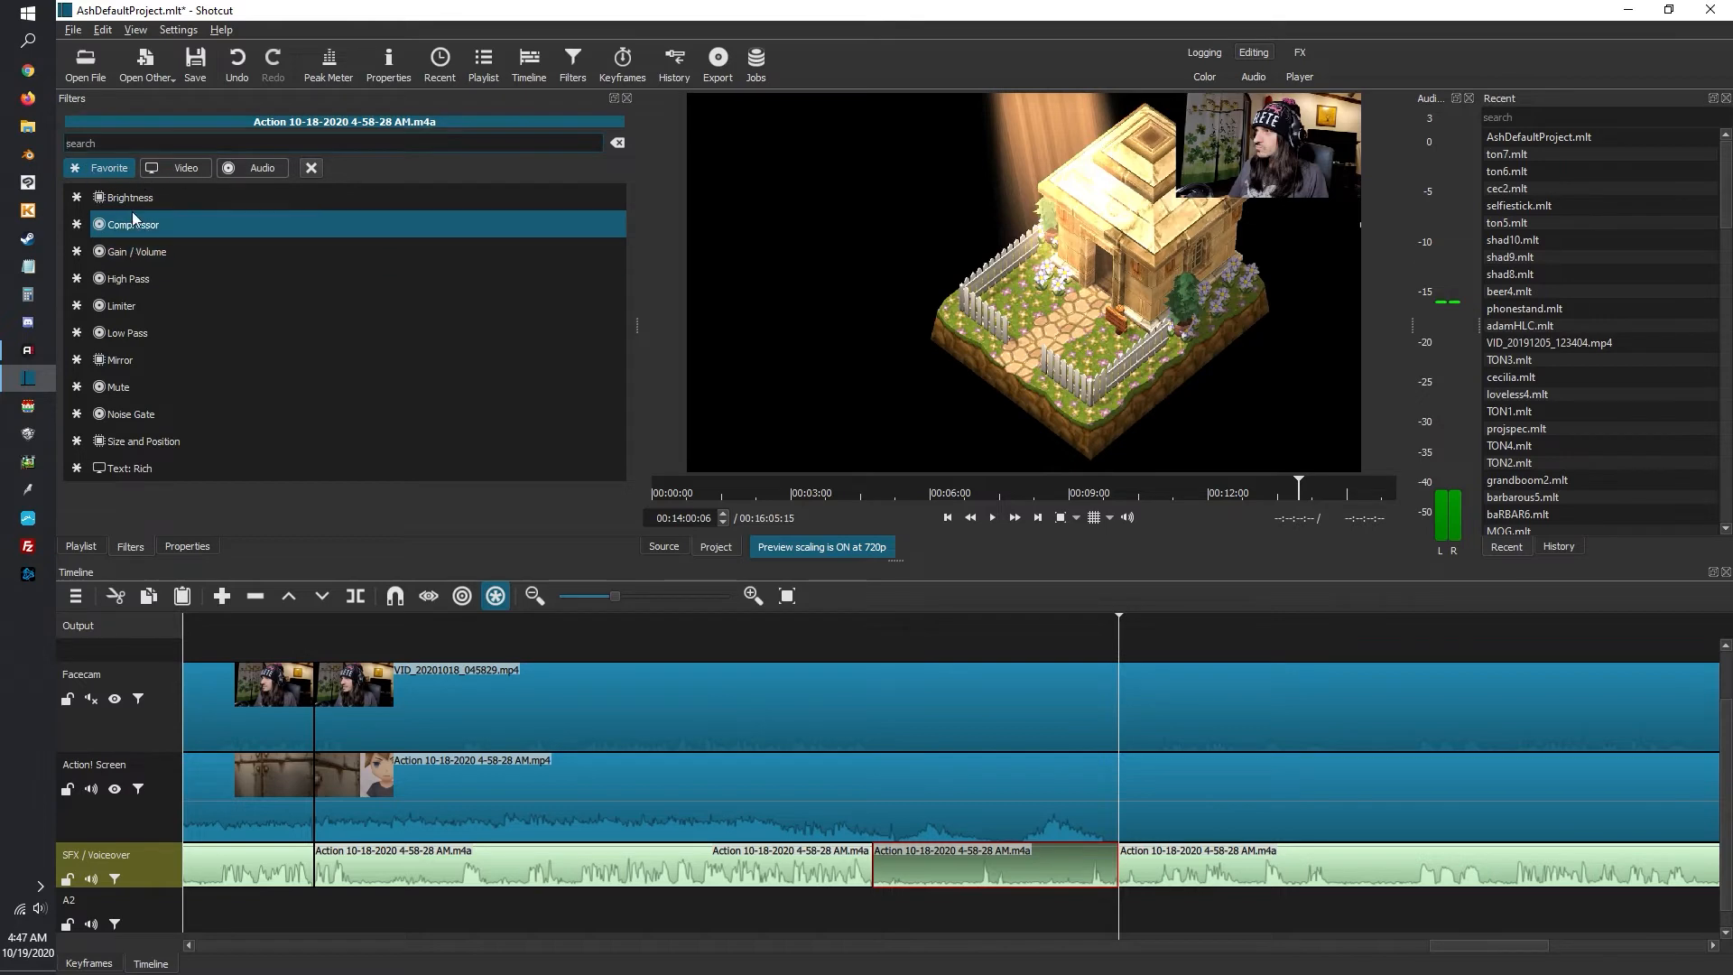
pyautogui.click(263, 168)
pyautogui.scroll(-3, 191, 347)
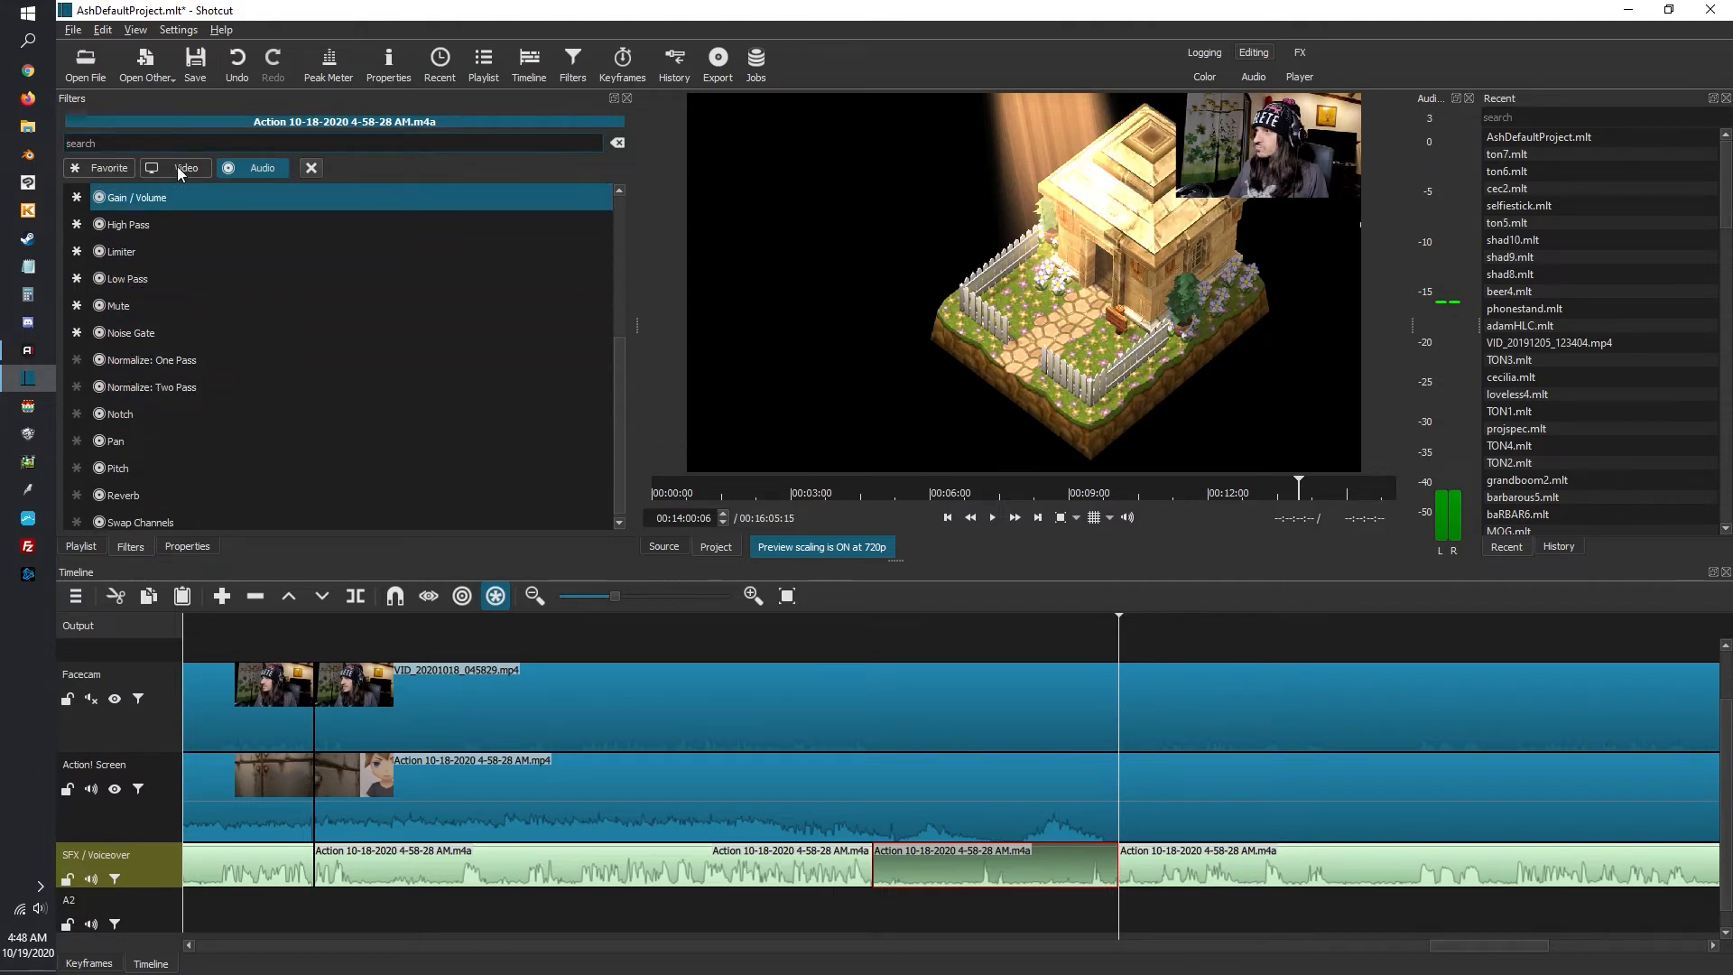
pyautogui.click(104, 168)
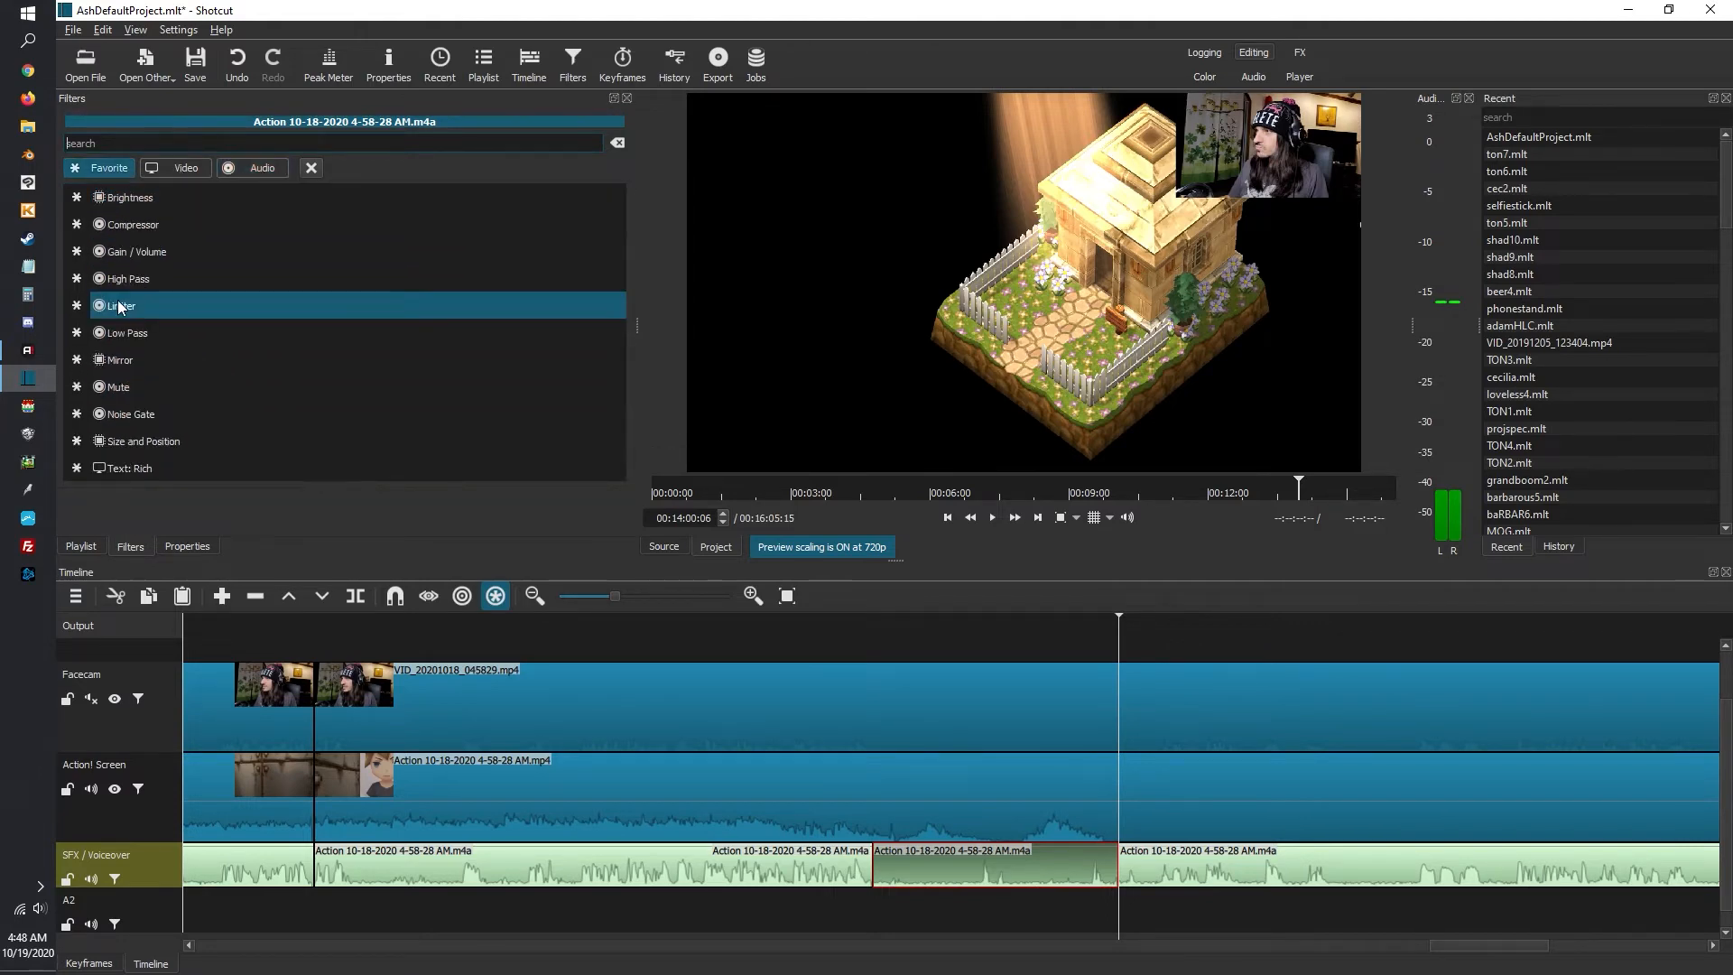
pyautogui.click(148, 386)
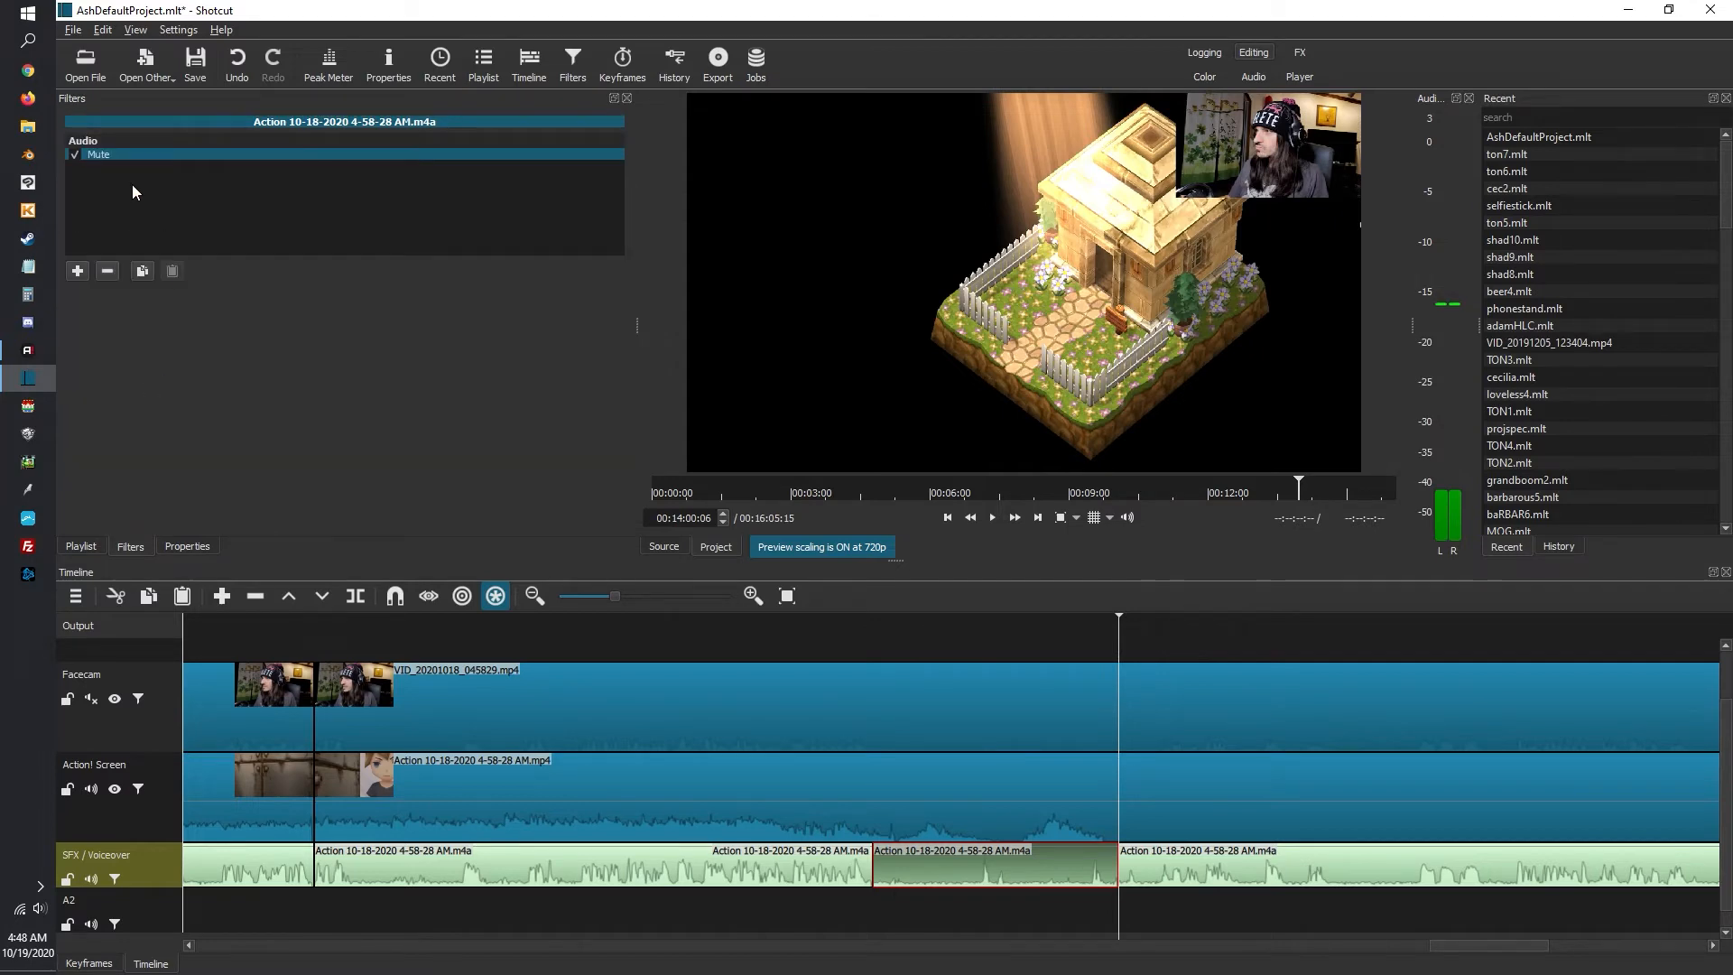
pyautogui.click(823, 626)
pyautogui.click(993, 518)
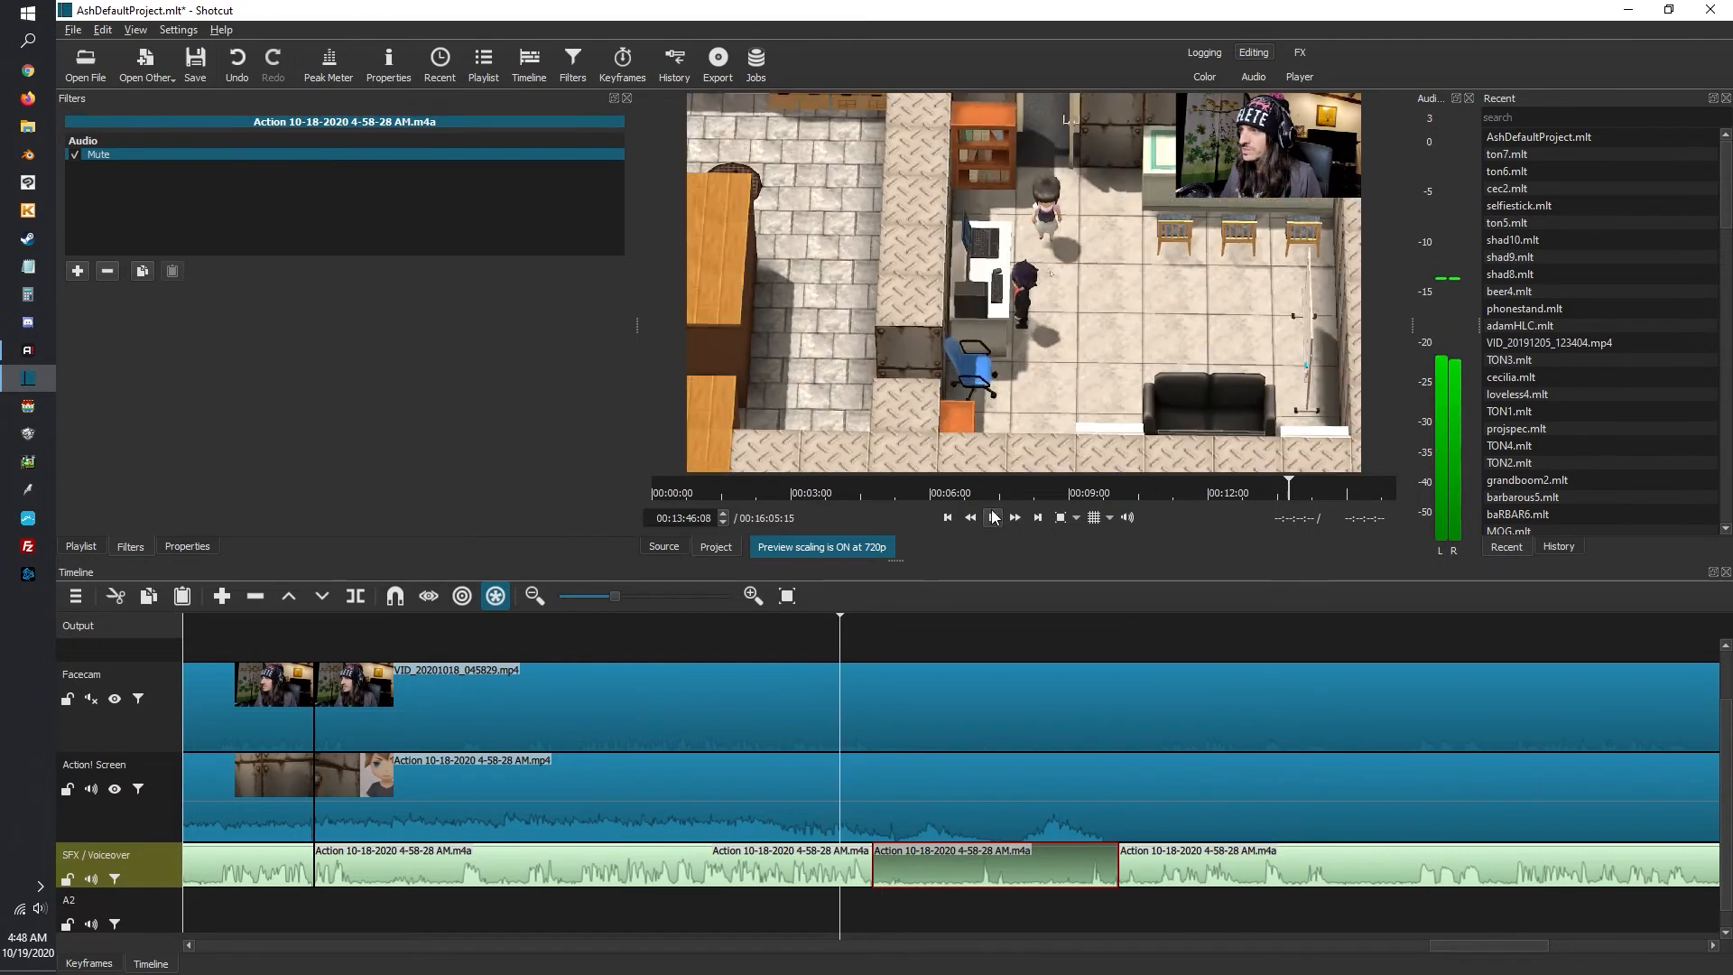
pyautogui.click(1105, 623)
pyautogui.click(992, 522)
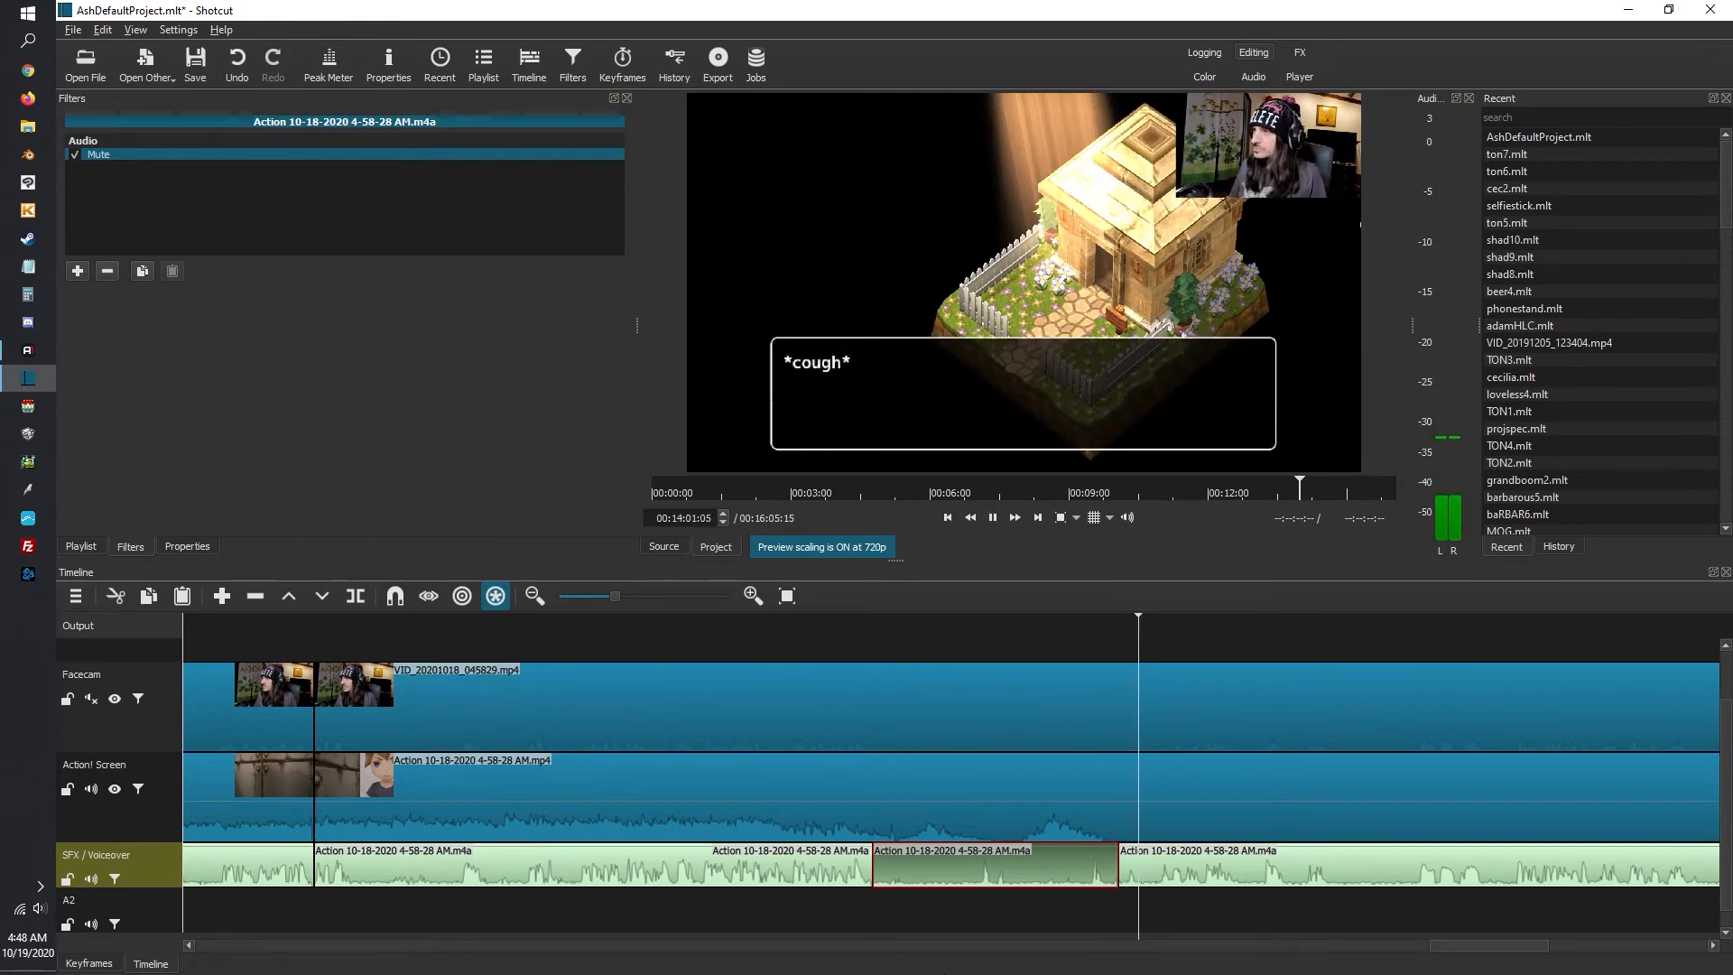
# Review the footage from about 14:01 to 15:04 for further sections to cut
pyautogui.moveTo(1515, 944); pyautogui.dragTo(1571, 942)
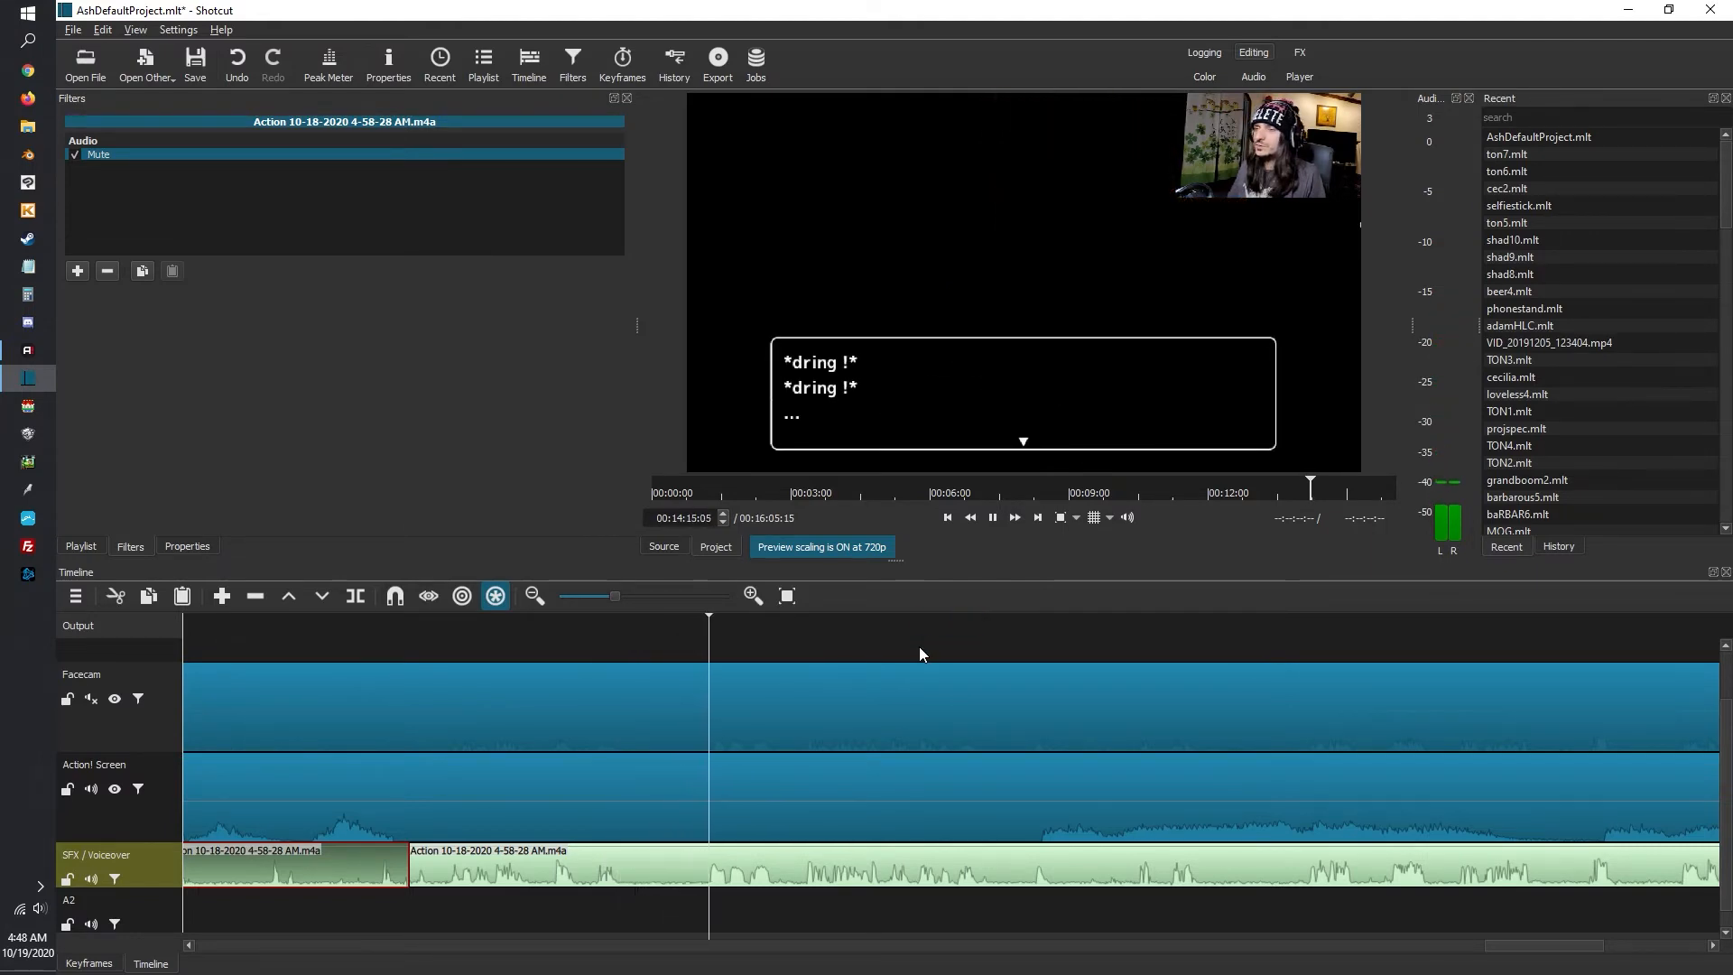
pyautogui.click(919, 619)
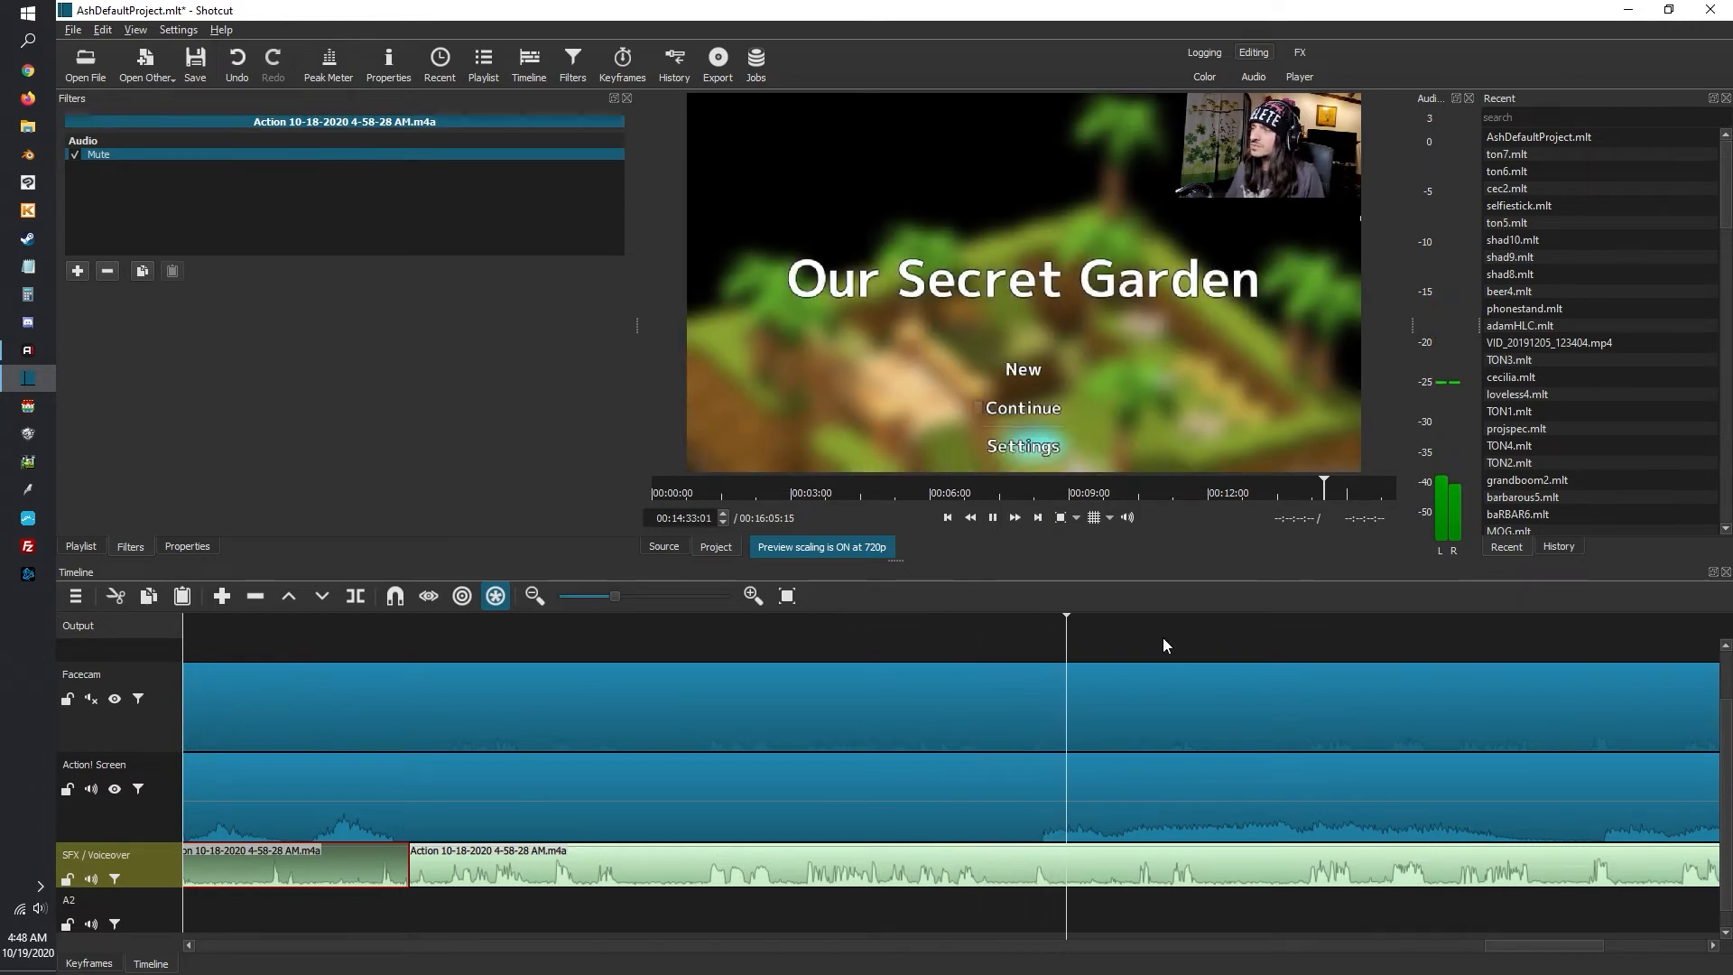
pyautogui.click(1293, 621)
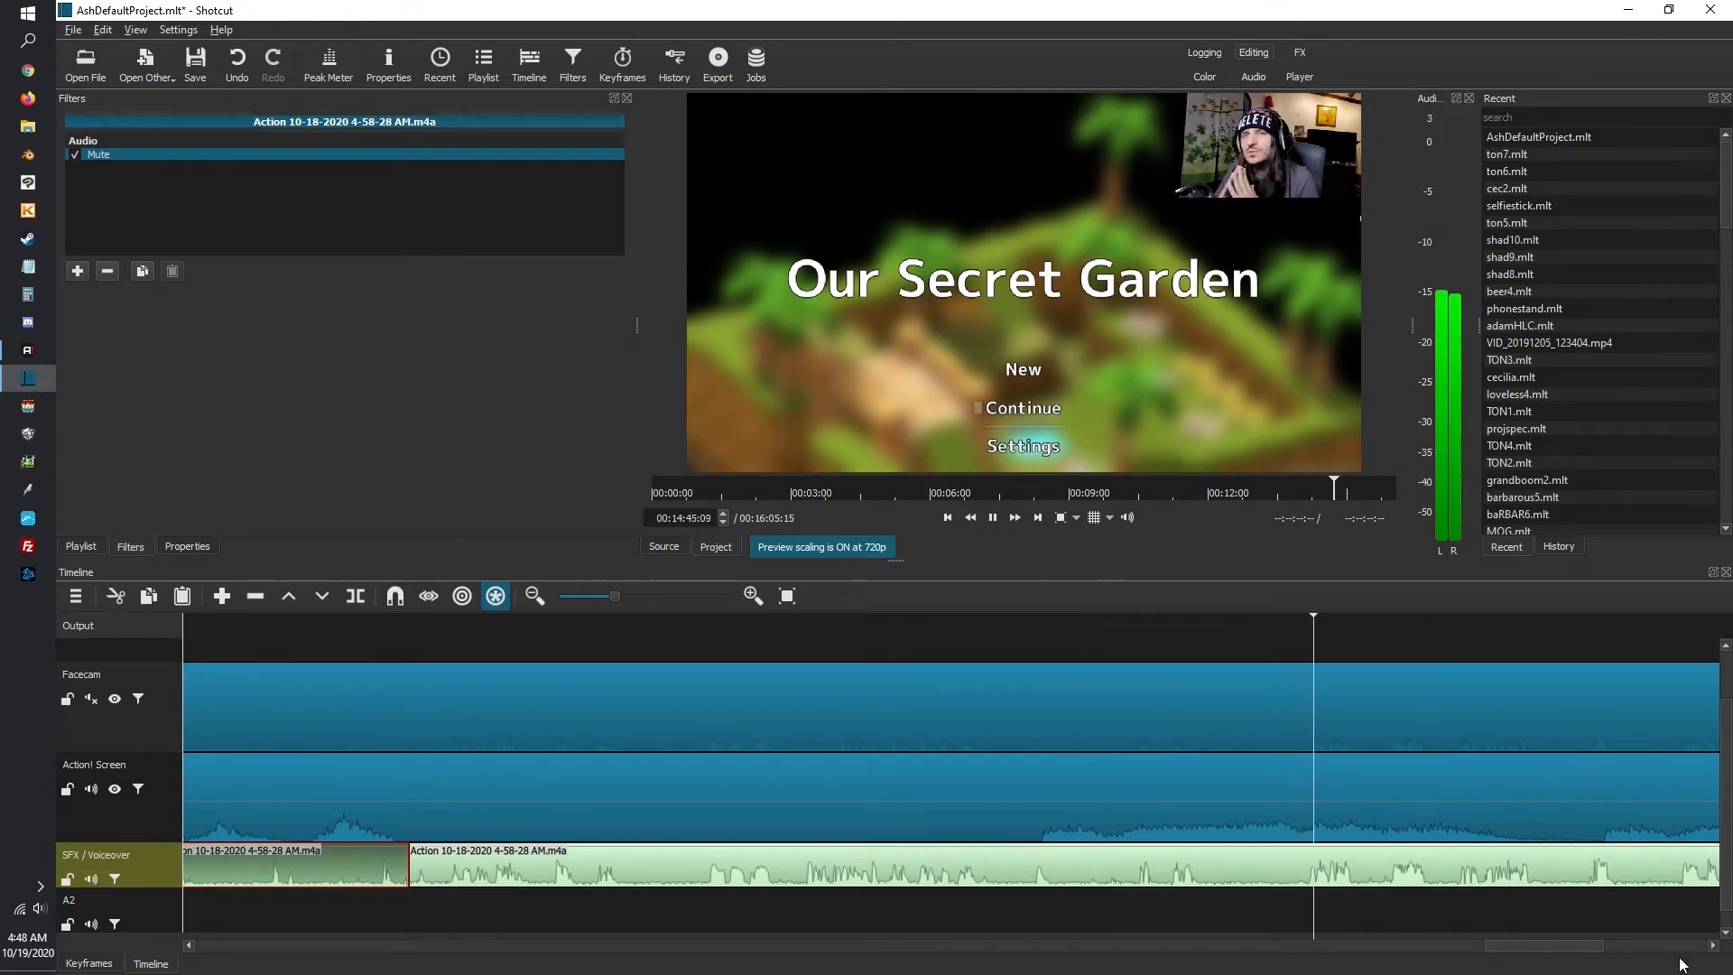
pyautogui.moveTo(1575, 940); pyautogui.dragTo(1626, 945)
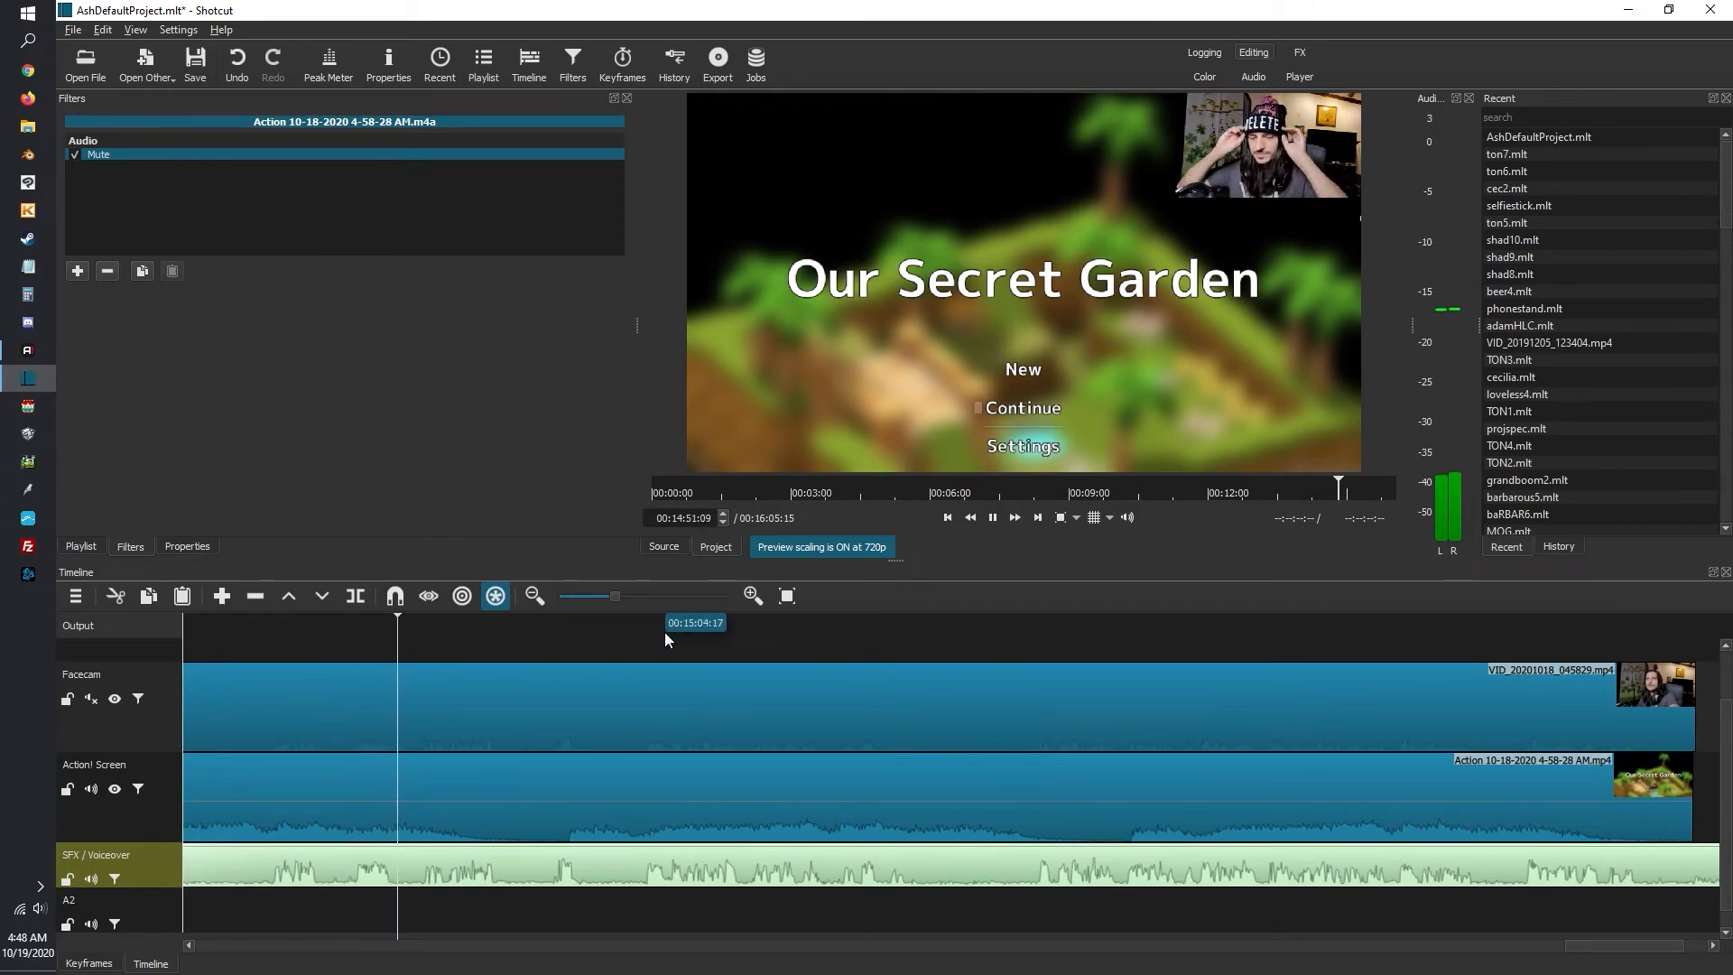
pyautogui.press('space')
pyautogui.click(994, 518)
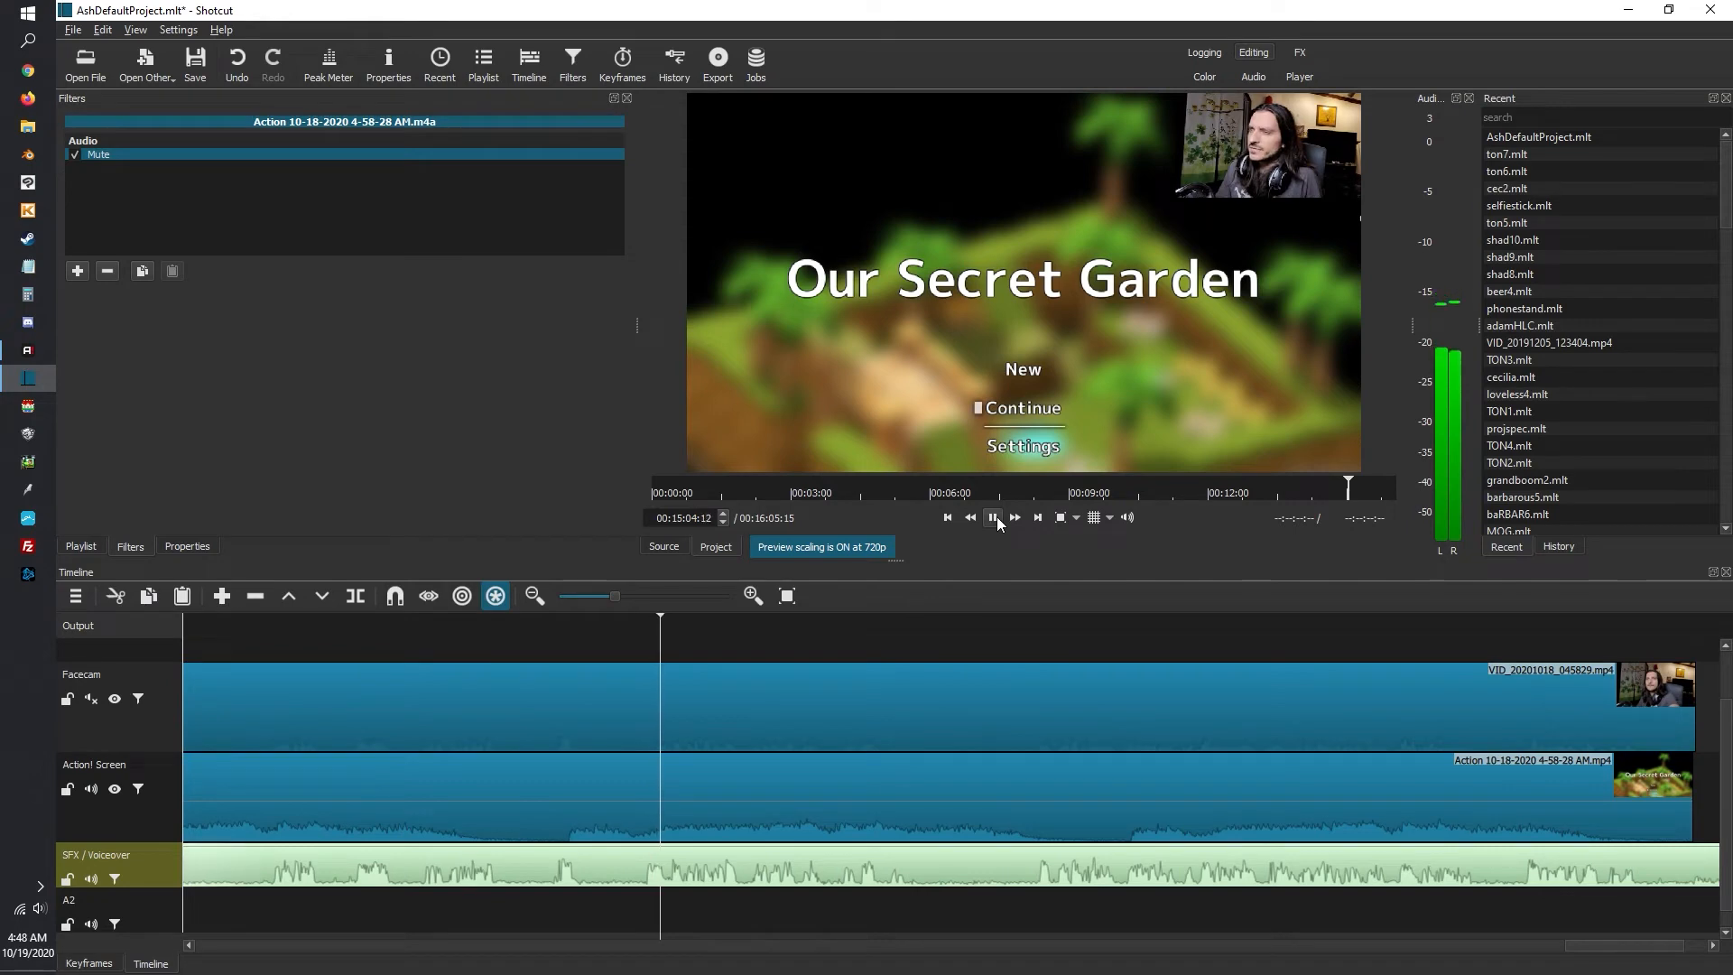
# Split the SFX / Voiceover clip at about 00:15:17 and at 00:15:23:03, and remove the part between the splits across all tracks
pyautogui.press('space')
pyautogui.click(895, 617)
pyautogui.click(859, 617)
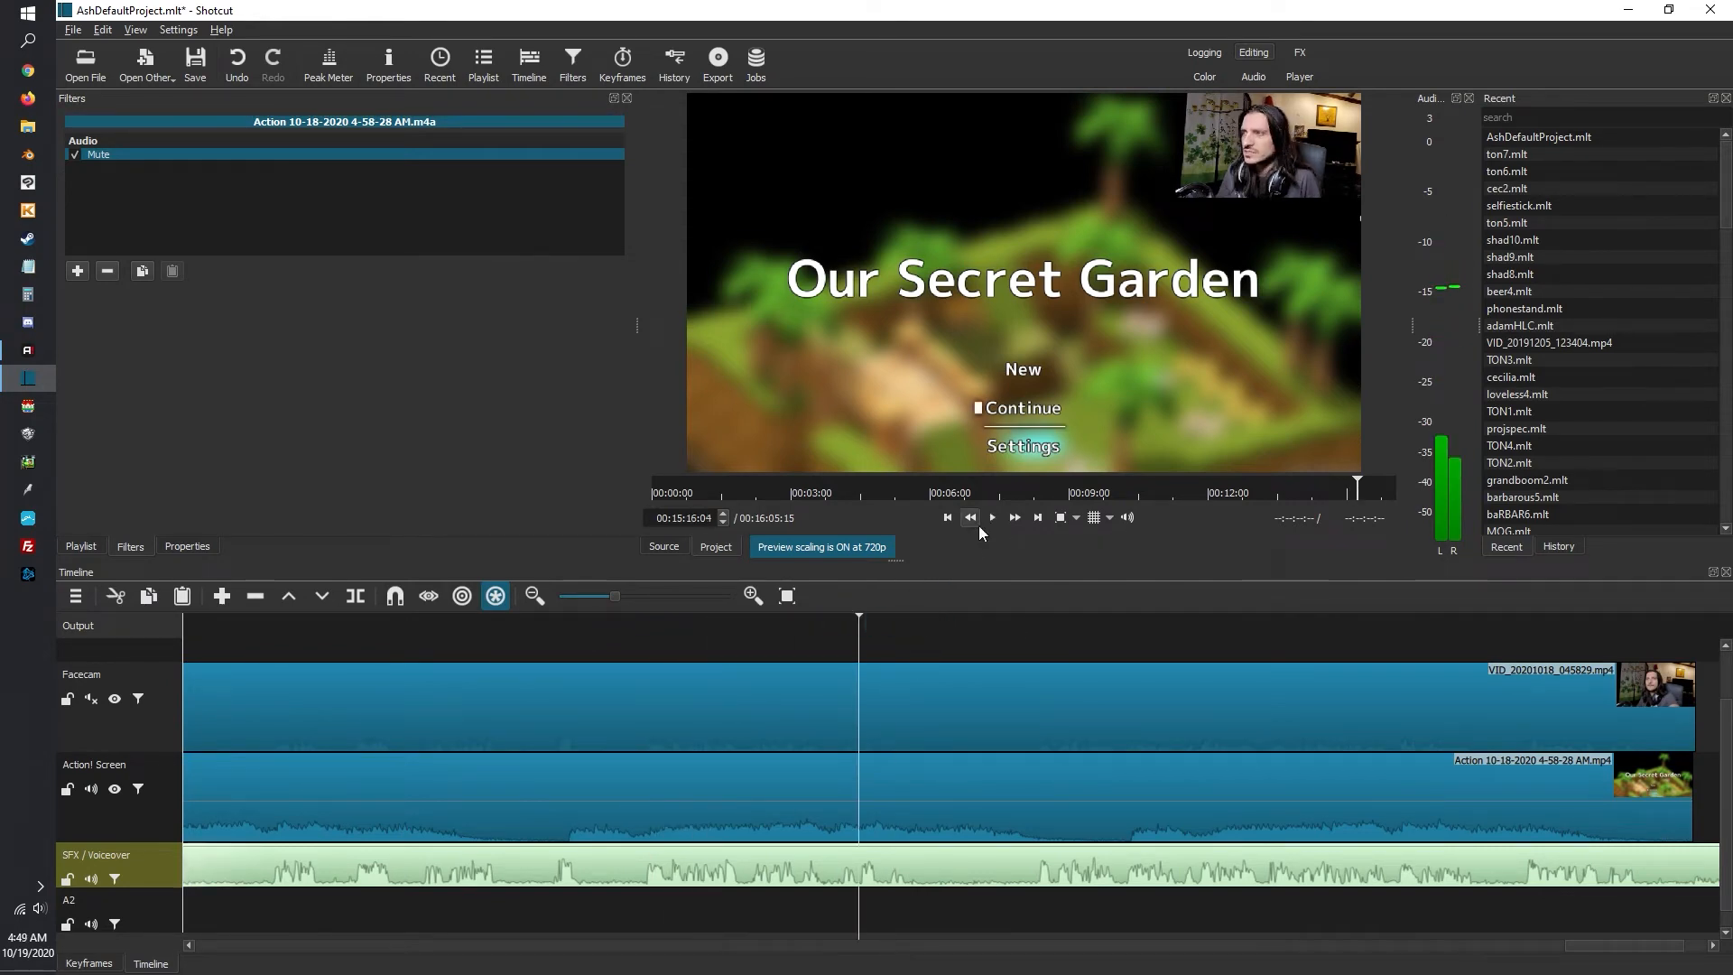
pyautogui.click(992, 518)
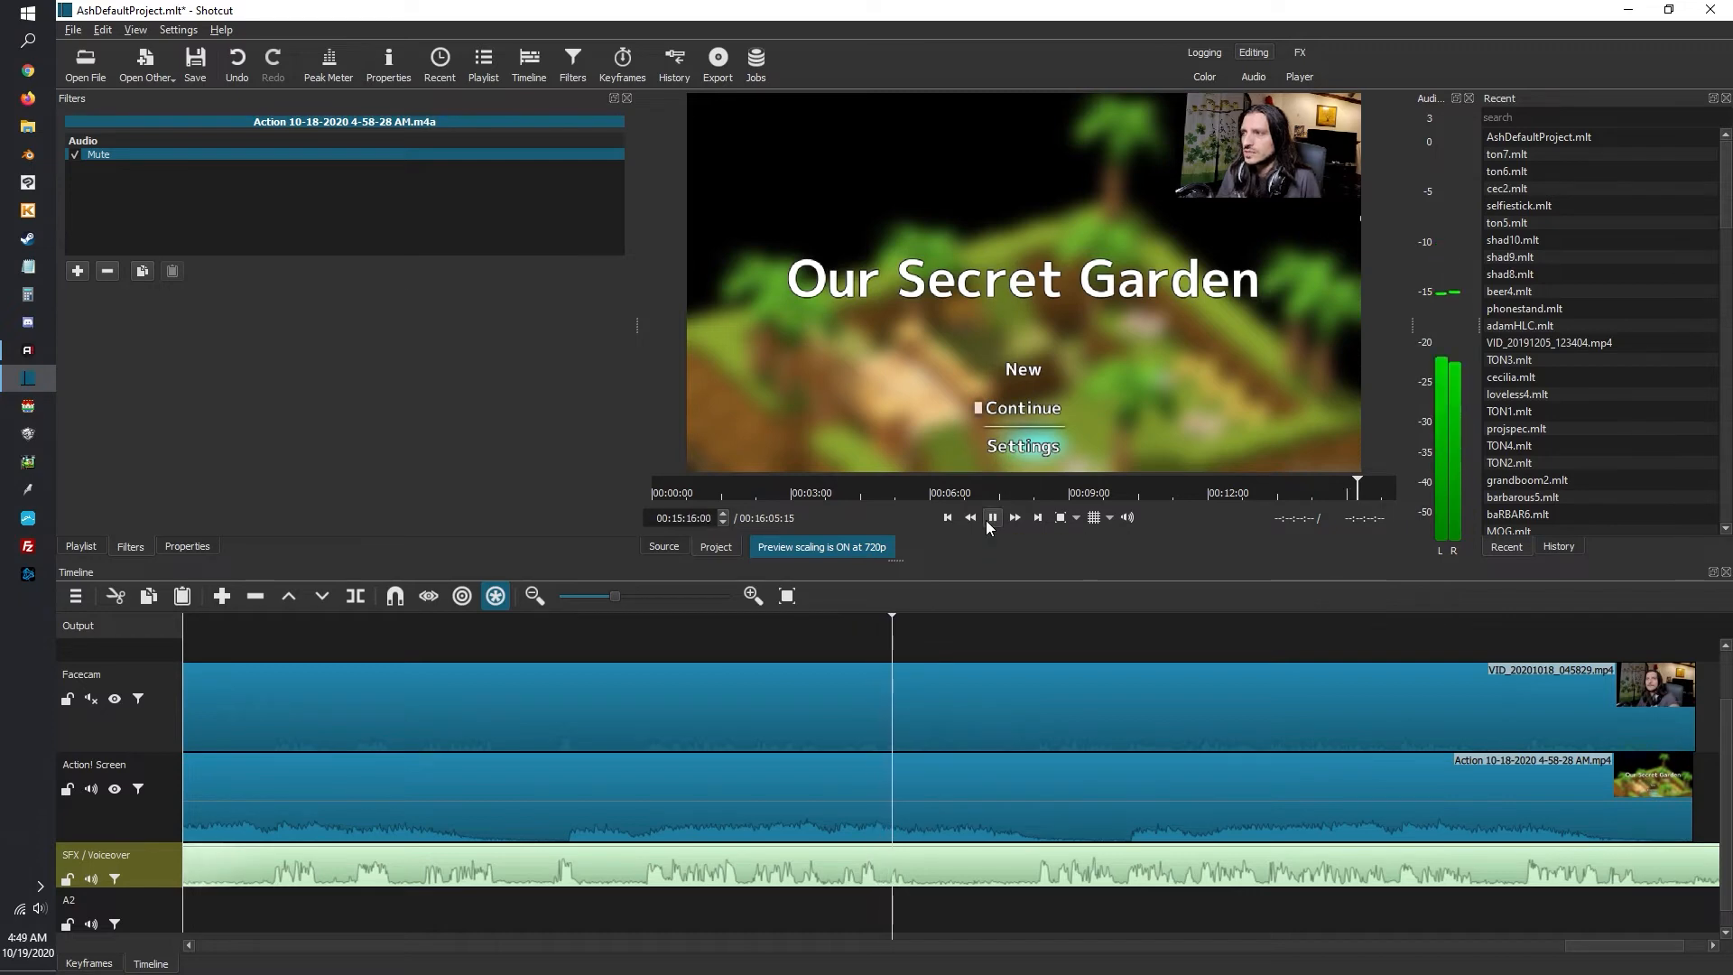
pyautogui.press('s')
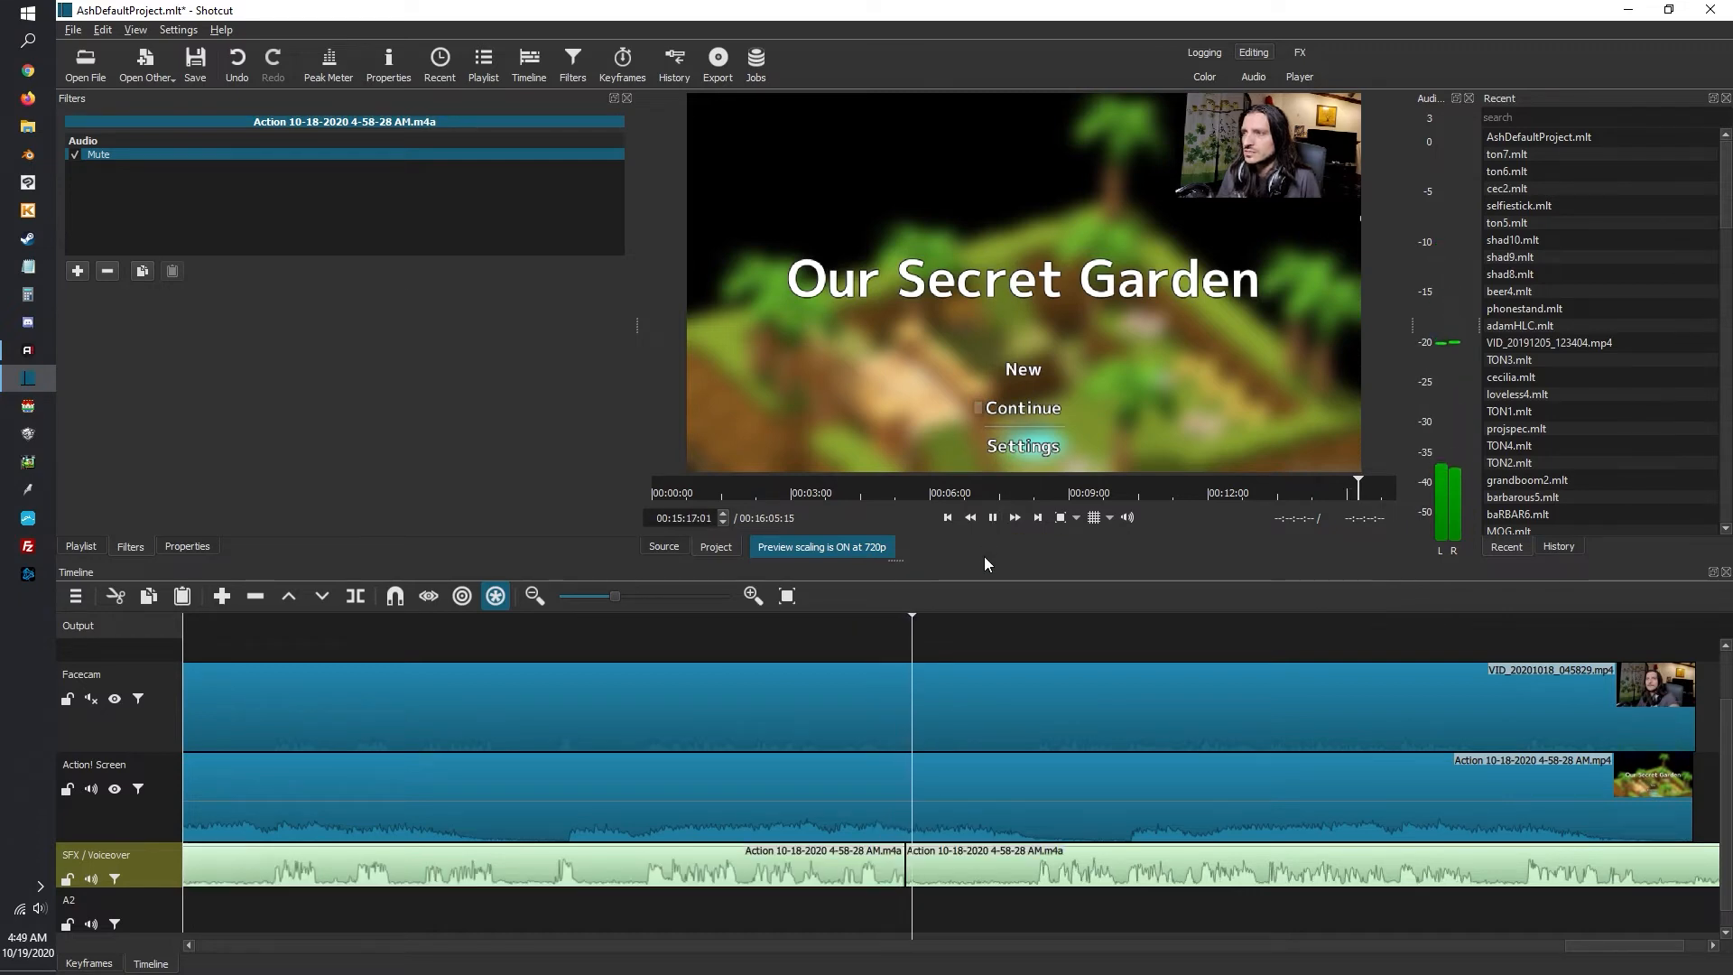
pyautogui.click(1038, 619)
pyautogui.click(1034, 621)
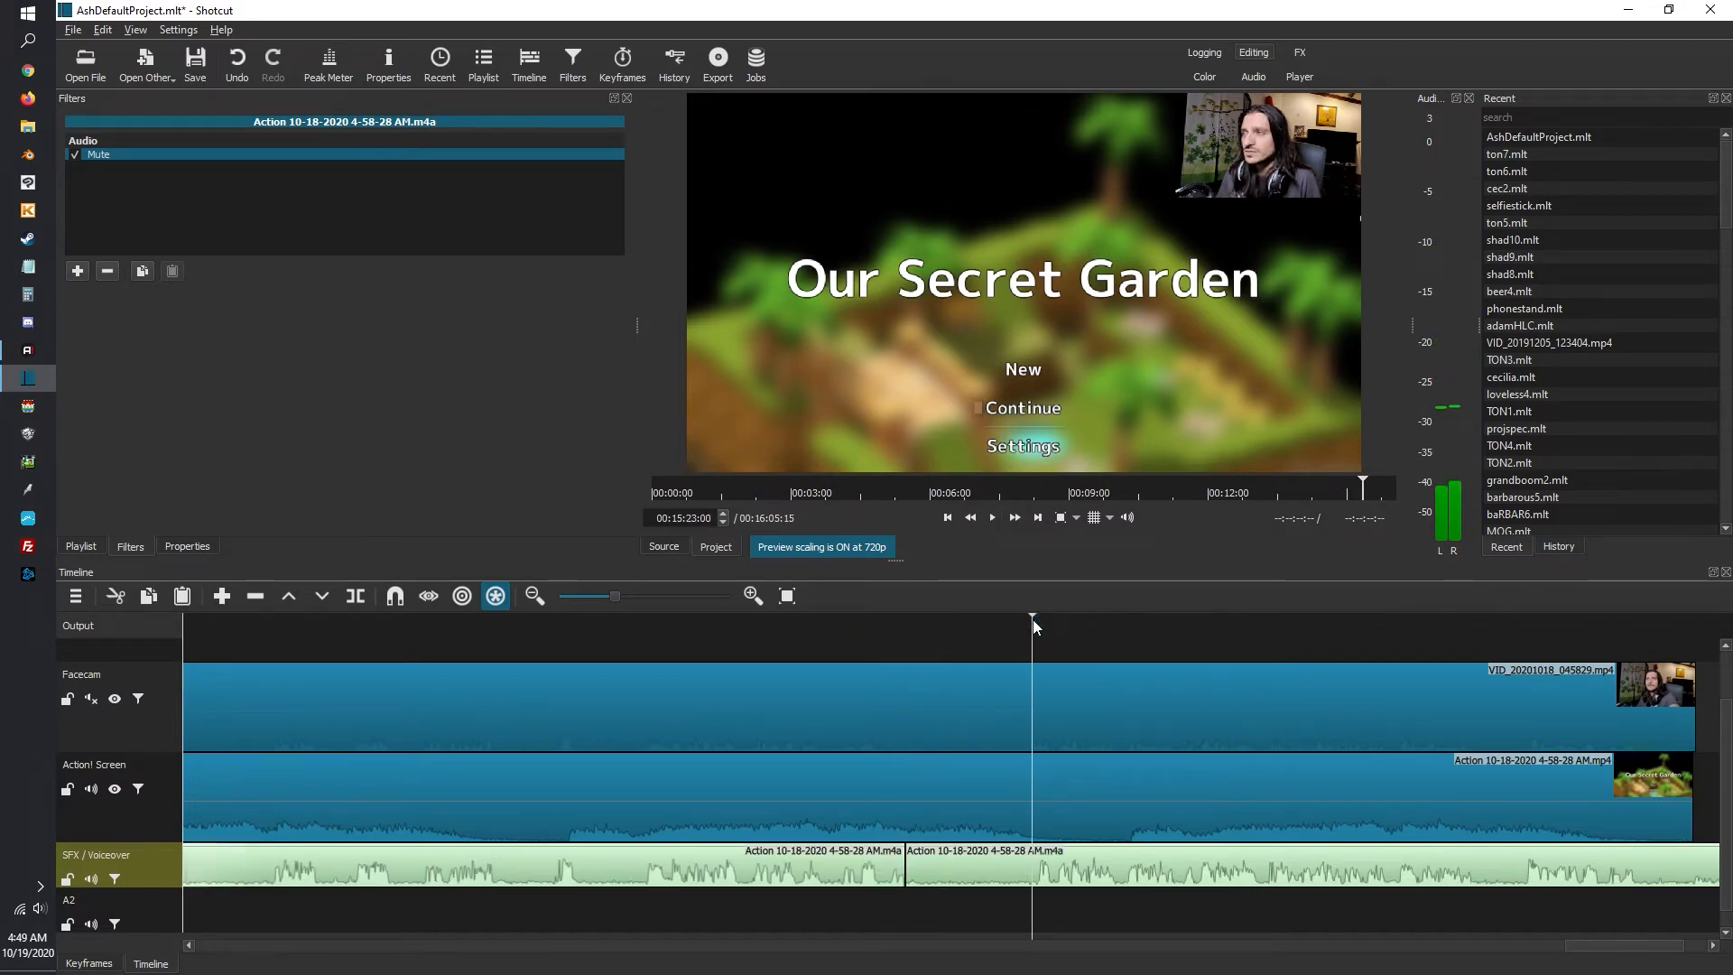
pyautogui.click(1034, 619)
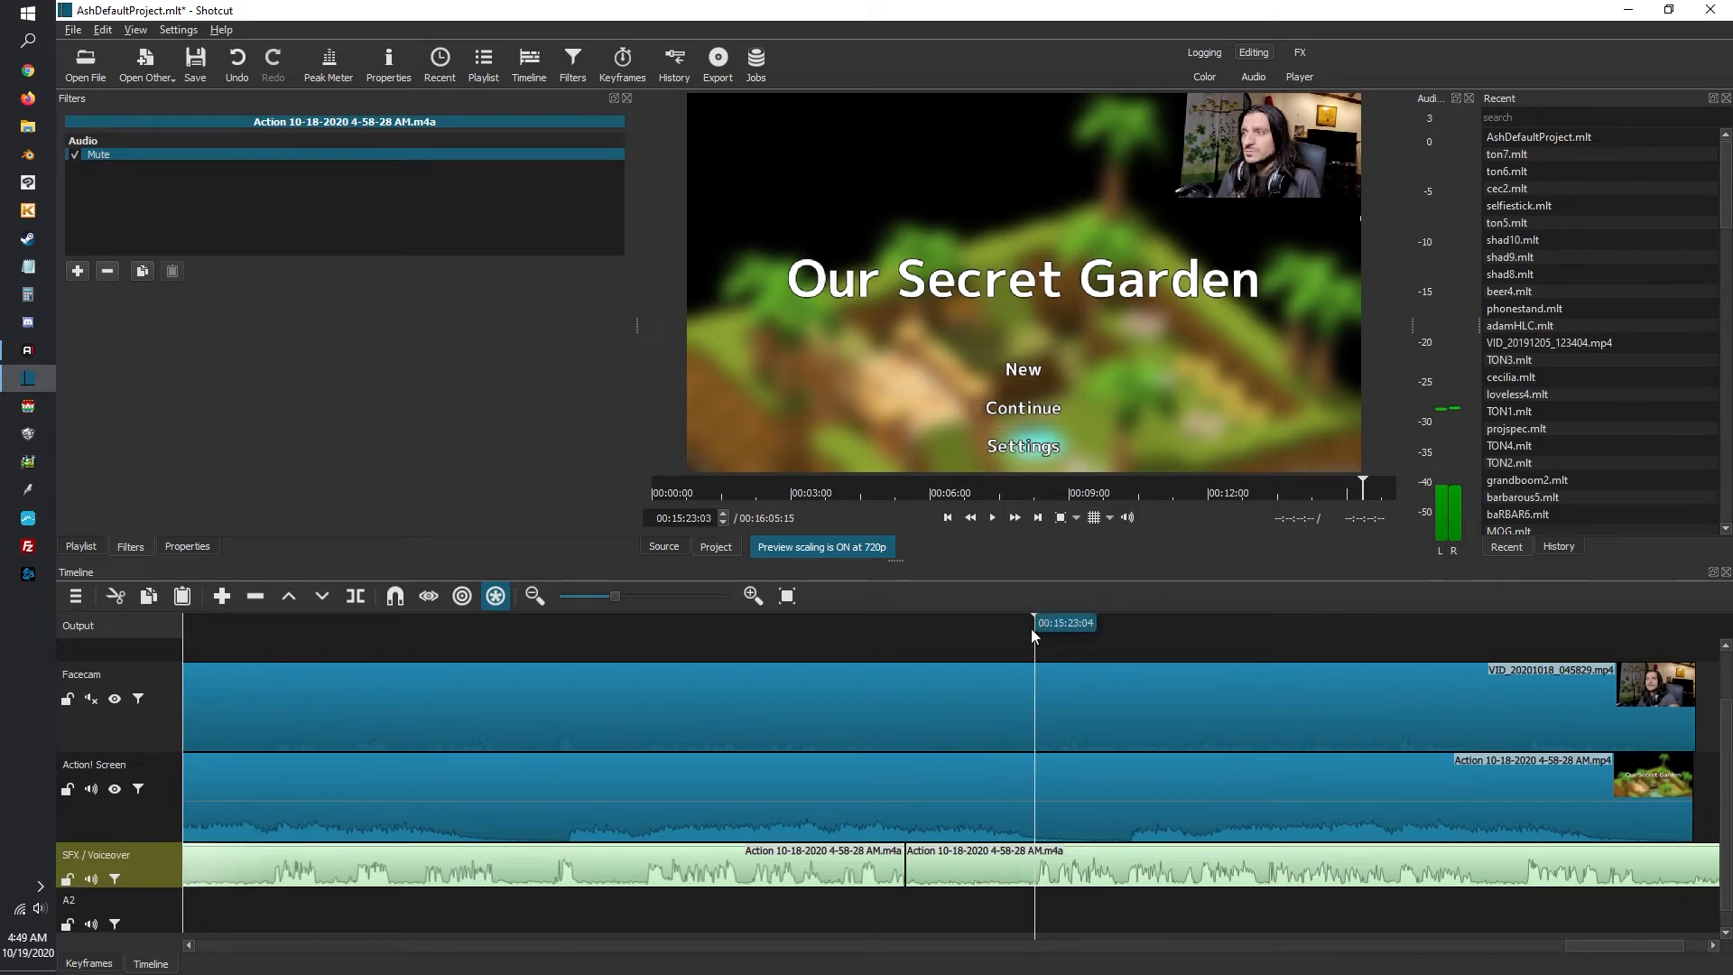
pyautogui.press('s')
pyautogui.rightClick(986, 860)
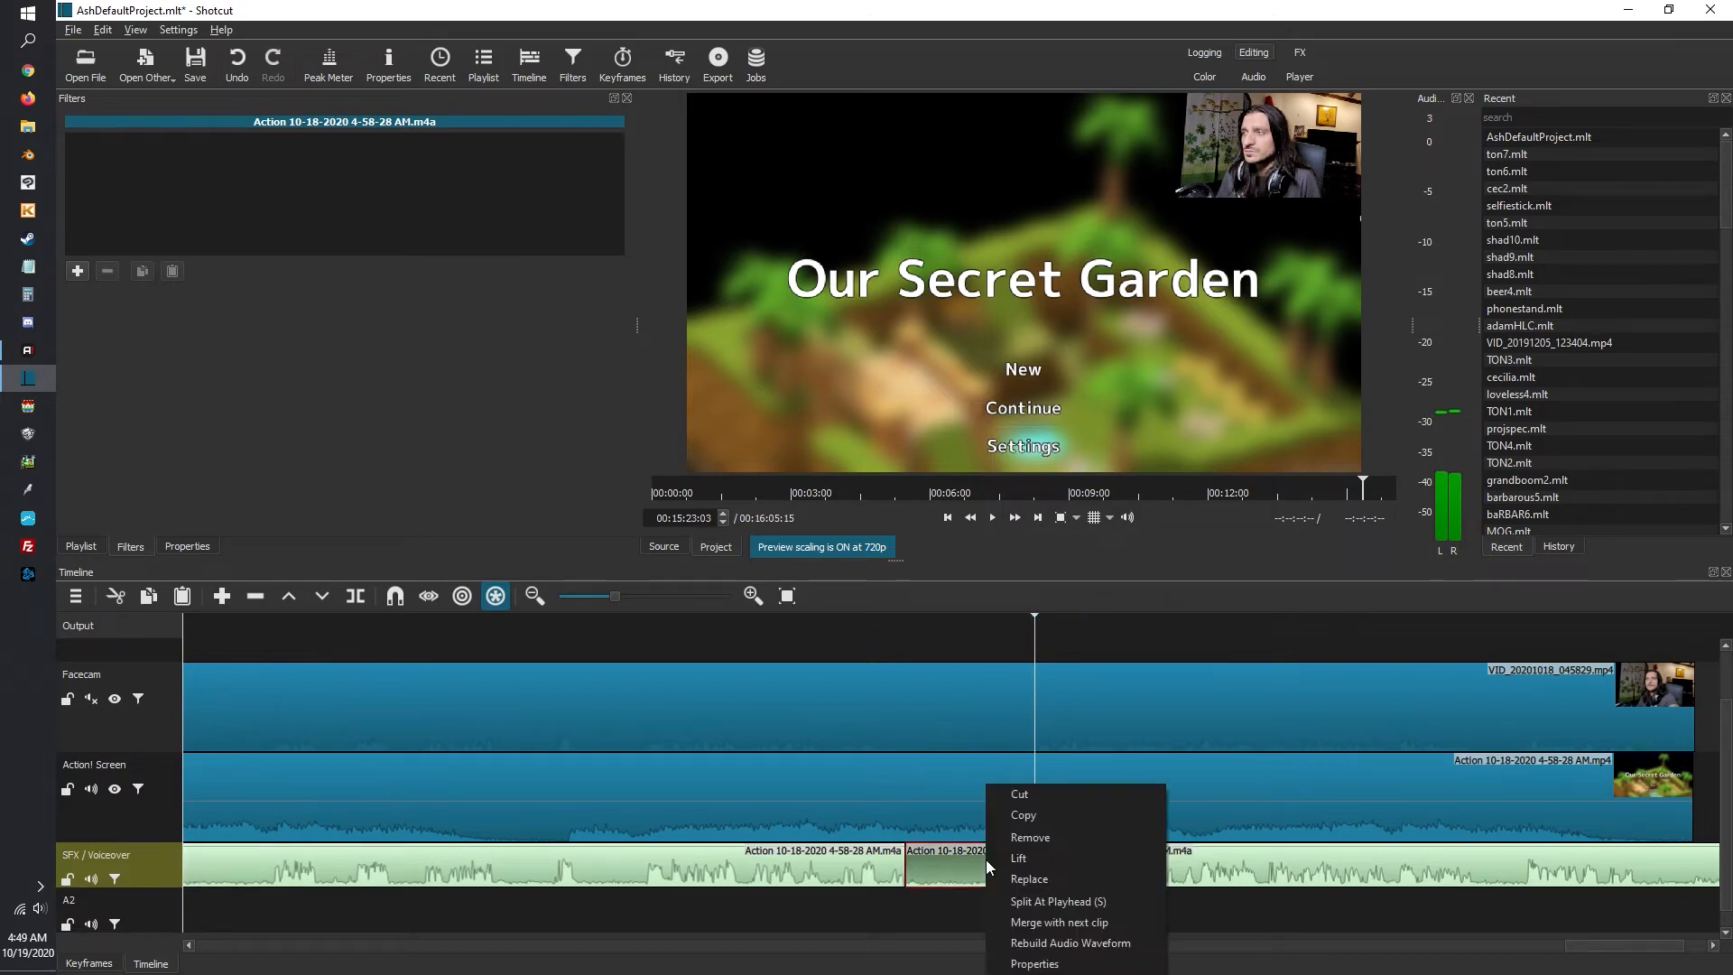
pyautogui.click(993, 840)
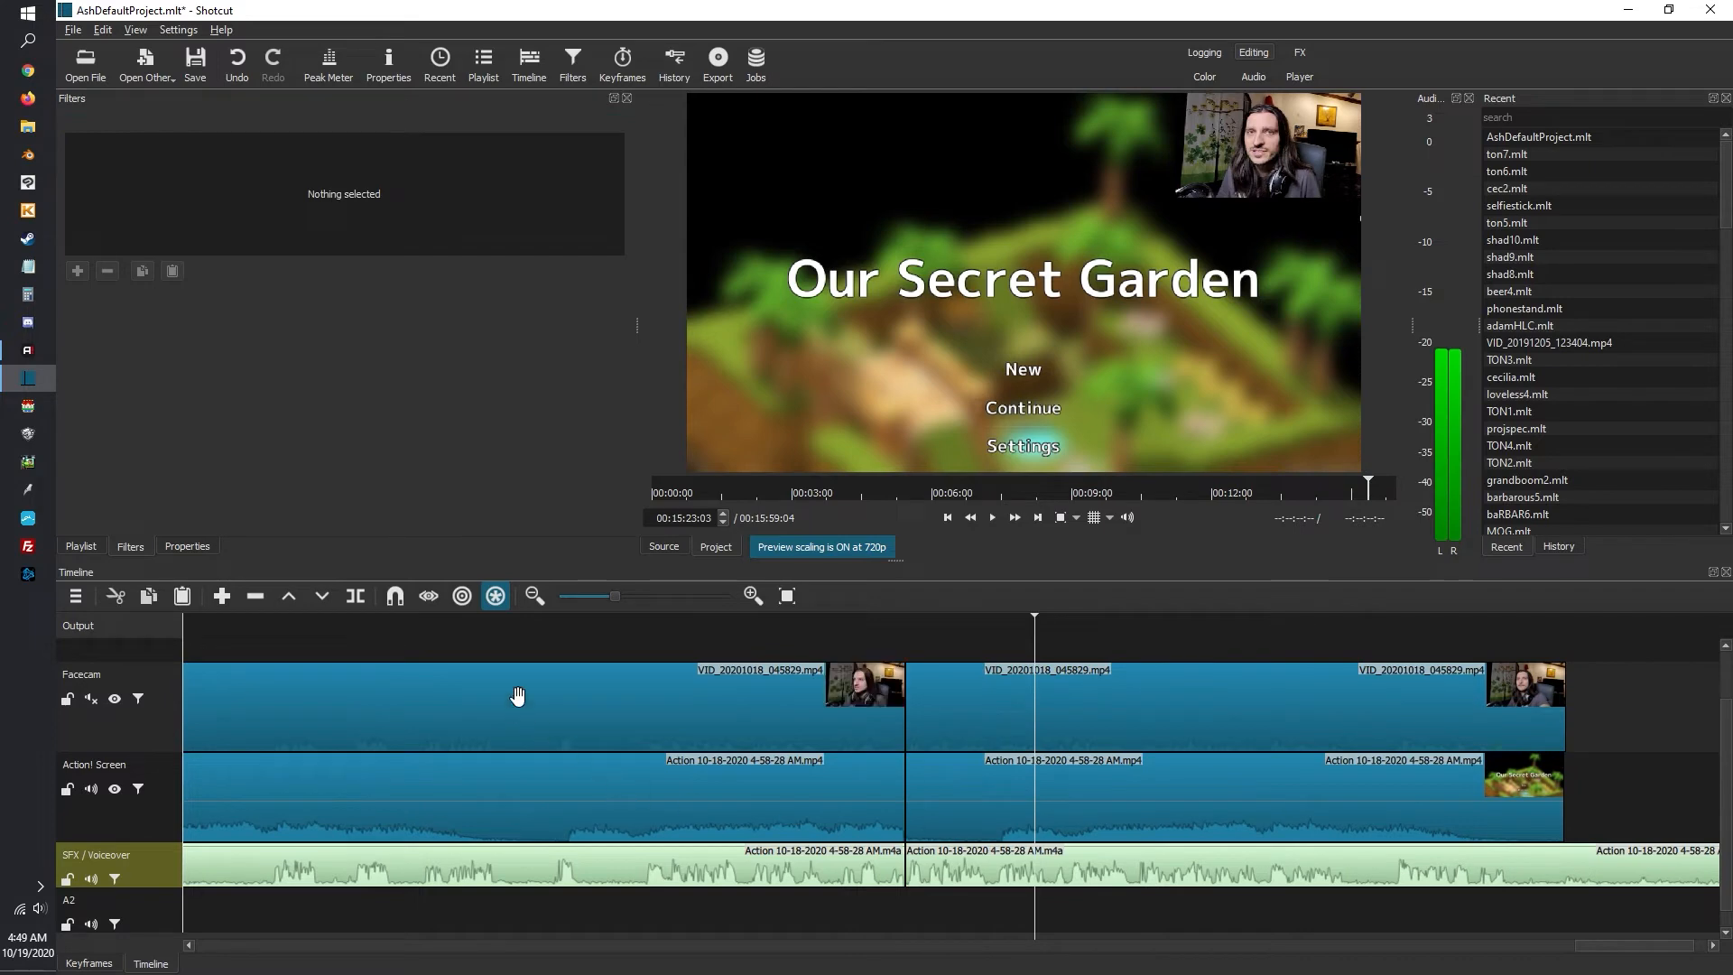
# Play from about 00:14:55 and split the SFX / Voiceover clip around the two pauses in speech, at about 14:56, 14:59, 15:00 and 15:03
pyautogui.click(477, 625)
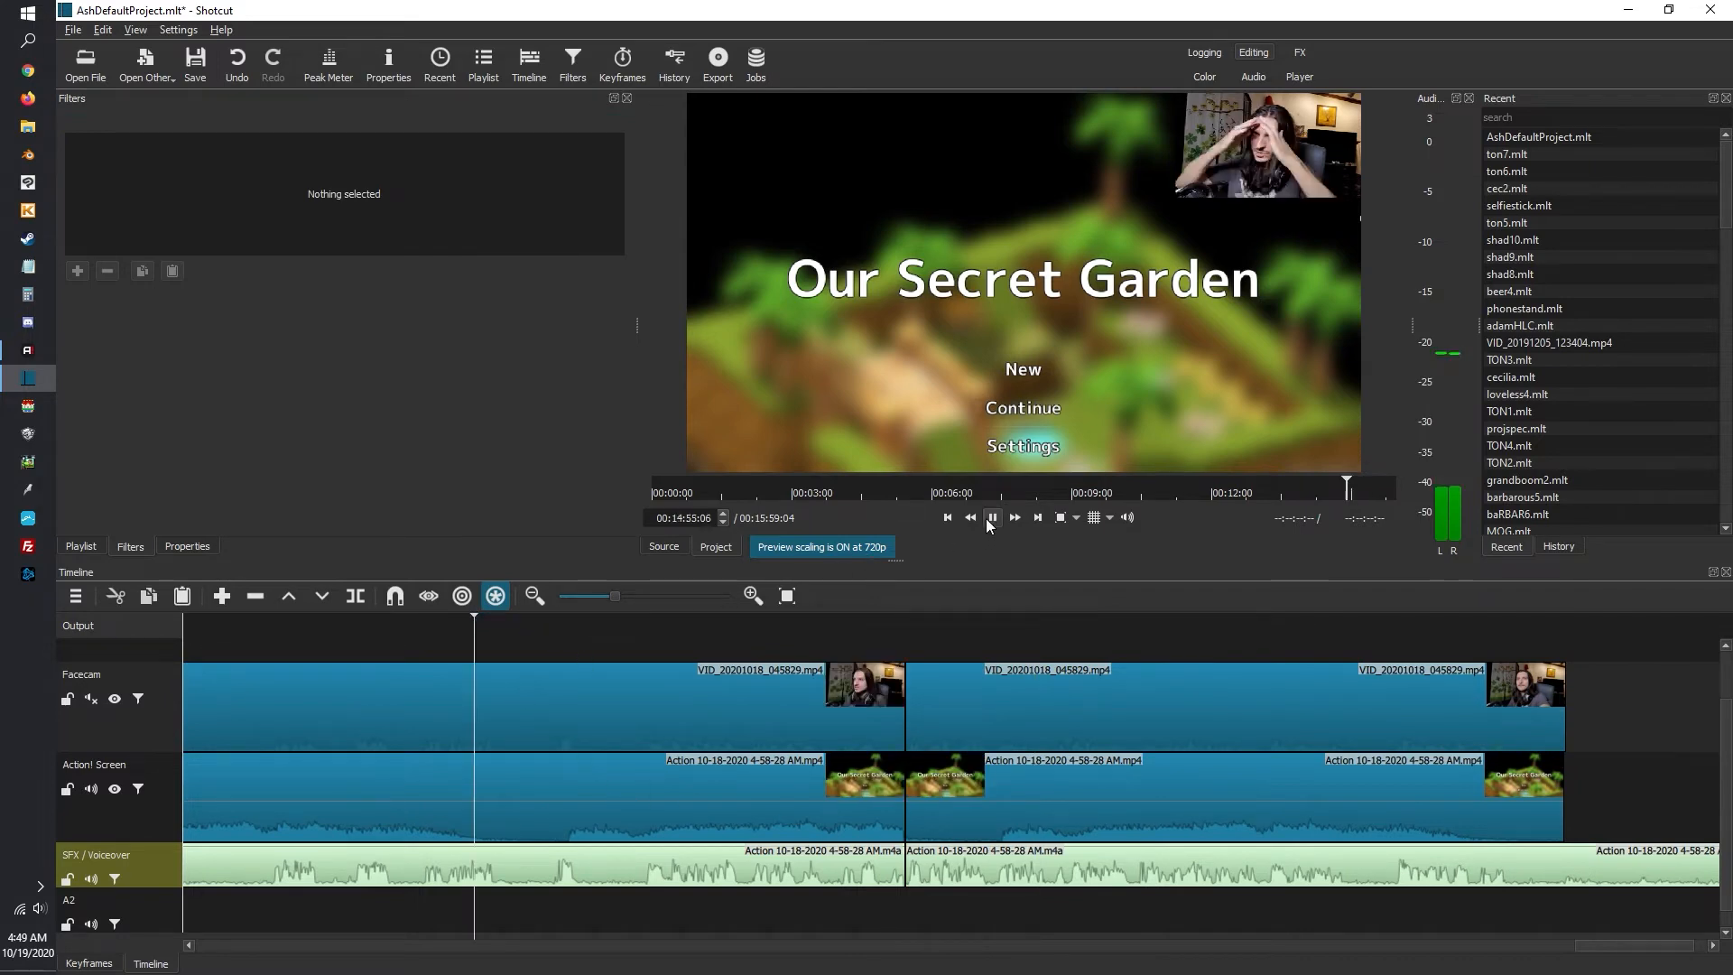
pyautogui.click(992, 517)
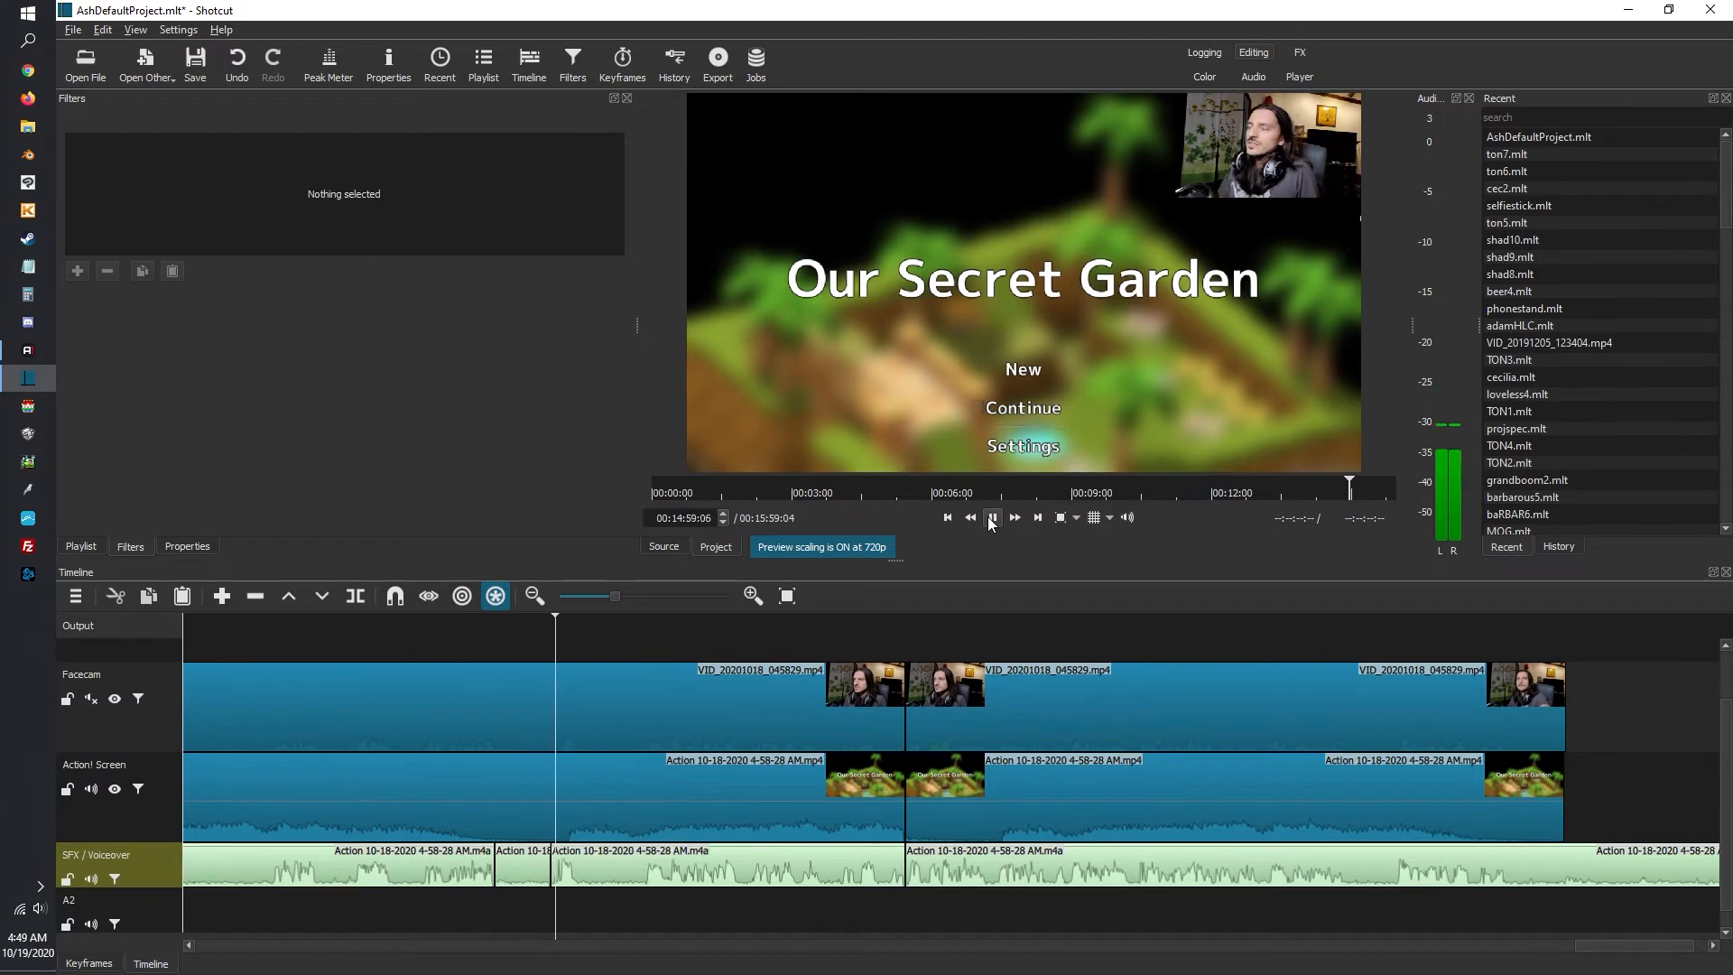
pyautogui.press('s')
pyautogui.press('s')
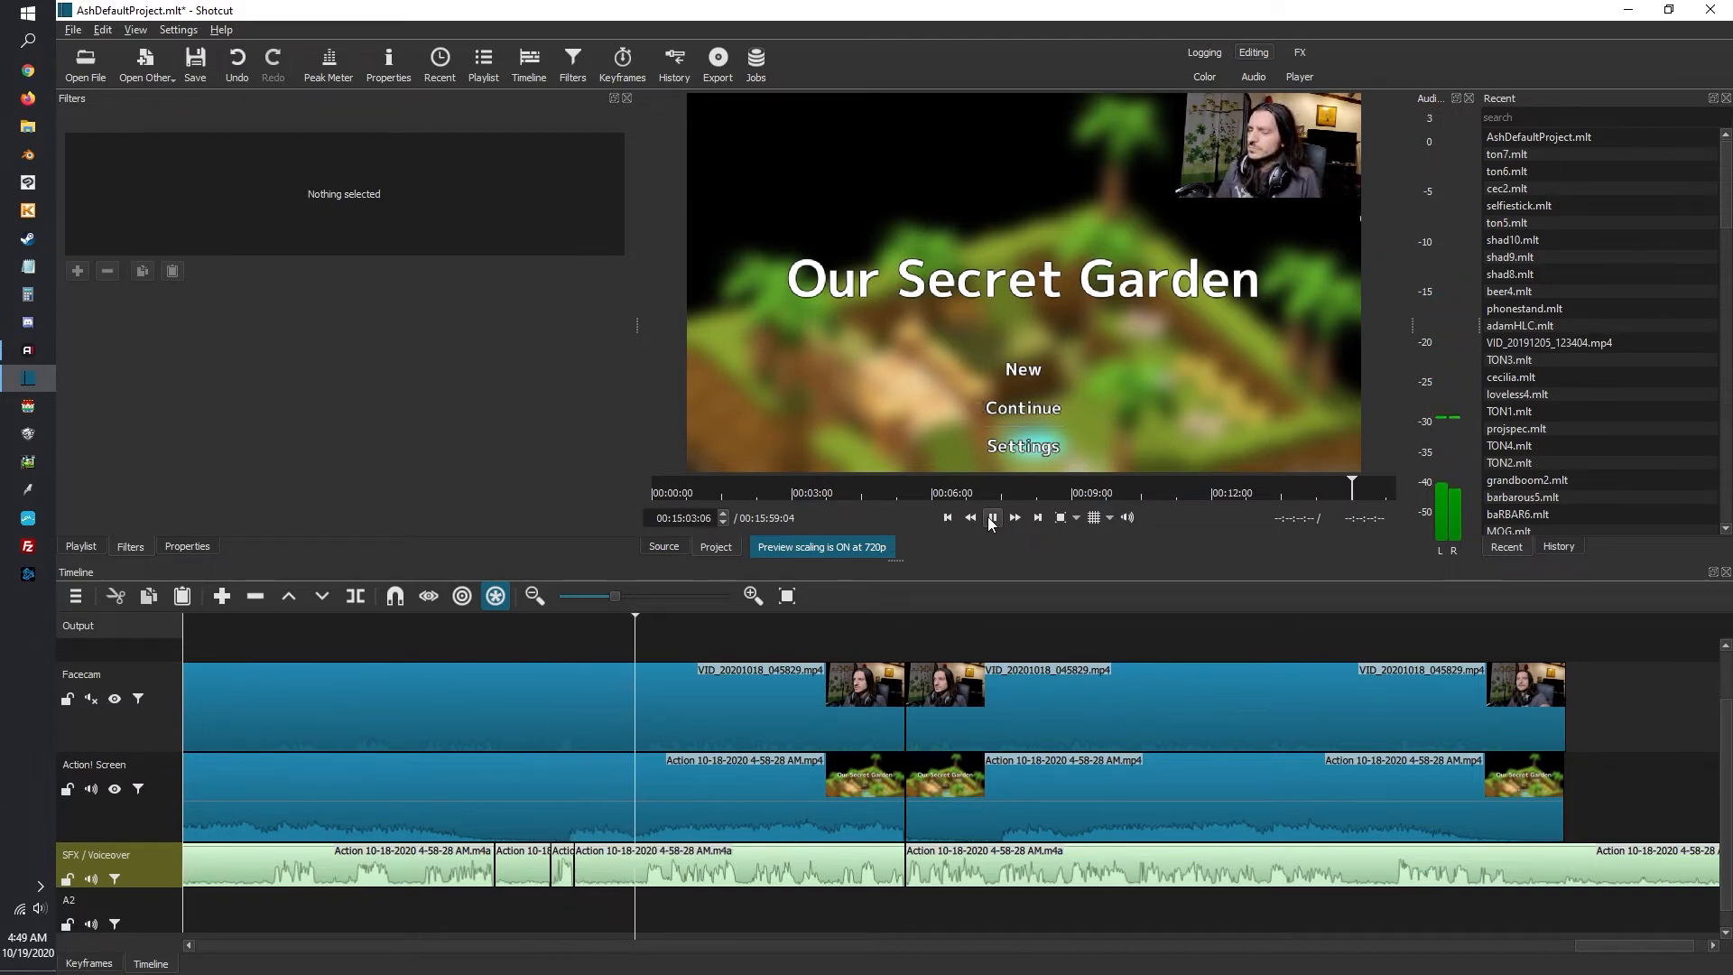
pyautogui.press('s')
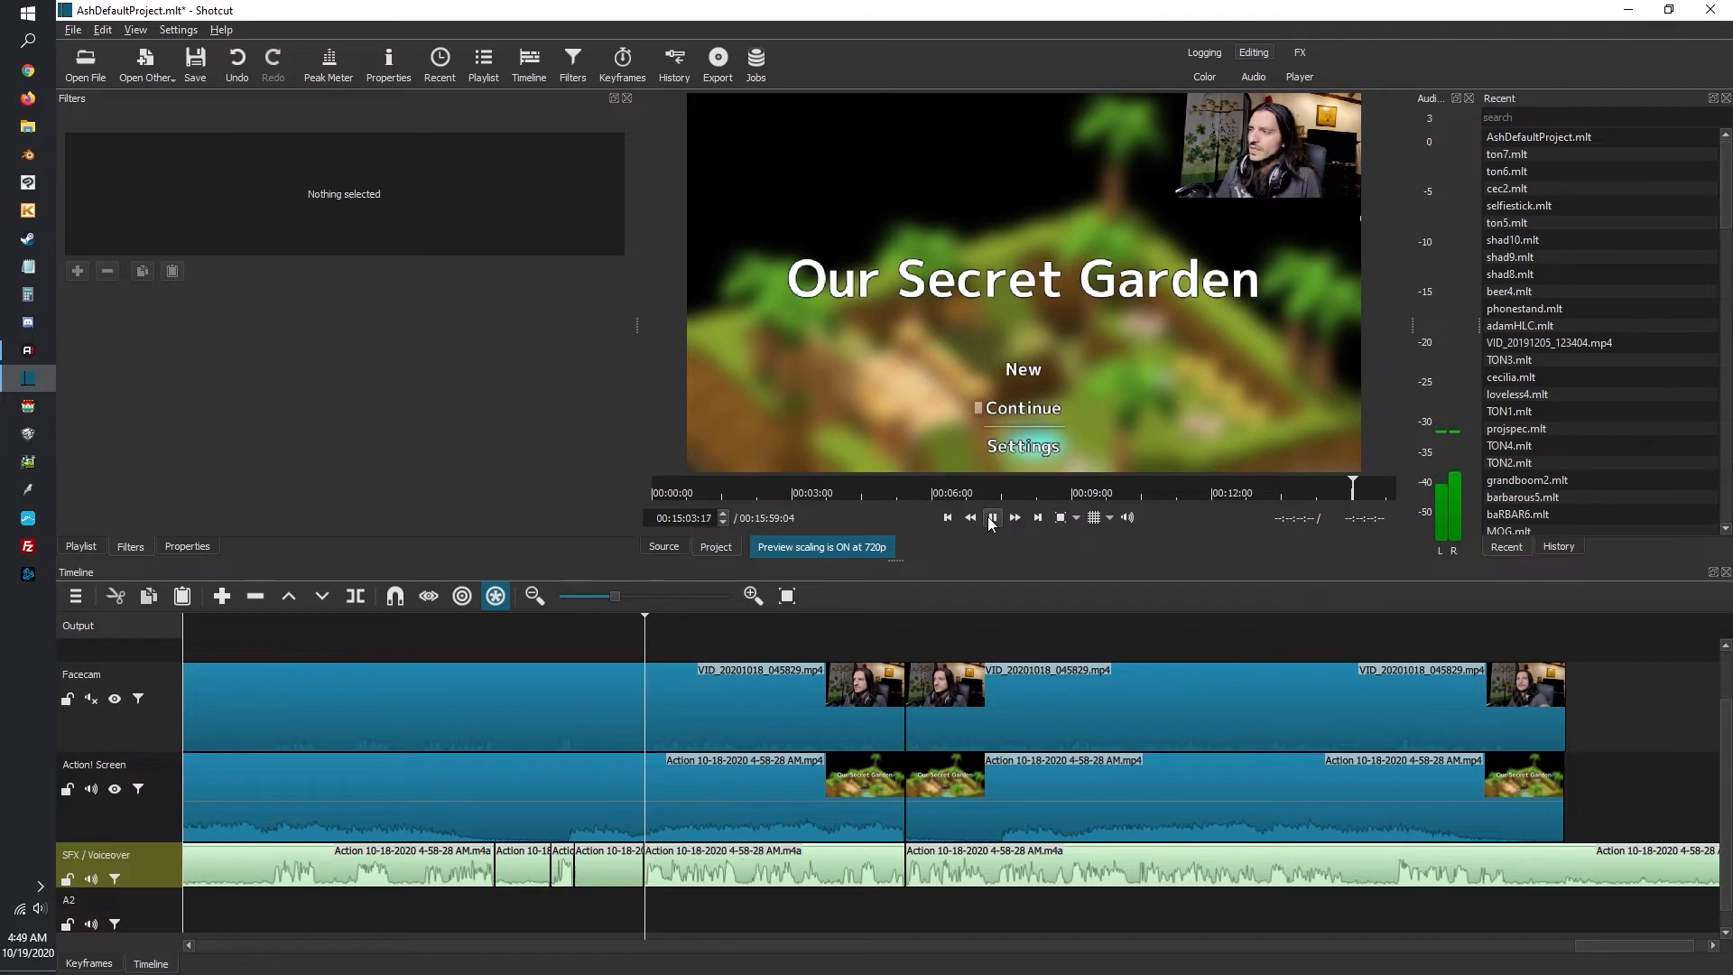
# Remove the two silent SFX / Voiceover segments between about 14:56 and 15:03 across all tracks
pyautogui.rightClick(531, 866)
pyautogui.click(578, 829)
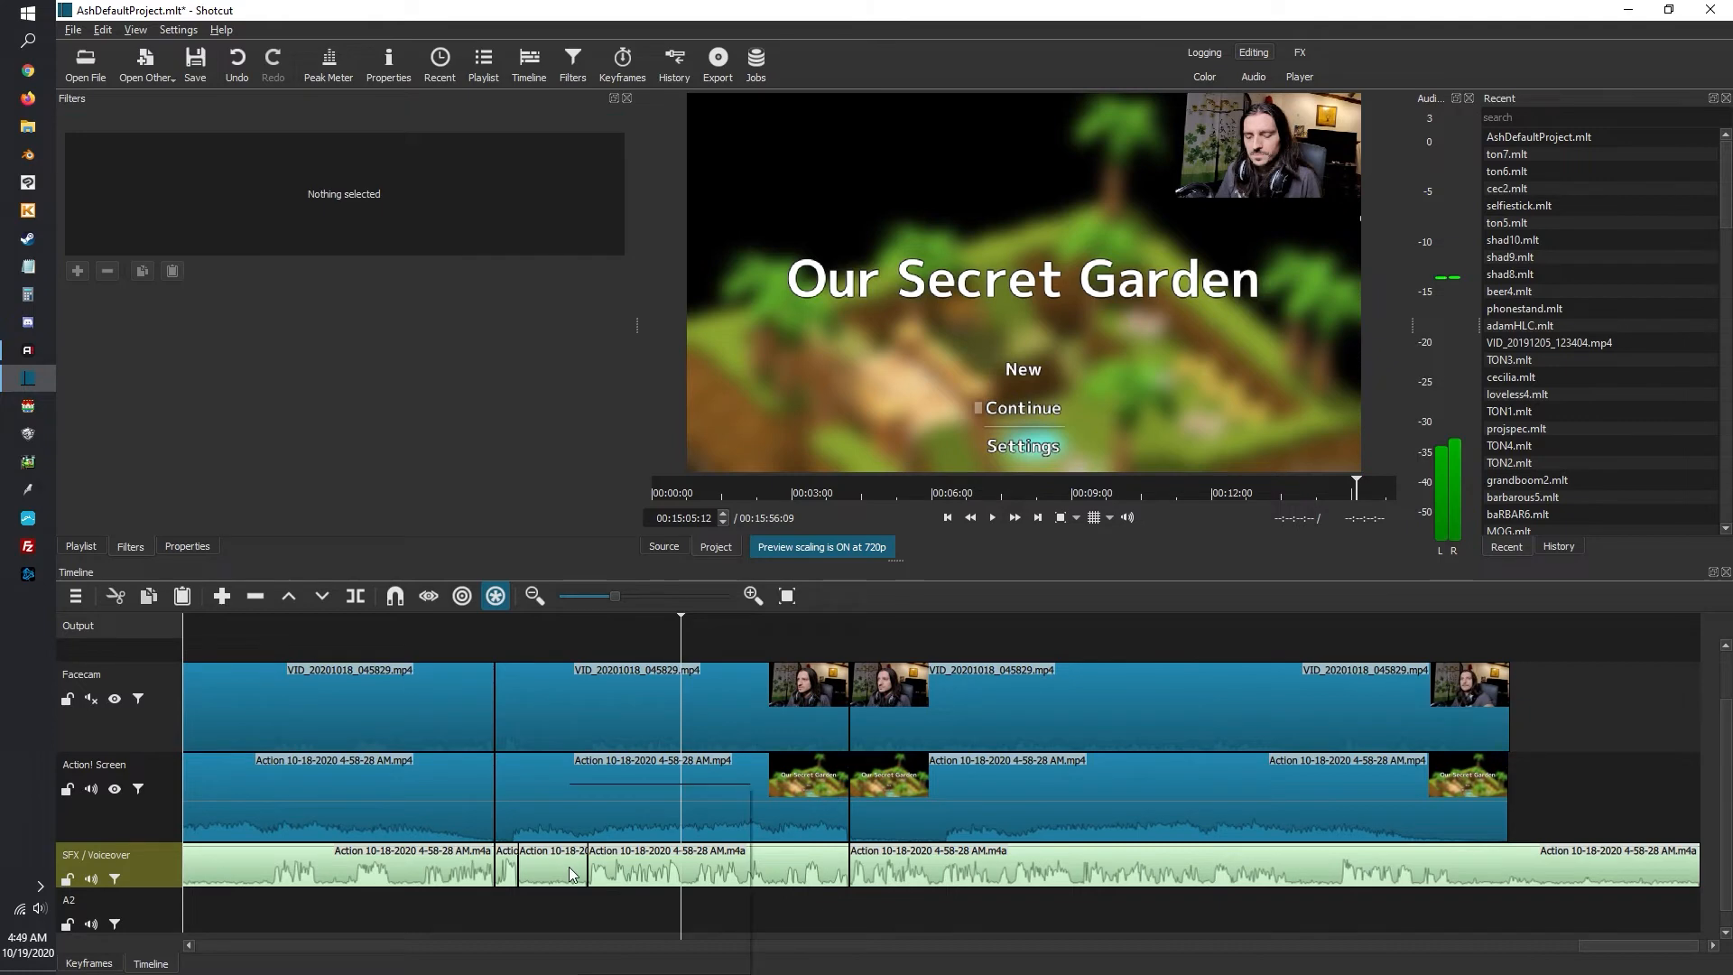
pyautogui.rightClick(570, 873)
pyautogui.click(592, 844)
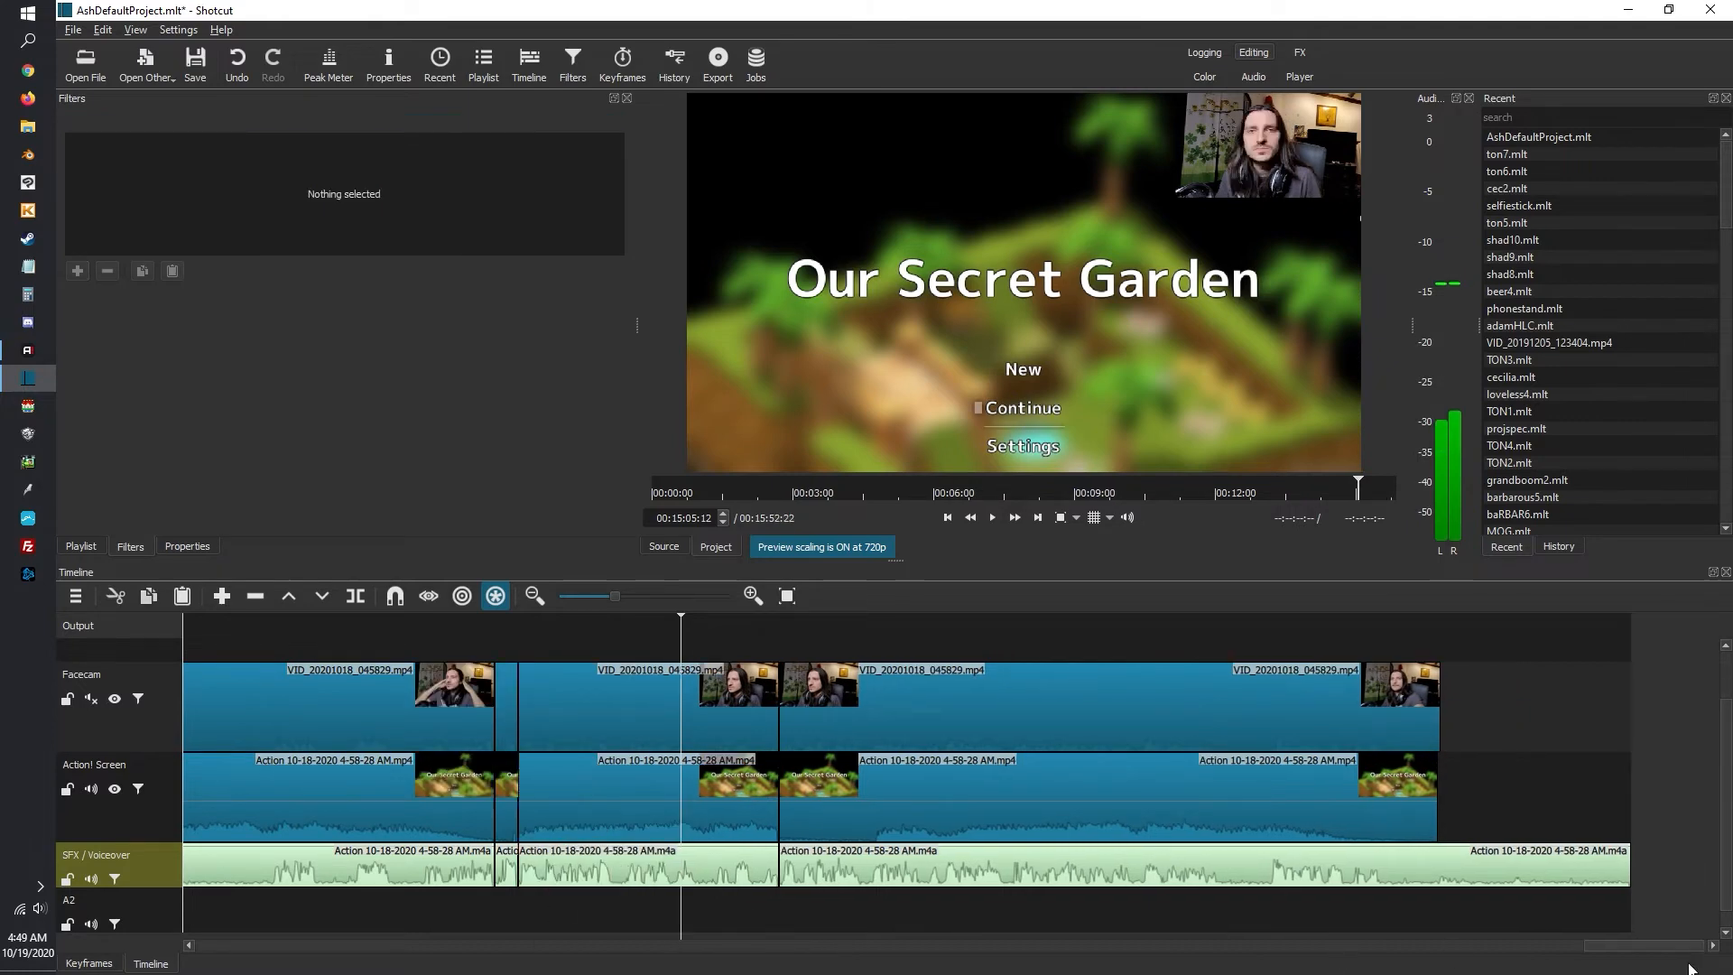
# Split the SFX / Voiceover clip during playback at the start and end of each speech pause between 00:14:28 and about 00:14:52
pyautogui.hscroll(-5, 1117, 856)
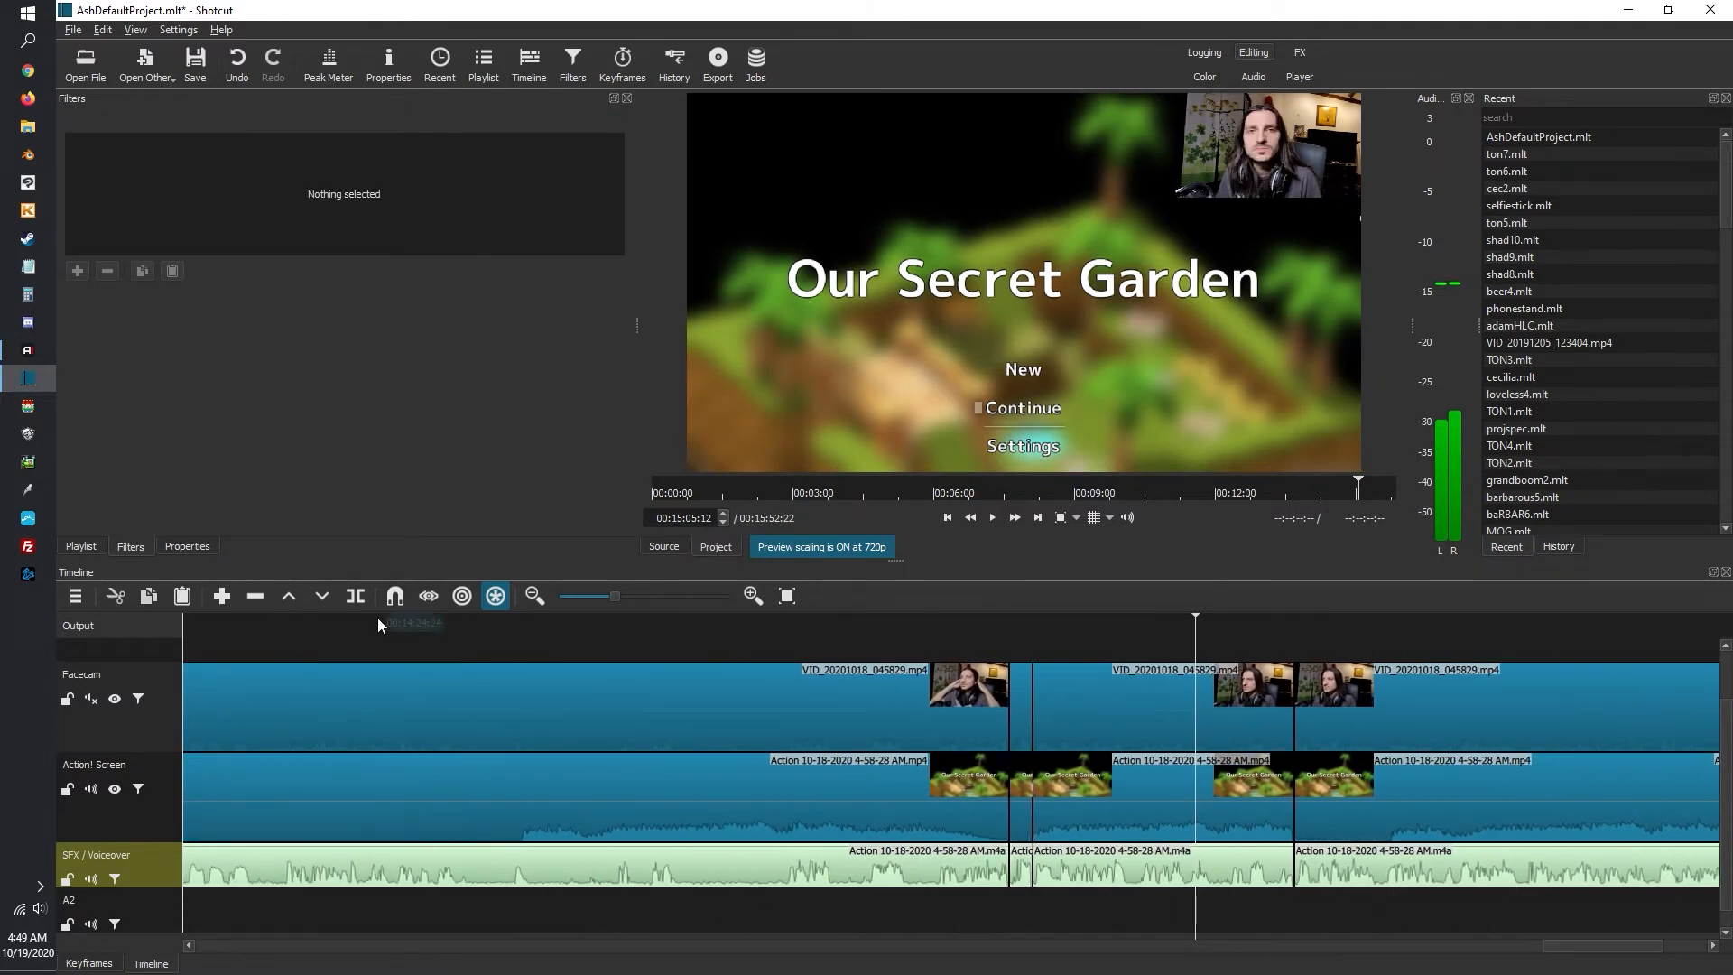
pyautogui.click(369, 619)
pyautogui.click(992, 518)
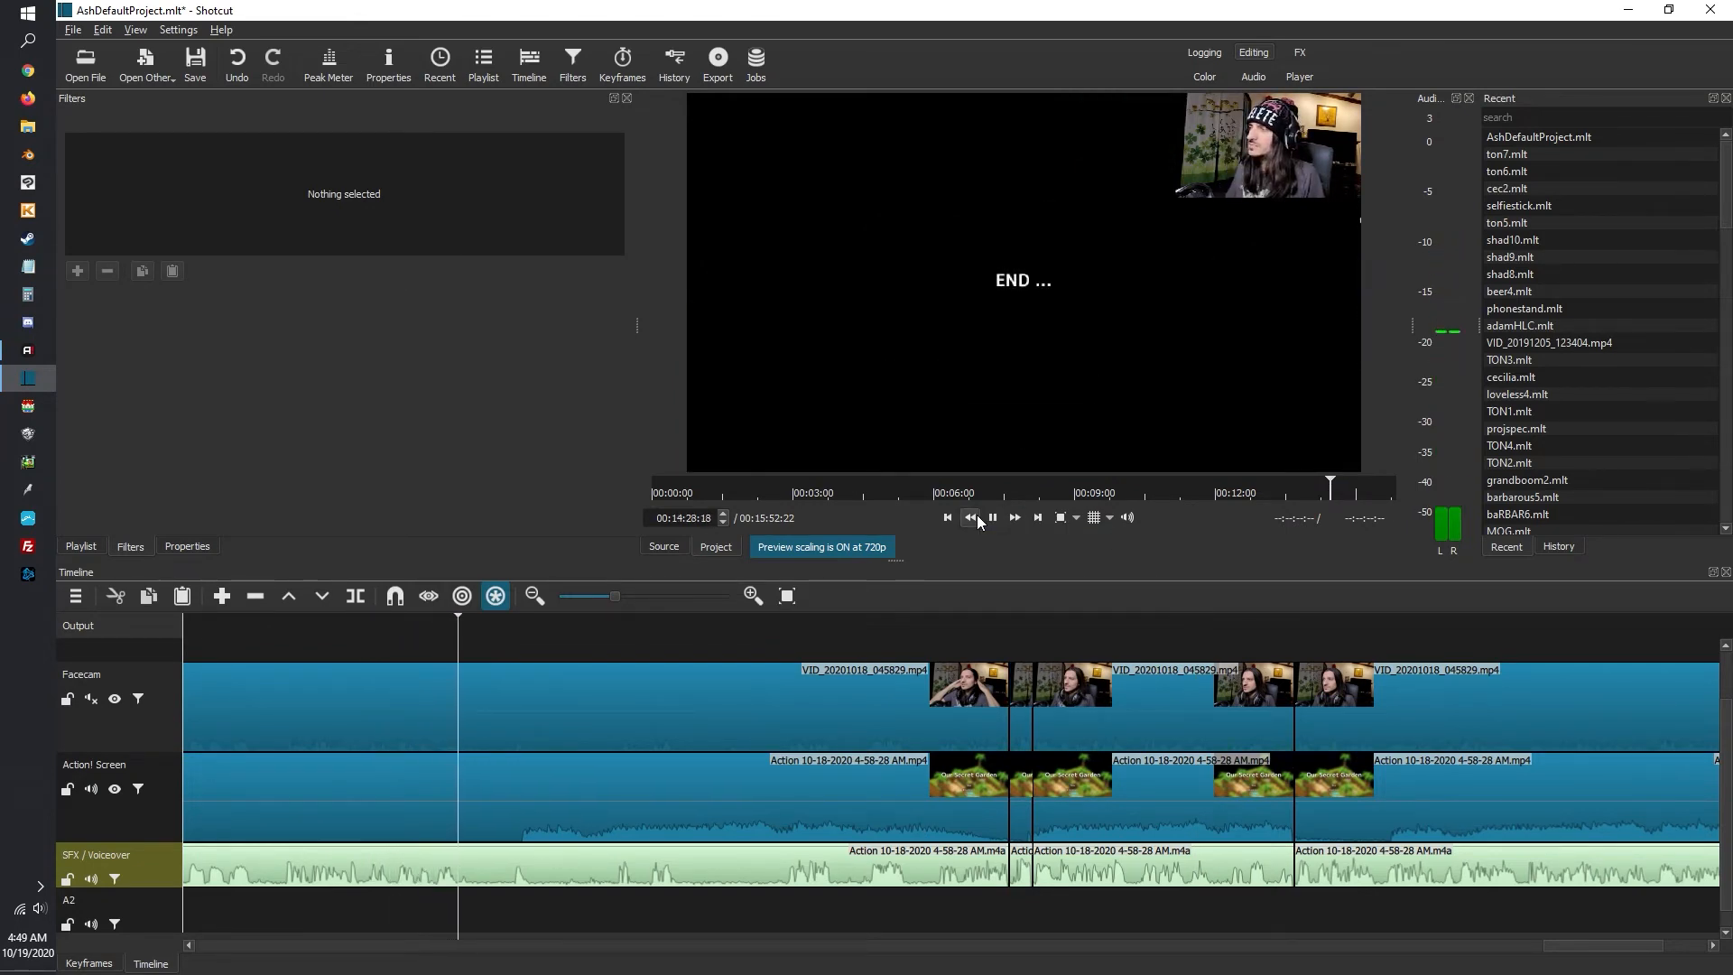
pyautogui.press('s')
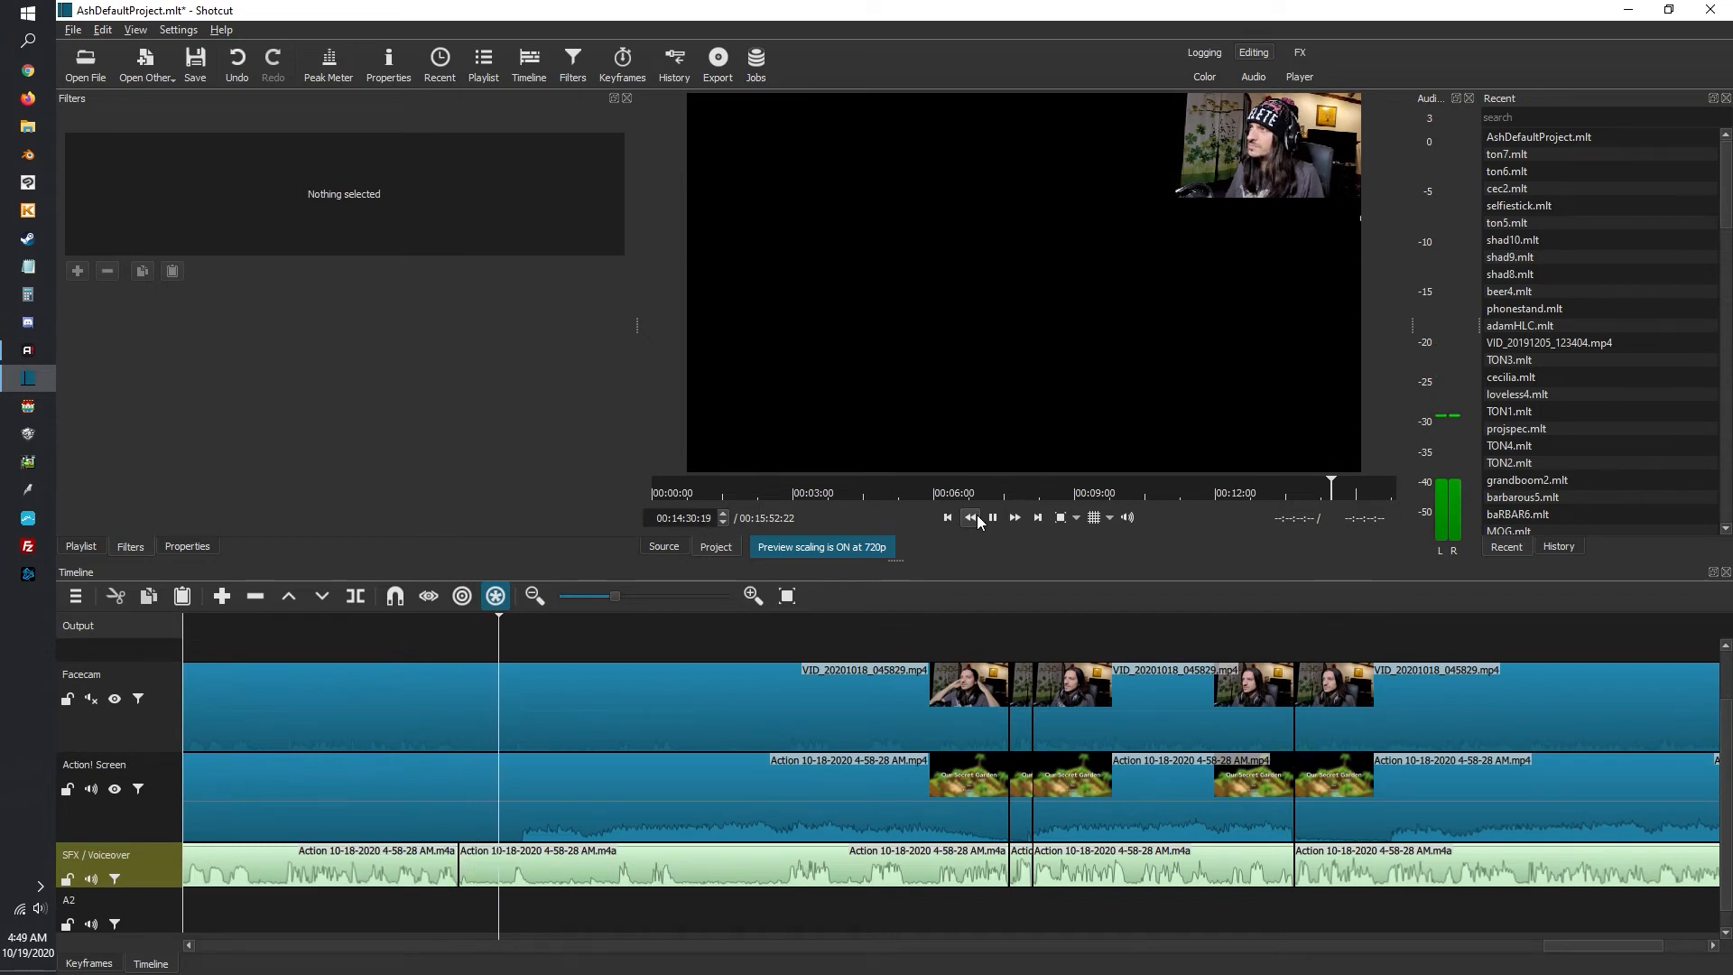
pyautogui.press('s')
pyautogui.press('s')
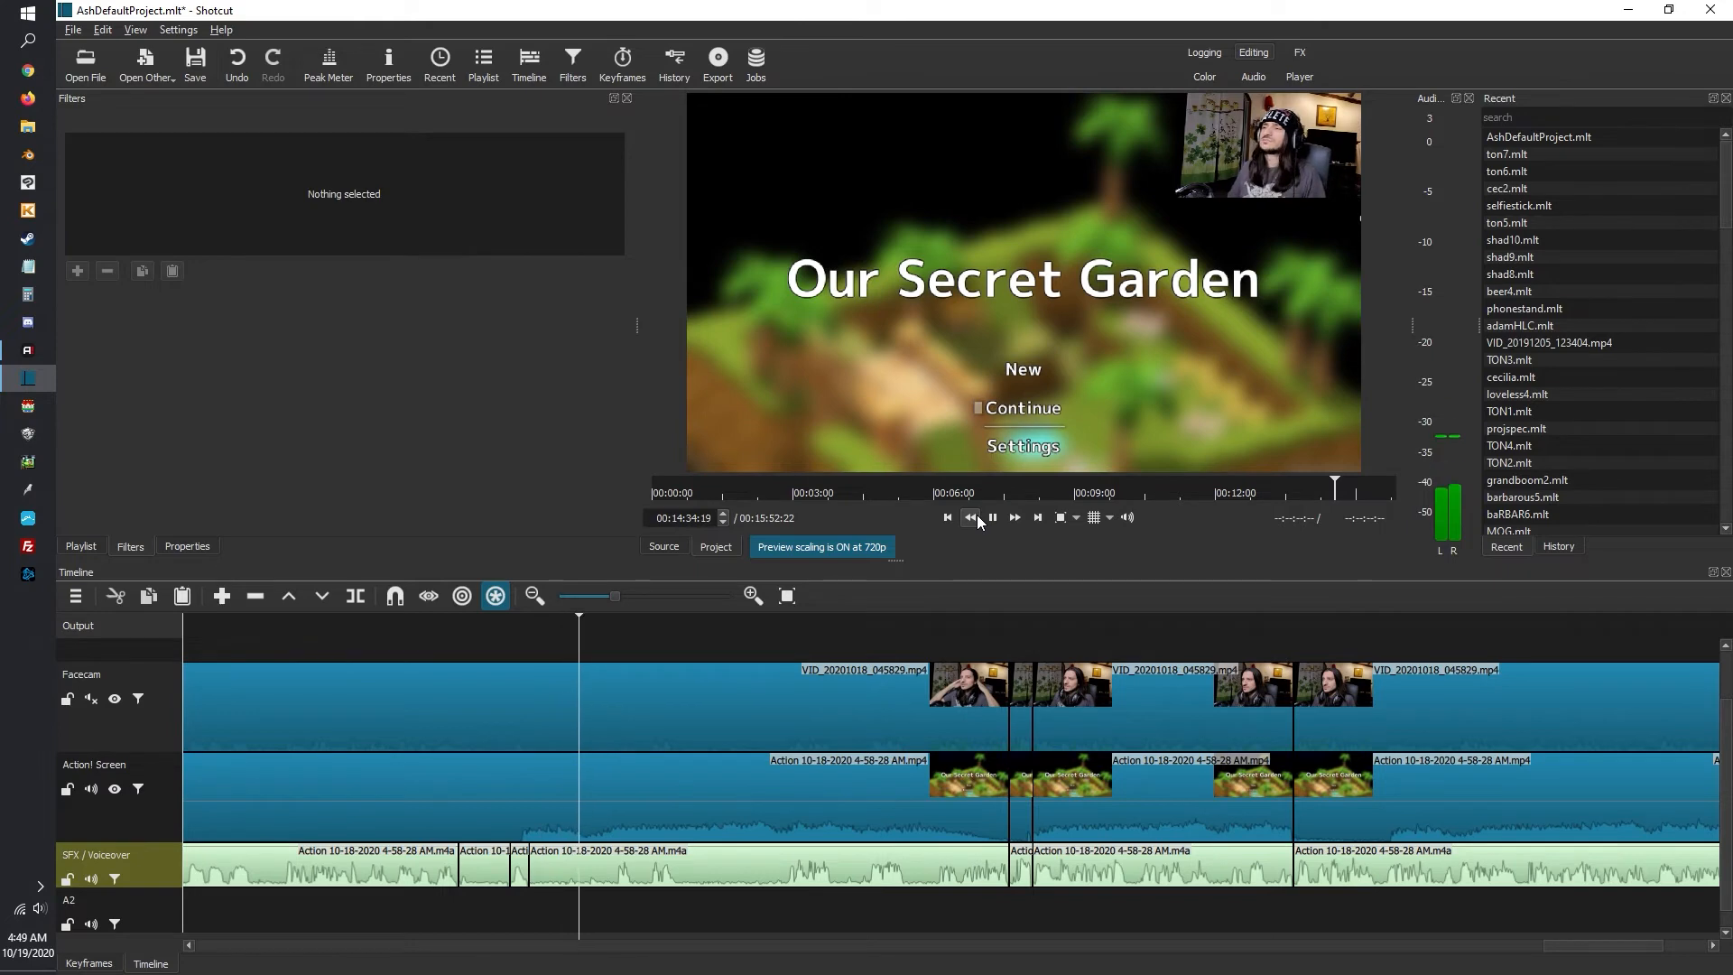
pyautogui.press('s')
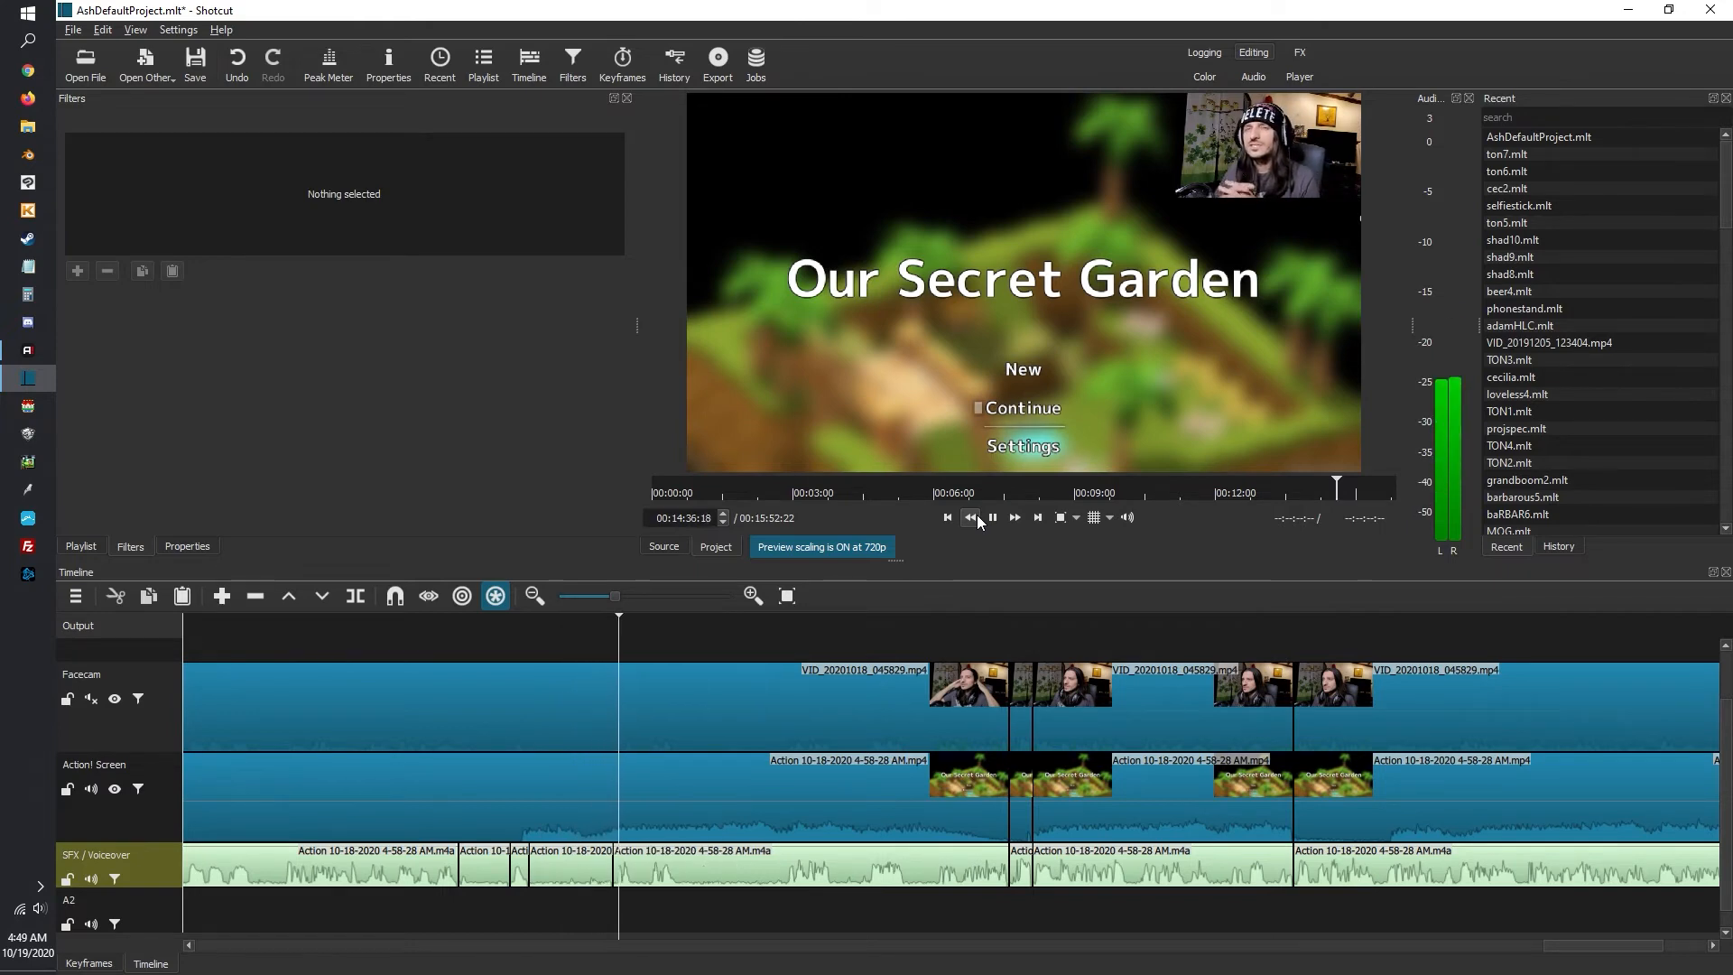
pyautogui.press('s')
pyautogui.press('s')
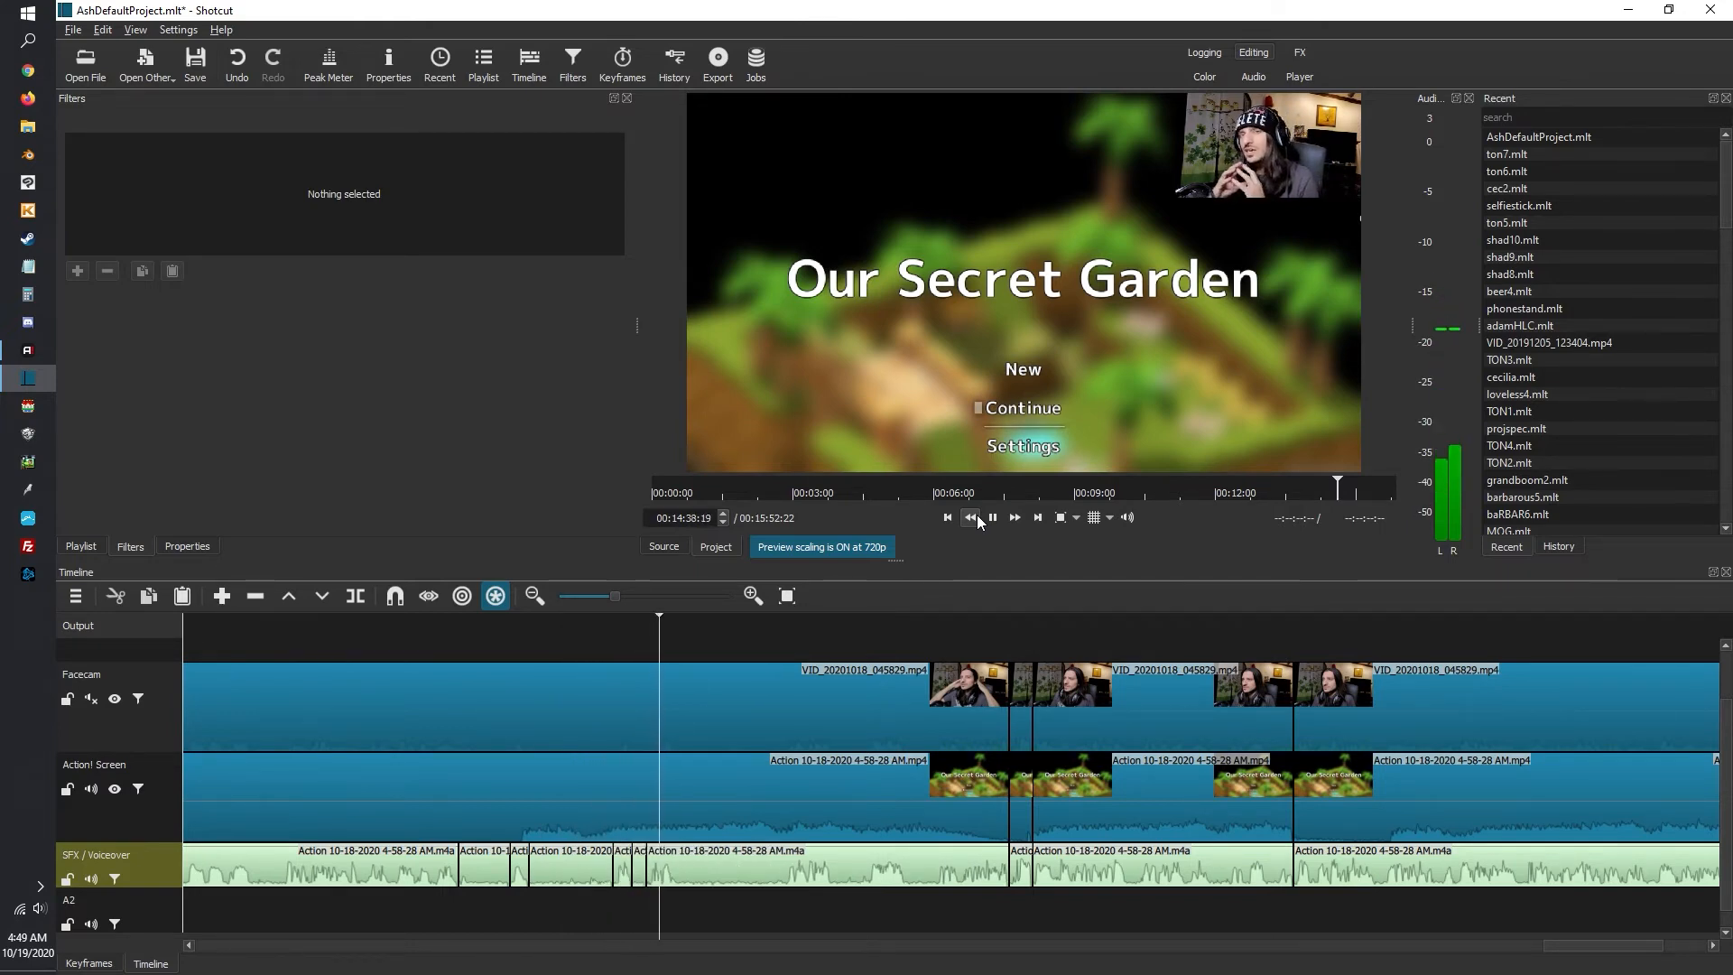
pyautogui.press('s')
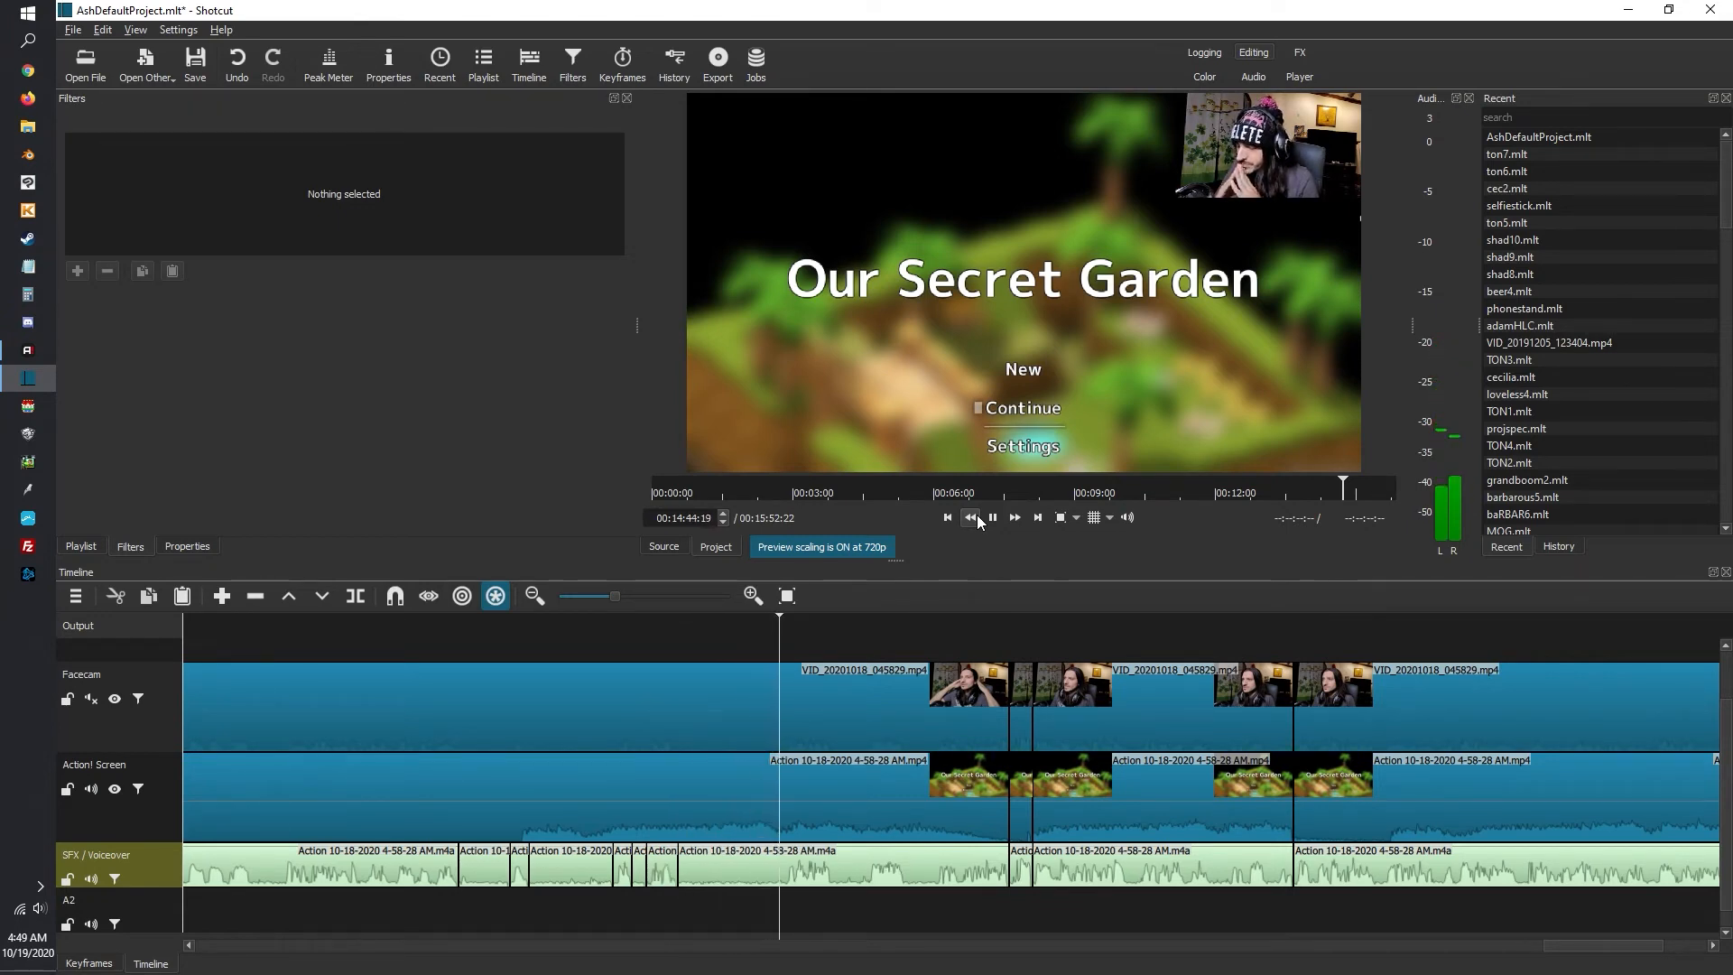
pyautogui.press('s')
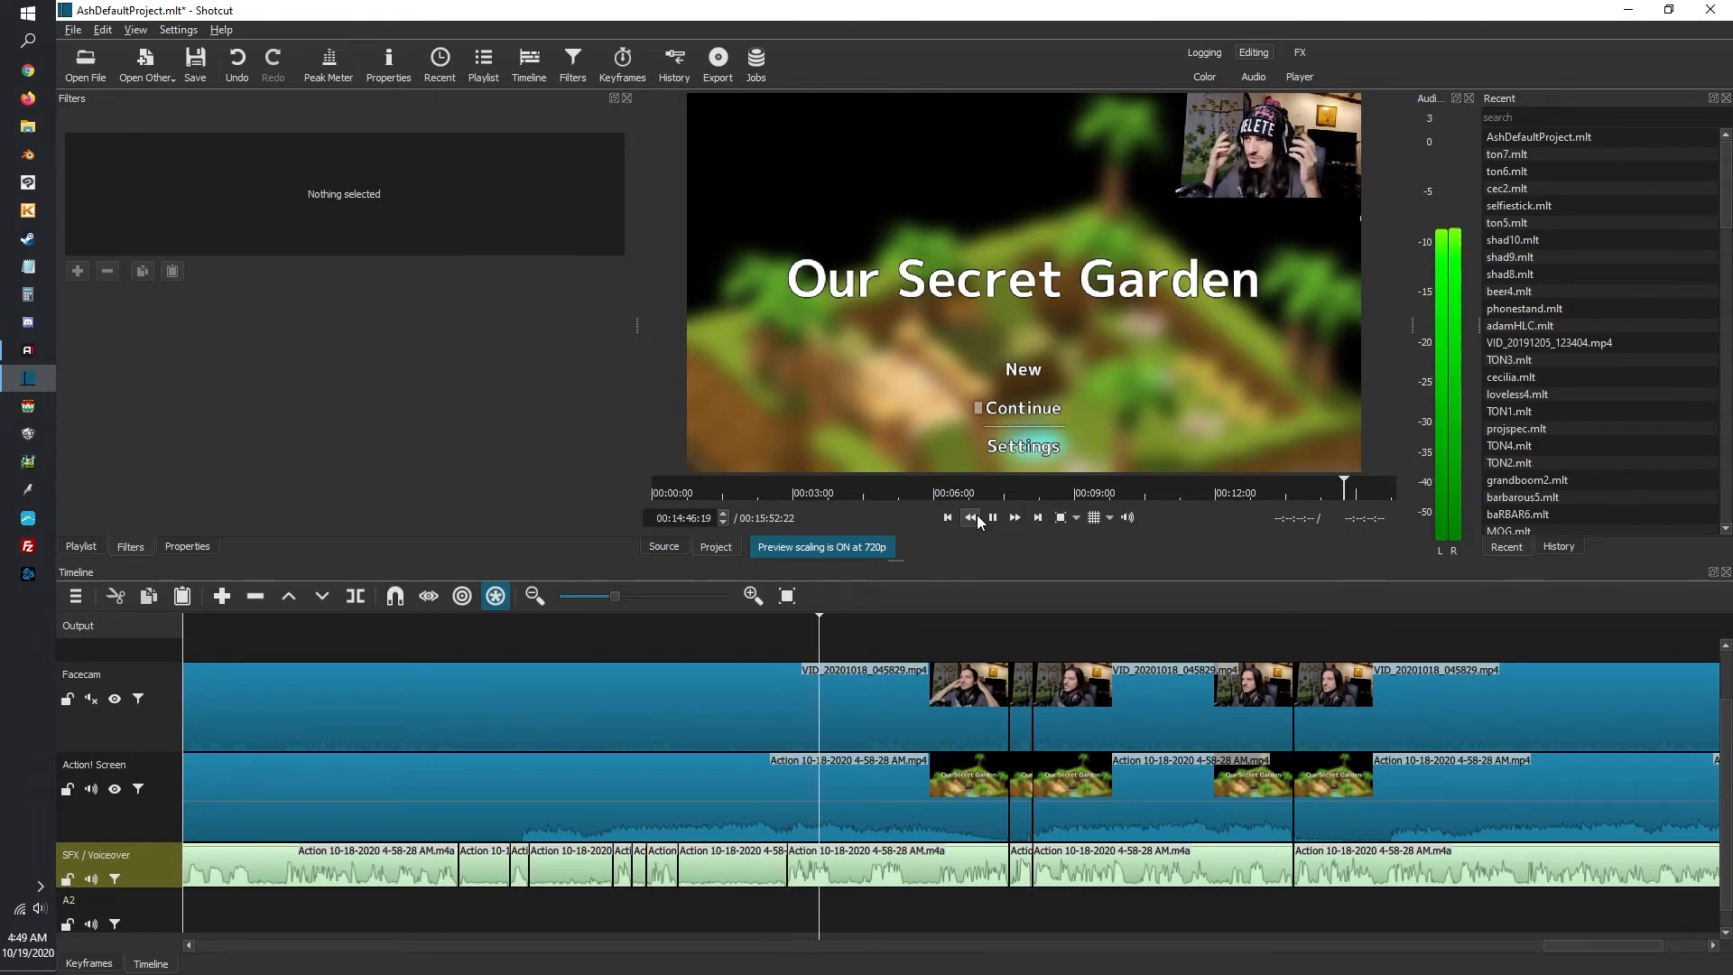
pyautogui.press('s')
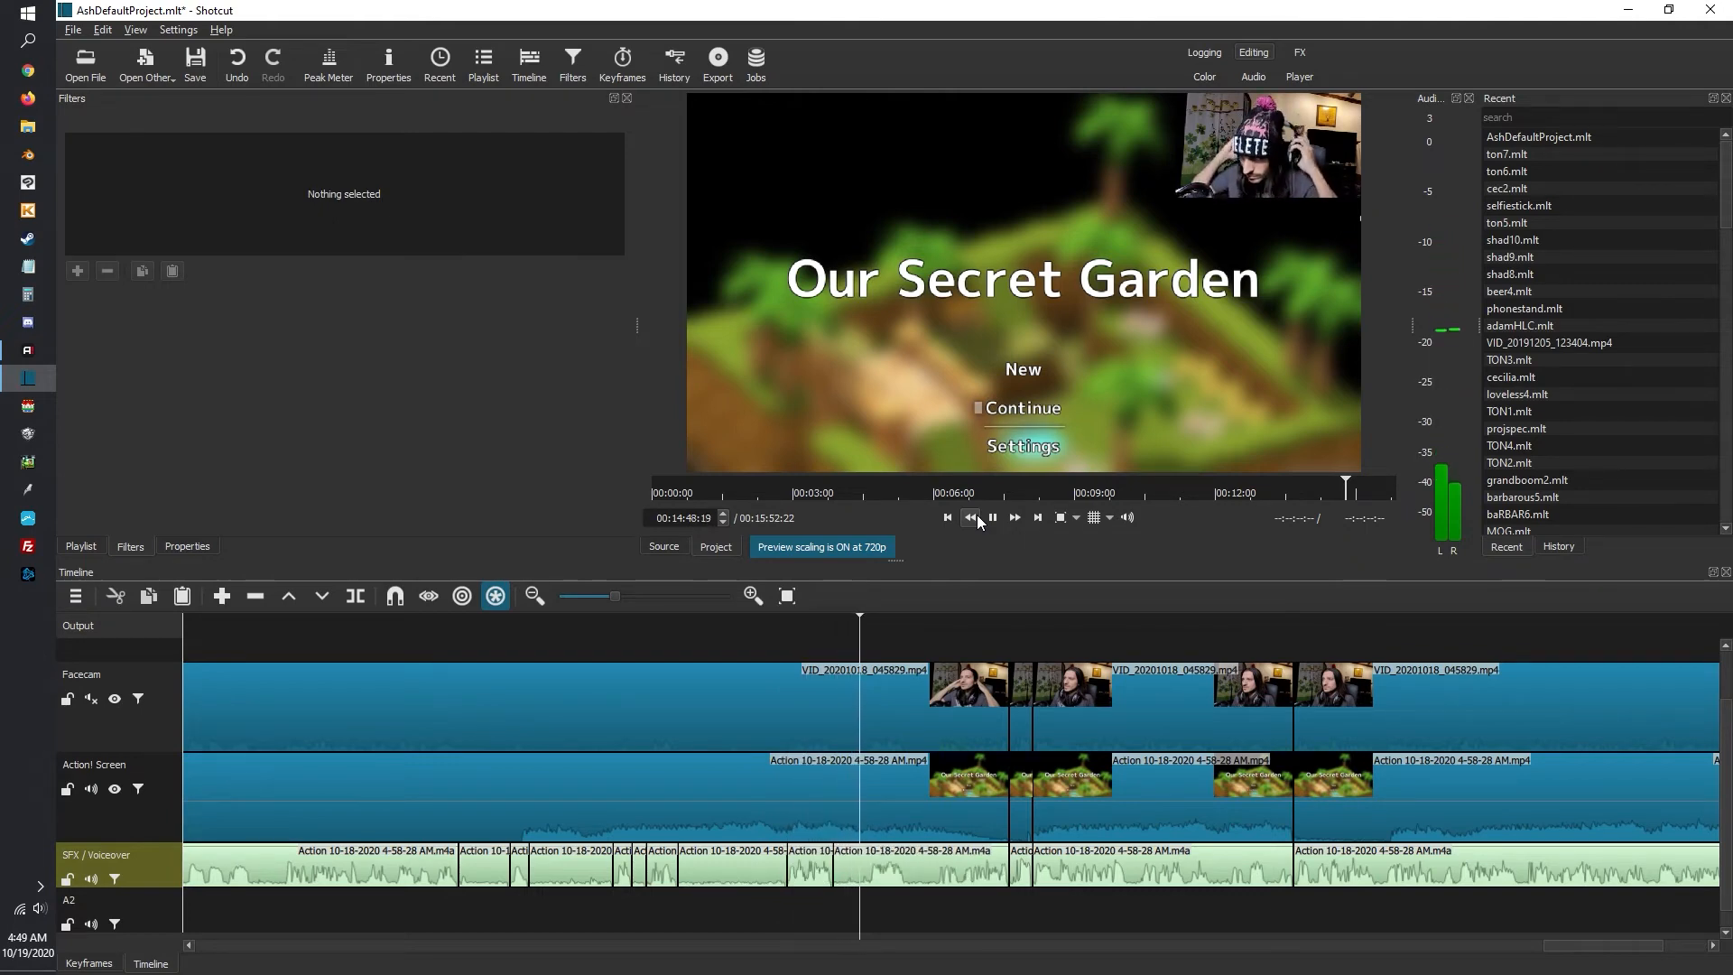
pyautogui.press('s')
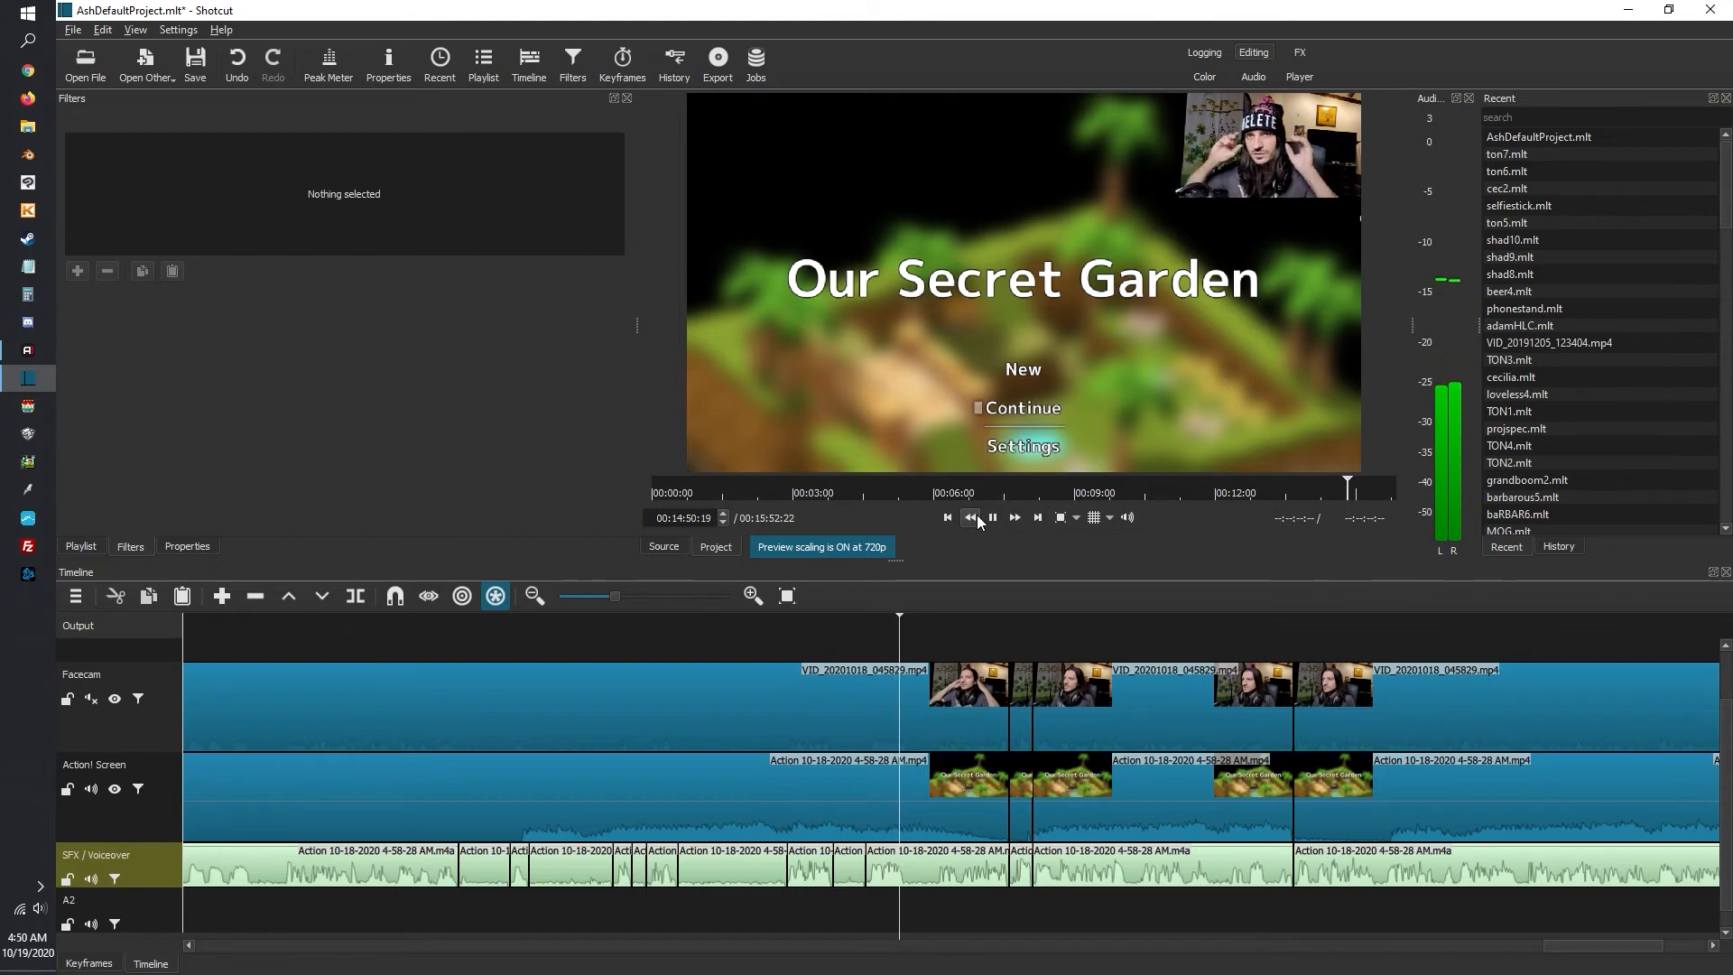
pyautogui.press('s')
pyautogui.press('s')
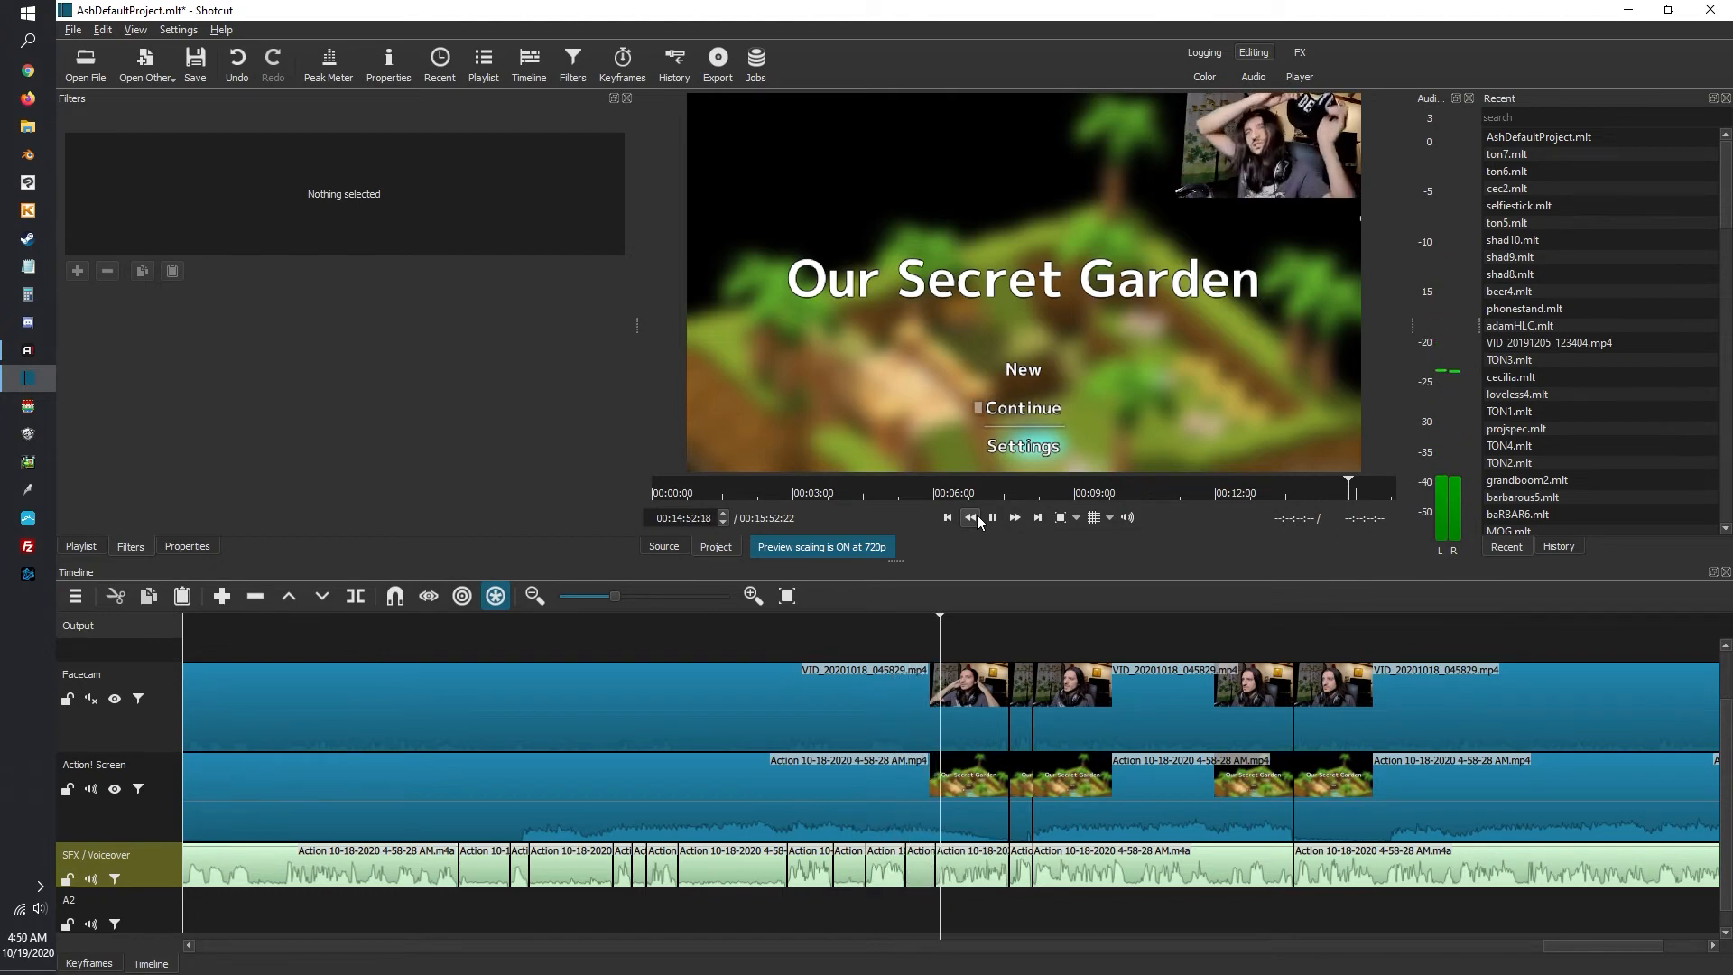
pyautogui.press('space')
pyautogui.click(910, 625)
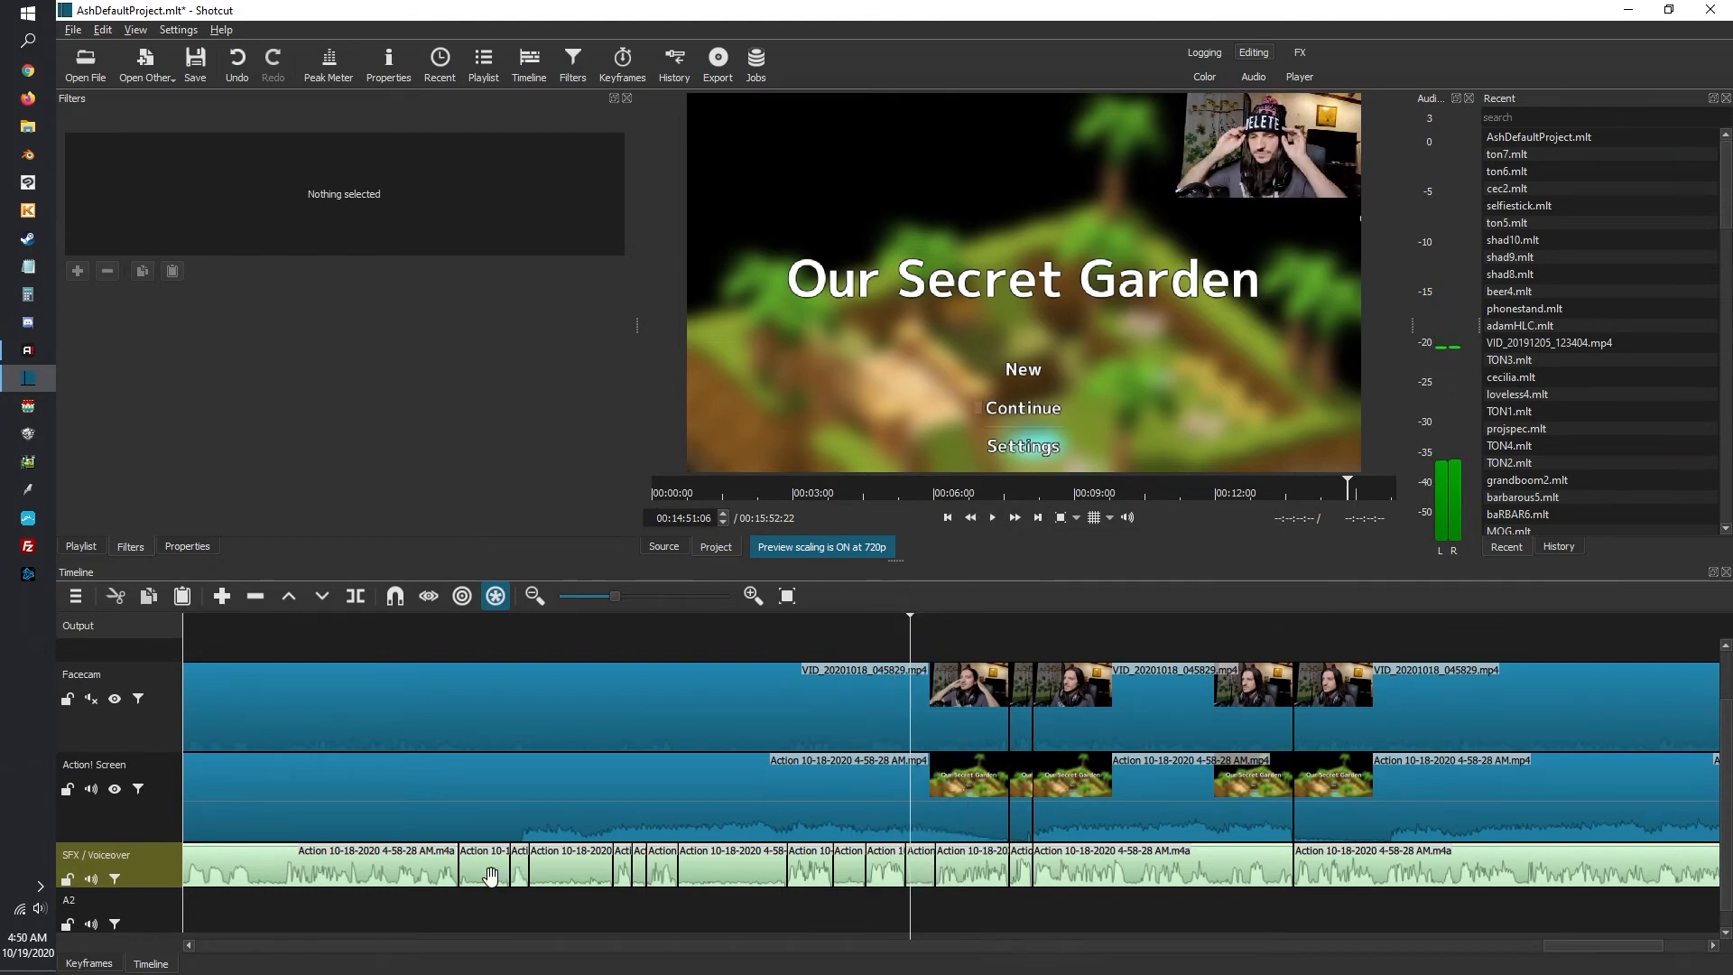
# Remove the six silent SFX / Voiceover segments between about 14:28 and 14:52 across all tracks, keeping the spoken pieces
pyautogui.rightClick(487, 866)
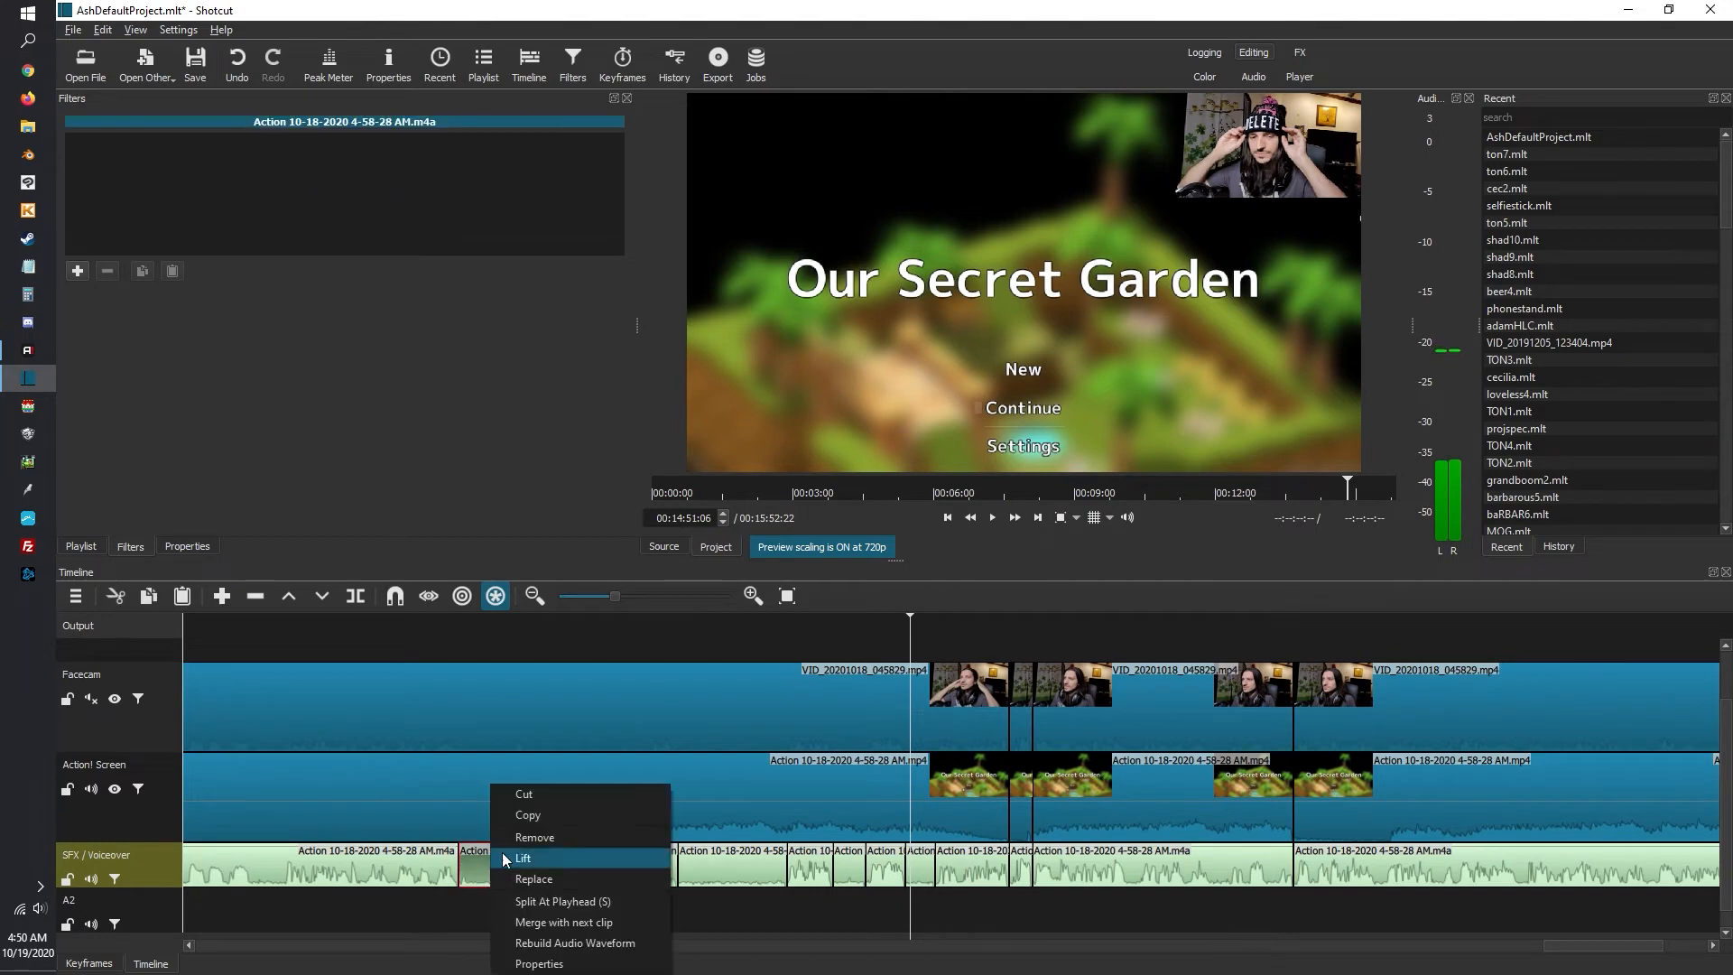
pyautogui.click(533, 840)
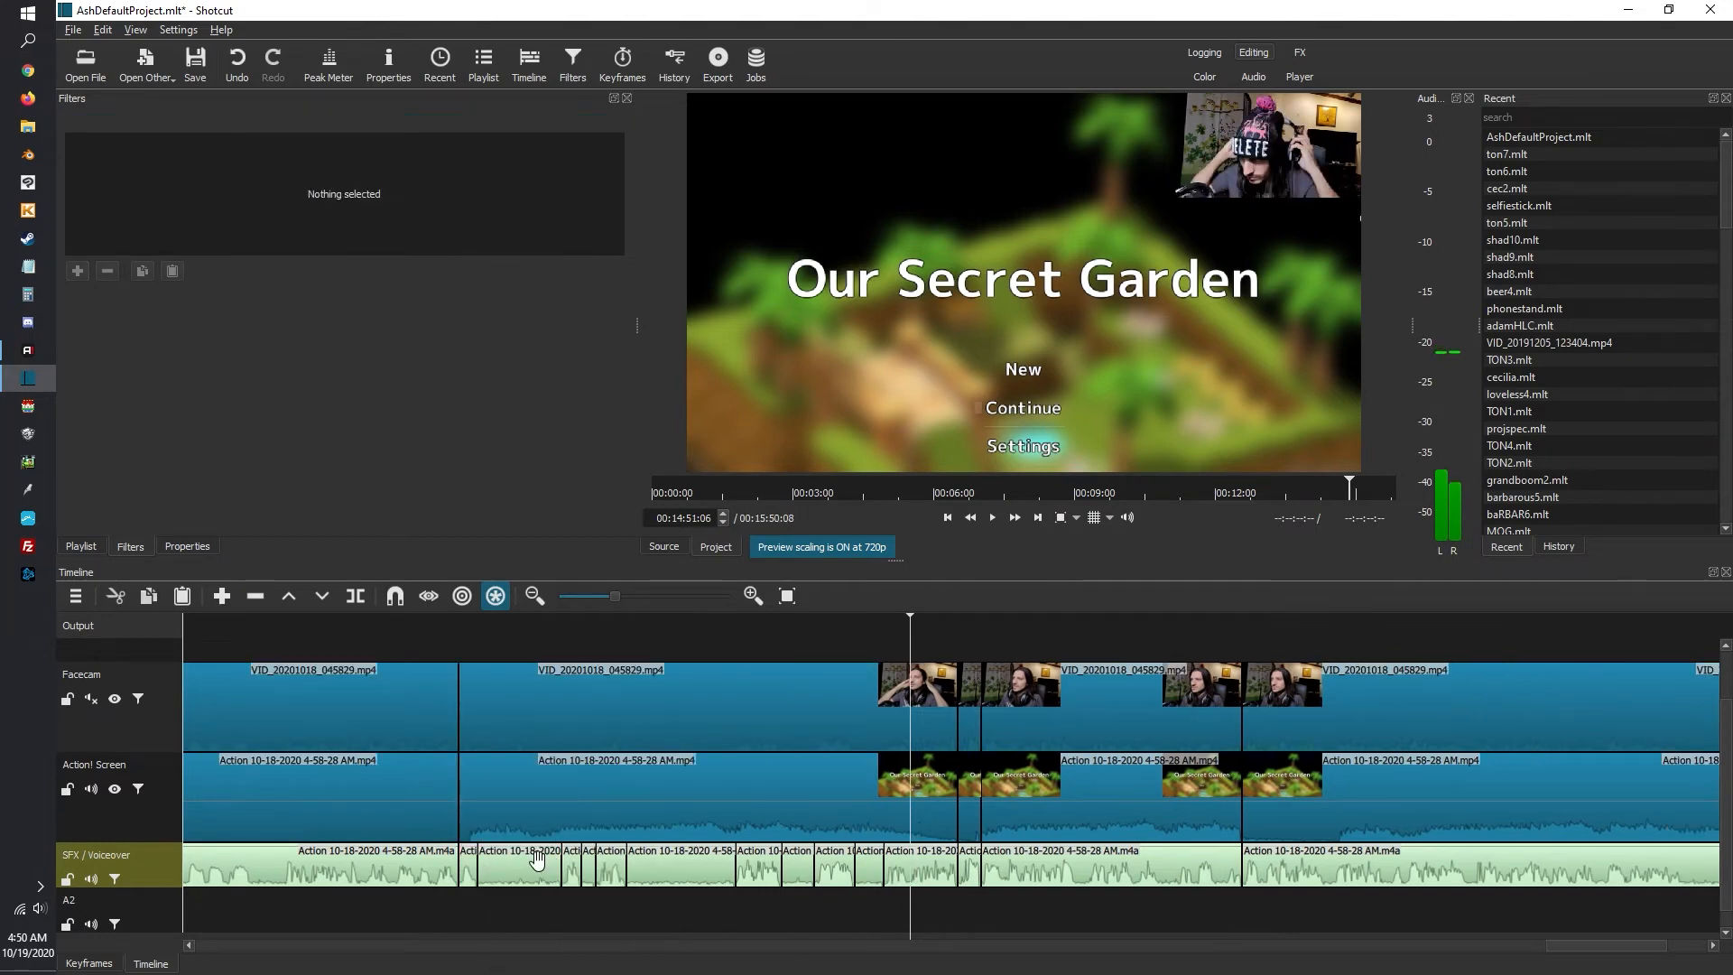
pyautogui.rightClick(534, 861)
pyautogui.click(552, 842)
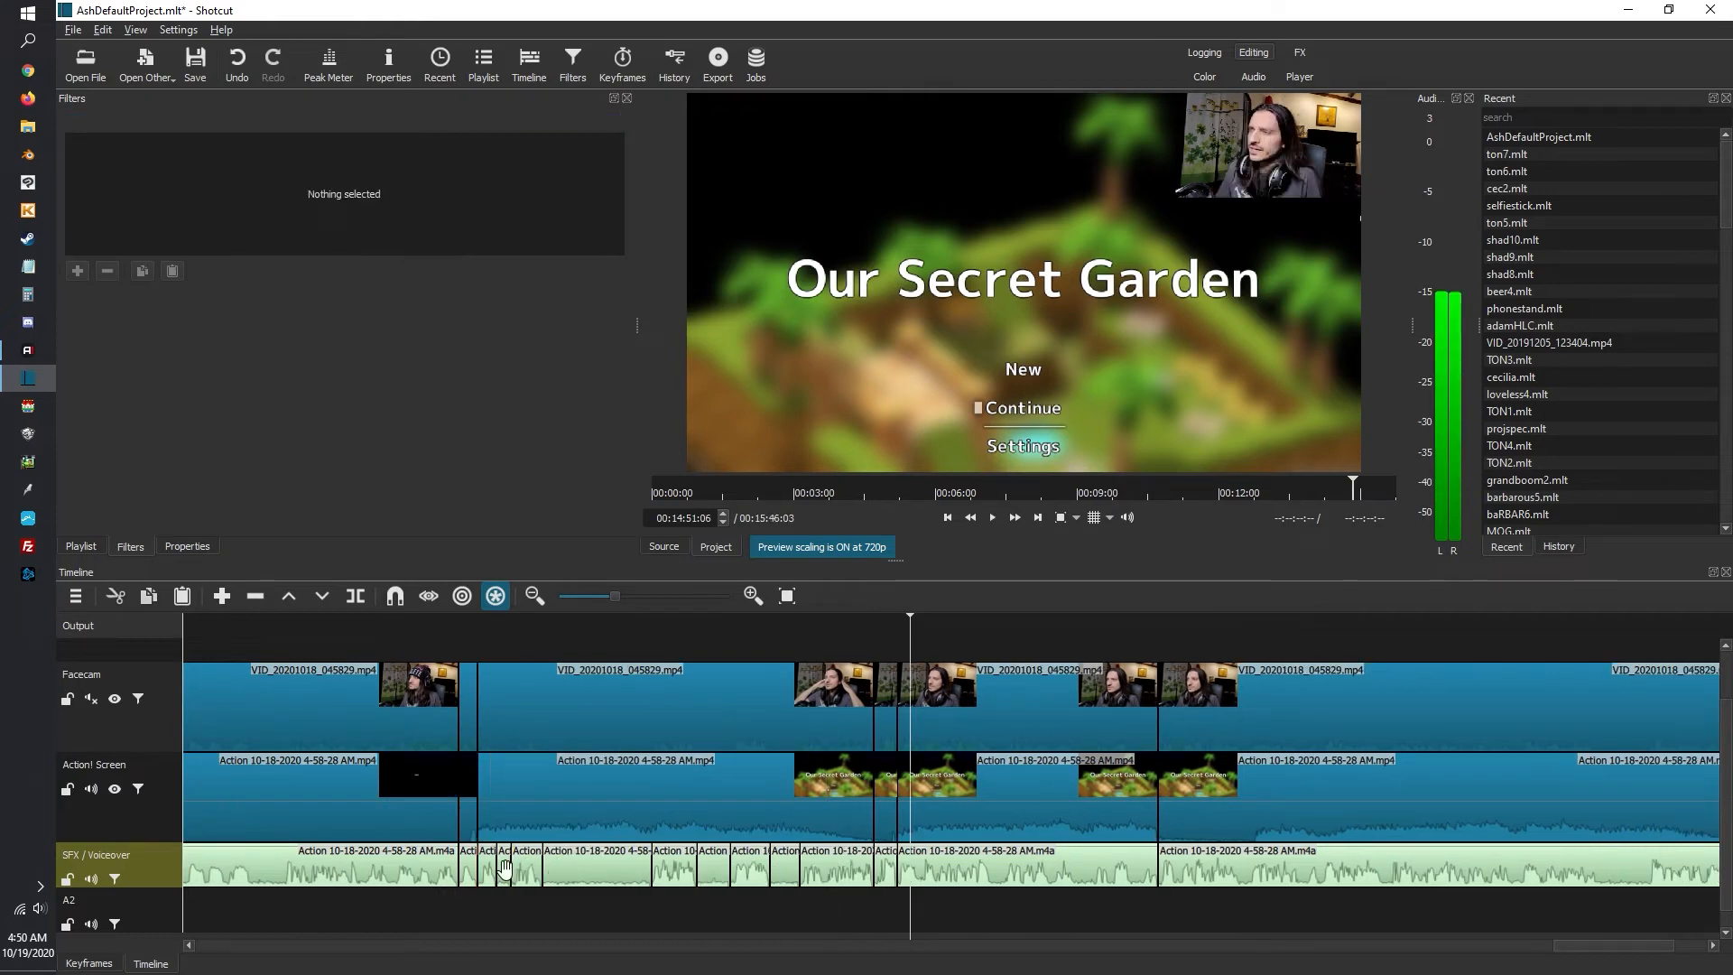
pyautogui.rightClick(505, 869)
pyautogui.click(537, 837)
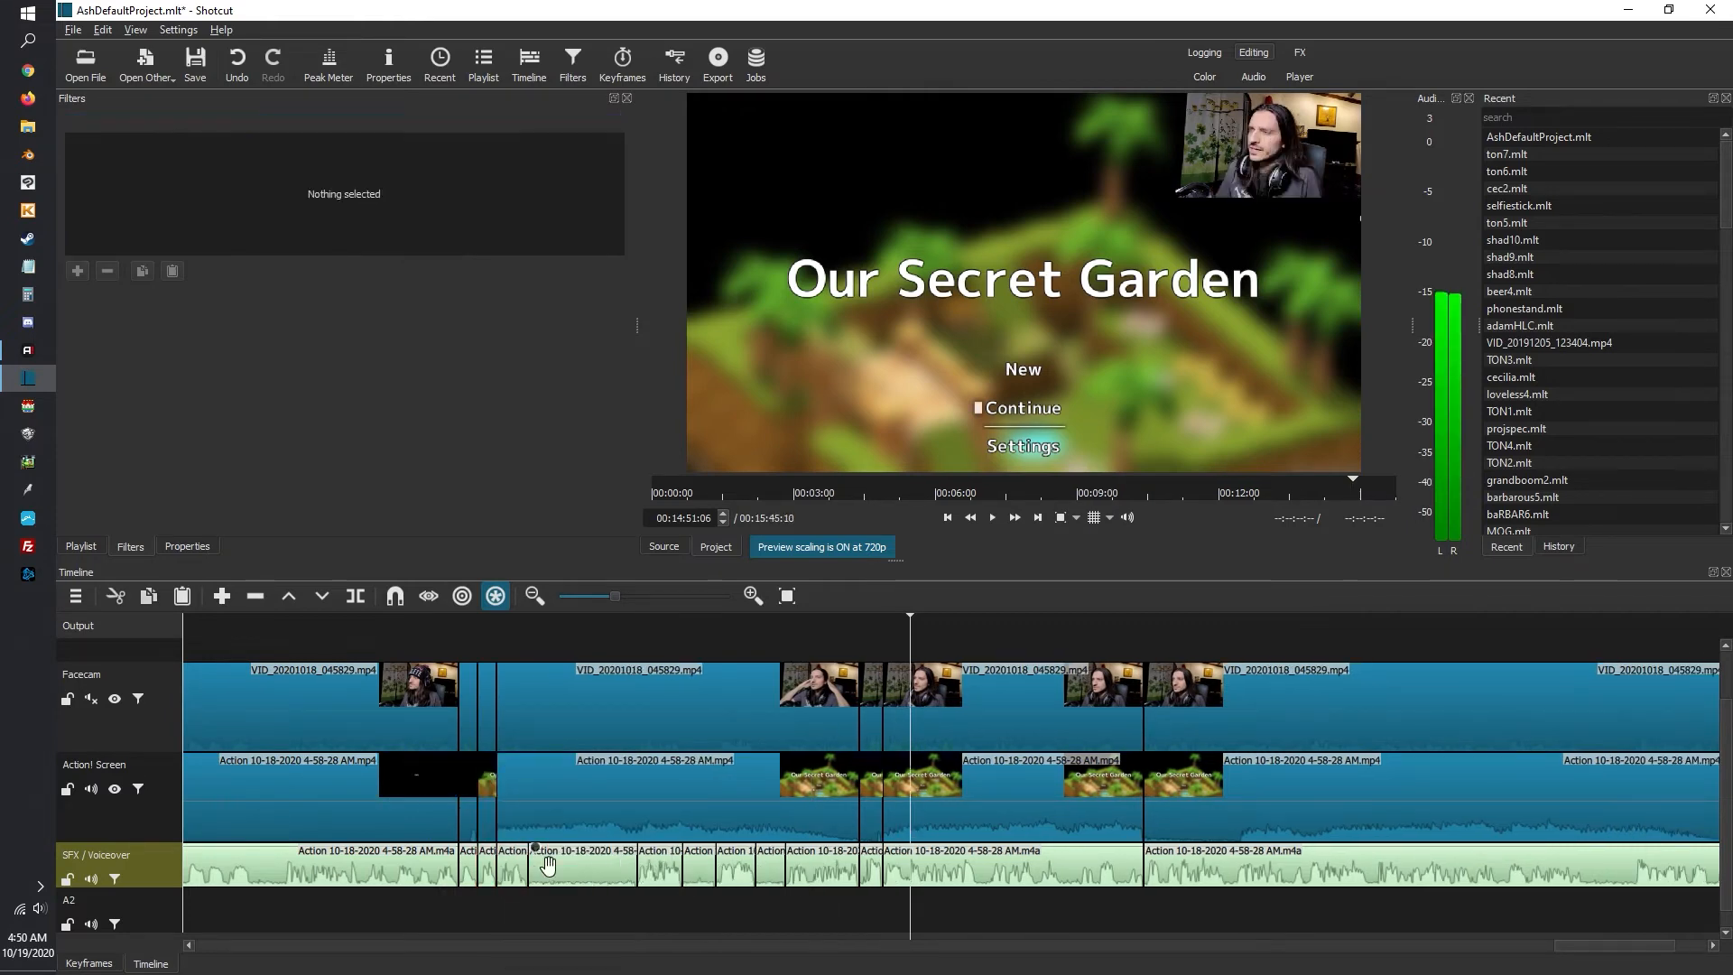
pyautogui.rightClick(563, 874)
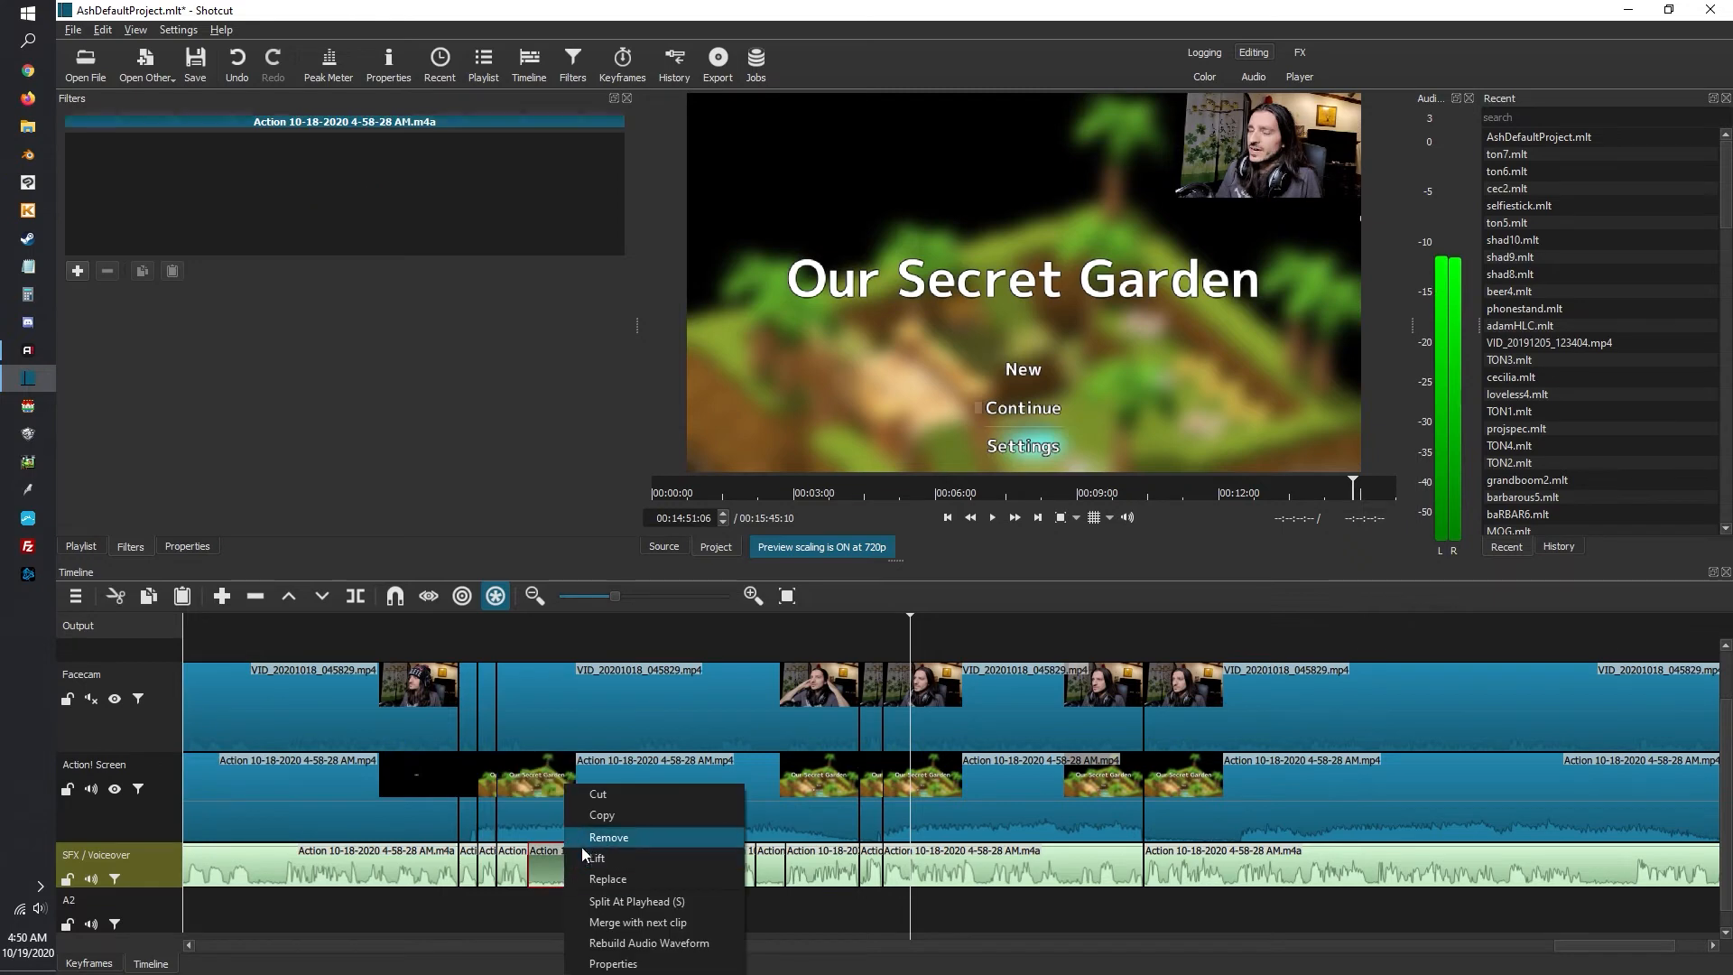
pyautogui.click(583, 844)
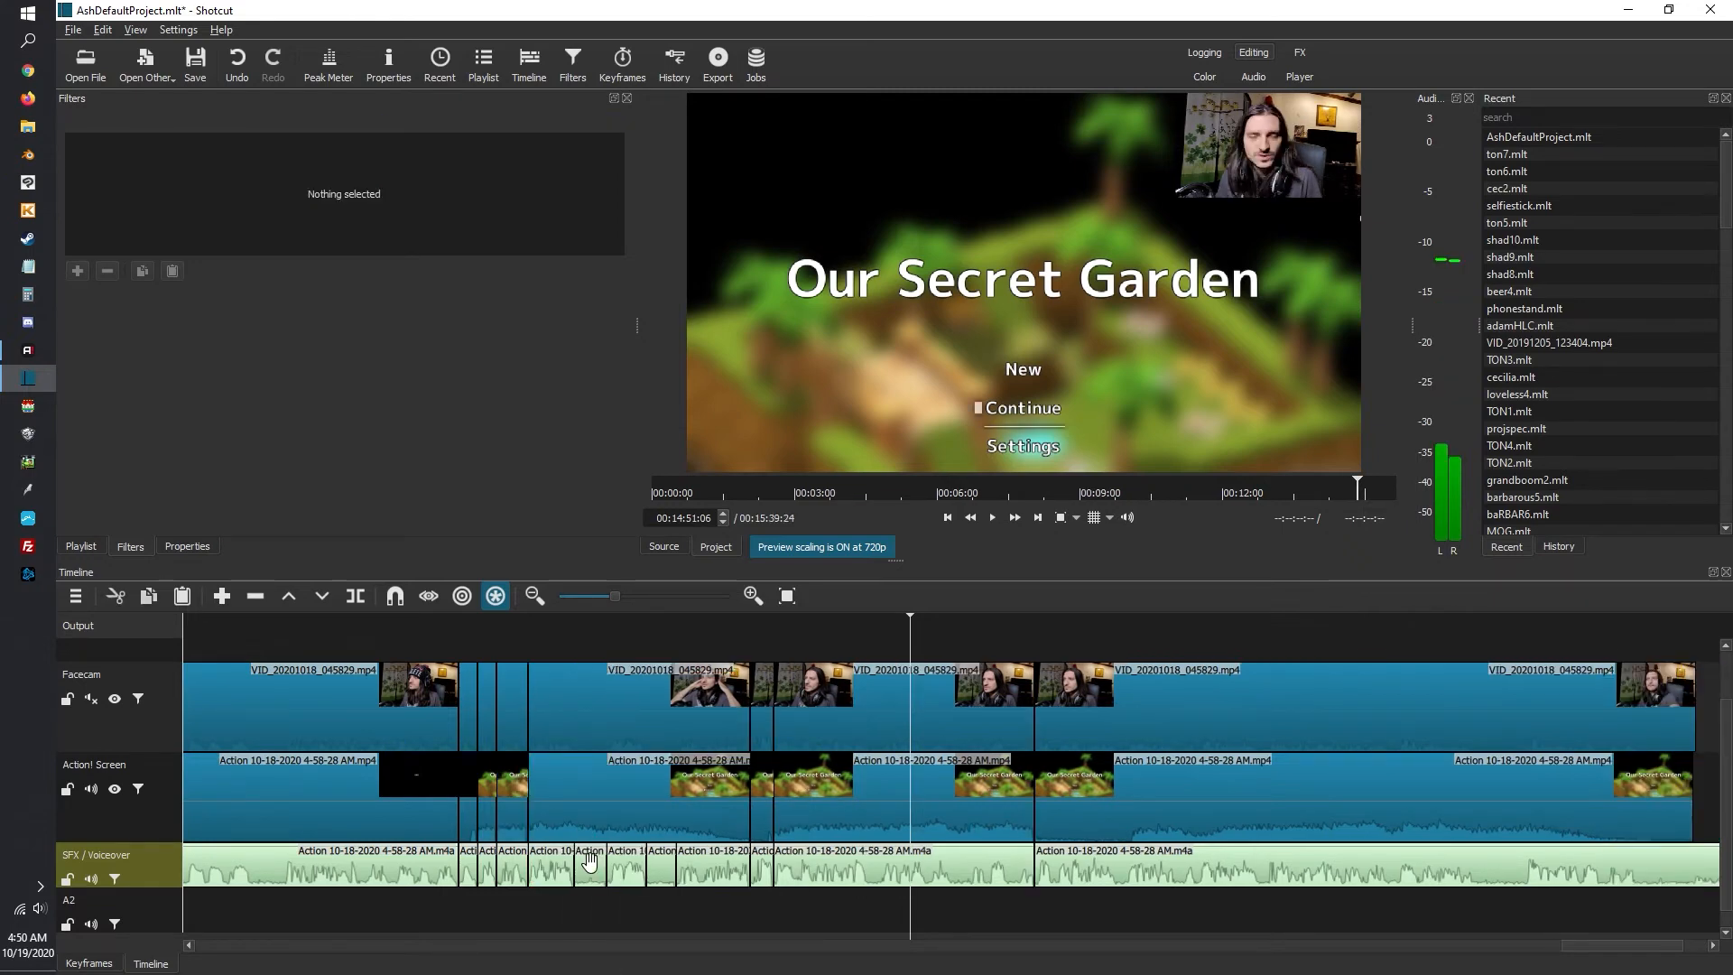
pyautogui.rightClick(588, 862)
pyautogui.click(605, 844)
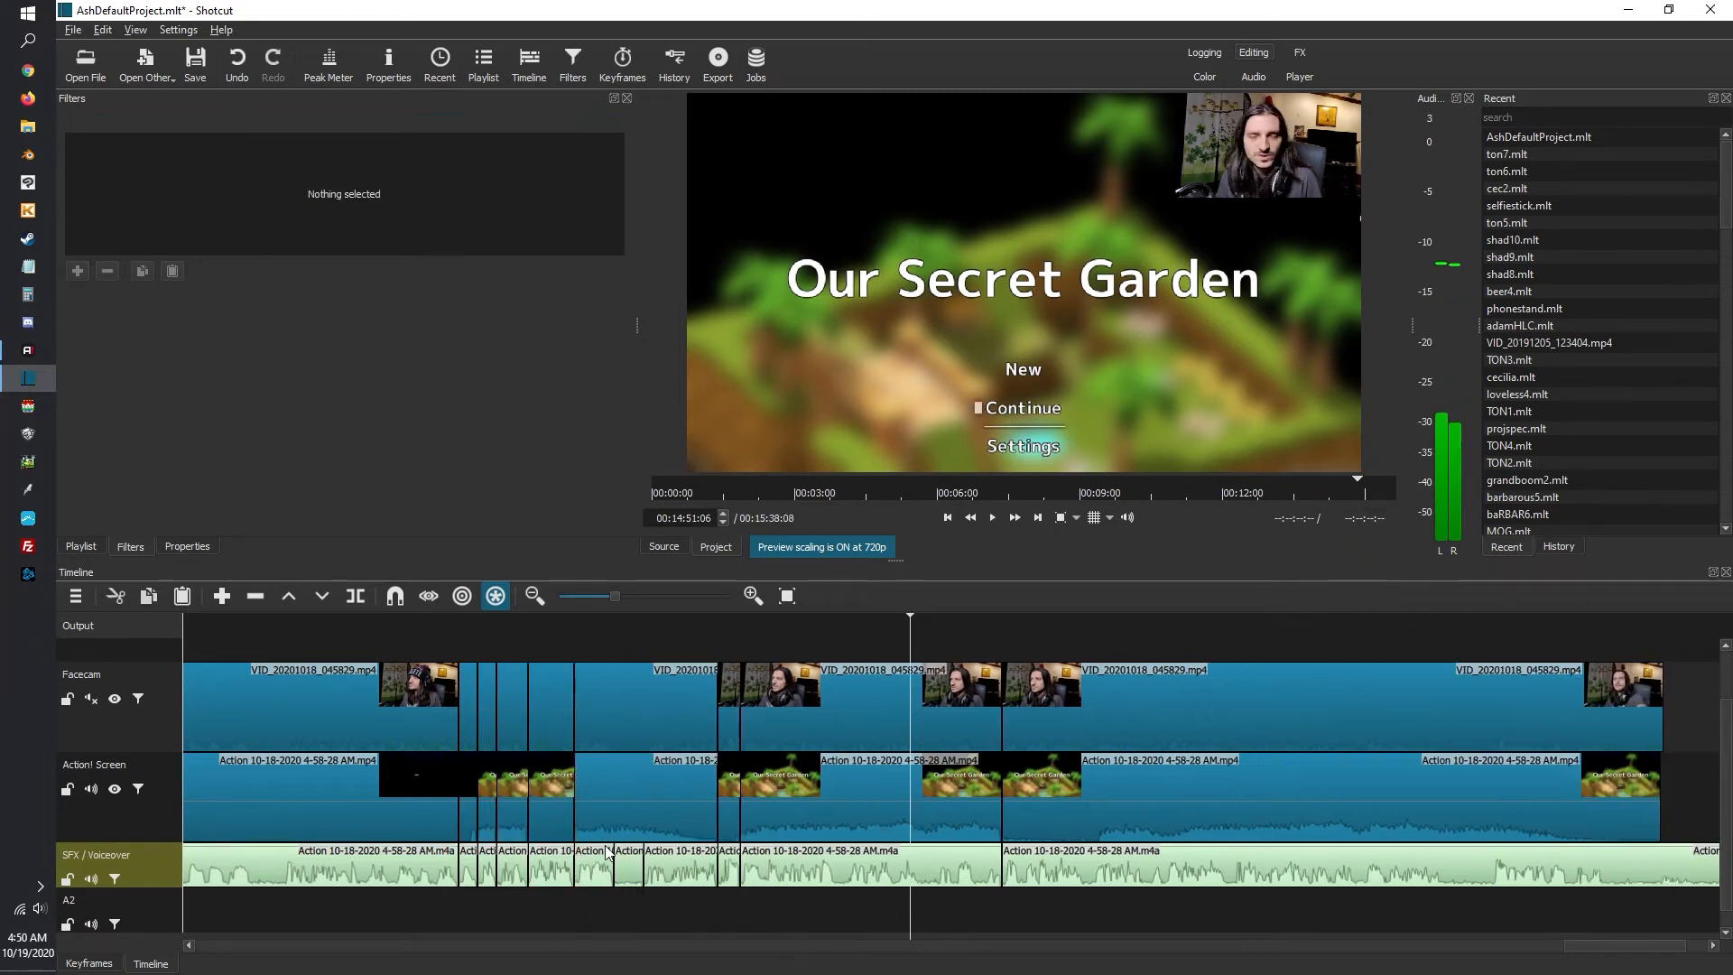
pyautogui.rightClick(629, 874)
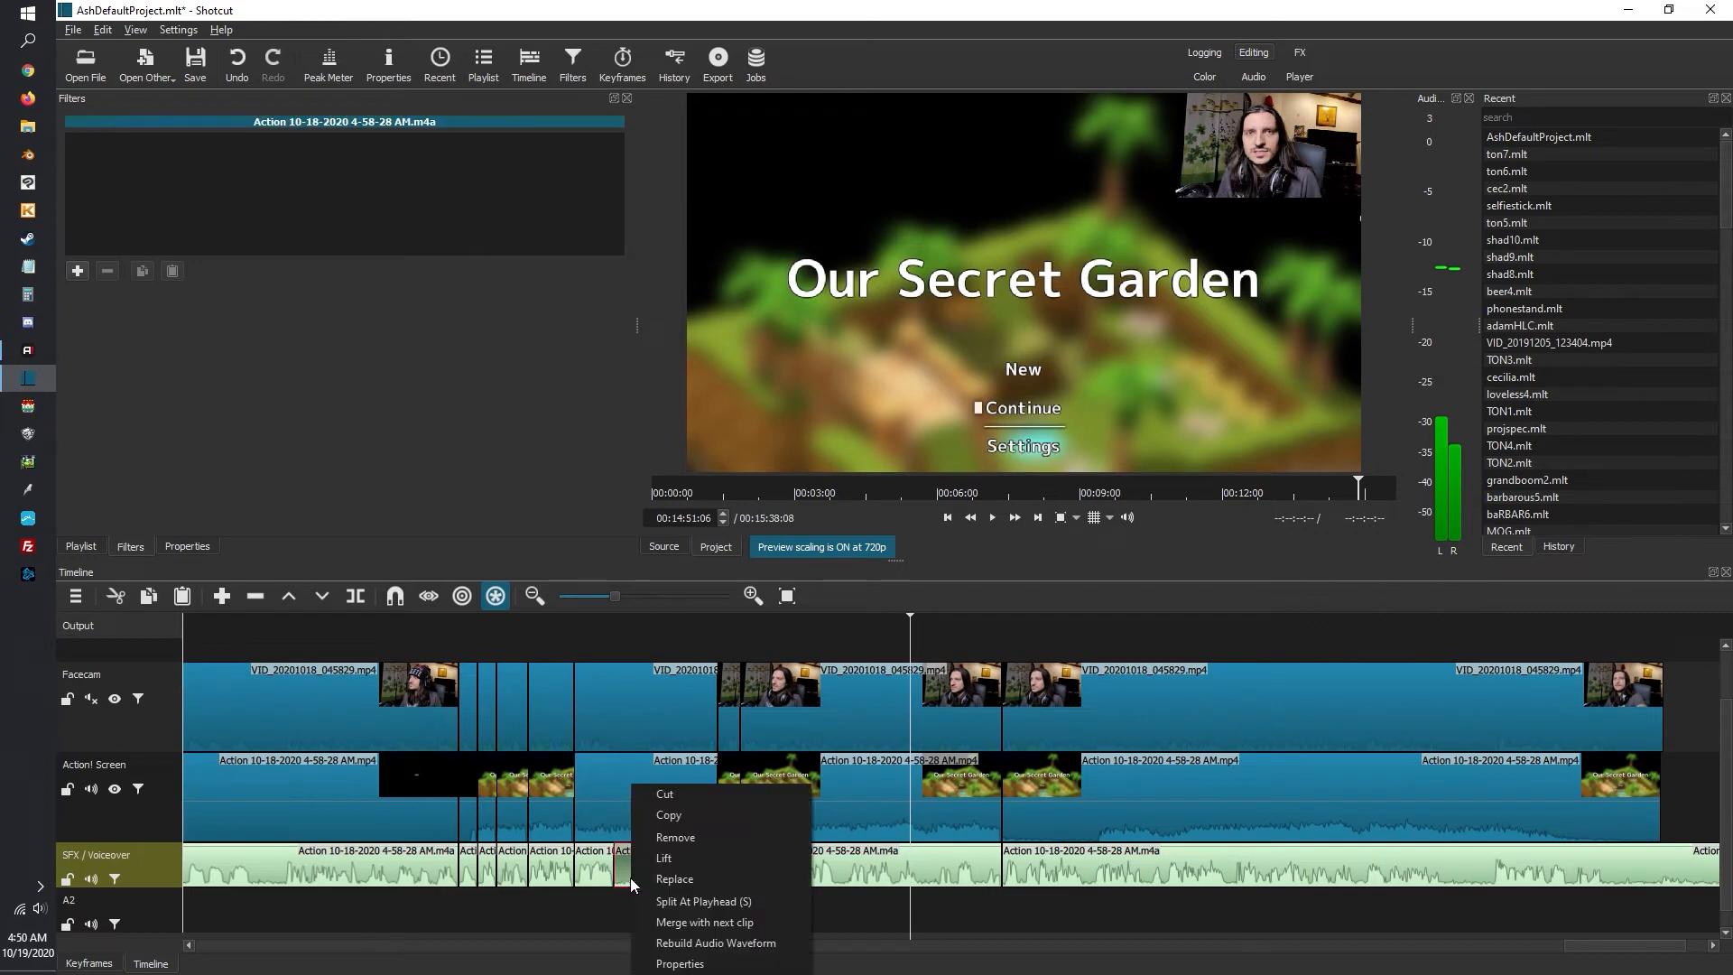
pyautogui.click(647, 834)
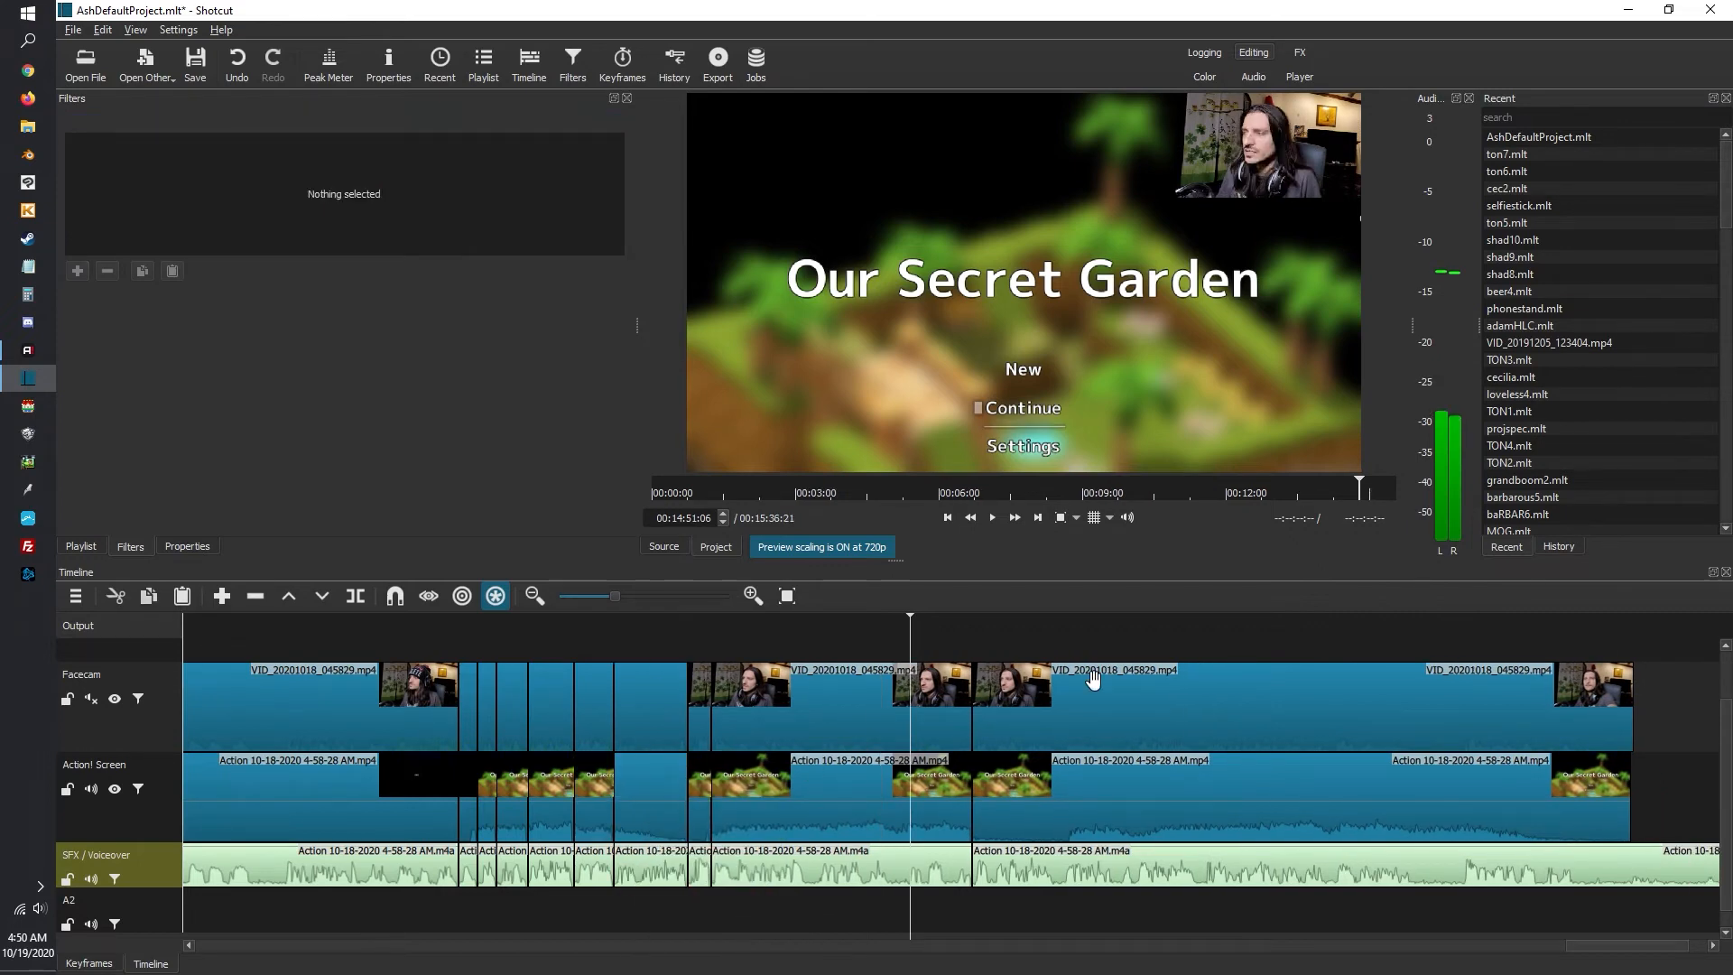
# Play from about 00:15:08 and split the SFX / Voiceover clip at about 15:16, 15:19 and 15:24, around the silent stretches
pyautogui.click(1259, 623)
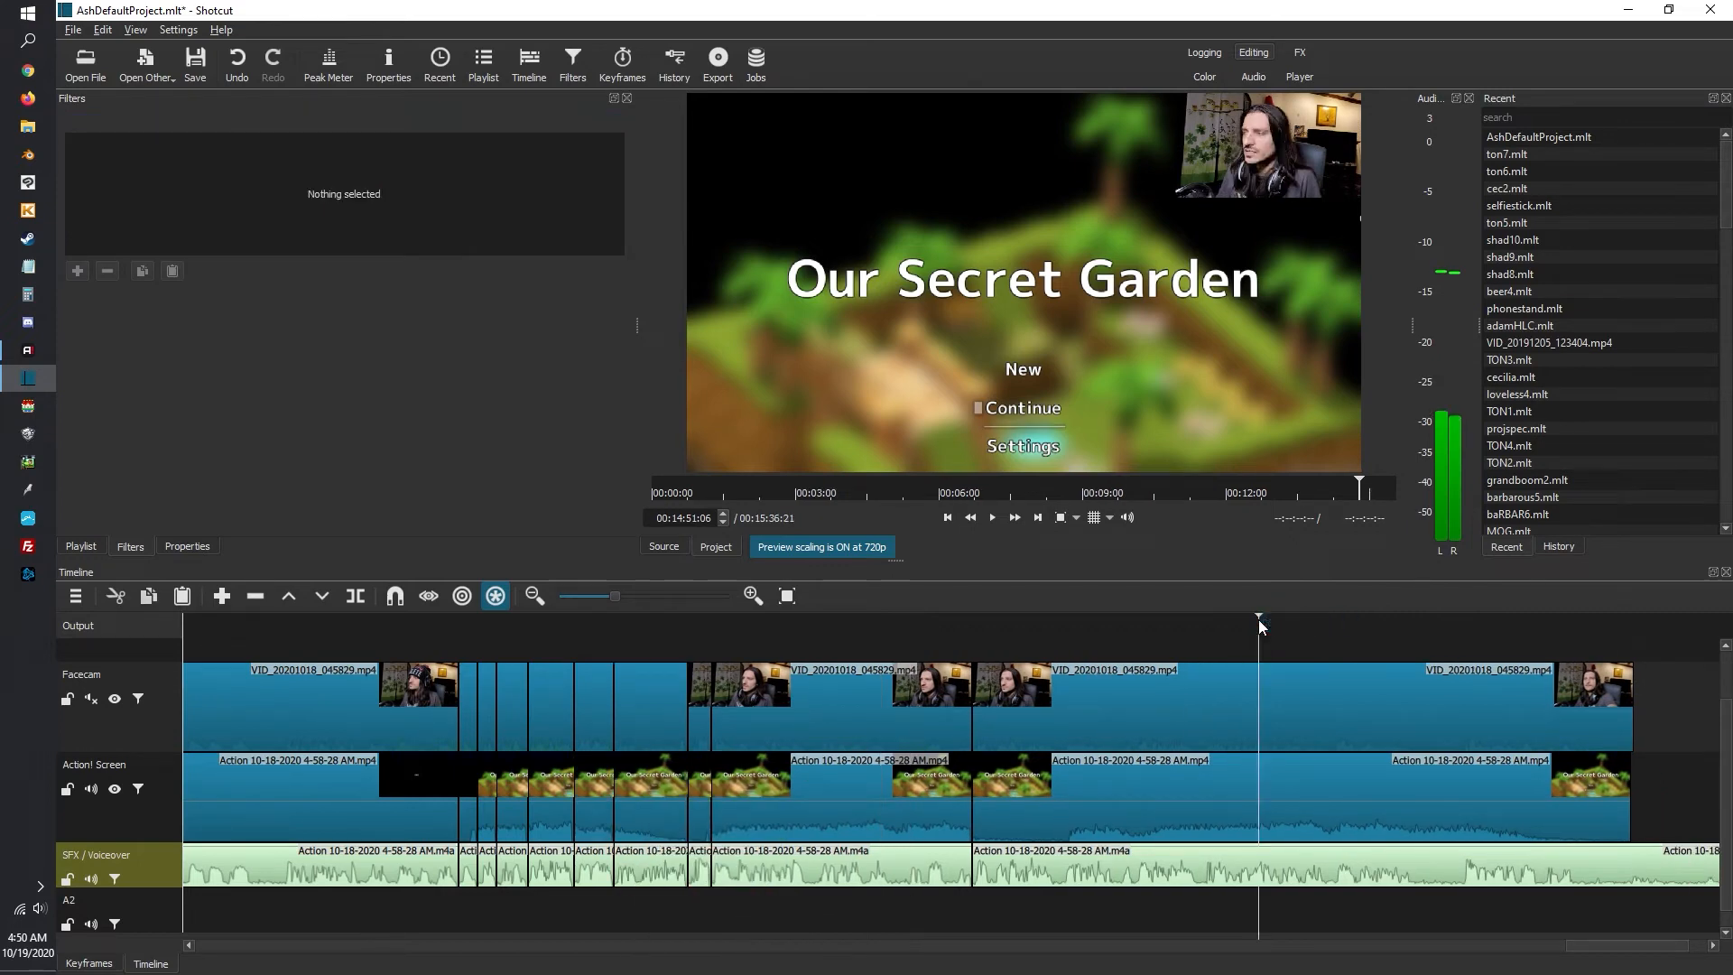
pyautogui.click(992, 517)
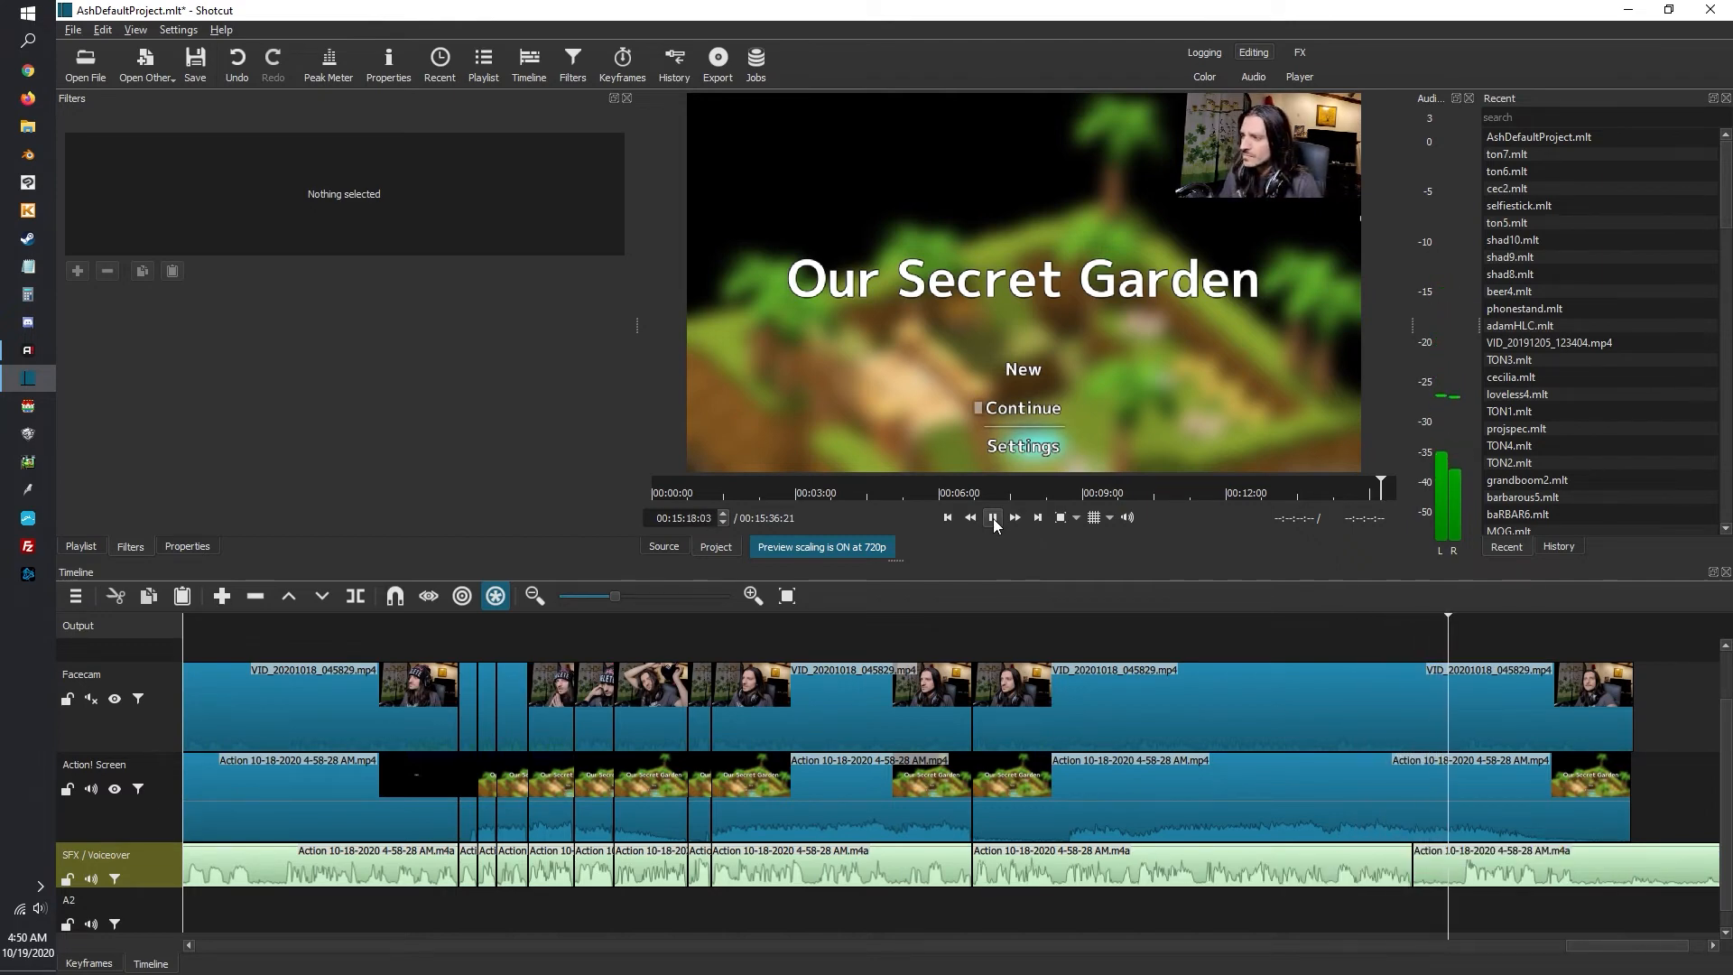
pyautogui.press('s')
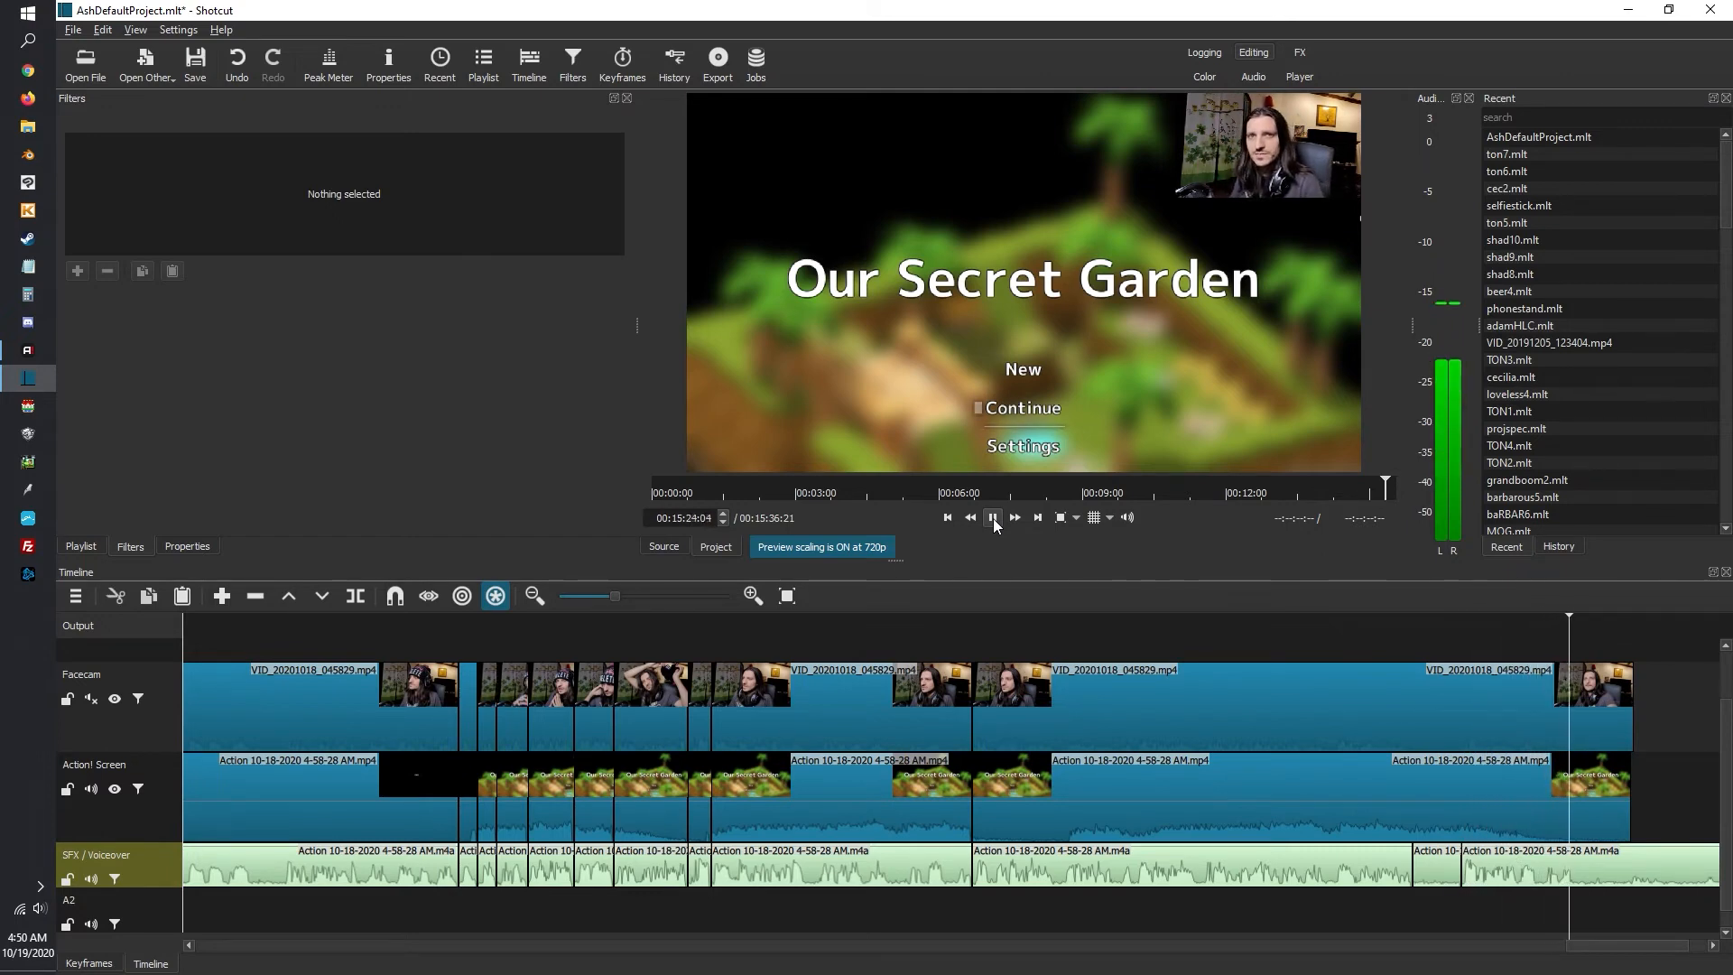
pyautogui.press('s')
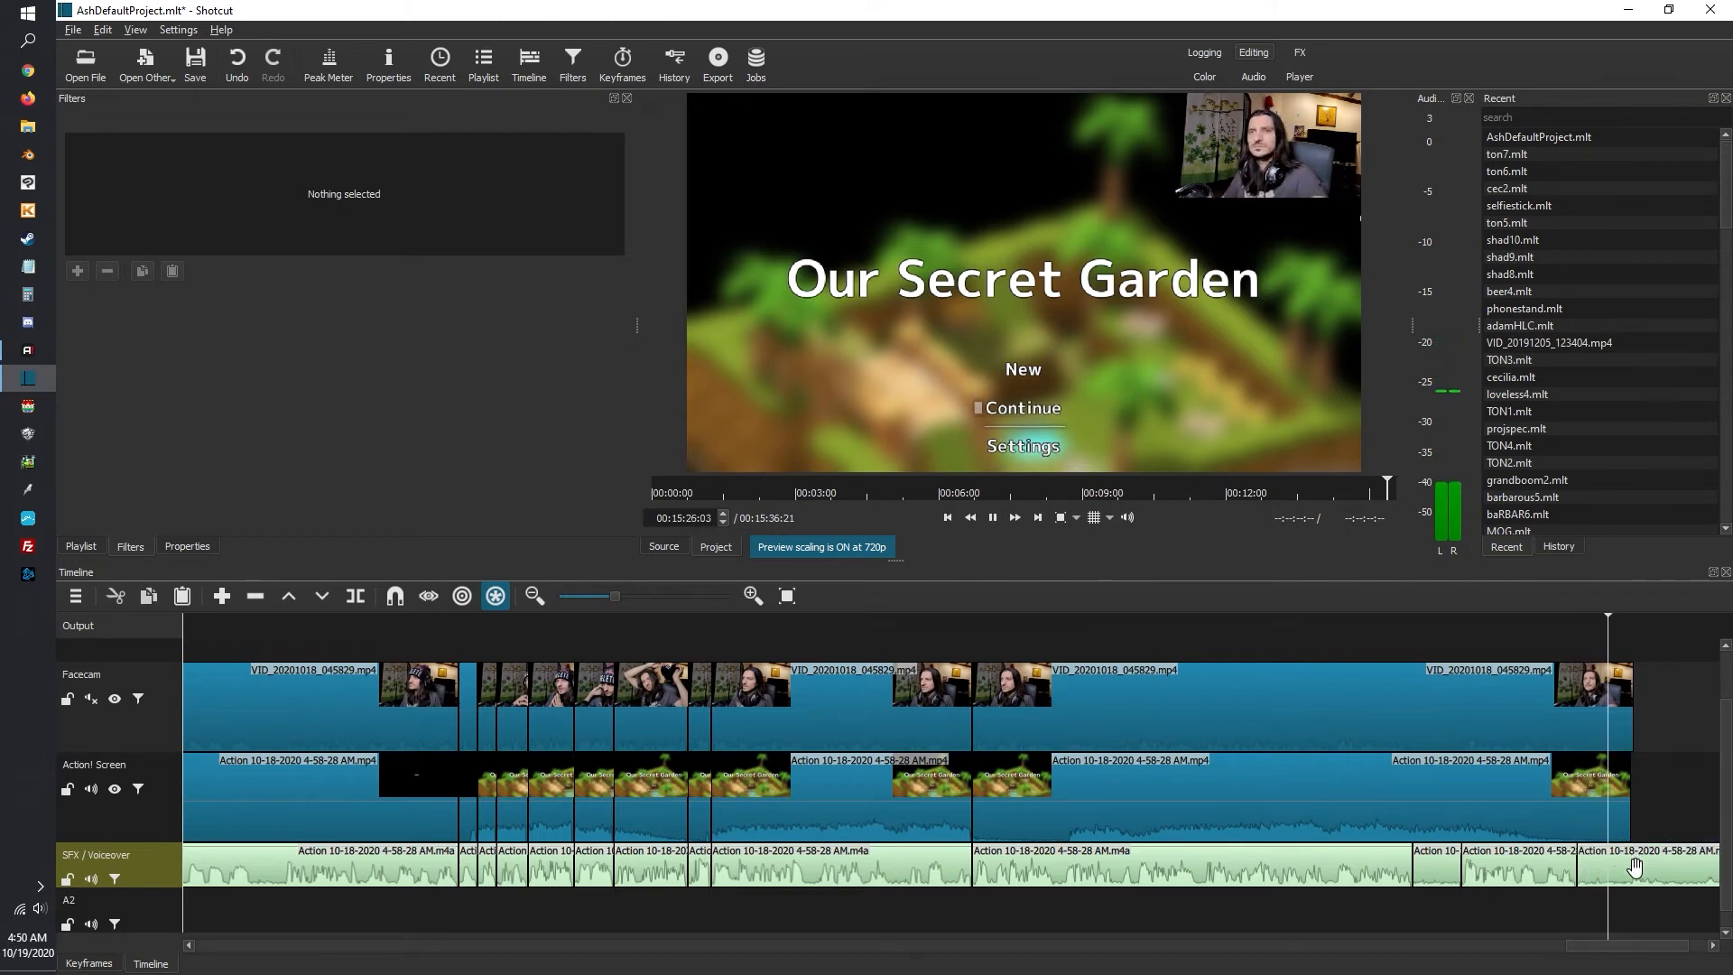
pyautogui.press('space')
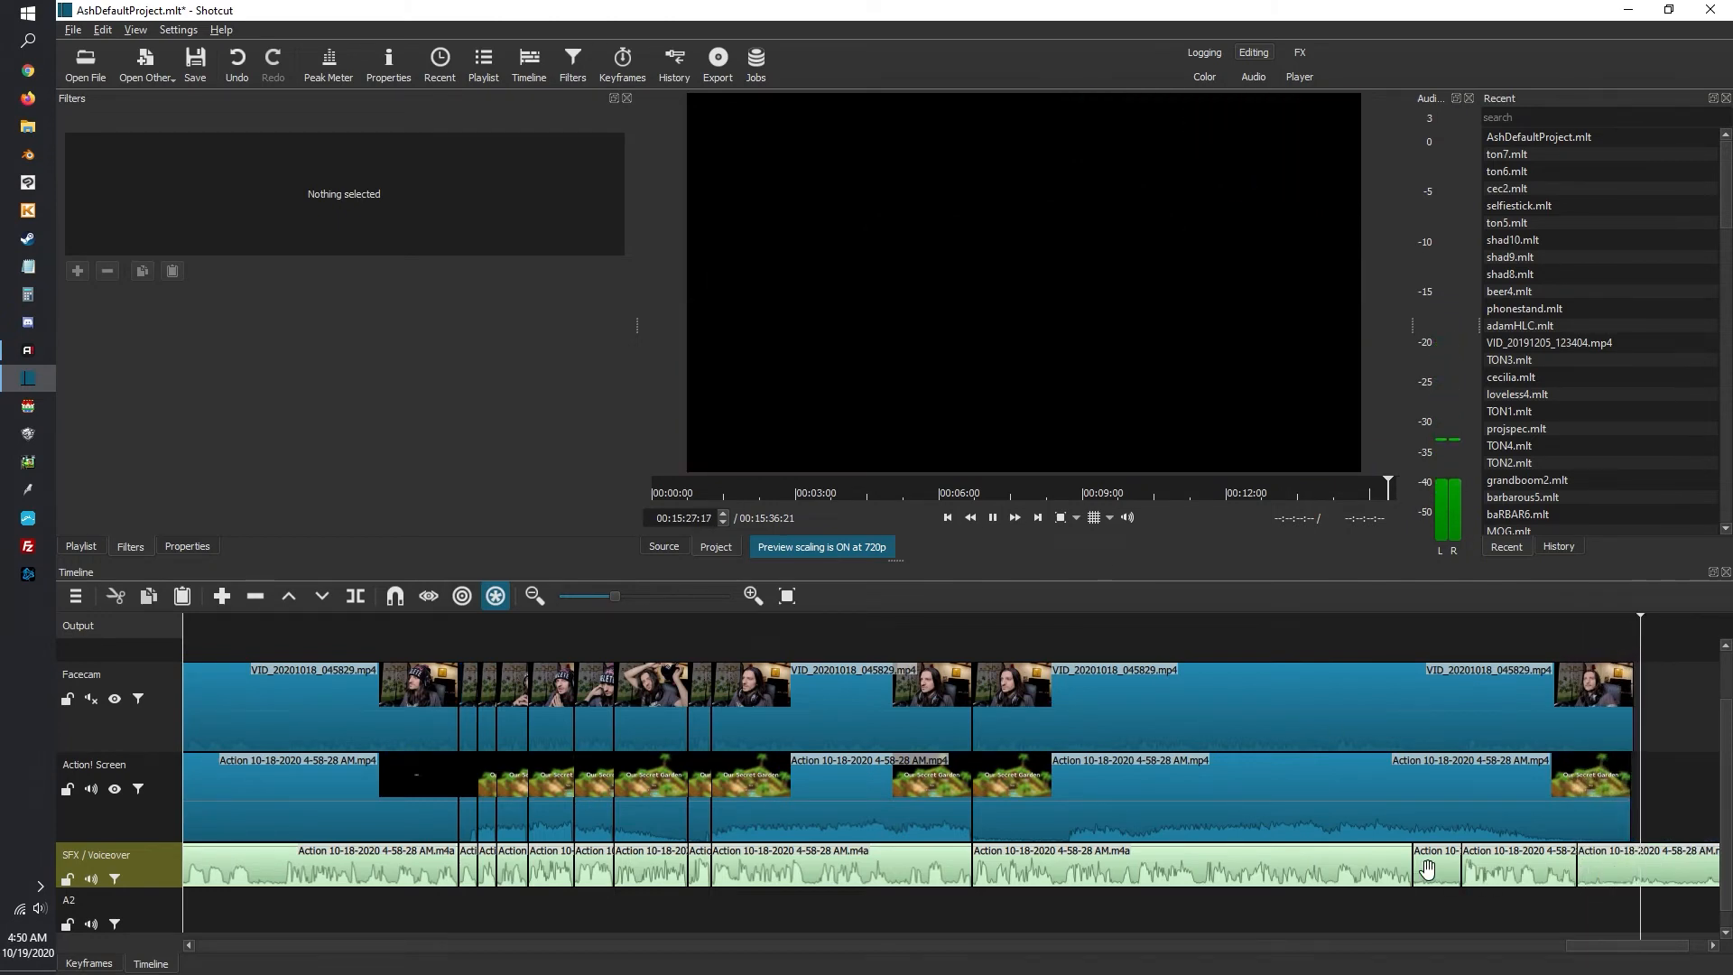
# Remove the silent SFX / Voiceover segment between about 15:16 and 15:19 and the trailing segment after the last split across all tracks
pyautogui.rightClick(1428, 870)
pyautogui.click(1449, 838)
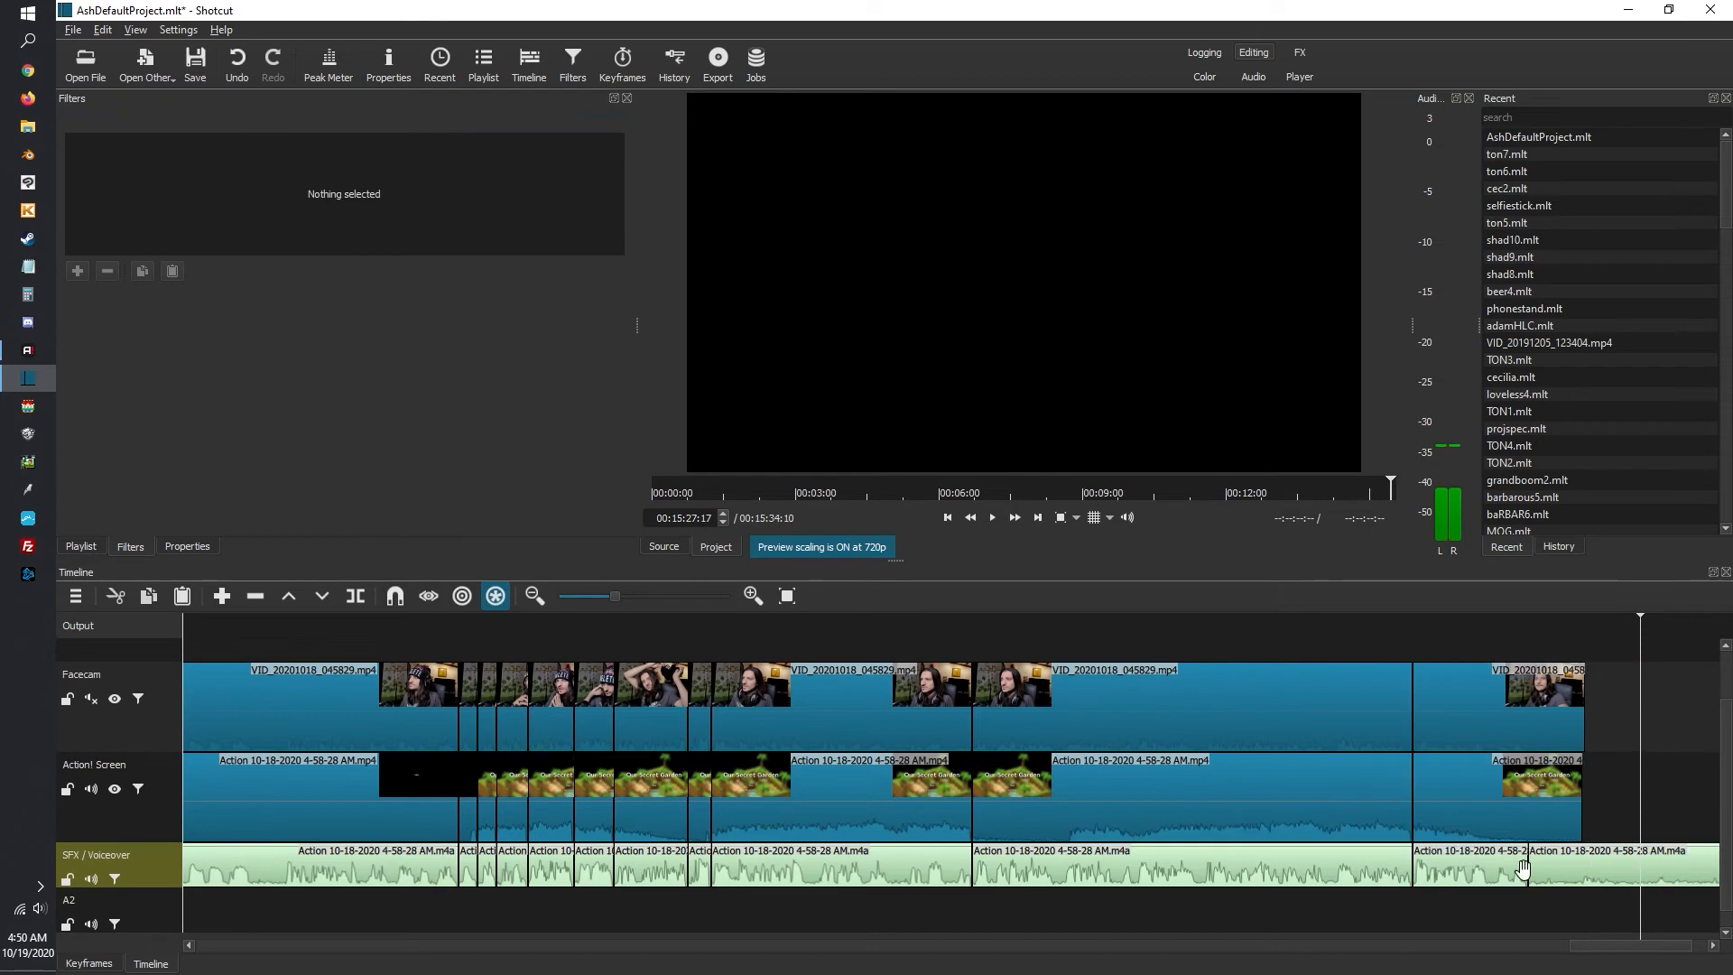
pyautogui.rightClick(1553, 869)
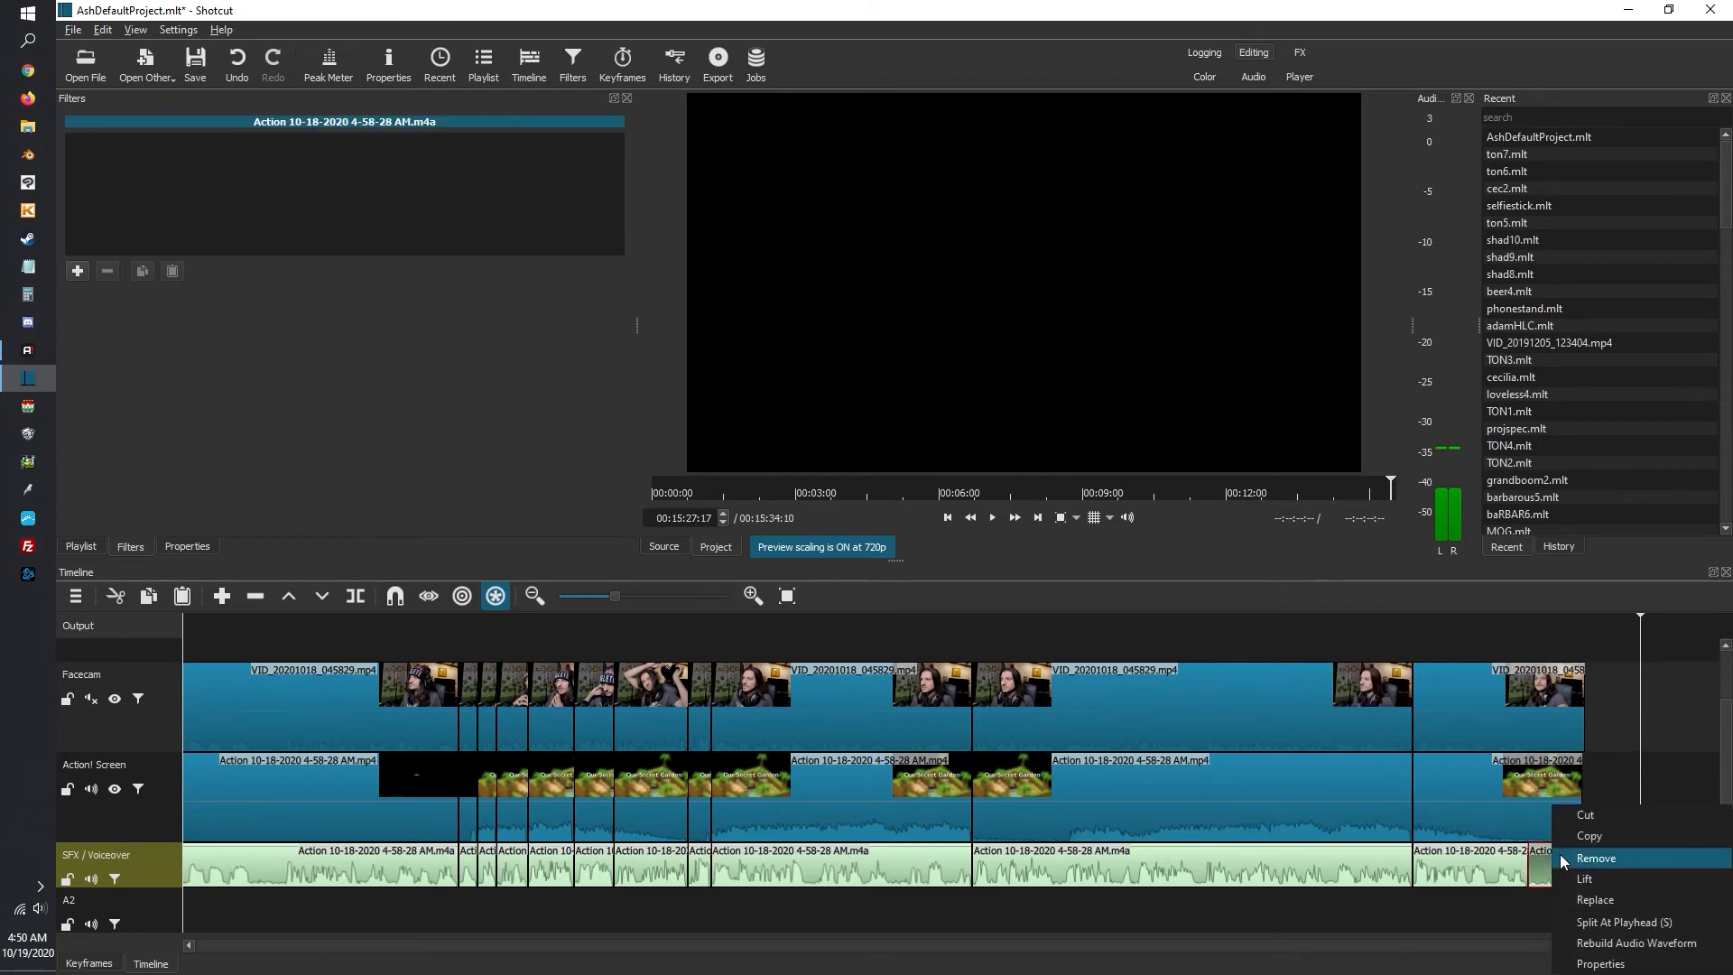
pyautogui.click(1560, 855)
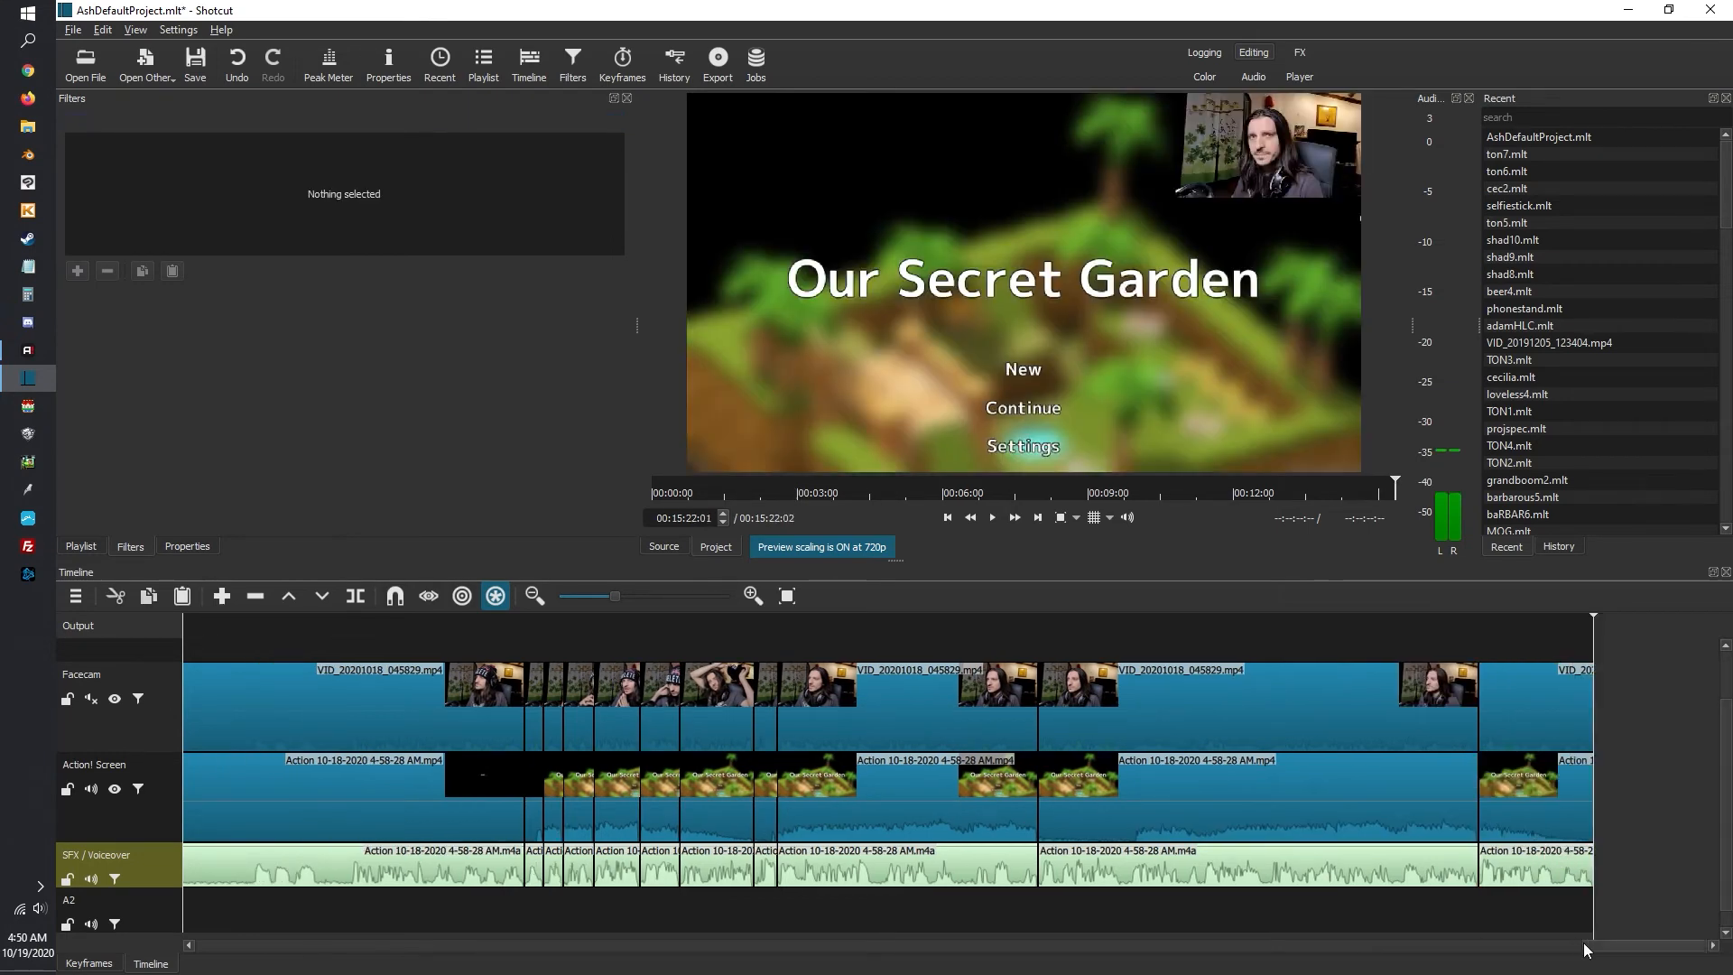
# Review the Facecam track's Brightness, Size and Position, Gain / Volume, Limiter, Bass & Treble and Noise Gate filter settings
pyautogui.moveTo(1593, 947); pyautogui.dragTo(1508, 924)
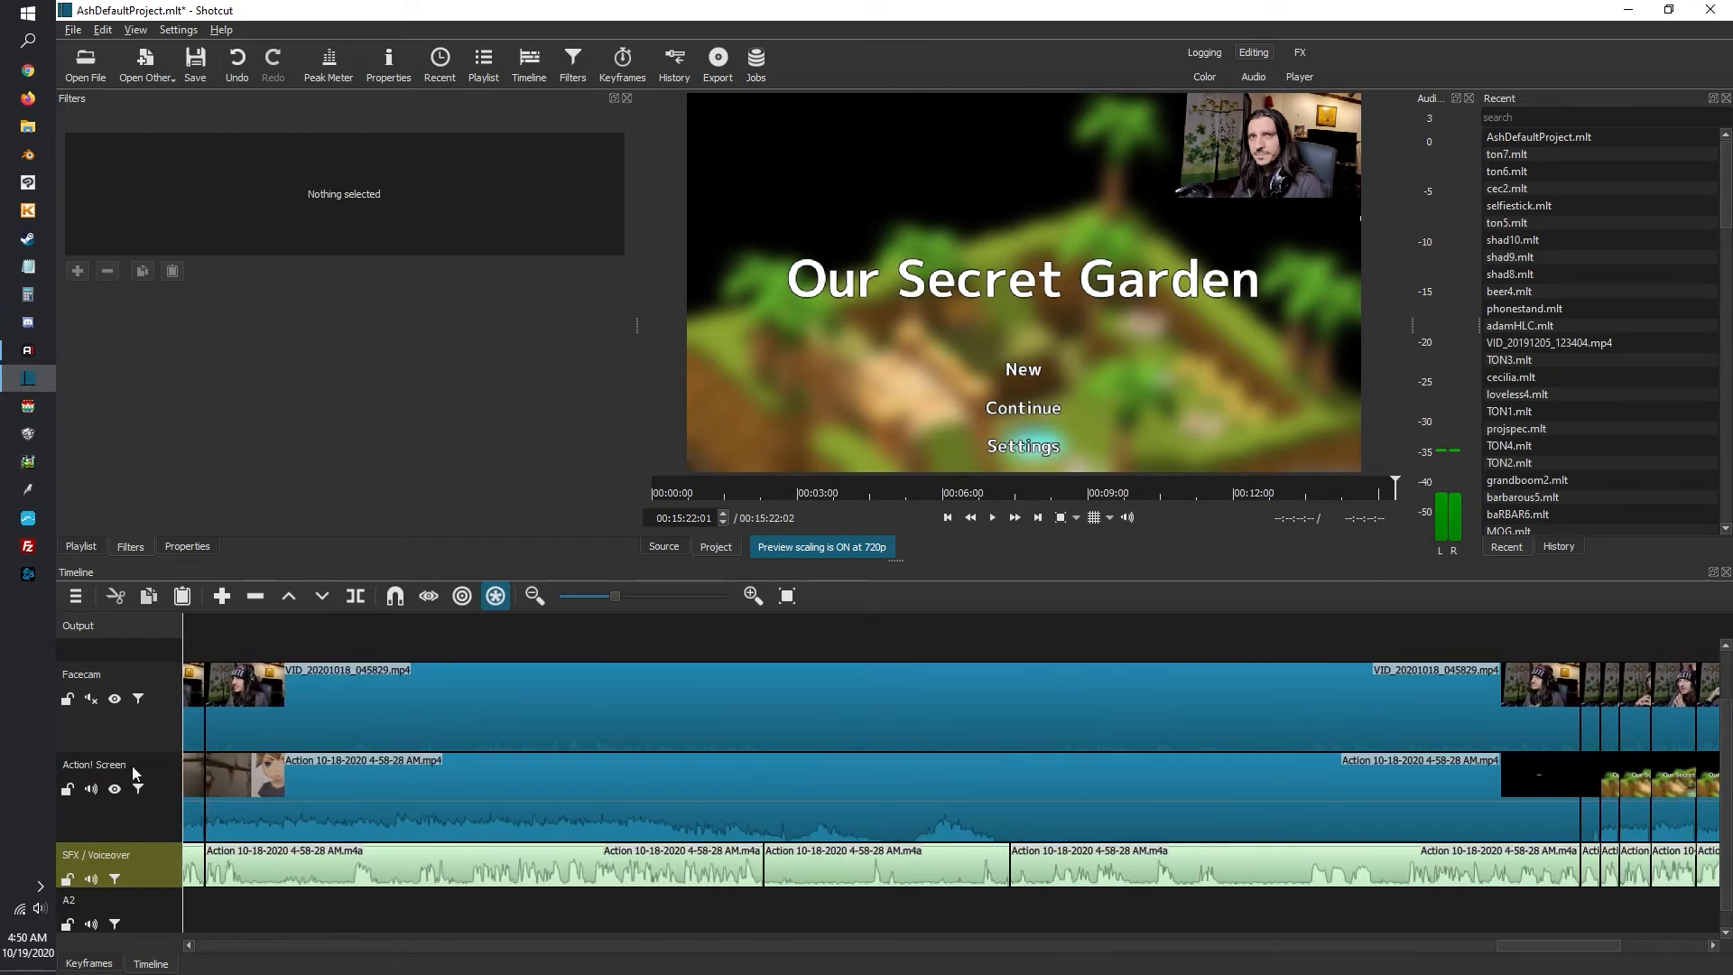
pyautogui.click(139, 699)
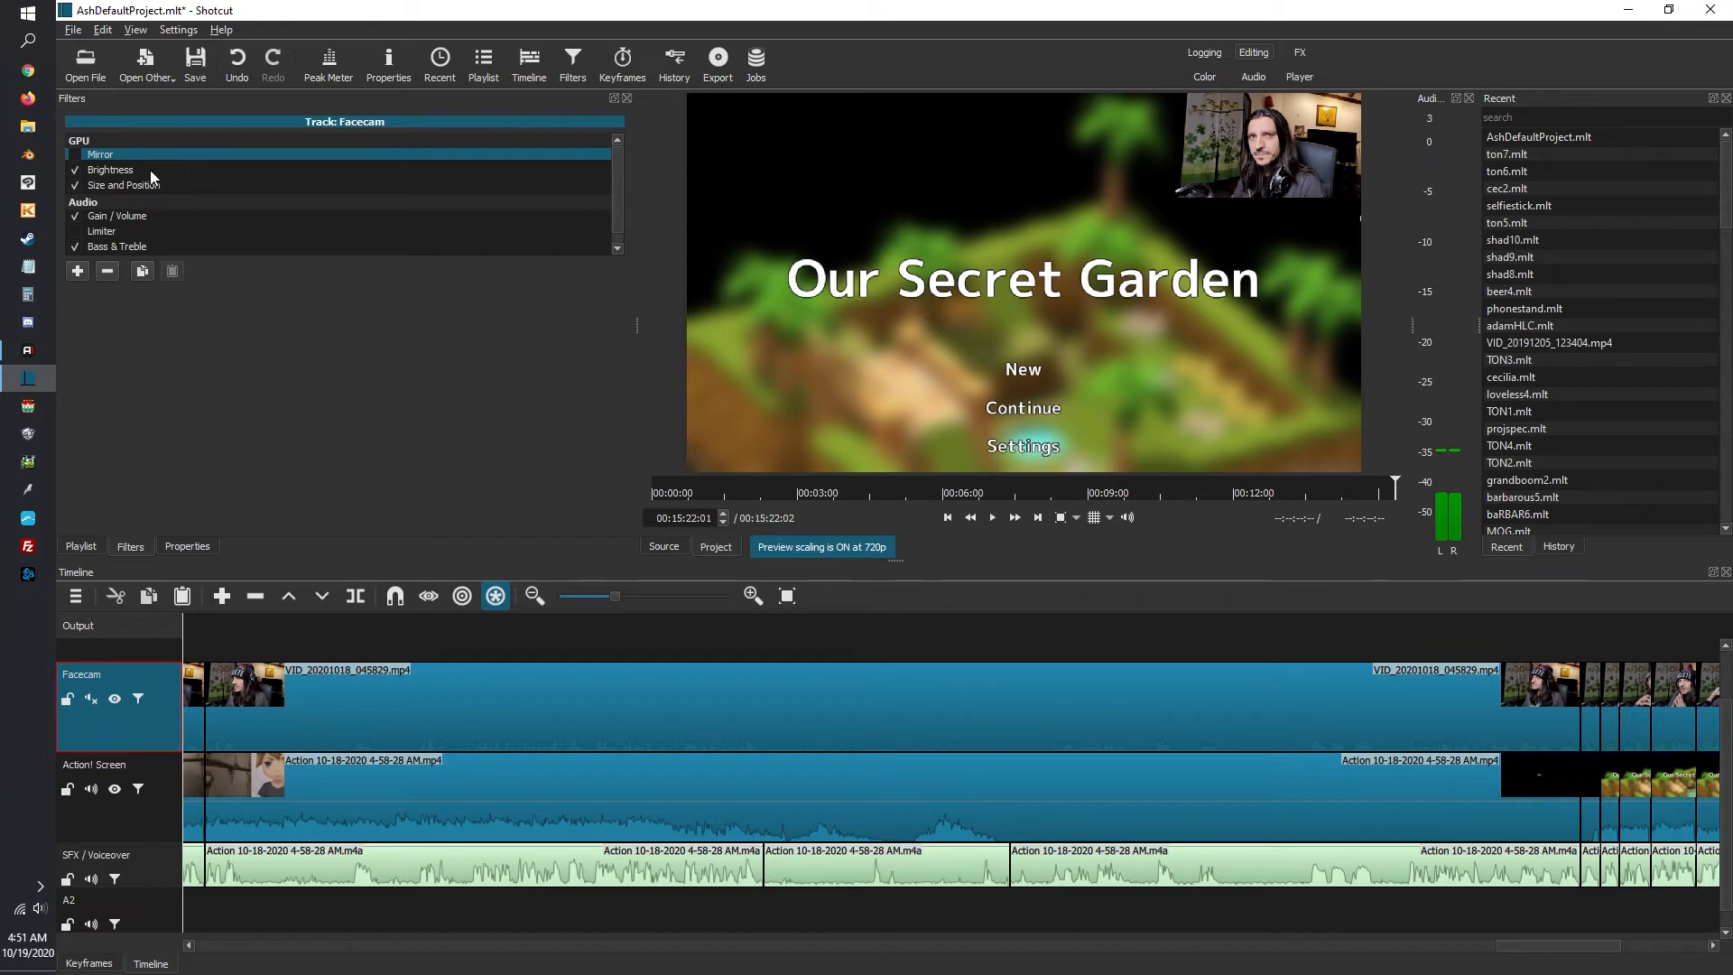
pyautogui.click(104, 170)
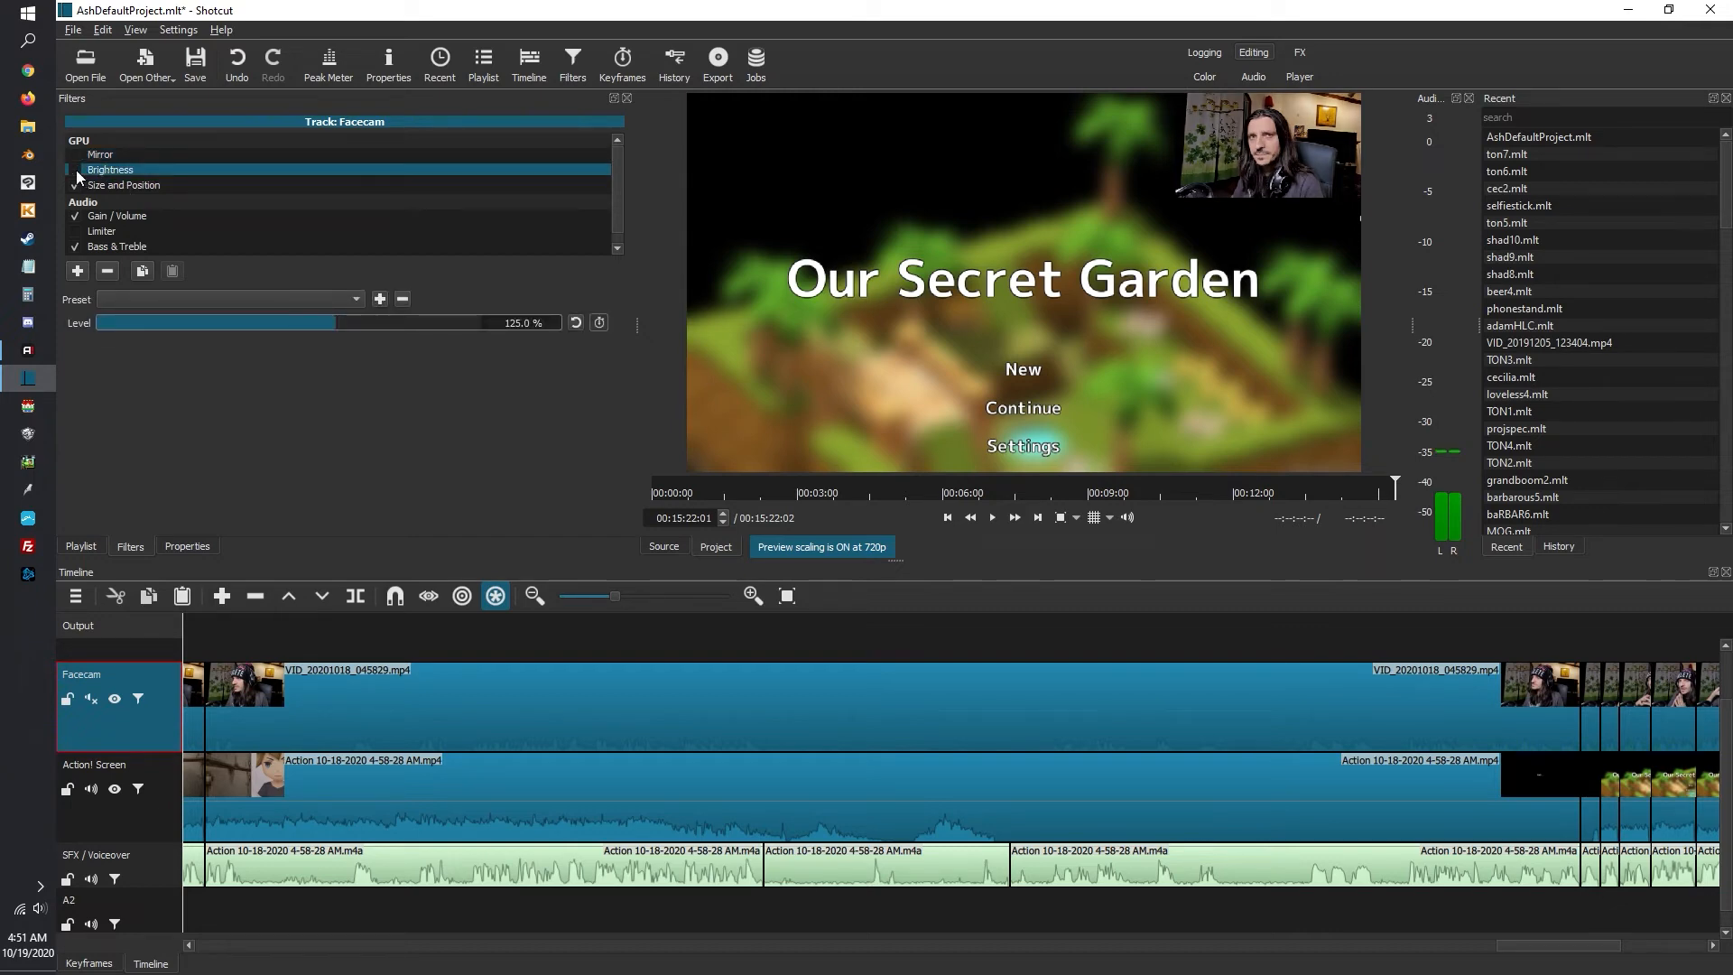
pyautogui.click(76, 170)
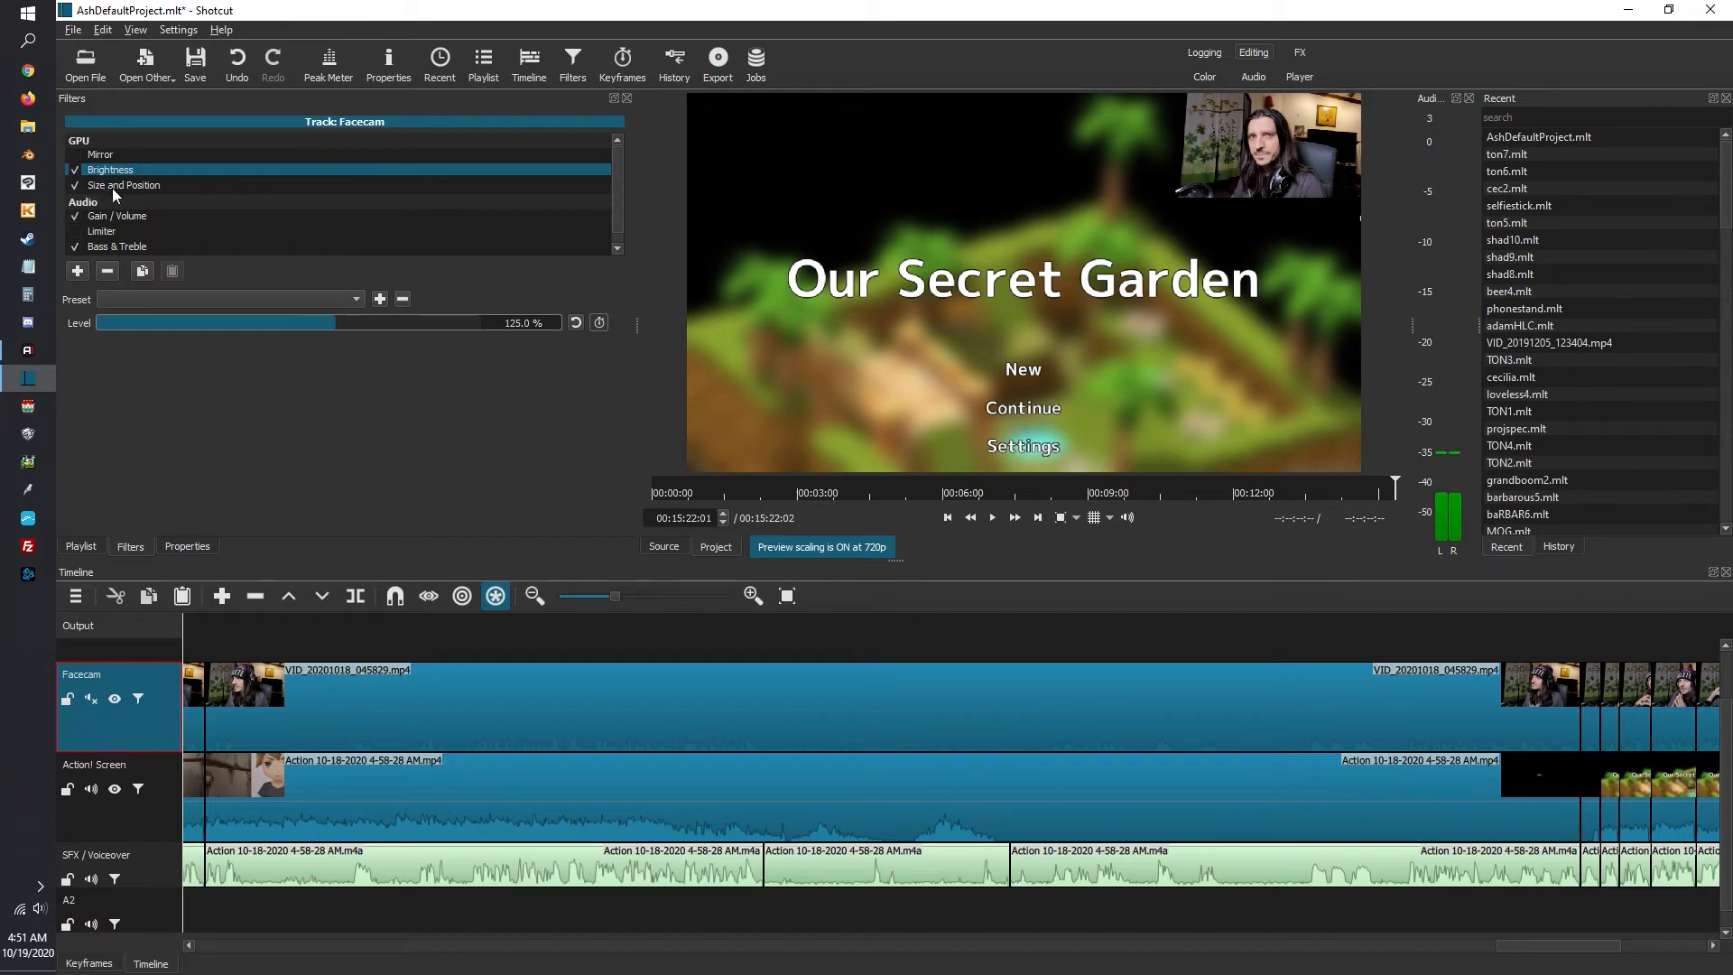
pyautogui.click(118, 185)
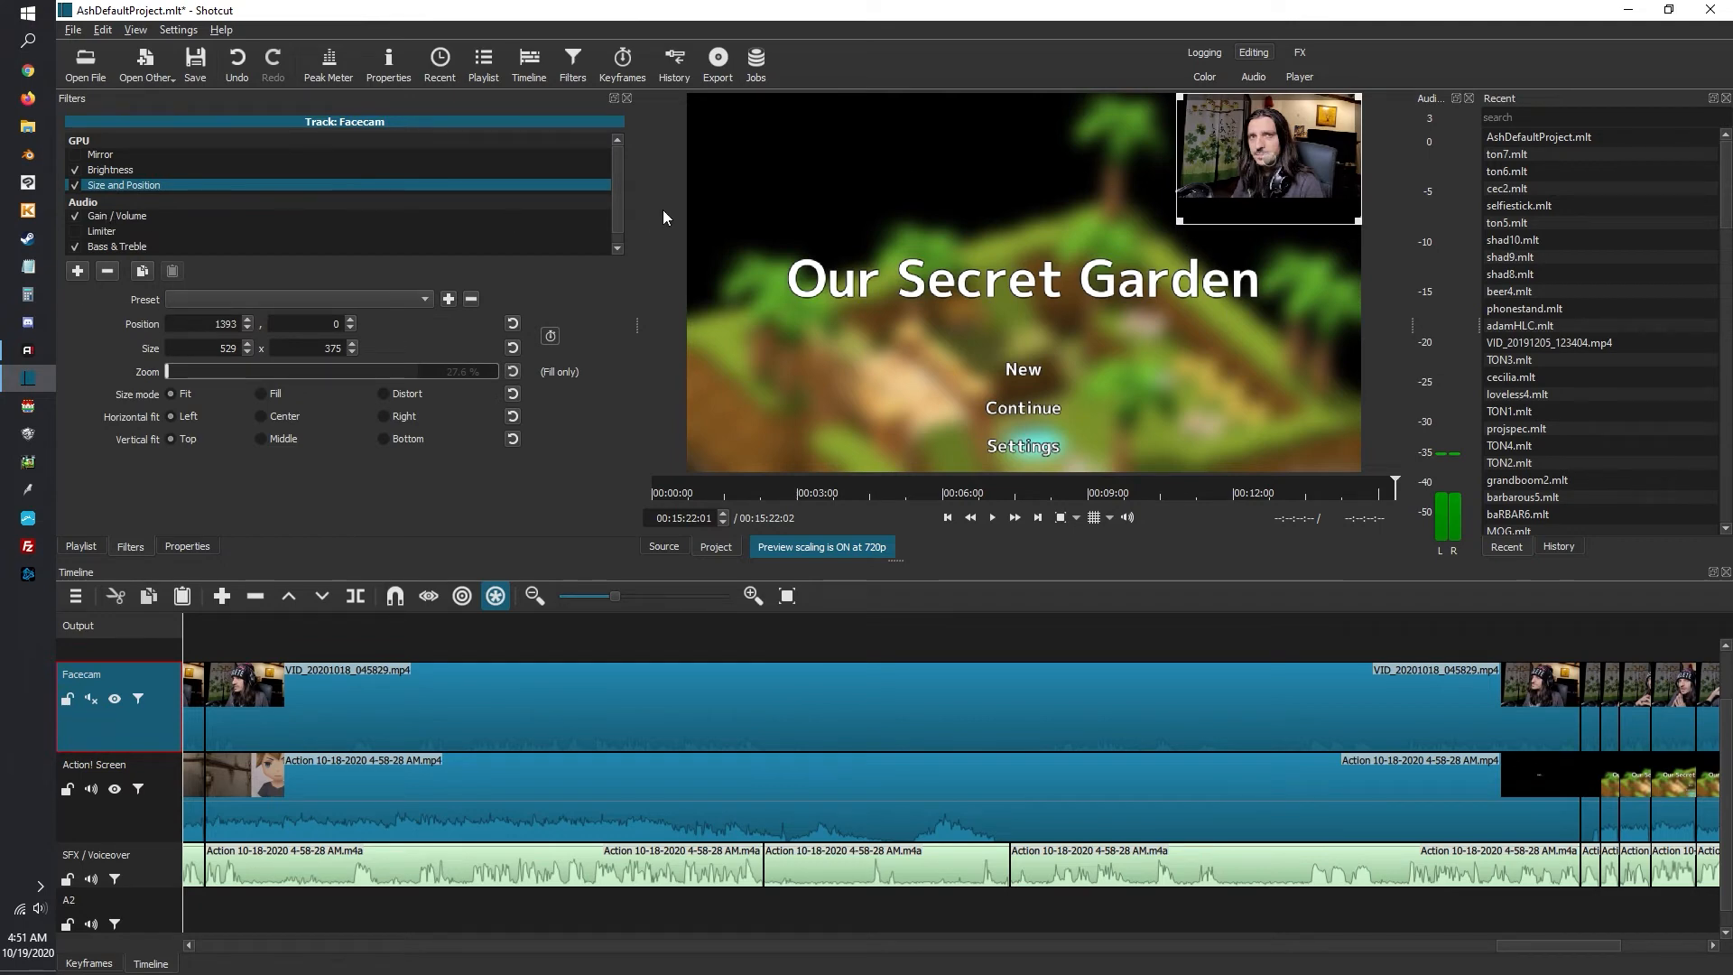
pyautogui.scroll(-1, 620, 212)
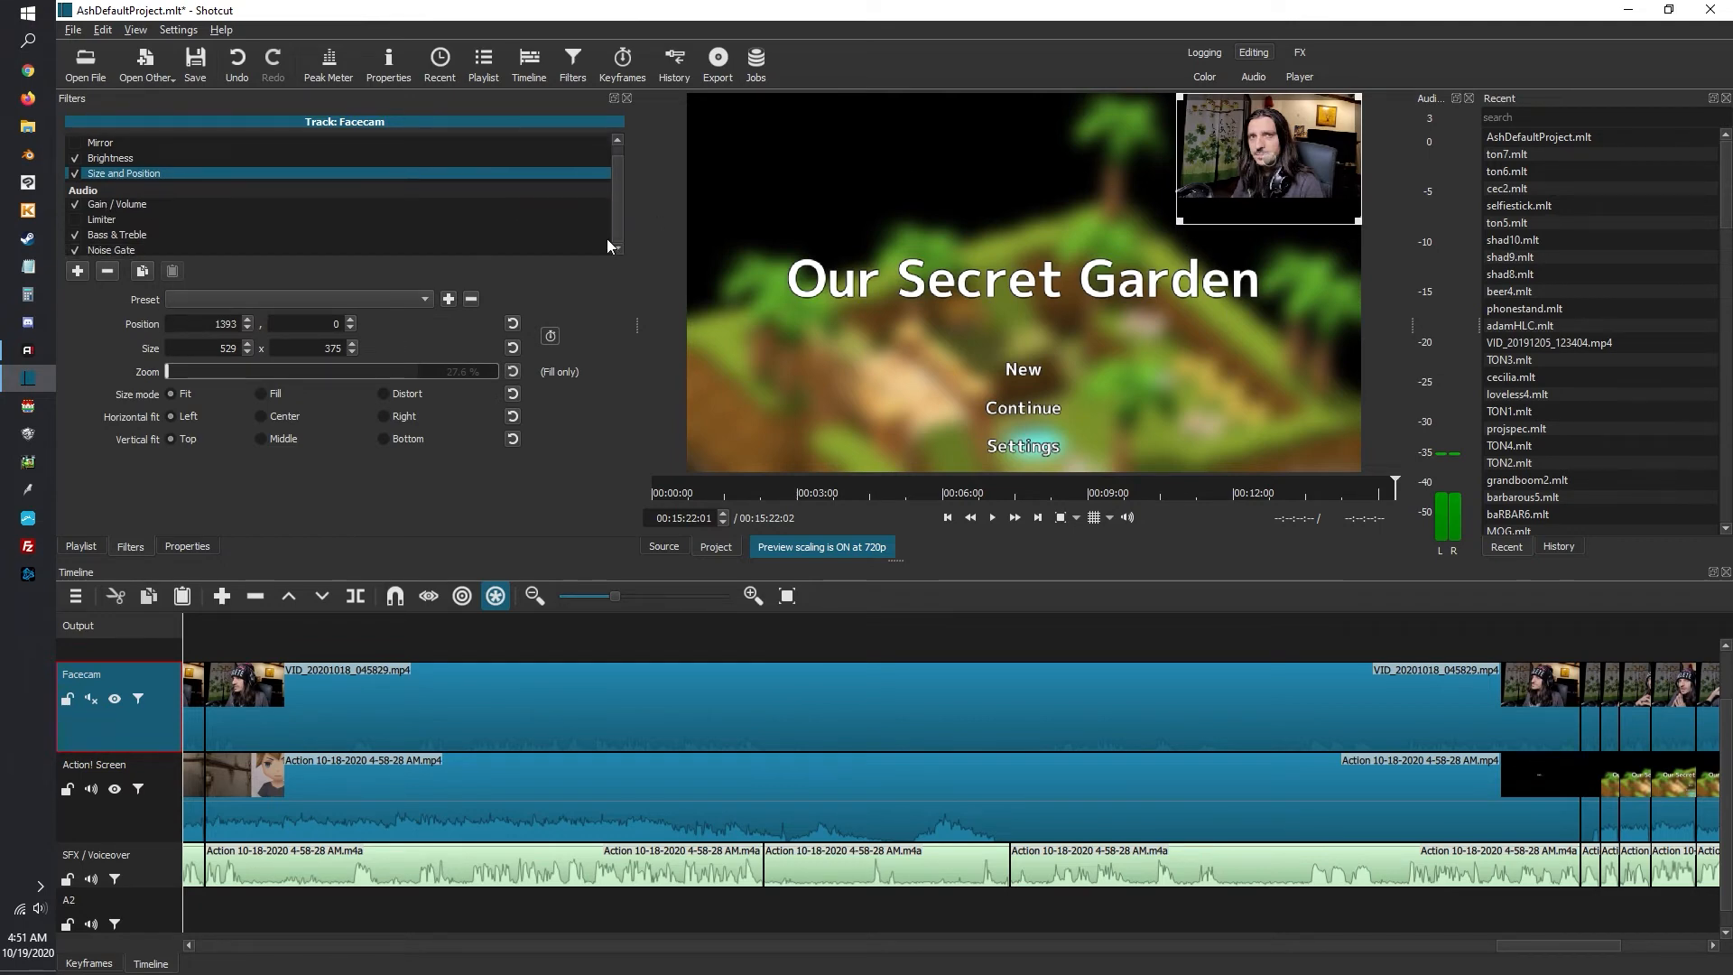
pyautogui.click(101, 206)
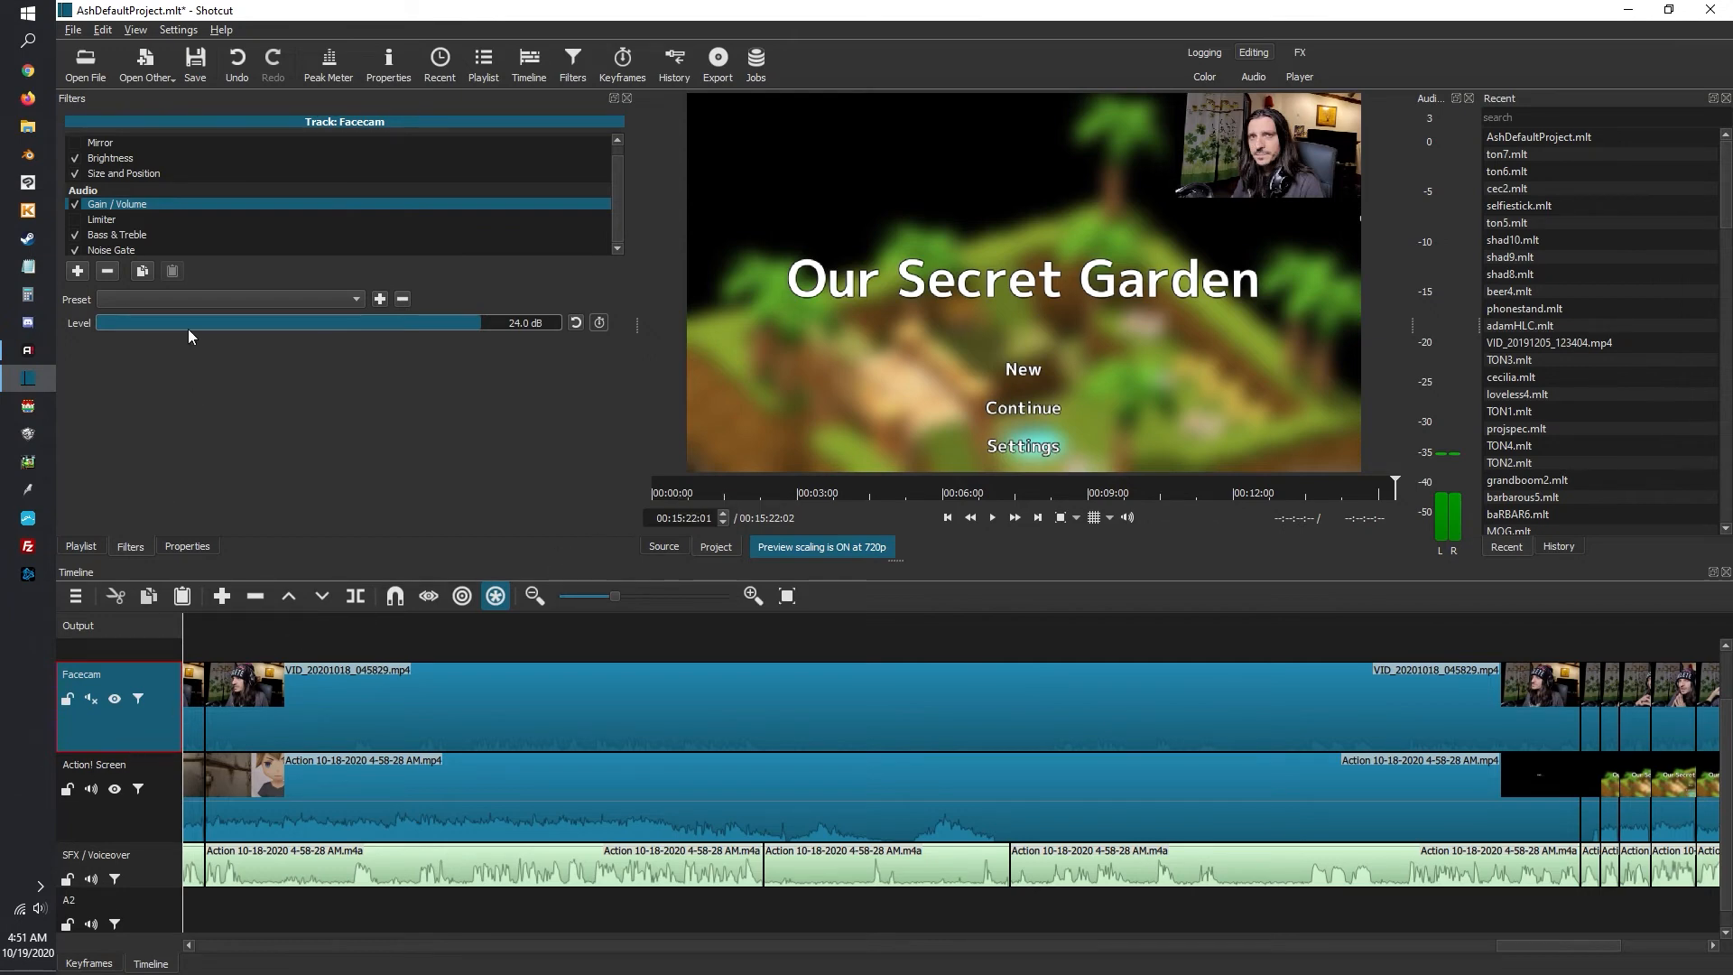
pyautogui.click(109, 221)
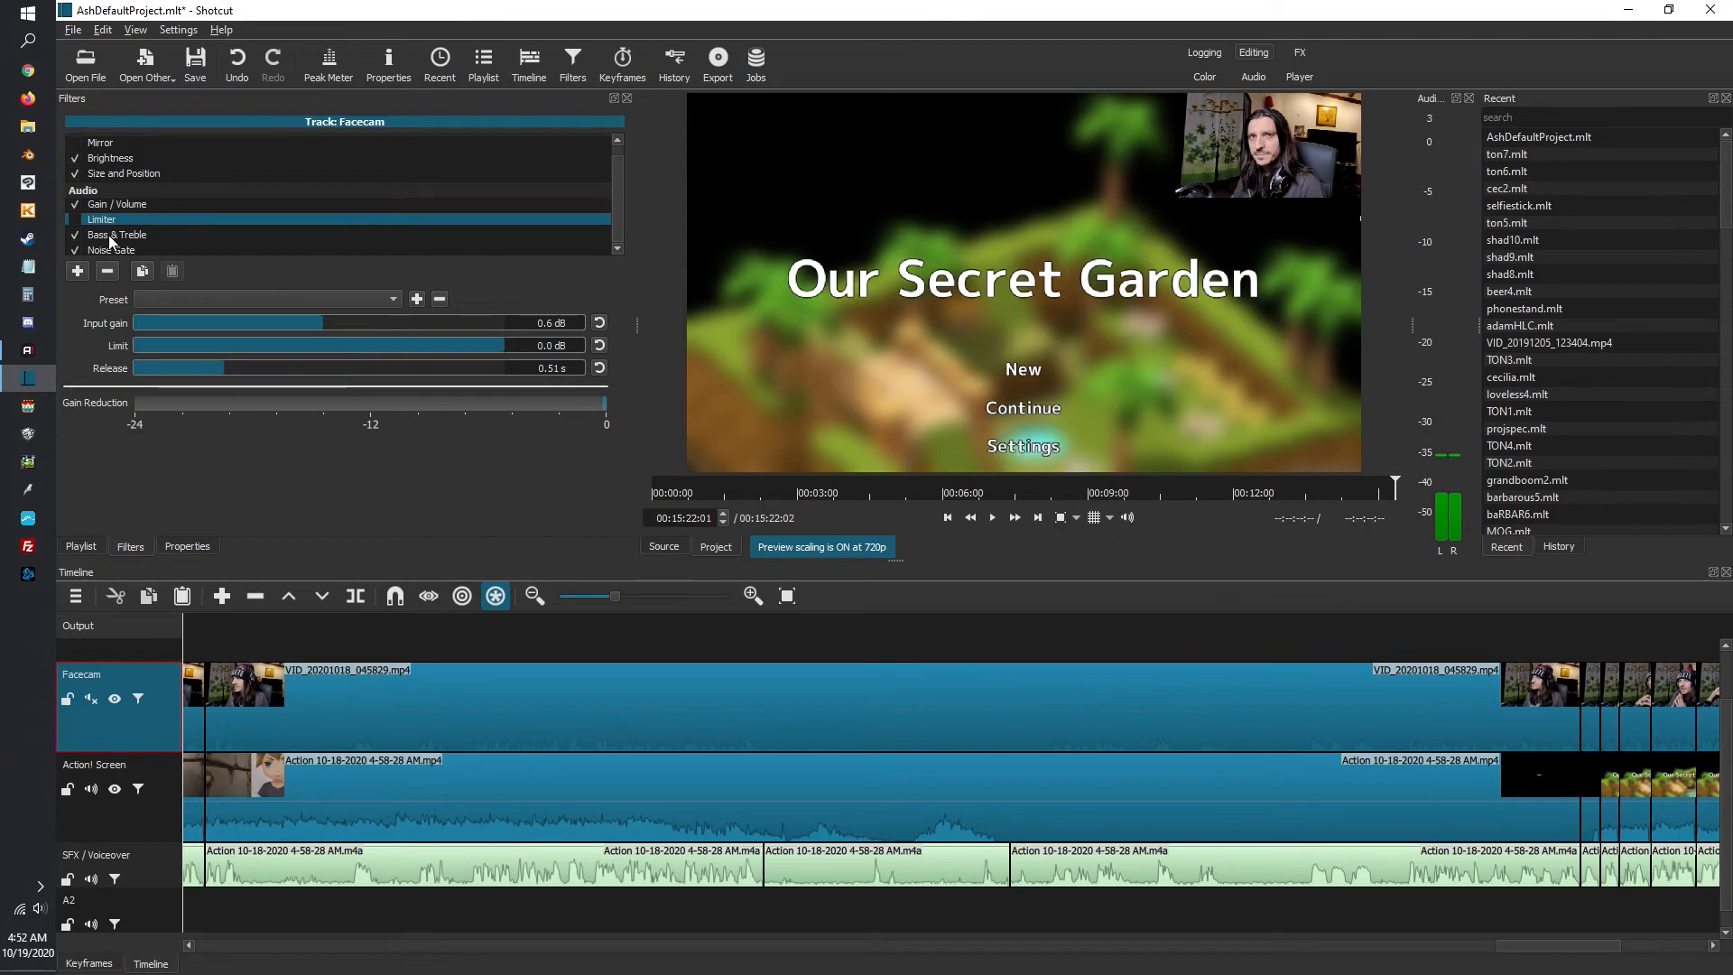
pyautogui.click(112, 237)
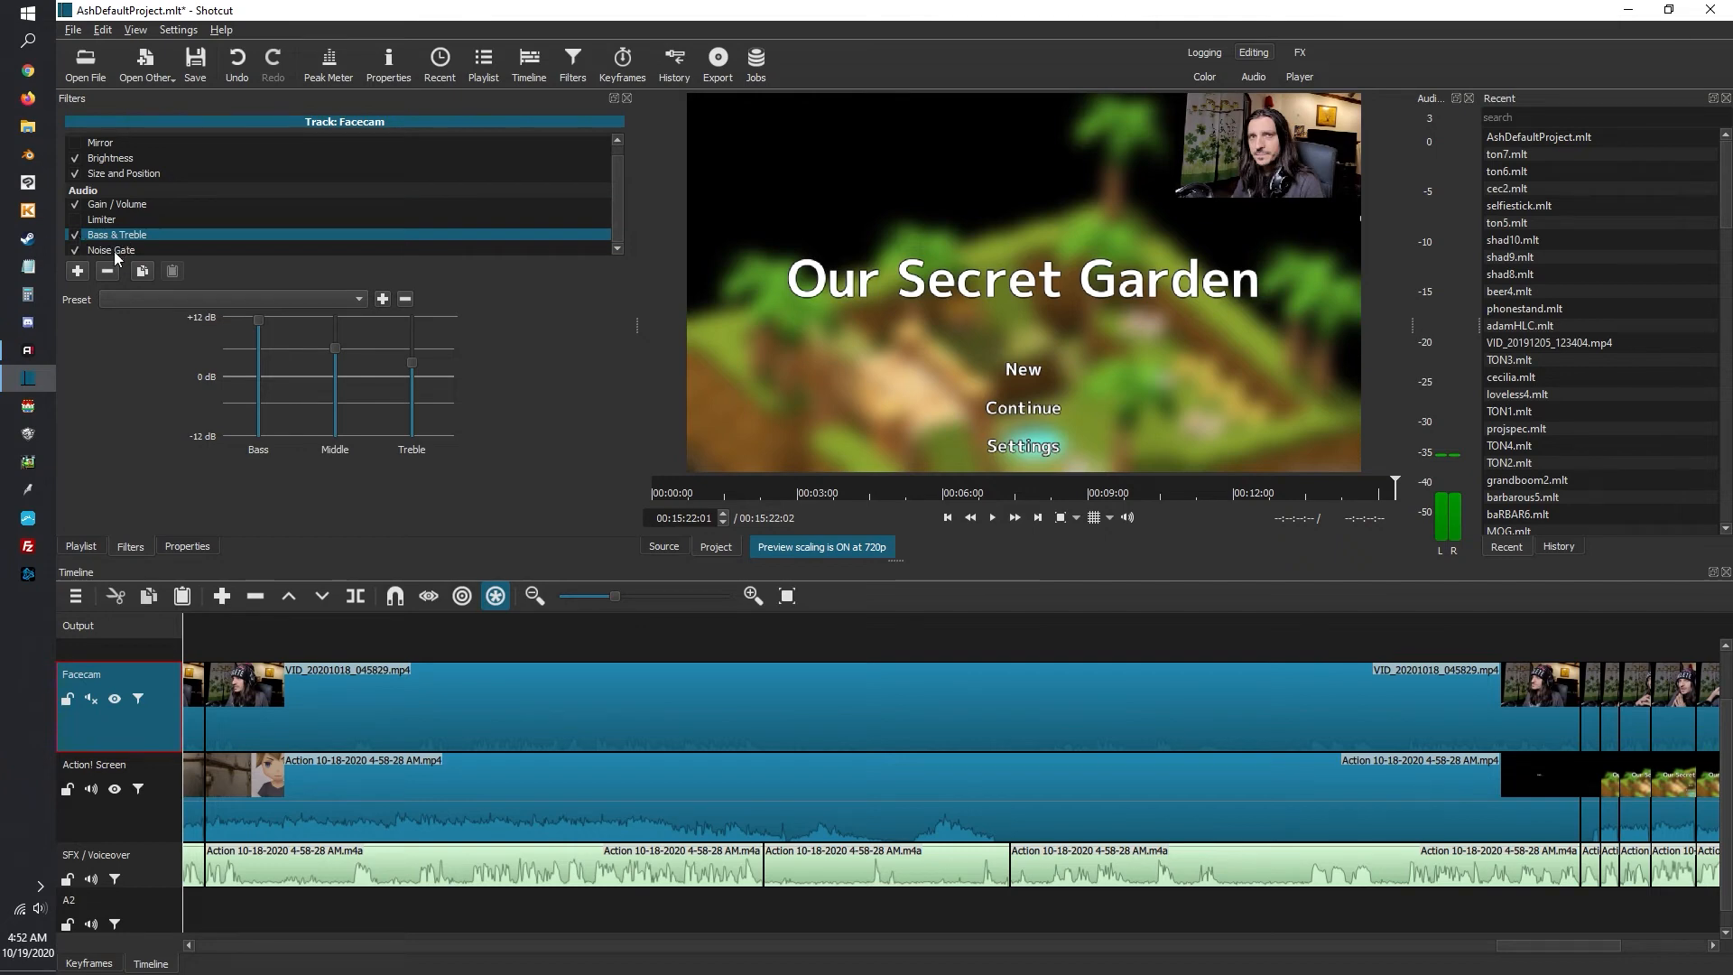
pyautogui.click(117, 252)
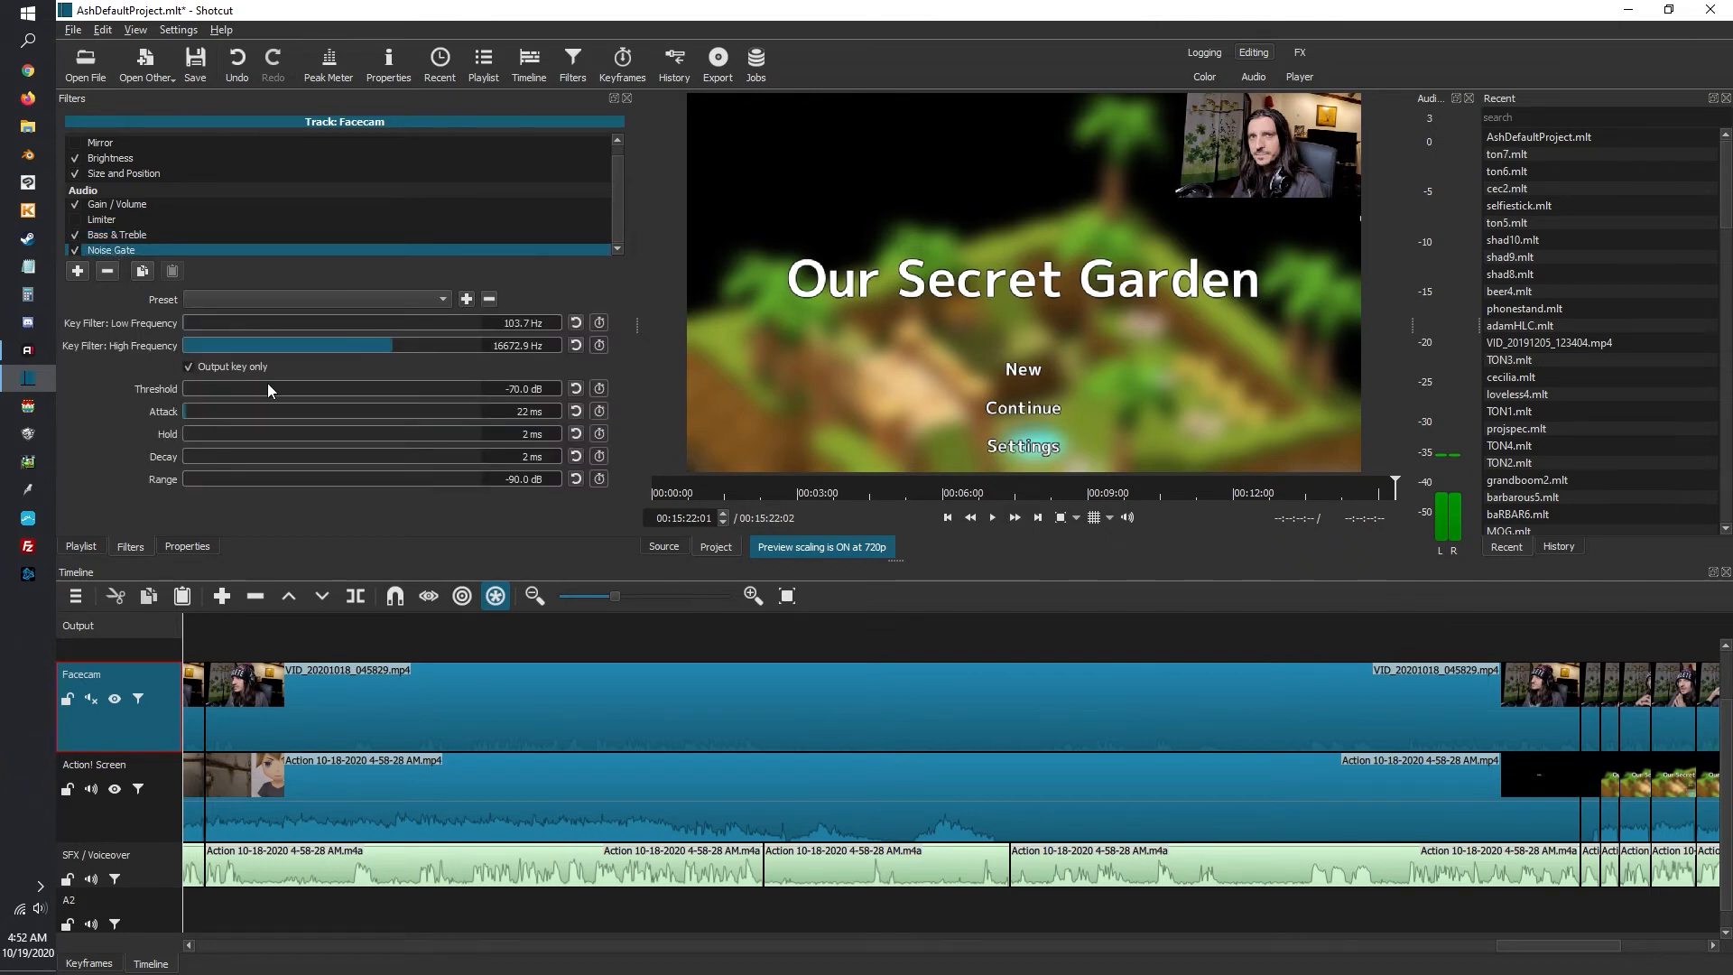
# Review the SFX / Voiceover track's Gain / Volume, Noise Gate and Compressor filter settings
pyautogui.click(114, 881)
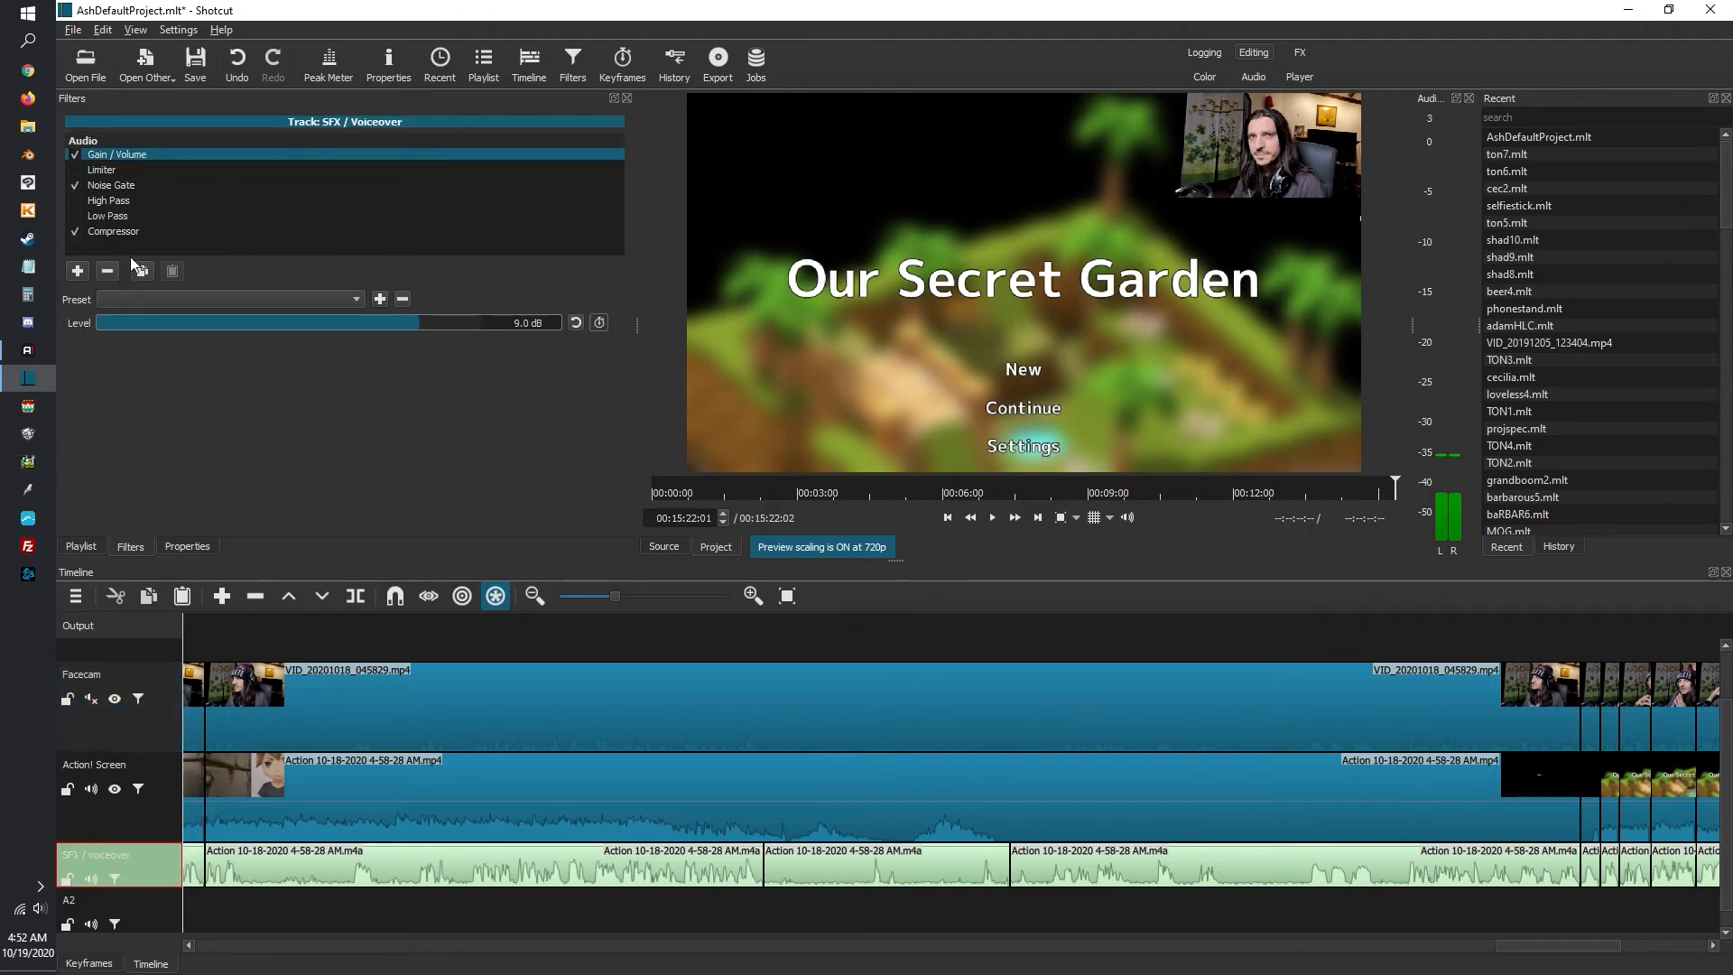
pyautogui.click(108, 186)
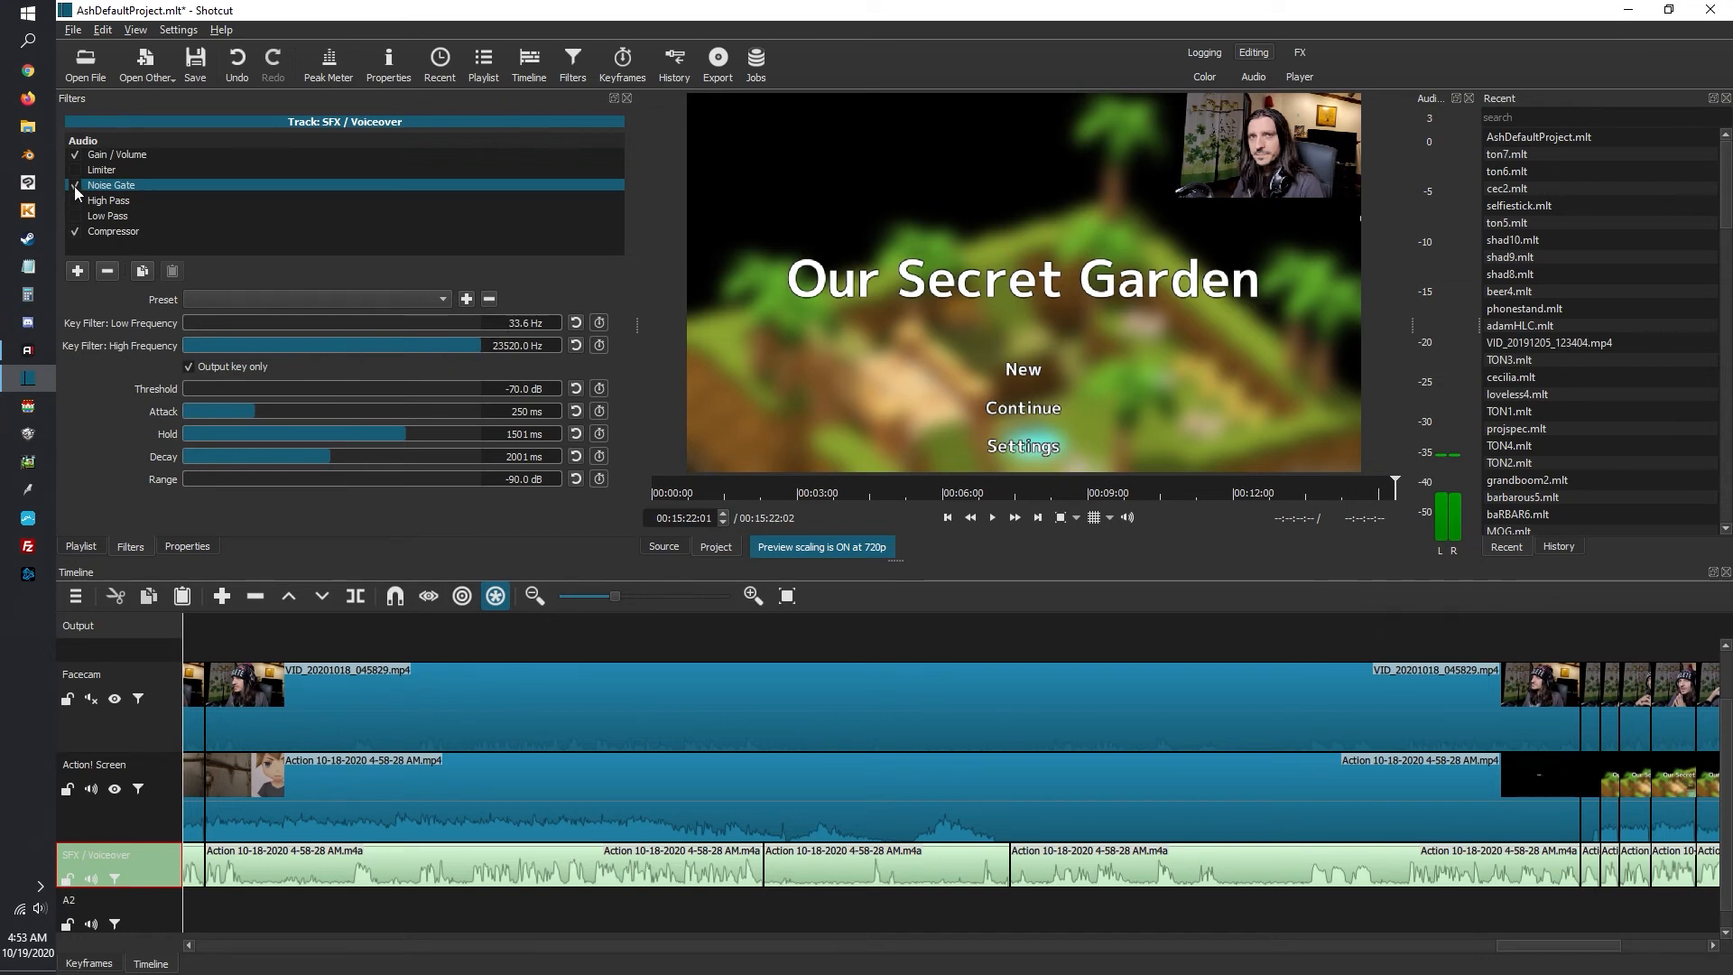
pyautogui.click(105, 233)
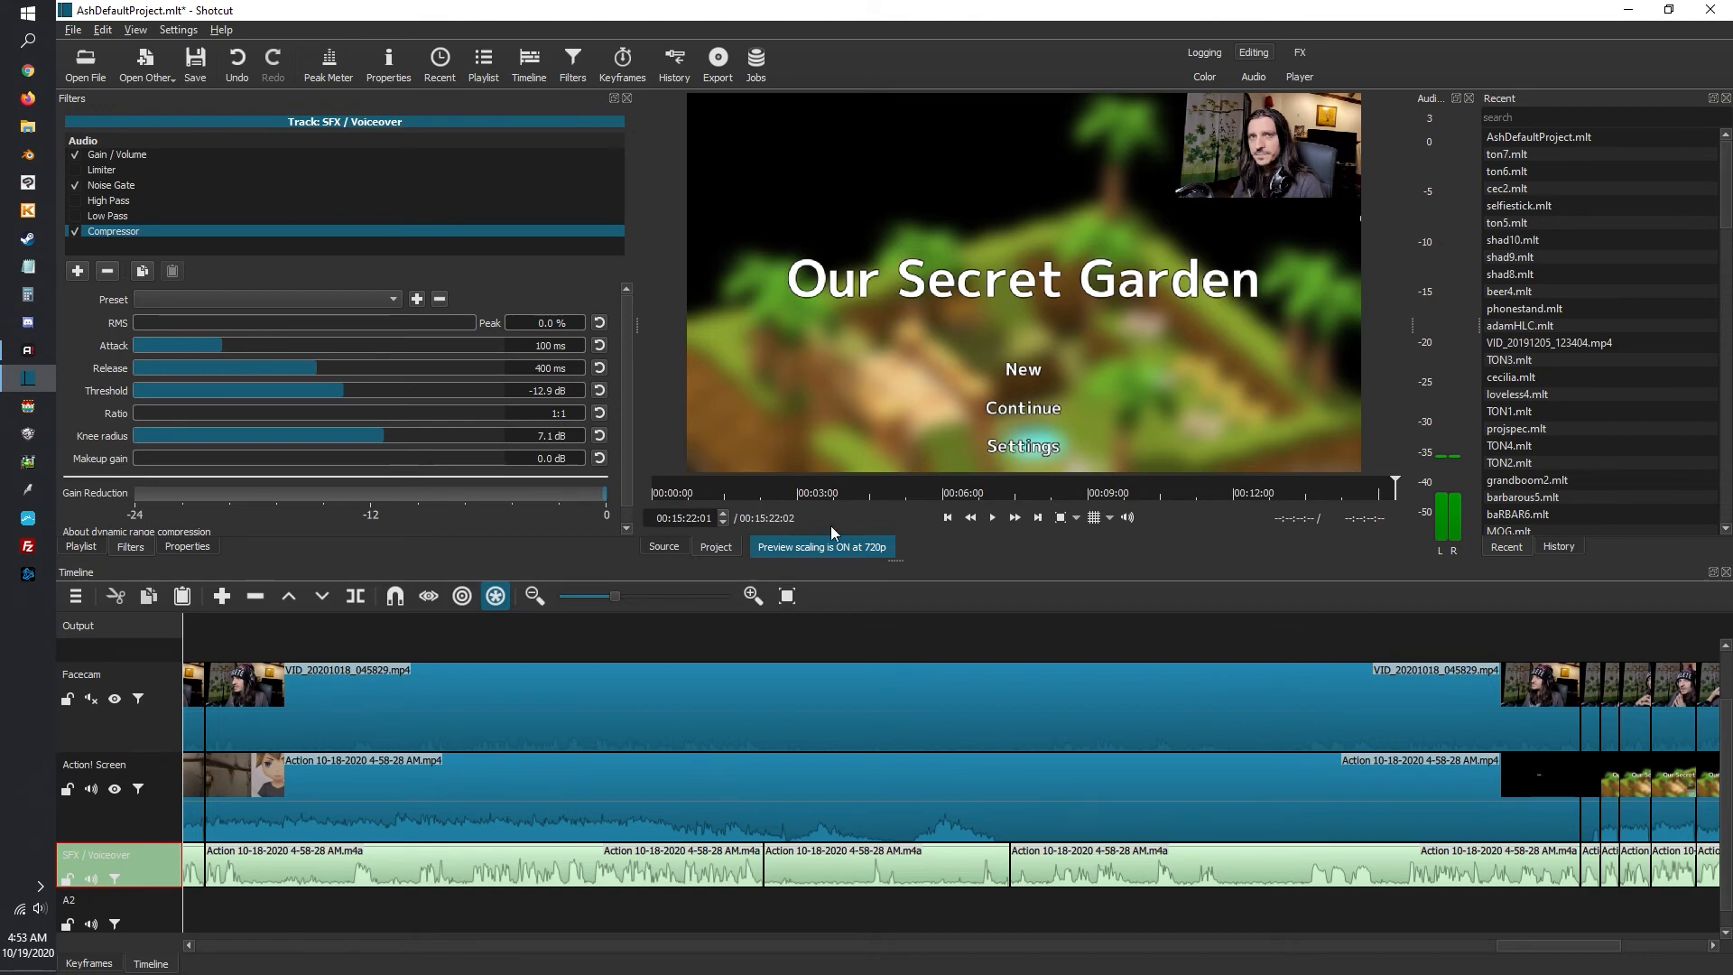
# Save the project under the new name mysecgar2 as an MLT XML file in the zASH-resources folder
pyautogui.click(181, 548)
pyautogui.click(72, 30)
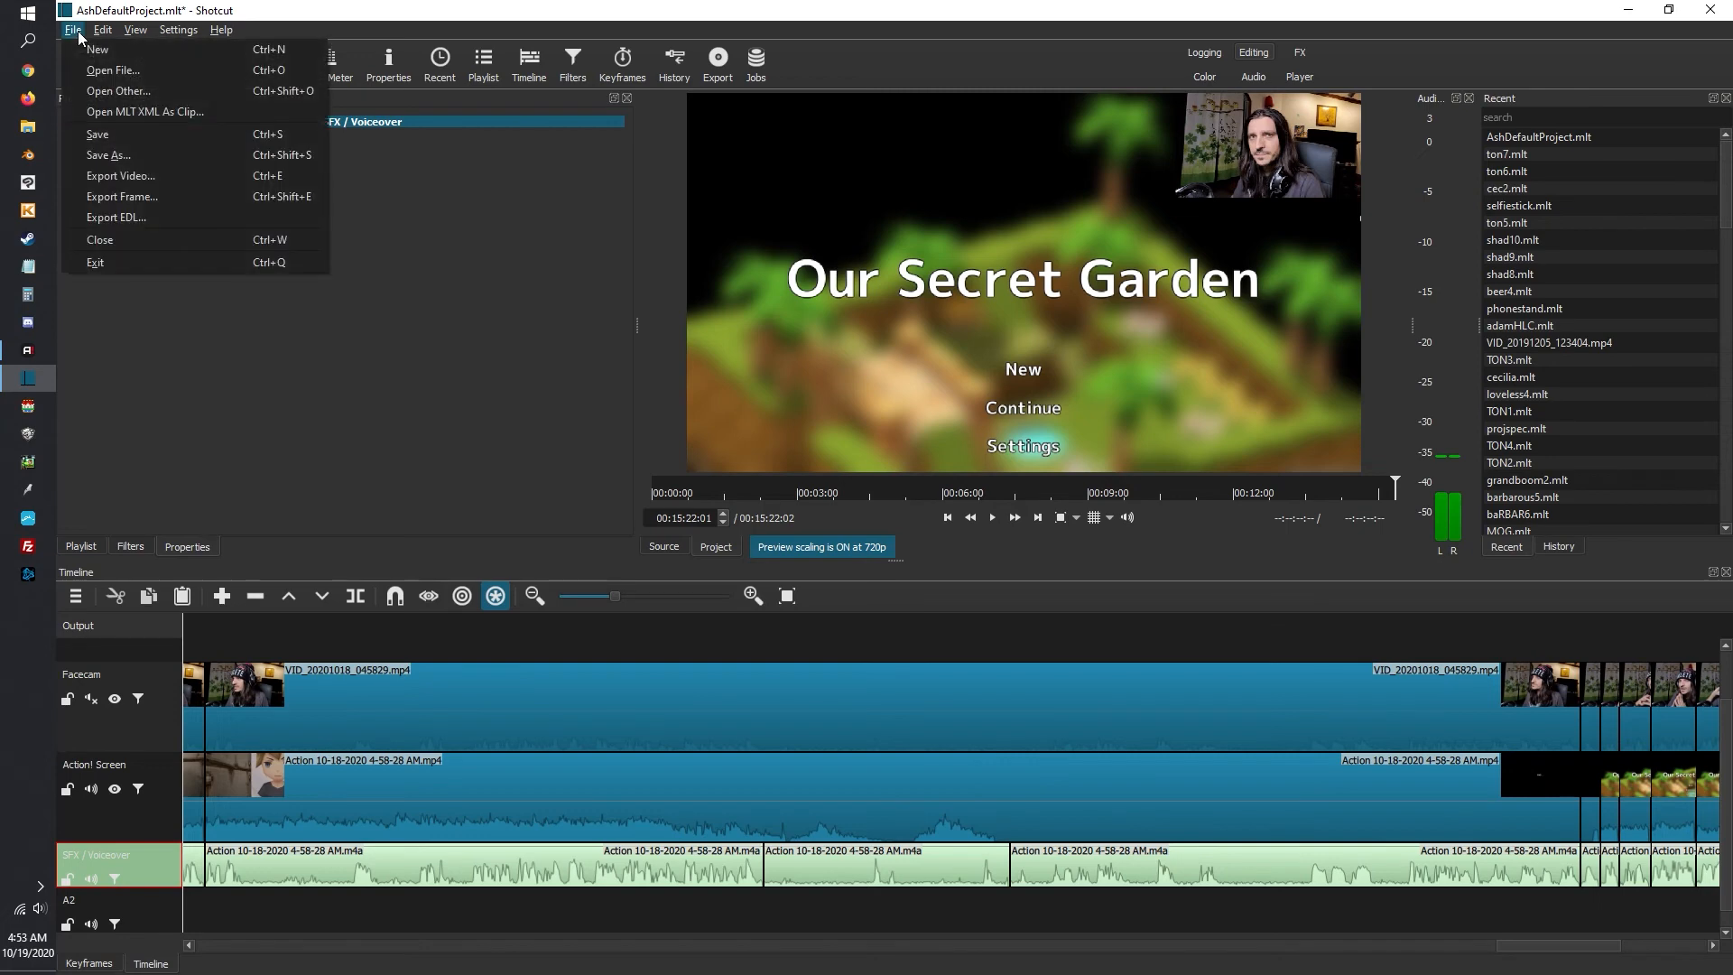
pyautogui.click(106, 157)
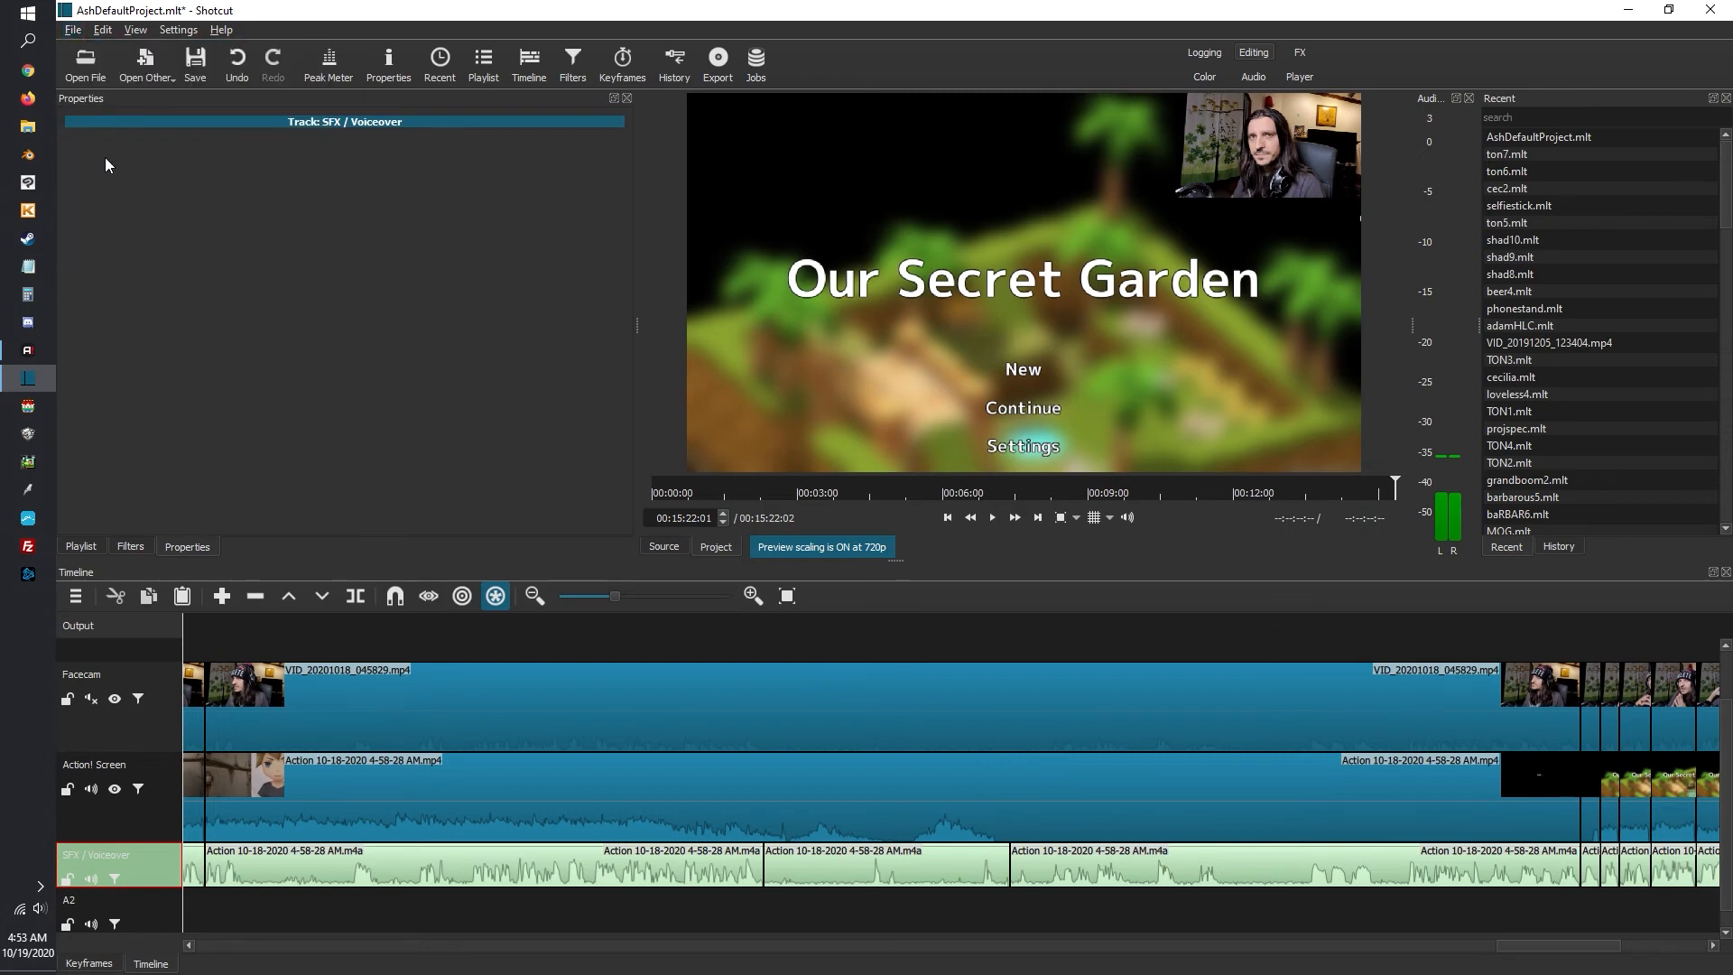
pyautogui.write('m')
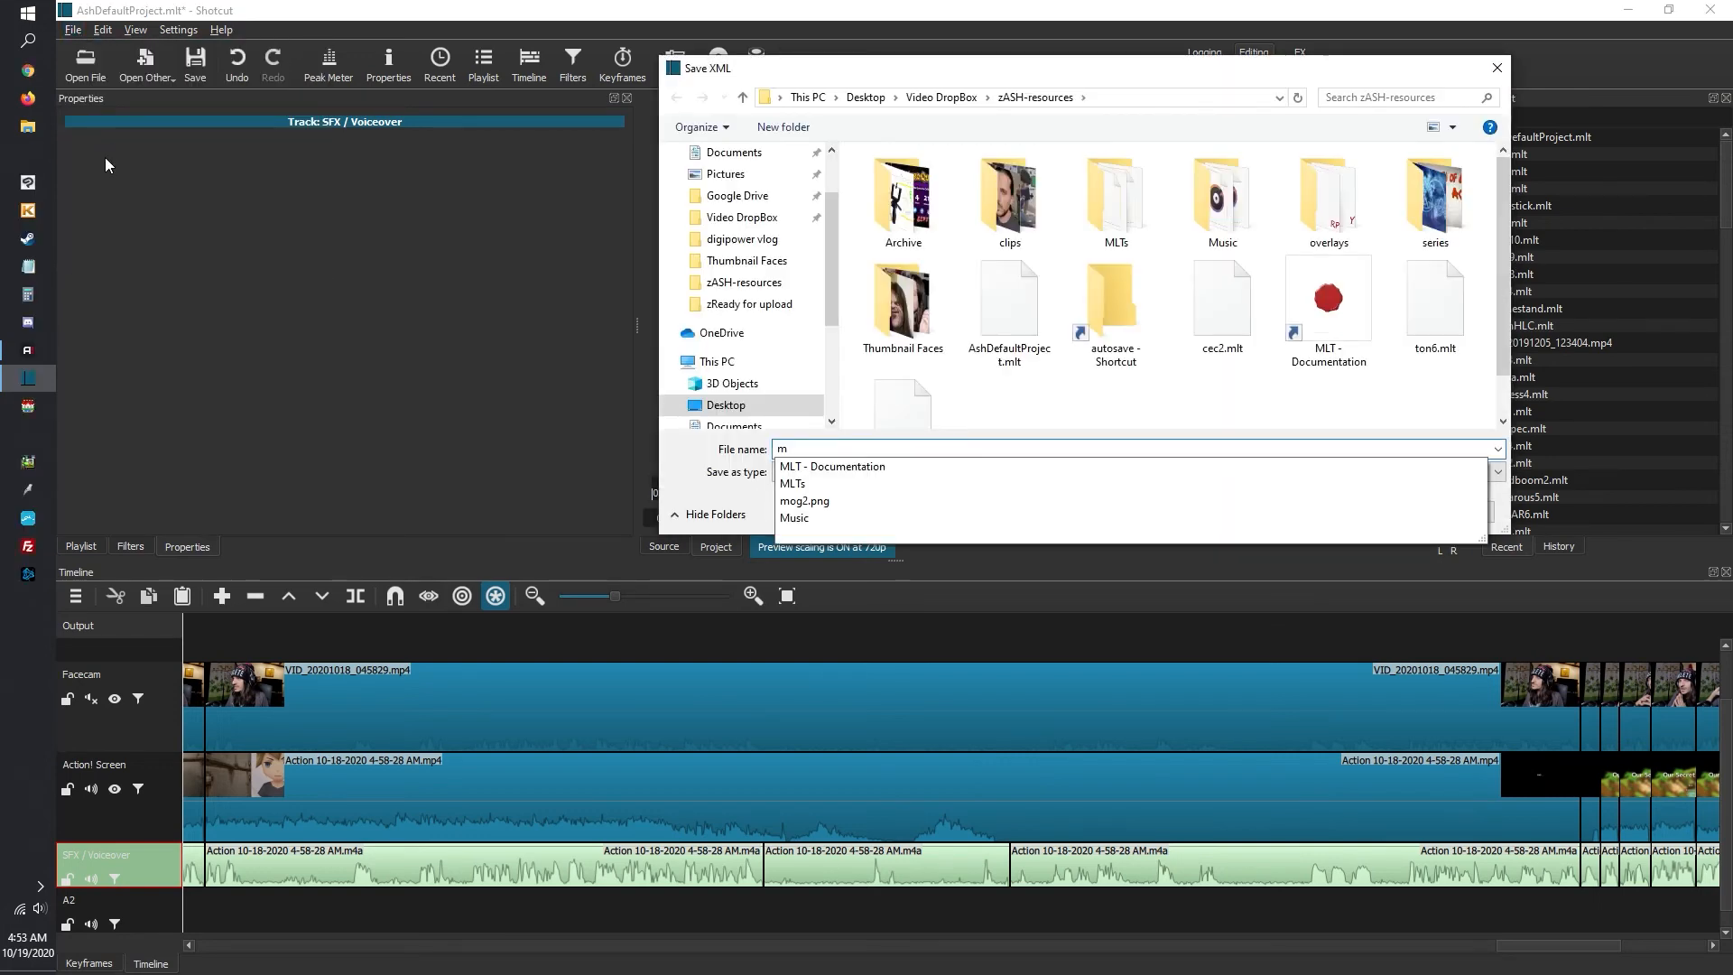
pyautogui.write('ysecga')
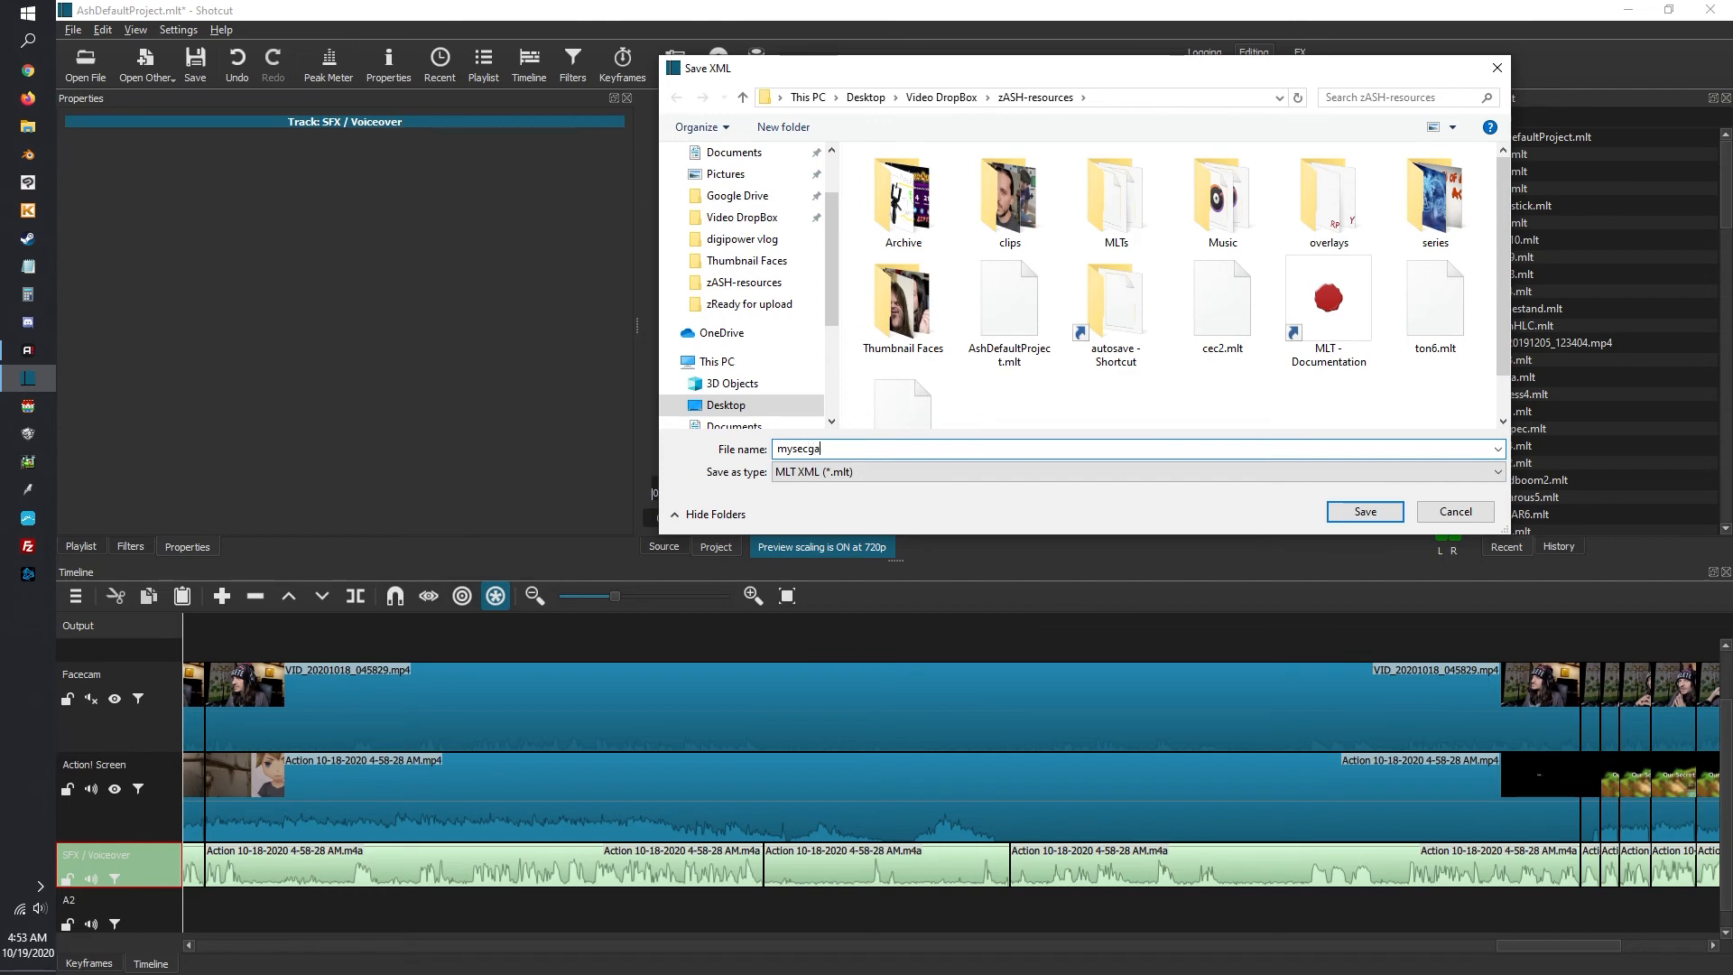
pyautogui.write('r2')
pyautogui.click(1377, 515)
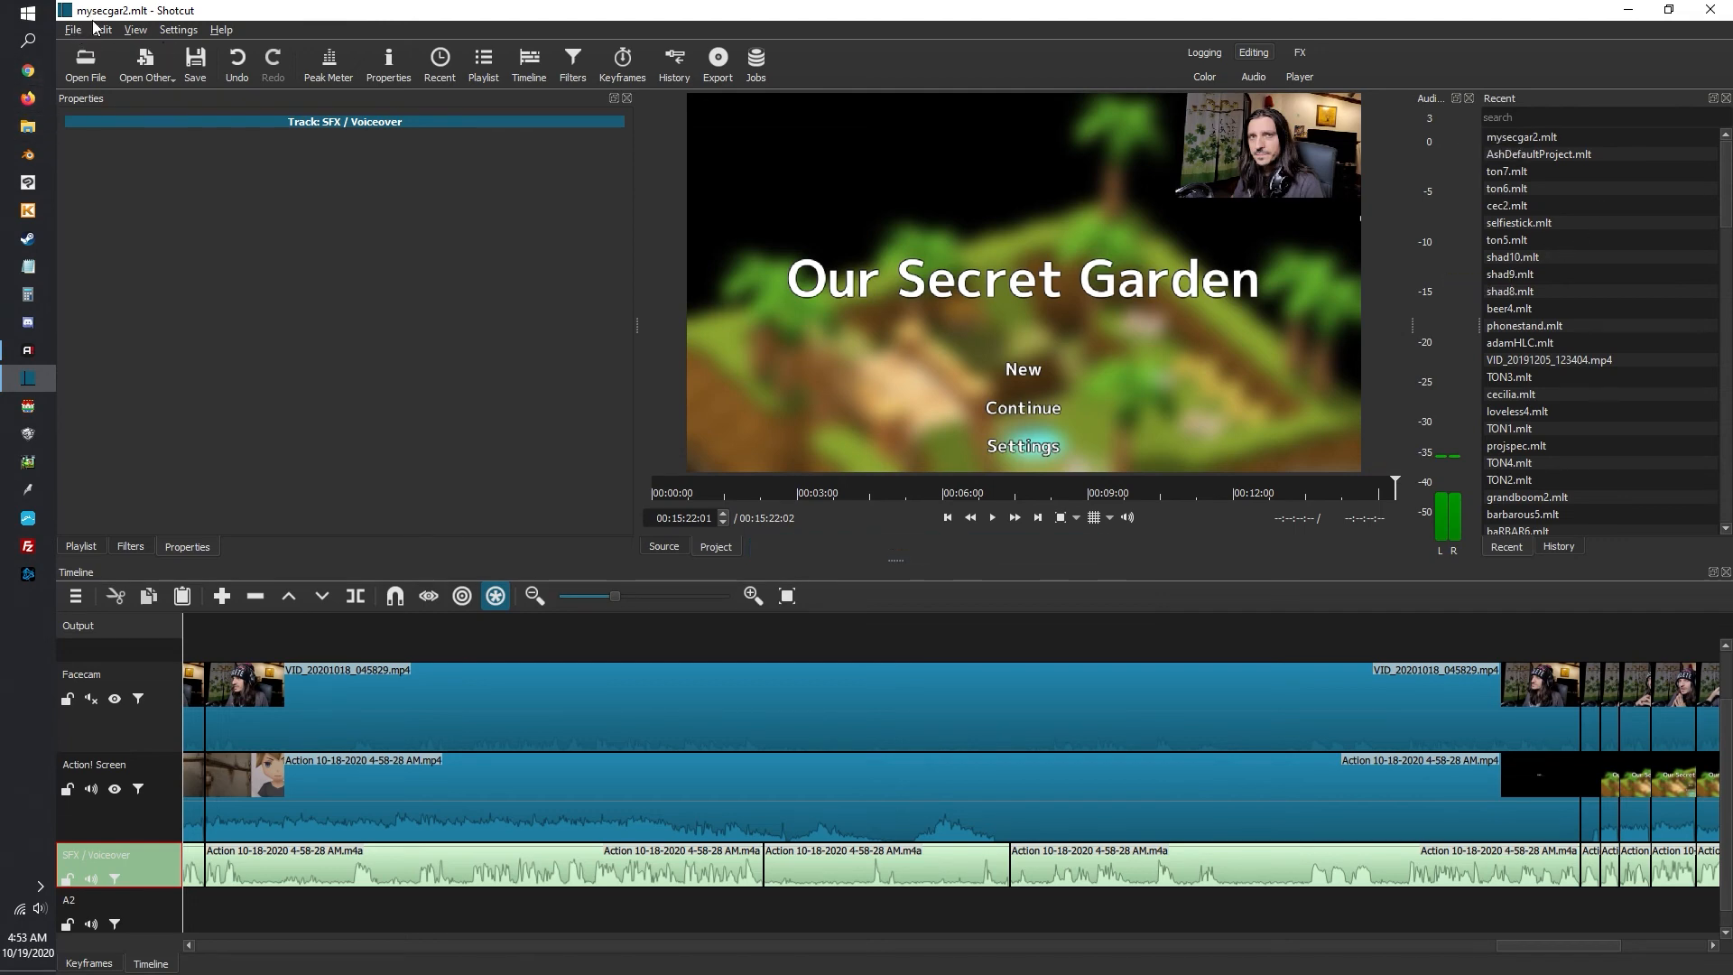
pyautogui.click(72, 30)
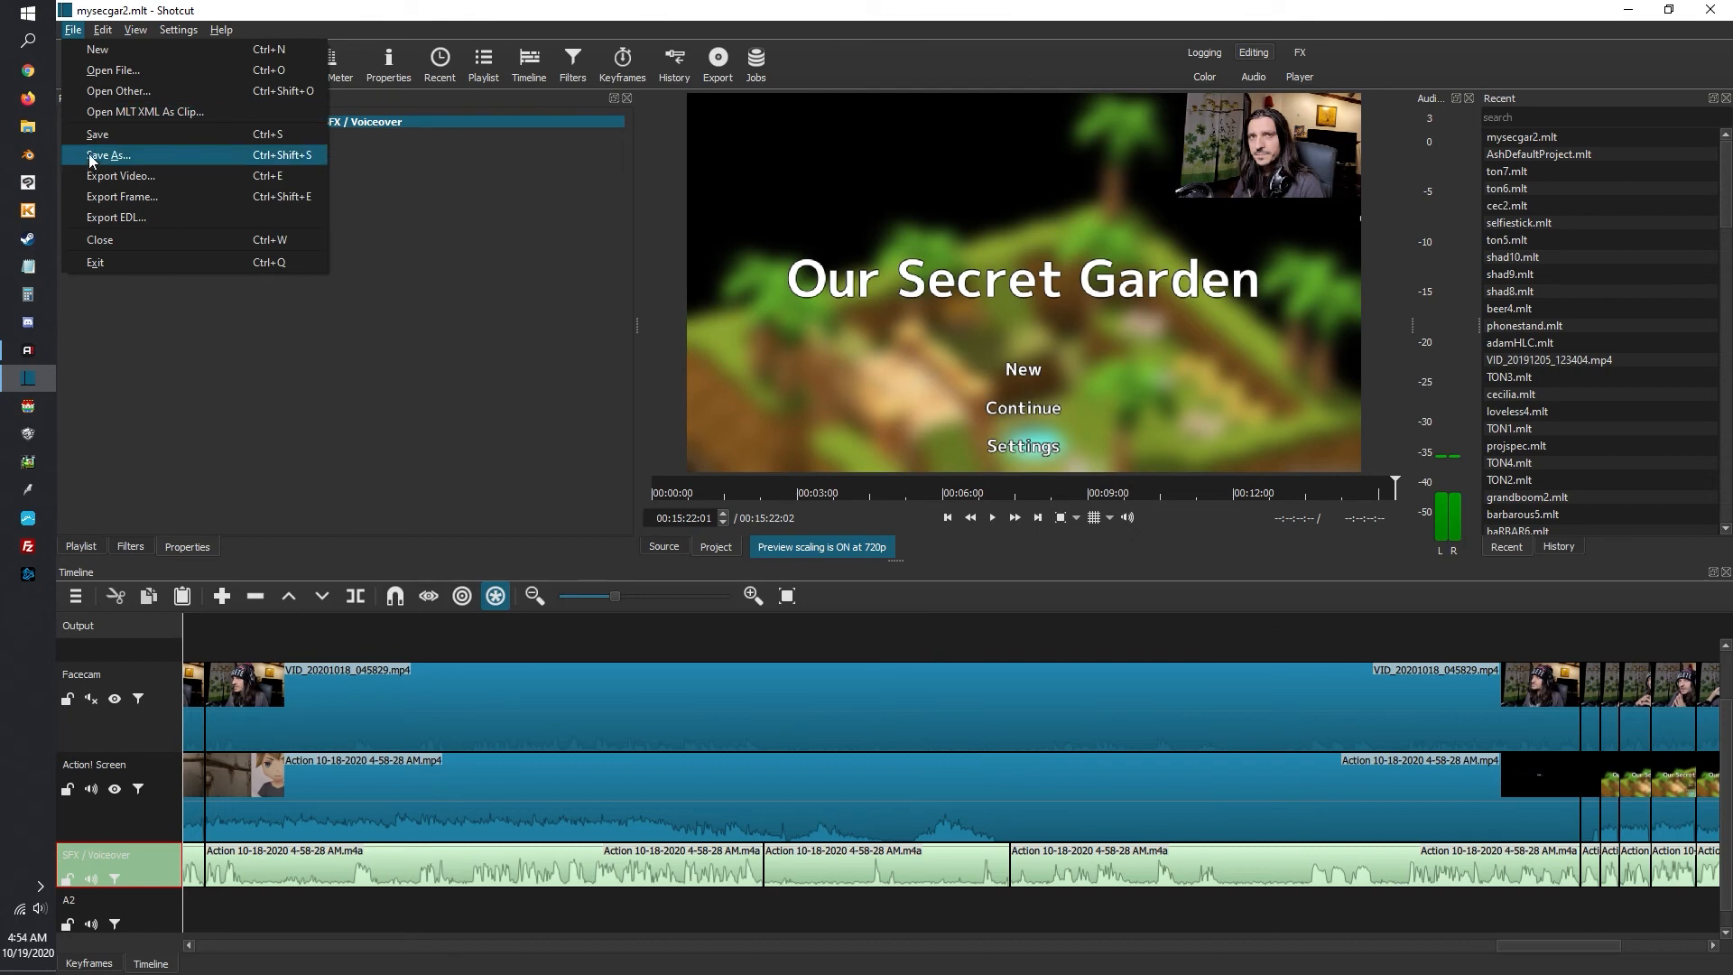
pyautogui.click(201, 513)
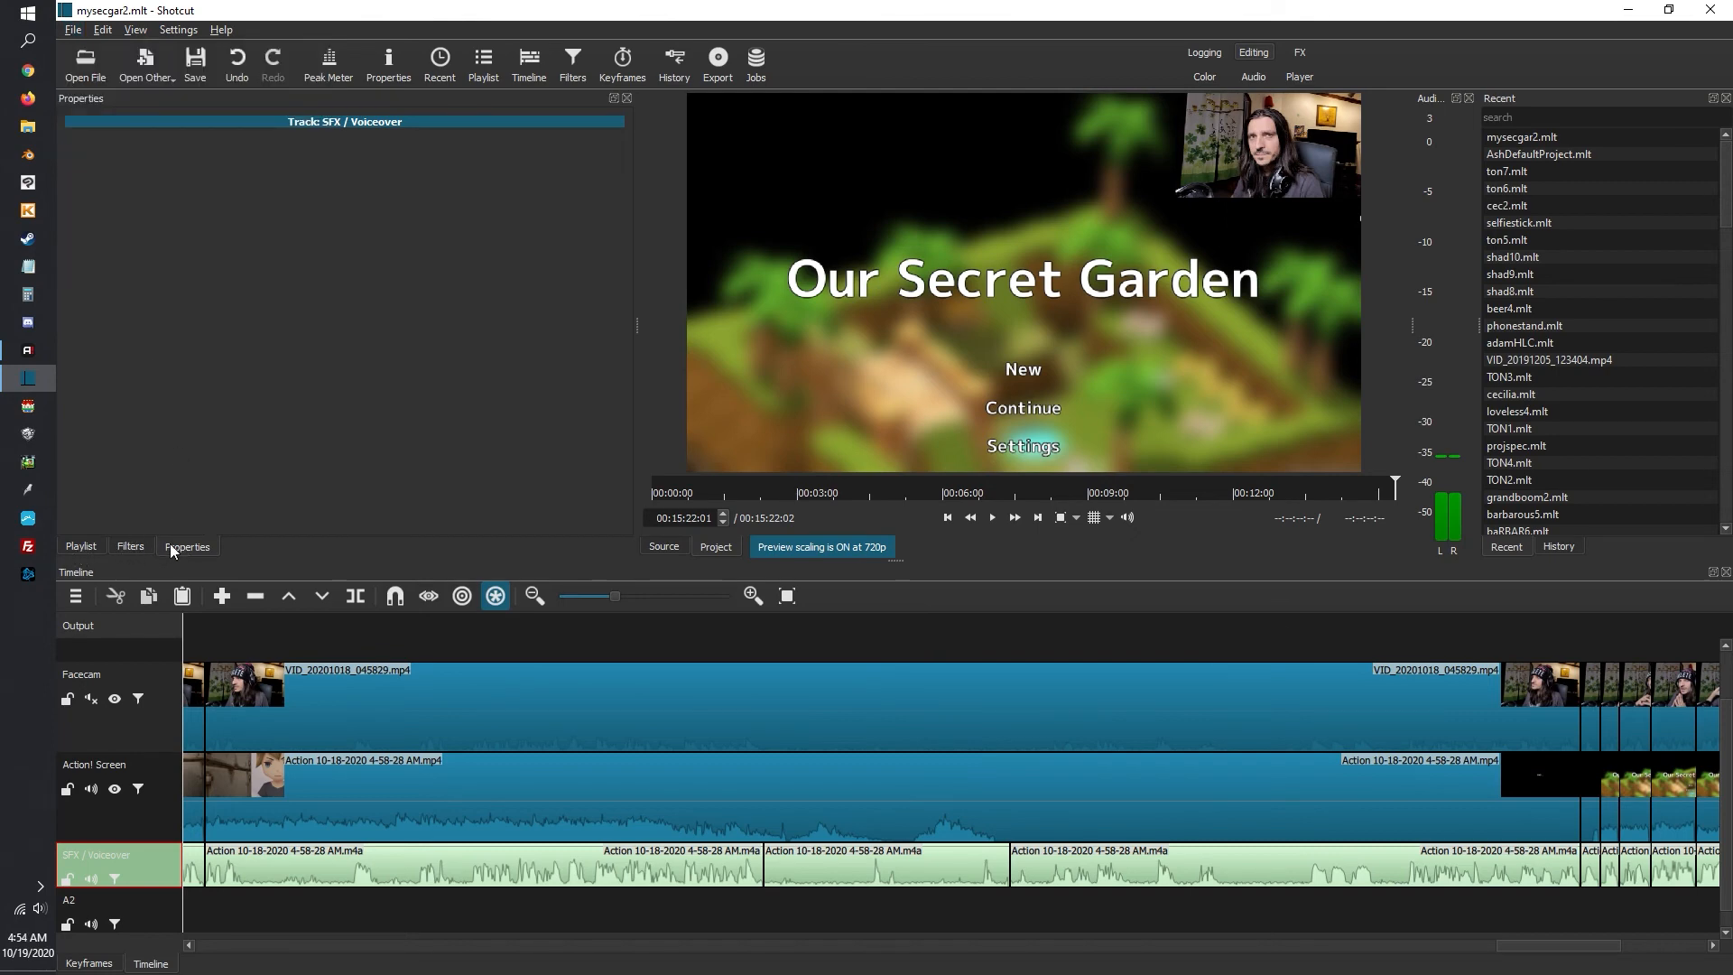
pyautogui.click(165, 831)
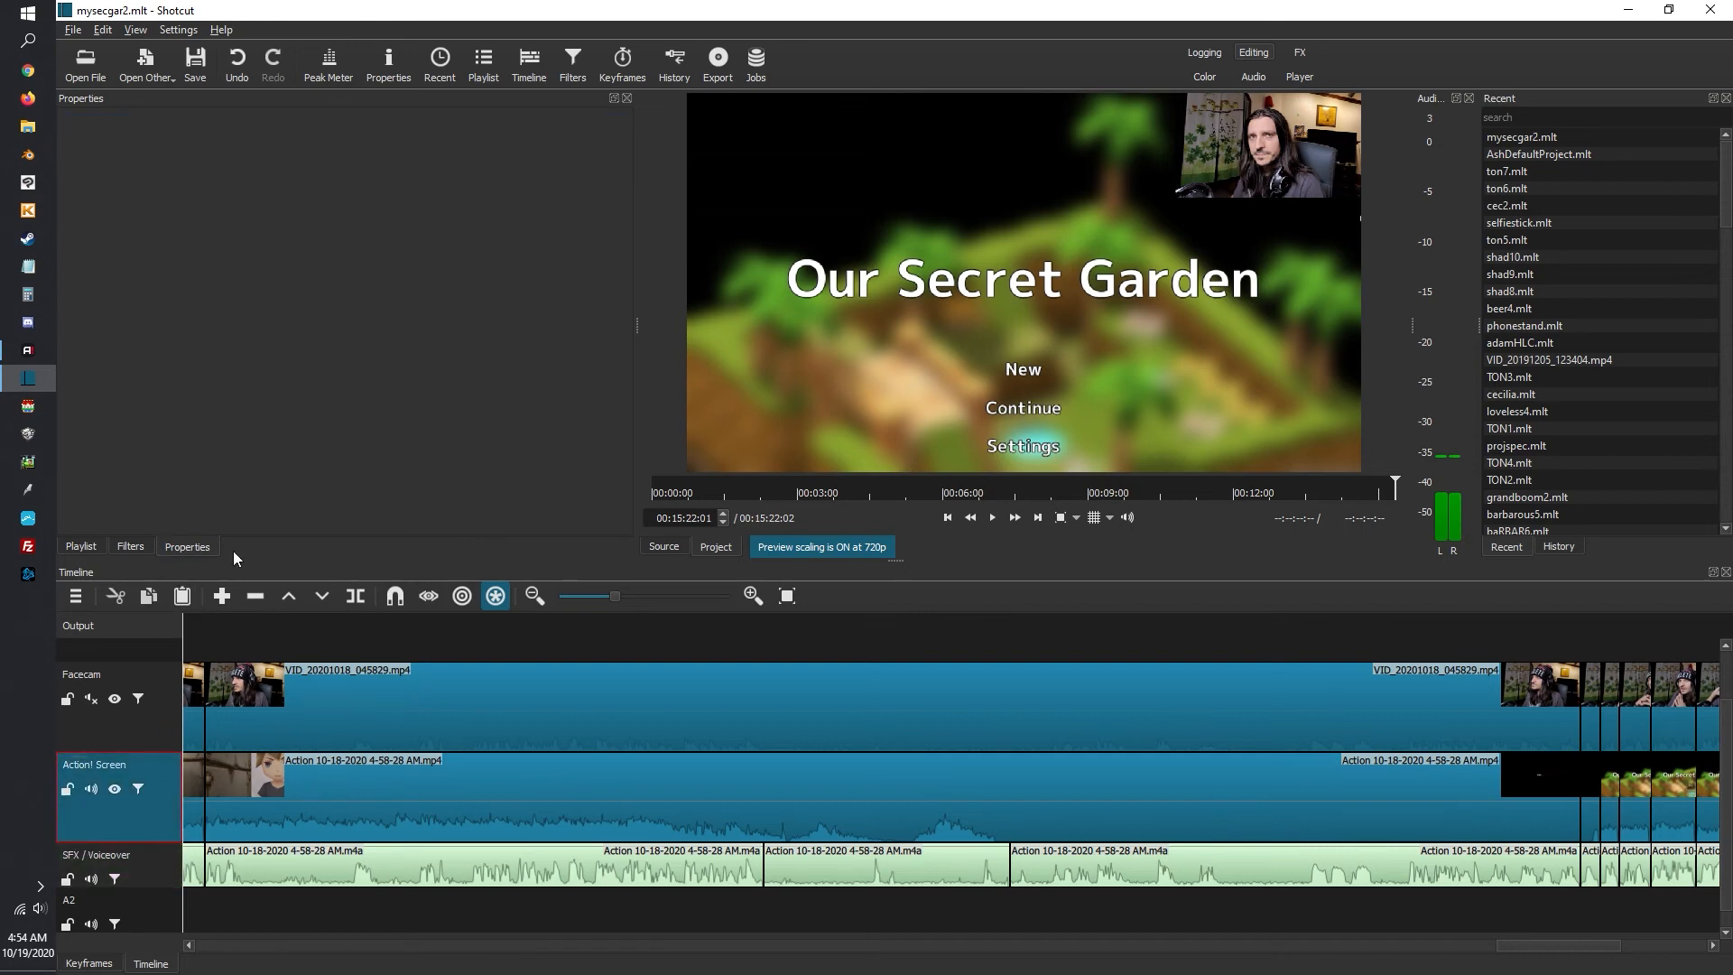
pyautogui.click(134, 547)
pyautogui.click(92, 547)
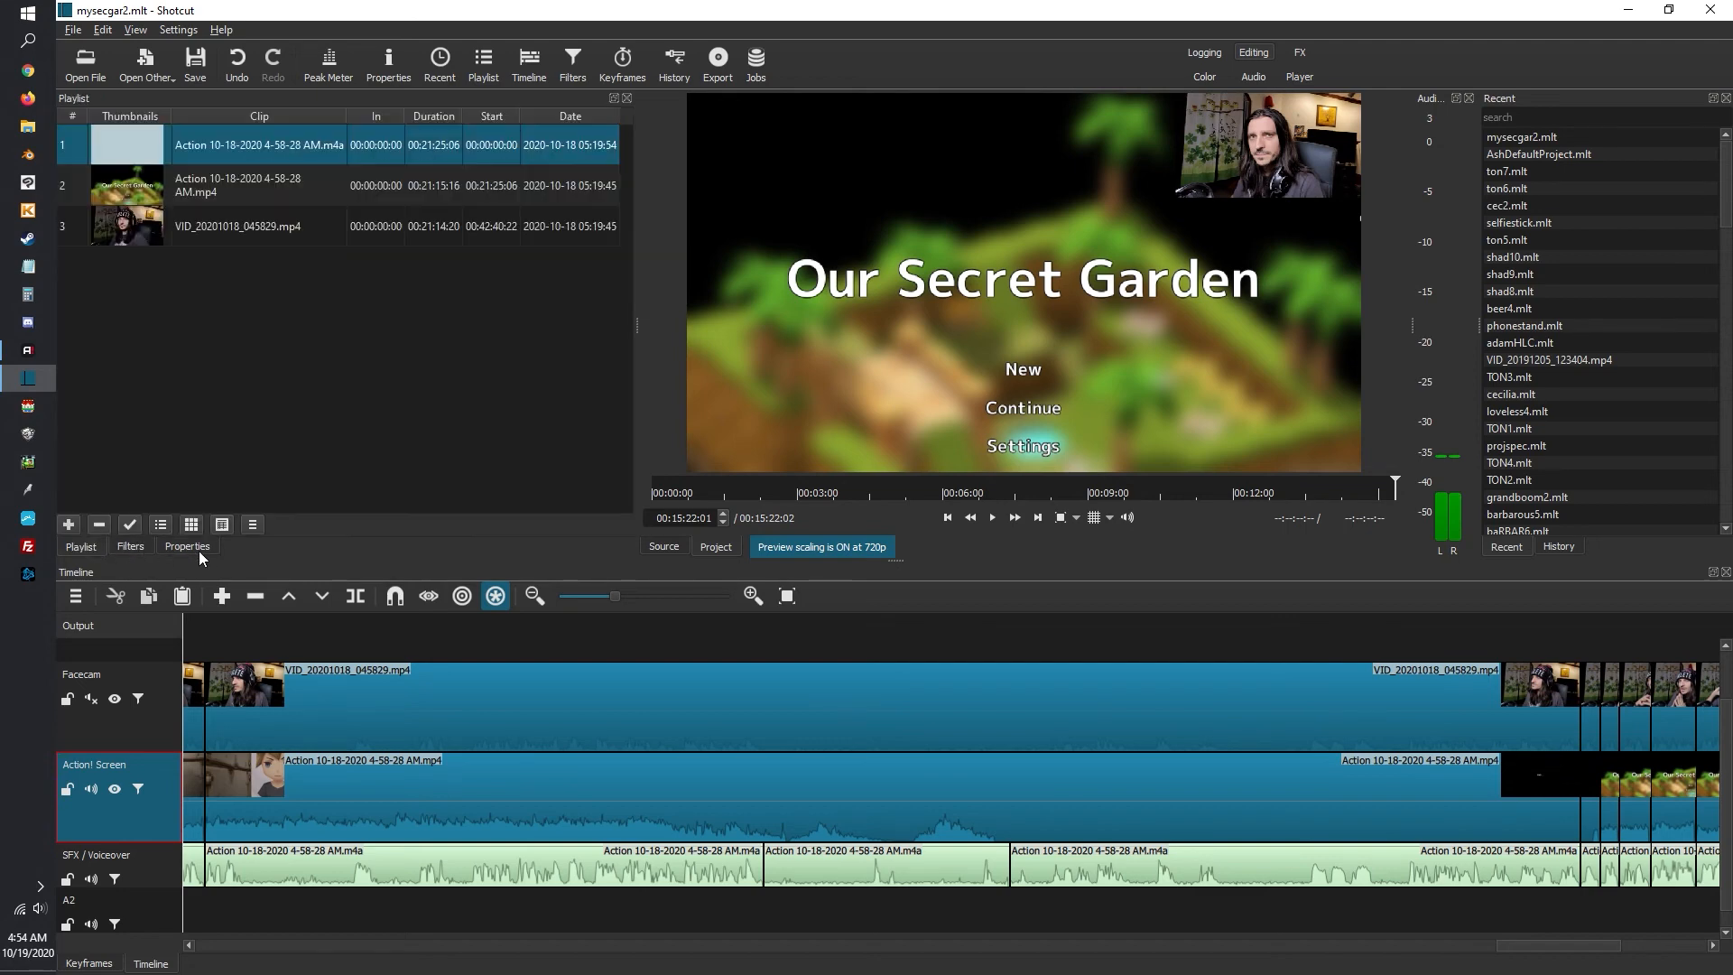
pyautogui.click(193, 547)
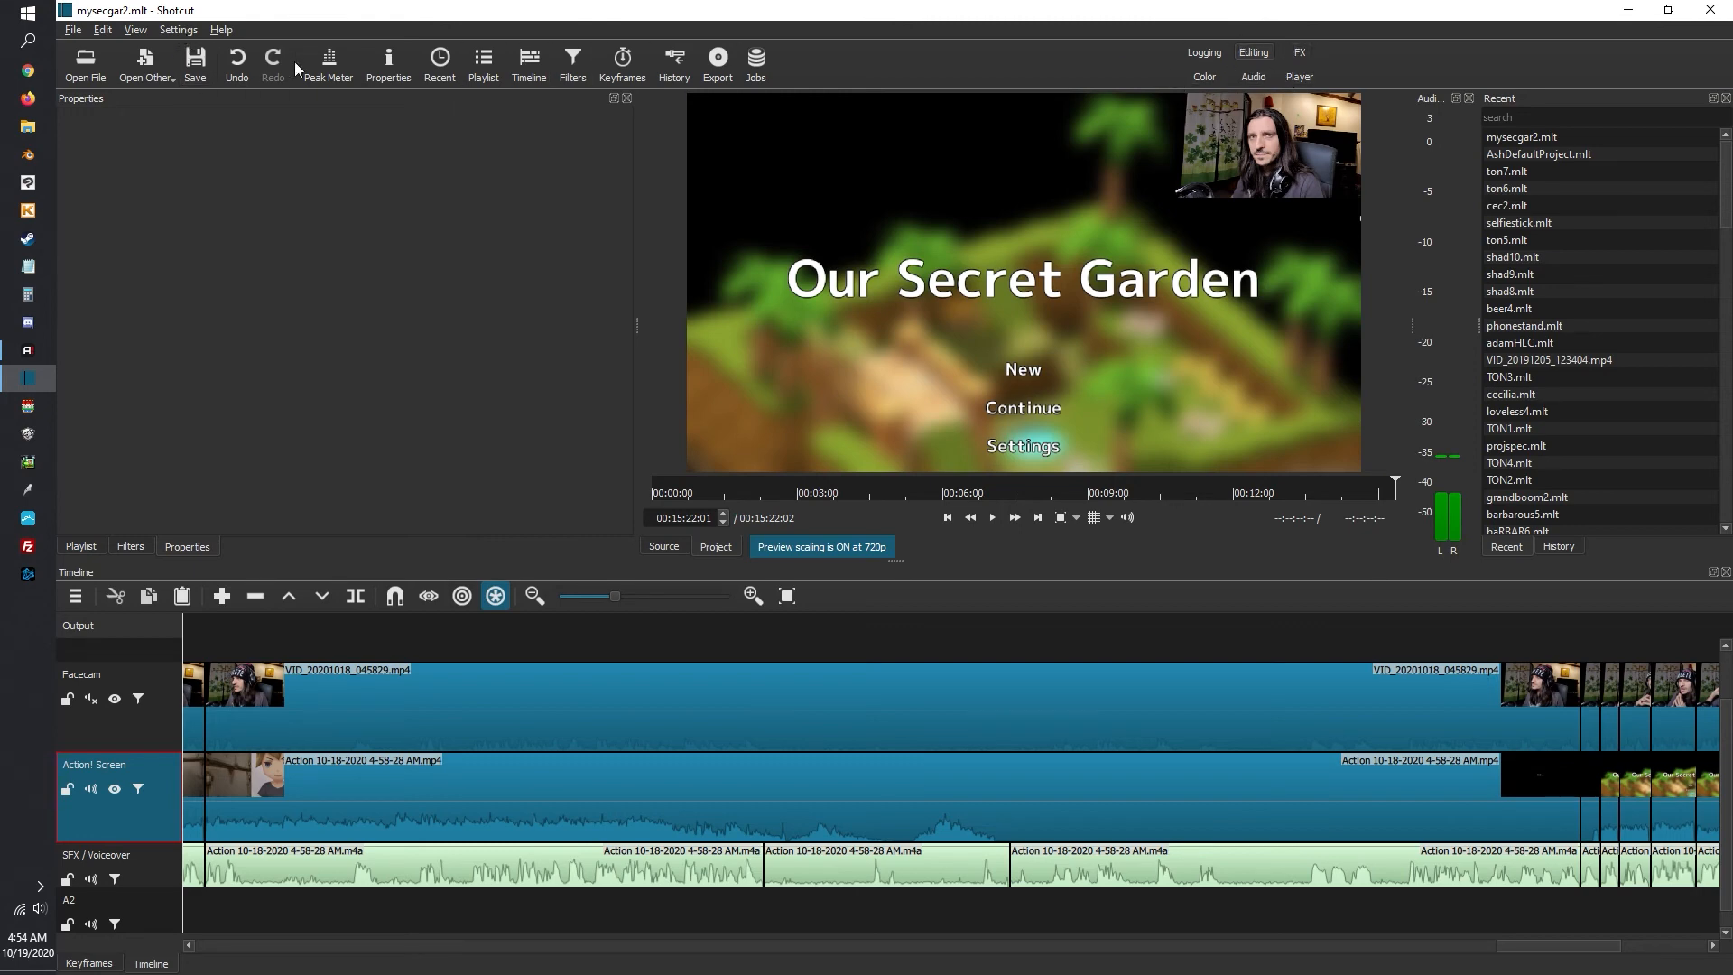
# Open the export settings for the timeline and hide the Properties panel
pyautogui.click(721, 72)
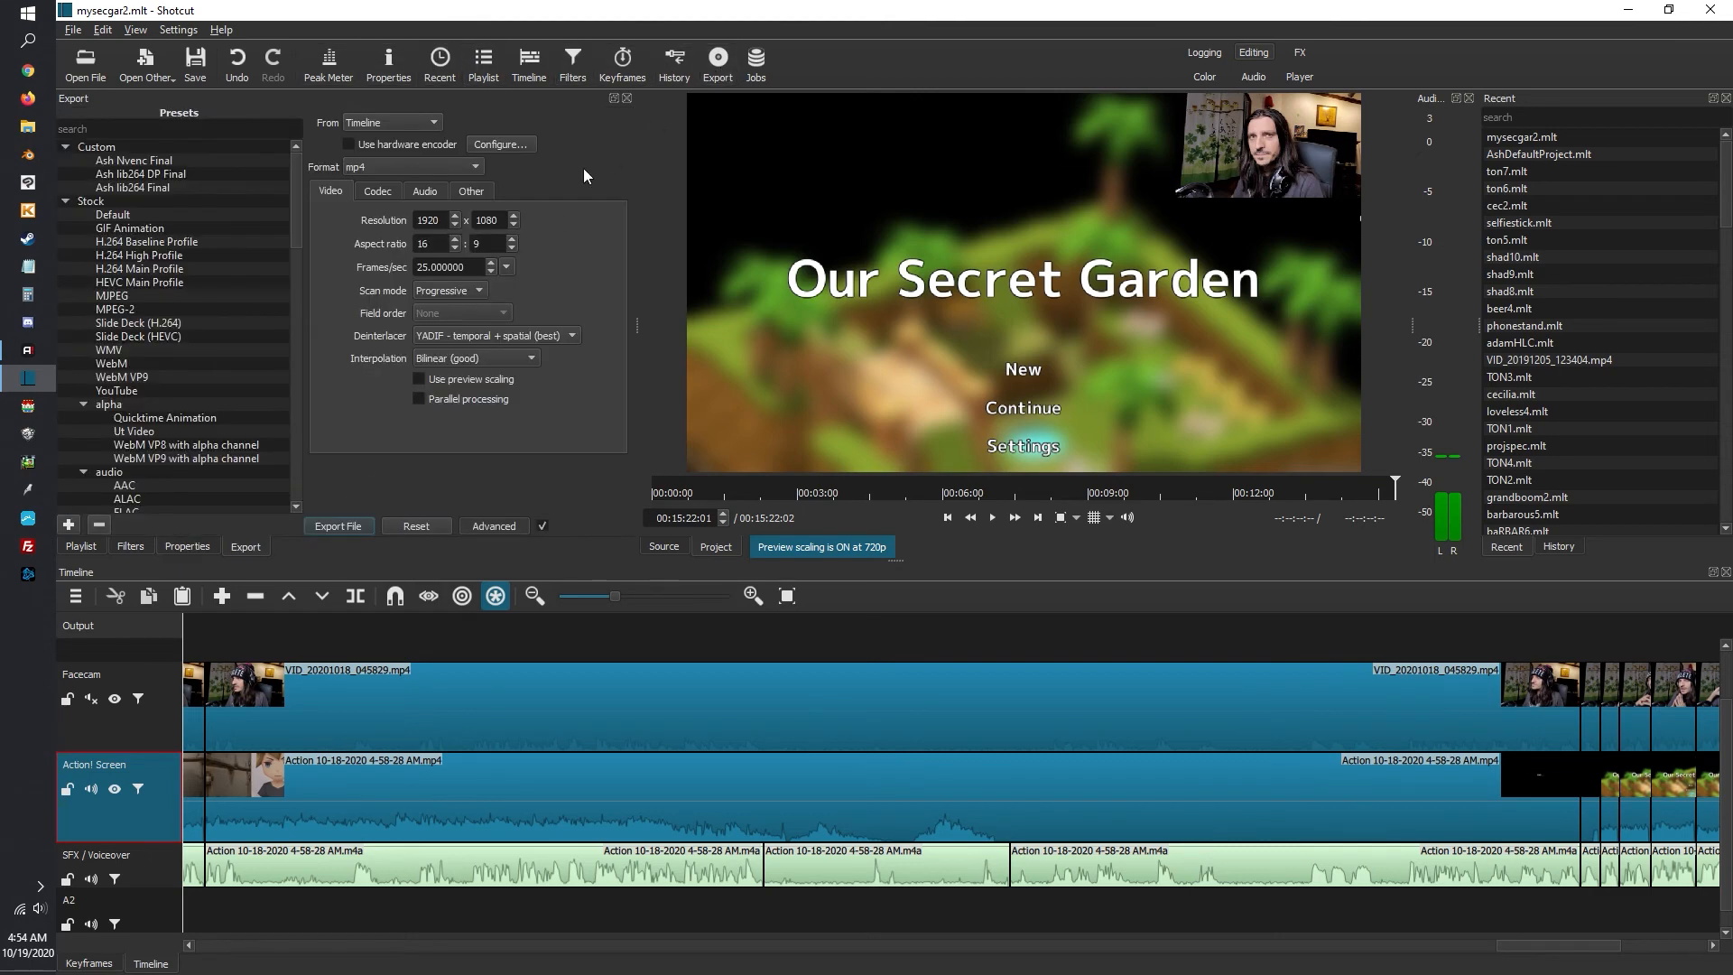
pyautogui.click(193, 29)
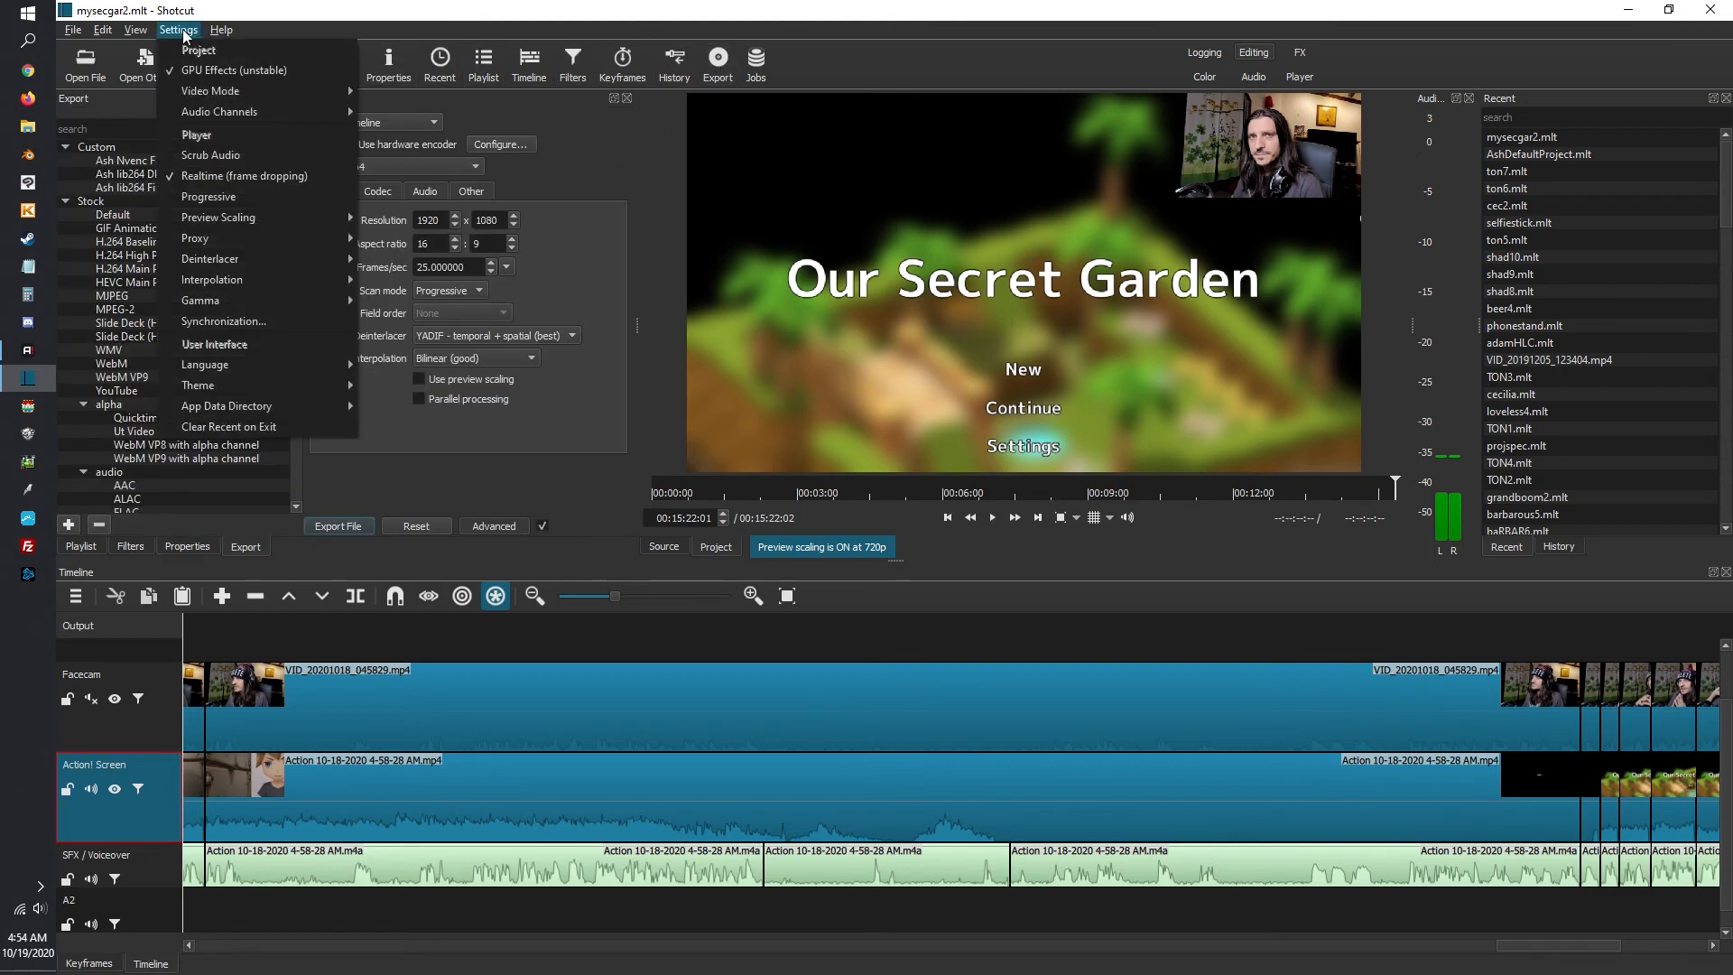
pyautogui.moveTo(145, 39)
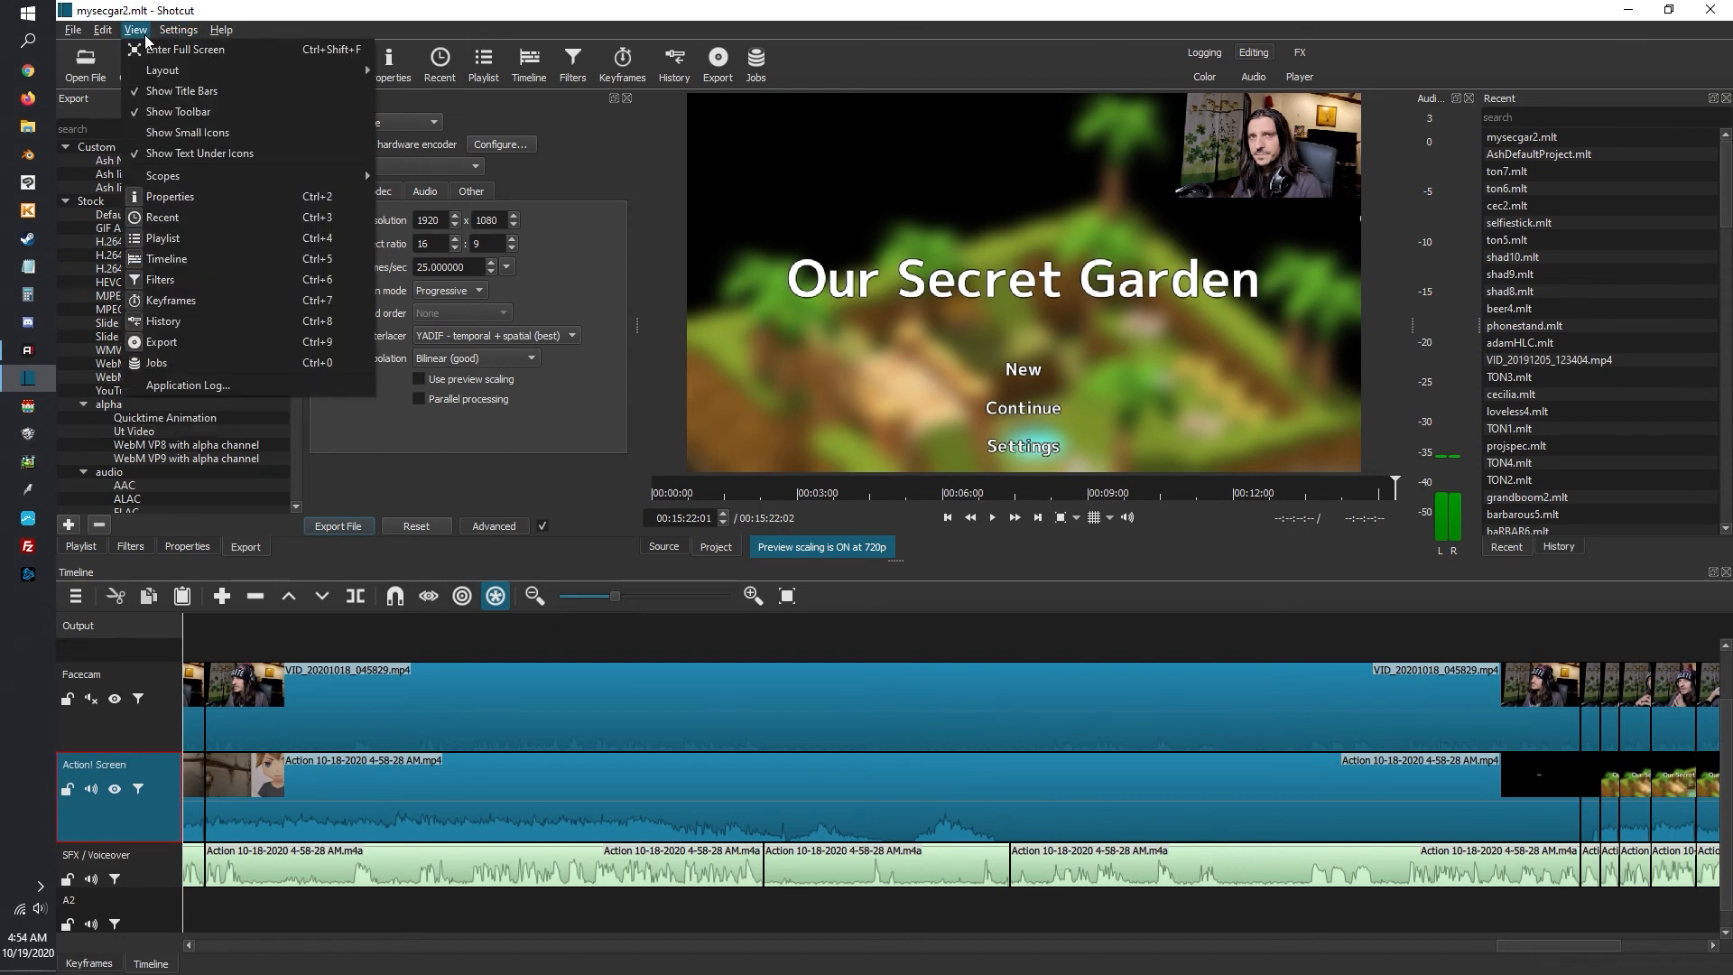
pyautogui.click(171, 199)
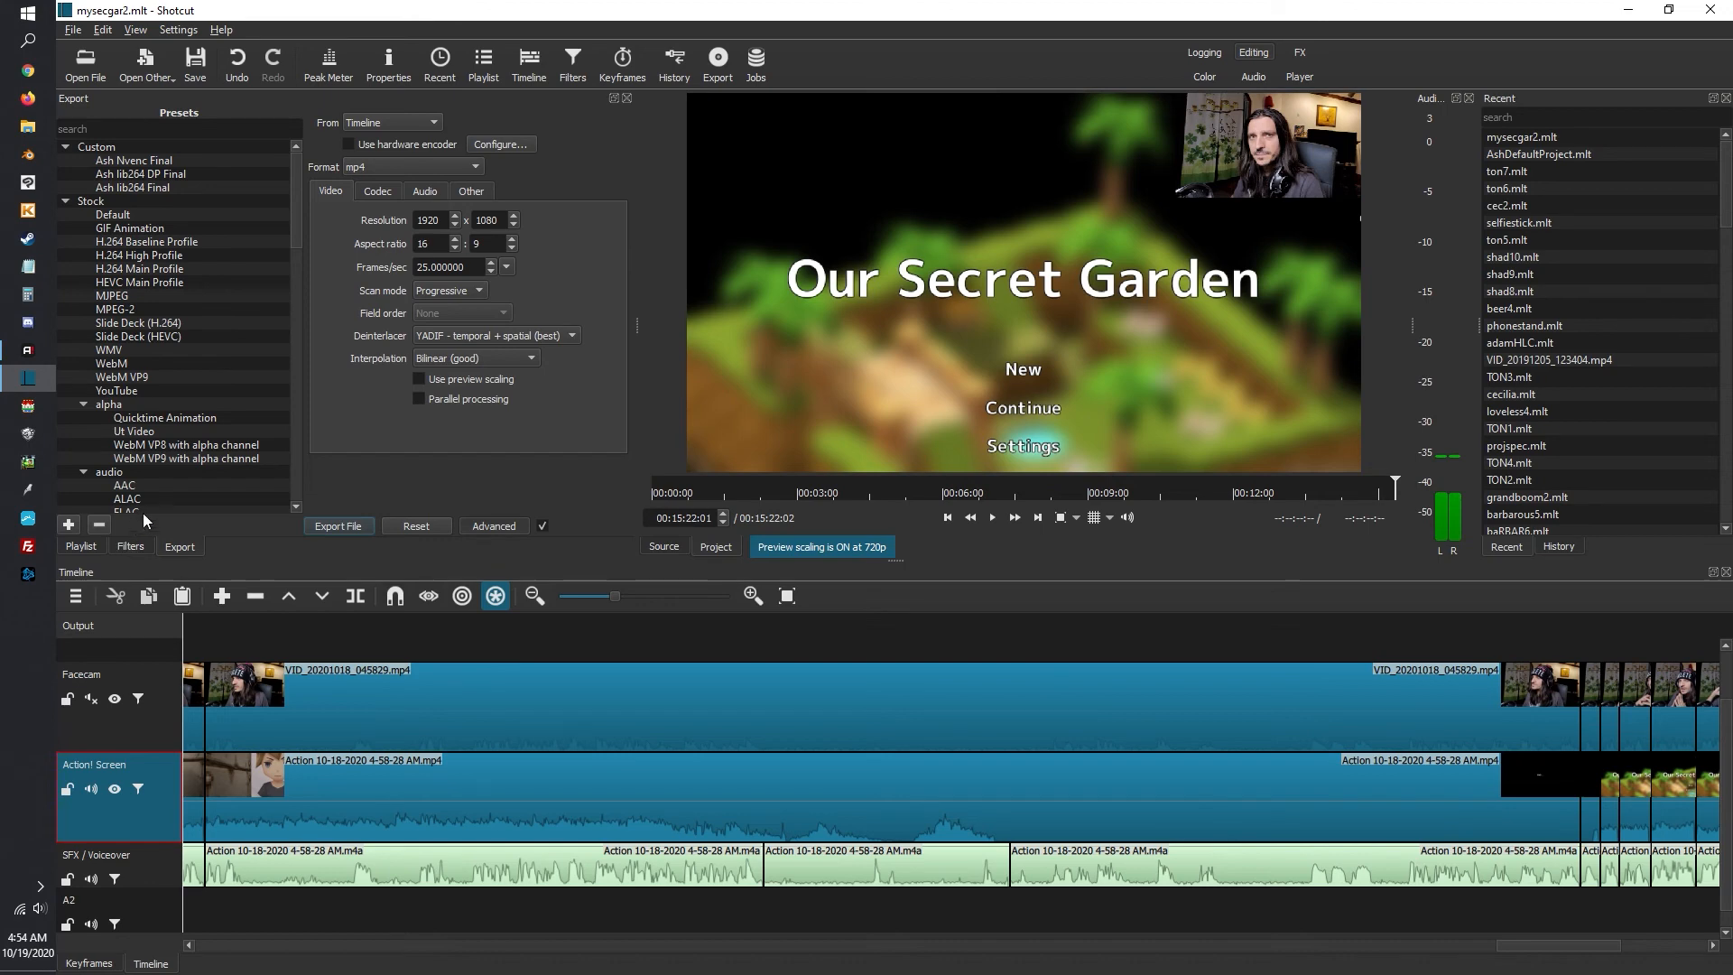
# Load the custom Ash lib264 DP Final export preset and set the video codec's average bitrate to 14M
pyautogui.click(135, 173)
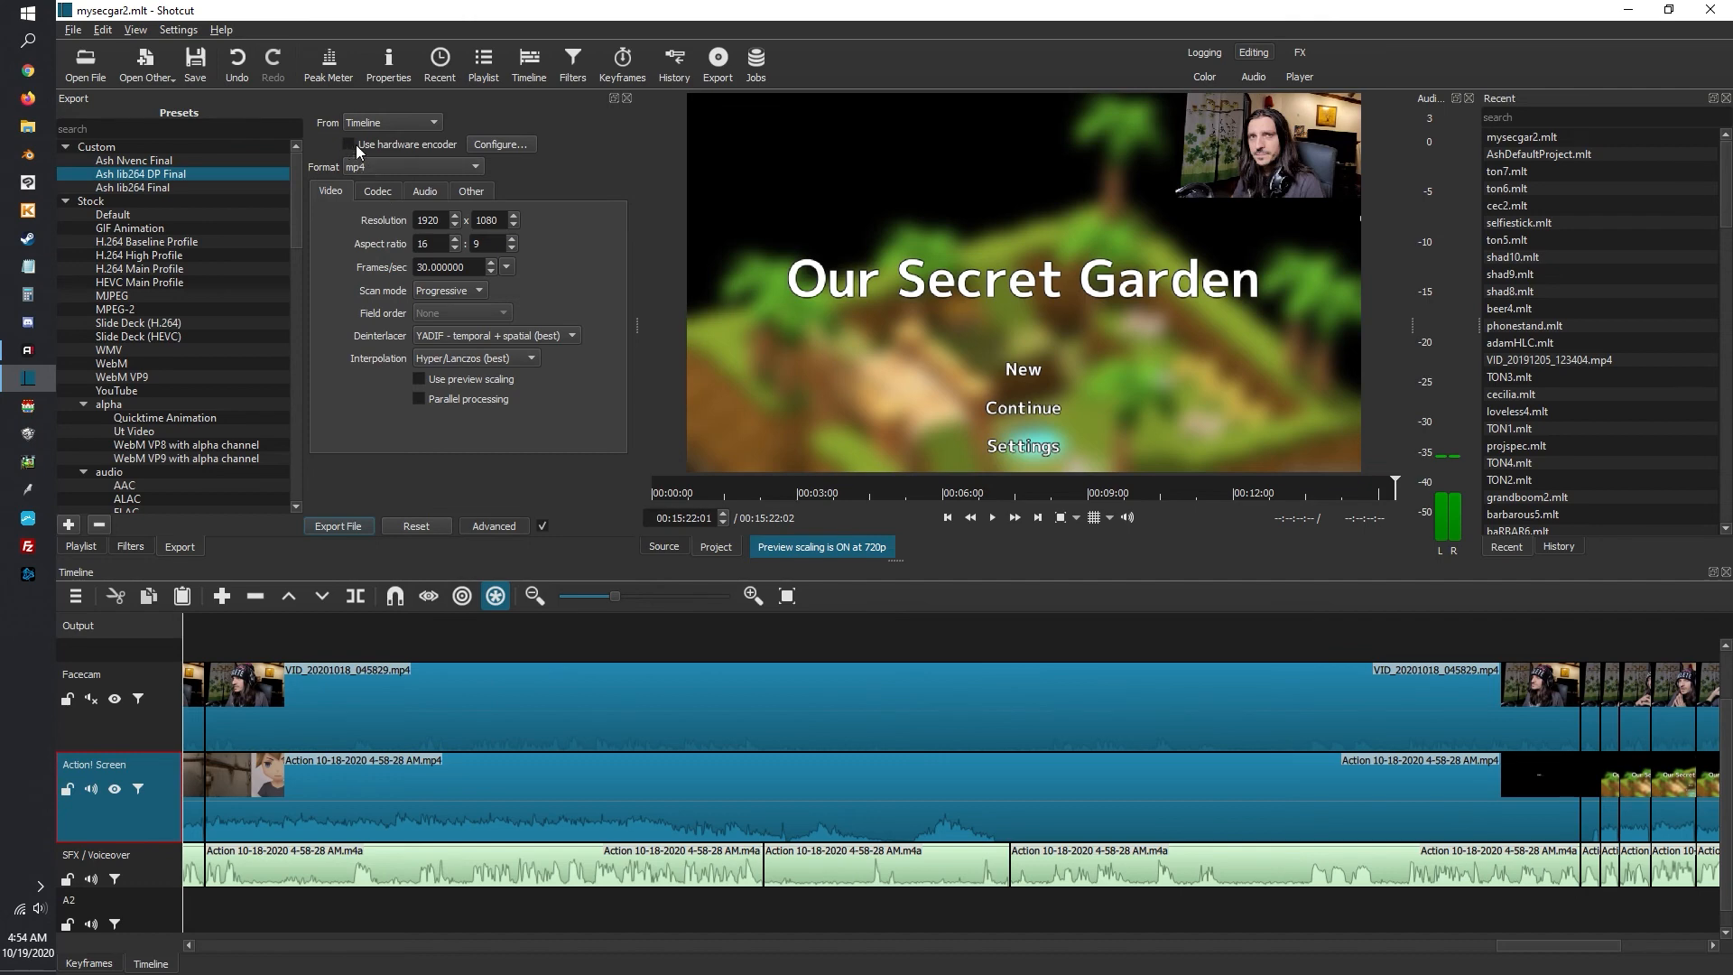
pyautogui.click(379, 191)
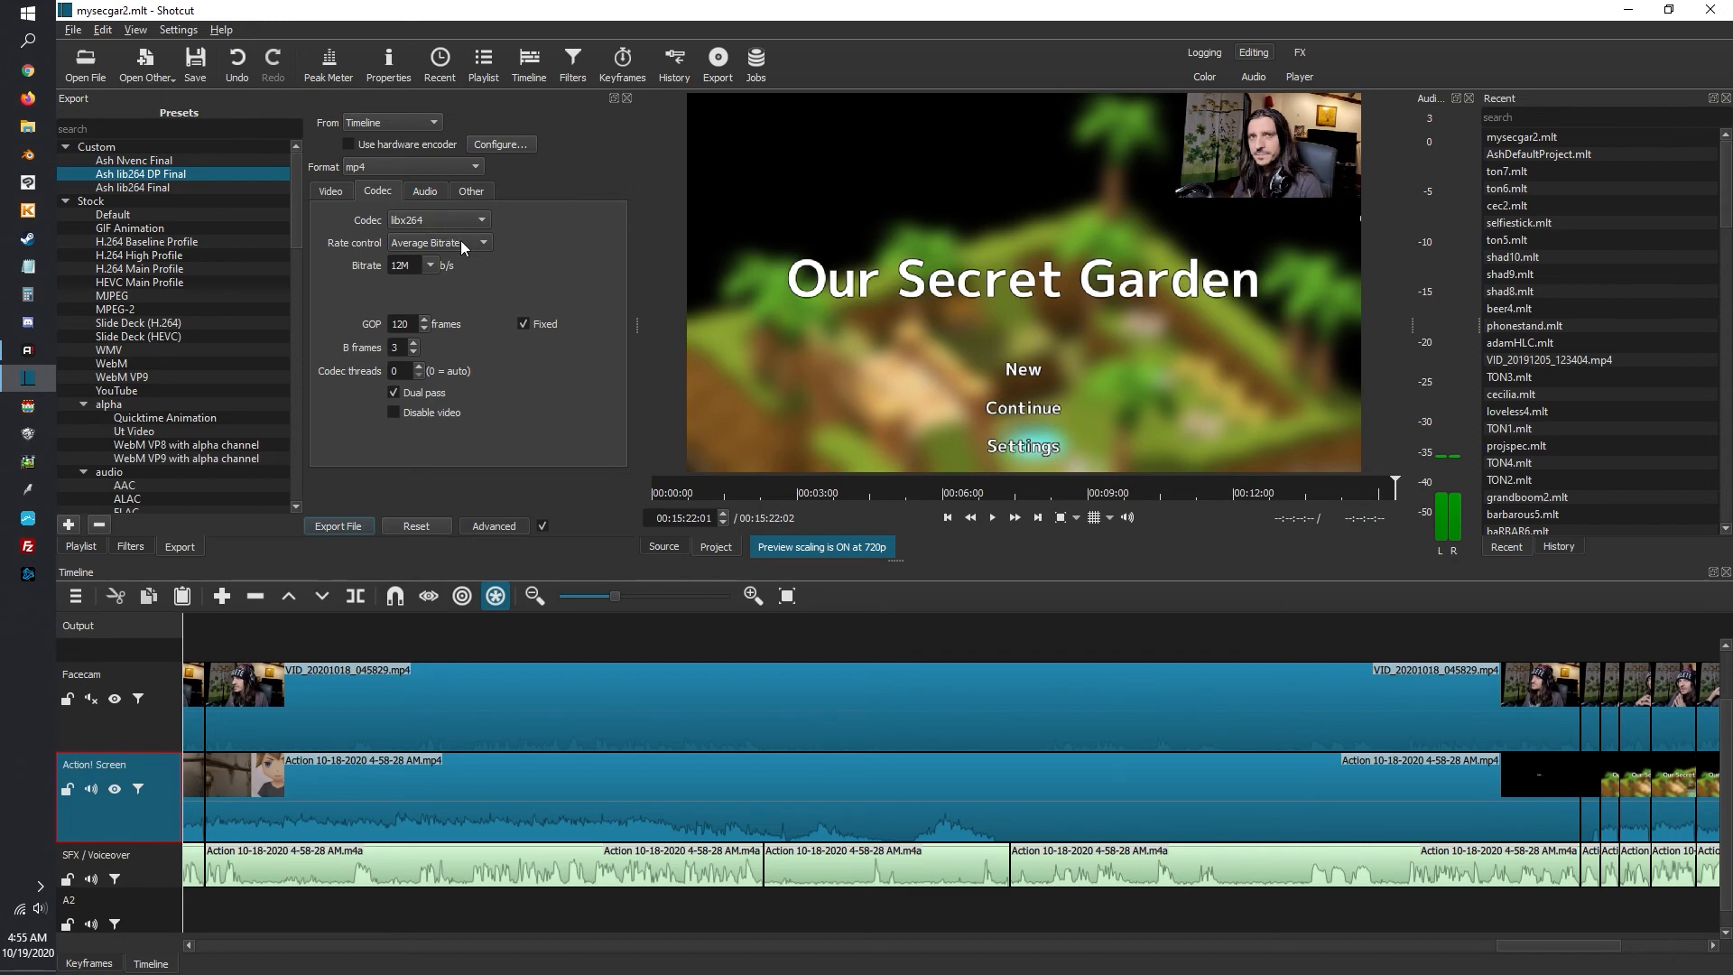
pyautogui.press('Tab')
pyautogui.write('20M')
pyautogui.click(431, 265)
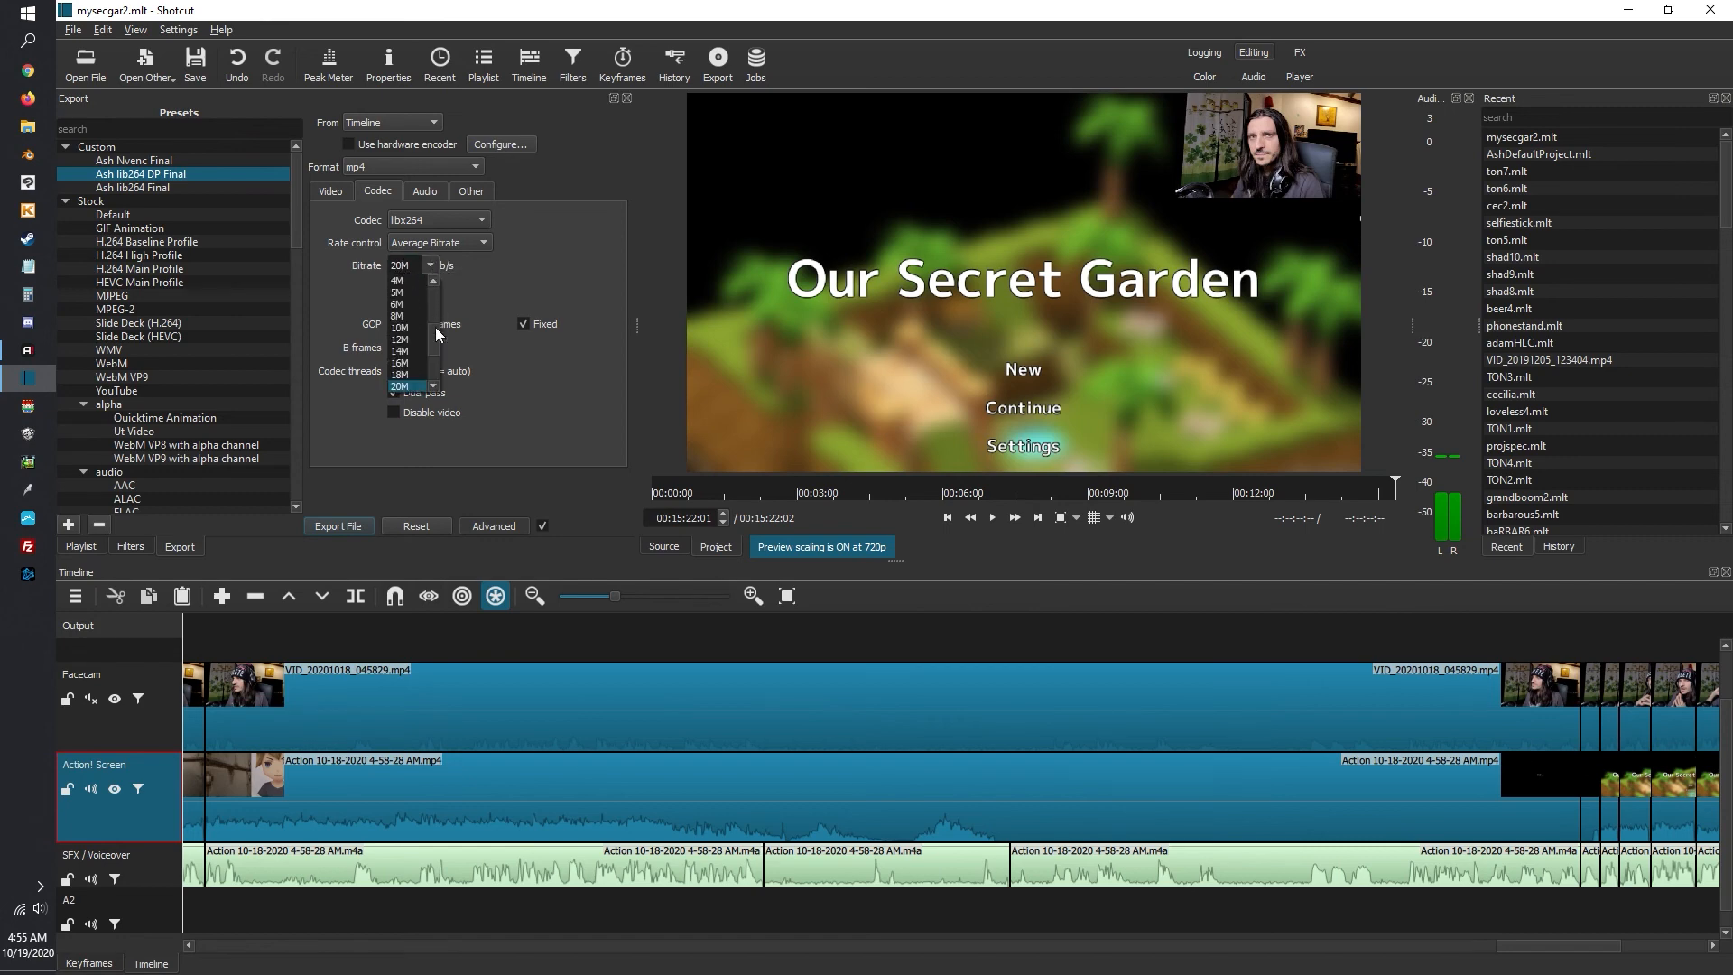
pyautogui.click(409, 350)
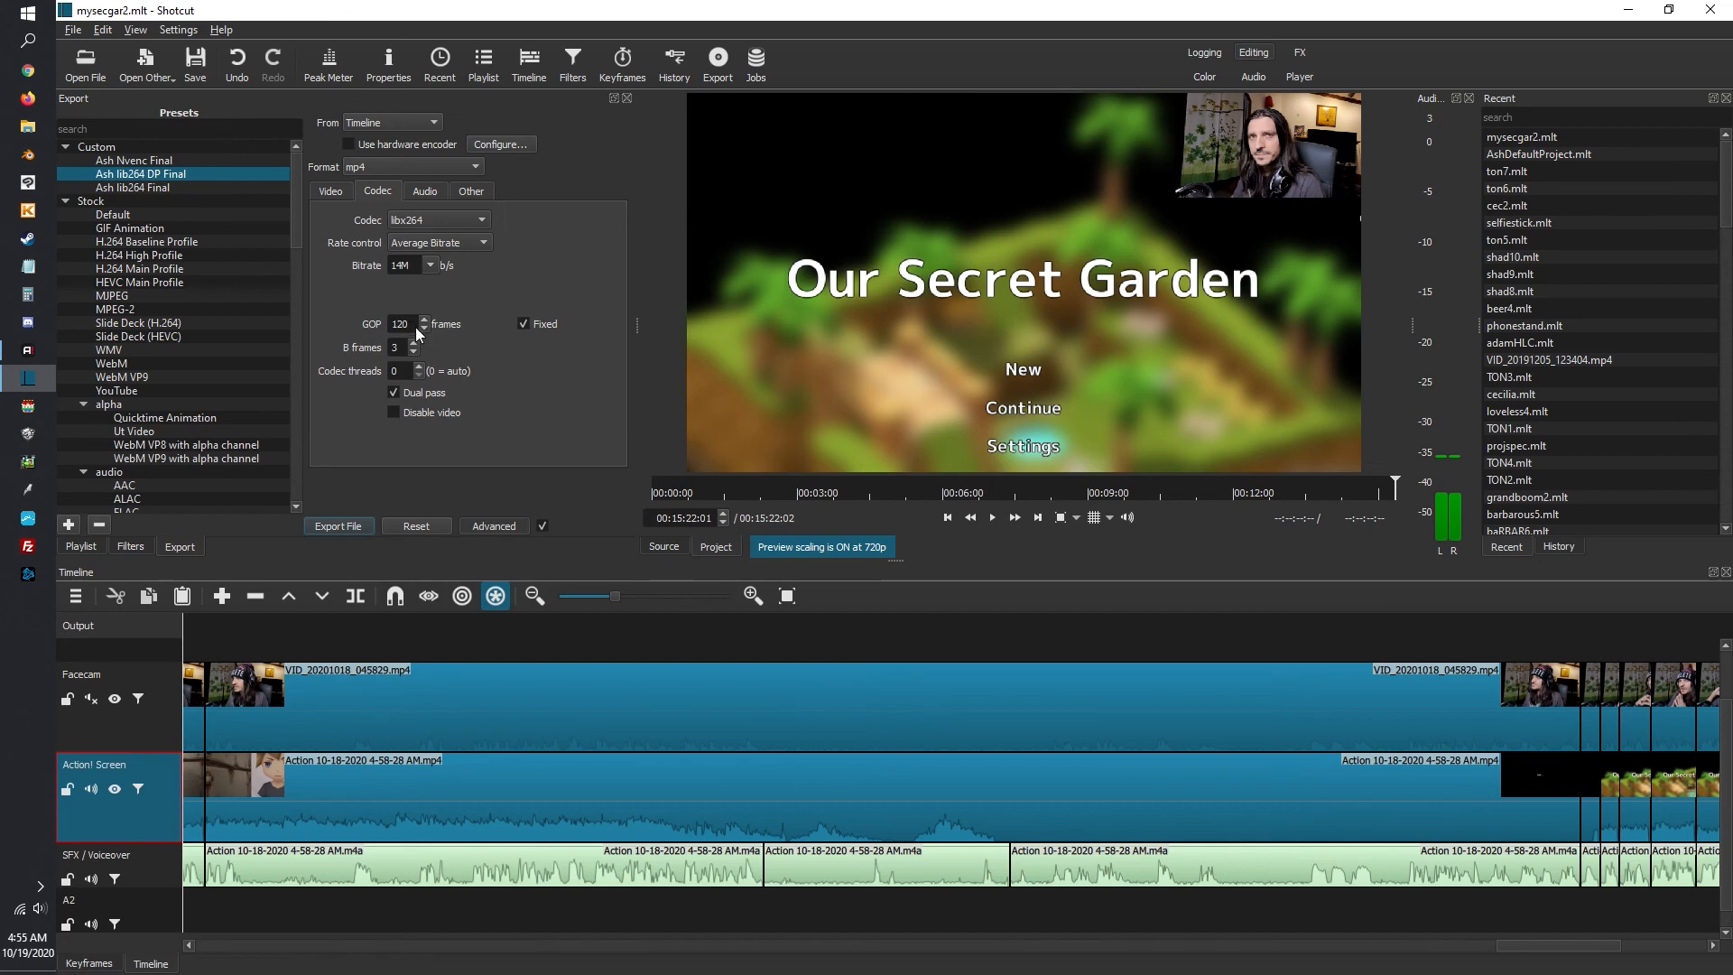
# Review the export's audio bitrate options, additional encoder parameters, video settings and codec settings
pyautogui.click(438, 189)
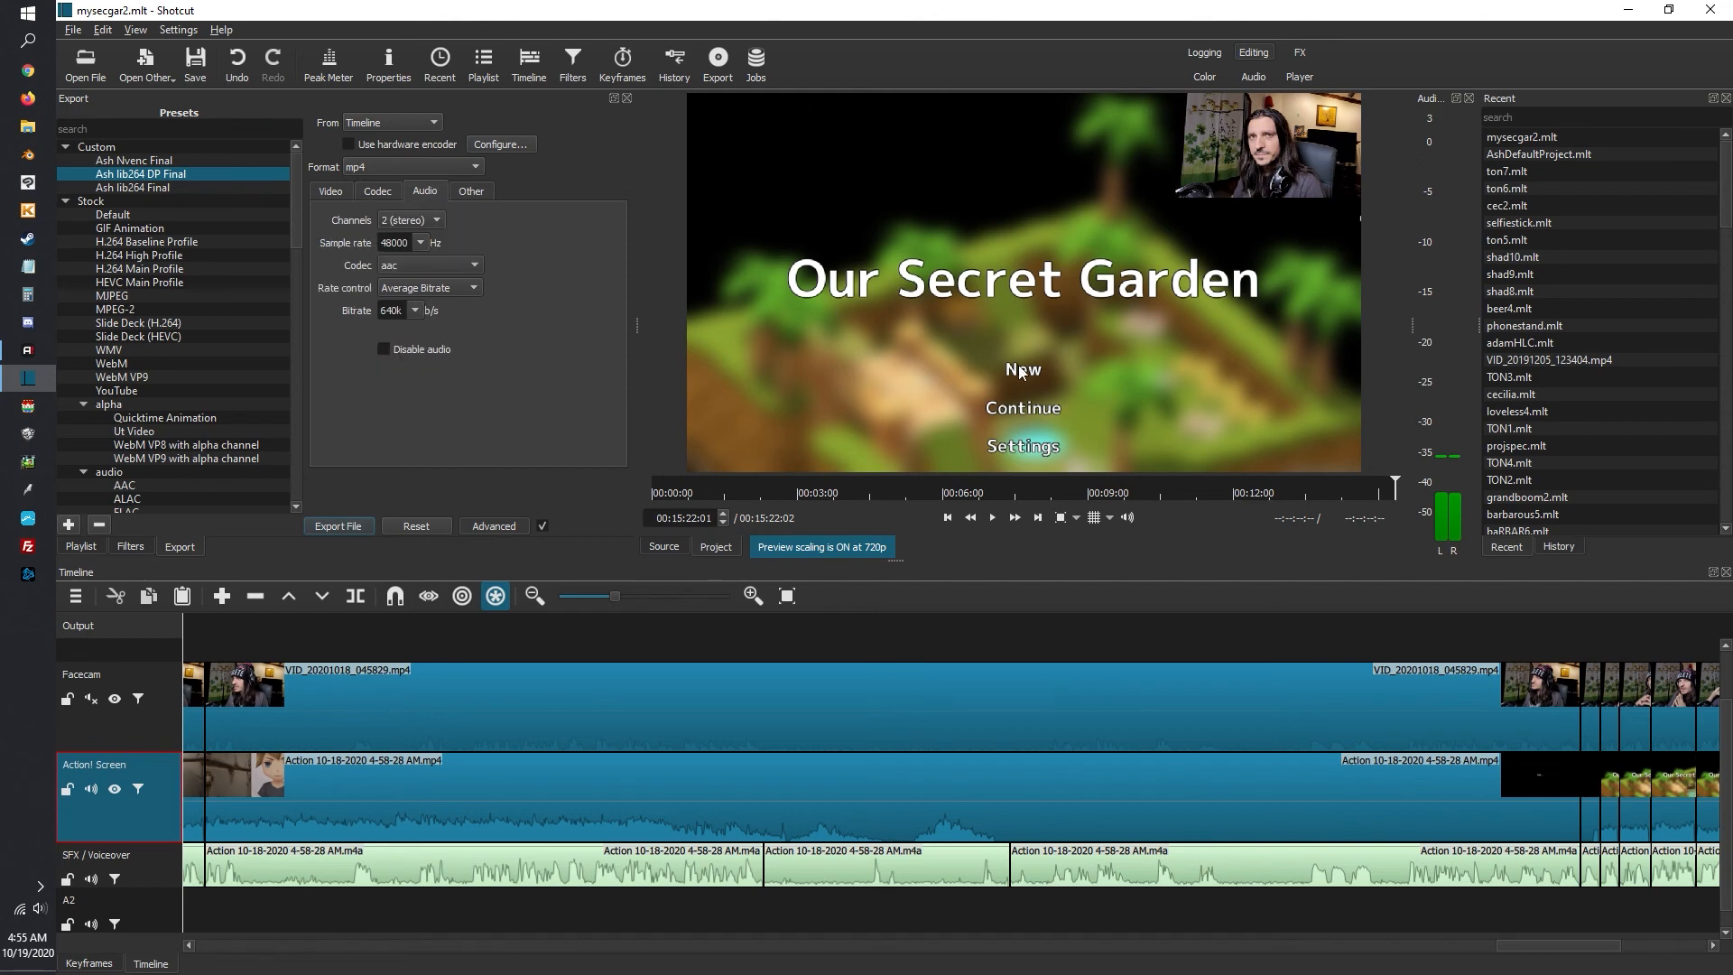
pyautogui.click(419, 310)
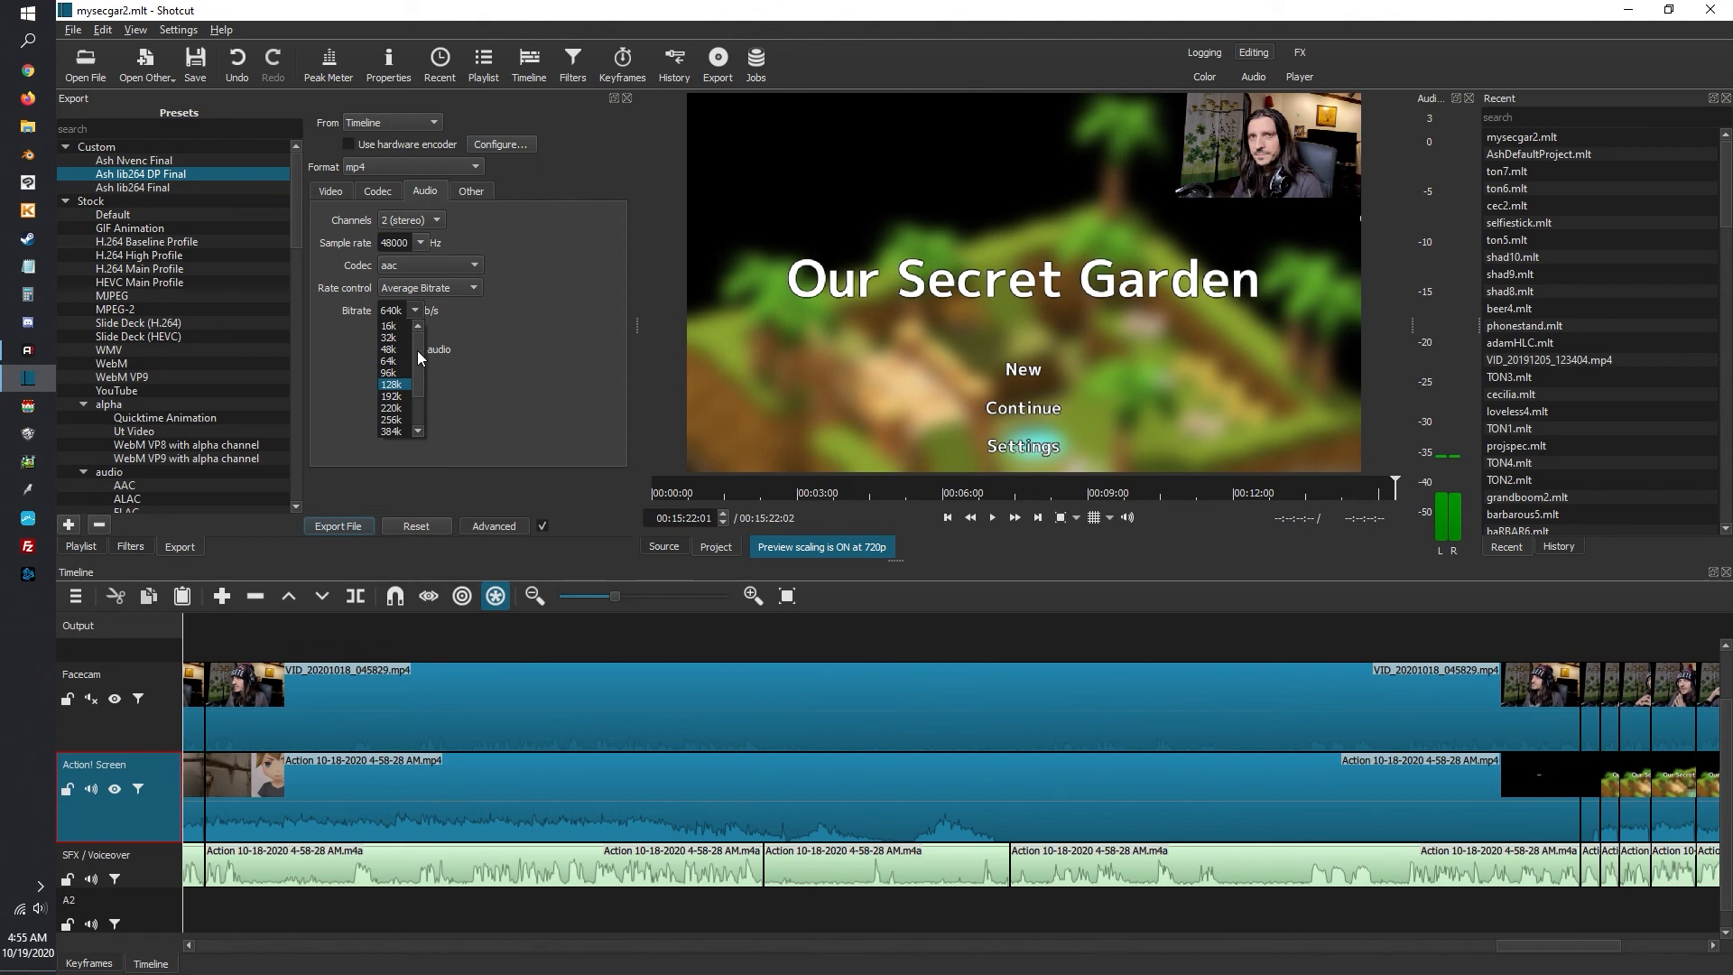
pyautogui.click(417, 311)
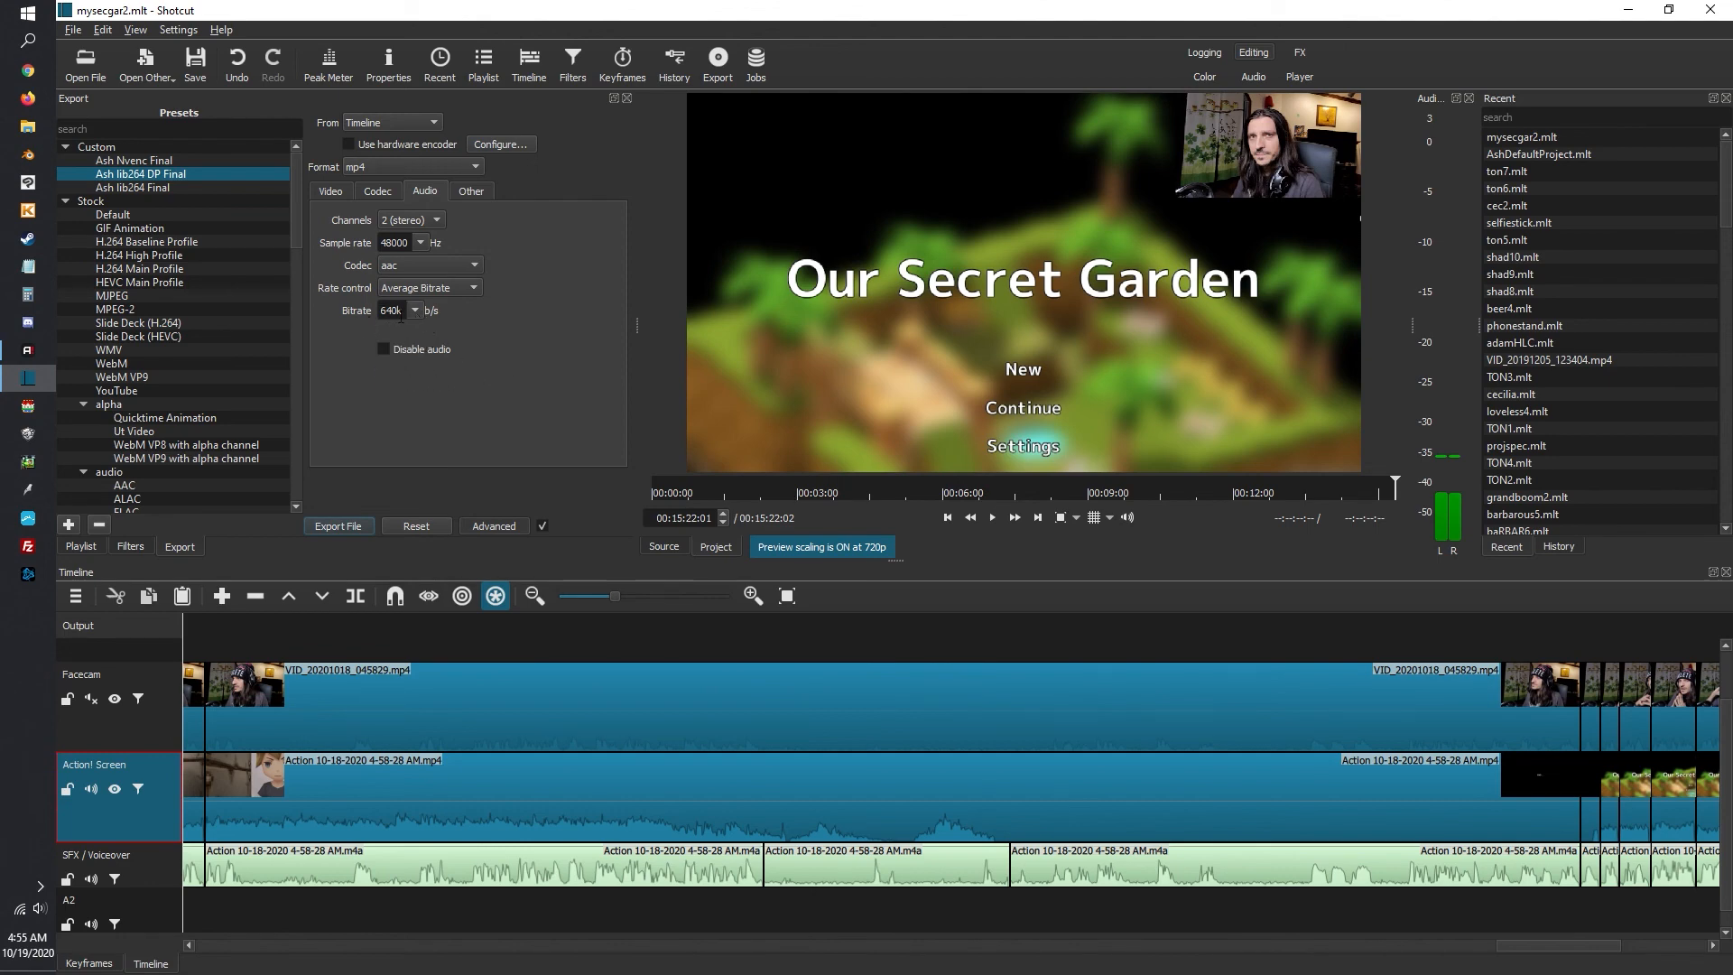
pyautogui.click(472, 193)
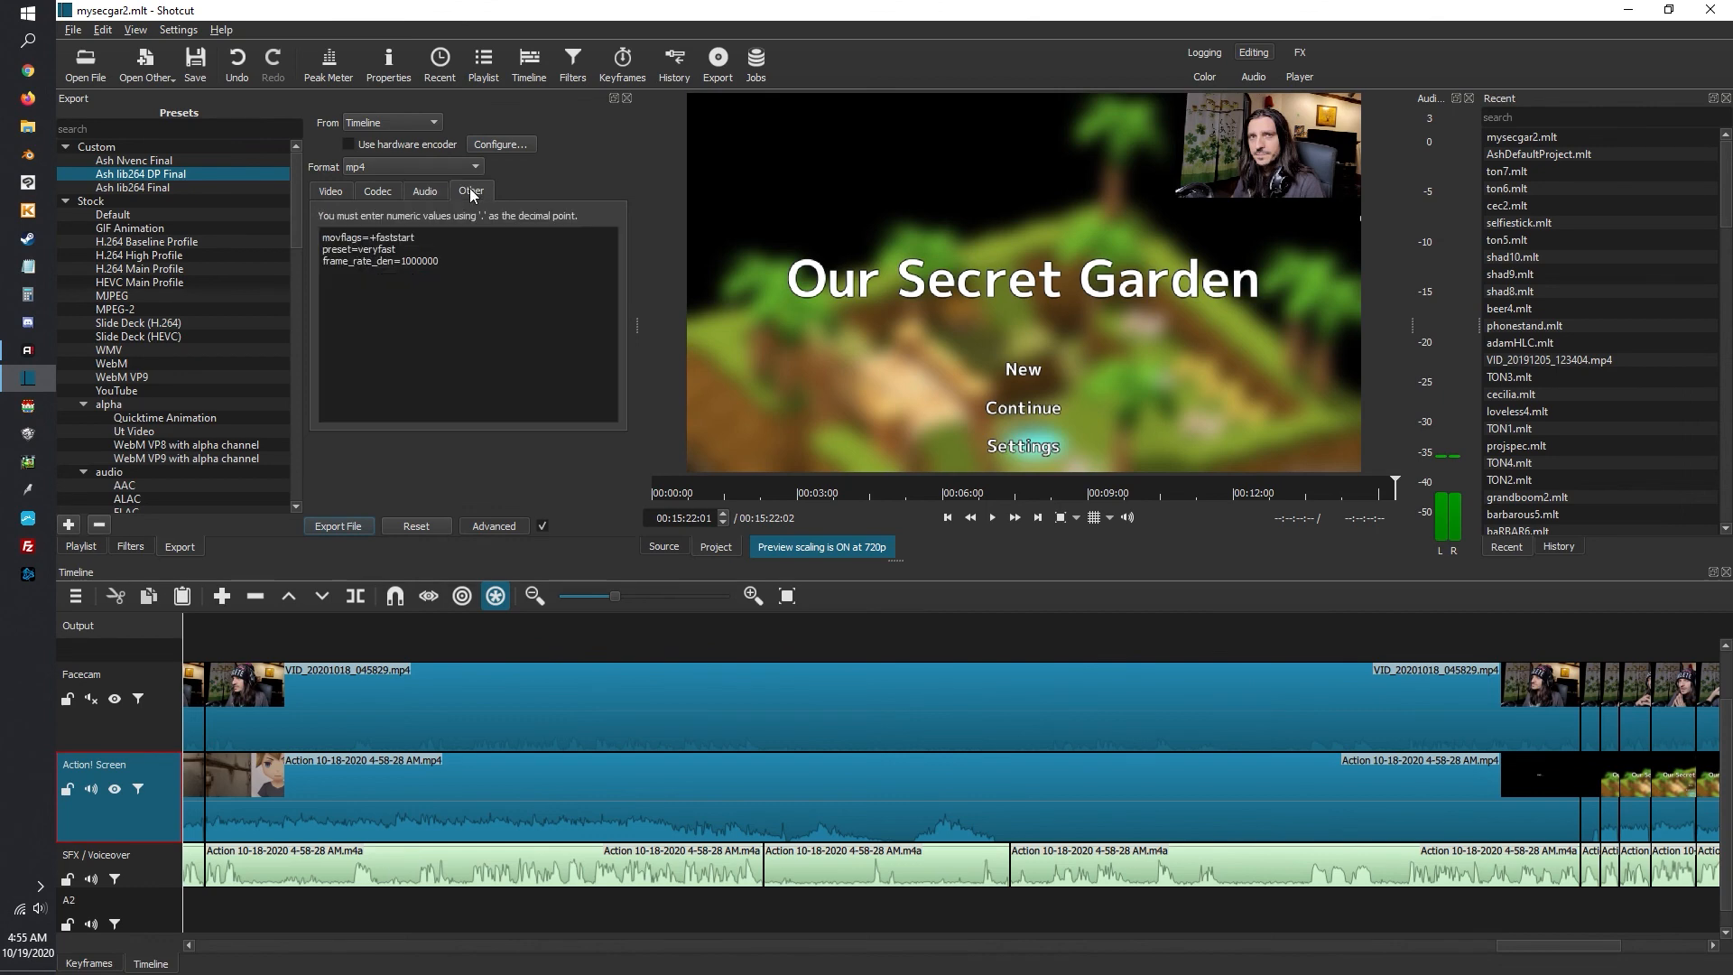
pyautogui.click(333, 193)
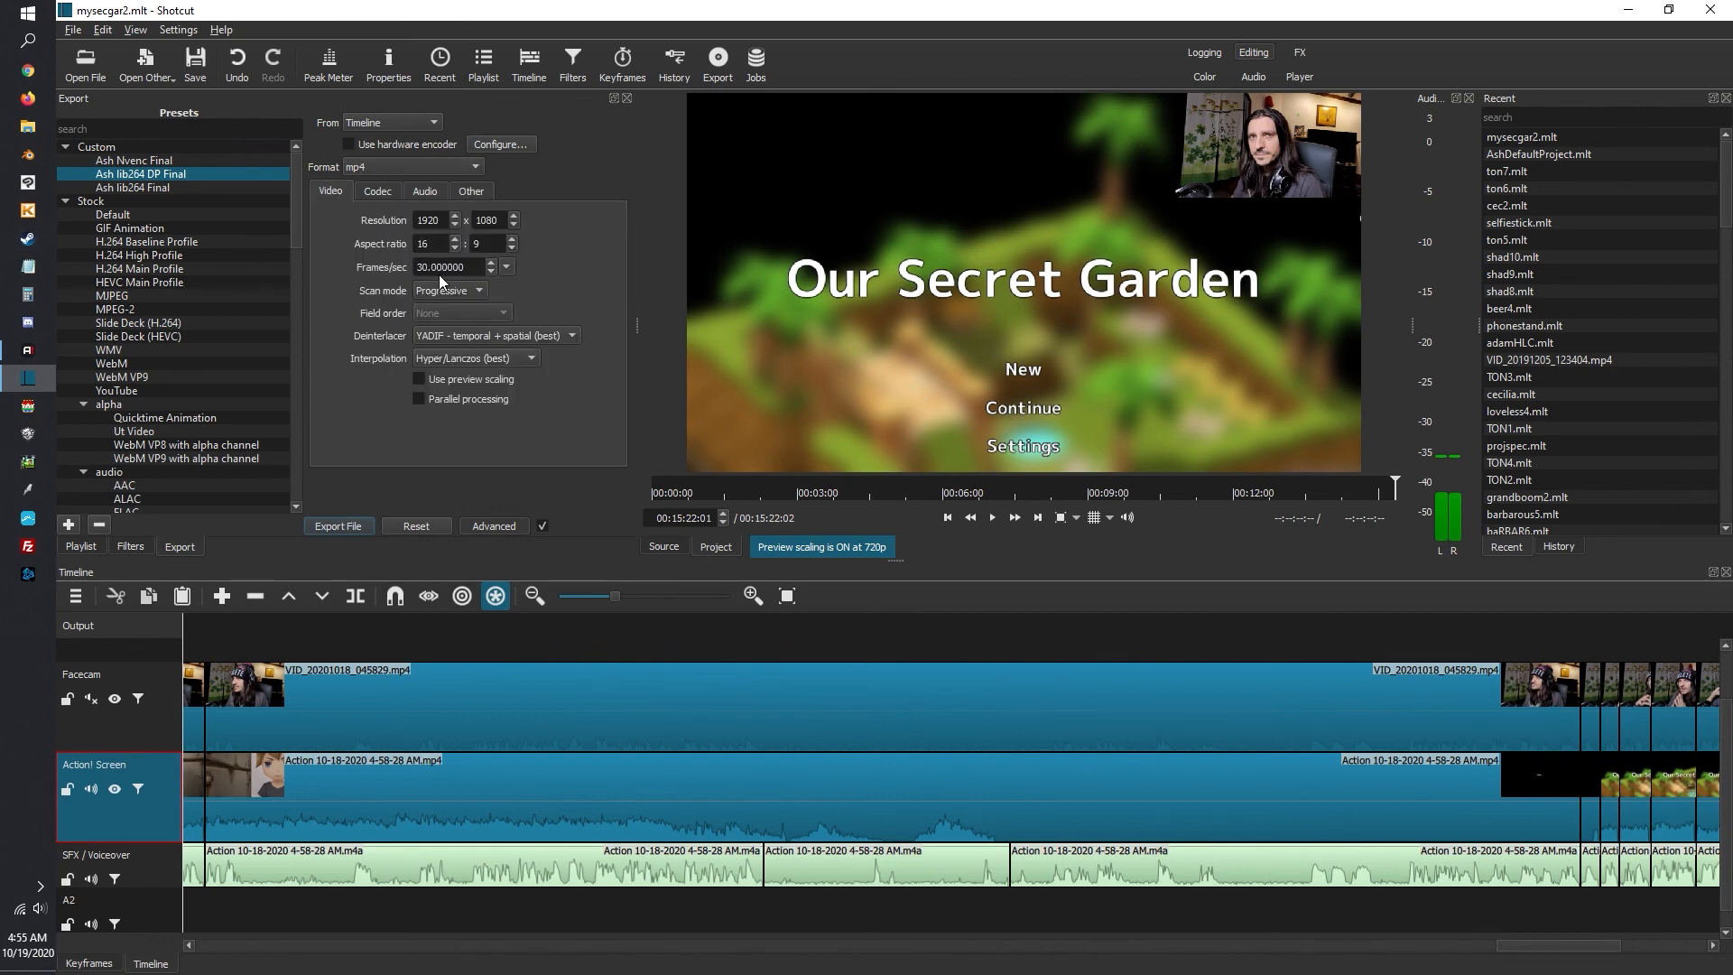
pyautogui.click(381, 191)
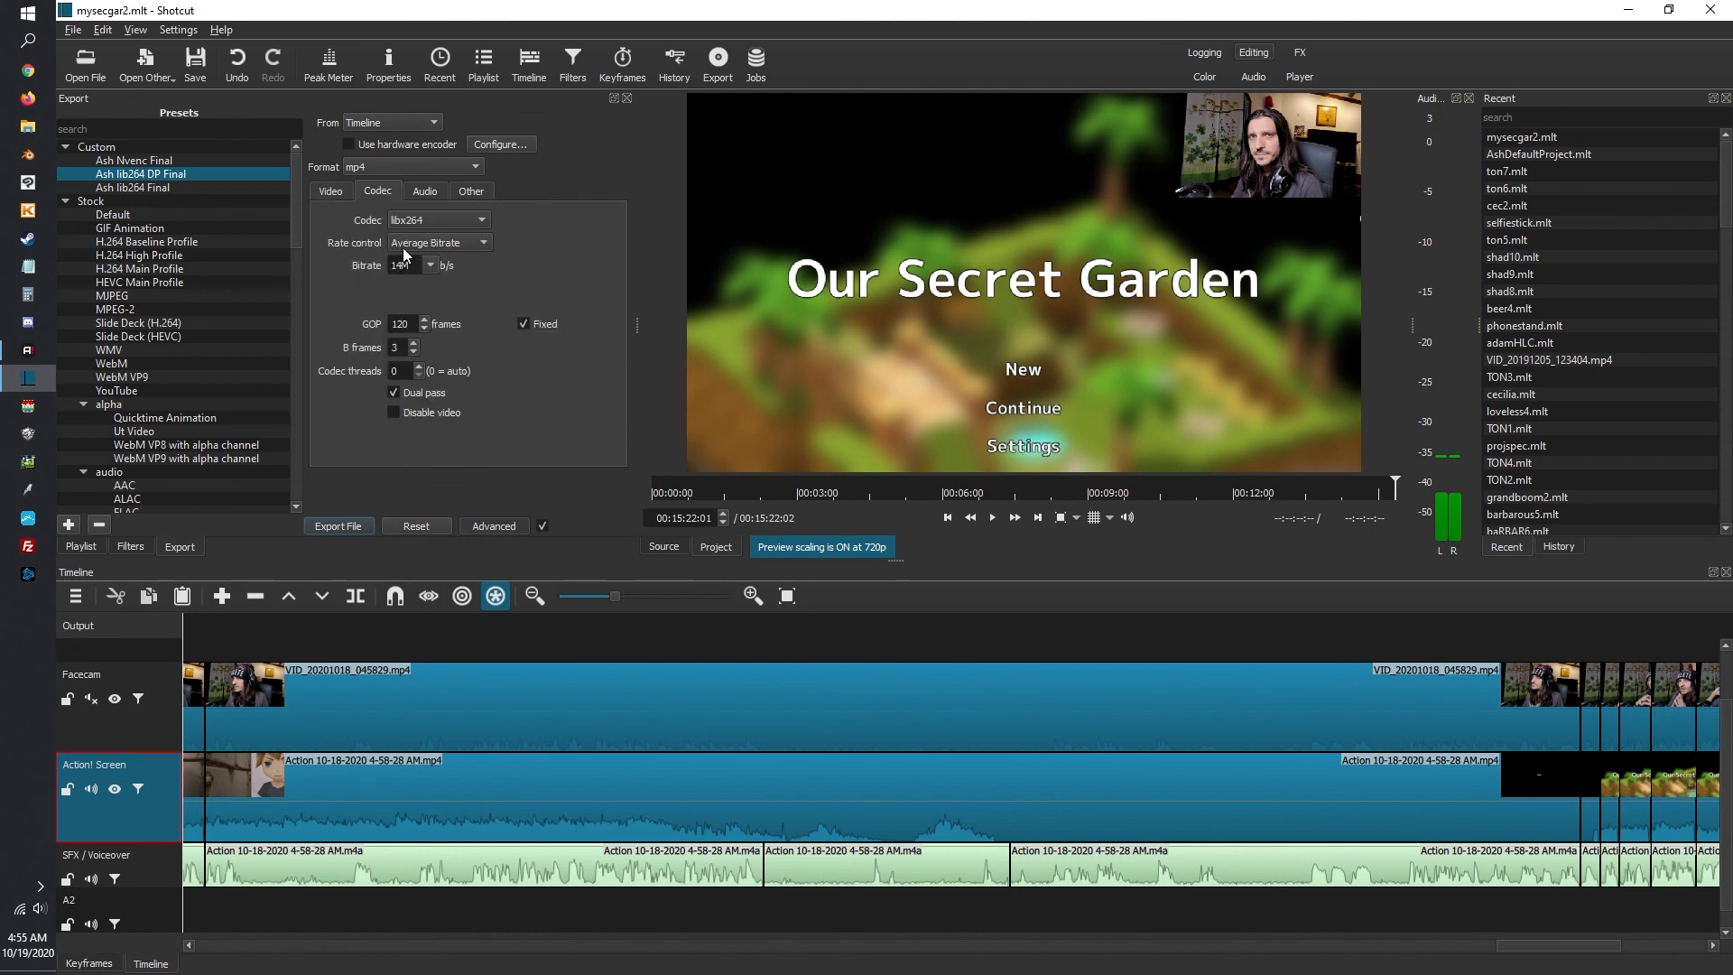
pyautogui.click(329, 192)
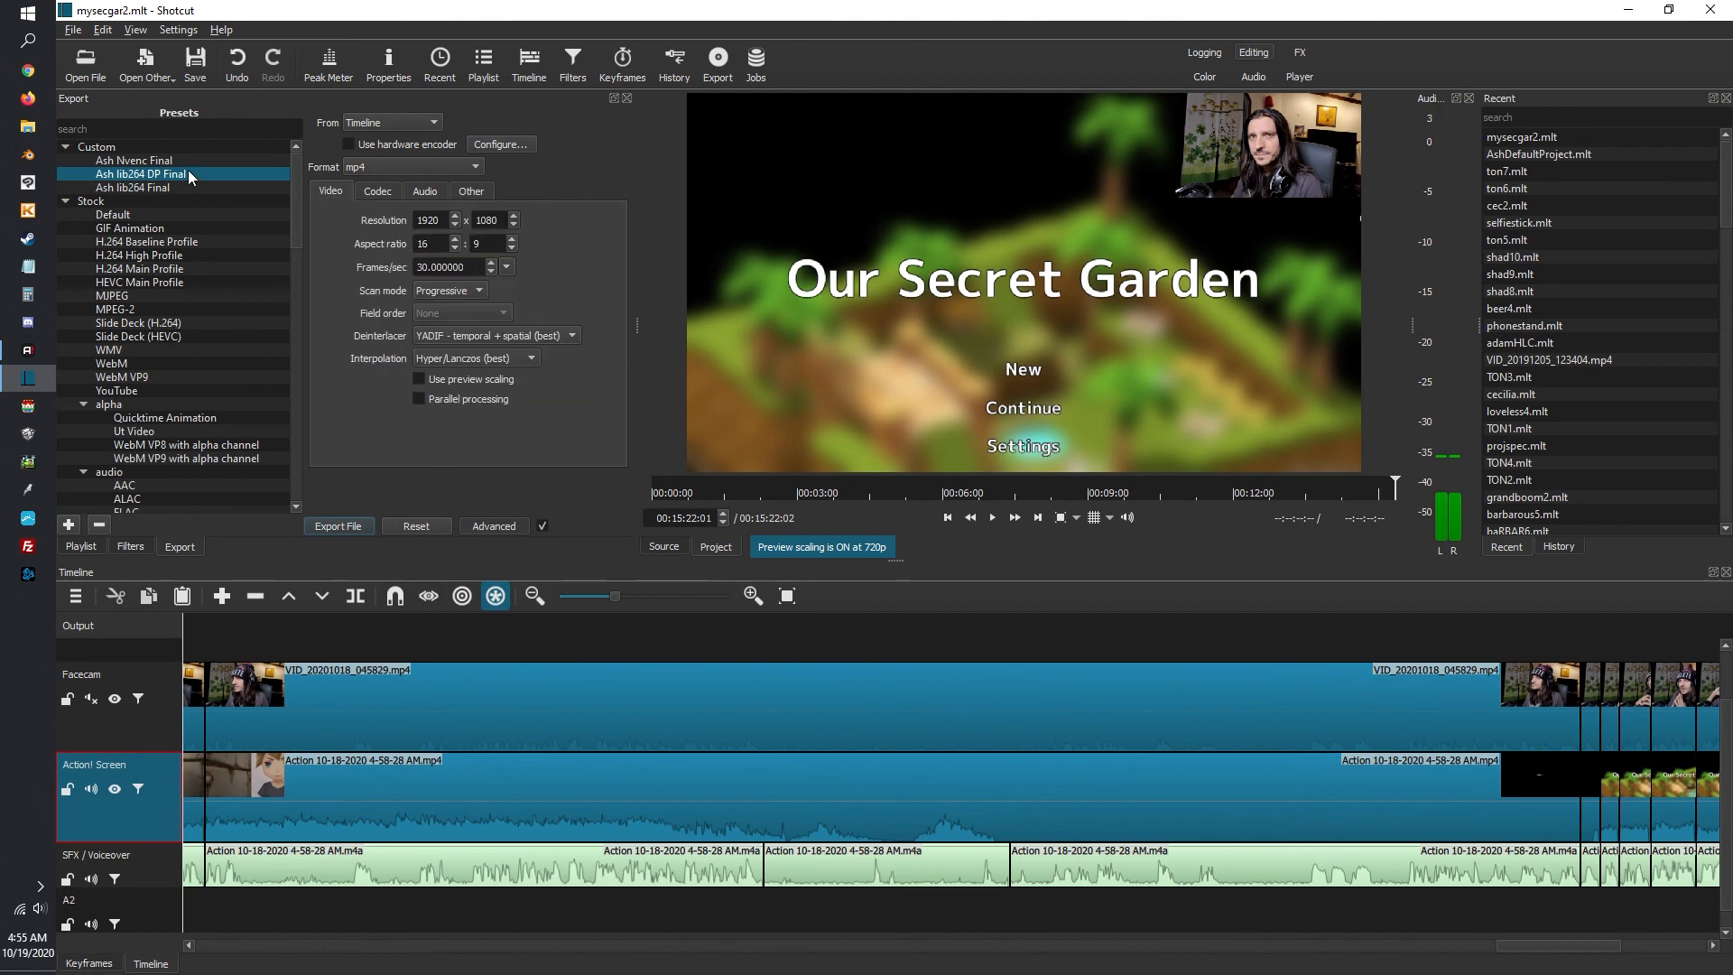
pyautogui.click(390, 192)
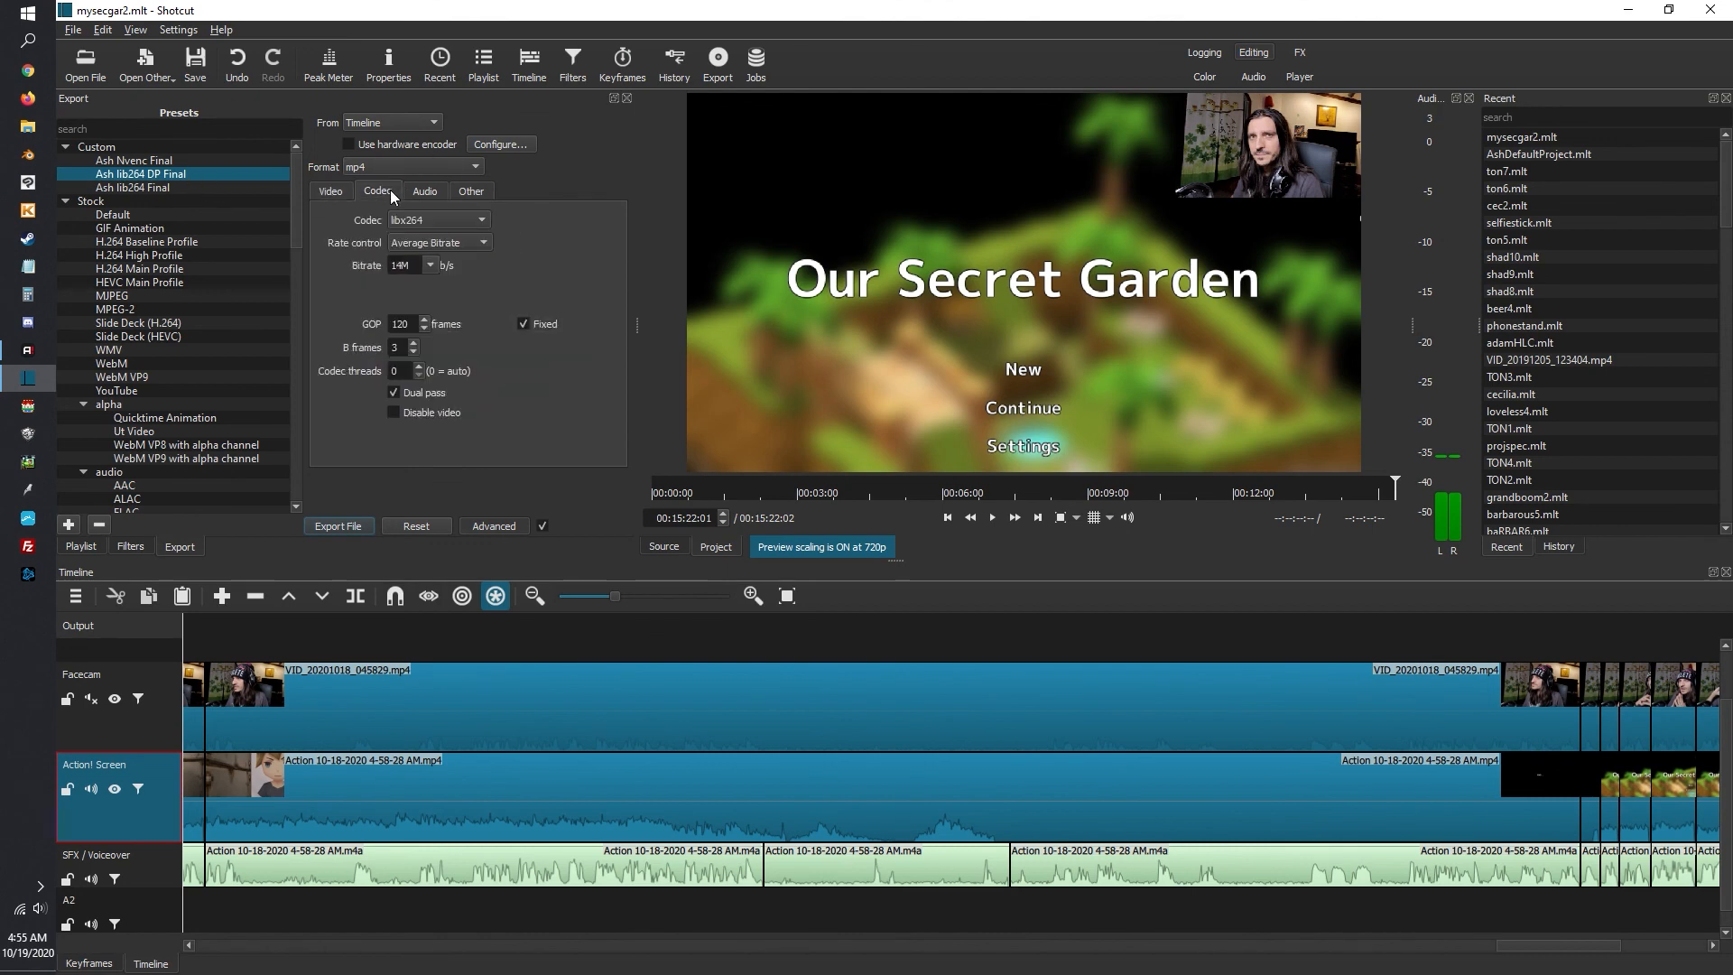
# Export the timeline as "Lets Finish Our Secret Garden part 2, END.mp4" in the zReady for upload folder, and show the playlist
pyautogui.click(352, 525)
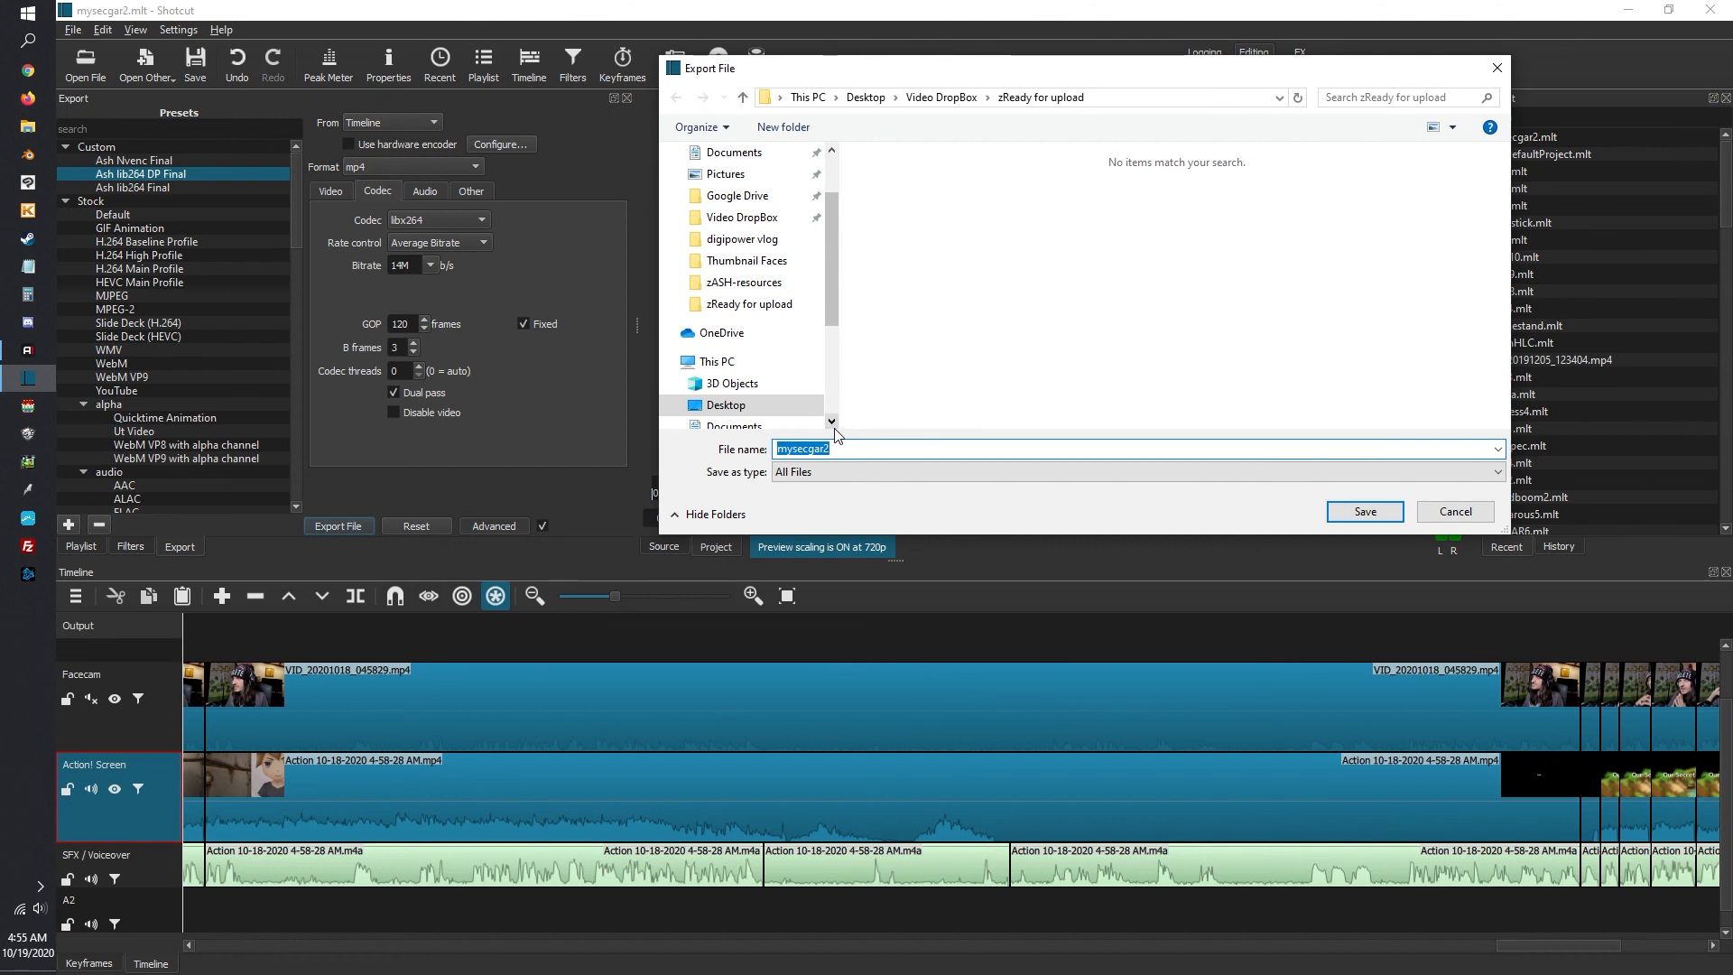
pyautogui.write('Lets Finish M')
pyautogui.press('BackSpace')
pyautogui.write('Our Secret Garden part 2, END.')
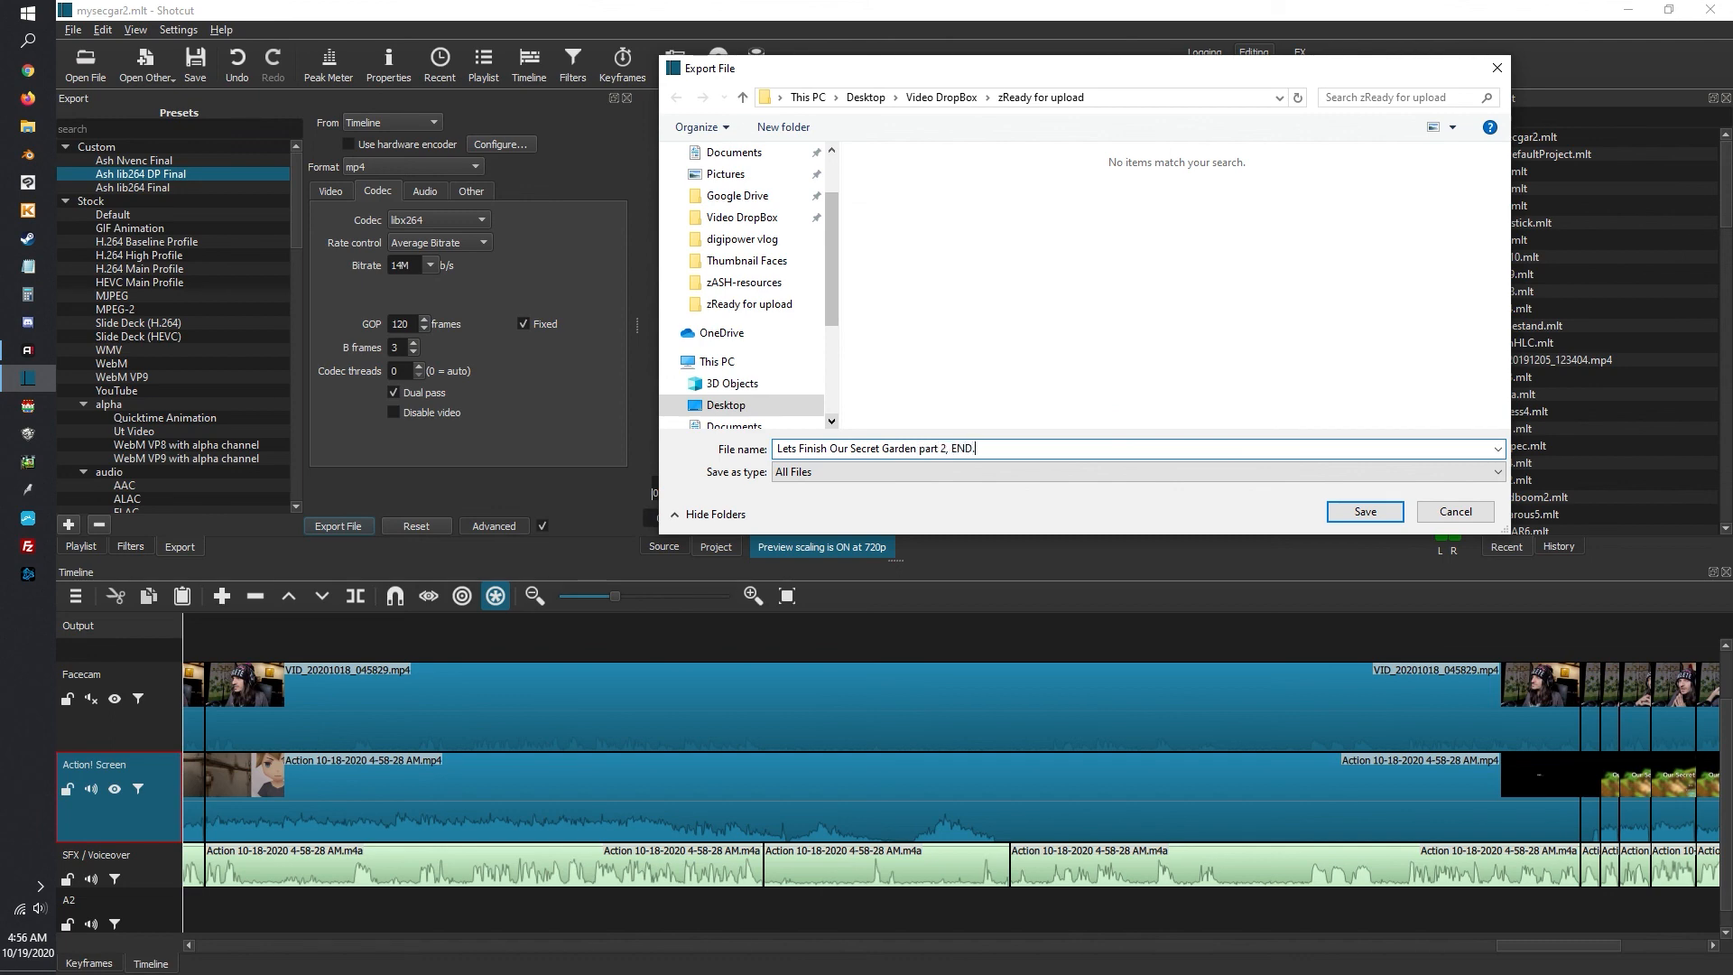
pyautogui.write('mp4')
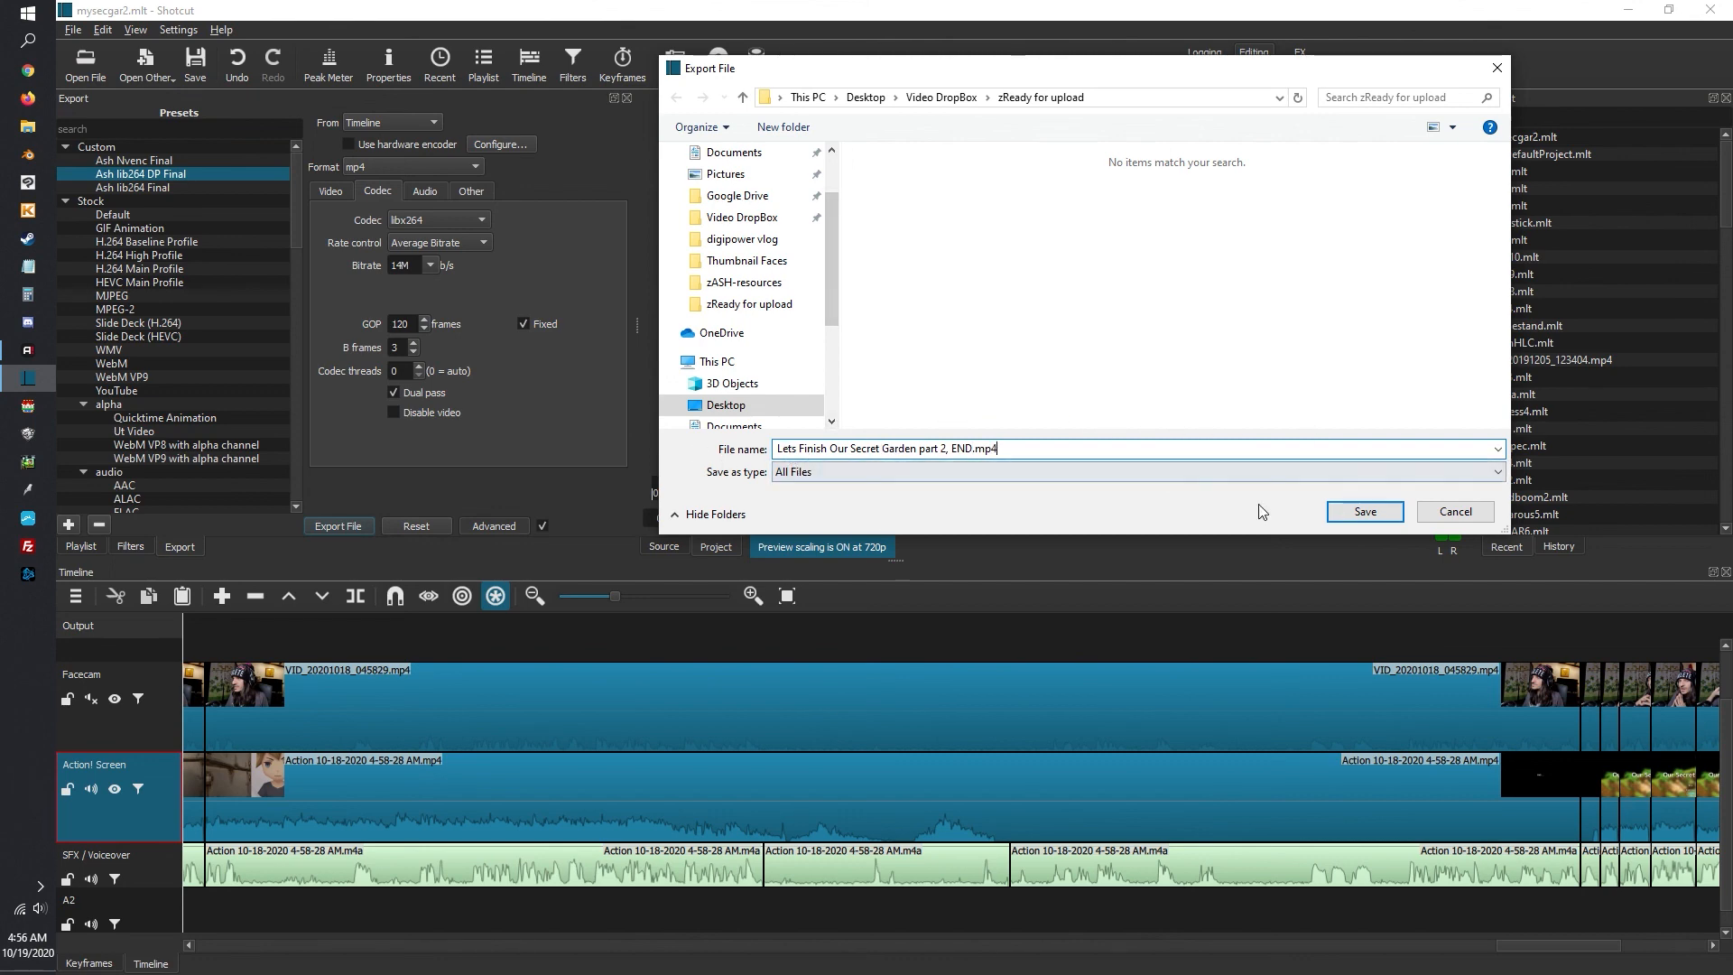
pyautogui.click(1367, 512)
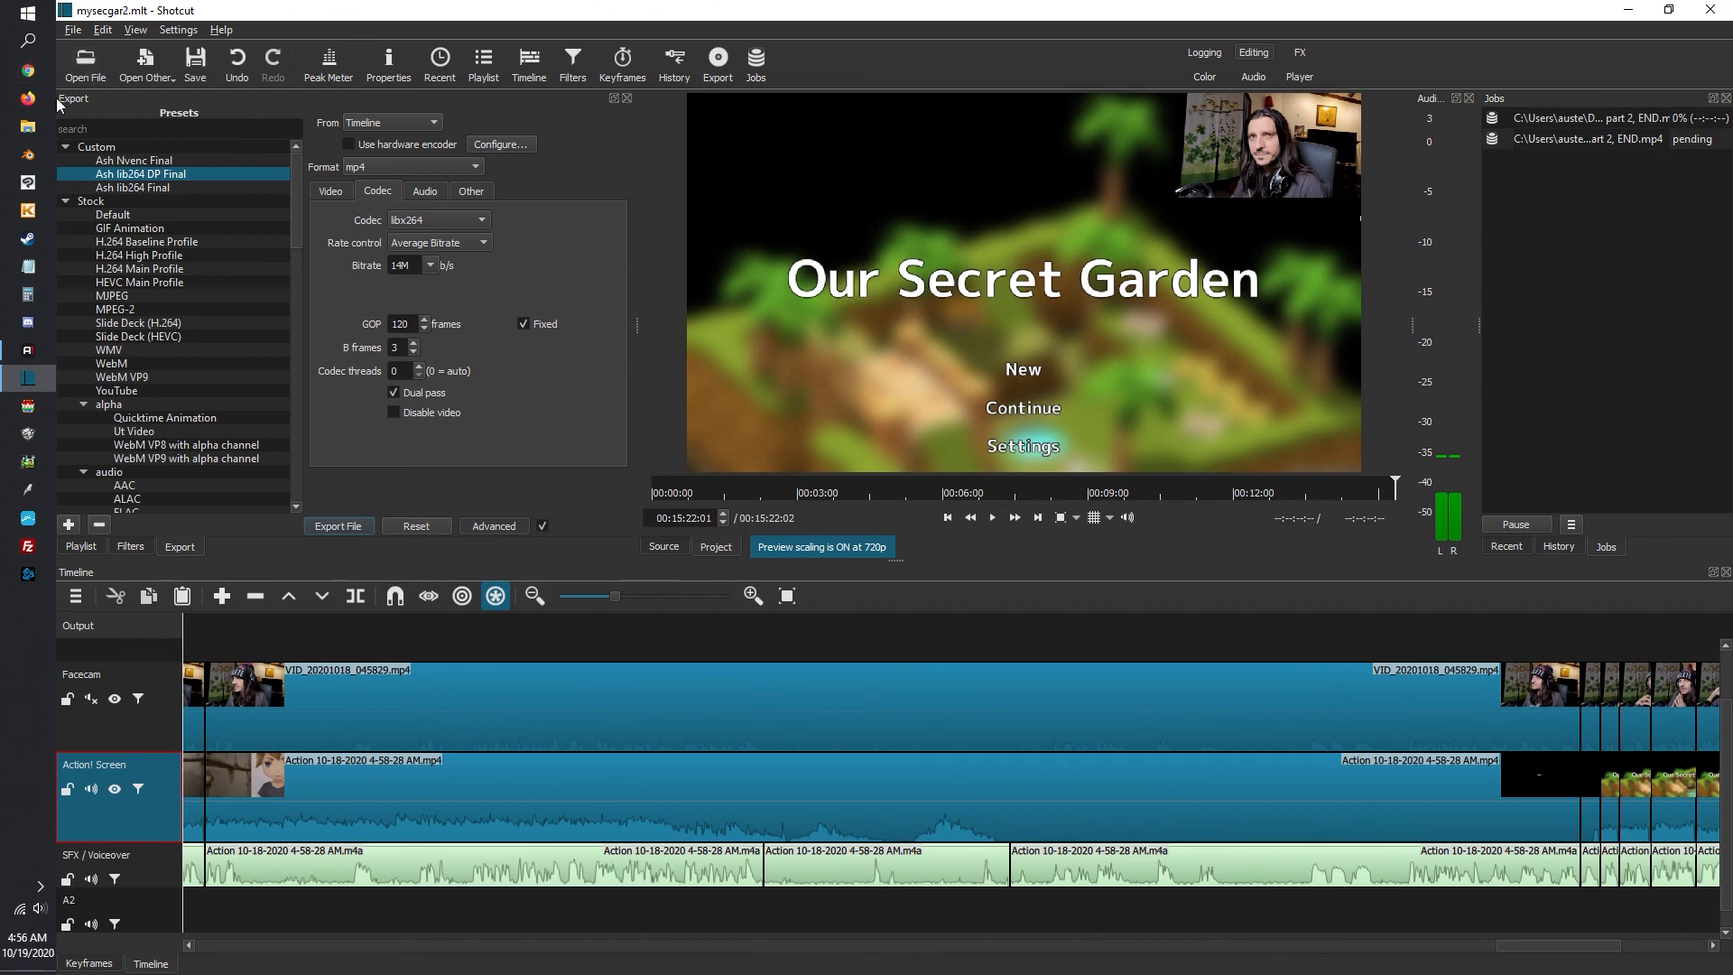
pyautogui.click(81, 547)
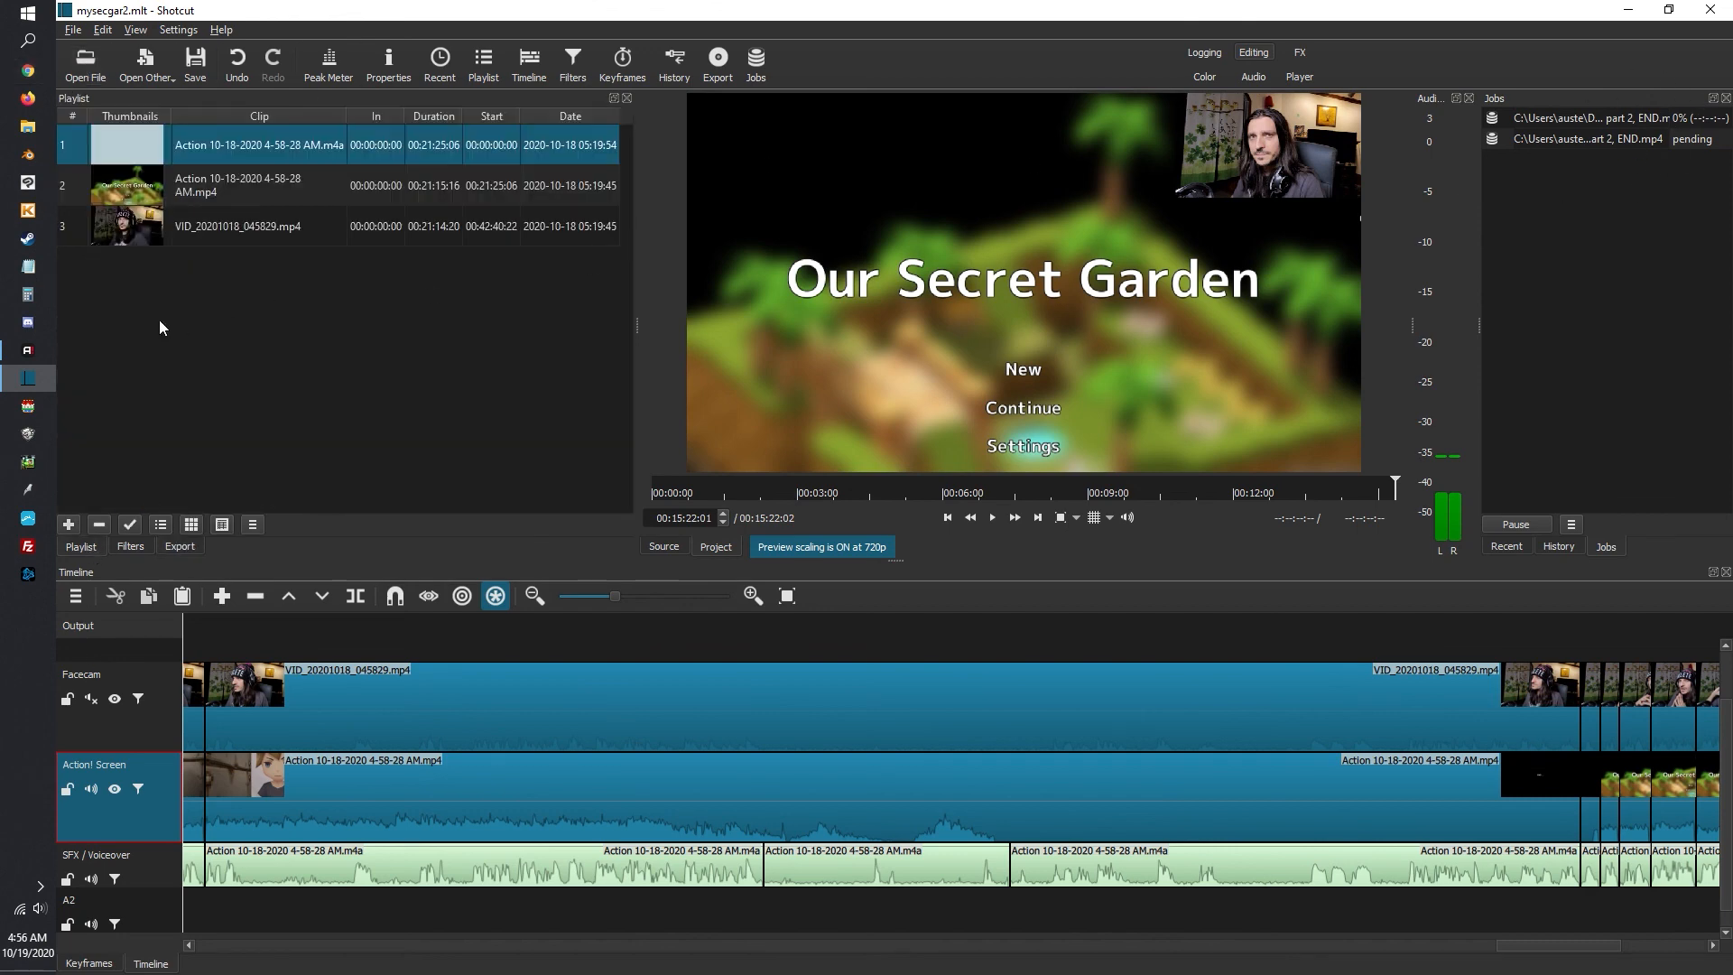